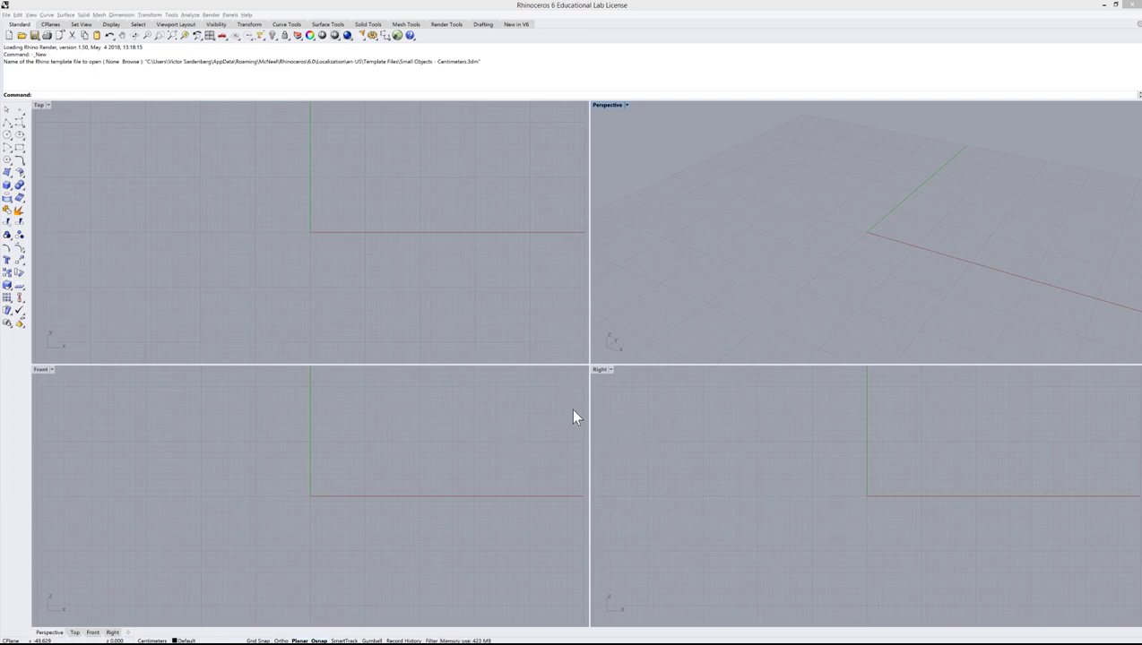
Step: Practise zooming and panning in the Top viewport around the construction grid
{"action": "left_click", "coordinate": [51, 105]}
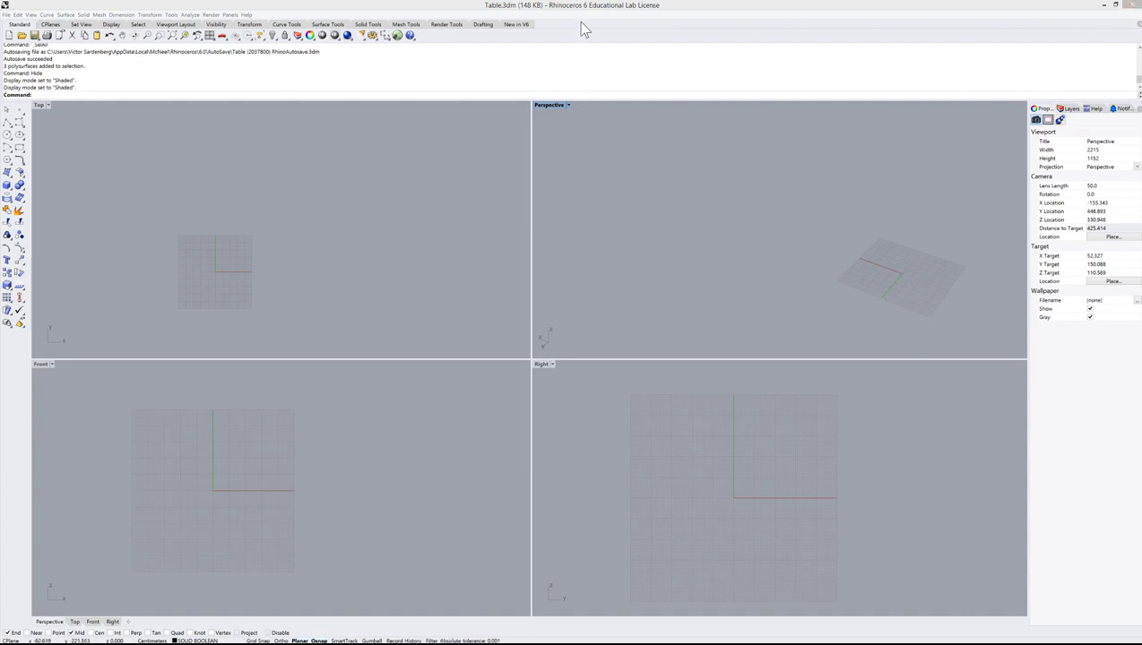
{"action": "left_click", "coordinate": [390, 220]}
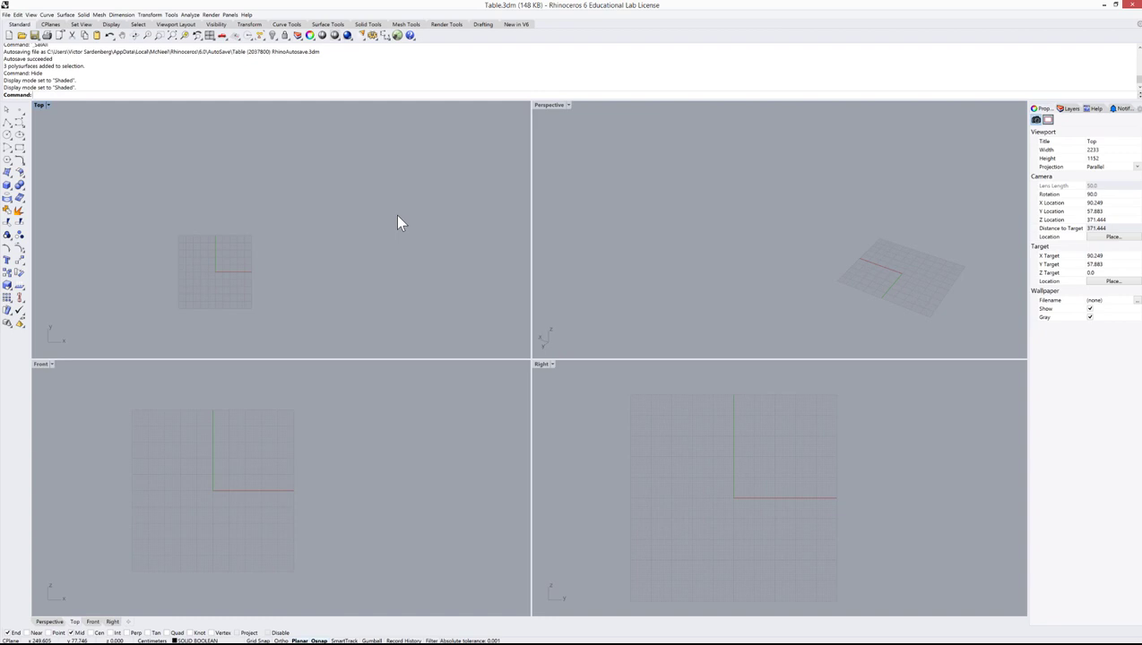
{"action": "scroll", "coordinate": [372, 220], "scroll_direction": "down", "scroll_amount": 3}
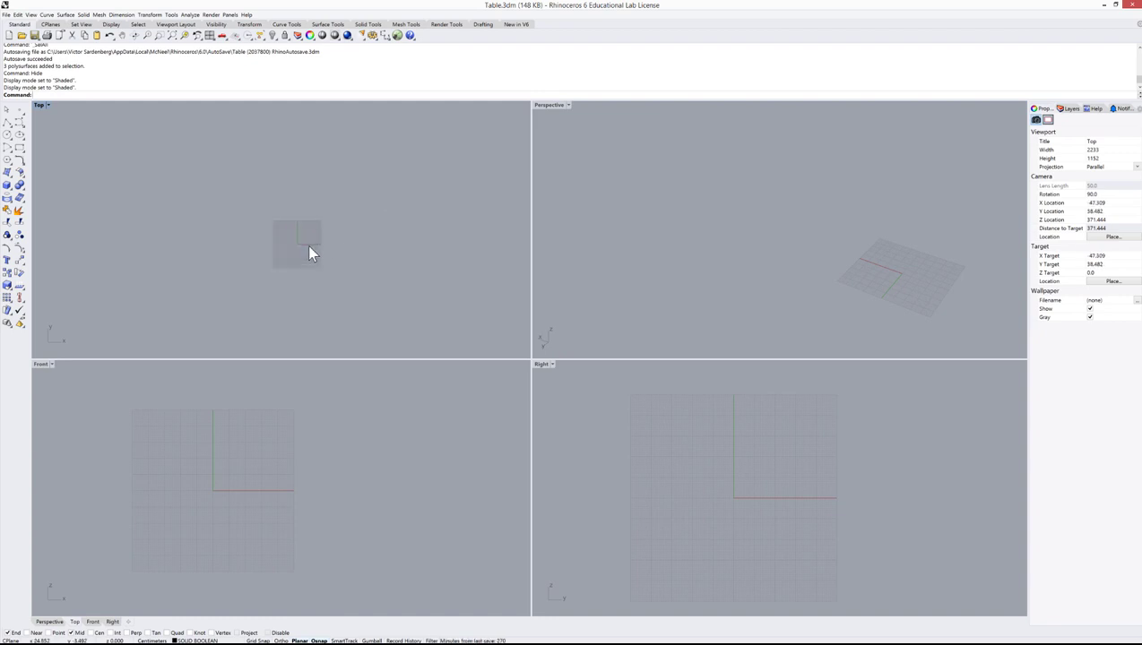
{"action": "scroll", "coordinate": [305, 247], "scroll_direction": "up", "scroll_amount": 4}
{"action": "scroll", "coordinate": [173, 237], "scroll_direction": "down", "scroll_amount": 5}
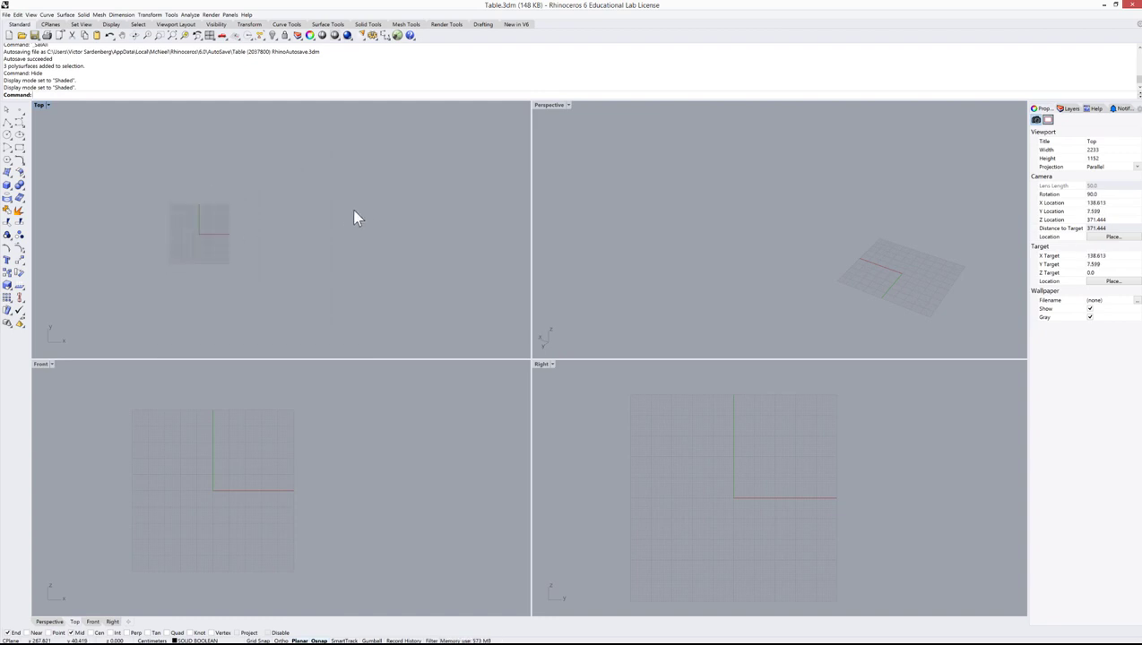
{"action": "scroll", "coordinate": [217, 229], "scroll_direction": "up", "scroll_amount": 4}
{"action": "right_click_drag", "start_coordinate": [235, 235], "coordinate": [363, 188]}
{"action": "scroll", "coordinate": [221, 429], "scroll_direction": "down", "scroll_amount": 2}
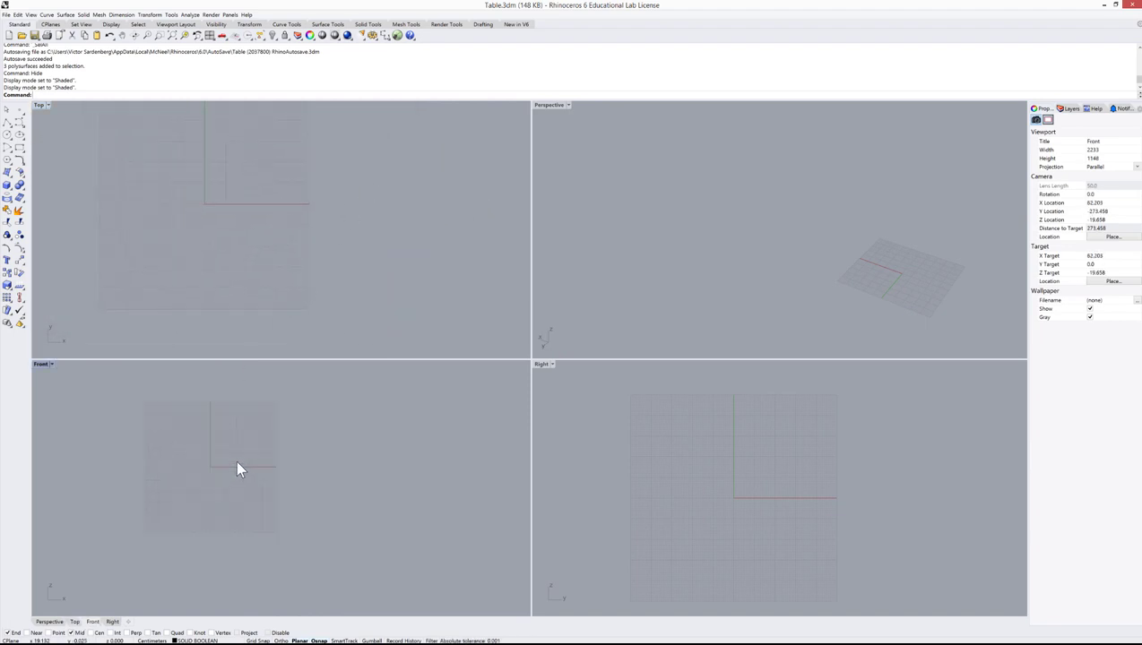
Step: Pan the Front and Right viewports and practise orbiting, zooming and panning the grid in the Perspective viewport
{"action": "right_click_drag", "start_coordinate": [240, 466], "coordinate": [302, 500]}
{"action": "right_click_drag", "start_coordinate": [736, 464], "coordinate": [779, 480]}
{"action": "right_click_drag", "start_coordinate": [728, 244], "coordinate": [820, 240]}
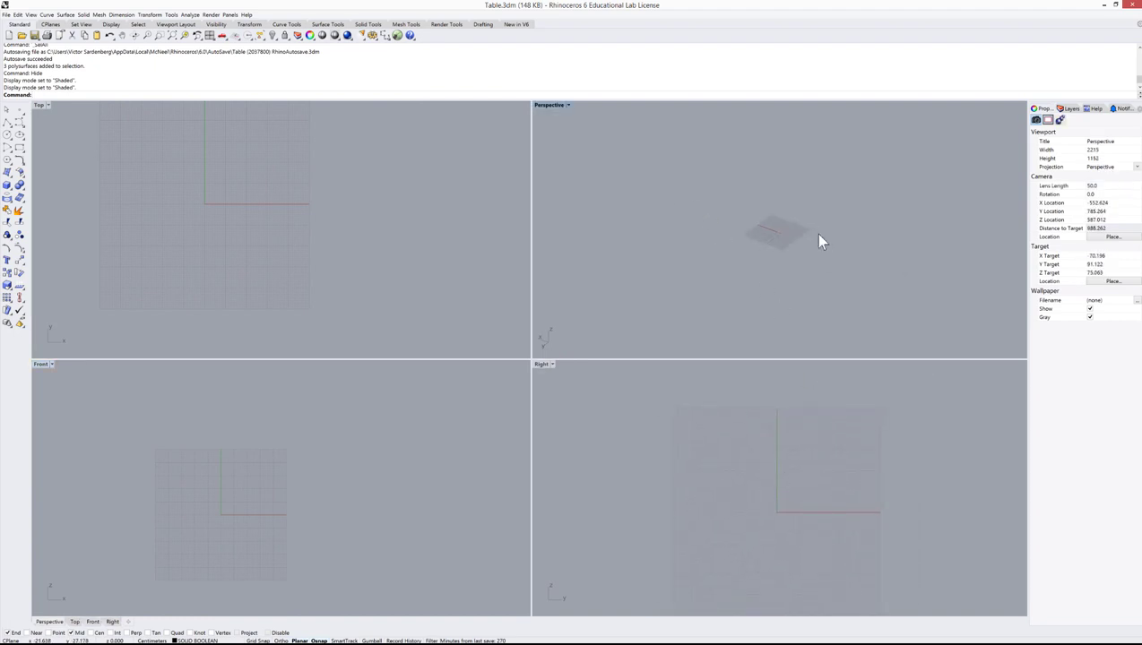
{"action": "scroll", "coordinate": [782, 226], "scroll_direction": "up", "scroll_amount": 3}
{"action": "scroll", "coordinate": [789, 229], "scroll_direction": "down", "scroll_amount": 4}
{"action": "scroll", "coordinate": [812, 224], "scroll_direction": "up", "scroll_amount": 3}
{"action": "scroll", "coordinate": [682, 235], "scroll_direction": "down", "scroll_amount": 2}
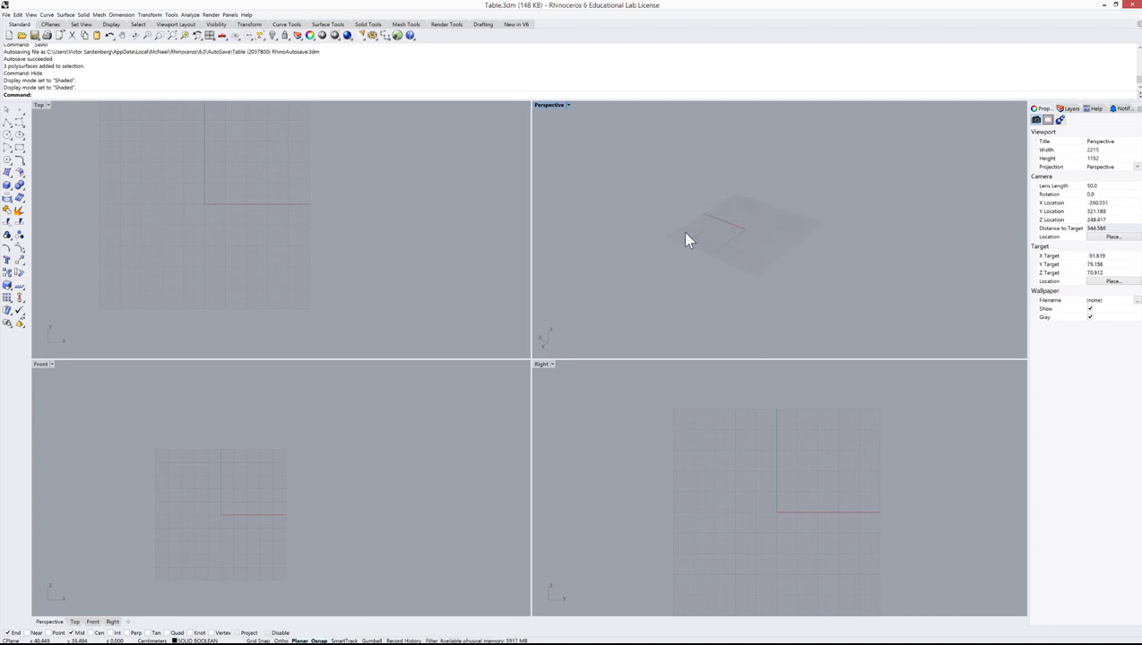
{"action": "scroll", "coordinate": [749, 230], "scroll_direction": "up", "scroll_amount": 5}
{"action": "scroll", "coordinate": [823, 224], "scroll_direction": "down", "scroll_amount": 2}
{"action": "mouse_move", "coordinate": [839, 205]}
{"action": "right_mouse_down"}
{"action": "mouse_move", "coordinate": [803, 201]}
{"action": "mouse_move", "coordinate": [825, 207]}
{"action": "mouse_move", "coordinate": [867, 188]}
{"action": "mouse_move", "coordinate": [815, 199]}
{"action": "mouse_move", "coordinate": [869, 188]}
{"action": "mouse_move", "coordinate": [813, 220]}
{"action": "mouse_move", "coordinate": [829, 208]}
{"action": "mouse_move", "coordinate": [846, 217]}
{"action": "right_mouse_up"}
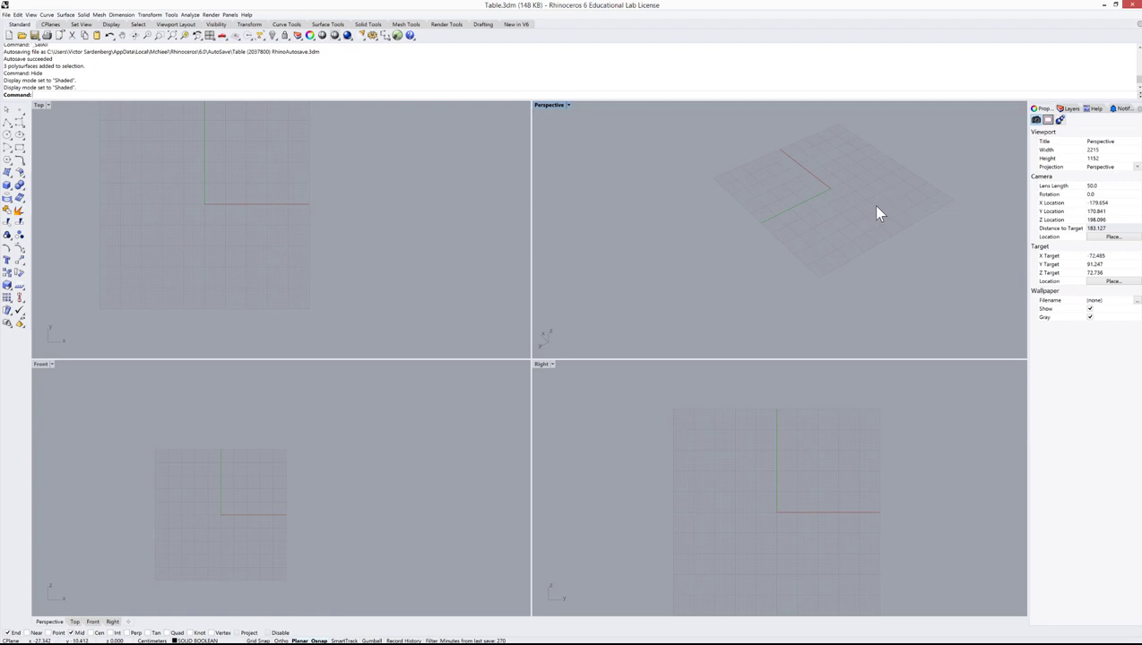
{"action": "right_click_drag", "start_coordinate": [902, 191], "coordinate": [867, 220], "text": "shift"}
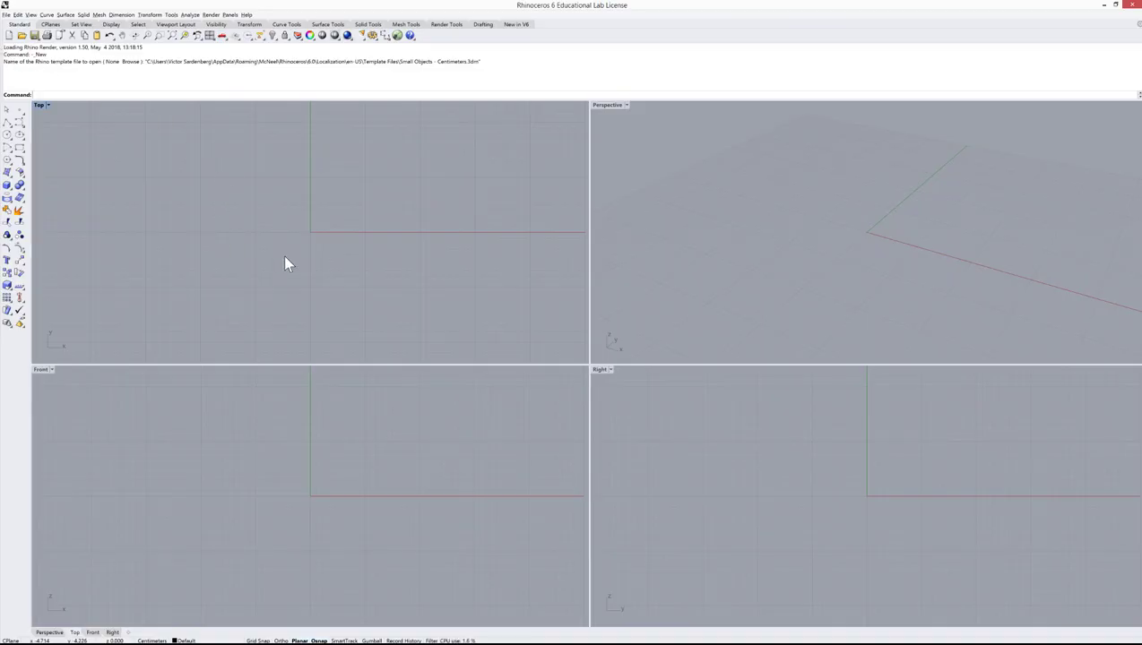
Step: Maximize the Front viewport and show the whole construction grid with free space around it
{"action": "left_click", "coordinate": [39, 373]}
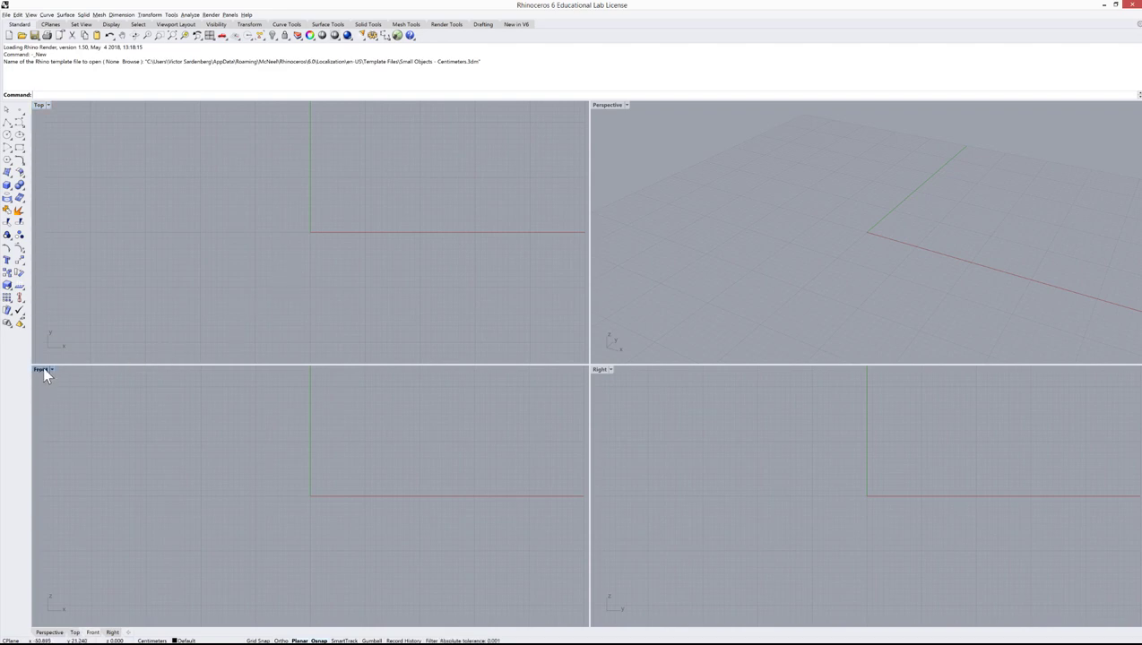
{"action": "double_click", "coordinate": [40, 371]}
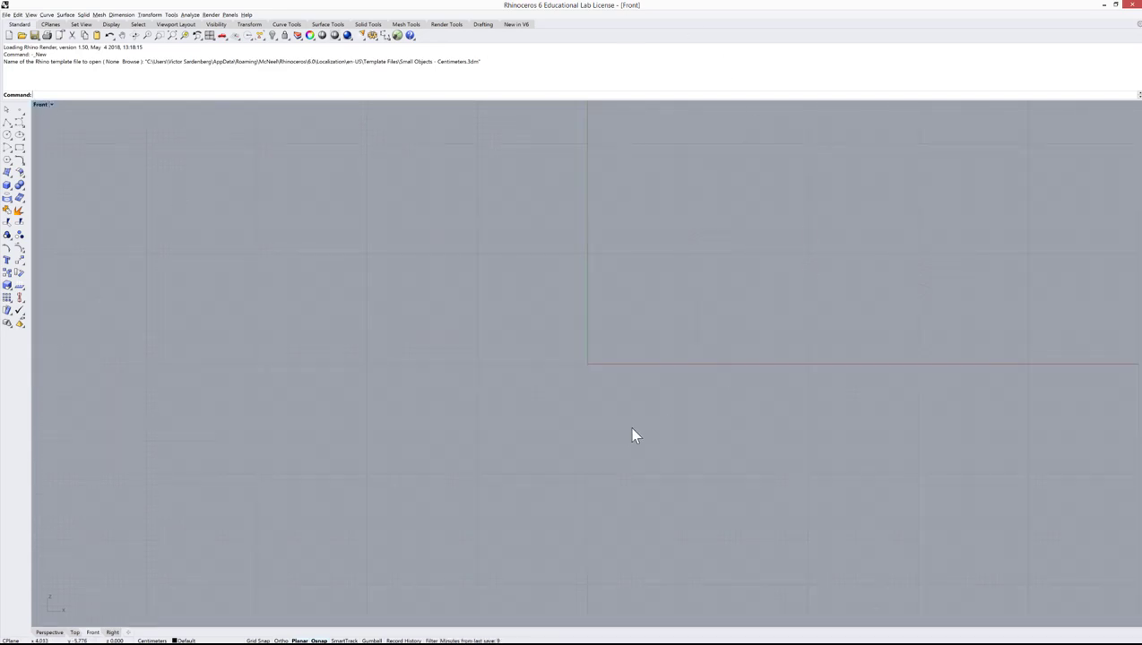
{"action": "double_click", "coordinate": [41, 105]}
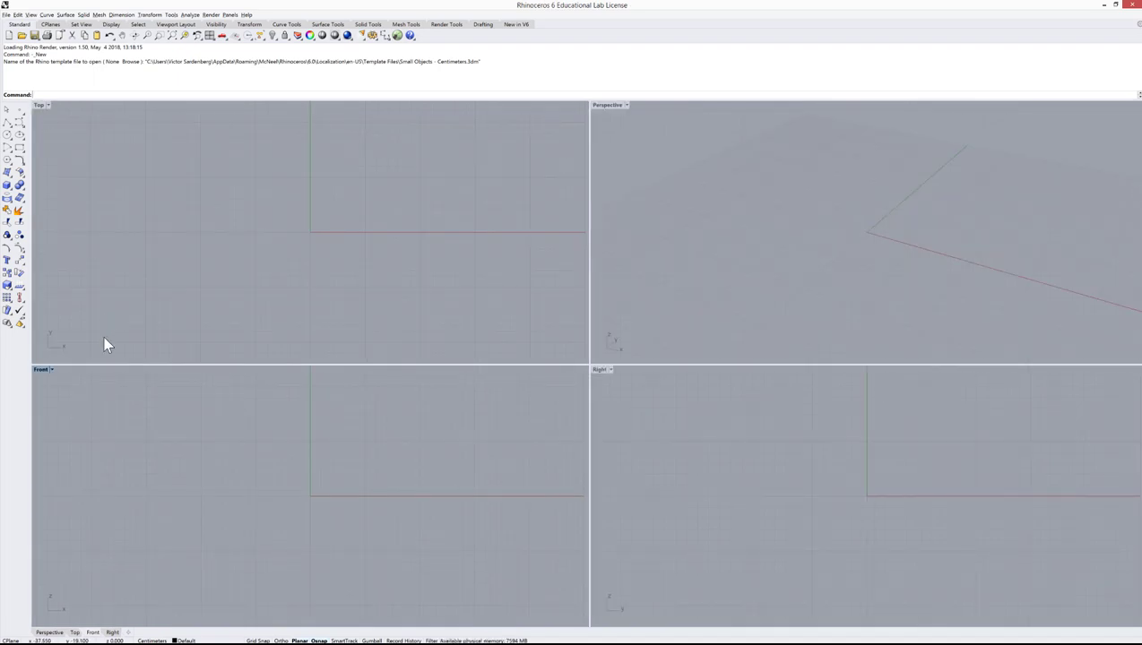
{"action": "double_click", "coordinate": [41, 370]}
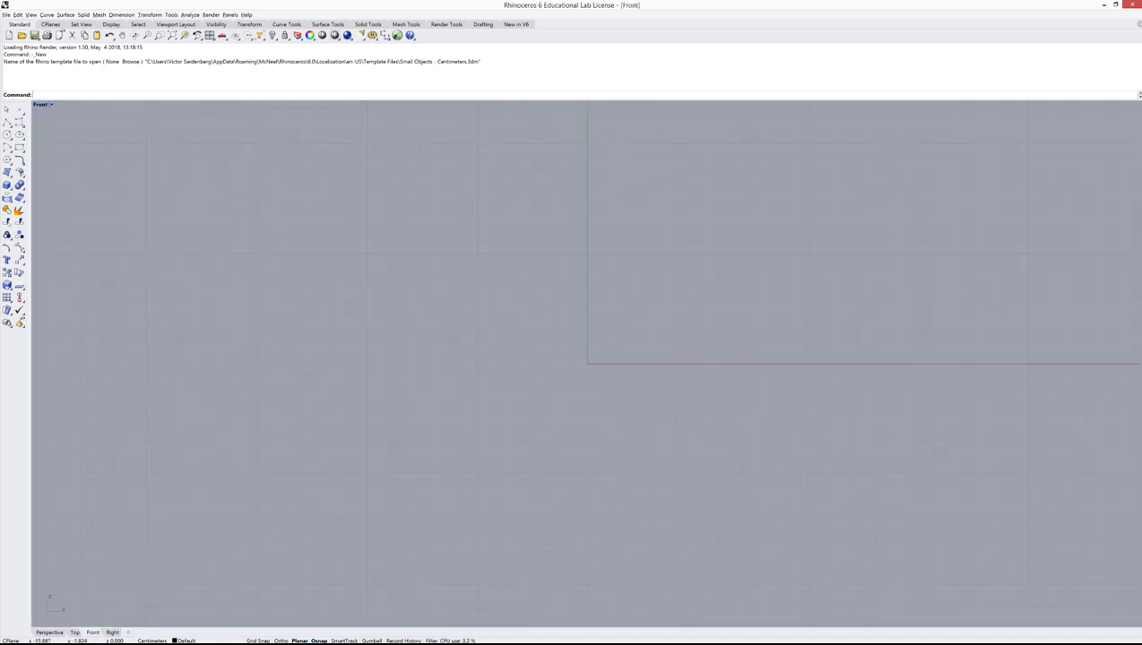
{"action": "scroll", "coordinate": [435, 397], "scroll_direction": "down", "scroll_amount": 2}
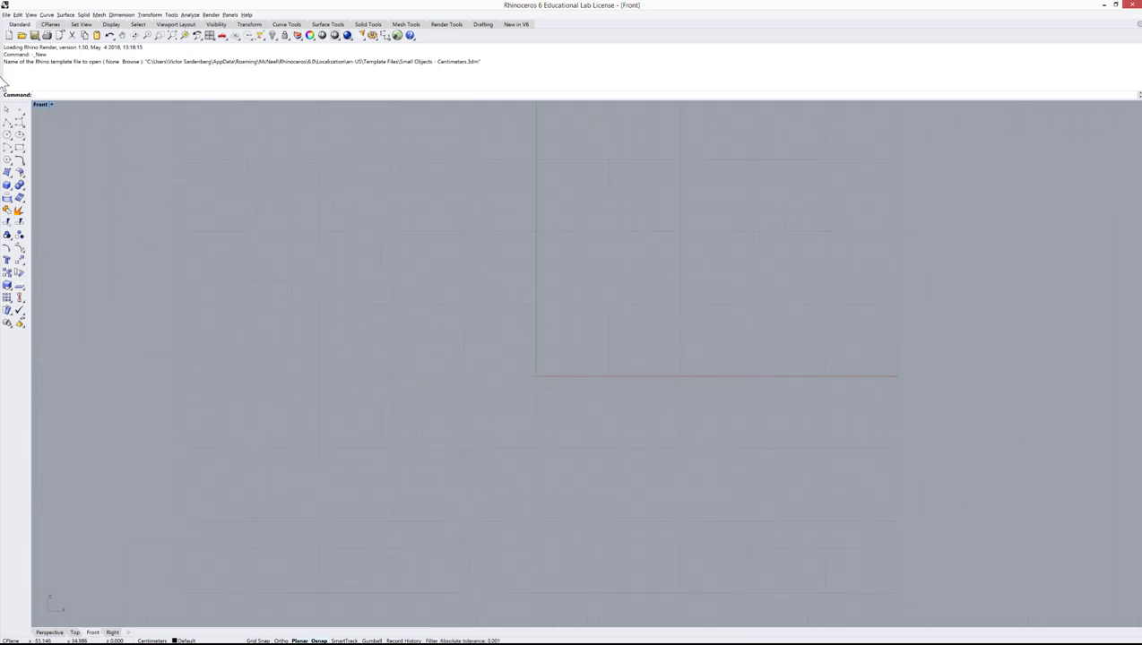
{"action": "scroll", "coordinate": [561, 466], "scroll_direction": "down", "scroll_amount": 3}
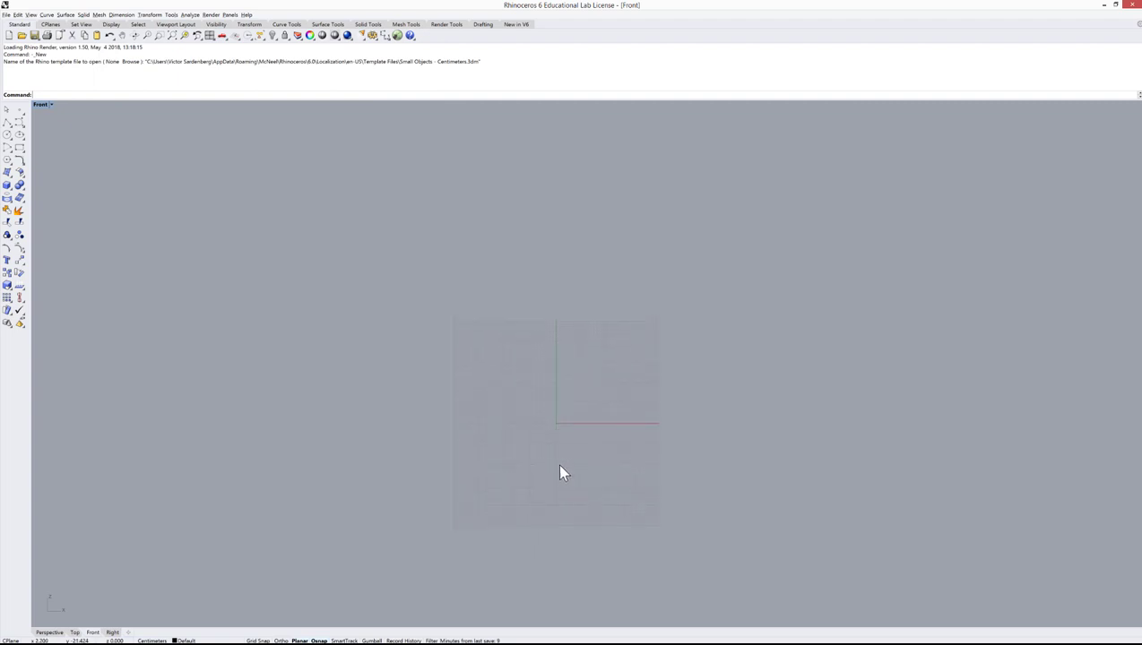
{"action": "scroll", "coordinate": [555, 466], "scroll_direction": "down", "scroll_amount": 2}
{"action": "scroll", "coordinate": [573, 429], "scroll_direction": "up", "scroll_amount": 3}
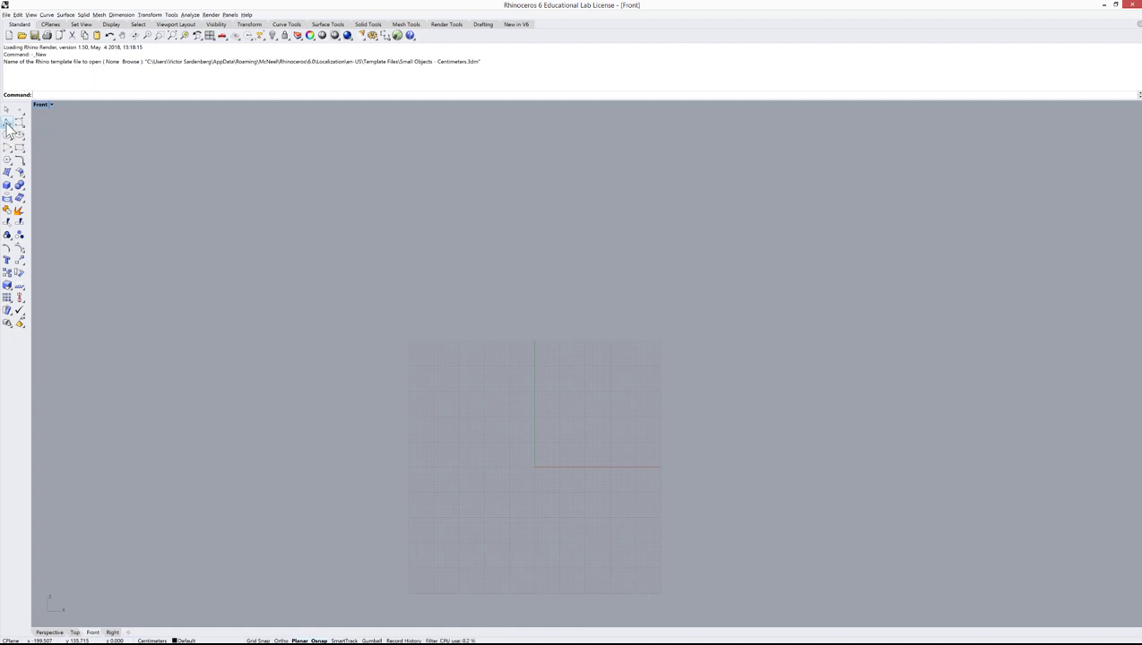
Step: Start the Polyline command and read its help page on drawing steps and command-line options, keeping the command active
{"action": "left_click", "coordinate": [7, 124]}
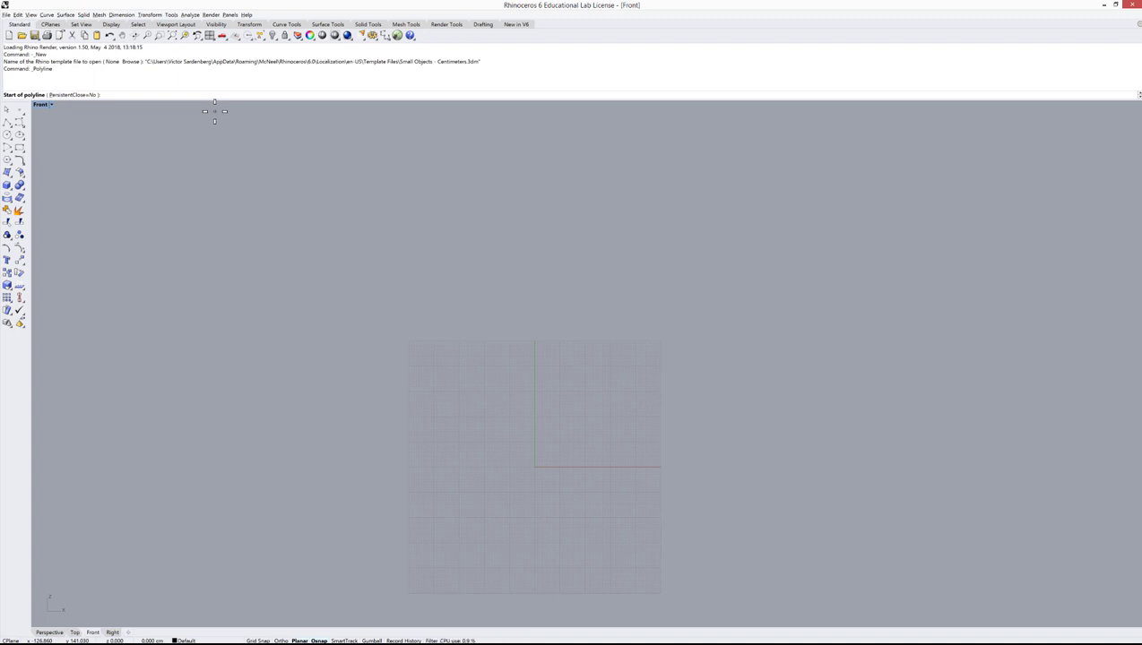
{"action": "key", "text": "F1"}
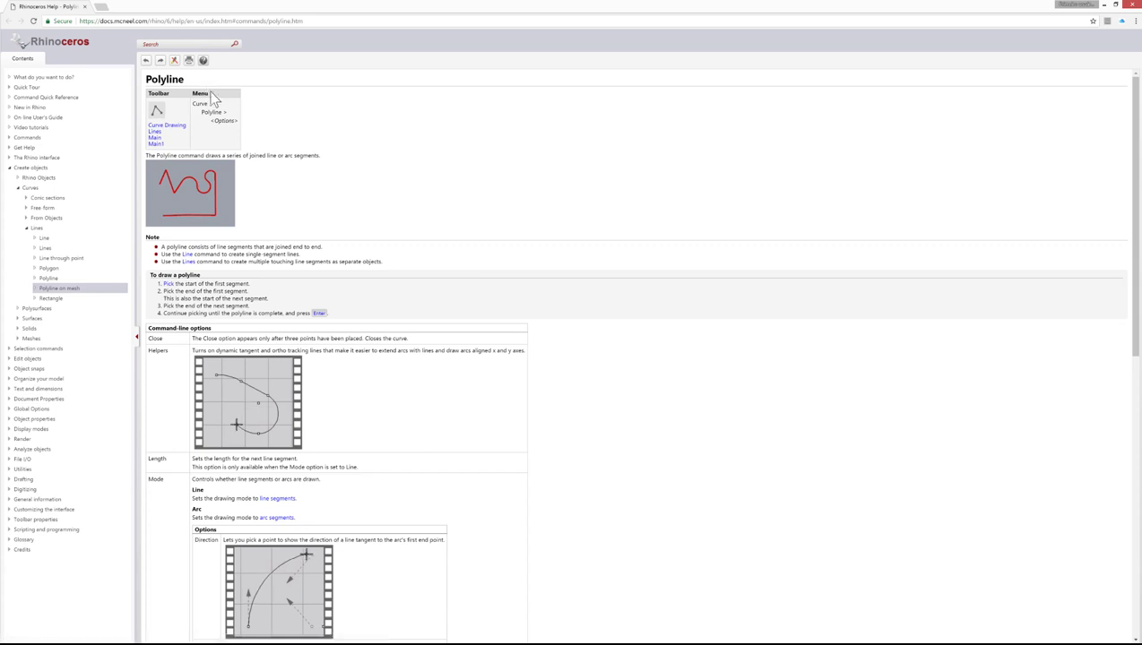
{"action": "scroll", "coordinate": [250, 194], "scroll_direction": "down", "scroll_amount": 2}
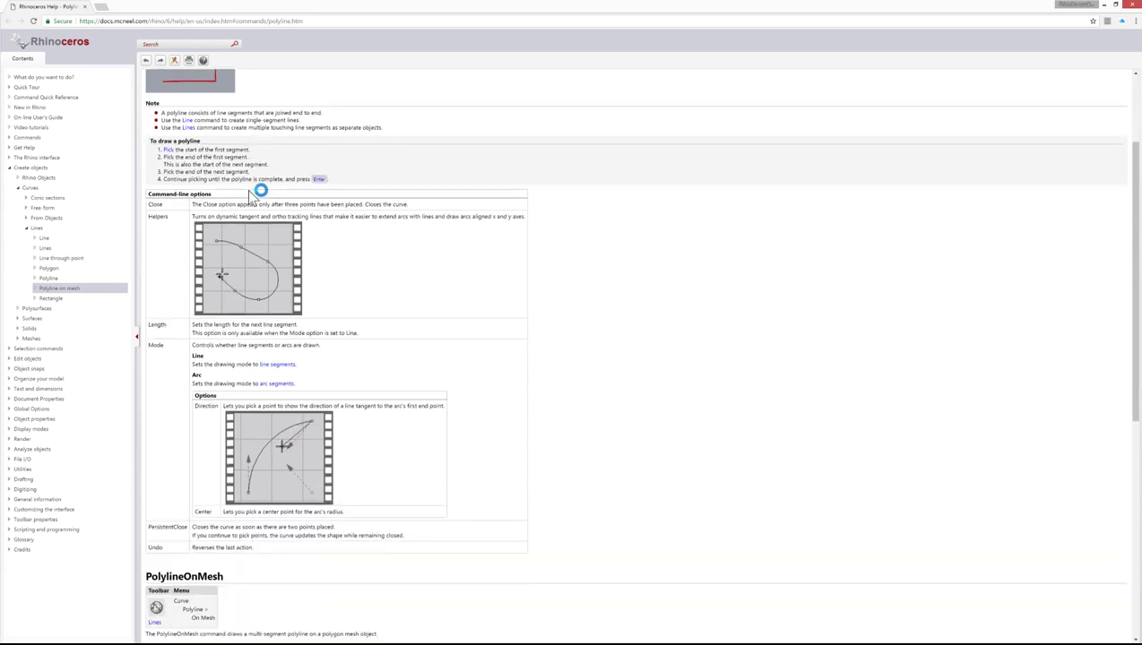
{"action": "scroll", "coordinate": [250, 194], "scroll_direction": "down", "scroll_amount": 1}
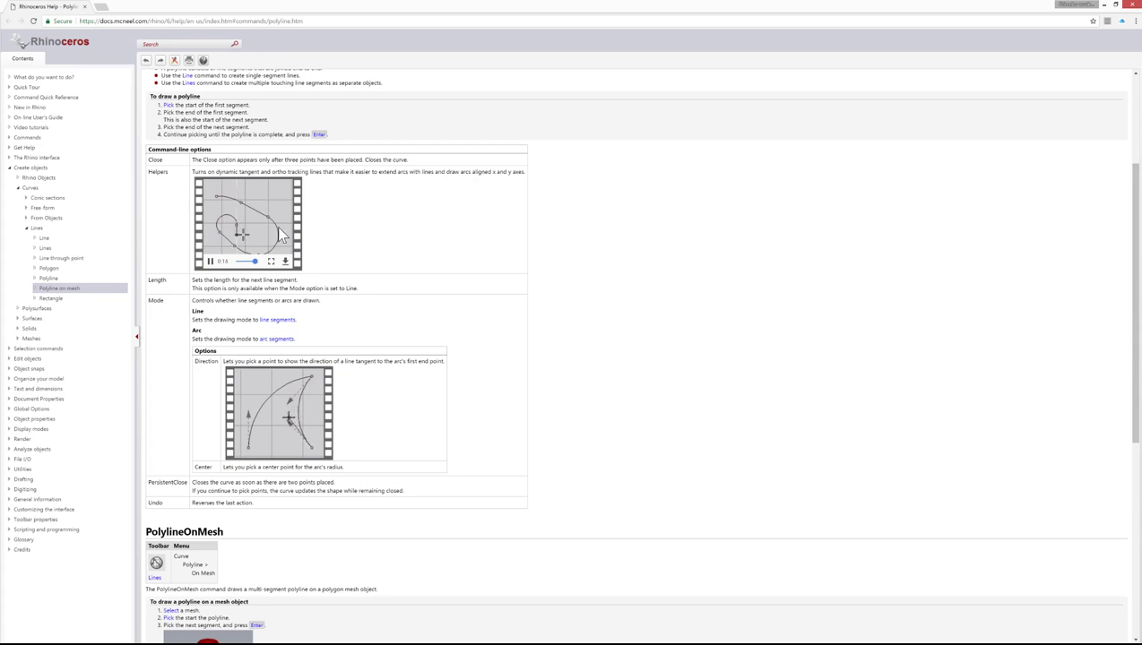
{"action": "scroll", "coordinate": [378, 438], "scroll_direction": "up", "scroll_amount": 2}
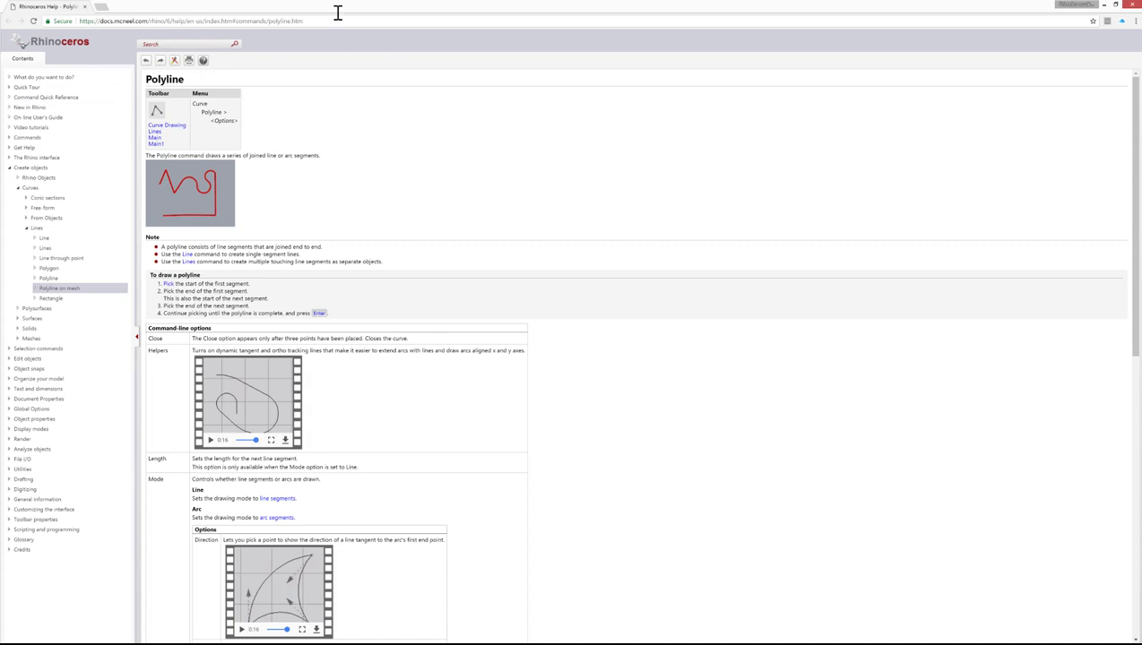
{"action": "left_click_drag", "start_coordinate": [257, 13], "coordinate": [1140, 403]}
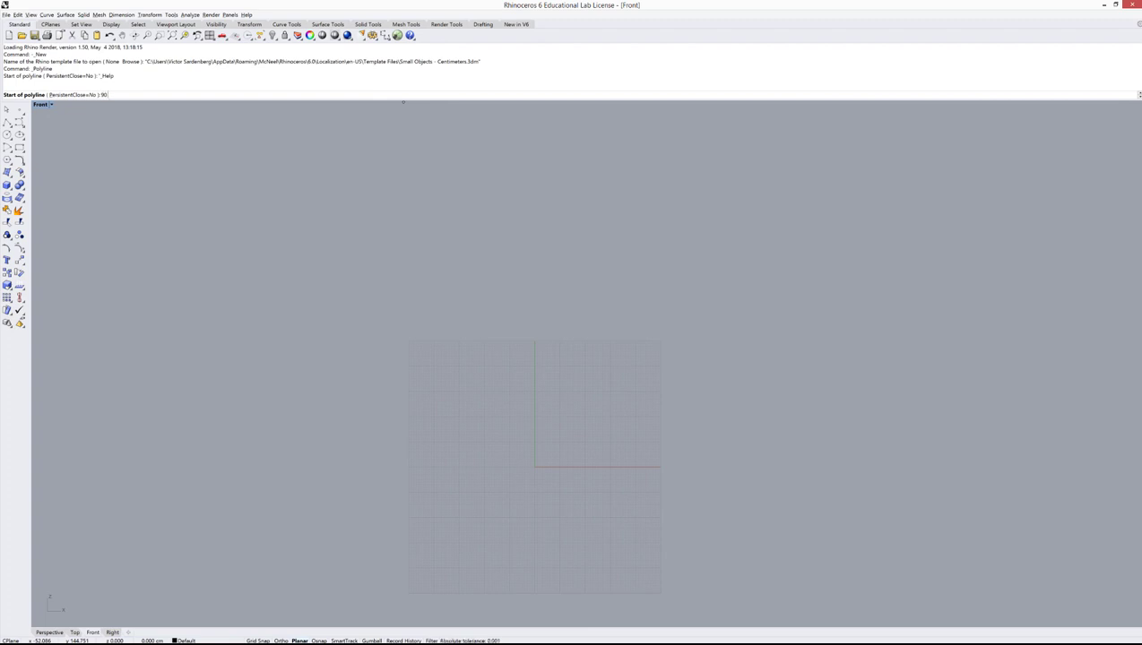
Step: Start the polyline at 90,0,0 and draw its first segment 72 cm straight up with Ortho enabled
{"action": "type", "text": ",0"}
{"action": "key", "text": "Return"}
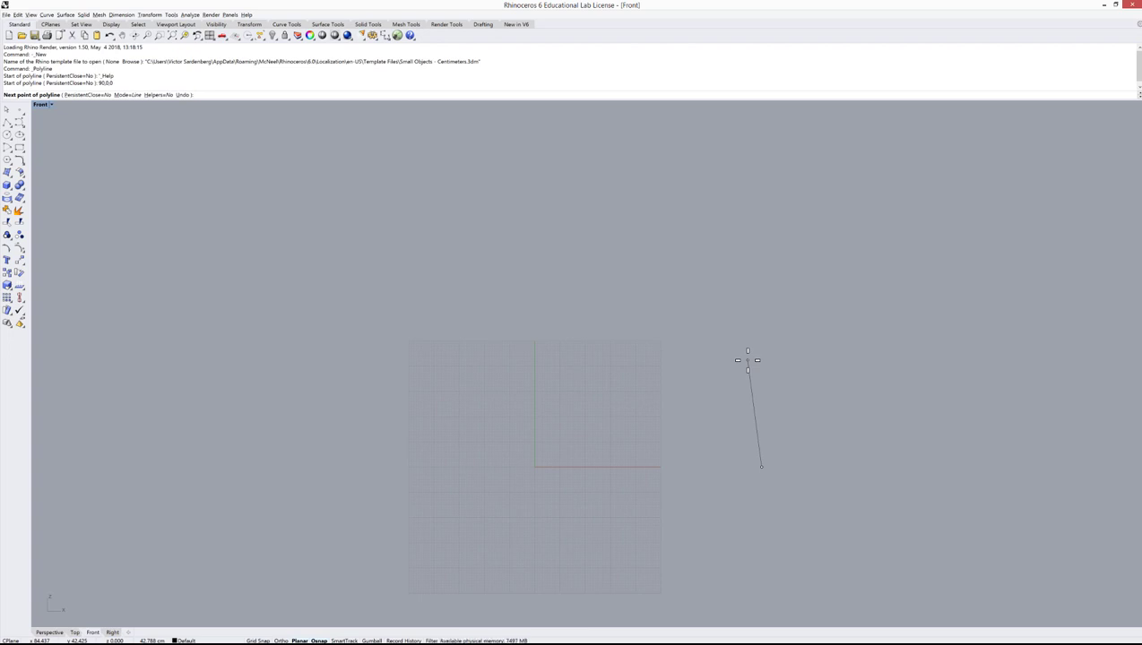
{"action": "type", "text": "72"}
{"action": "key", "text": "Return"}
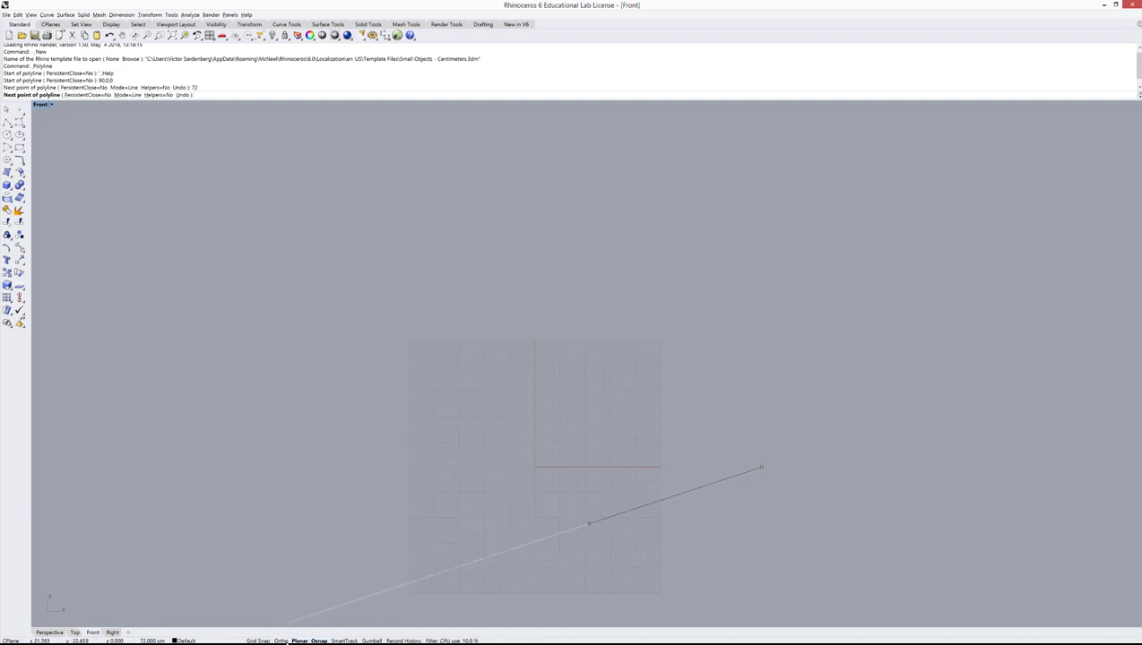
{"action": "left_click", "coordinate": [319, 641]}
{"action": "left_click", "coordinate": [282, 641]}
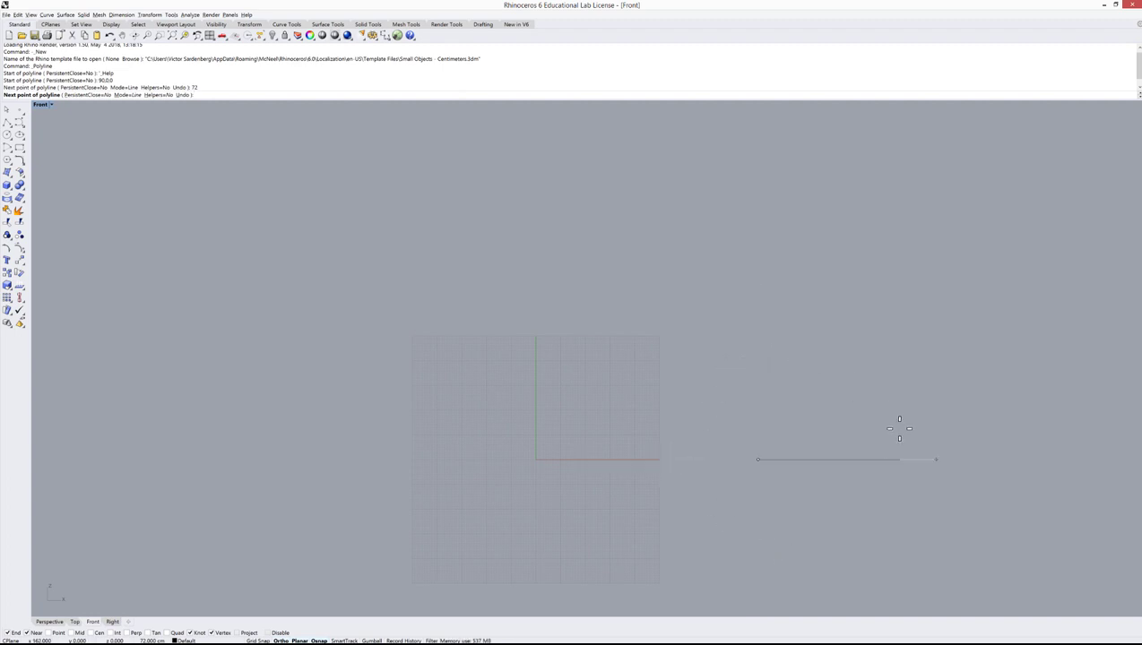
{"action": "left_click", "coordinate": [755, 322]}
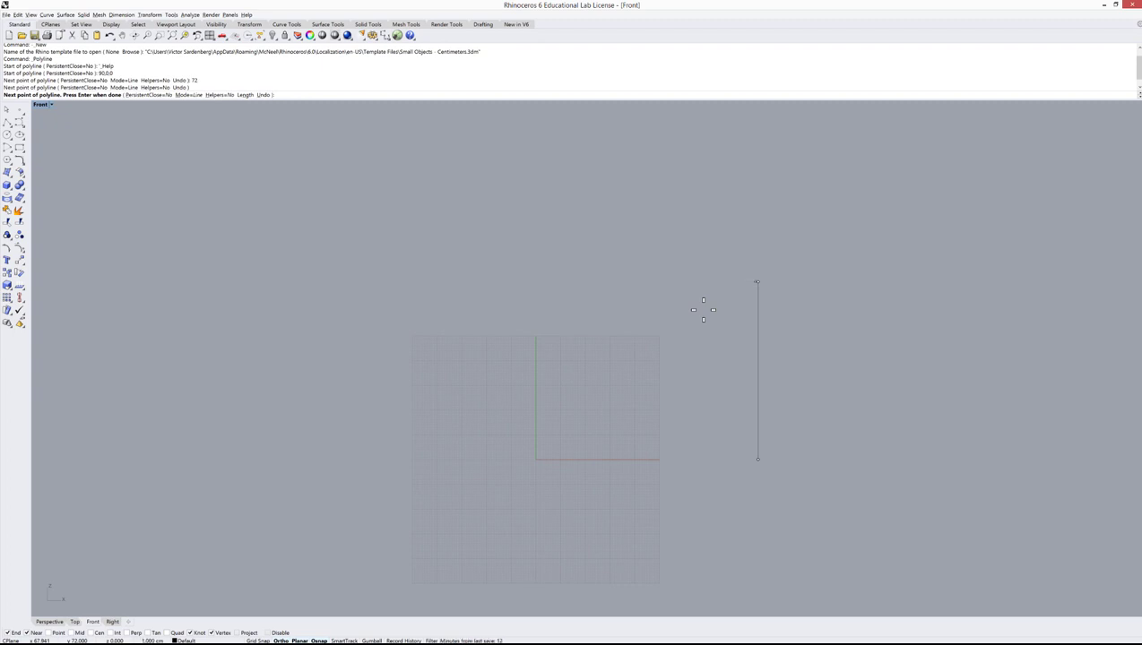
Step: Continue the polyline with a 180 cm horizontal segment to the left and a 72 cm segment straight down, leaving it open
{"action": "type", "text": "180"}
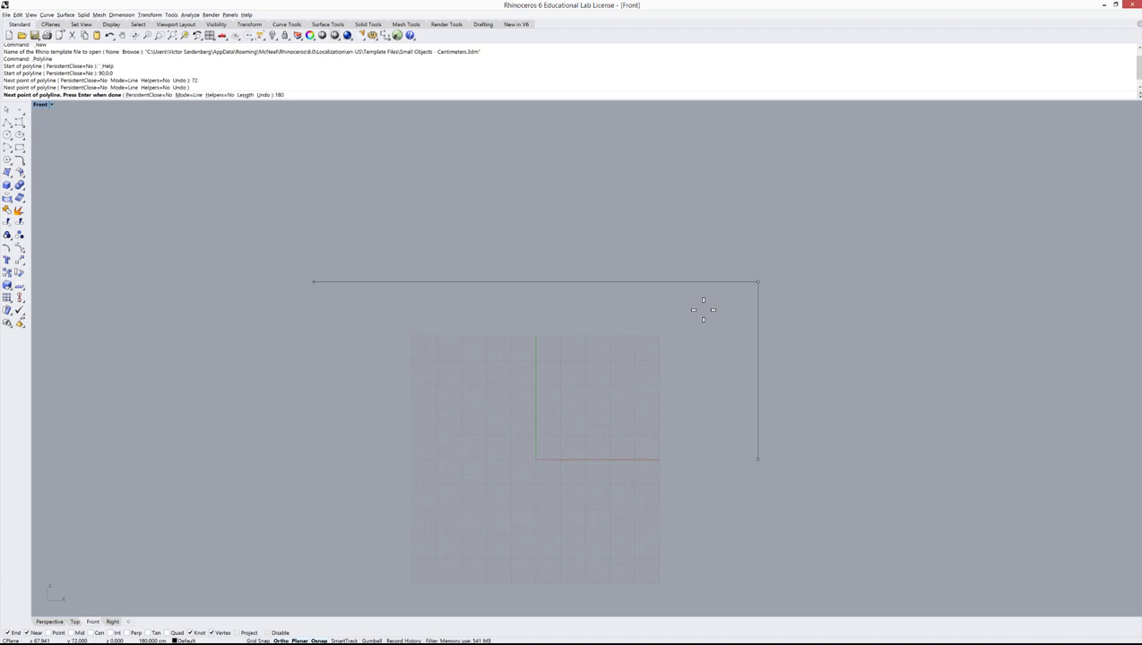
{"action": "key", "text": "Return"}
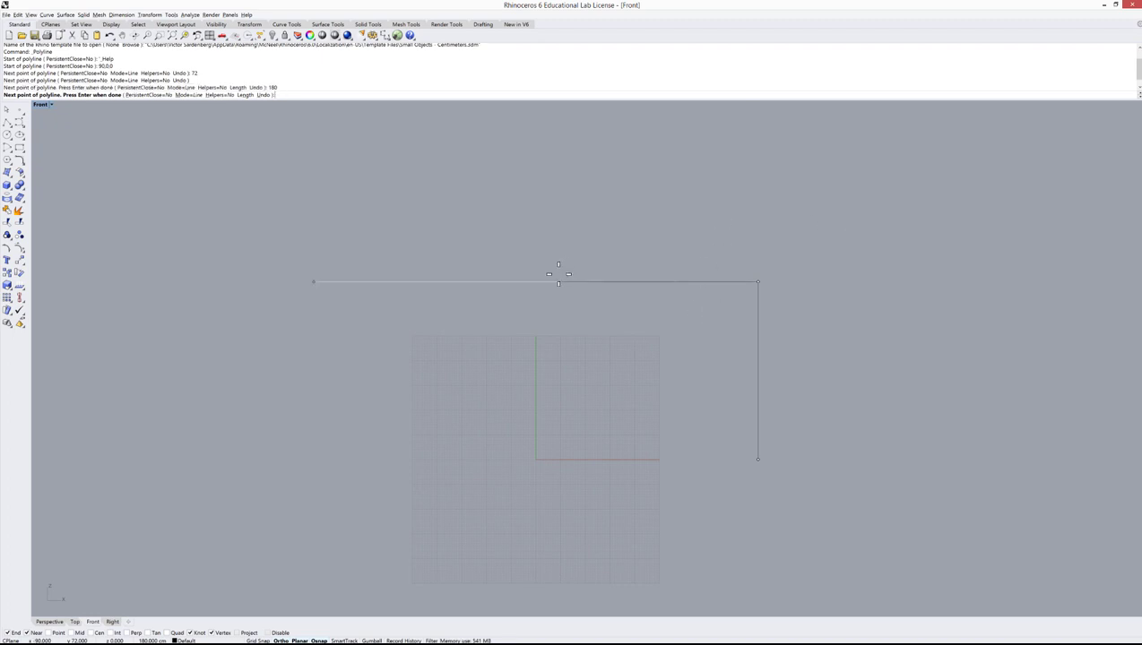
{"action": "left_click", "coordinate": [446, 281]}
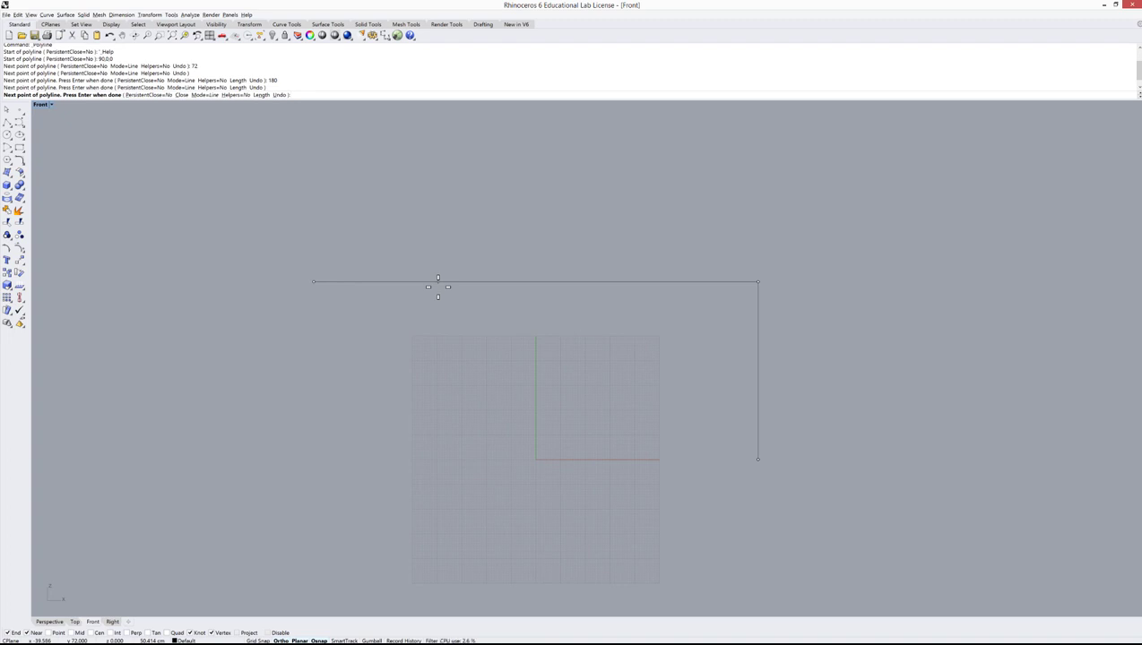
{"action": "type", "text": "72"}
{"action": "key", "text": "Return"}
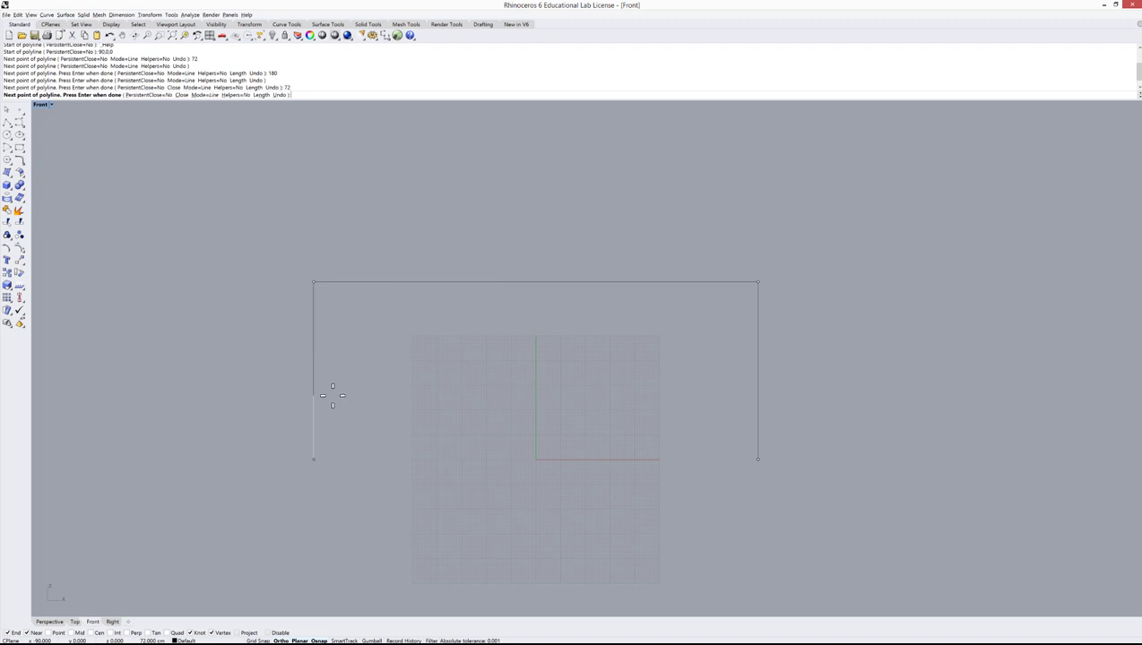
{"action": "left_click", "coordinate": [328, 391]}
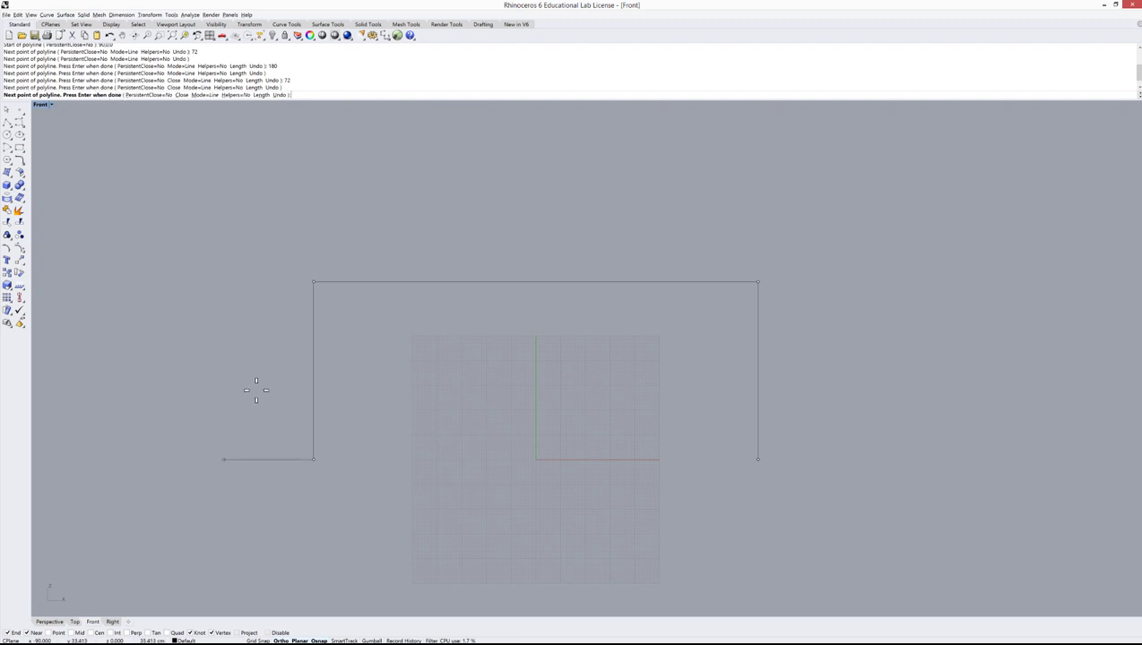
{"action": "key", "text": "Return"}
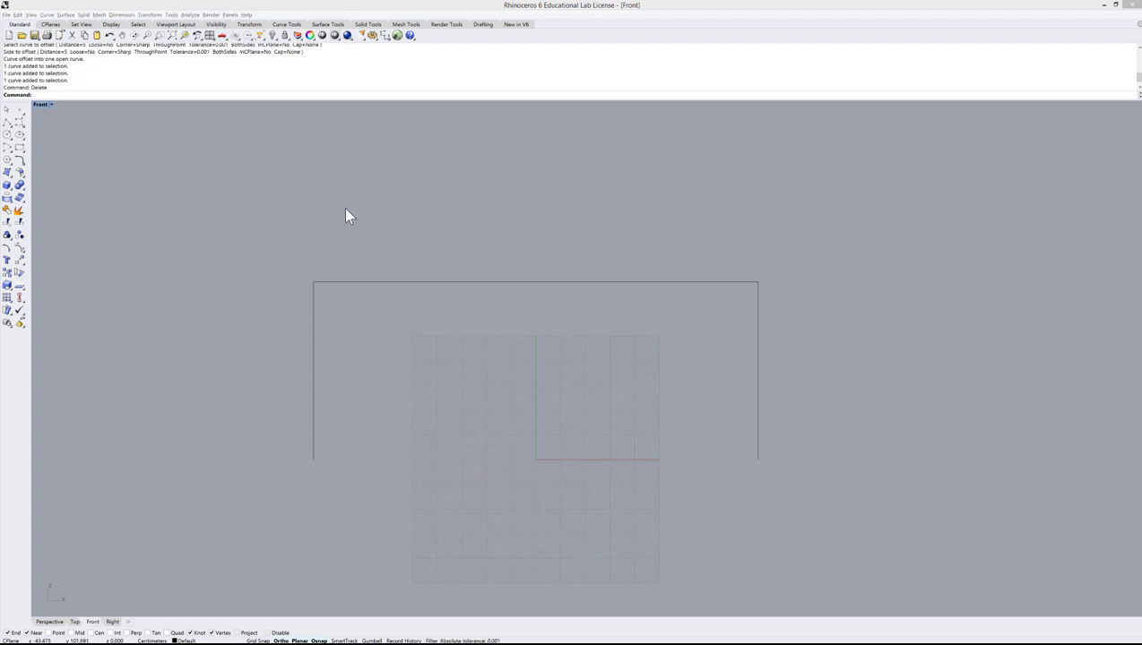
Step: Offset the table profile polyline inward by a distance of 5 cm
{"action": "left_click", "coordinate": [23, 167]}
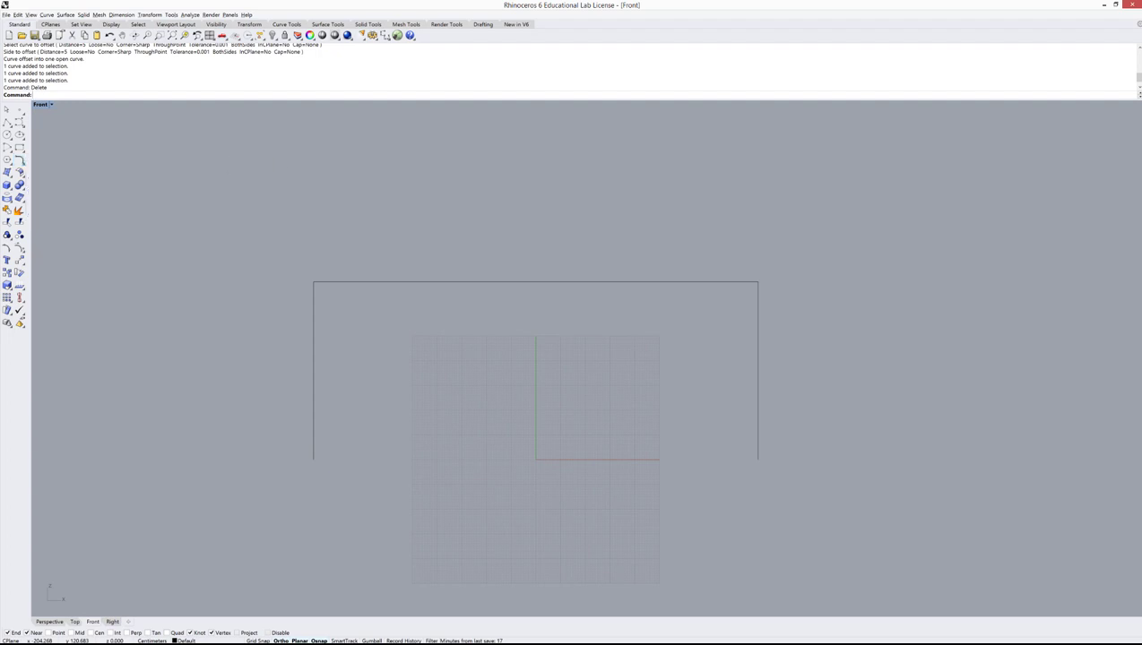
{"action": "type", "text": "offset"}
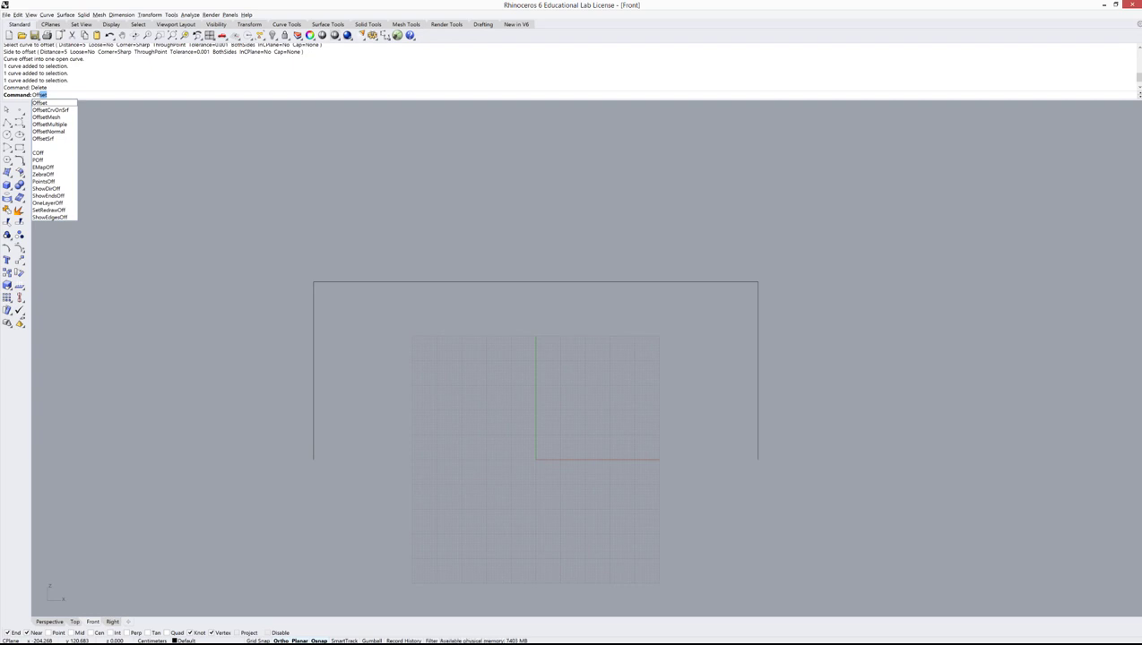
{"action": "key", "text": "Return"}
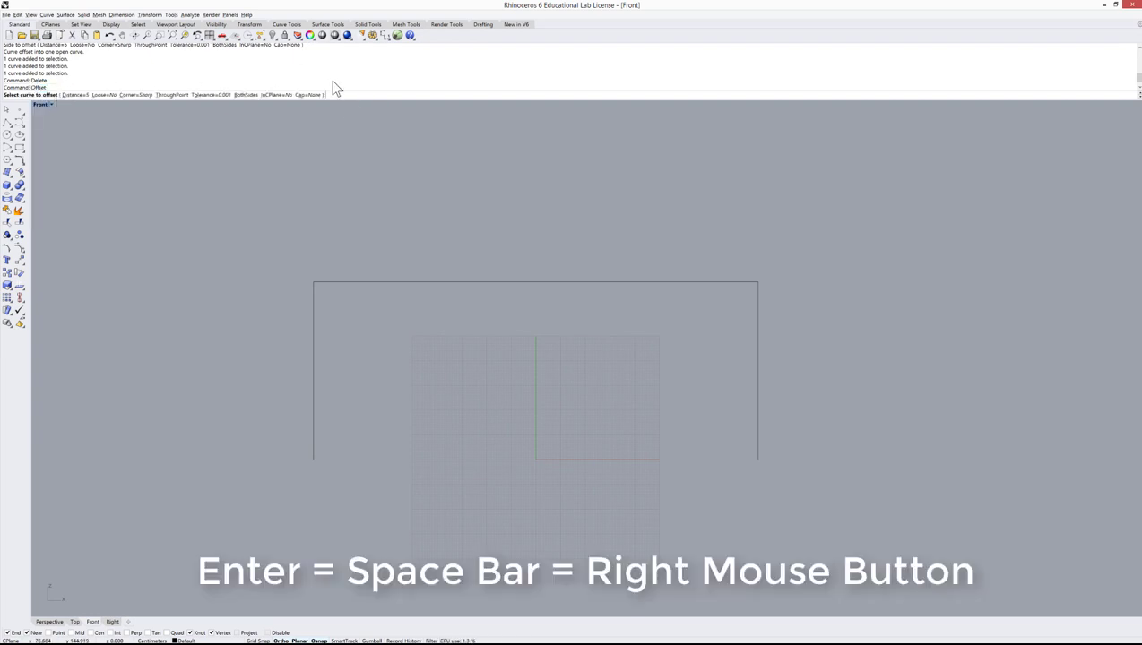
{"action": "left_click", "coordinate": [75, 94]}
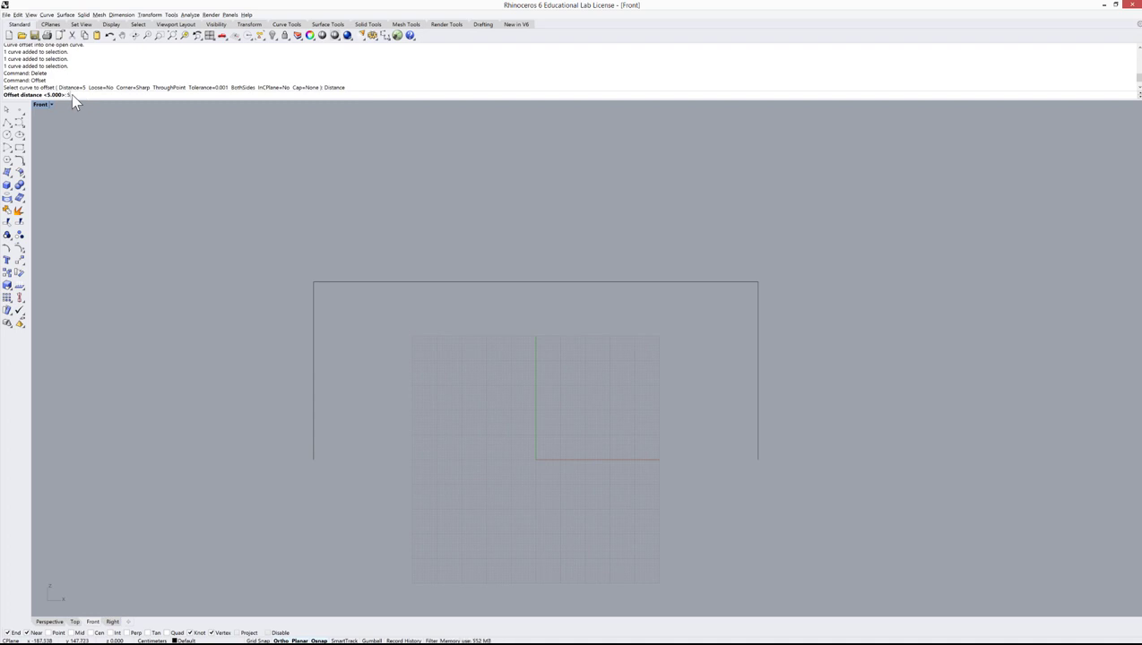
{"action": "type", "text": "5"}
{"action": "key", "text": "Return"}
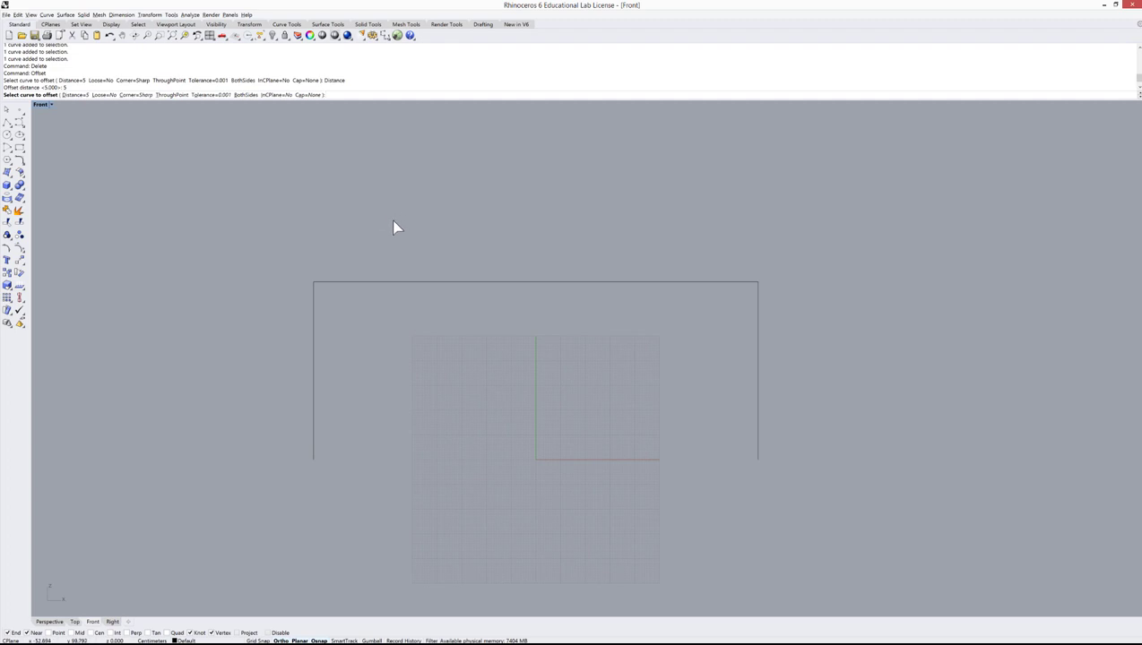
{"action": "left_click", "coordinate": [433, 282]}
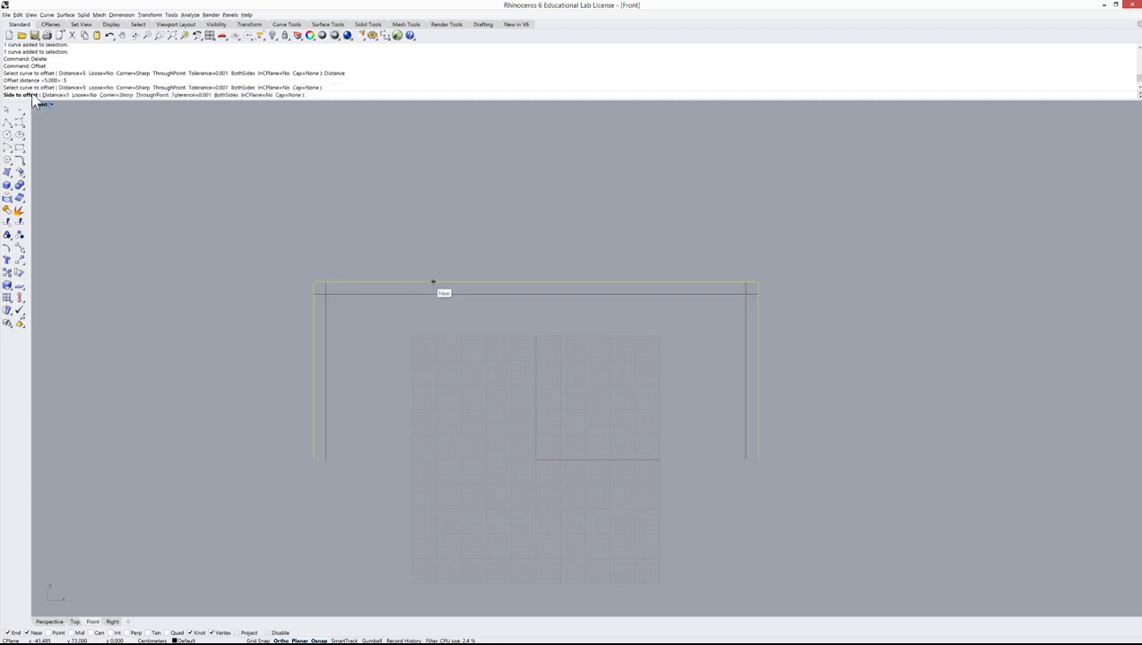
{"action": "left_click", "coordinate": [535, 332]}
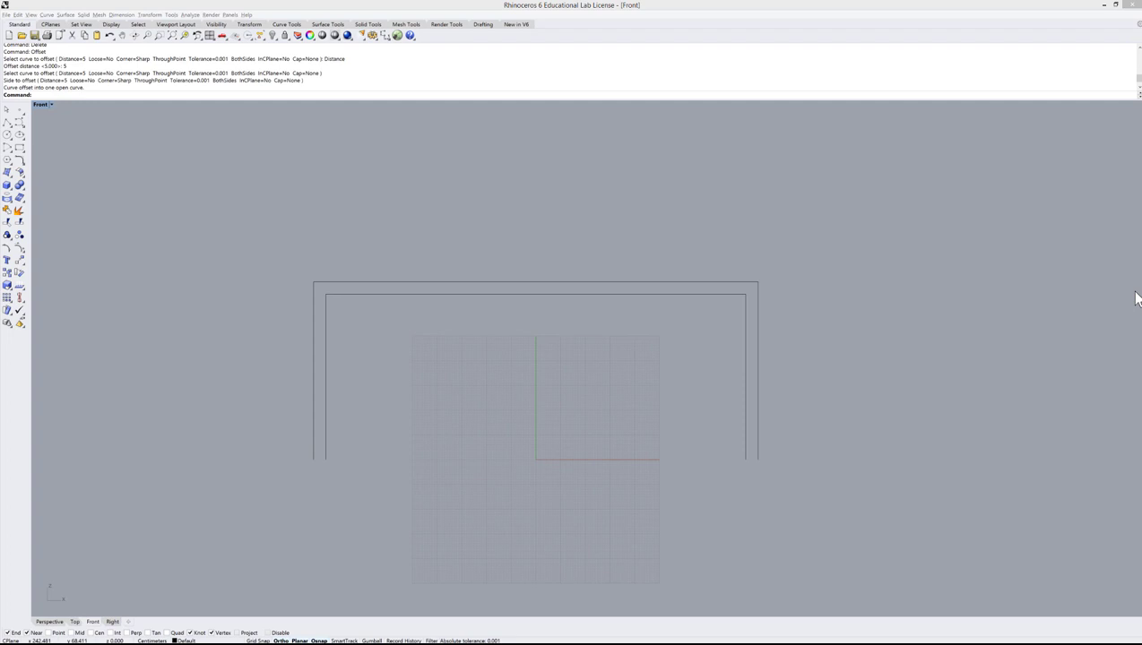
Step: Turn on the control points of the inner offset curve and select its upper-left corner point
{"action": "left_click", "coordinate": [563, 295]}
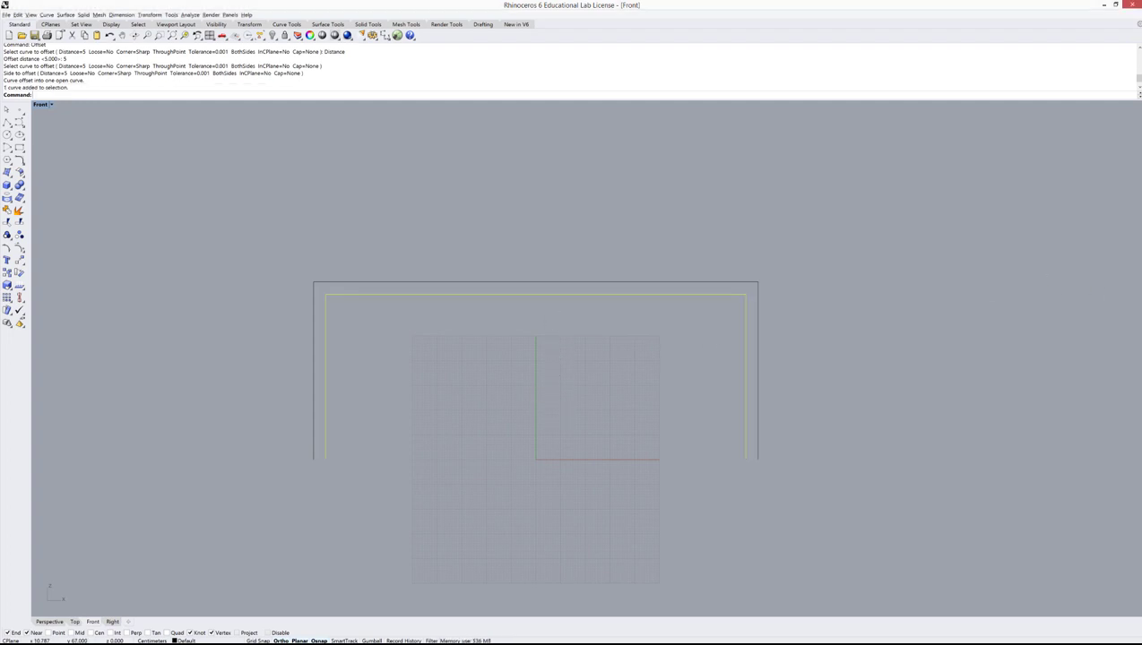
{"action": "key", "text": "Escape"}
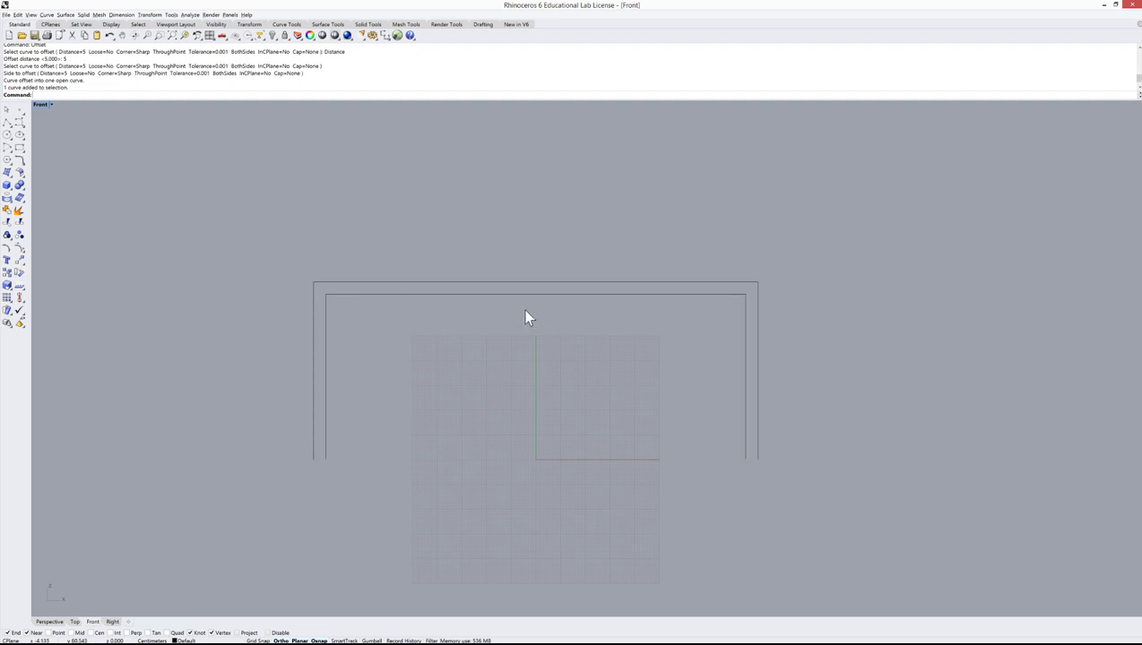
{"action": "left_click", "coordinate": [540, 296]}
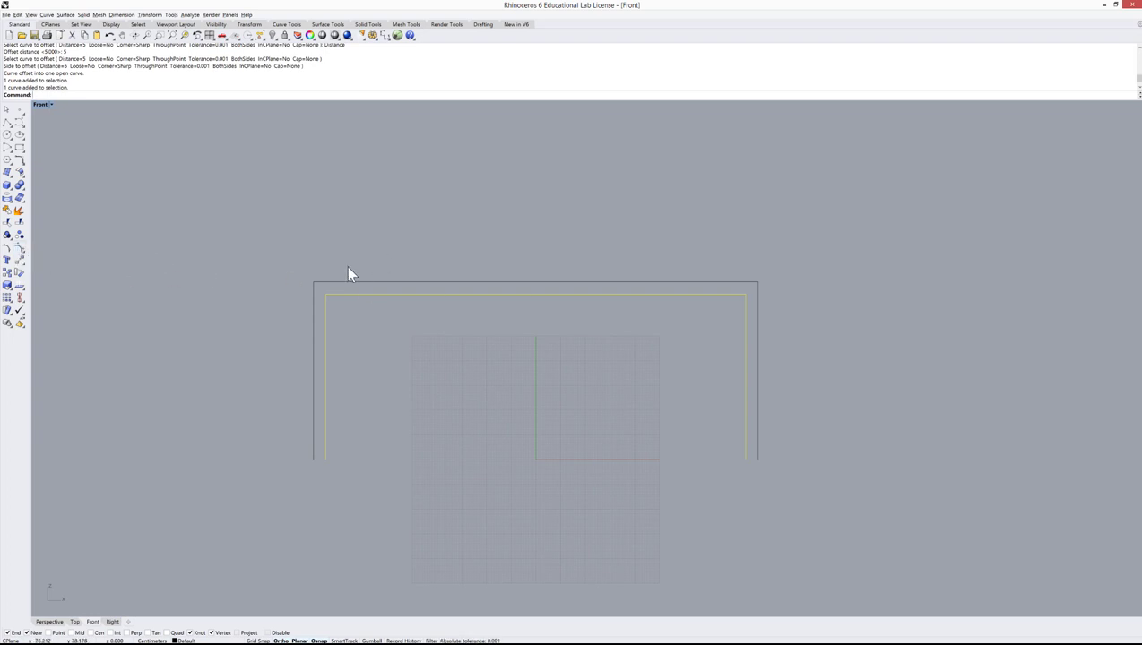
{"action": "left_click", "coordinate": [19, 251]}
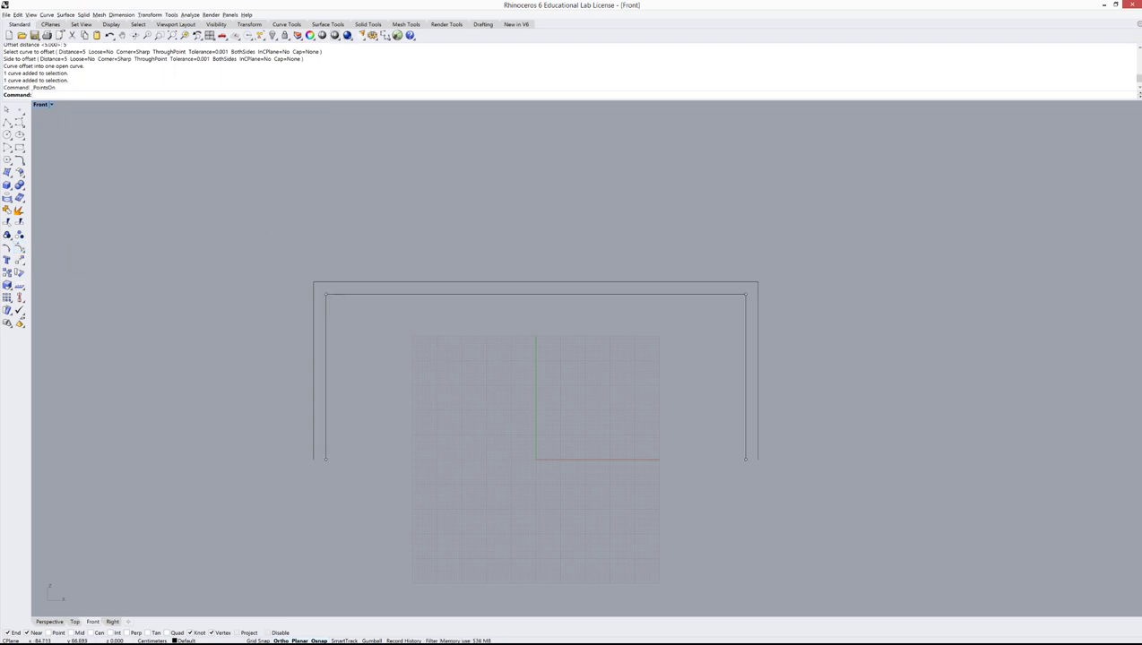
{"action": "left_click", "coordinate": [326, 295]}
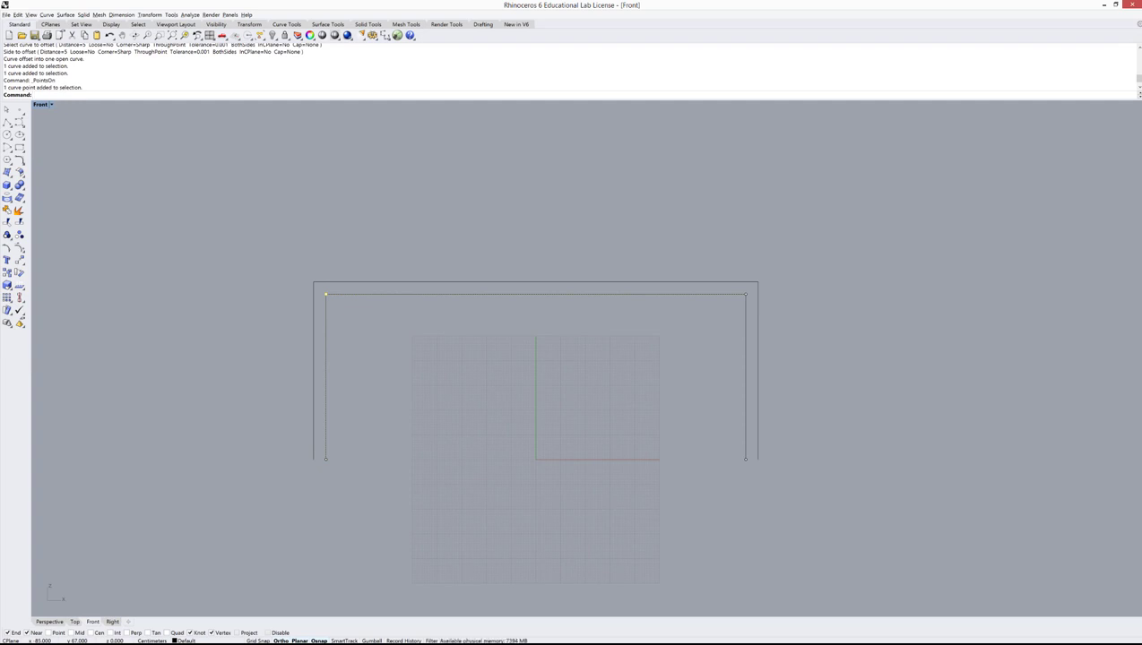
Step: Try relocating the inner curve's upper-left control point freehand toward the inside of the profile, and undo it
{"action": "left_click_drag", "start_coordinate": [326, 295], "coordinate": [435, 354]}
{"action": "key", "text": "ctrl+z"}
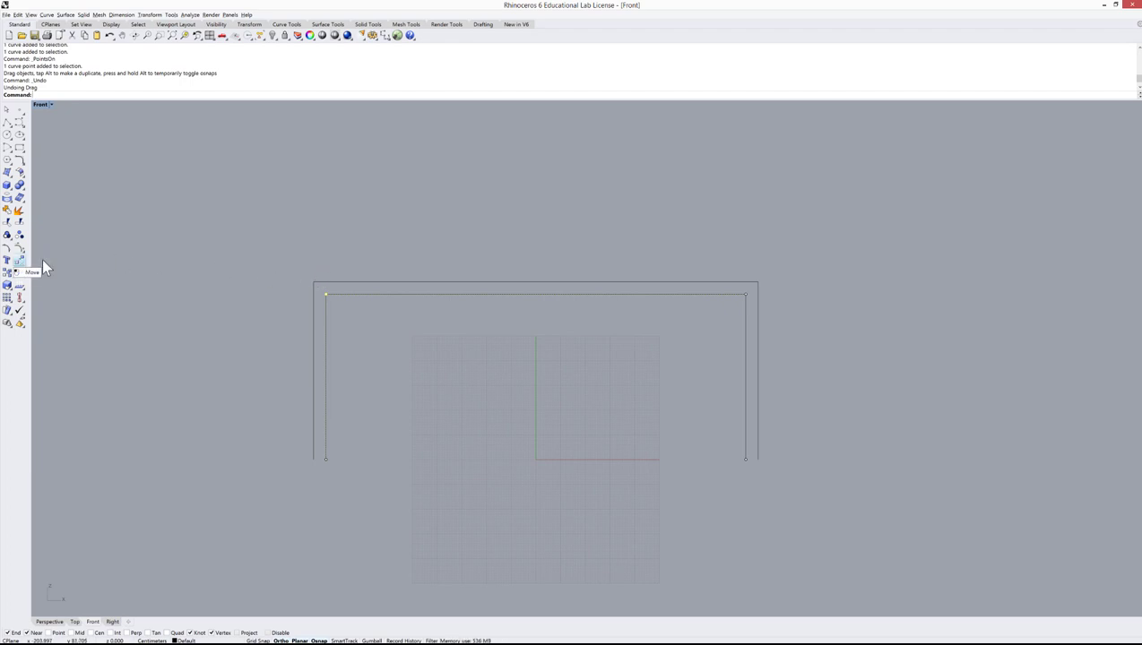
Step: Move the inner curve's upper-left control point 5 cm horizontally to the right, snapping the base point to the corner
{"action": "type", "text": "Move"}
{"action": "key", "text": "Return"}
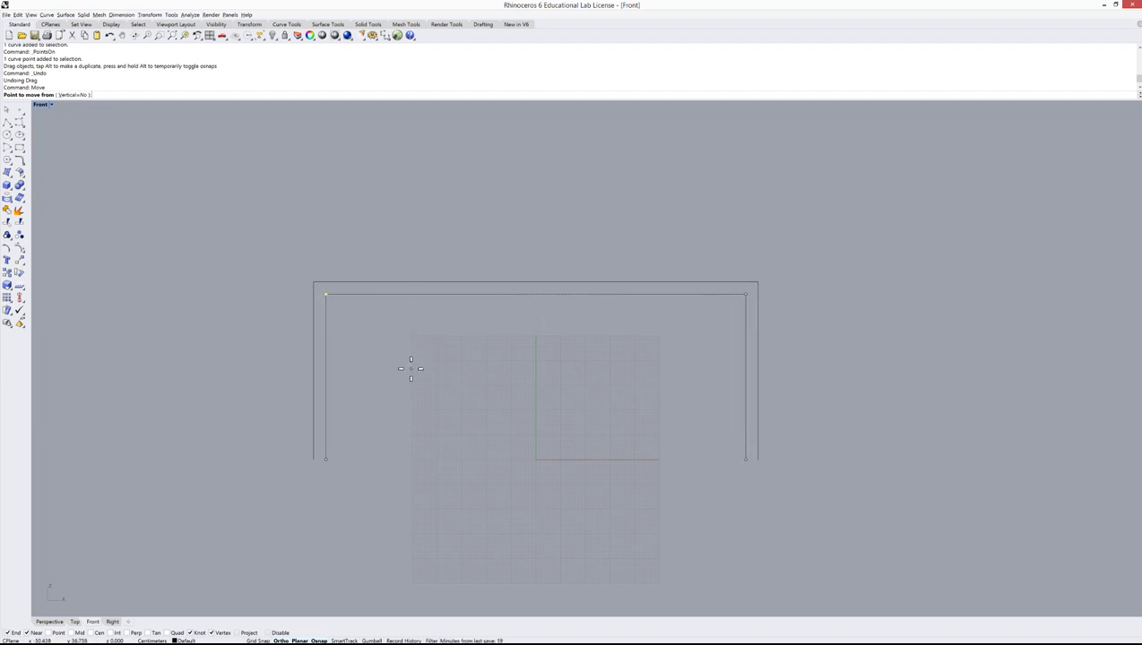
{"action": "scroll", "coordinate": [350, 350], "scroll_direction": "up", "scroll_amount": 5}
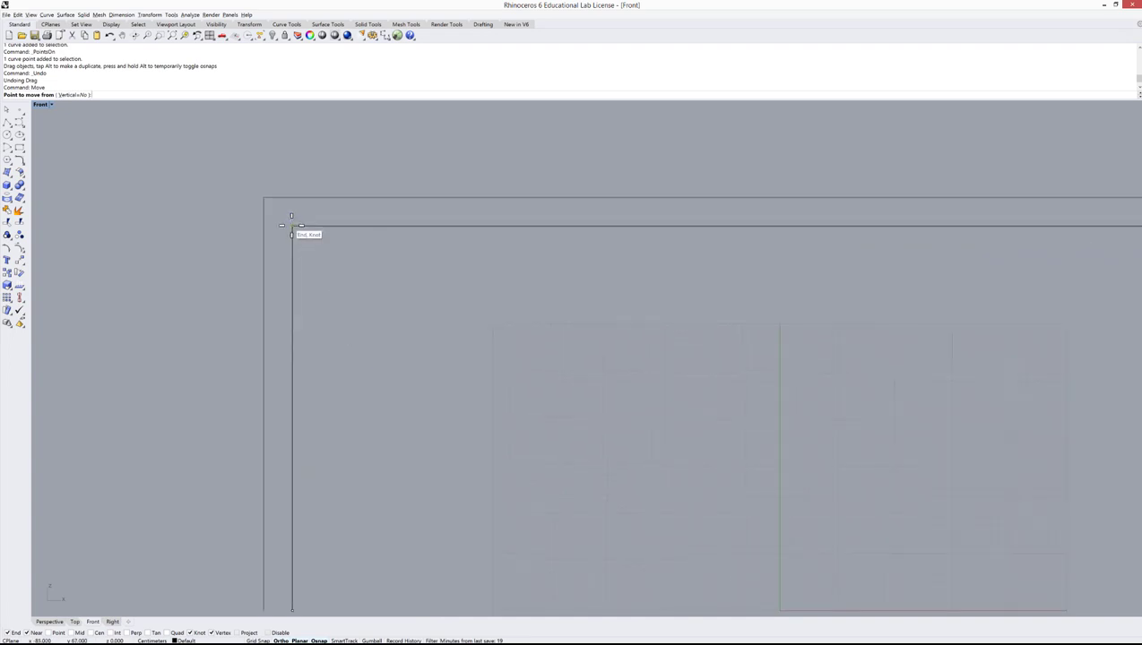
{"action": "left_click", "coordinate": [292, 225]}
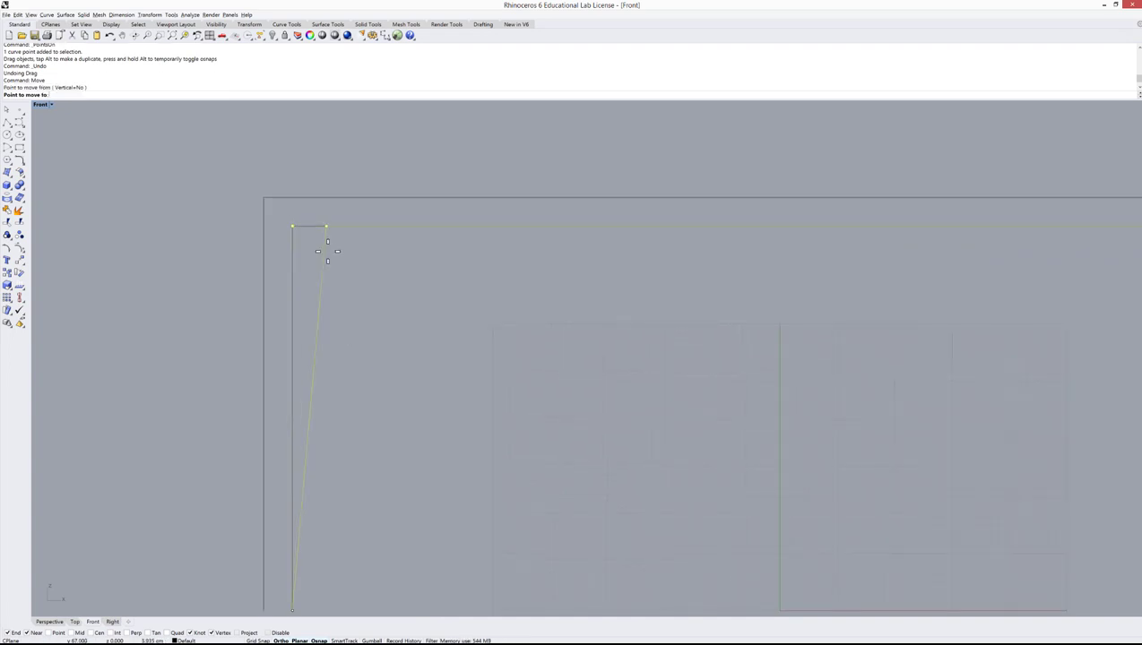
{"action": "type", "text": "5"}
{"action": "key", "text": "Return"}
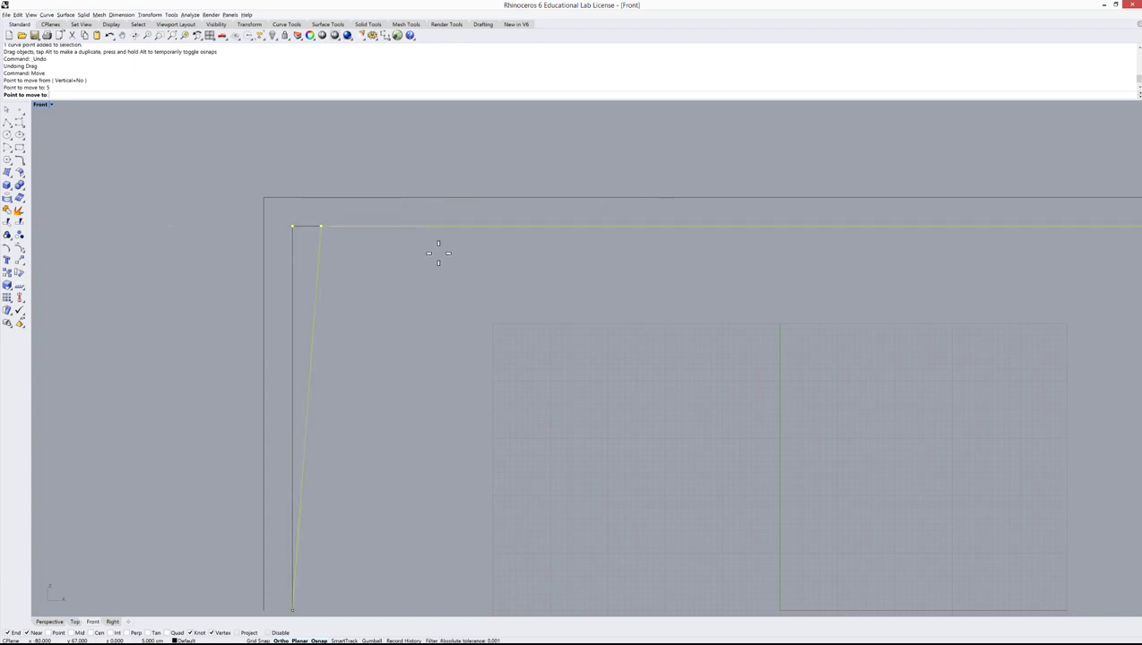
{"action": "left_click", "coordinate": [374, 259]}
{"action": "scroll", "coordinate": [275, 242], "scroll_direction": "down", "scroll_amount": 5}
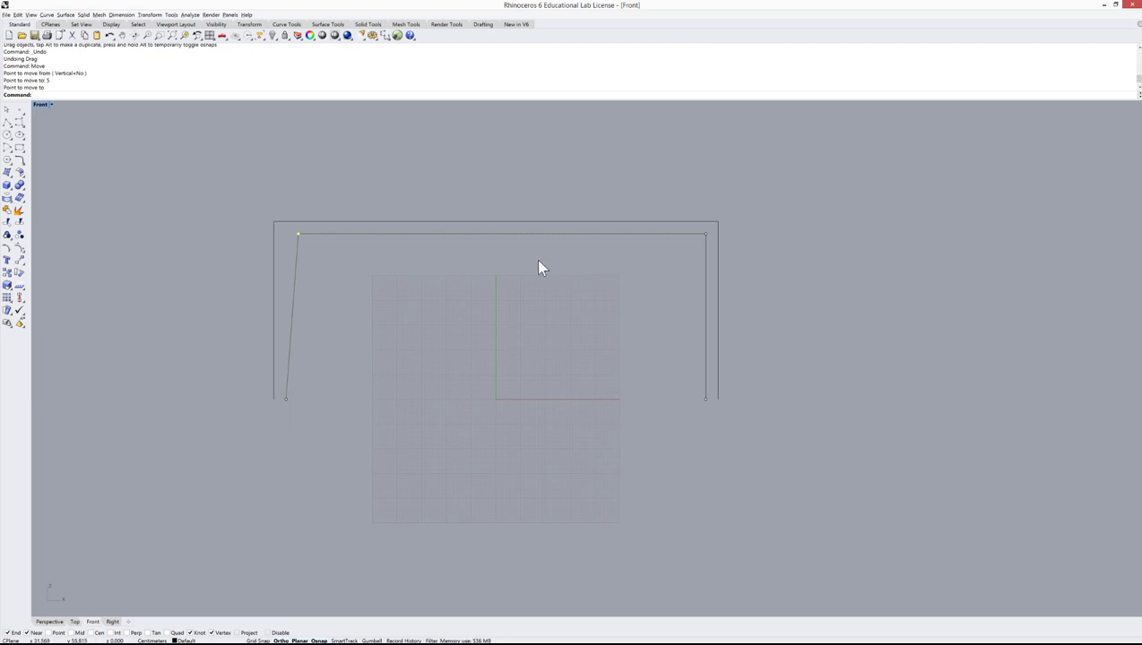
{"action": "key", "text": "Escape"}
Step: Move the inner curve's upper-right control point 5 cm horizontally to the left and clear the selection
{"action": "scroll", "coordinate": [704, 235], "scroll_direction": "up", "scroll_amount": 2}
{"action": "scroll", "coordinate": [704, 236], "scroll_direction": "up", "scroll_amount": 2}
{"action": "left_click", "coordinate": [703, 235]}
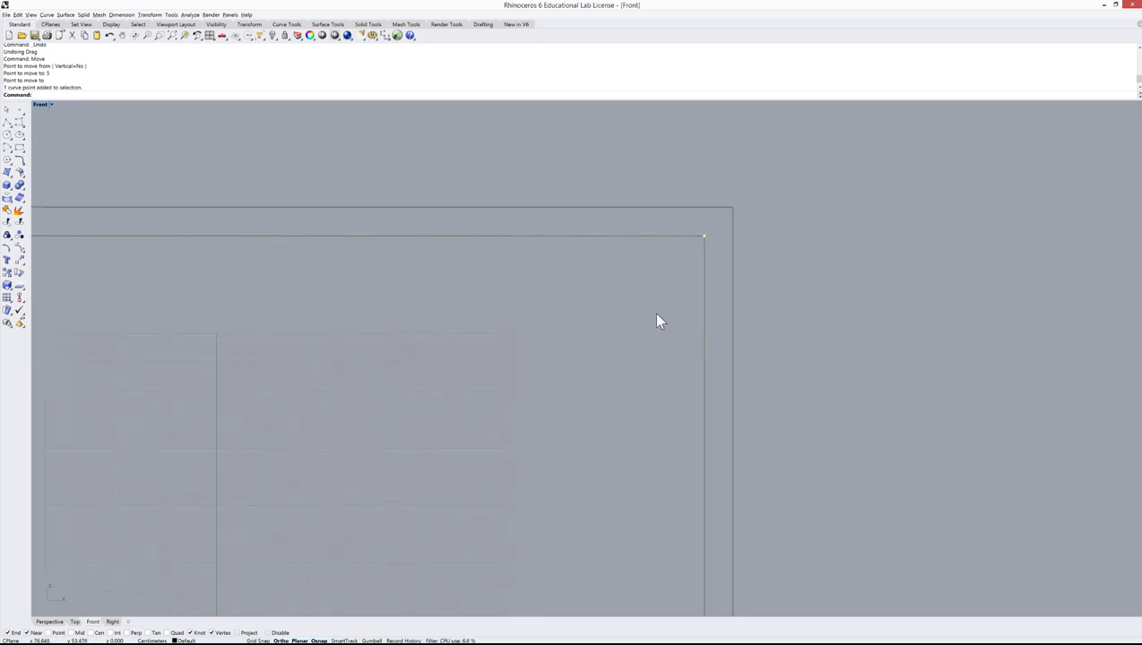
{"action": "key", "text": "Return"}
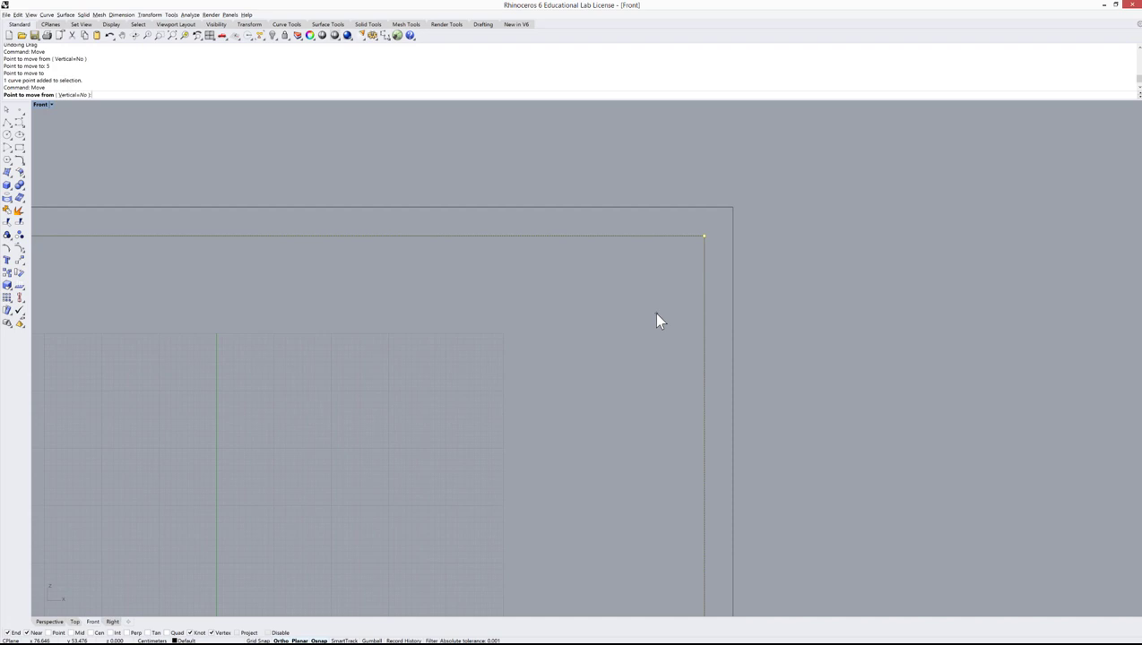
{"action": "left_click", "coordinate": [659, 309]}
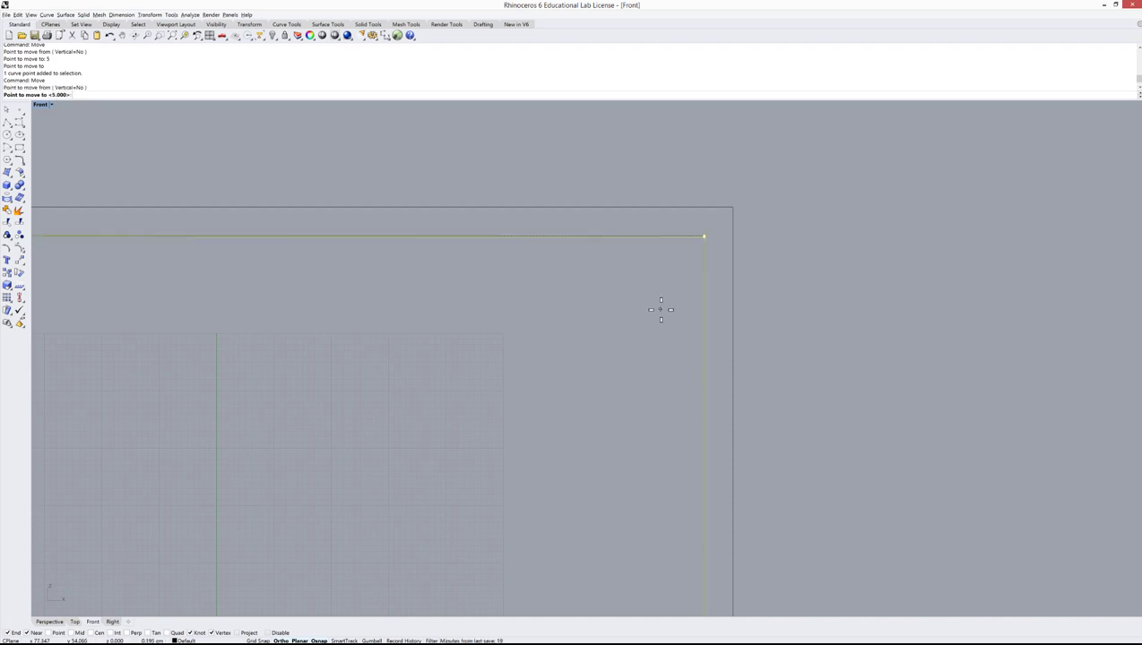
{"action": "type", "text": "5"}
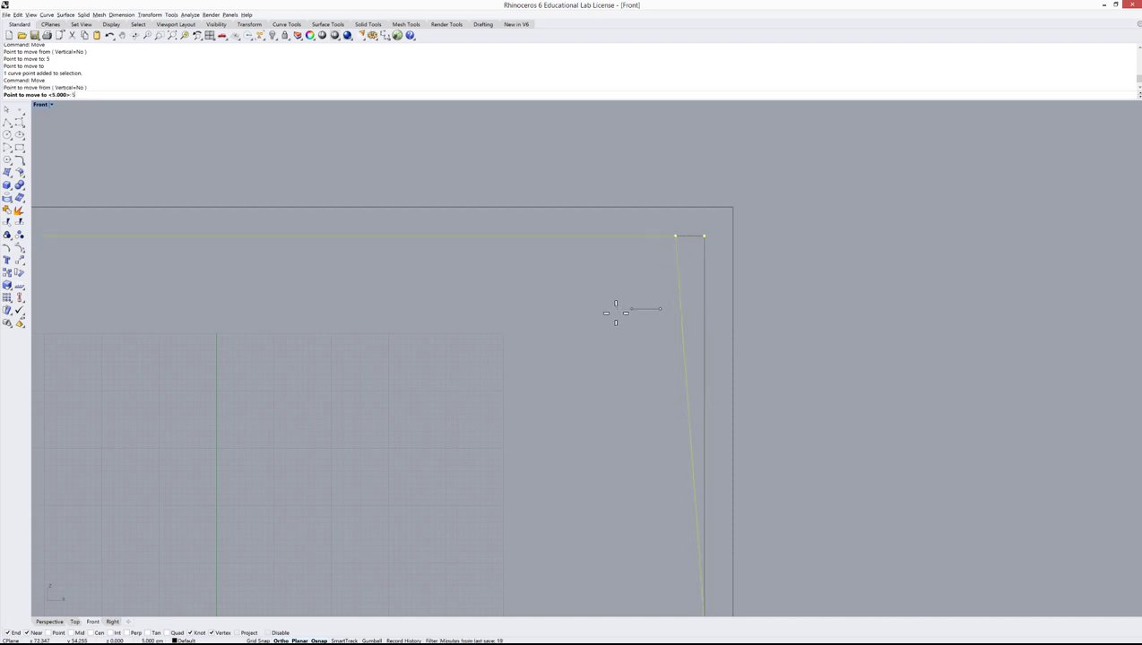
{"action": "key", "text": "Return"}
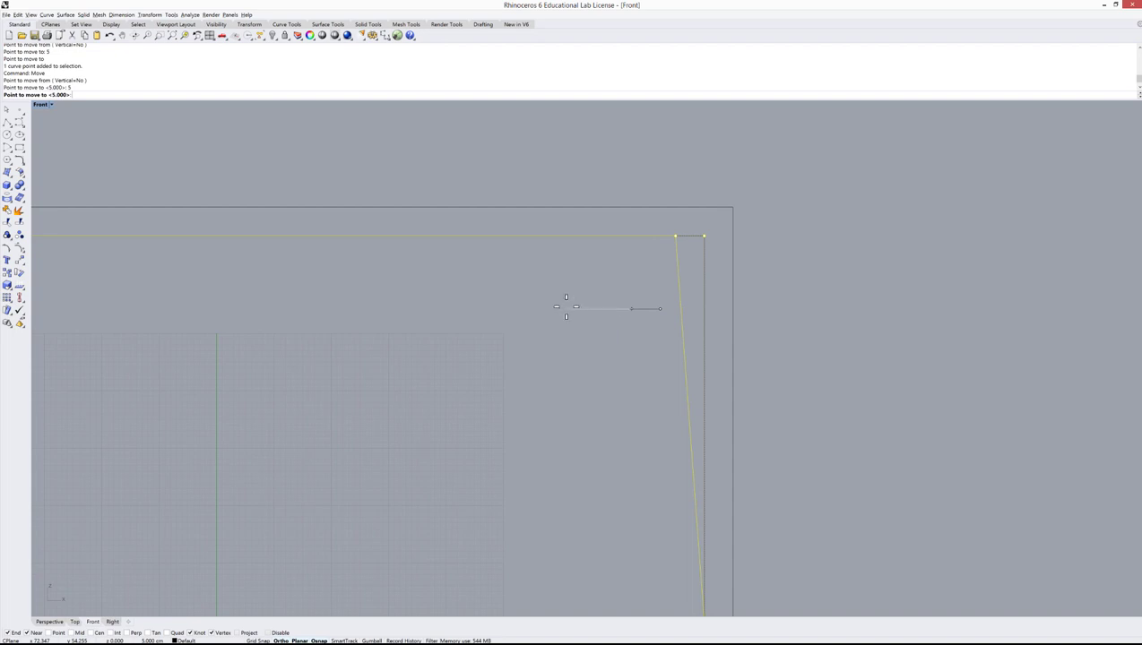
{"action": "left_click", "coordinate": [565, 308]}
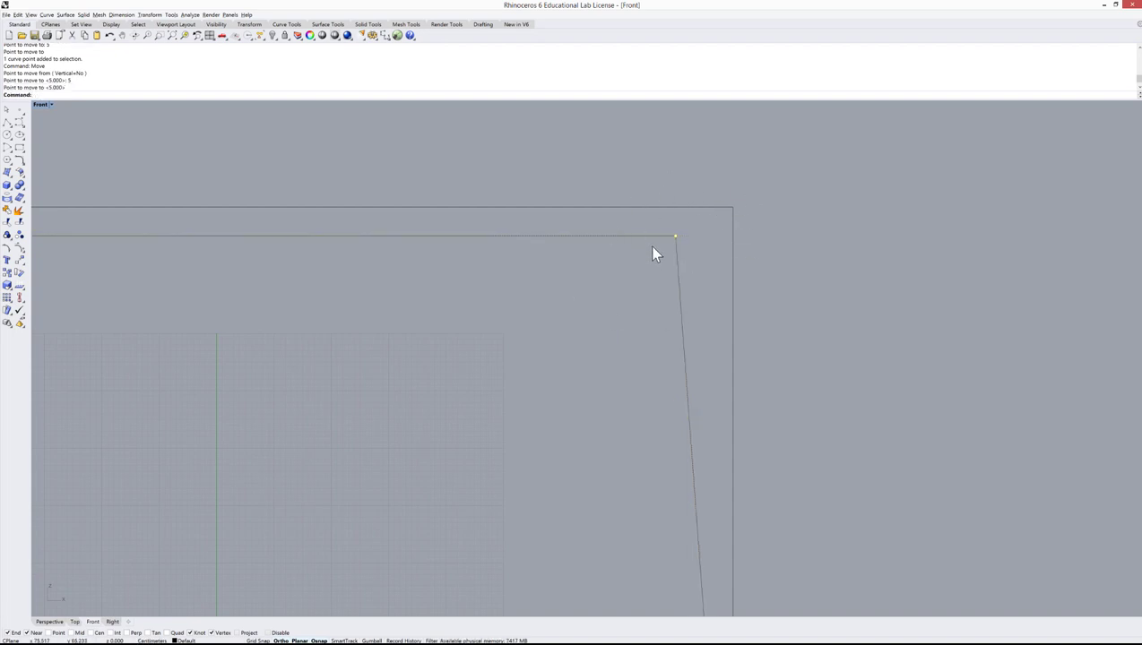
{"action": "scroll", "coordinate": [802, 281], "scroll_direction": "down", "scroll_amount": 4}
{"action": "scroll", "coordinate": [793, 285], "scroll_direction": "down", "scroll_amount": 1}
{"action": "scroll", "coordinate": [752, 294], "scroll_direction": "up", "scroll_amount": 1}
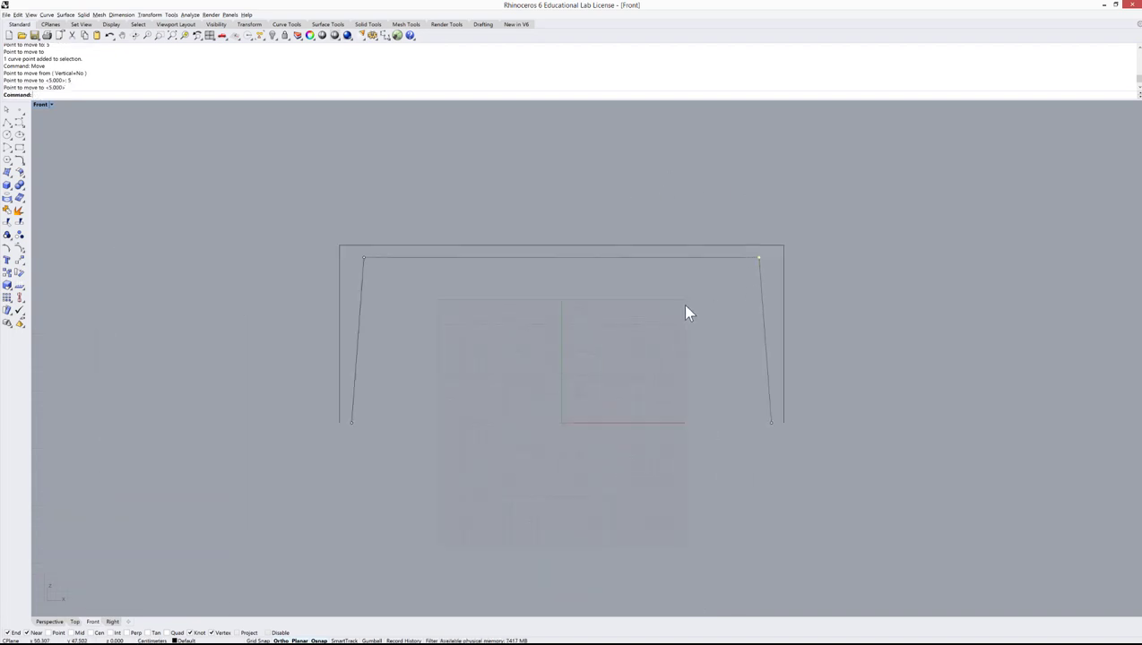
{"action": "key", "text": "Escape"}
Step: Build a combined selection of the inner curve's two upper control points, the outer curve and the lower-left control point
{"action": "left_click", "coordinate": [363, 259]}
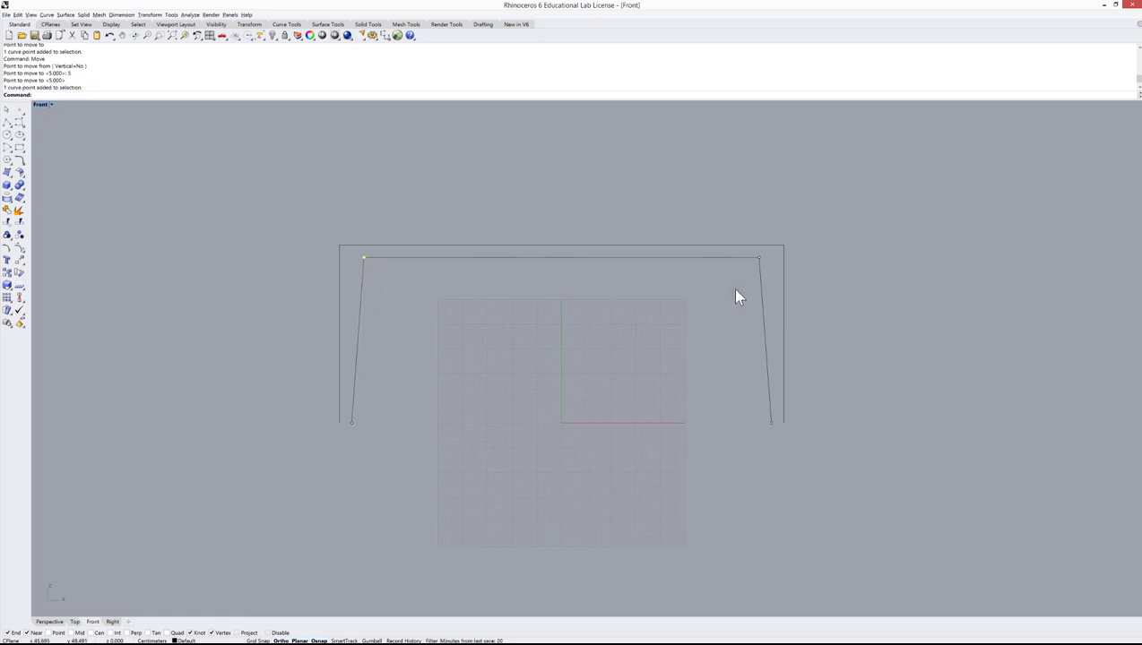
{"action": "left_click", "coordinate": [760, 258], "text": "shift"}
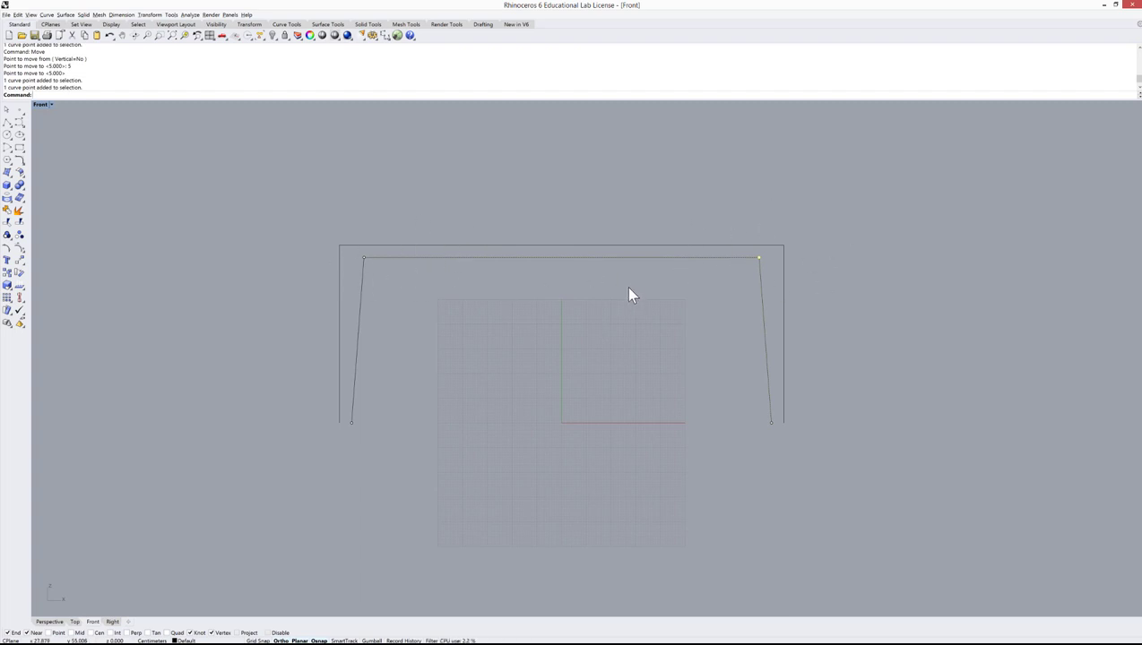
{"action": "left_click", "coordinate": [363, 258], "text": "shift"}
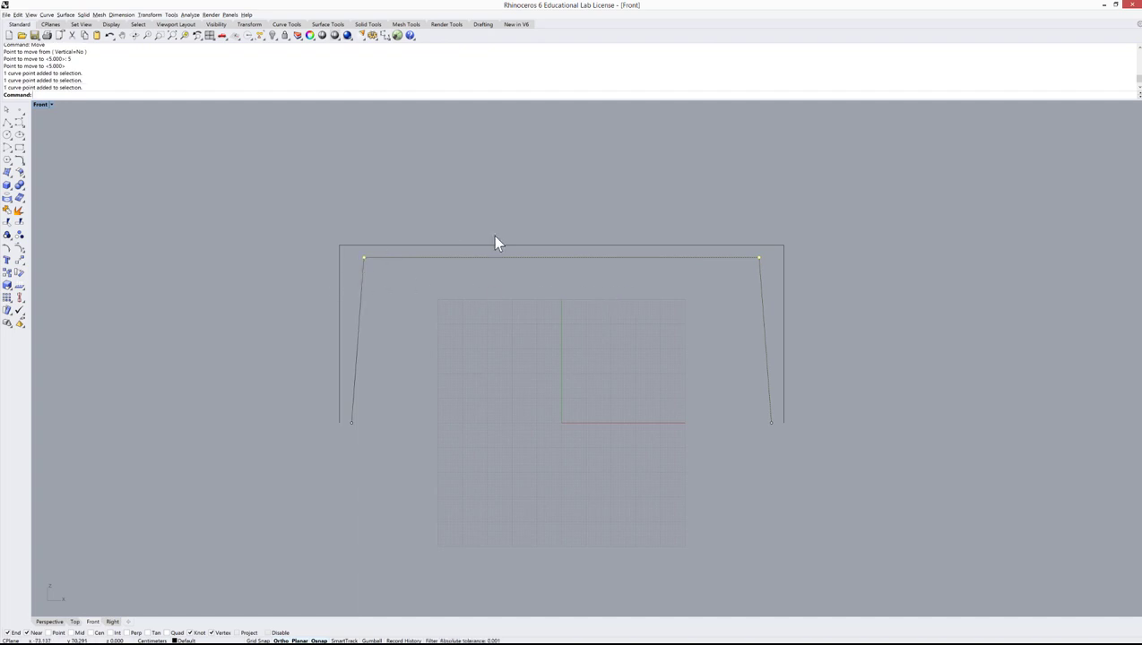
{"action": "left_click", "coordinate": [338, 314], "text": "shift"}
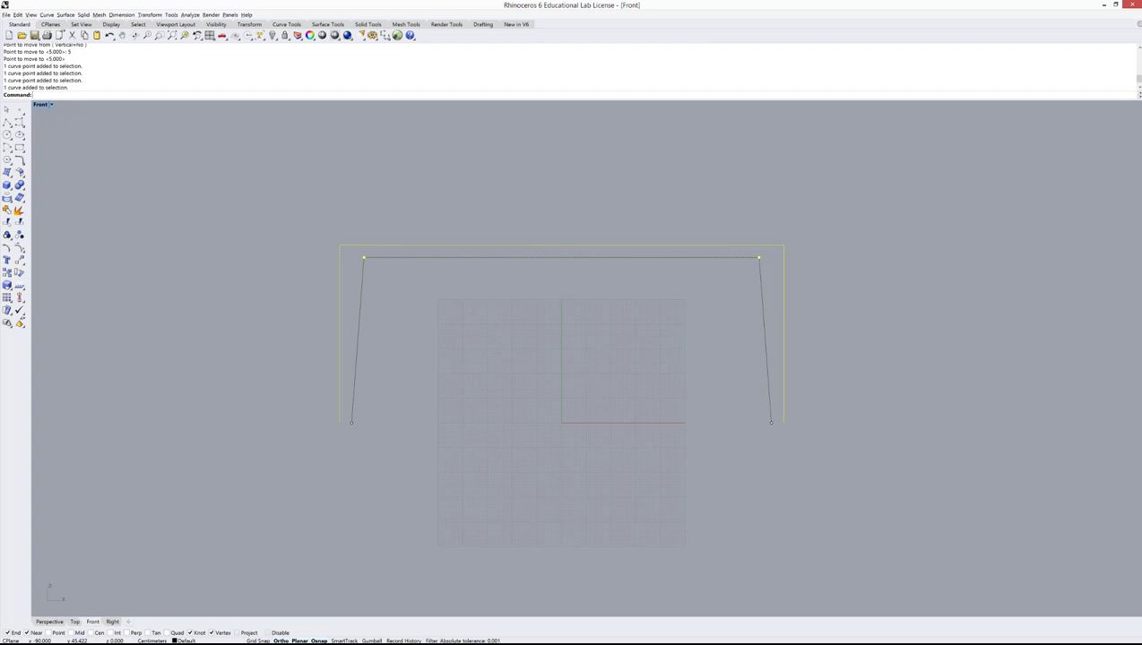
{"action": "left_click", "coordinate": [351, 422], "text": "shift"}
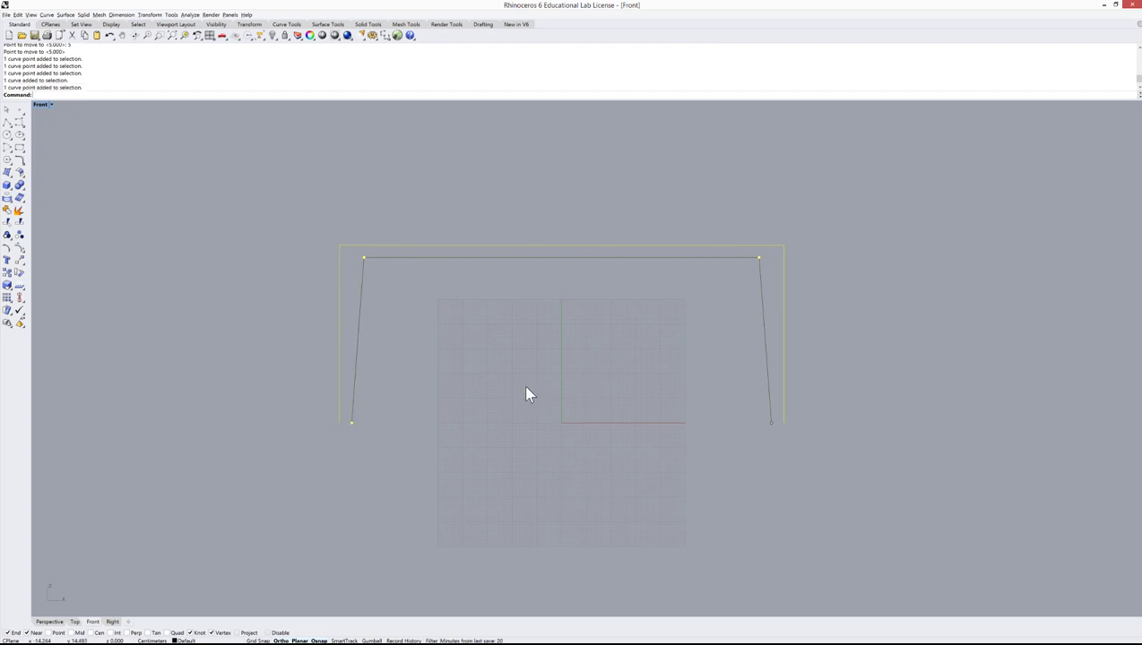
Step: Remove the lower-left control point, the outer curve and both upper control points from the selection one by one
{"action": "left_click", "coordinate": [351, 422], "text": "ctrl"}
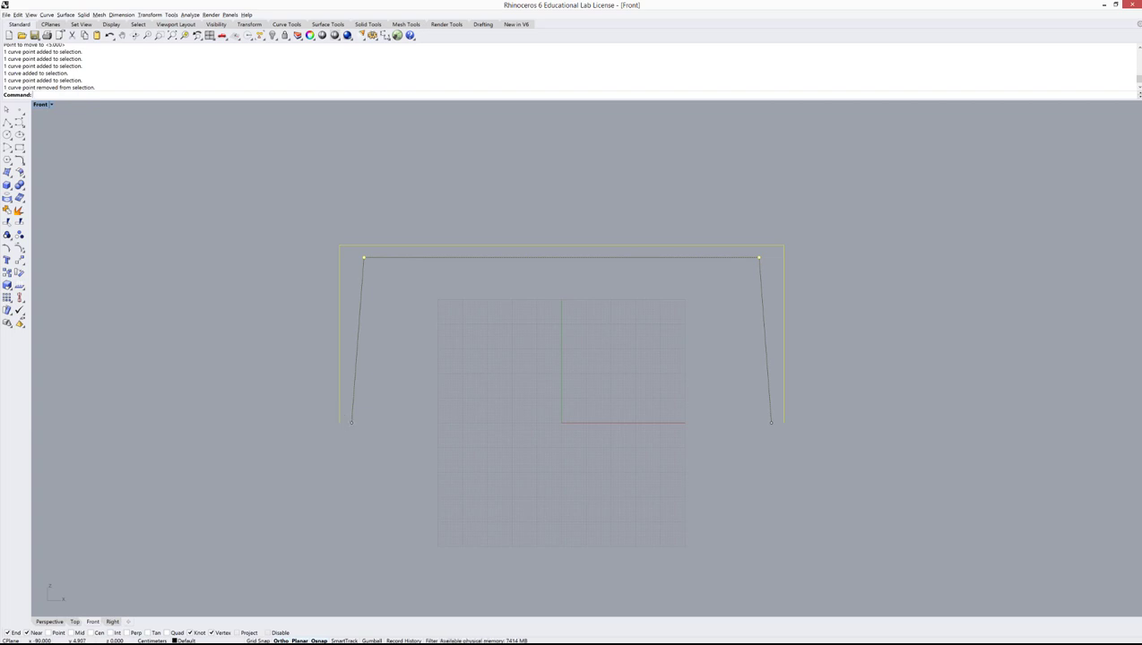
{"action": "left_click", "coordinate": [340, 411], "text": "ctrl"}
{"action": "left_click", "coordinate": [362, 258], "text": "ctrl"}
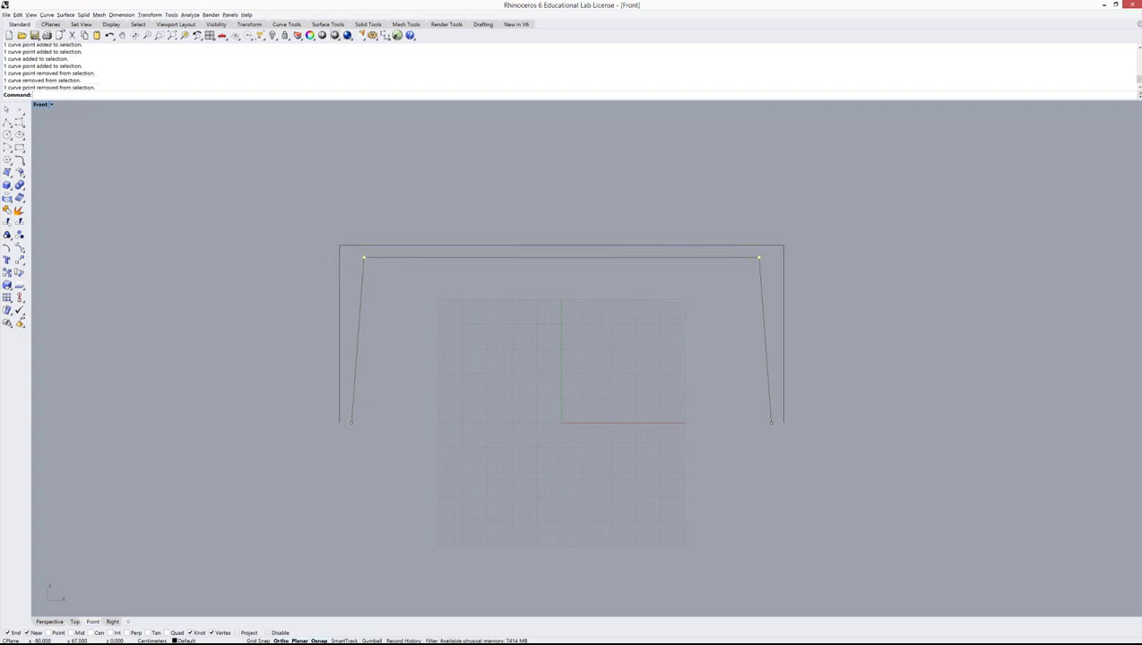
{"action": "left_click", "coordinate": [758, 258], "text": "ctrl"}
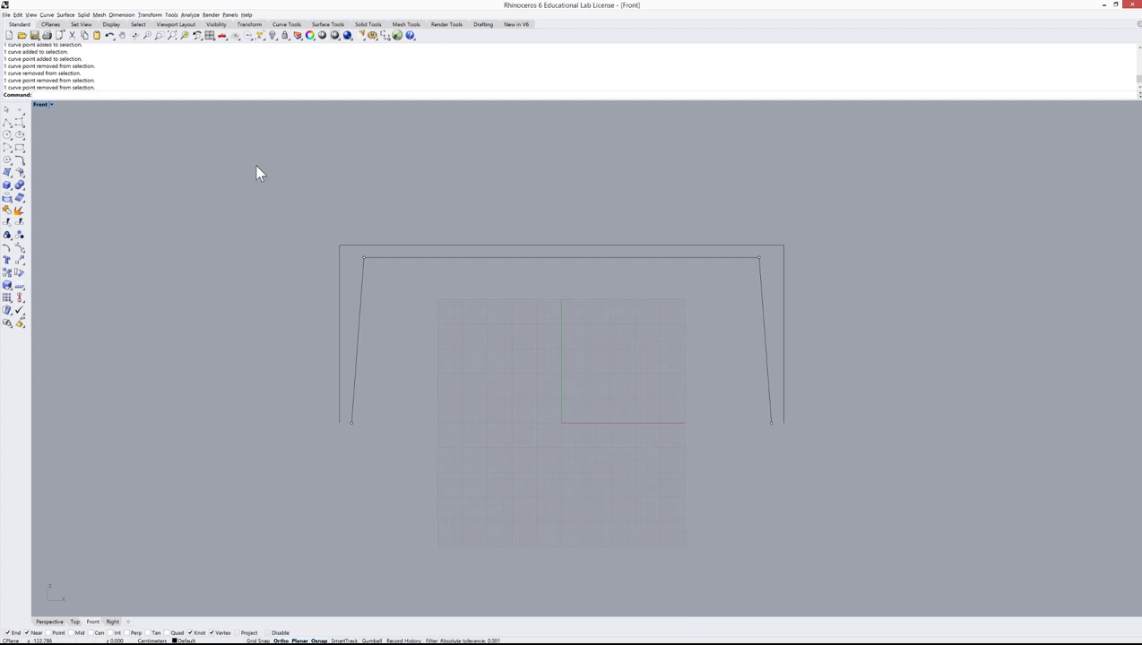
Step: Window-select the inner curve's two upper control points with a rectangle enclosing only the upper part of the profile
{"action": "left_click_drag", "start_coordinate": [254, 164], "coordinate": [317, 182]}
{"action": "left_click_drag", "start_coordinate": [188, 143], "coordinate": [985, 331]}
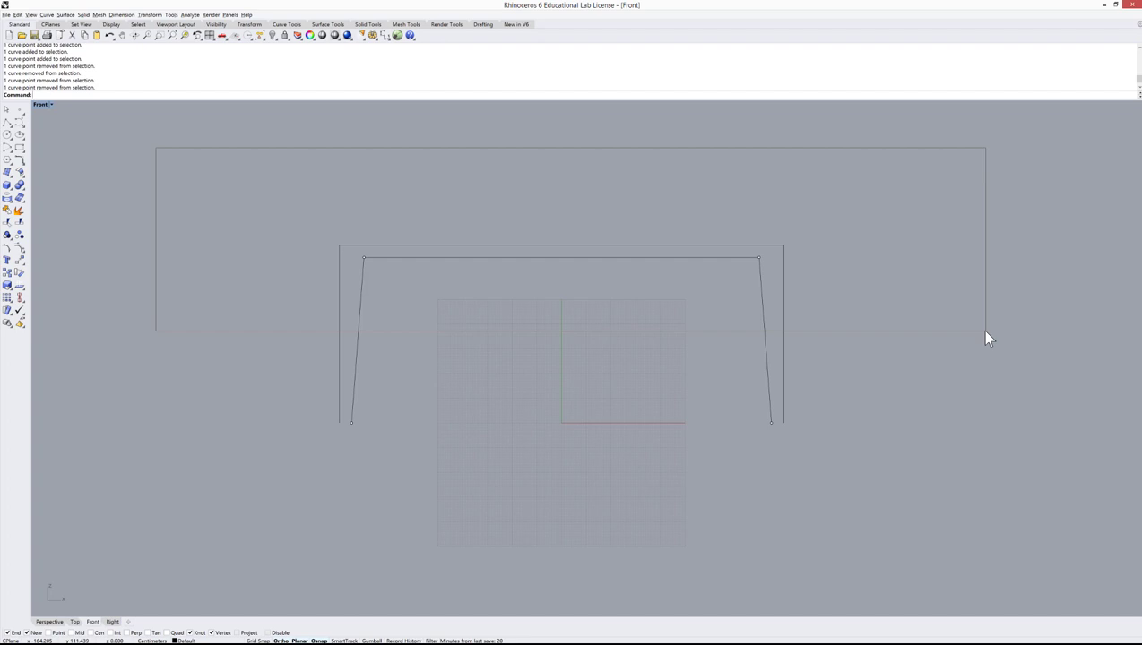
{"action": "left_click_drag", "start_coordinate": [985, 332], "coordinate": [985, 331]}
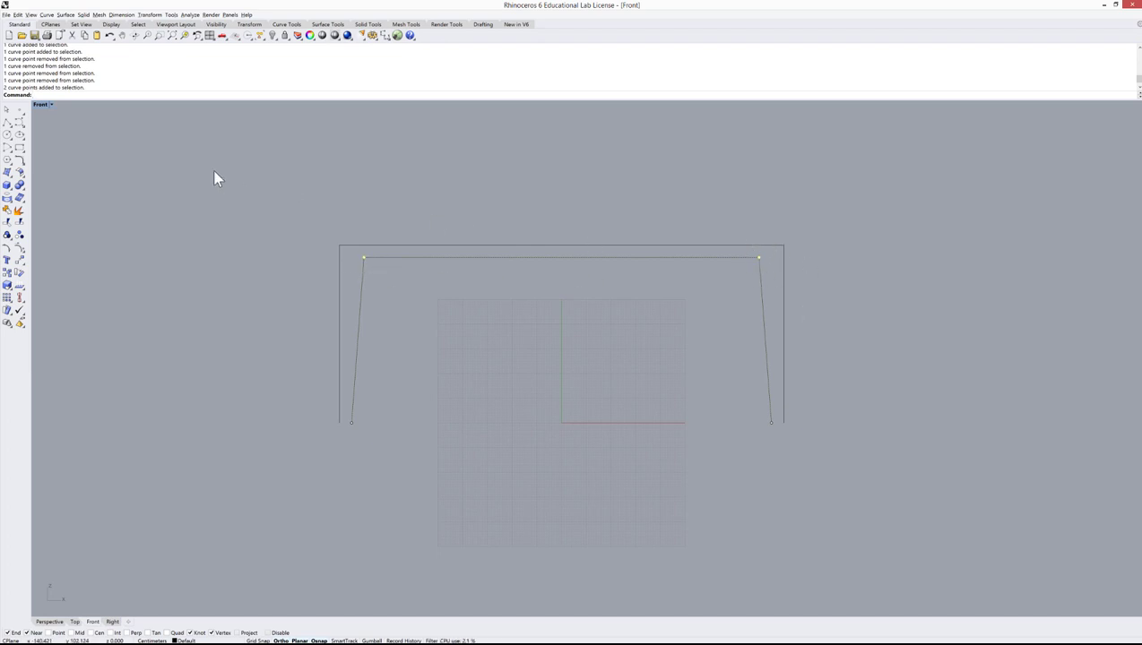
Step: Window-select the inner curve's two upper control points, extend the window selection to the whole profile, and clear the selection
{"action": "left_click_drag", "start_coordinate": [215, 170], "coordinate": [954, 350]}
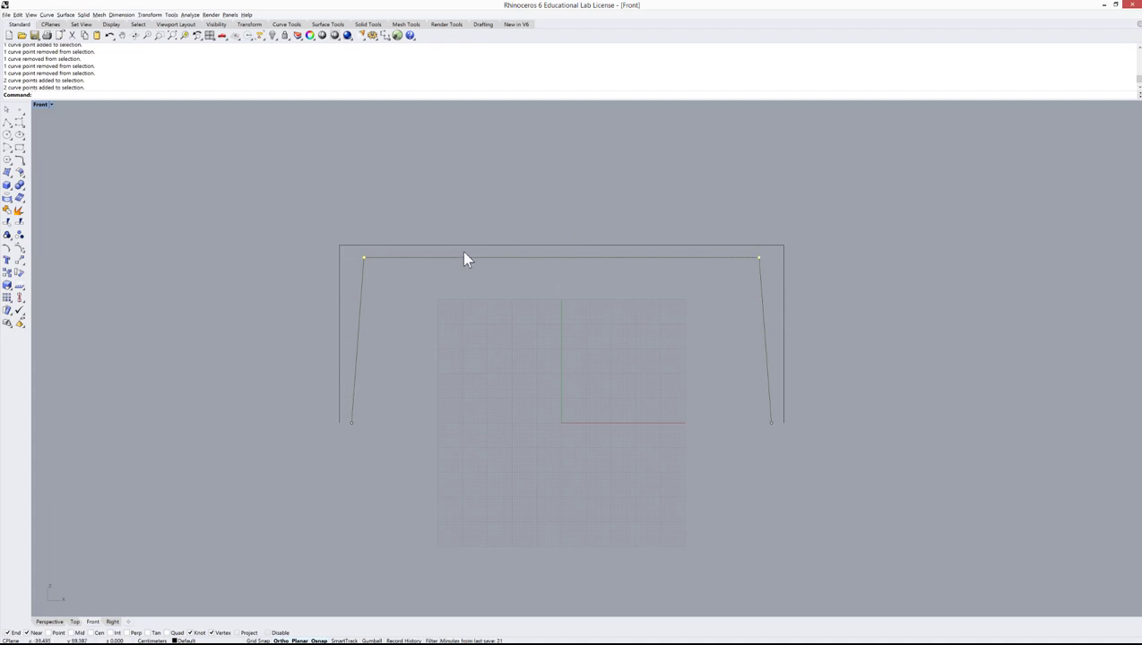
{"action": "left_click_drag", "start_coordinate": [238, 173], "coordinate": [866, 531]}
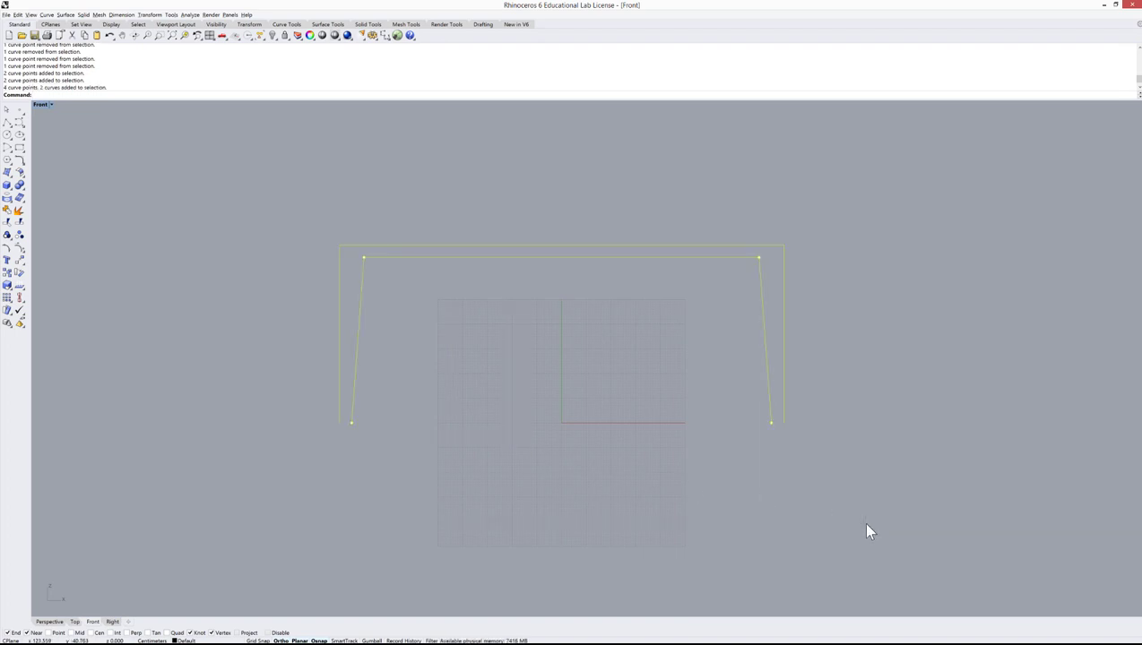
{"action": "key", "text": "Escape"}
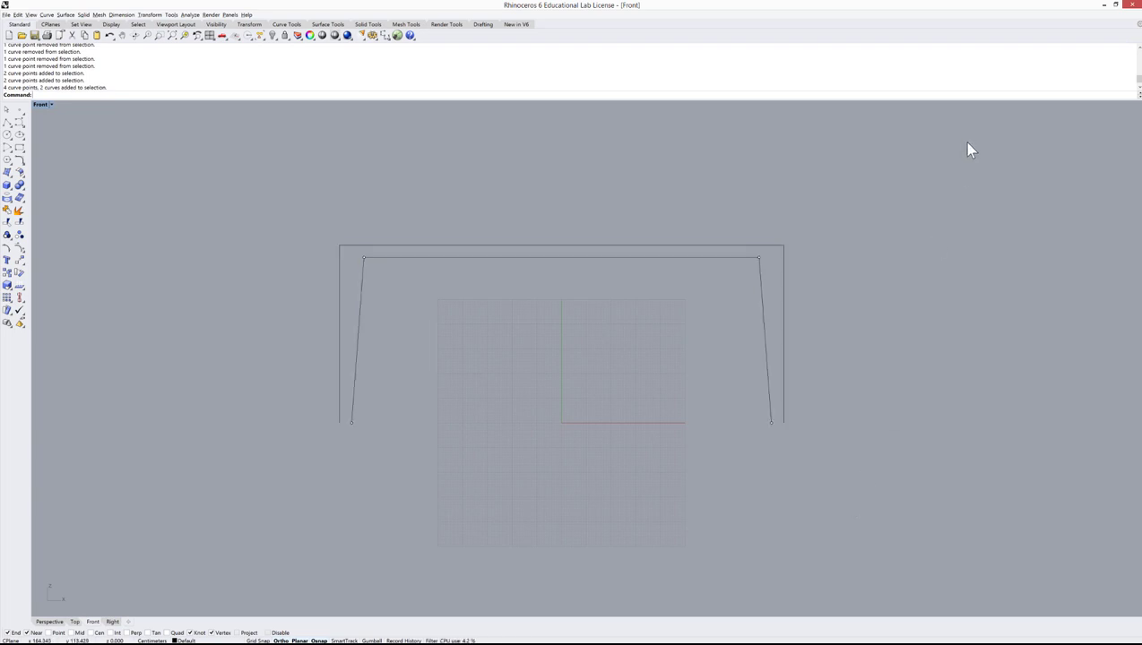
Step: Crossing-select the profile's upper-right corner so that both curves and the inner corner's control point are picked, and clear the selection
{"action": "left_click_drag", "start_coordinate": [966, 141], "coordinate": [680, 337]}
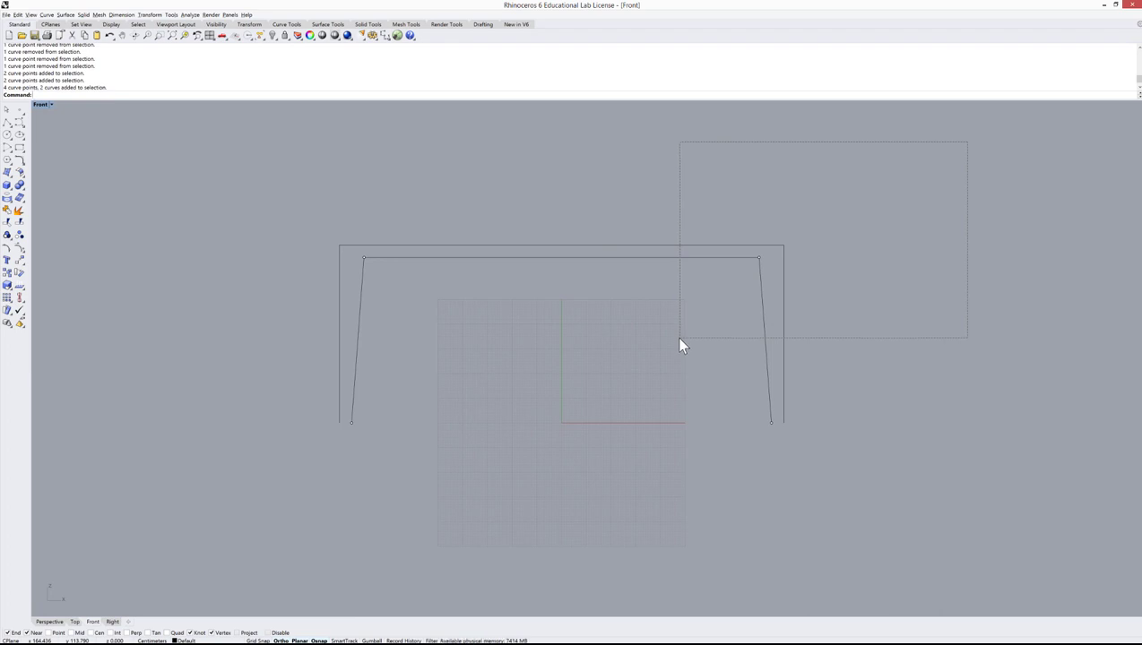
{"action": "left_click_drag", "start_coordinate": [679, 339], "coordinate": [722, 317]}
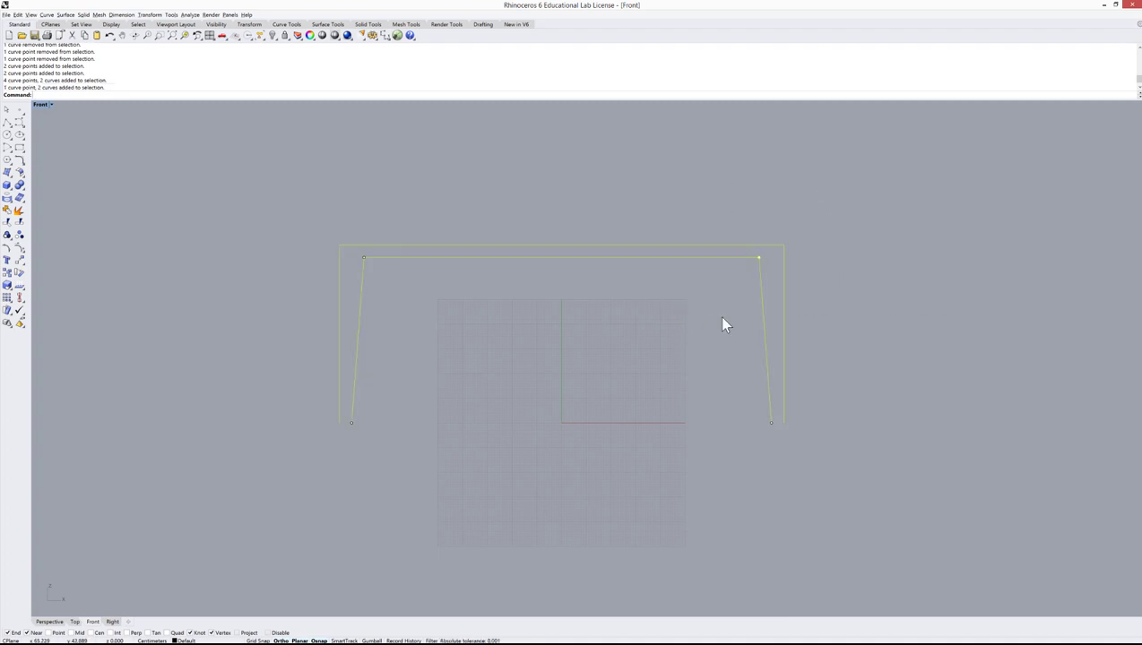
{"action": "left_click", "coordinate": [725, 318]}
Step: Compare a window selection with a crossing selection over the profile's upper part, and clear the selection
{"action": "left_click_drag", "start_coordinate": [257, 193], "coordinate": [881, 327]}
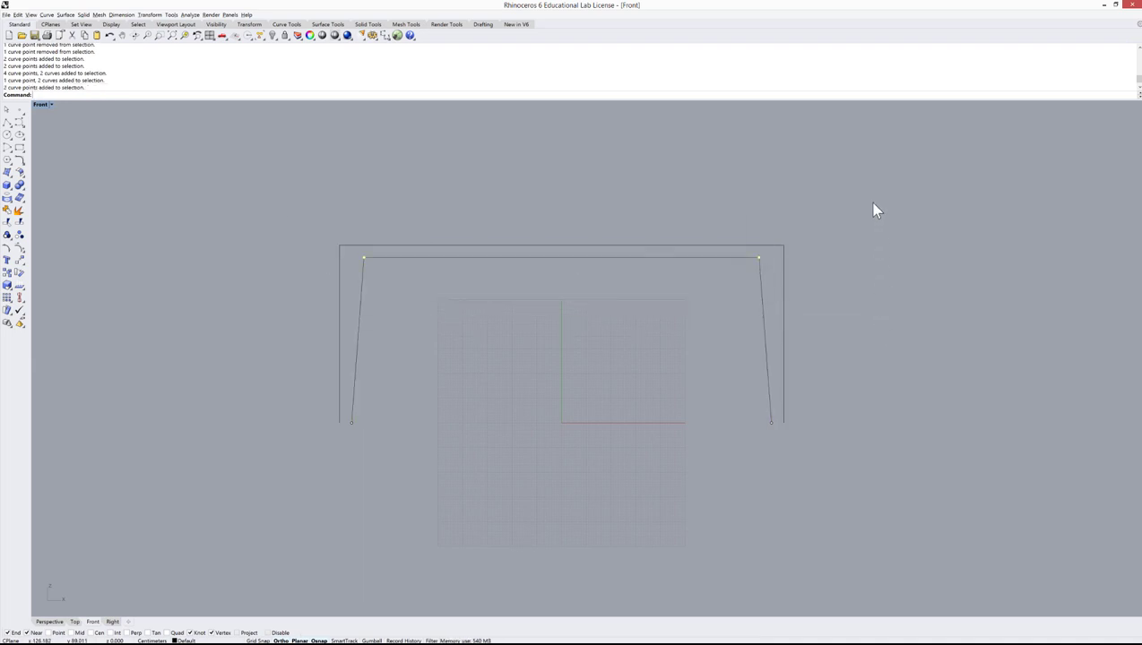
{"action": "left_click_drag", "start_coordinate": [891, 190], "coordinate": [286, 329]}
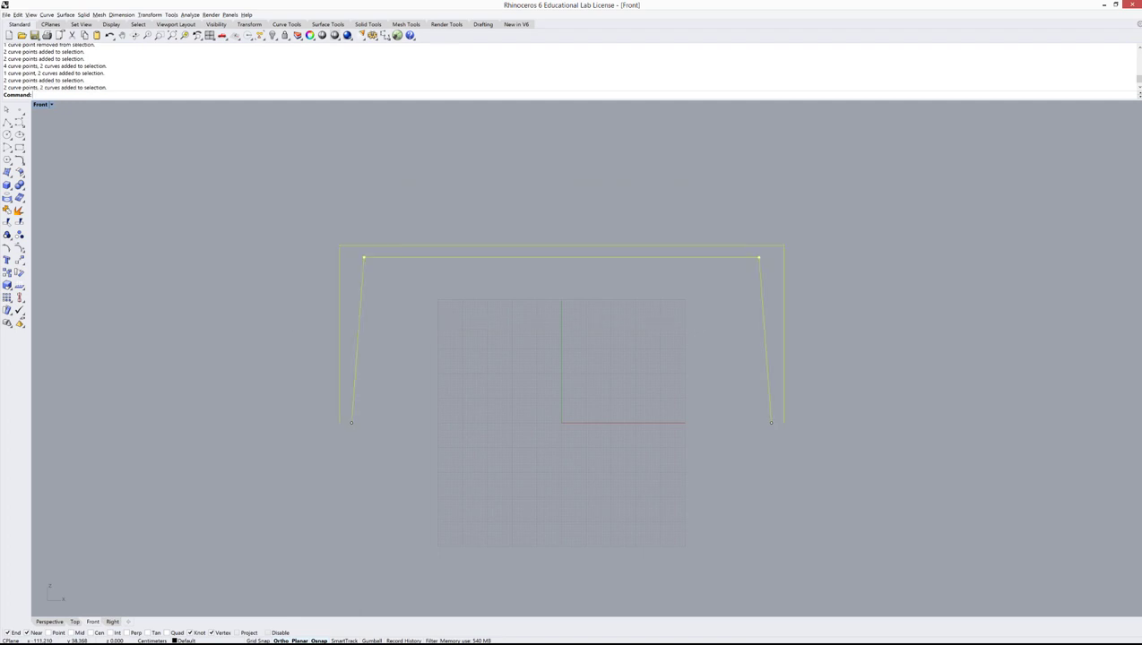
{"action": "left_click", "coordinate": [285, 325]}
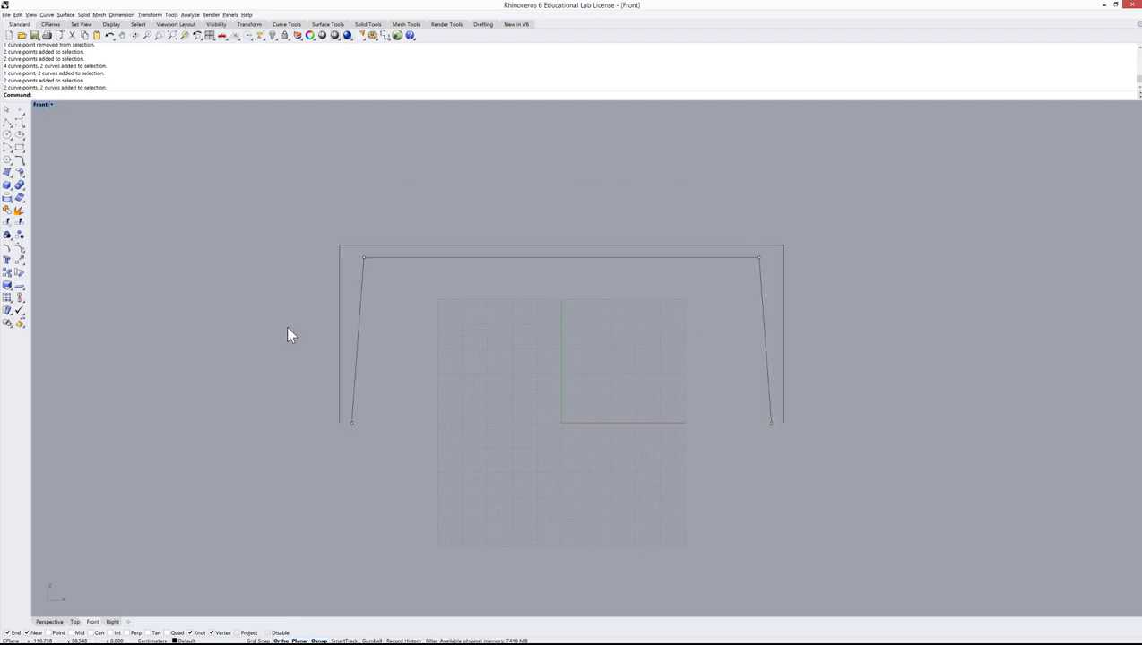
Step: Move the inner curve's two upper control points 5 cm straight down and turn off the control point display
{"action": "left_click", "coordinate": [364, 259]}
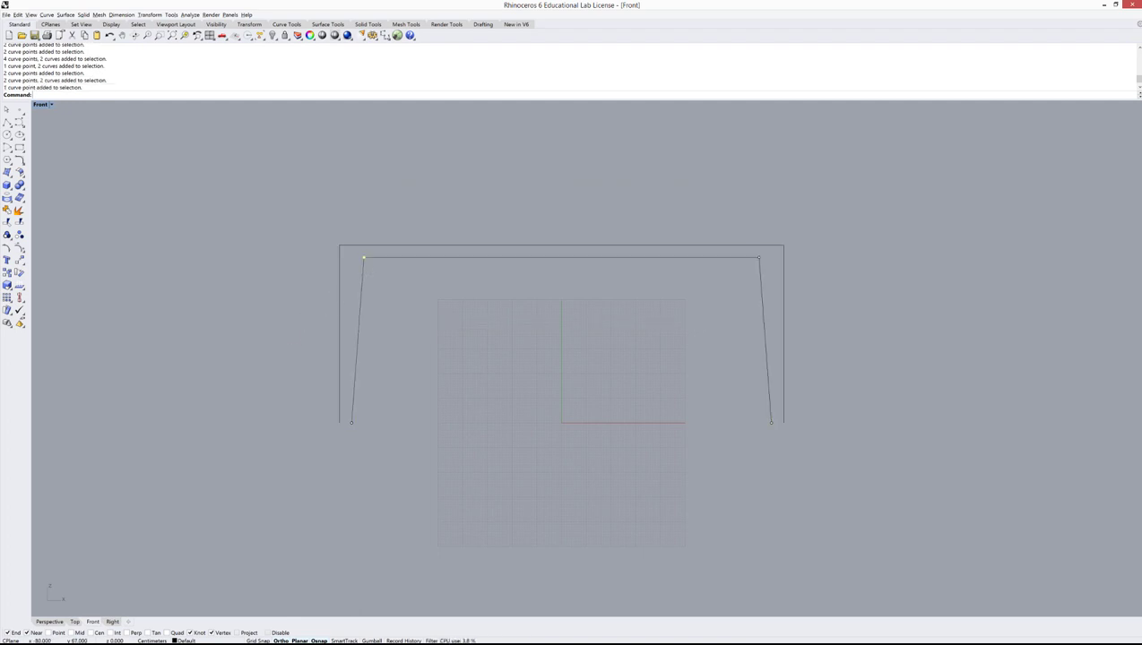
{"action": "left_click", "coordinate": [759, 258], "text": "shift"}
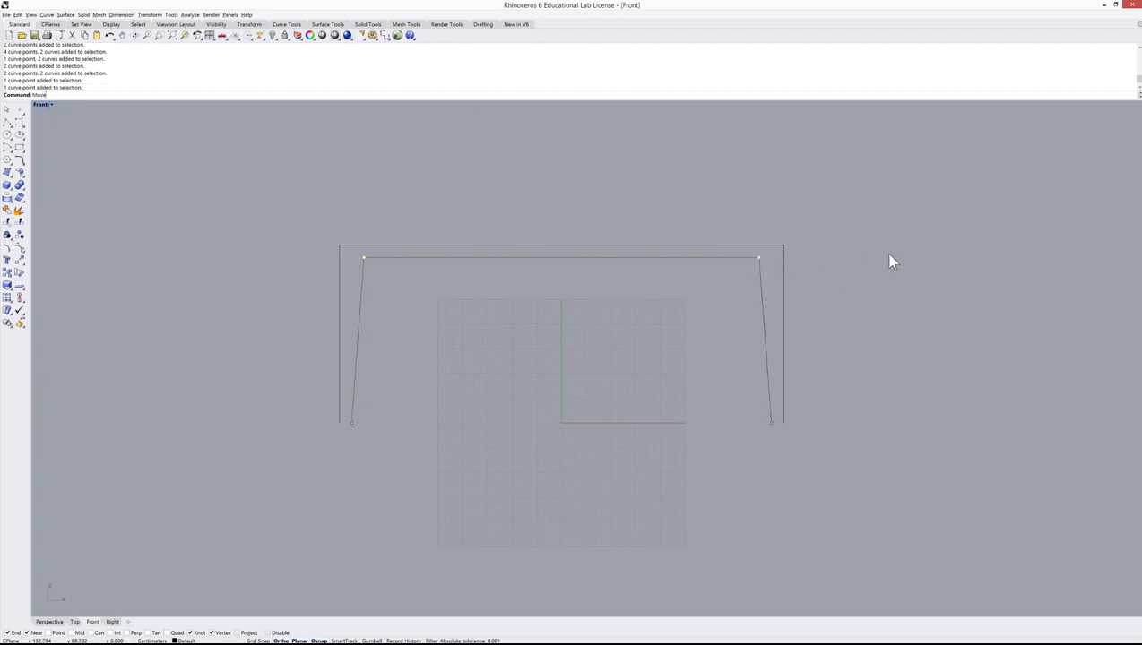
{"action": "key", "text": "Return"}
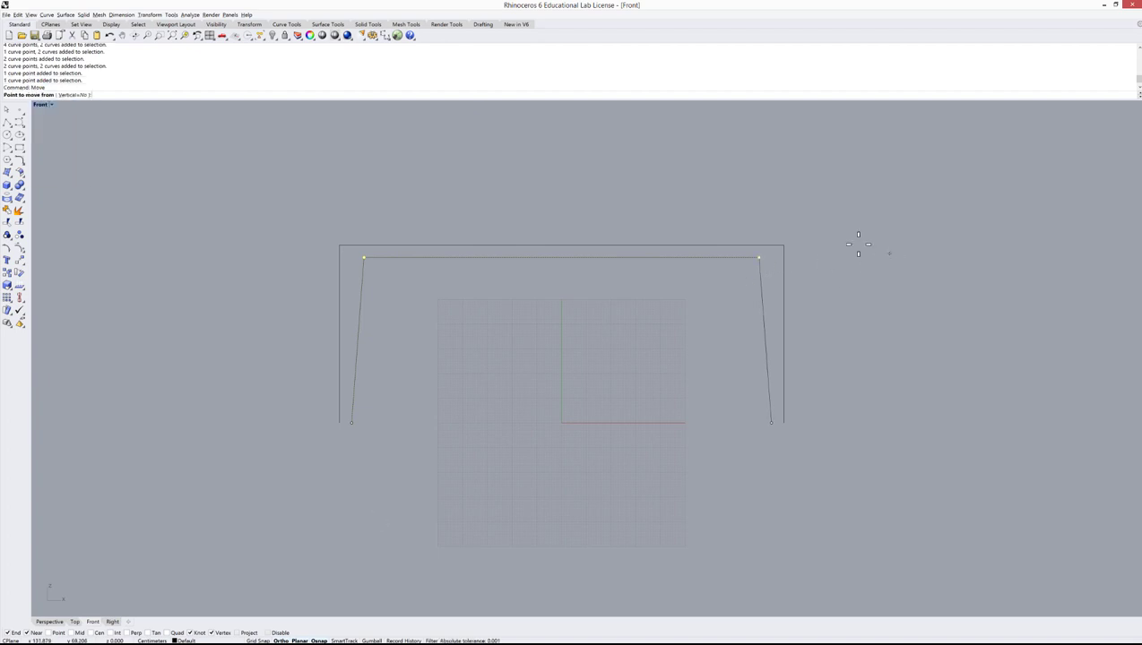
{"action": "left_click", "coordinate": [555, 294]}
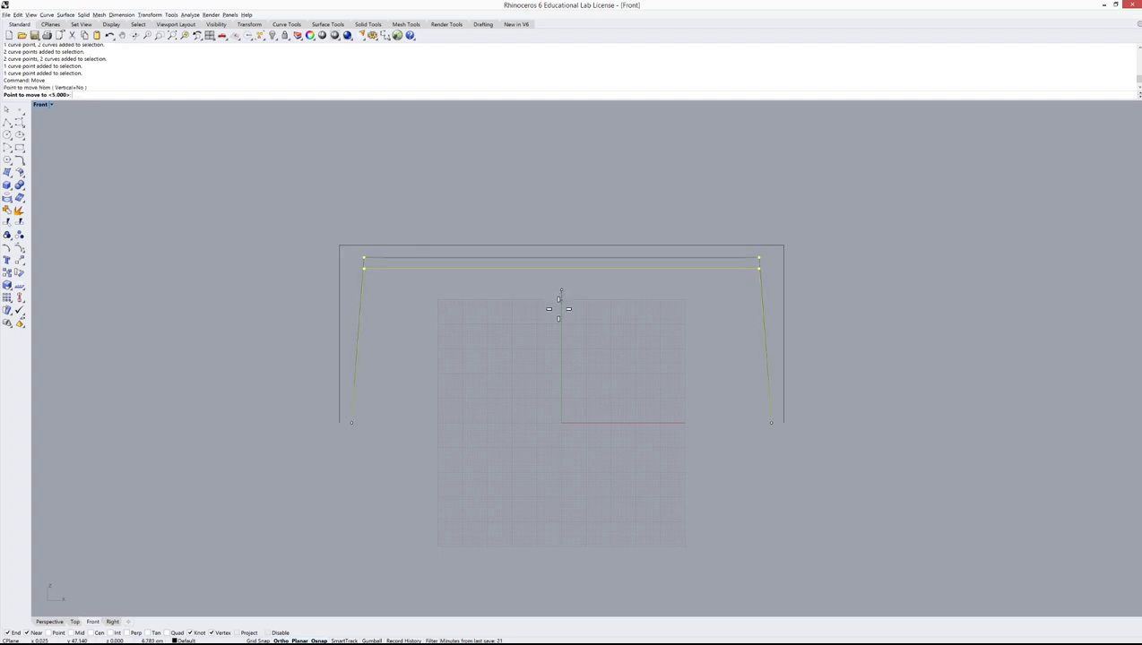
{"action": "type", "text": "5"}
{"action": "key", "text": "Return"}
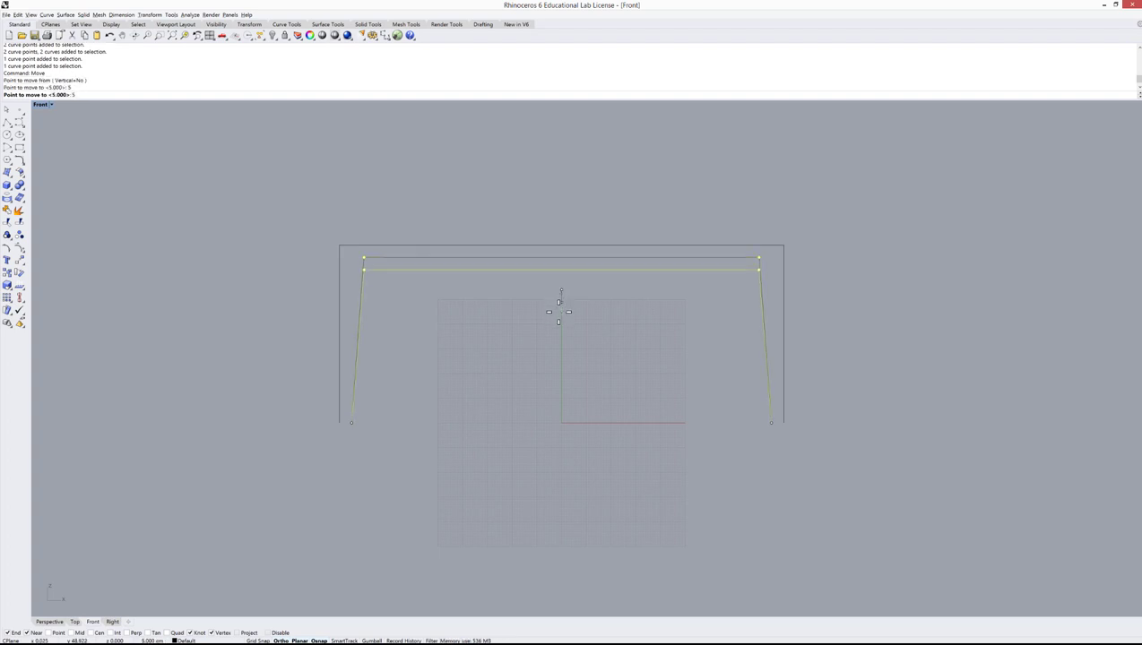
{"action": "key", "text": "Escape"}
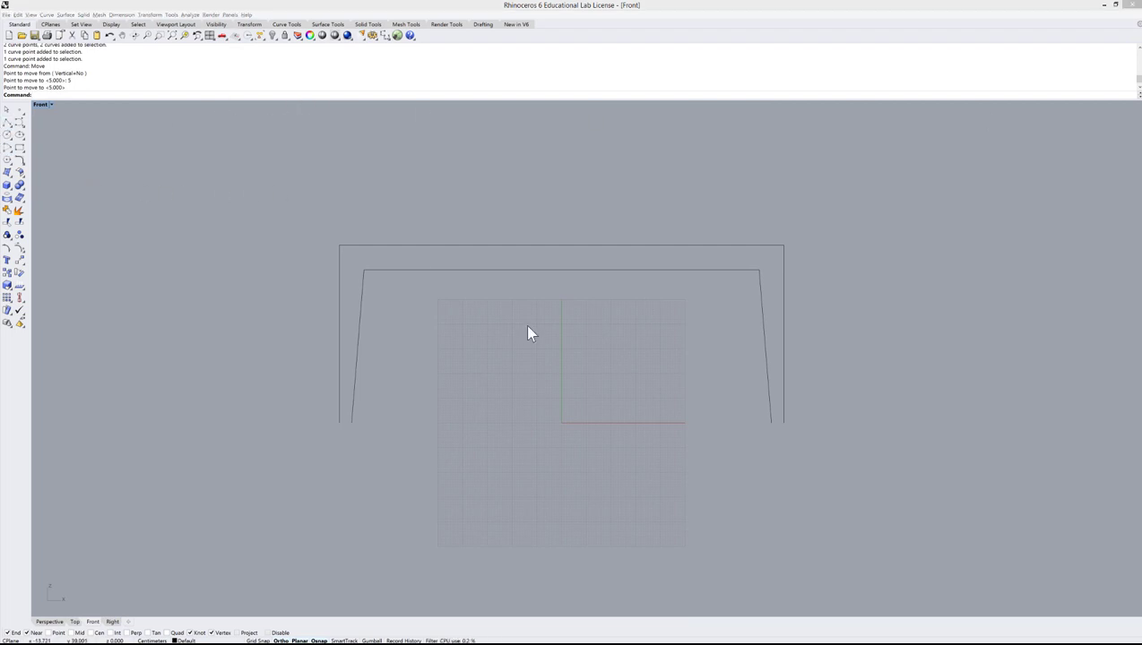
Step: Start a polyline and limit the object snaps to End by disabling Near, Knot and Vertex
{"action": "scroll", "coordinate": [548, 327], "scroll_direction": "up", "scroll_amount": 3}
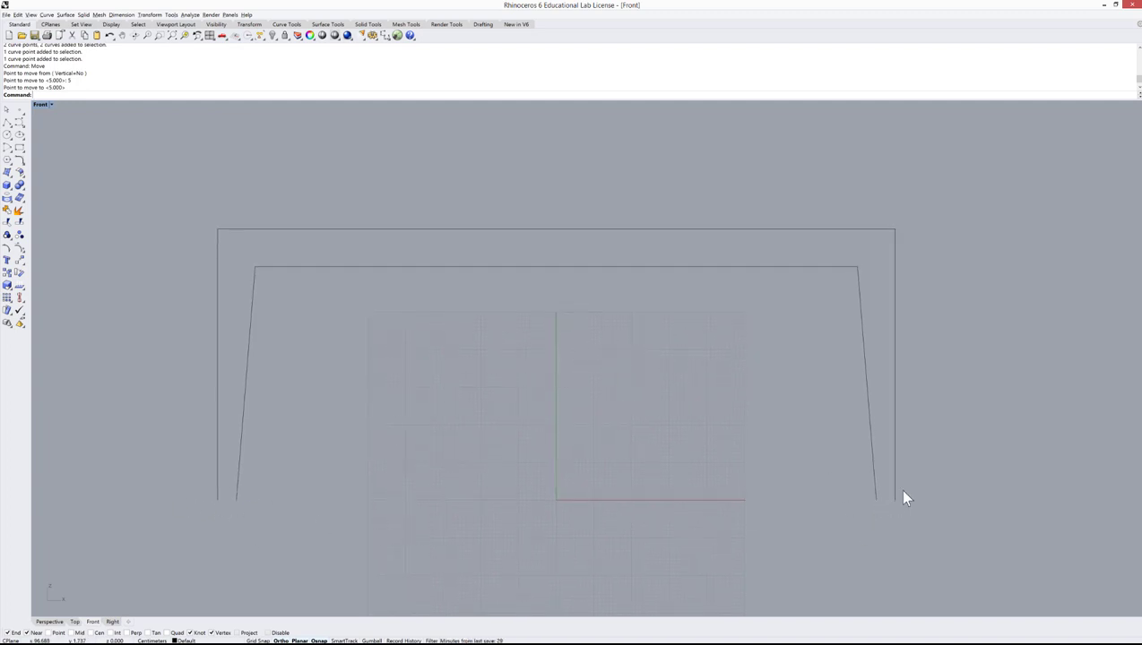
{"action": "left_click", "coordinate": [7, 128]}
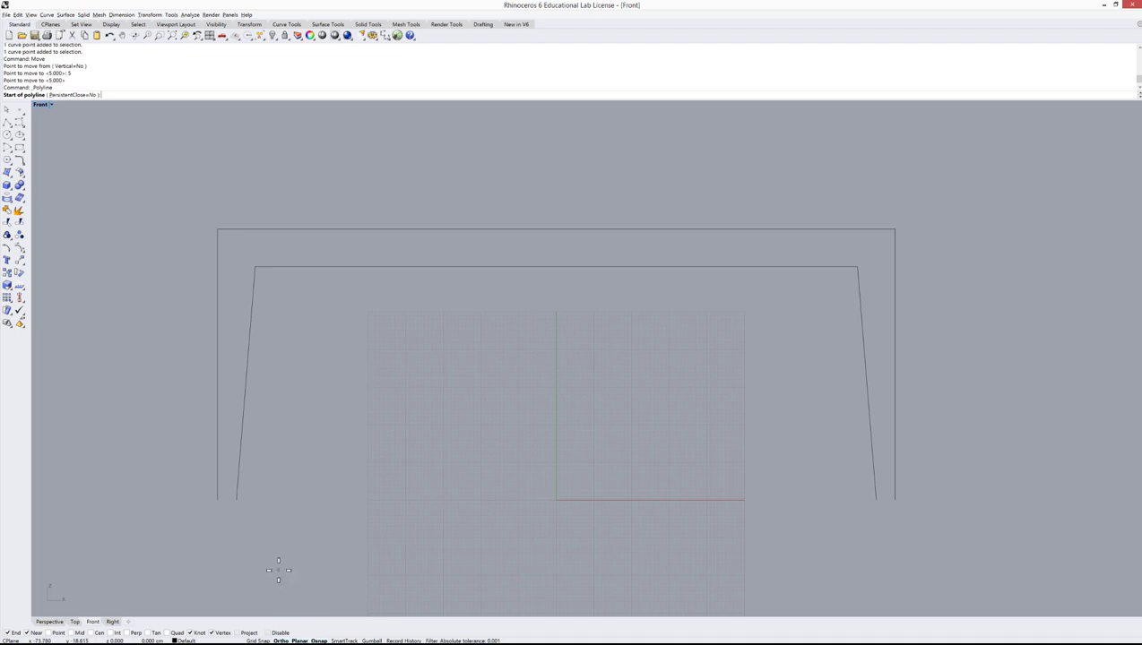
{"action": "scroll", "coordinate": [278, 570], "scroll_direction": "up", "scroll_amount": 6}
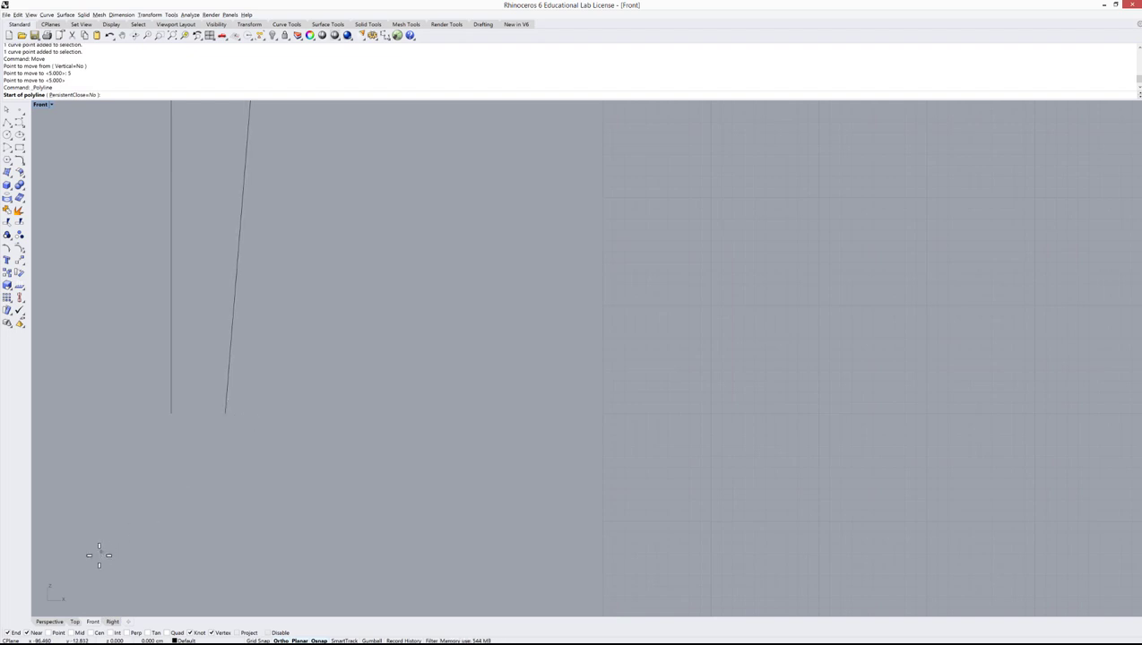
{"action": "left_click", "coordinate": [30, 633]}
{"action": "left_click", "coordinate": [190, 634]}
{"action": "left_click", "coordinate": [212, 633]}
Step: Close the left leg's open bottom with a straight polyline from the outer curve's end to the inner curve's end
{"action": "scroll", "coordinate": [217, 427], "scroll_direction": "up", "scroll_amount": 4}
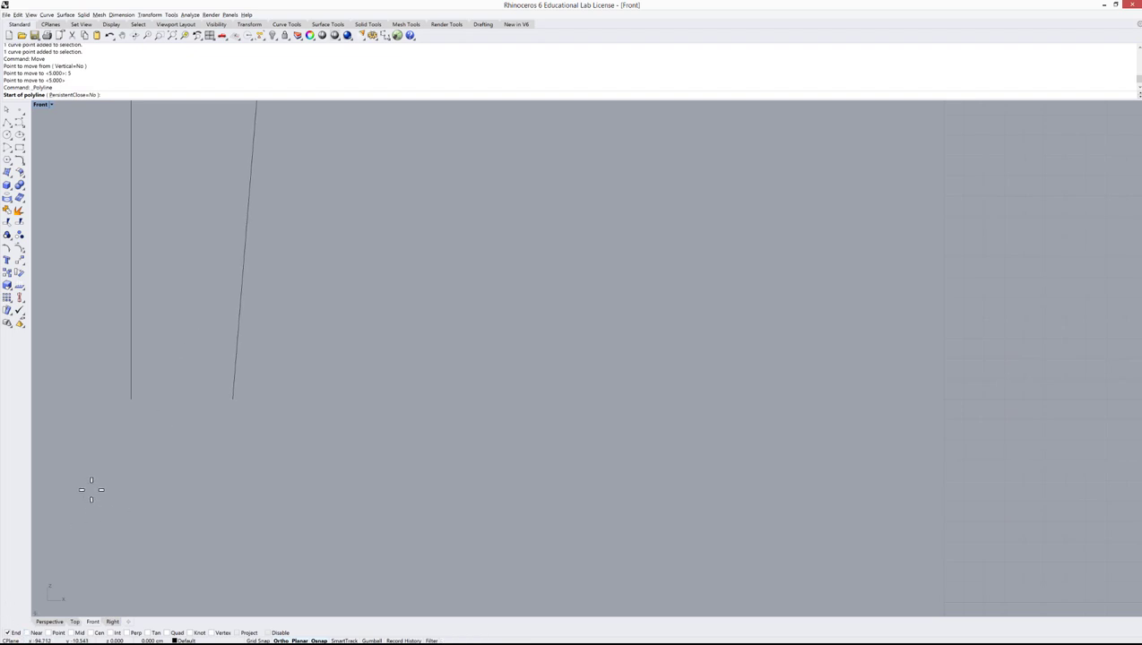
{"action": "left_click", "coordinate": [132, 403]}
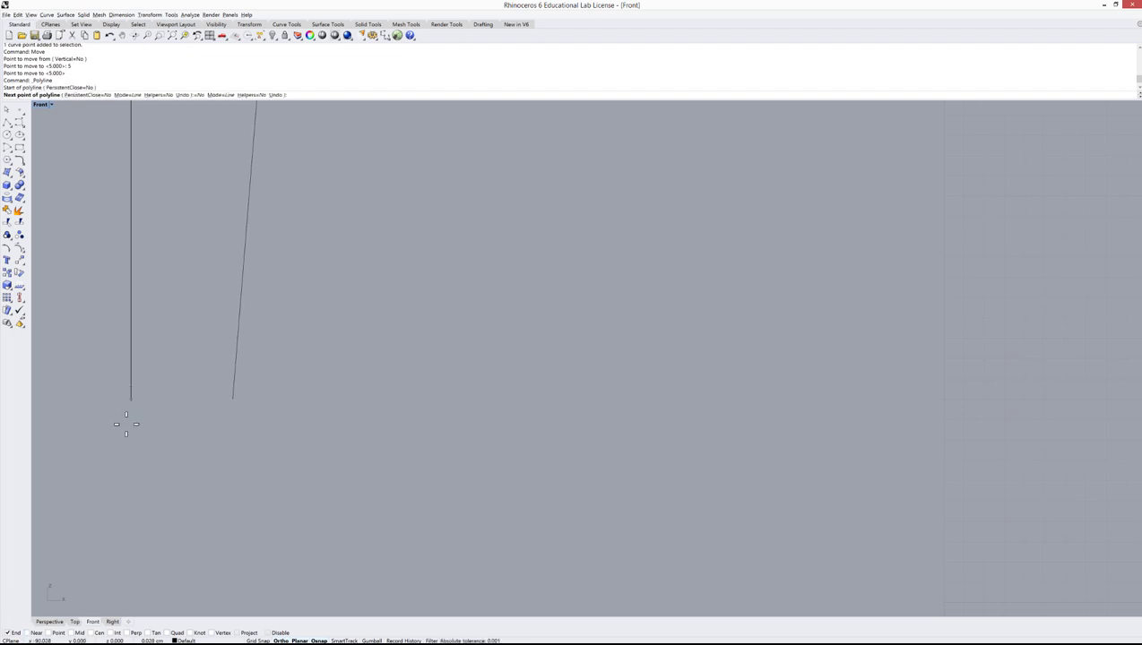
{"action": "left_click", "coordinate": [233, 399]}
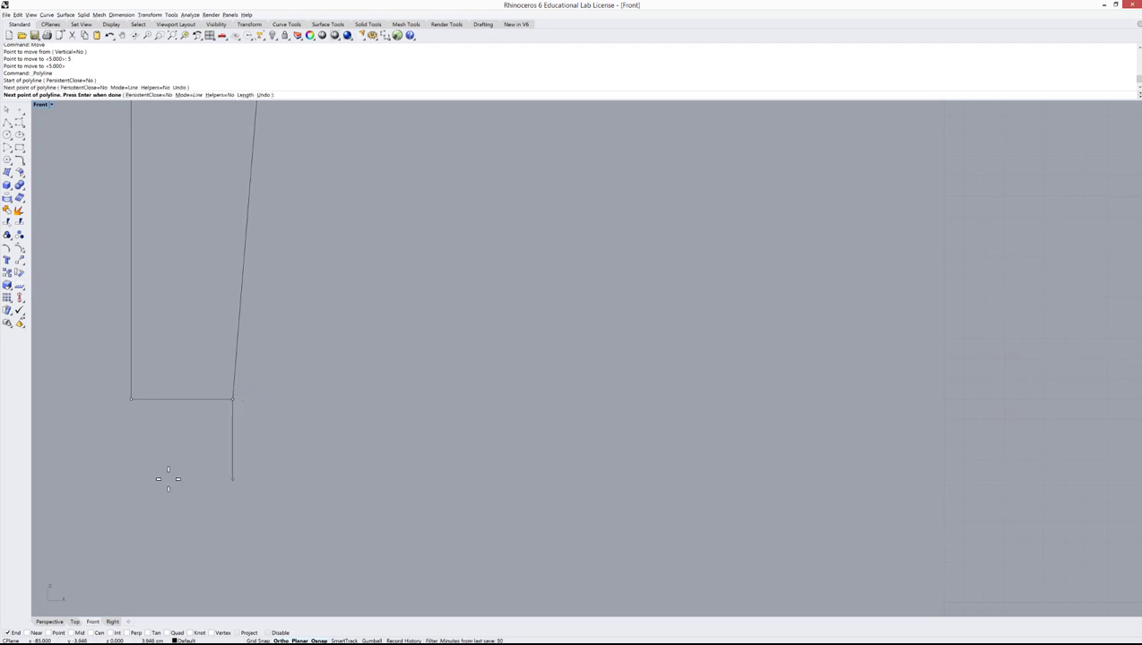
{"action": "key", "text": "Return"}
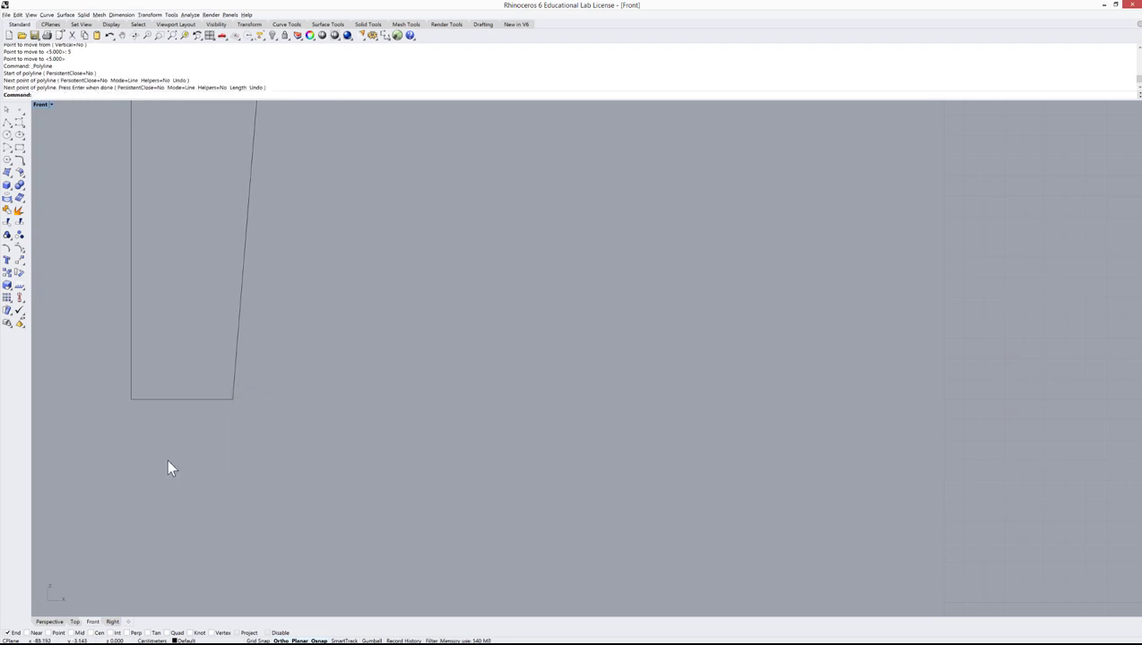
Step: Close the right leg's open bottom with a straight polyline from the inner curve's end to the outer curve's end
{"action": "scroll", "coordinate": [151, 422], "scroll_direction": "down", "scroll_amount": 5}
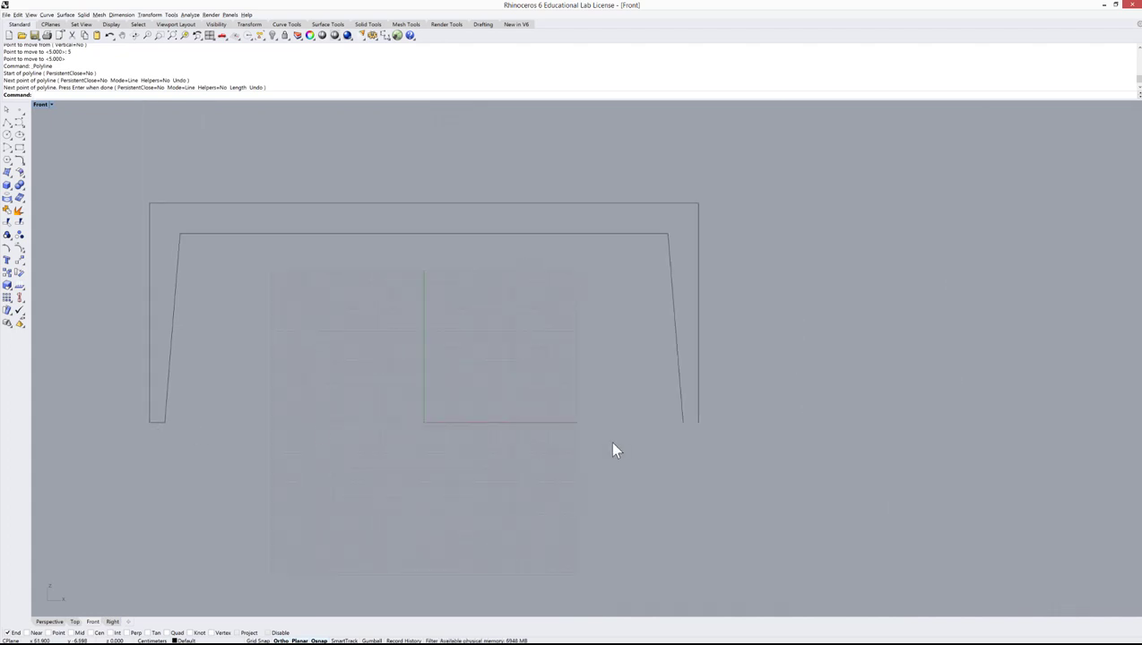
{"action": "scroll", "coordinate": [674, 383], "scroll_direction": "up", "scroll_amount": 5}
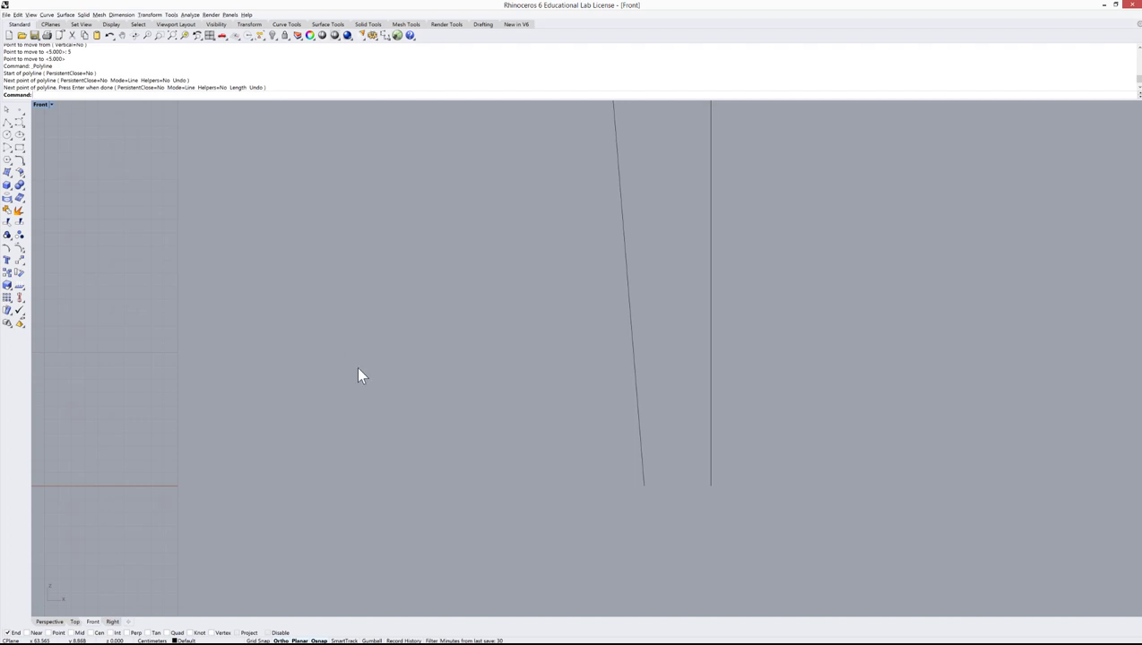
{"action": "key", "text": "Return"}
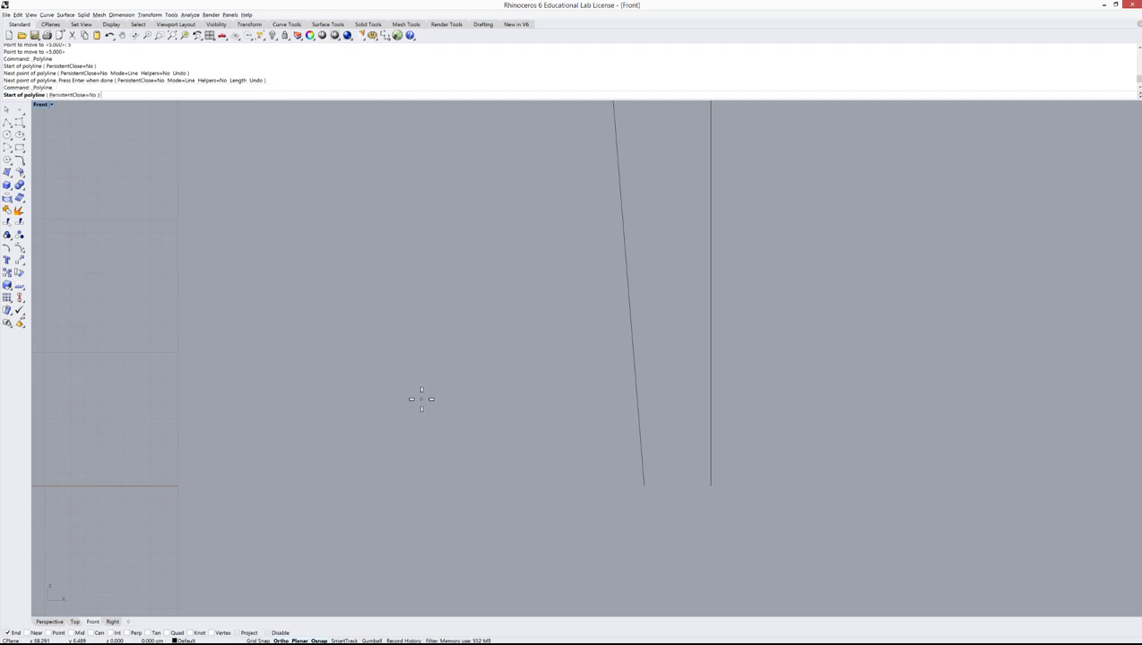
{"action": "left_click", "coordinate": [643, 485]}
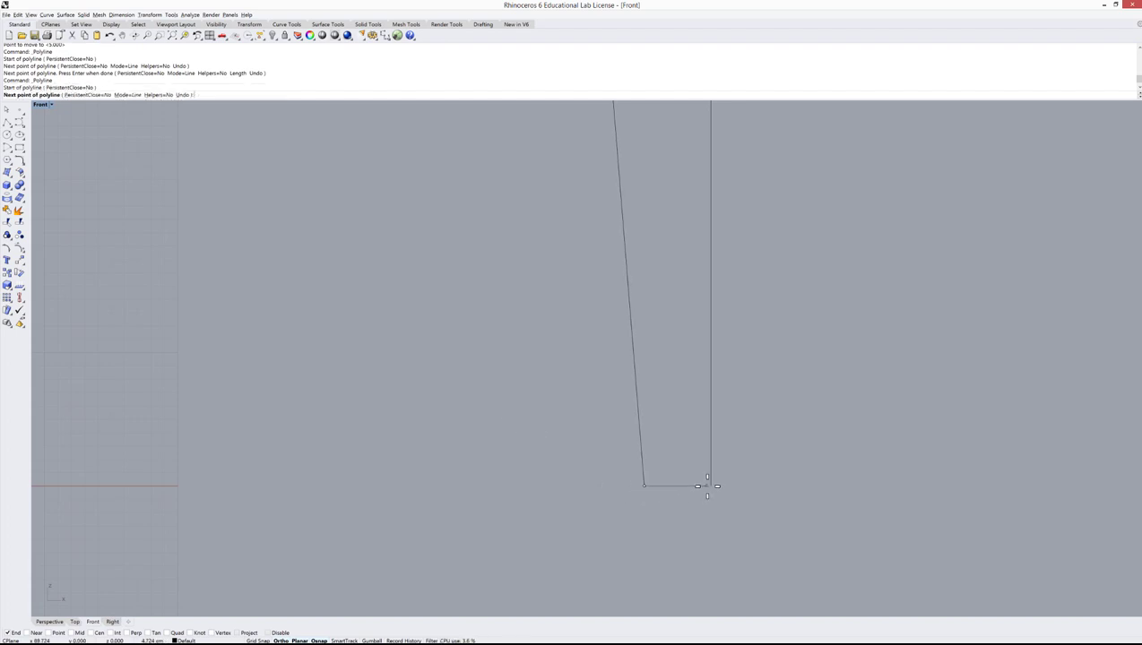
{"action": "left_click", "coordinate": [711, 485]}
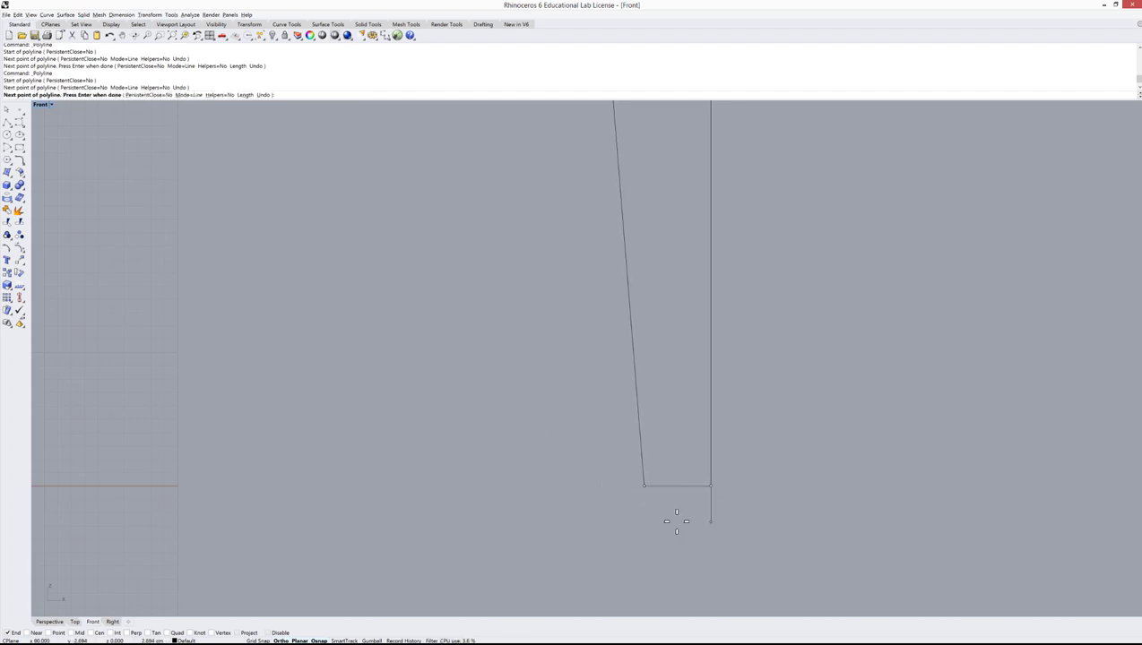
{"action": "key", "text": "Return"}
Step: Select the right closing line, the inner curve, the outer curve and the left closing line one at a time to check the profile's separate pieces
{"action": "scroll", "coordinate": [907, 405], "scroll_direction": "down", "scroll_amount": 6}
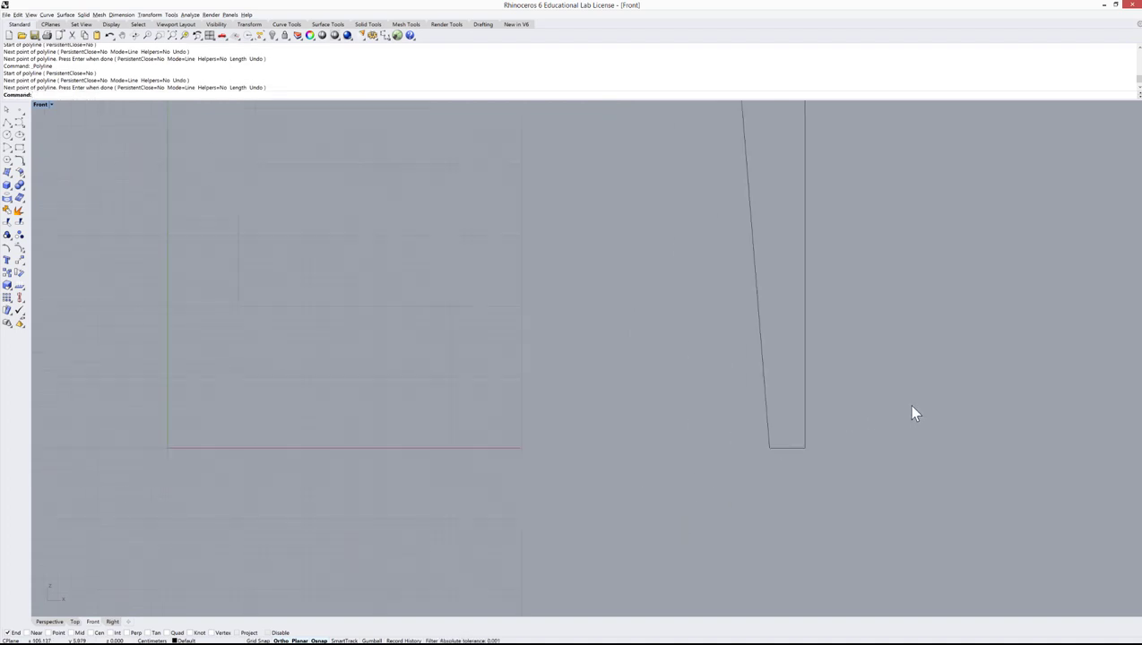
{"action": "left_click", "coordinate": [819, 442]}
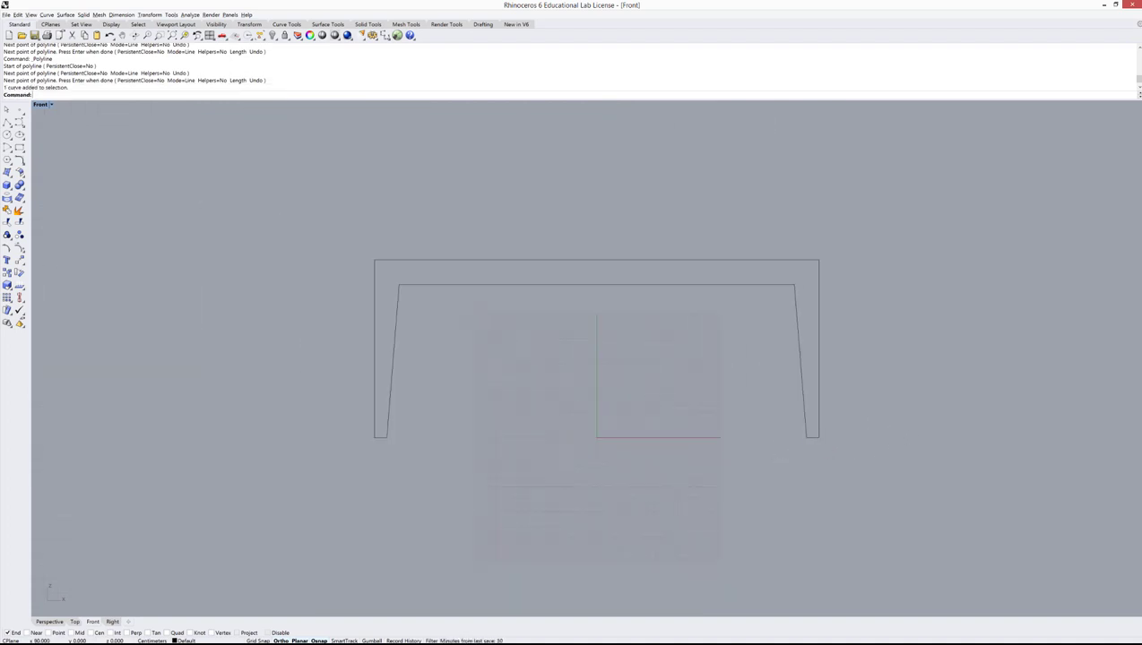
{"action": "left_click", "coordinate": [802, 402]}
{"action": "left_click", "coordinate": [374, 401]}
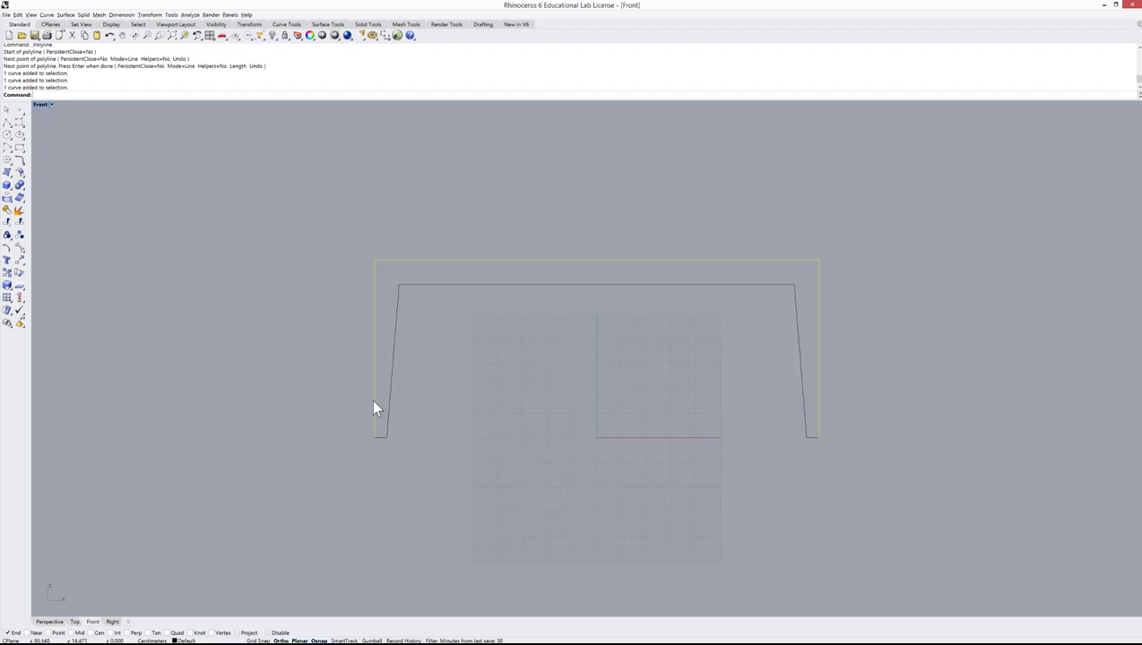
{"action": "left_click", "coordinate": [381, 439]}
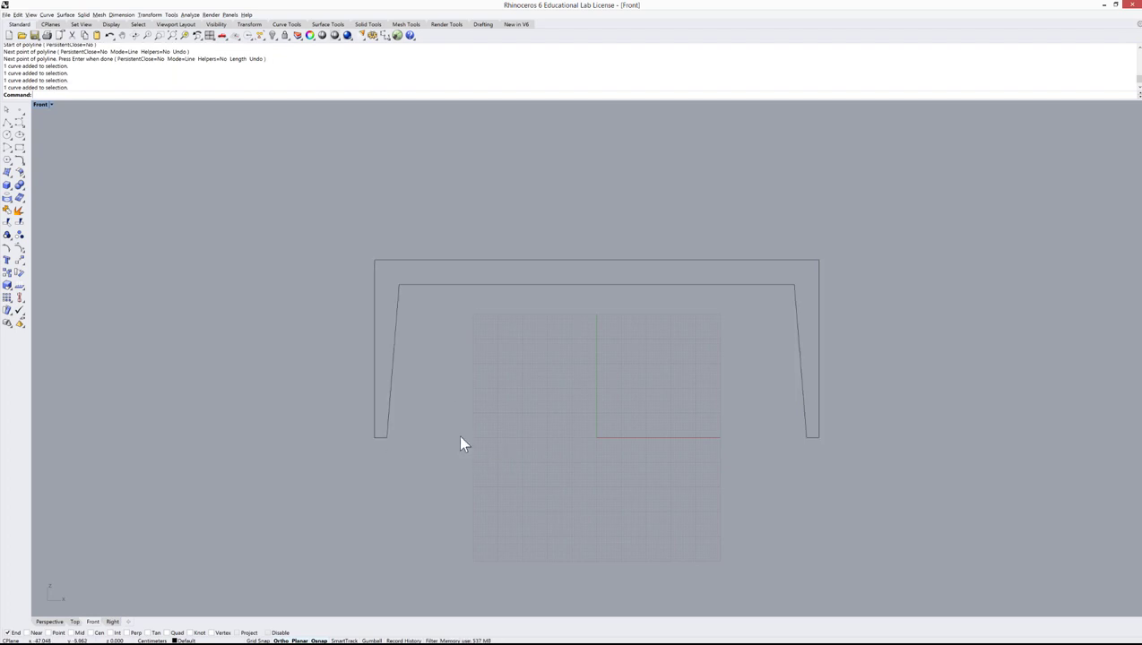
Step: Join all four profile curves into one closed curve, deselect it and switch to the four-viewport layout
{"action": "scroll", "coordinate": [517, 405], "scroll_direction": "up", "scroll_amount": 2}
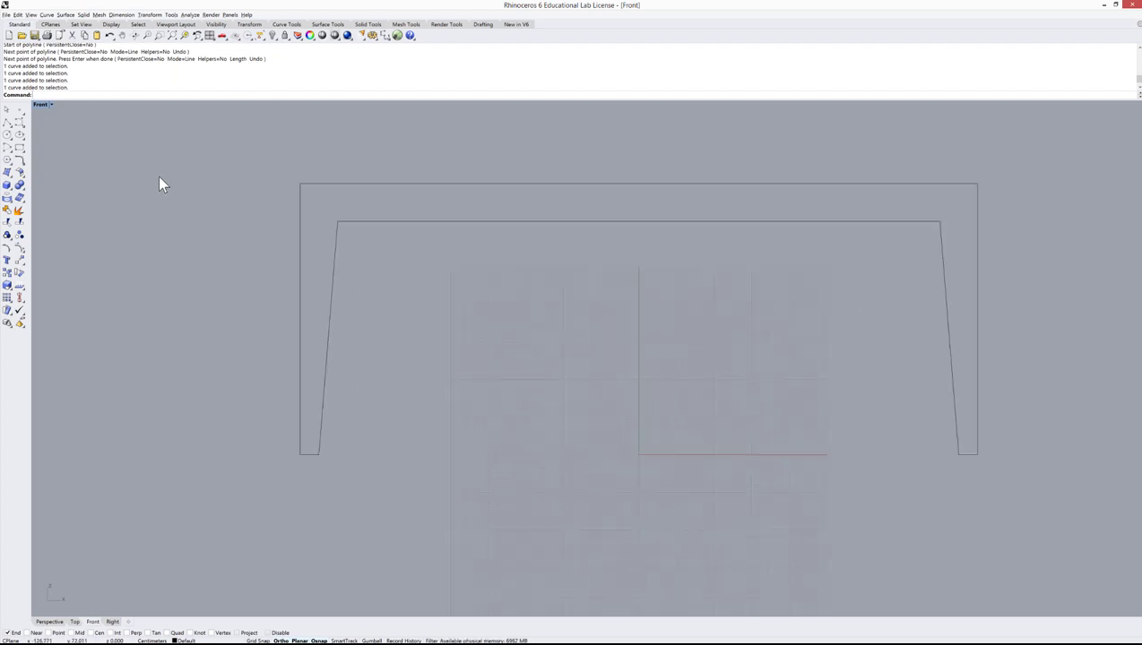
{"action": "left_click_drag", "start_coordinate": [192, 141], "coordinate": [1065, 548]}
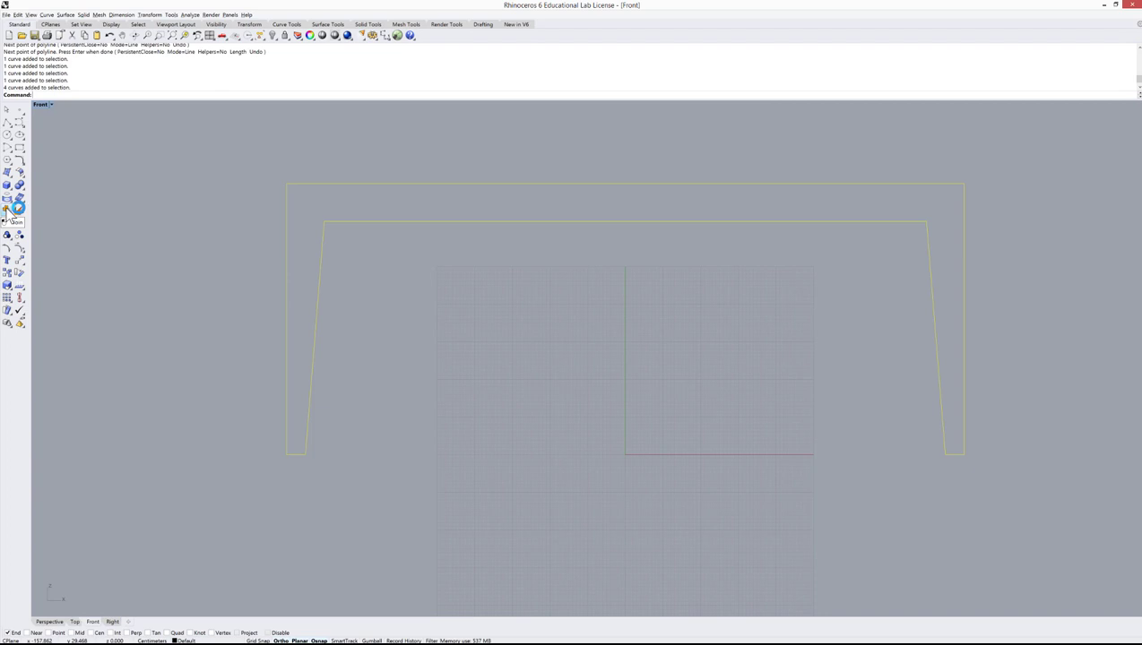
{"action": "type", "text": "Join"}
{"action": "key", "text": "Return"}
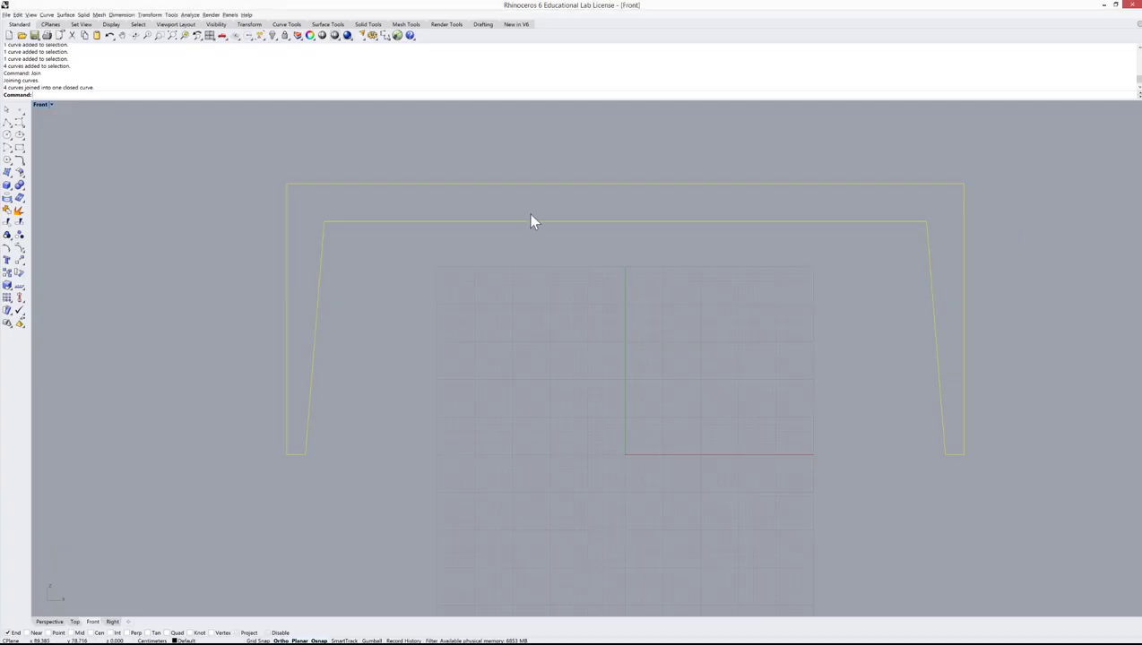
{"action": "left_click", "coordinate": [737, 157]}
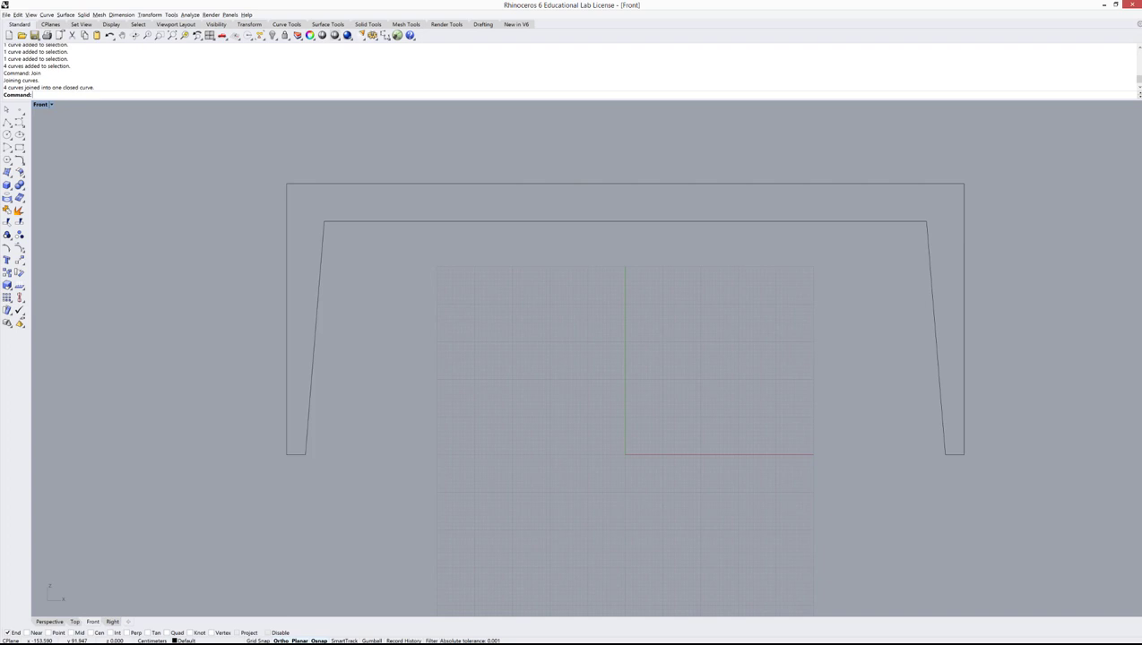
{"action": "key", "text": "ctrl+m"}
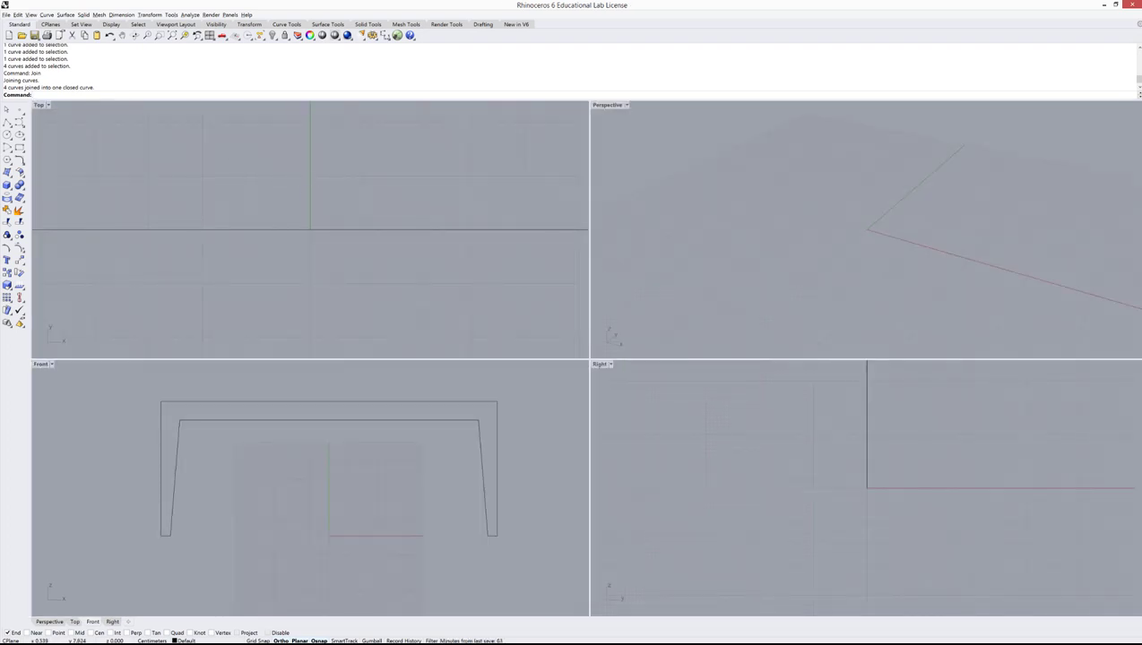
Step: Zoom the Top, Front, Right and Perspective views until the whole table profile can be seen in each
{"action": "left_click", "coordinate": [39, 105]}
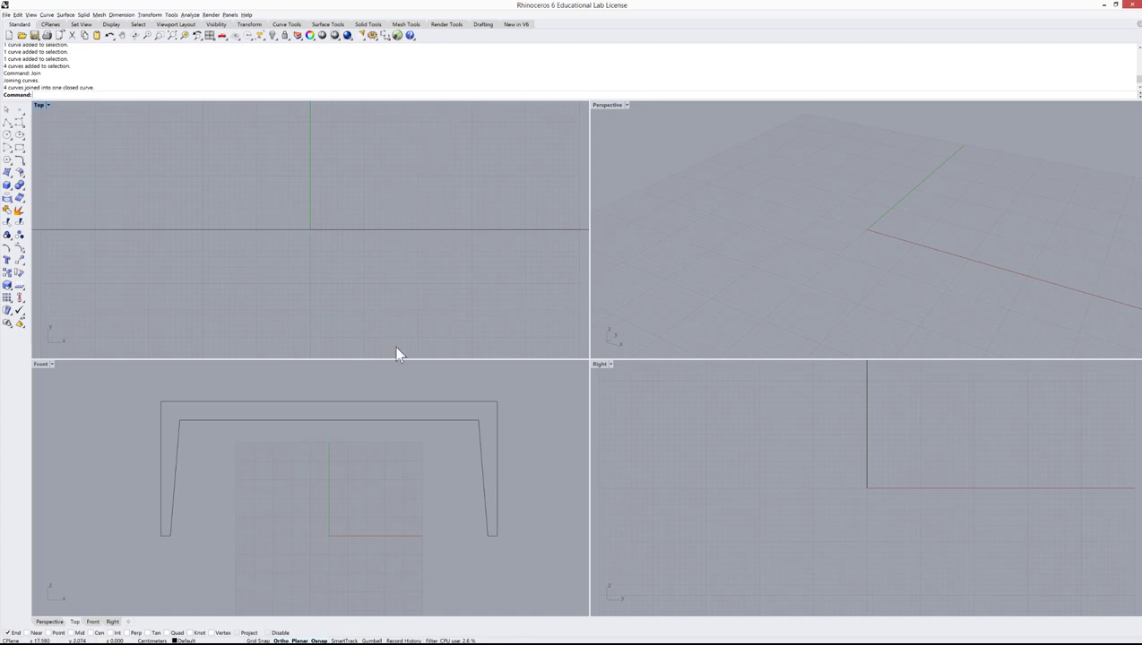
{"action": "scroll", "coordinate": [359, 228], "scroll_direction": "down", "scroll_amount": 5}
{"action": "scroll", "coordinate": [360, 234], "scroll_direction": "down", "scroll_amount": 2}
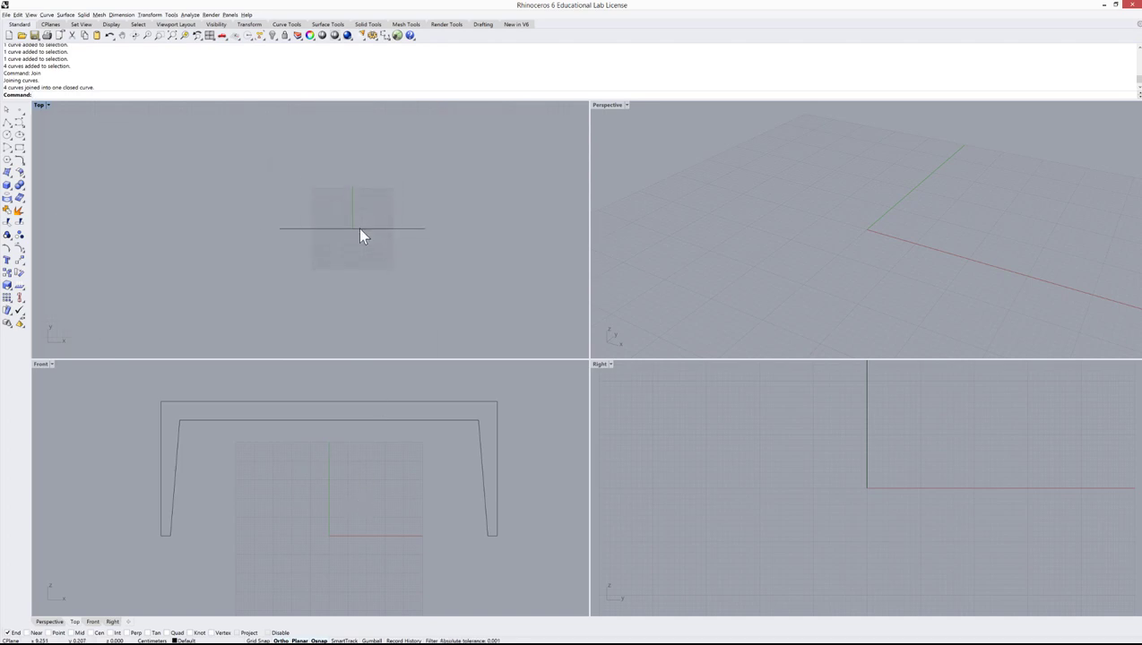
{"action": "scroll", "coordinate": [359, 237], "scroll_direction": "up", "scroll_amount": 5}
{"action": "scroll", "coordinate": [354, 224], "scroll_direction": "down", "scroll_amount": 4}
{"action": "scroll", "coordinate": [357, 214], "scroll_direction": "down", "scroll_amount": 2}
{"action": "scroll", "coordinate": [351, 220], "scroll_direction": "up", "scroll_amount": 4}
{"action": "scroll", "coordinate": [365, 212], "scroll_direction": "down", "scroll_amount": 3}
{"action": "scroll", "coordinate": [361, 206], "scroll_direction": "down", "scroll_amount": 1}
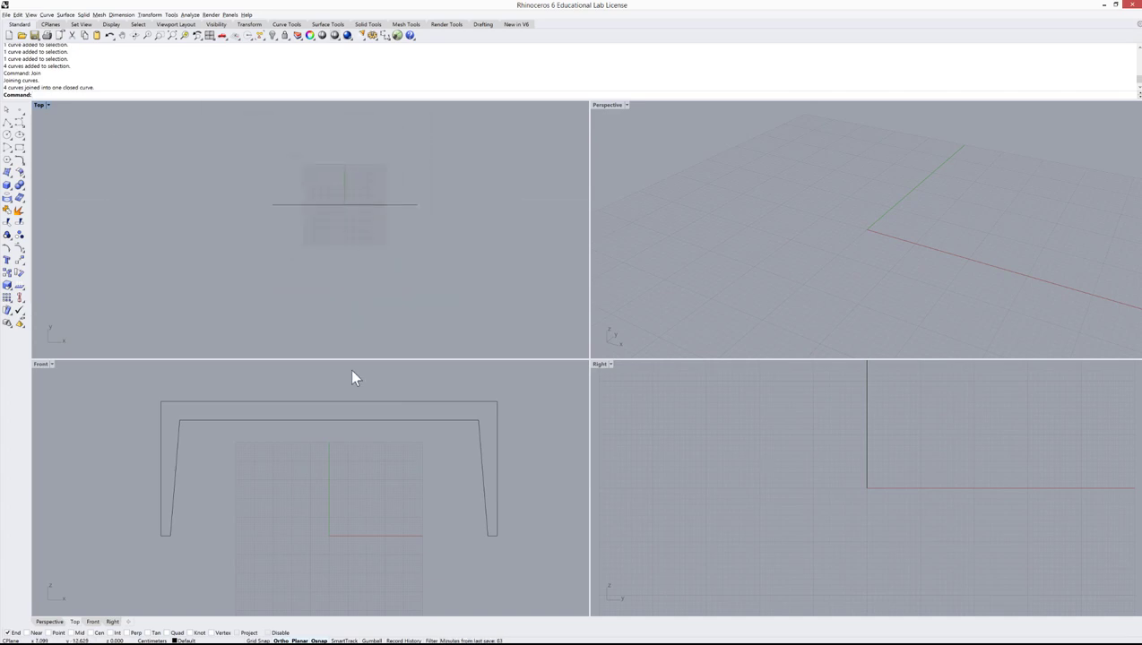
{"action": "left_click", "coordinate": [366, 415]}
{"action": "scroll", "coordinate": [368, 415], "scroll_direction": "up", "scroll_amount": 5}
{"action": "scroll", "coordinate": [368, 419], "scroll_direction": "down", "scroll_amount": 5}
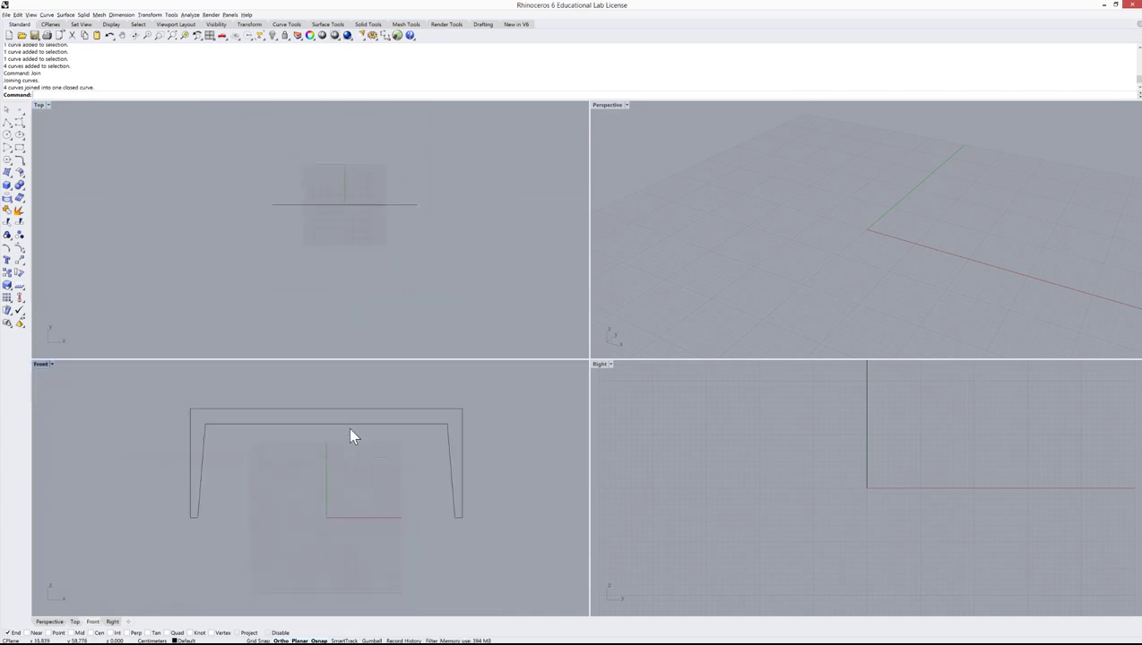
{"action": "scroll", "coordinate": [351, 416], "scroll_direction": "up", "scroll_amount": 5}
{"action": "scroll", "coordinate": [347, 433], "scroll_direction": "down", "scroll_amount": 3}
{"action": "scroll", "coordinate": [350, 437], "scroll_direction": "down", "scroll_amount": 2}
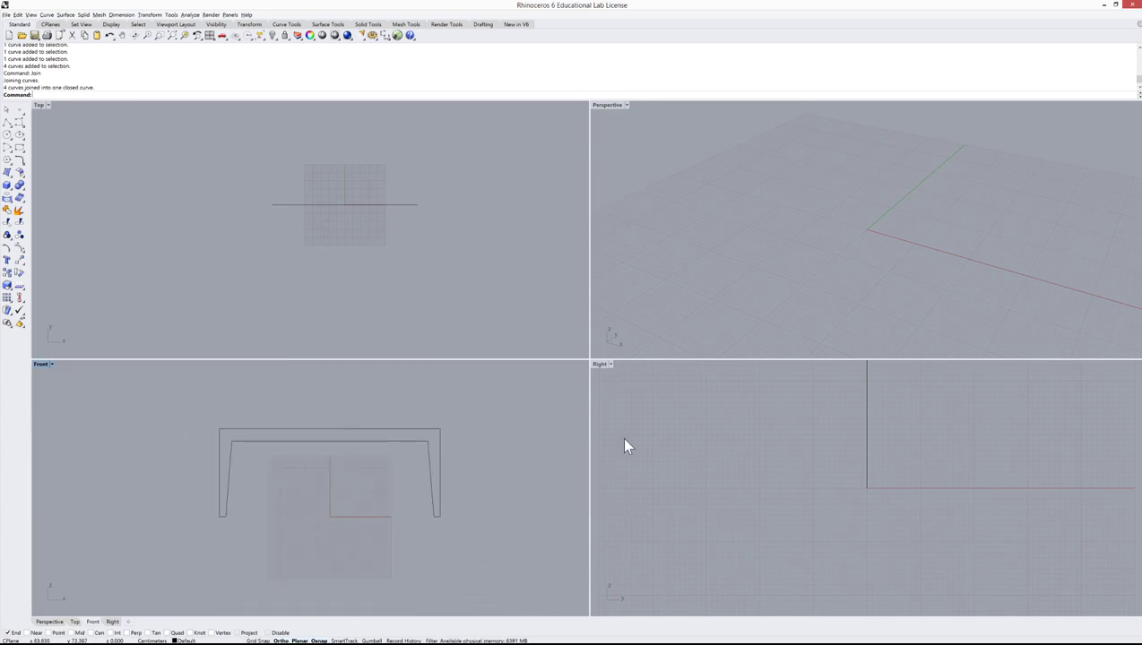
{"action": "left_click", "coordinate": [770, 453]}
{"action": "scroll", "coordinate": [771, 452], "scroll_direction": "down", "scroll_amount": 4}
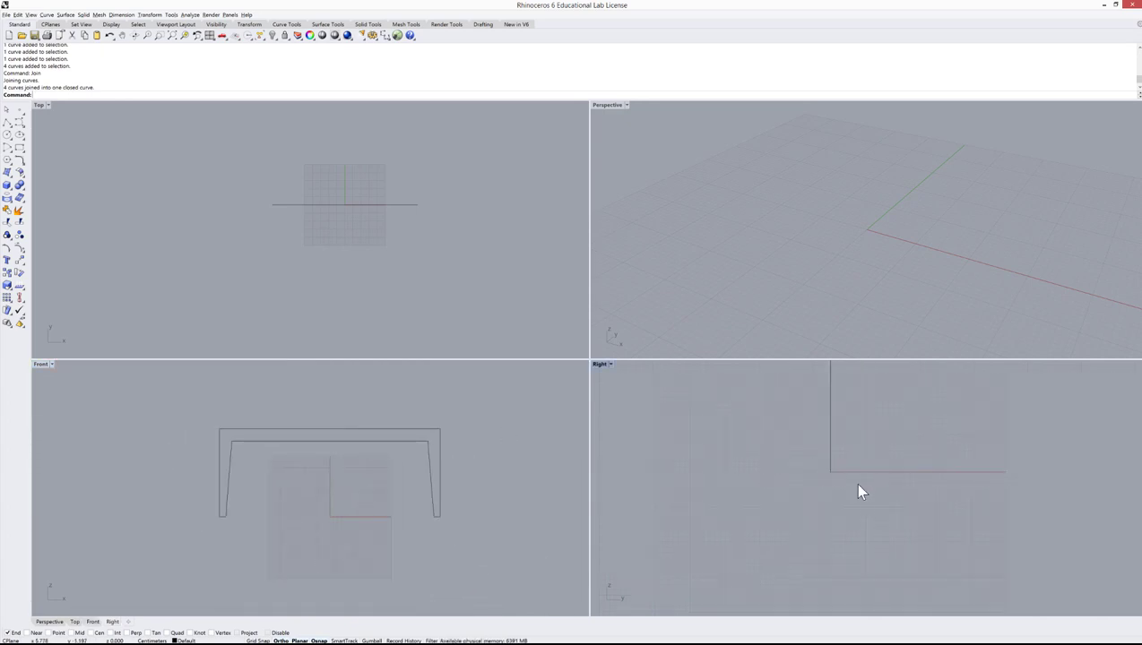
{"action": "left_click", "coordinate": [913, 264]}
{"action": "scroll", "coordinate": [896, 251], "scroll_direction": "down", "scroll_amount": 5}
{"action": "scroll", "coordinate": [901, 247], "scroll_direction": "up", "scroll_amount": 4}
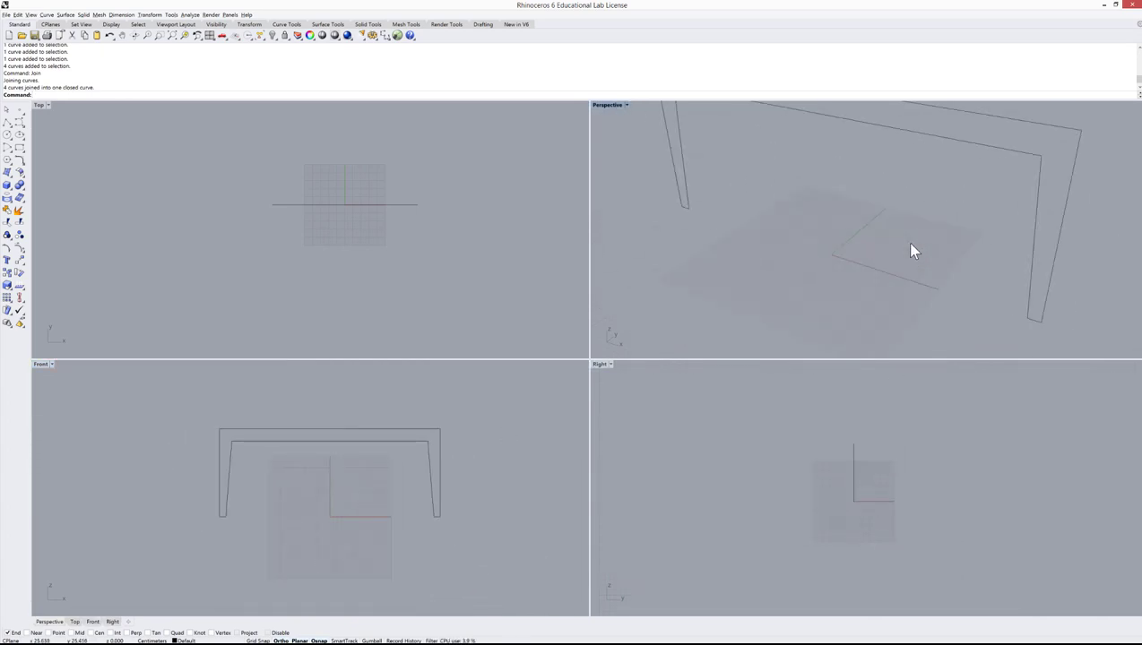
{"action": "scroll", "coordinate": [906, 251], "scroll_direction": "down", "scroll_amount": 2}
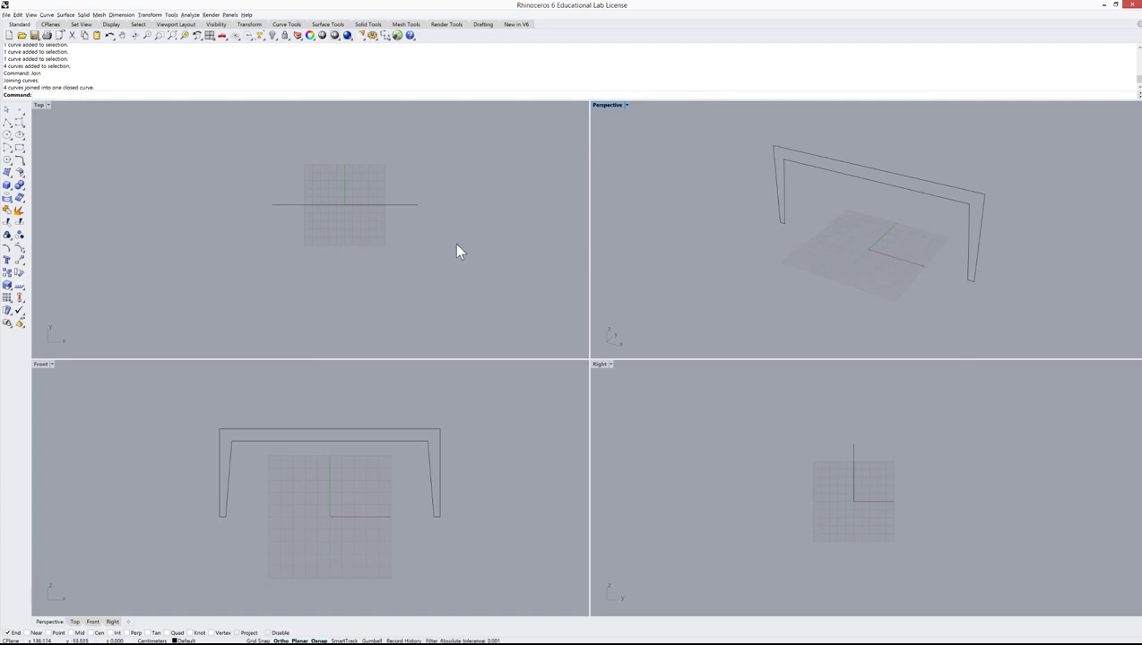
Step: Pan the Top, Front and Right views and orbit the Perspective view around the table profile
{"action": "right_click_drag", "start_coordinate": [477, 224], "coordinate": [405, 239]}
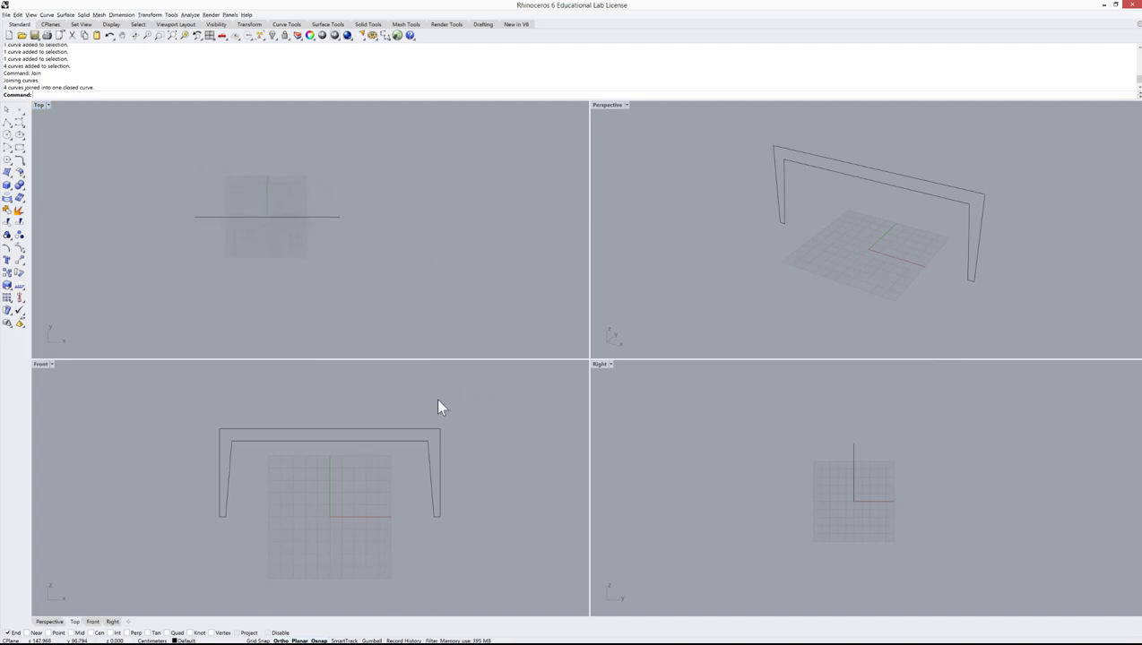
{"action": "right_click_drag", "start_coordinate": [439, 403], "coordinate": [459, 408]}
{"action": "right_click_drag", "start_coordinate": [773, 469], "coordinate": [836, 454]}
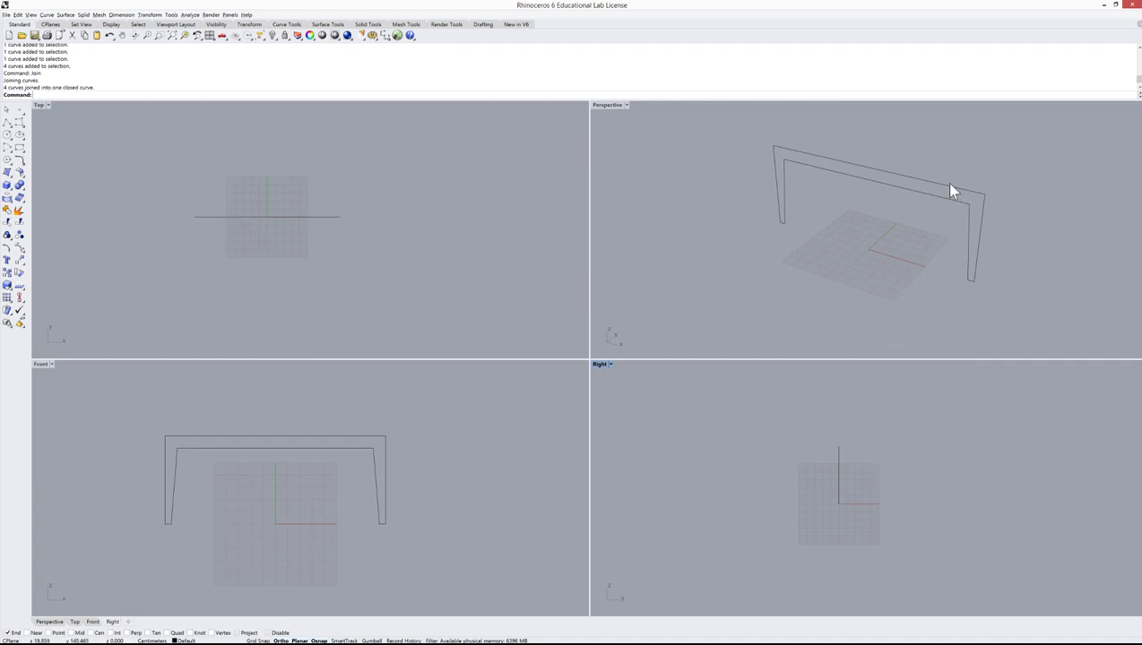
{"action": "right_click_drag", "start_coordinate": [989, 168], "coordinate": [909, 211]}
Step: Rotate a copy of the closed profile 90 degrees in plan about the midpoint of its outer top edge, keeping the original
{"action": "left_click", "coordinate": [912, 200]}
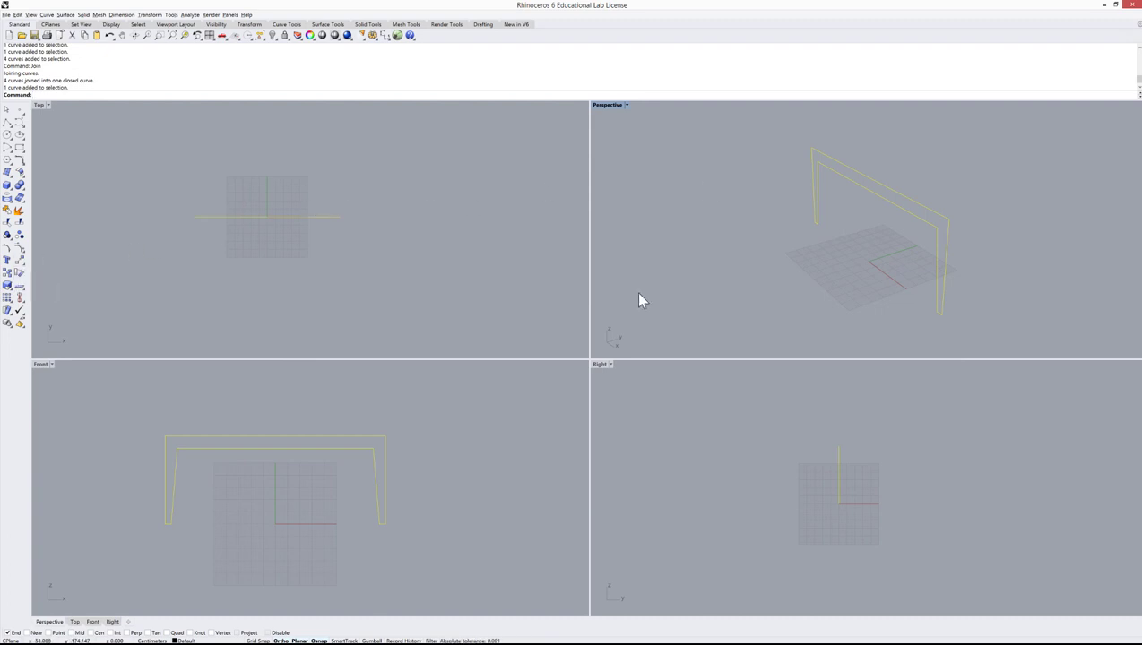
{"action": "type", "text": "r"}
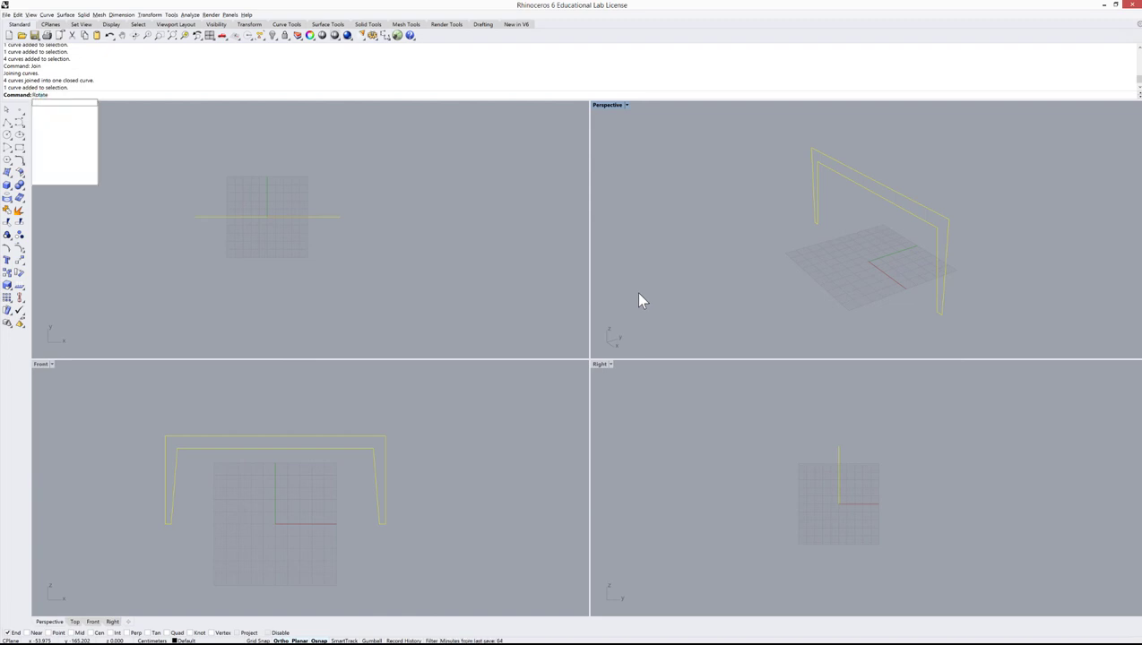
{"action": "key", "text": "Return"}
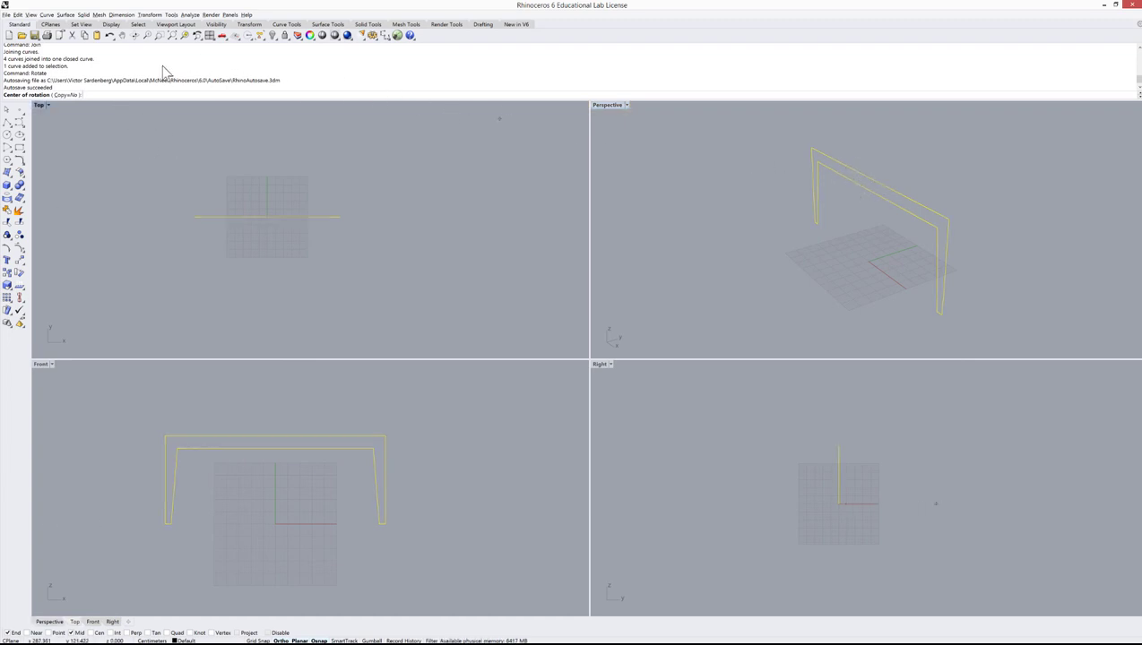
{"action": "left_click", "coordinate": [69, 96]}
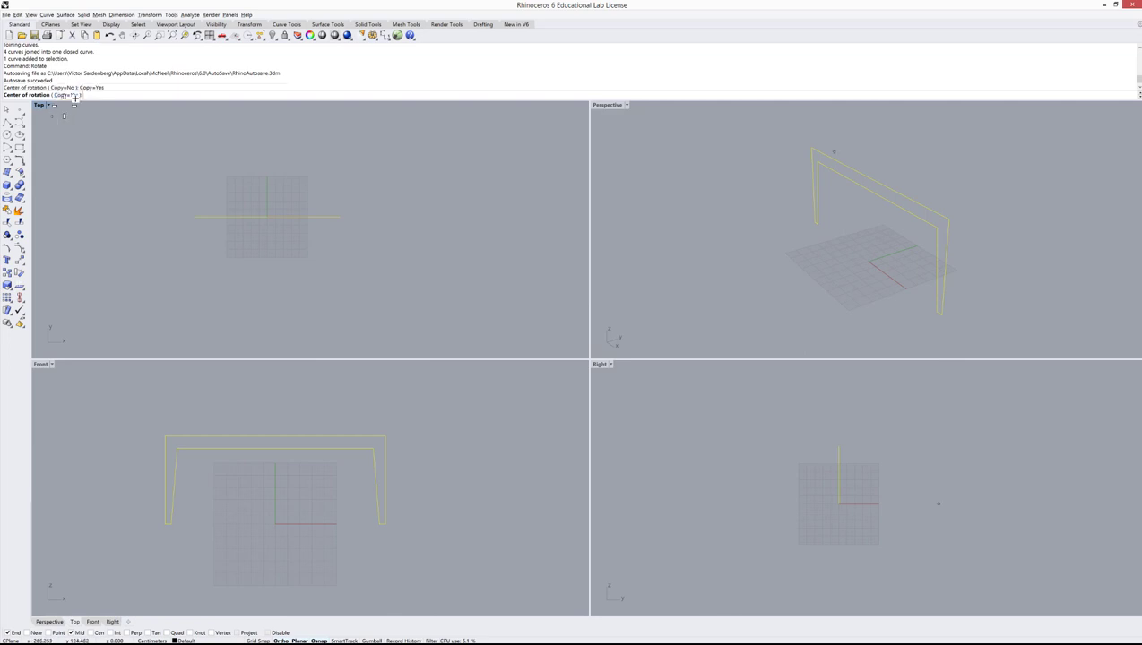
{"action": "left_click", "coordinate": [879, 181]}
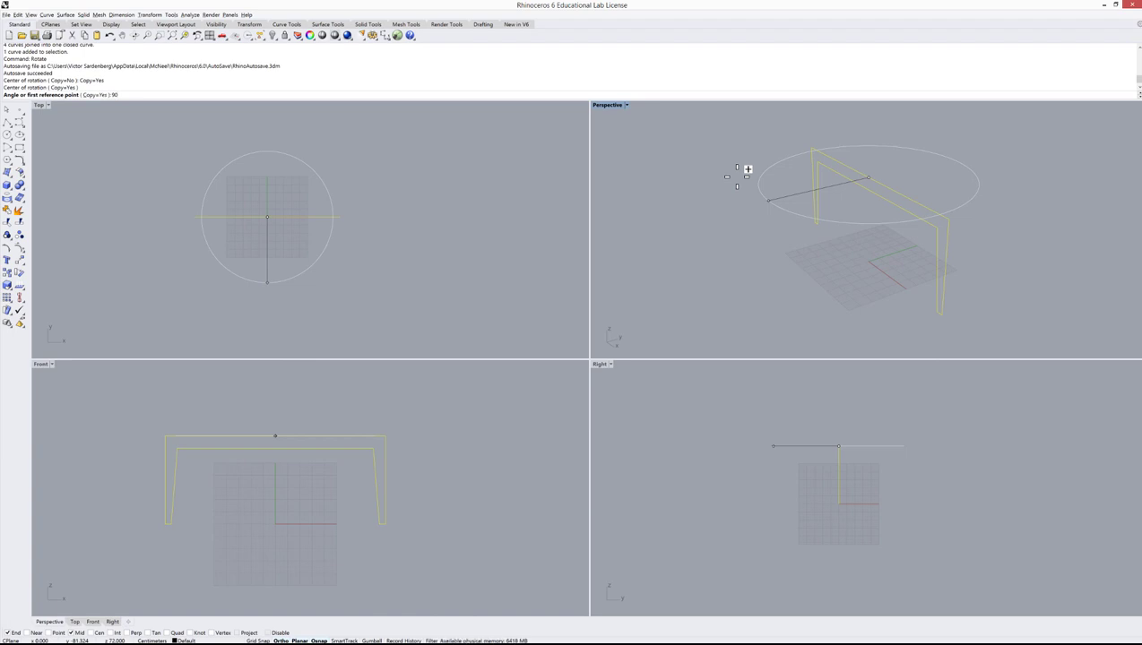
{"action": "type", "text": "90"}
{"action": "key", "text": "Return"}
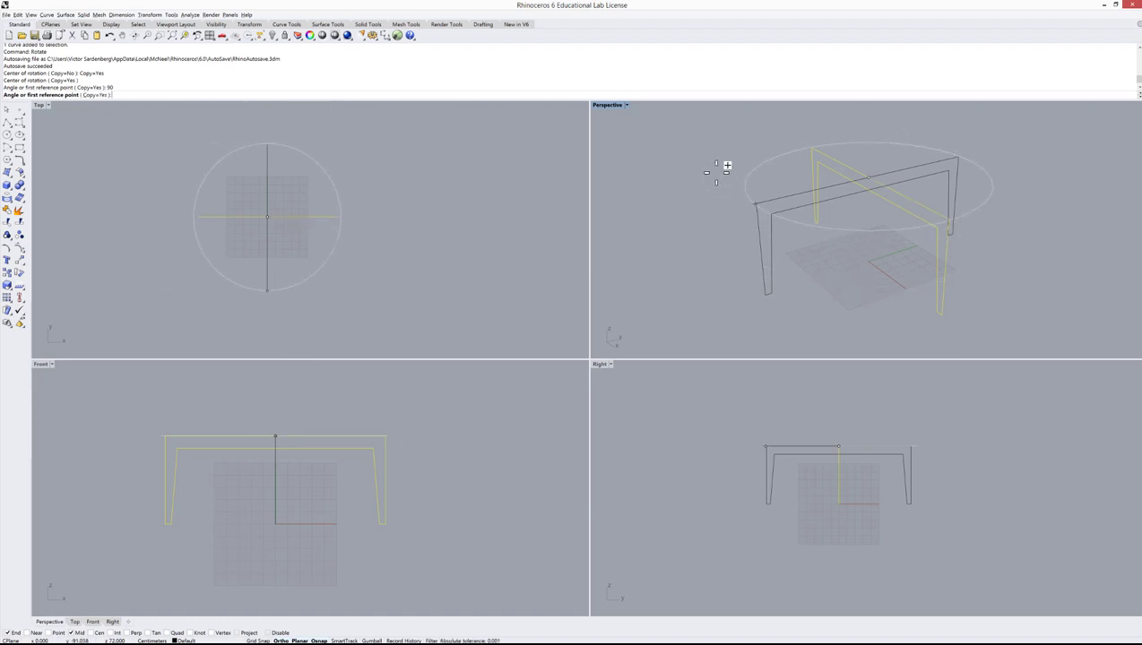
{"action": "key", "text": "Return"}
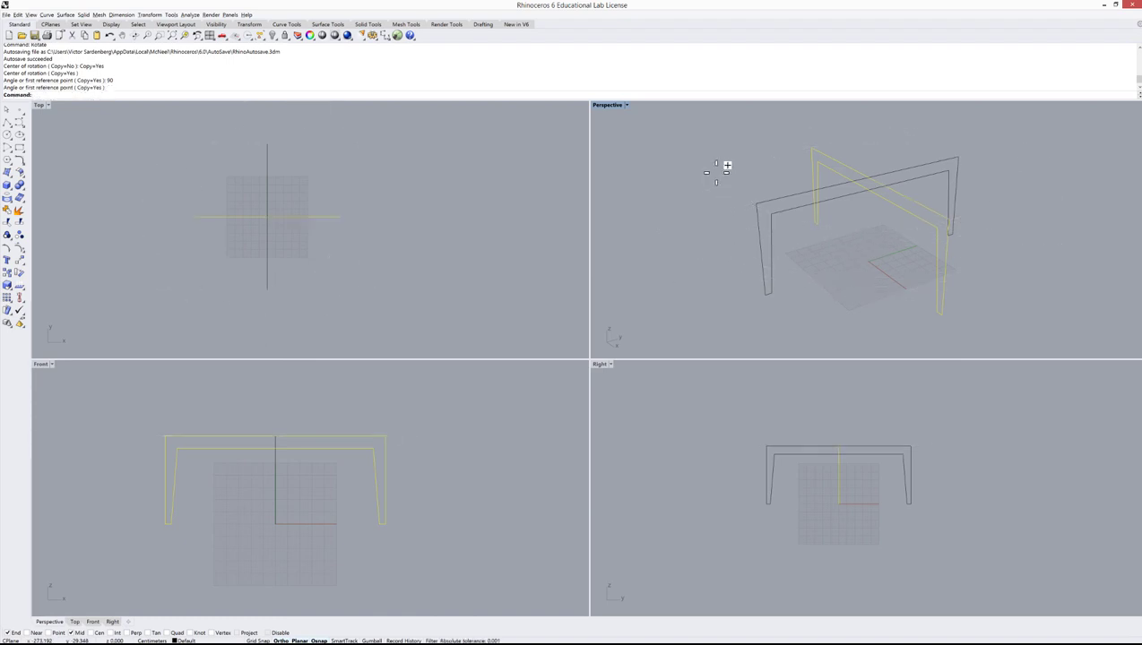
{"action": "key", "text": "Escape"}
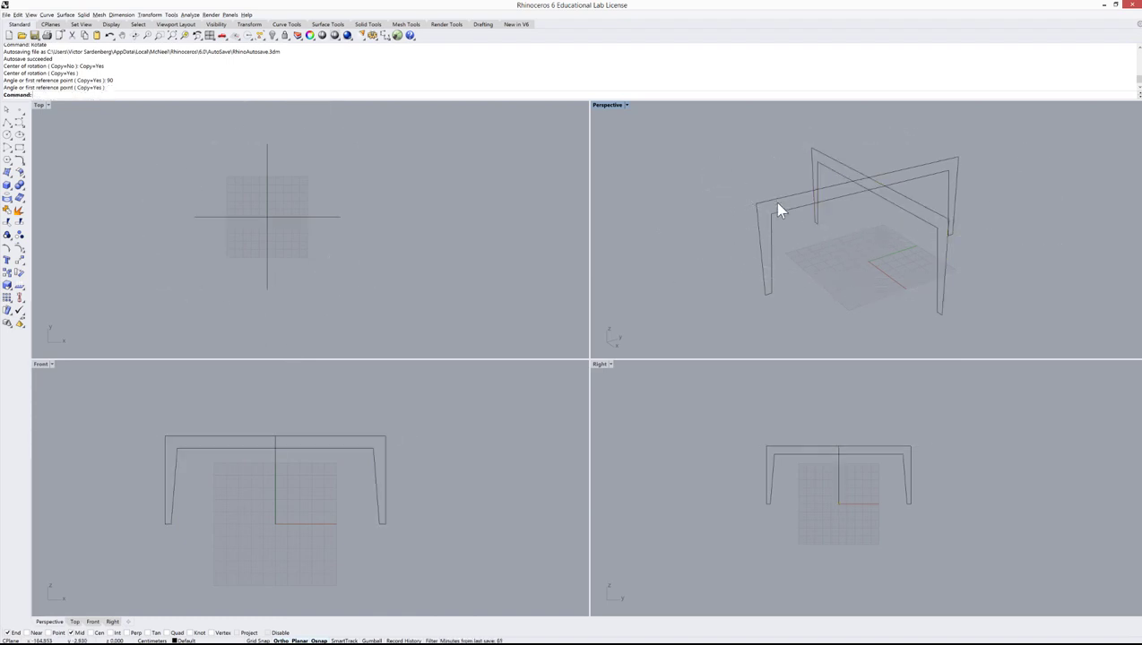
Step: Move the rotated profile 45 cm along its own length from its outer top corner toward the original profile
{"action": "left_click", "coordinate": [778, 200]}
{"action": "left_click", "coordinate": [848, 171]}
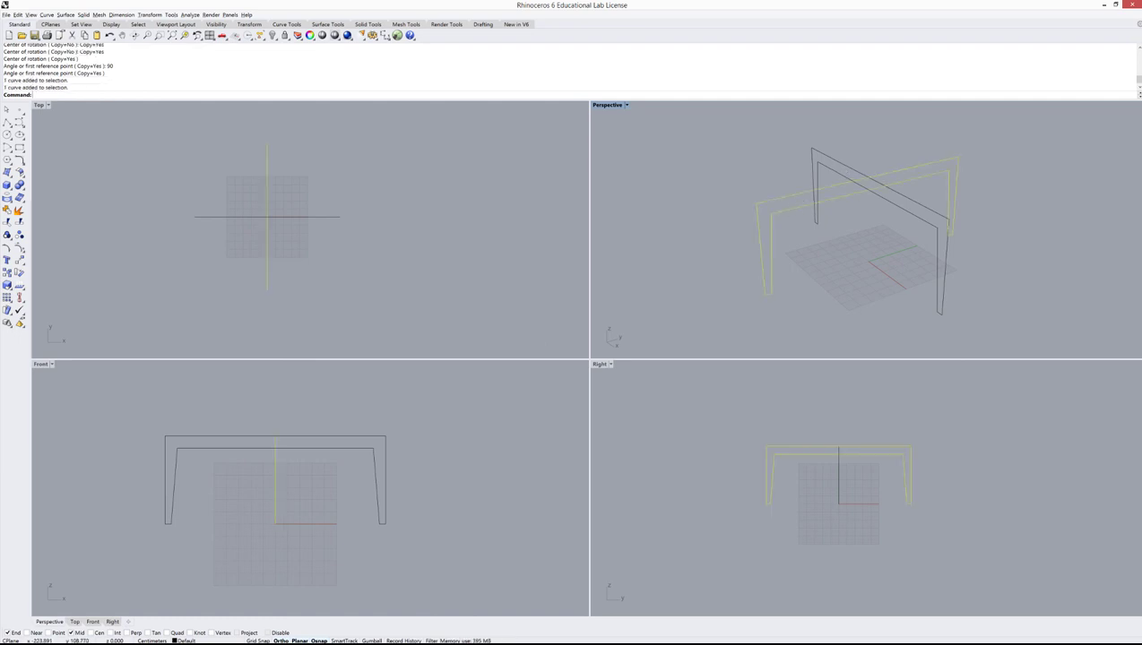
{"action": "left_click", "coordinate": [786, 197]}
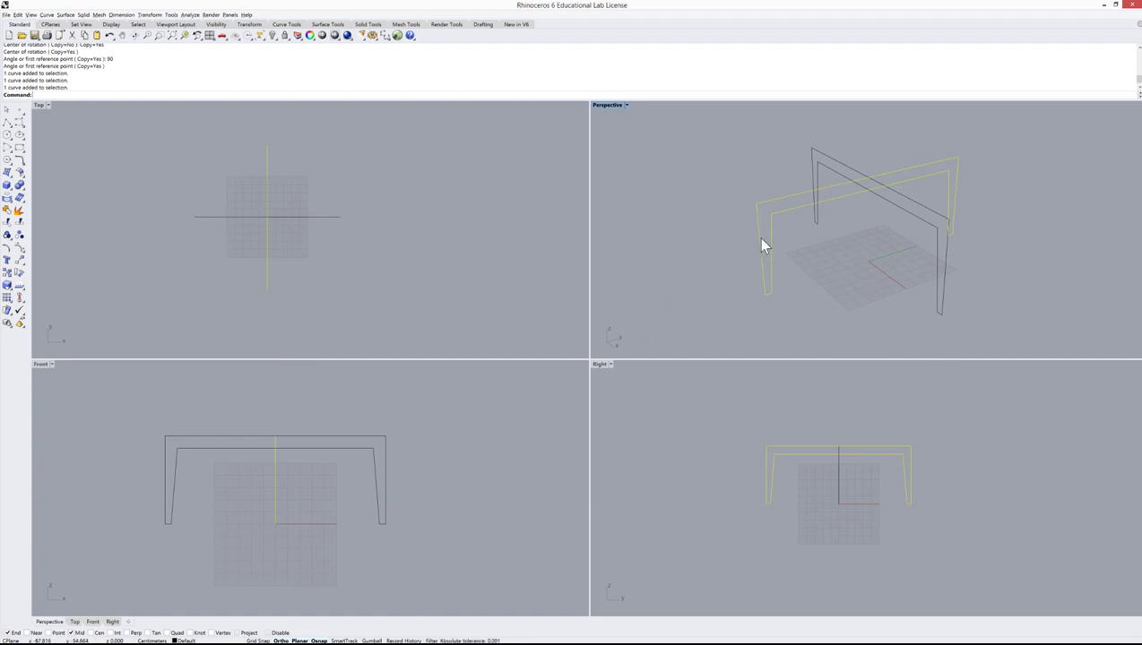
{"action": "type", "text": "move"}
{"action": "key", "text": "Return"}
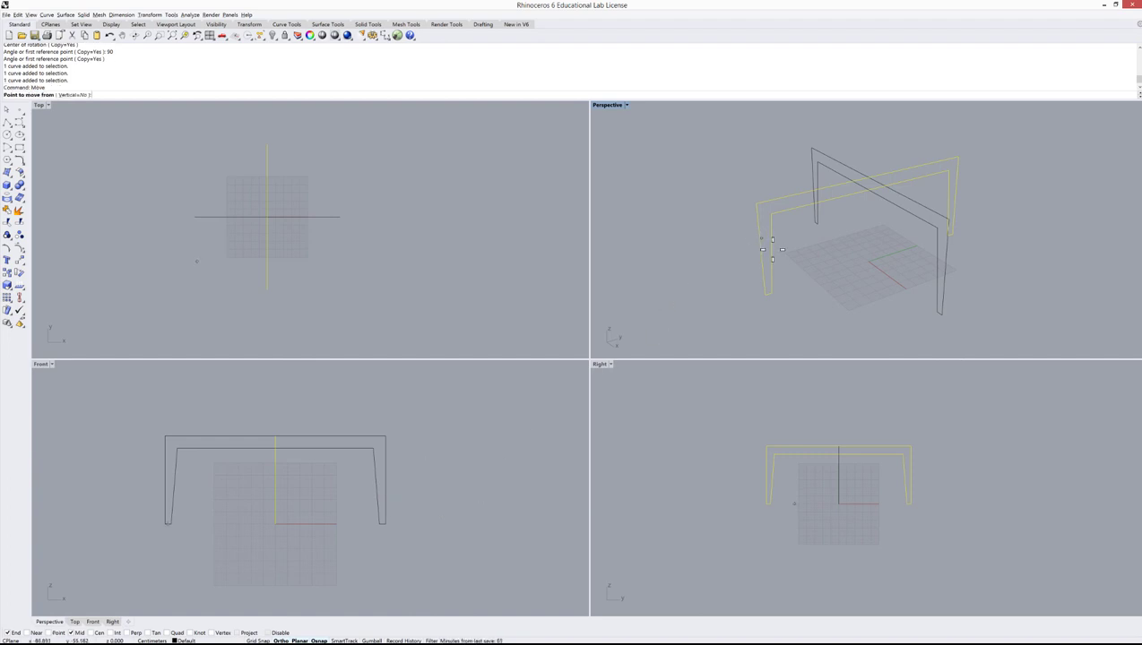
{"action": "left_click", "coordinate": [756, 202]}
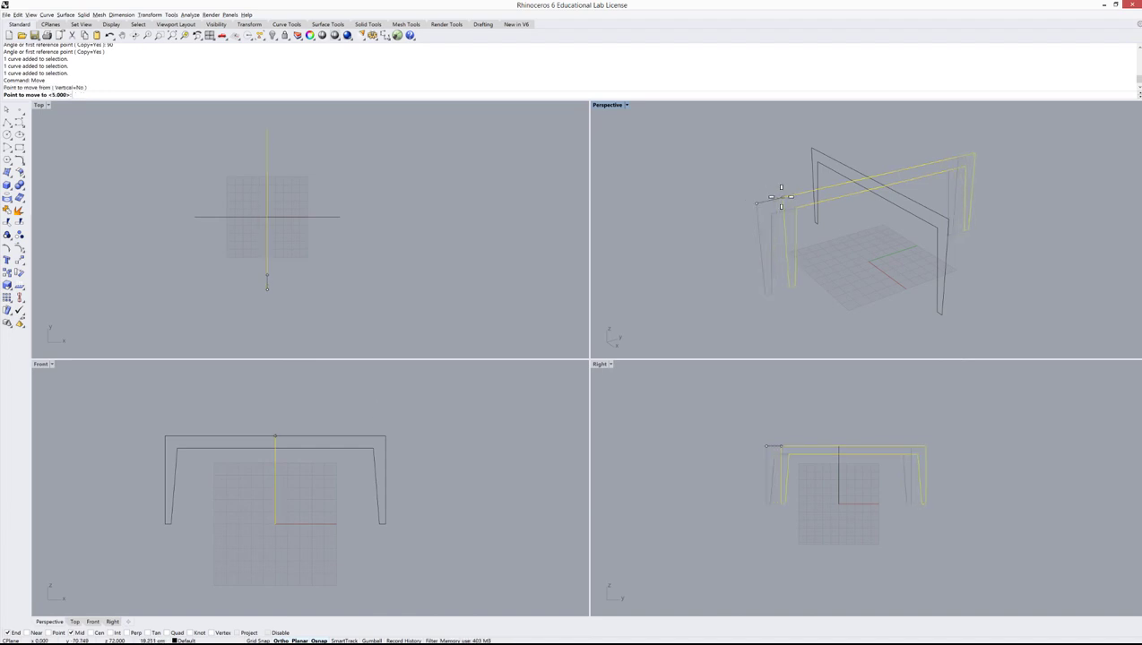
{"action": "type", "text": "45"}
{"action": "key", "text": "Return"}
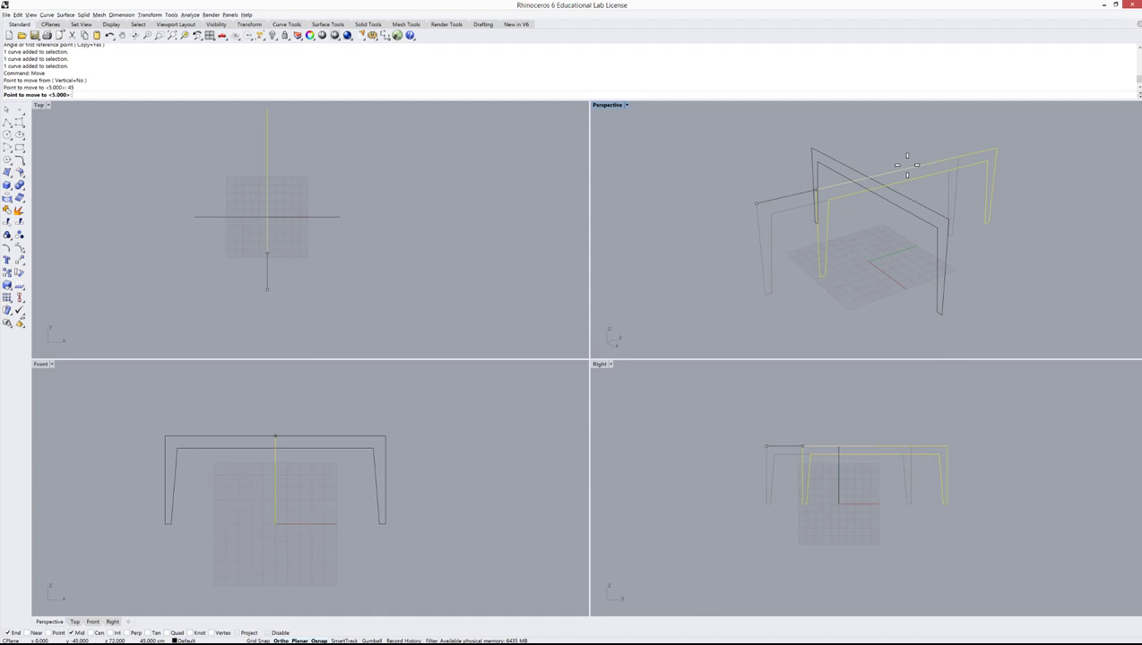
{"action": "key", "text": "Escape"}
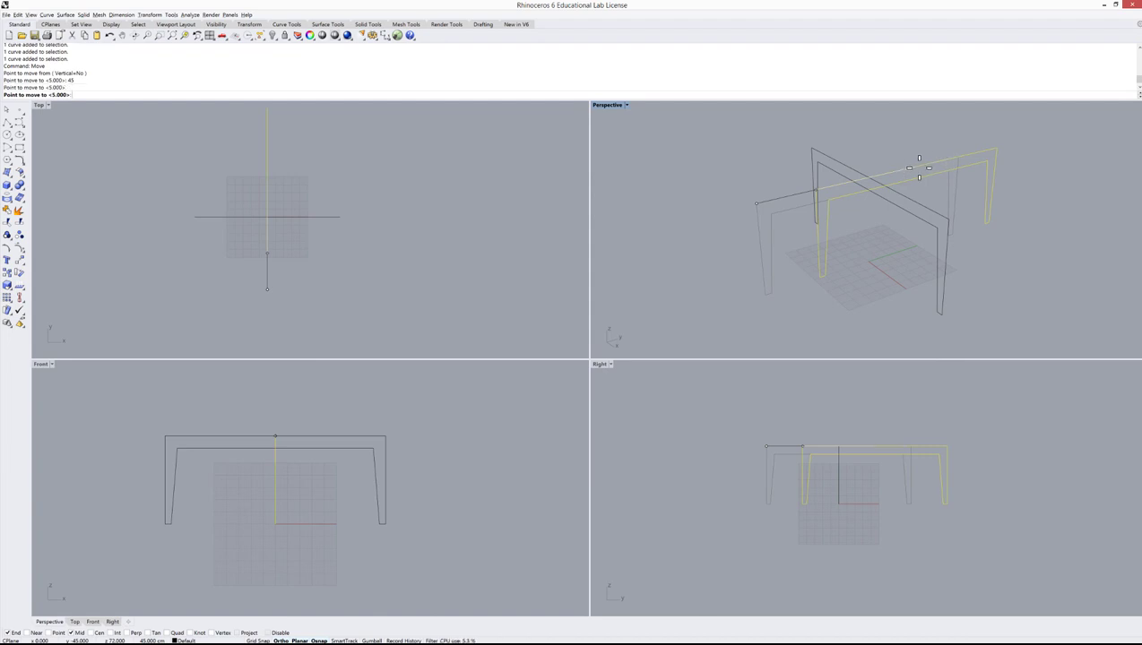
{"action": "left_click", "coordinate": [883, 257]}
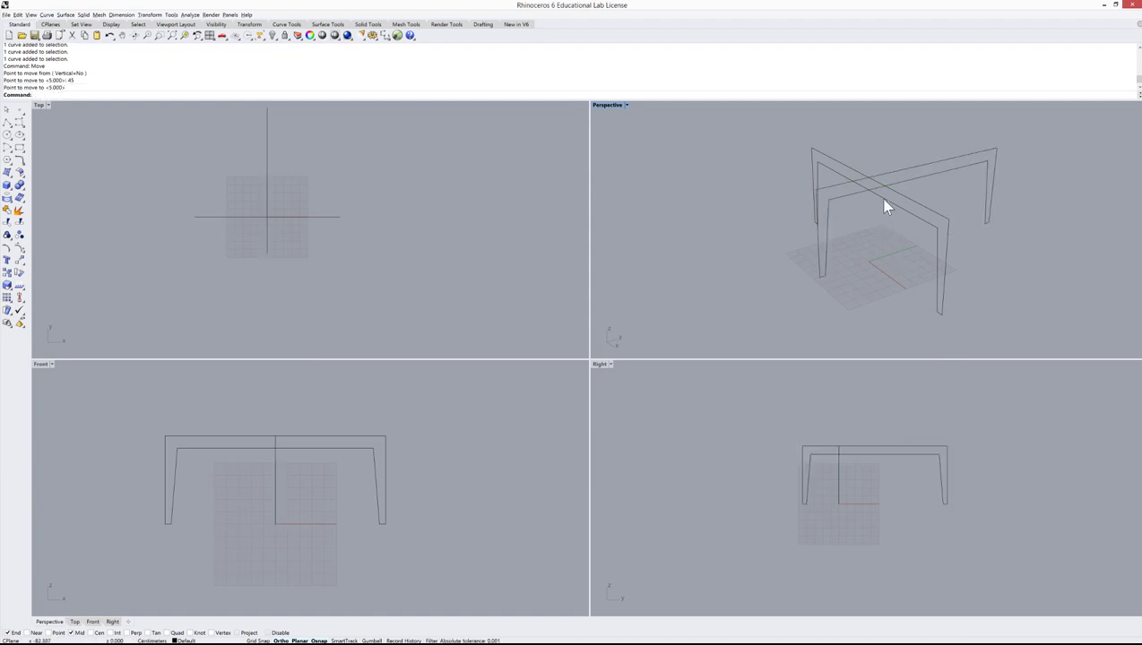
Step: Split the rotated profile where it crosses the original profile, using the original as the cutting object
{"action": "scroll", "coordinate": [878, 197], "scroll_direction": "up", "scroll_amount": 5}
{"action": "left_click", "coordinate": [928, 222]}
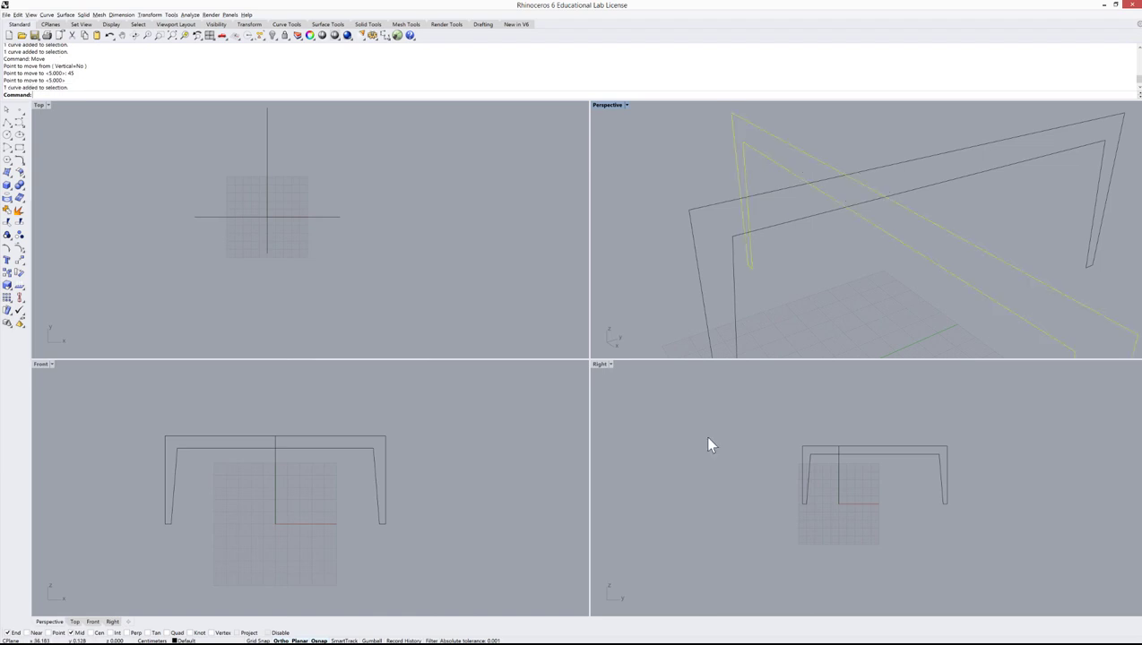
{"action": "left_click", "coordinate": [827, 180]}
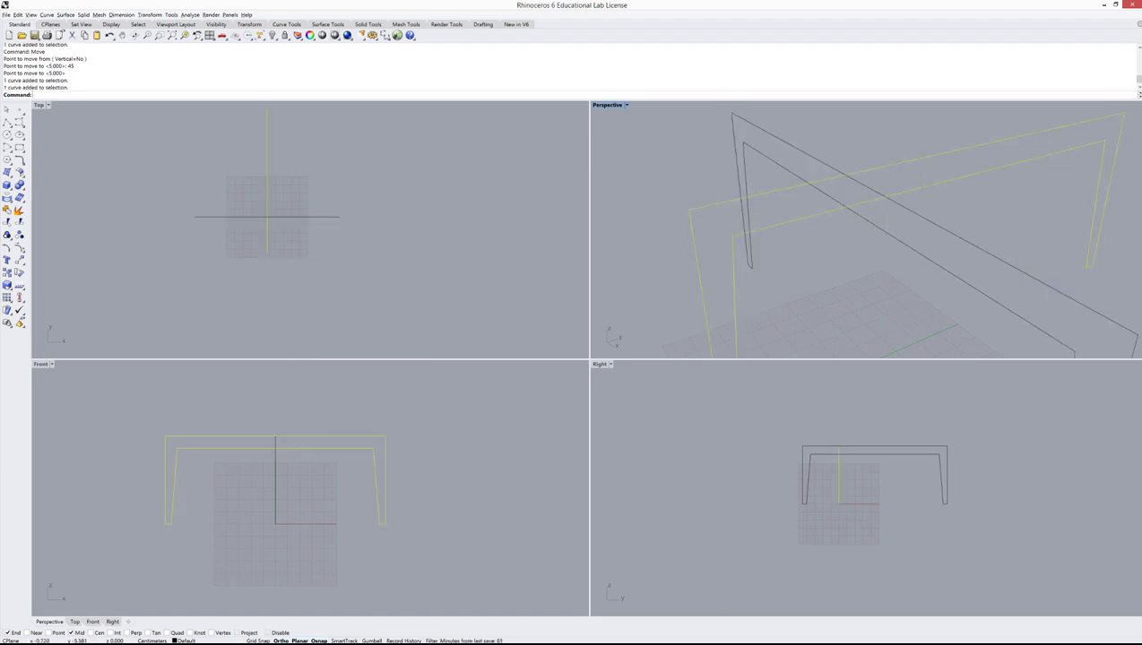
{"action": "key", "text": "Escape"}
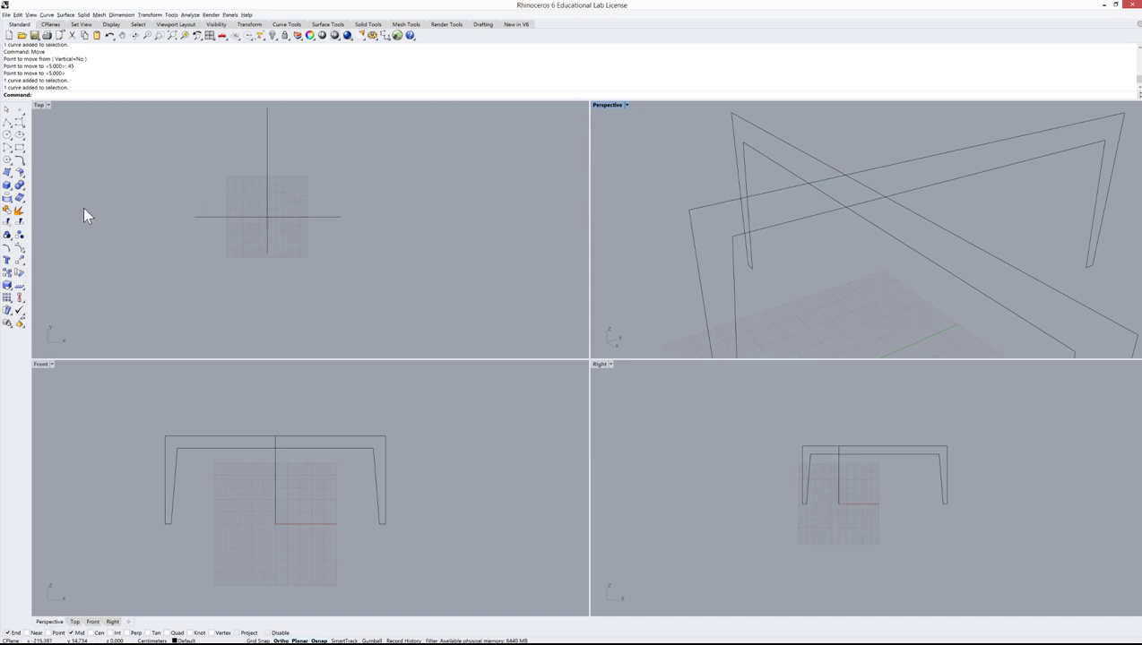
{"action": "left_click", "coordinate": [20, 224]}
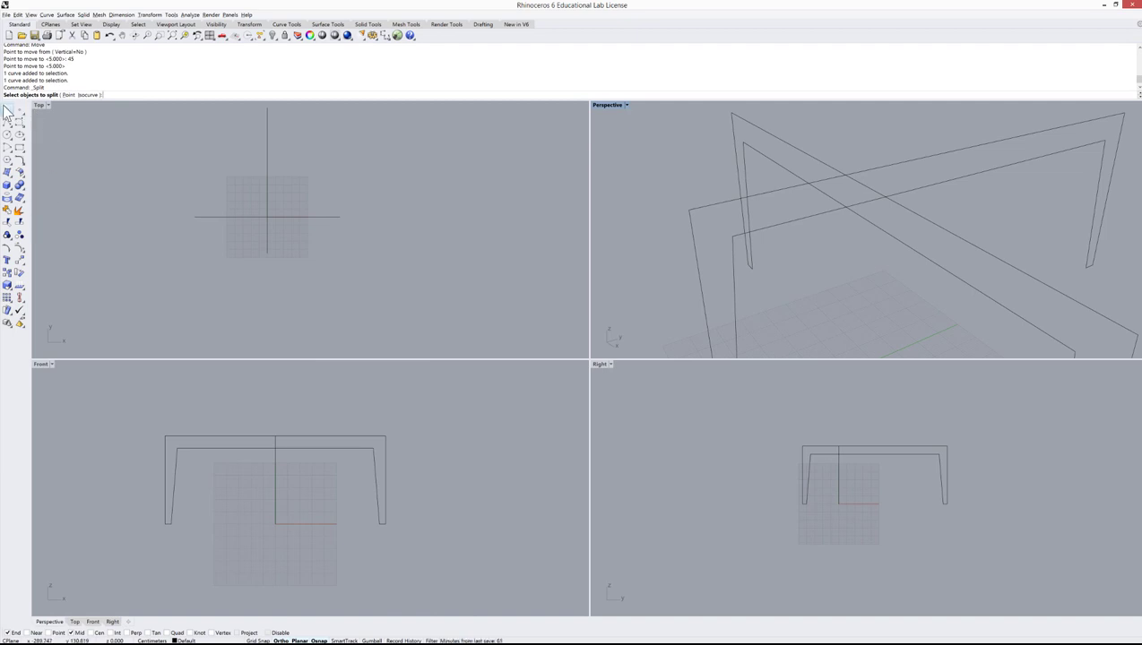
{"action": "left_click", "coordinate": [776, 190]}
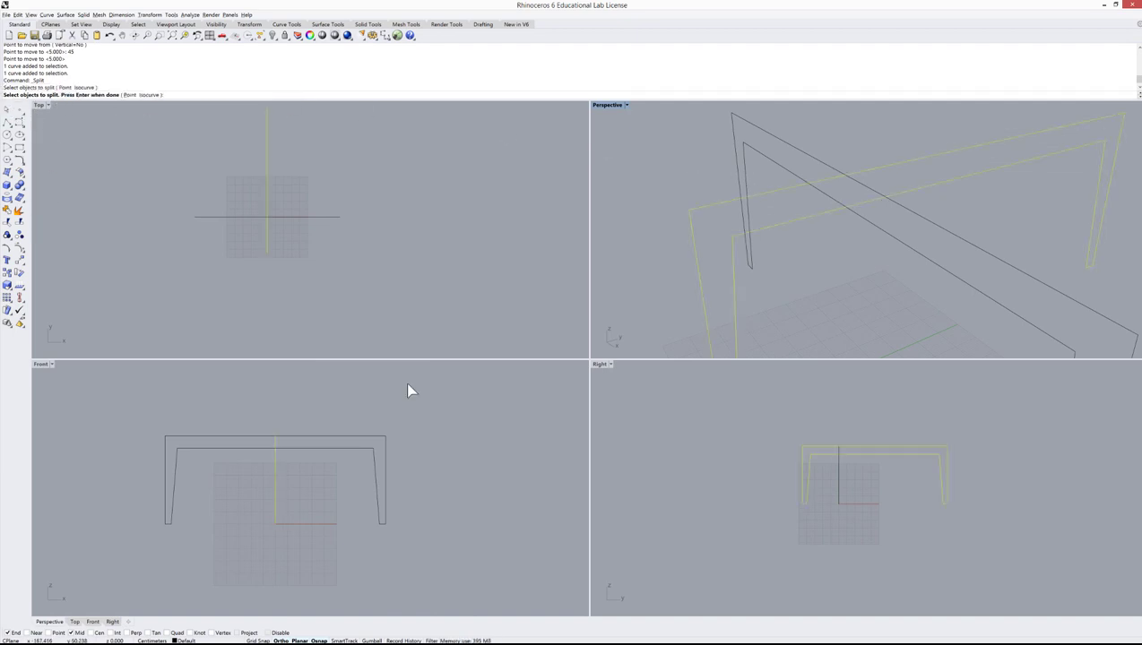
{"action": "key", "text": "Return"}
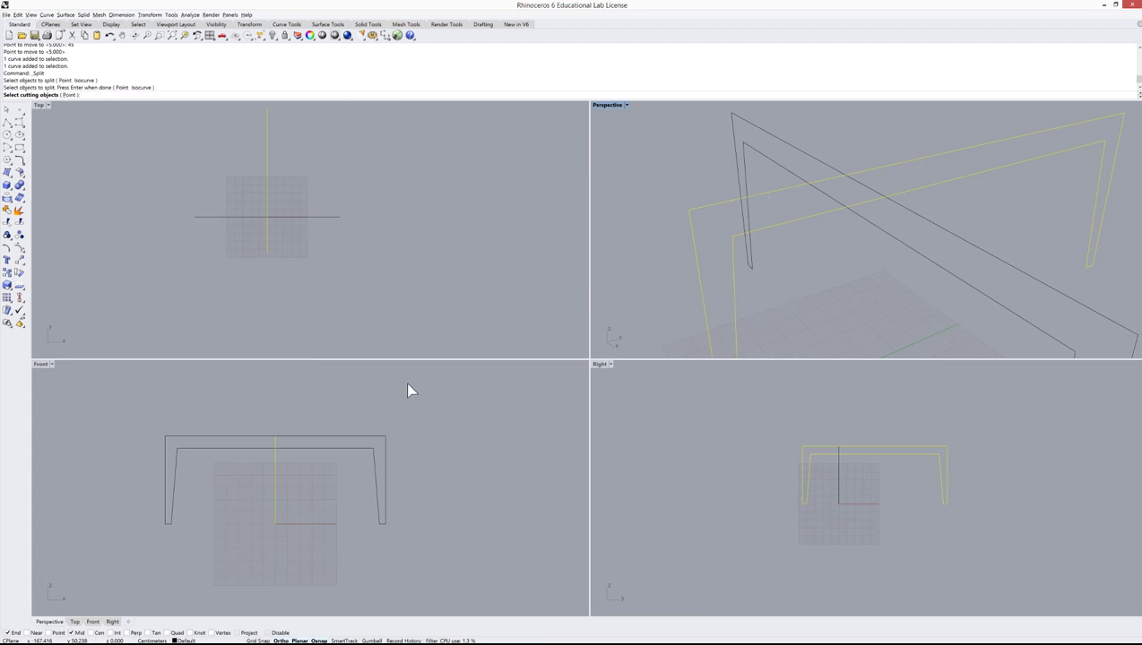
{"action": "left_click", "coordinate": [811, 164]}
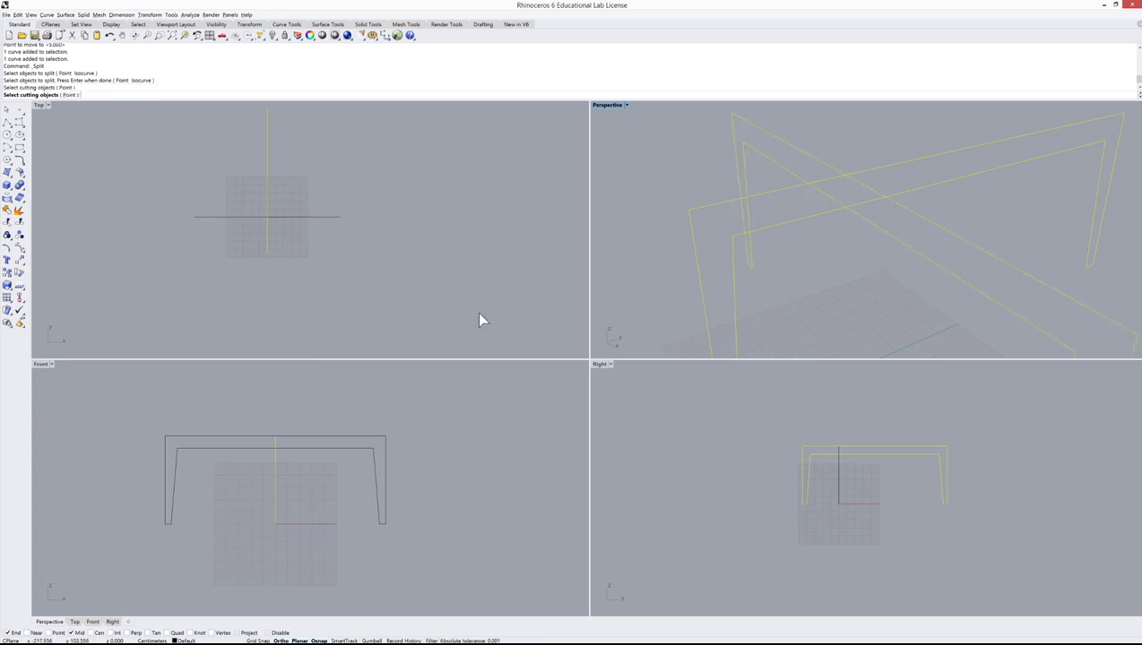
{"action": "key", "text": "Return"}
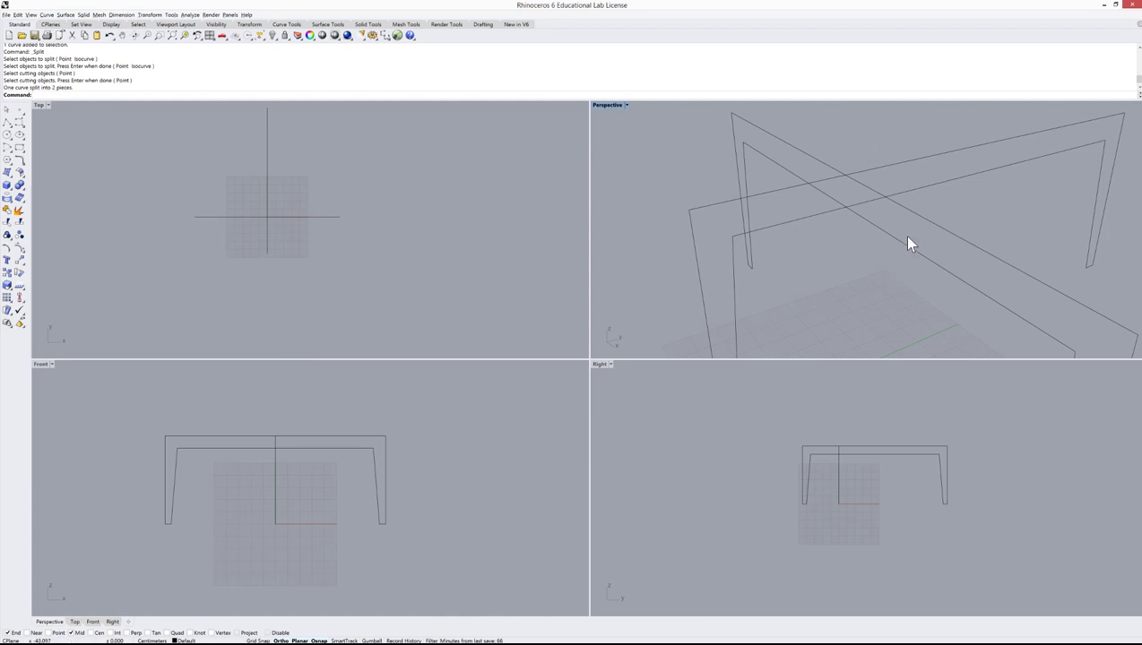
Step: Select the two pieces of the split profile in turn to check the cut, ending on the longer piece
{"action": "left_click", "coordinate": [819, 215]}
{"action": "left_click", "coordinate": [964, 179]}
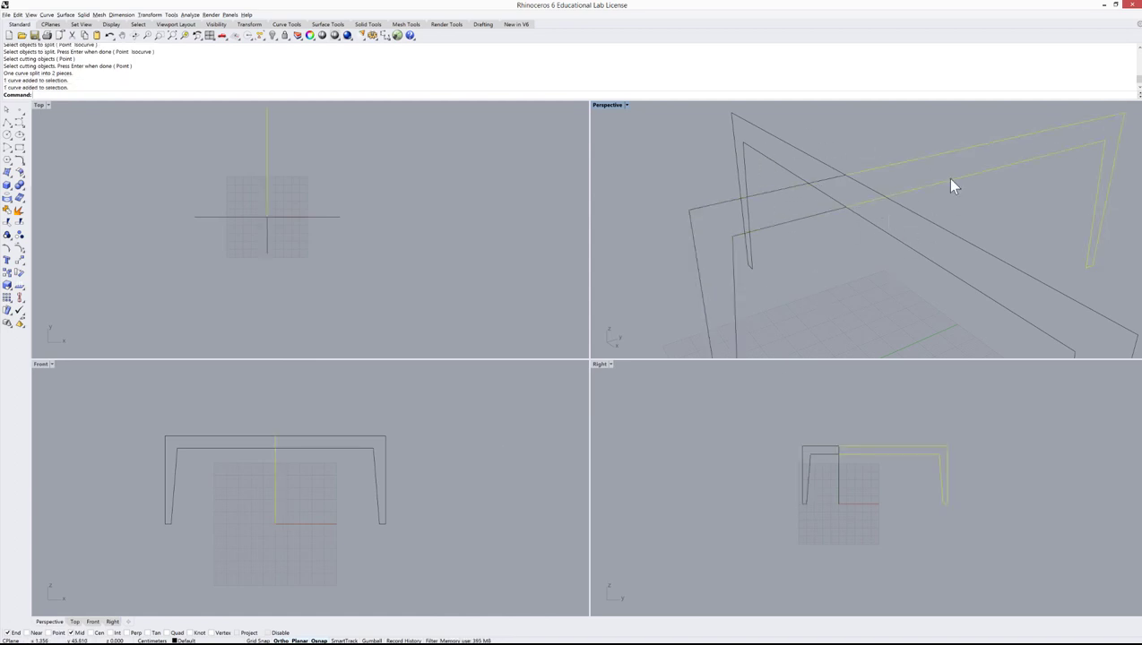
{"action": "left_click", "coordinate": [825, 179]}
{"action": "left_click", "coordinate": [878, 172]}
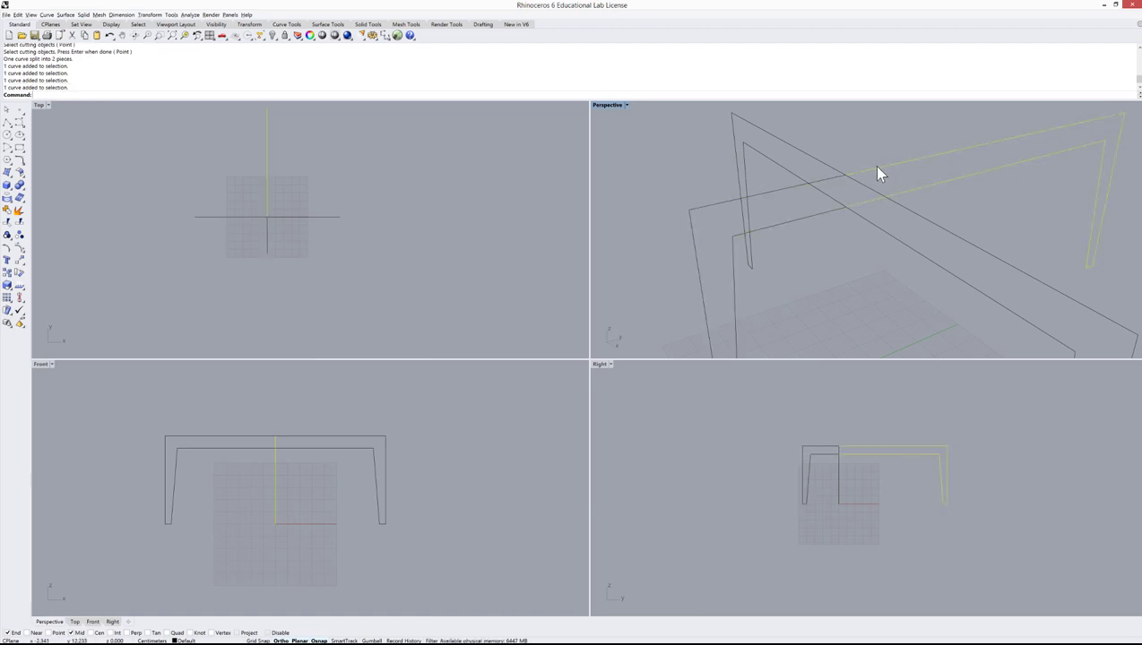
Step: Undo the split of the crosswise profile and clear the selection
{"action": "left_click", "coordinate": [828, 213]}
{"action": "key", "text": "Escape"}
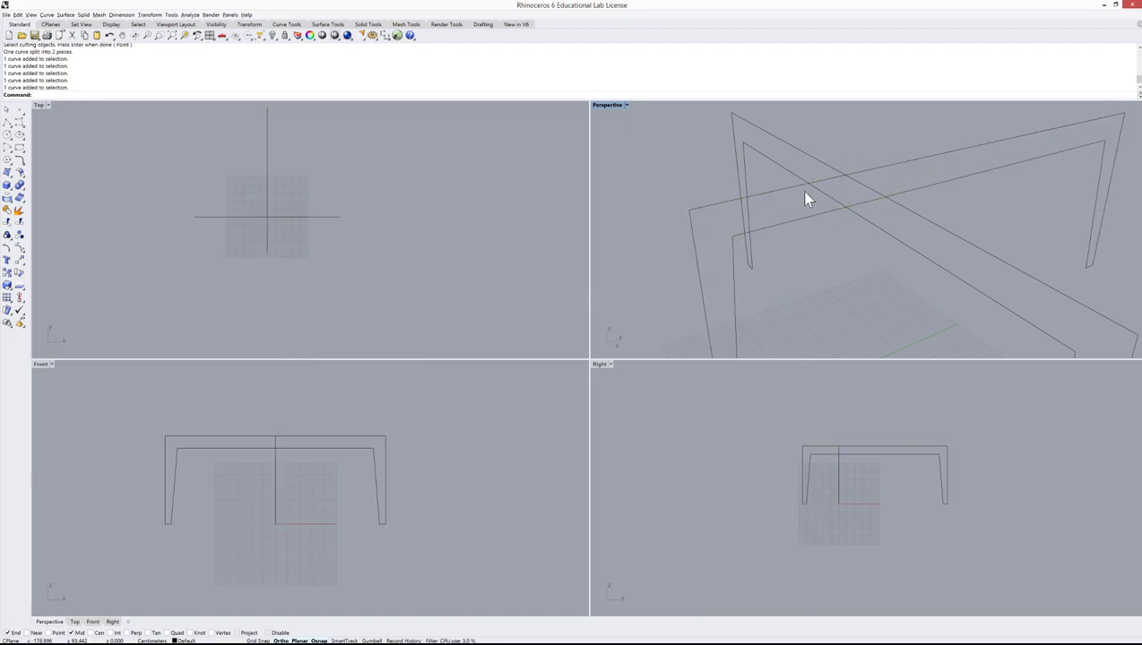
{"action": "key", "text": "ctrl+z"}
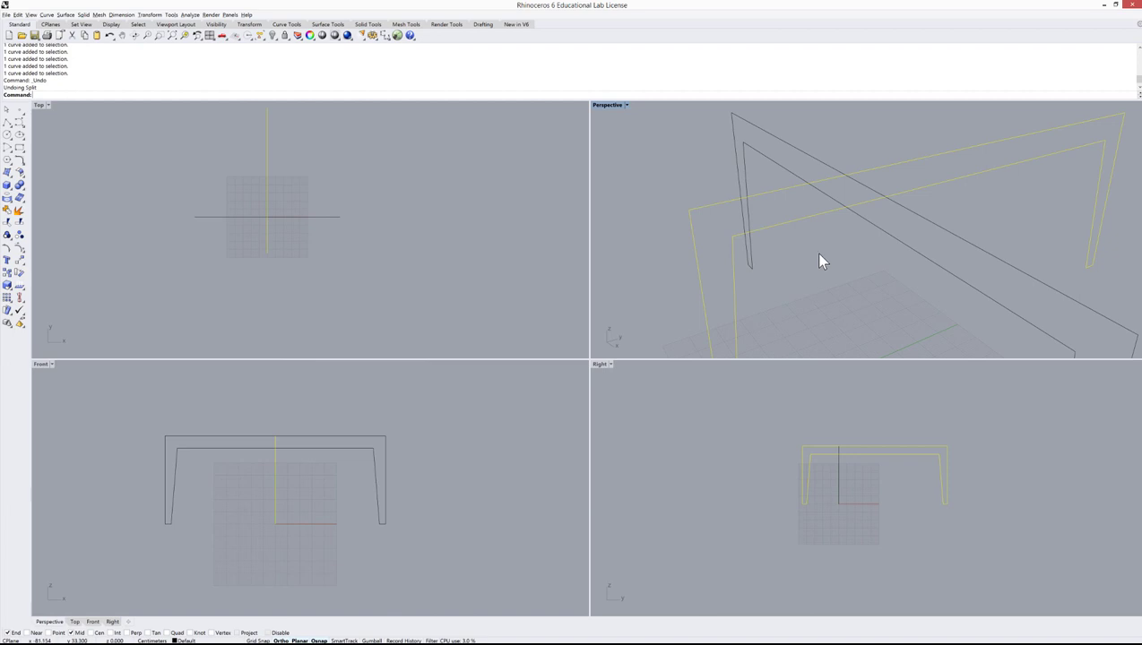
{"action": "key", "text": "Escape"}
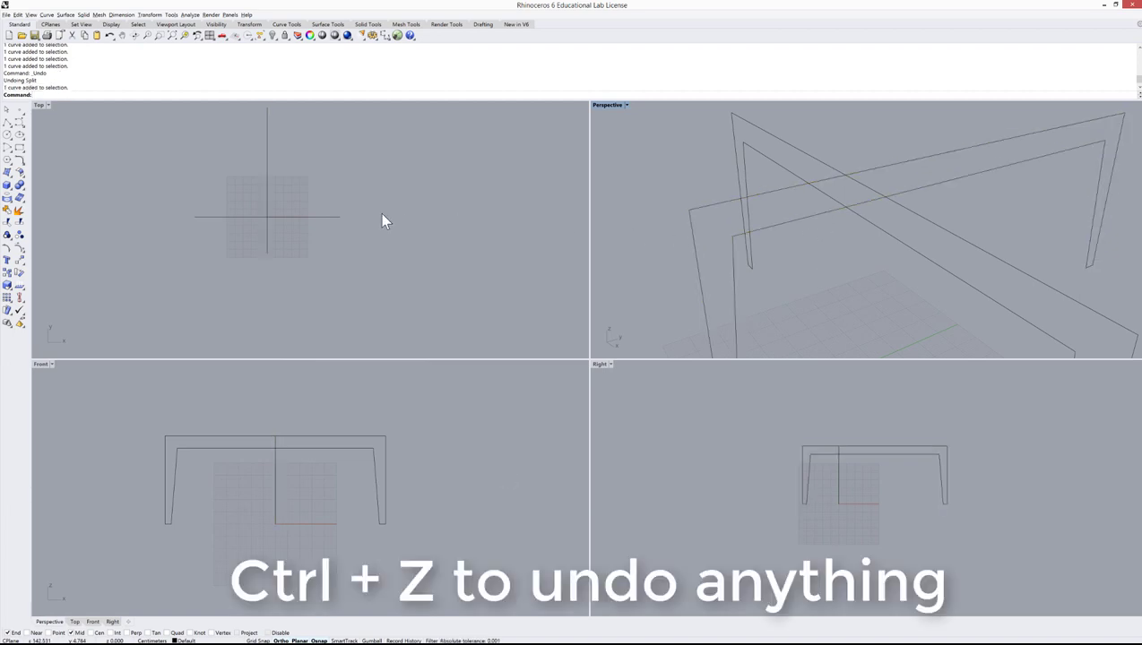
Step: Trim away the longer part of the crosswise profile beyond the original profile, using the original as the cutting object
{"action": "left_click", "coordinate": [8, 230]}
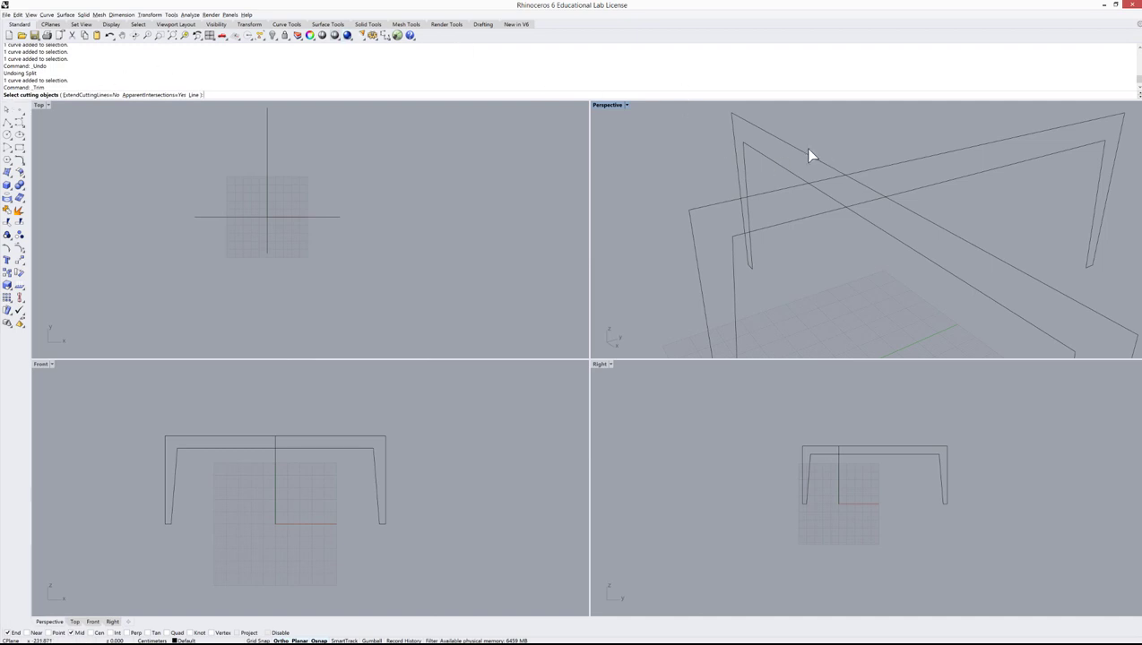
{"action": "left_click", "coordinate": [453, 309]}
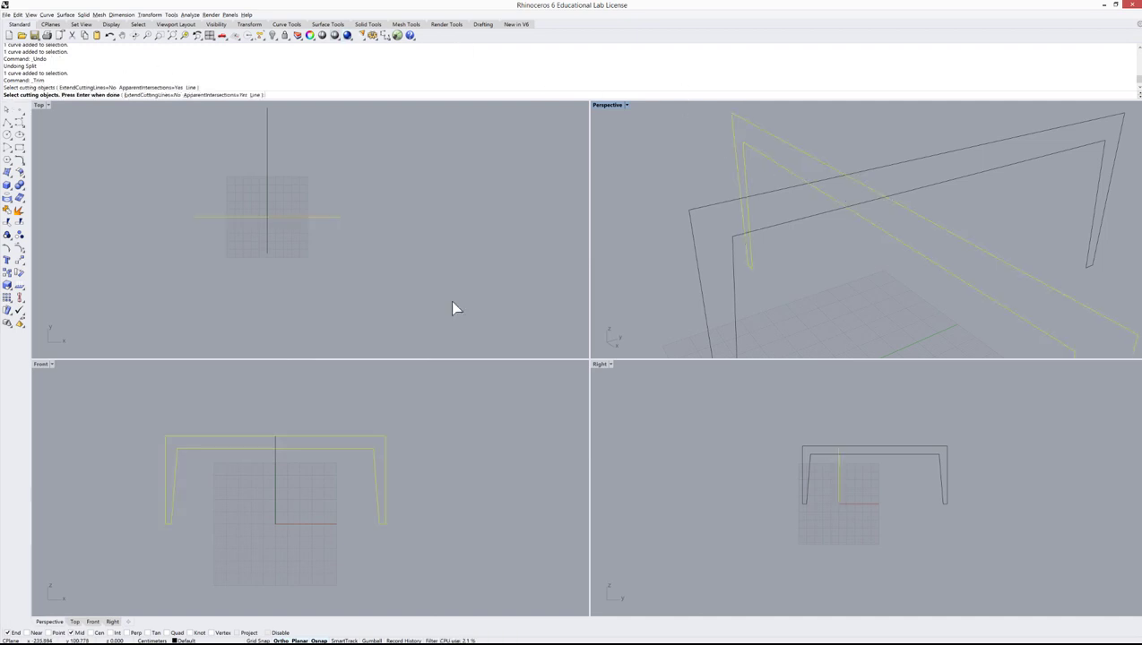
{"action": "key", "text": "Return"}
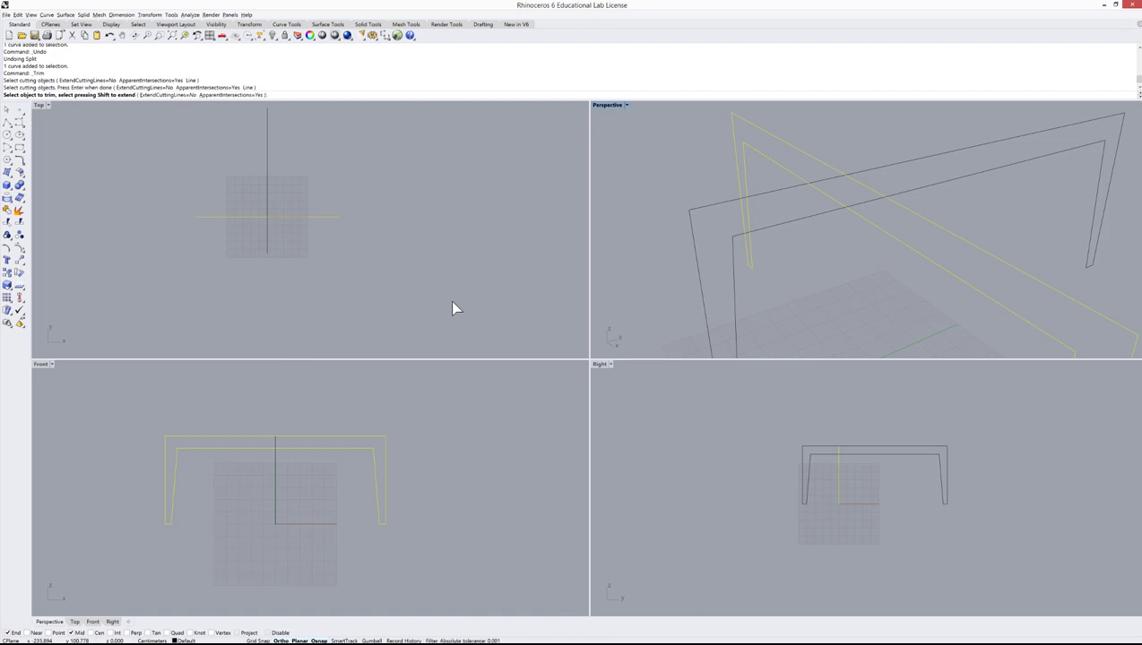
{"action": "left_click", "coordinate": [985, 147]}
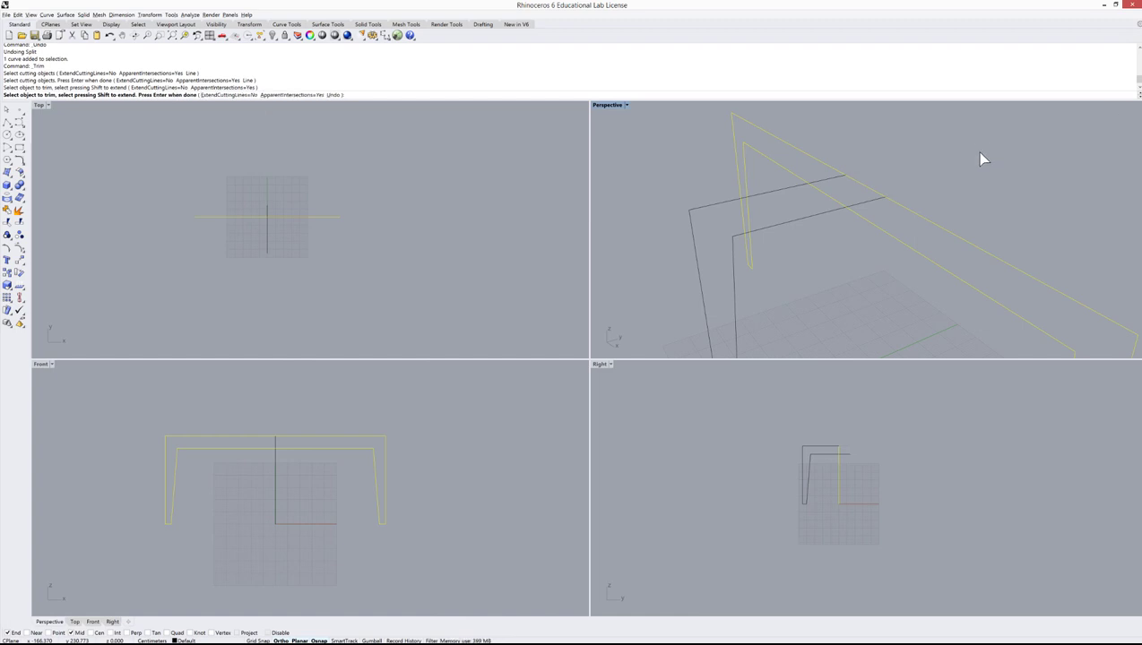
{"action": "left_click", "coordinate": [789, 188]}
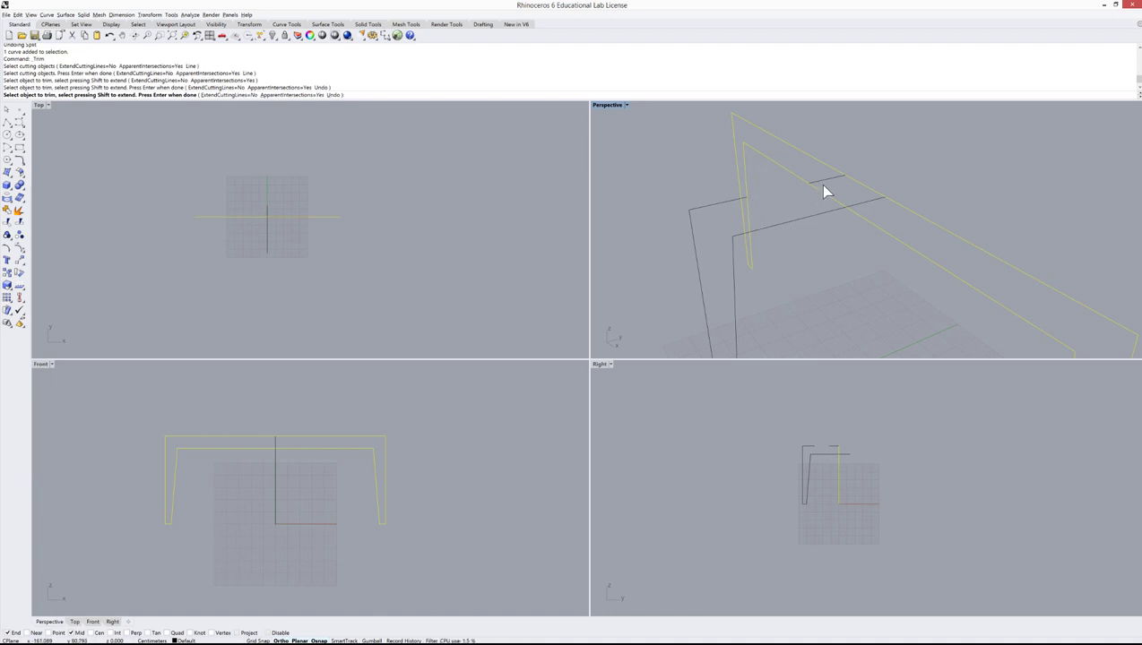
{"action": "key", "text": "ctrl+z"}
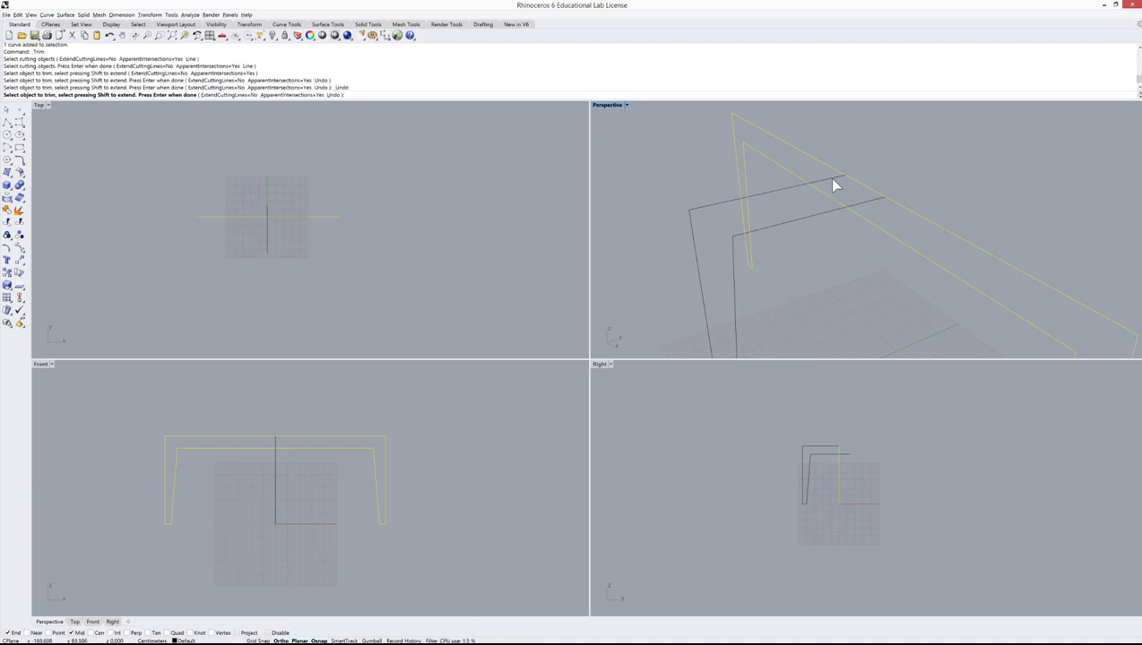
{"action": "left_click", "coordinate": [876, 212]}
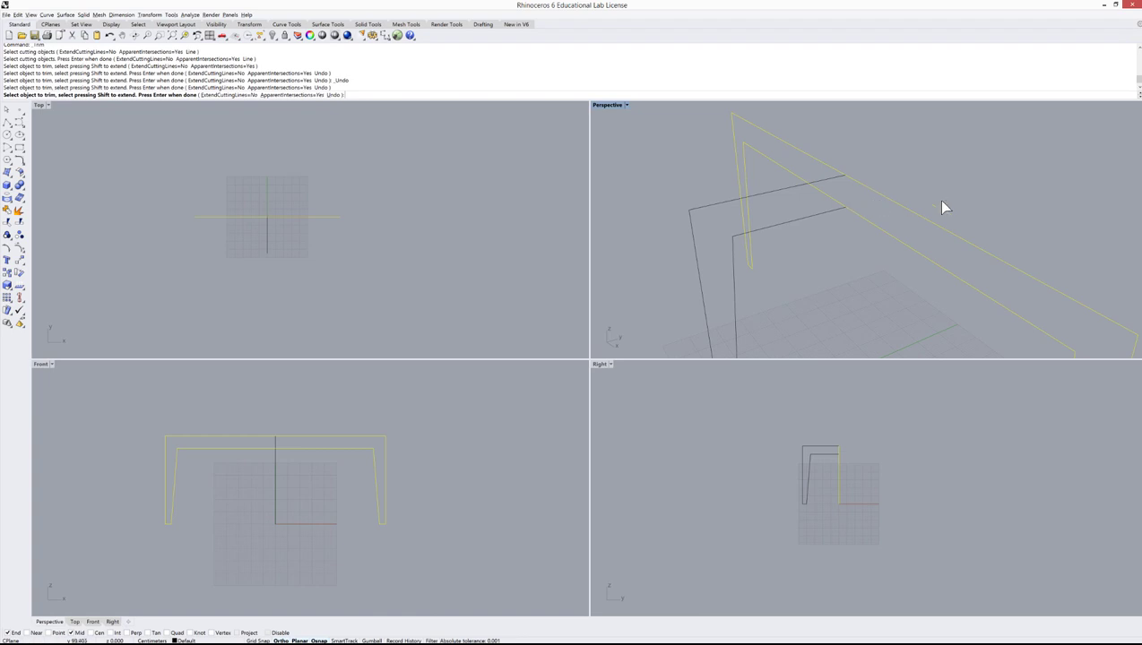
{"action": "mouse_move", "coordinate": [943, 208]}
{"action": "right_mouse_down"}
{"action": "mouse_move", "coordinate": [910, 199]}
{"action": "mouse_move", "coordinate": [895, 171]}
{"action": "mouse_move", "coordinate": [936, 171]}
{"action": "mouse_move", "coordinate": [951, 198]}
{"action": "mouse_move", "coordinate": [933, 203]}
{"action": "mouse_move", "coordinate": [947, 210]}
{"action": "right_mouse_up"}
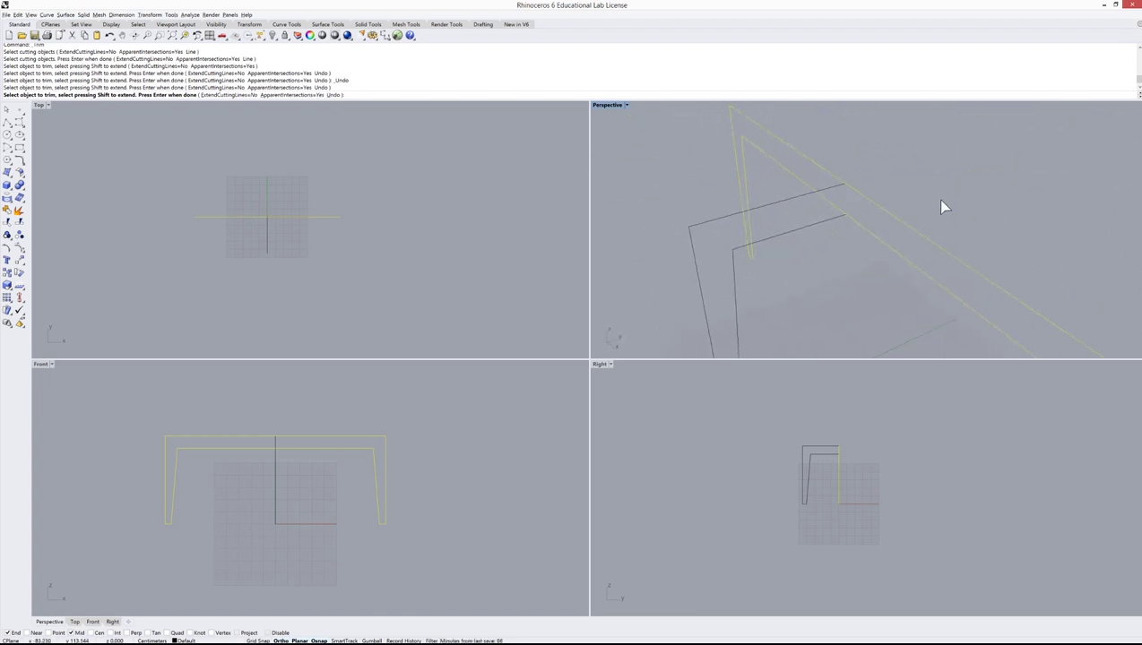
{"action": "key", "text": "Return"}
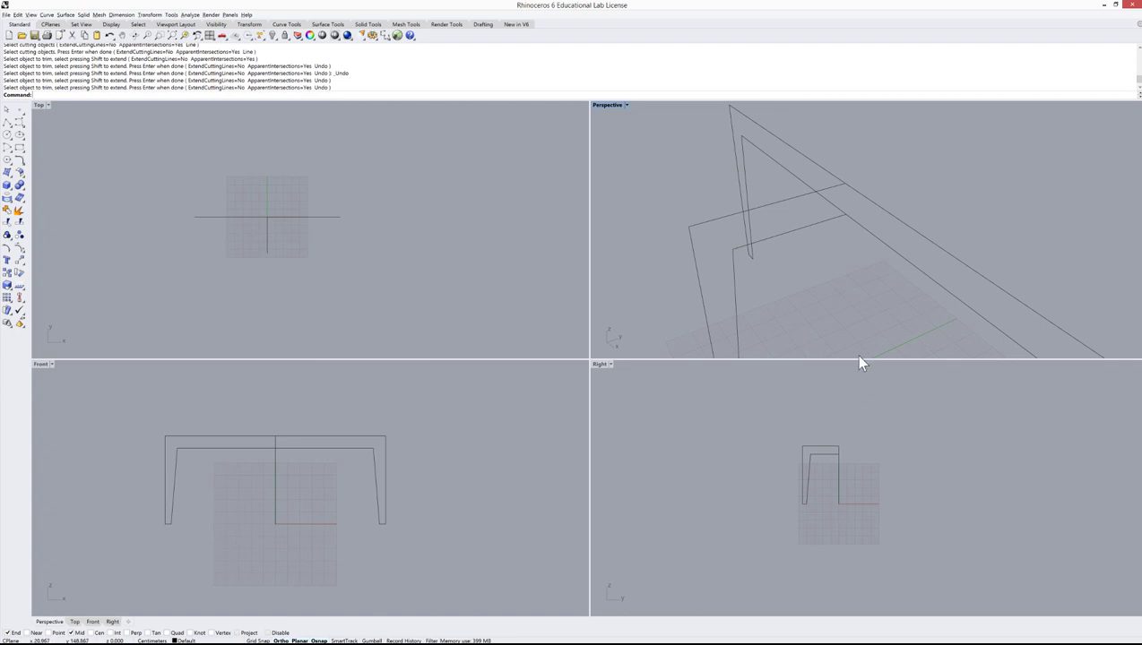
Step: Mirror a copy of the trimmed crosswise half-profile about the vertical line through its cut ends in the Right view
{"action": "left_click", "coordinate": [827, 448]}
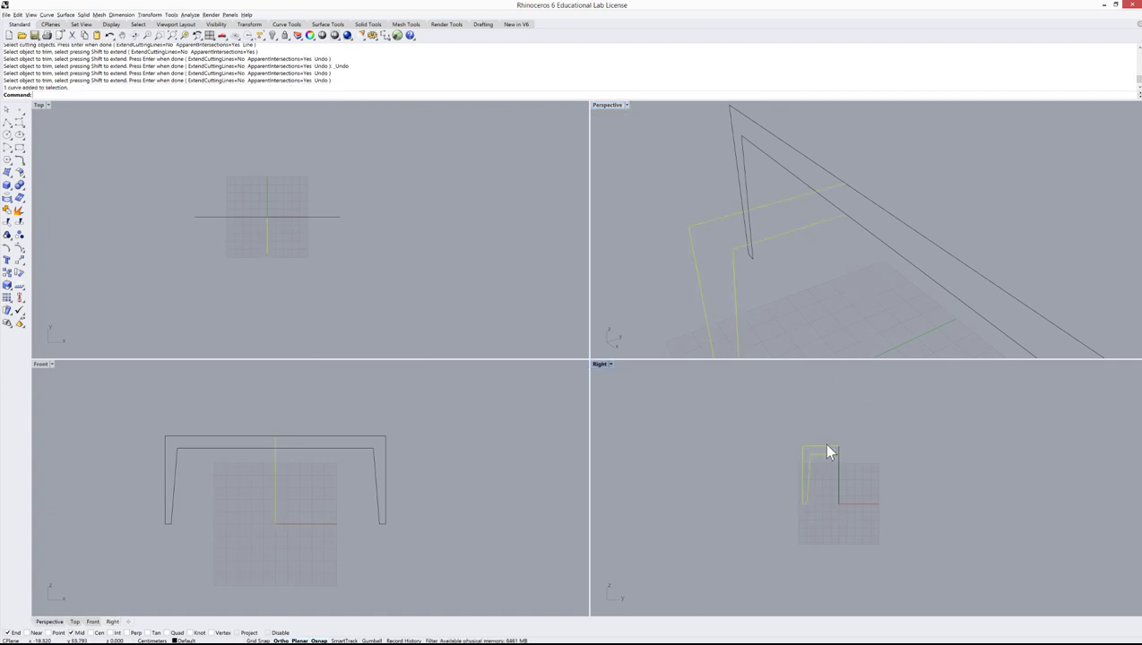
{"action": "scroll", "coordinate": [833, 462], "scroll_direction": "up", "scroll_amount": 5}
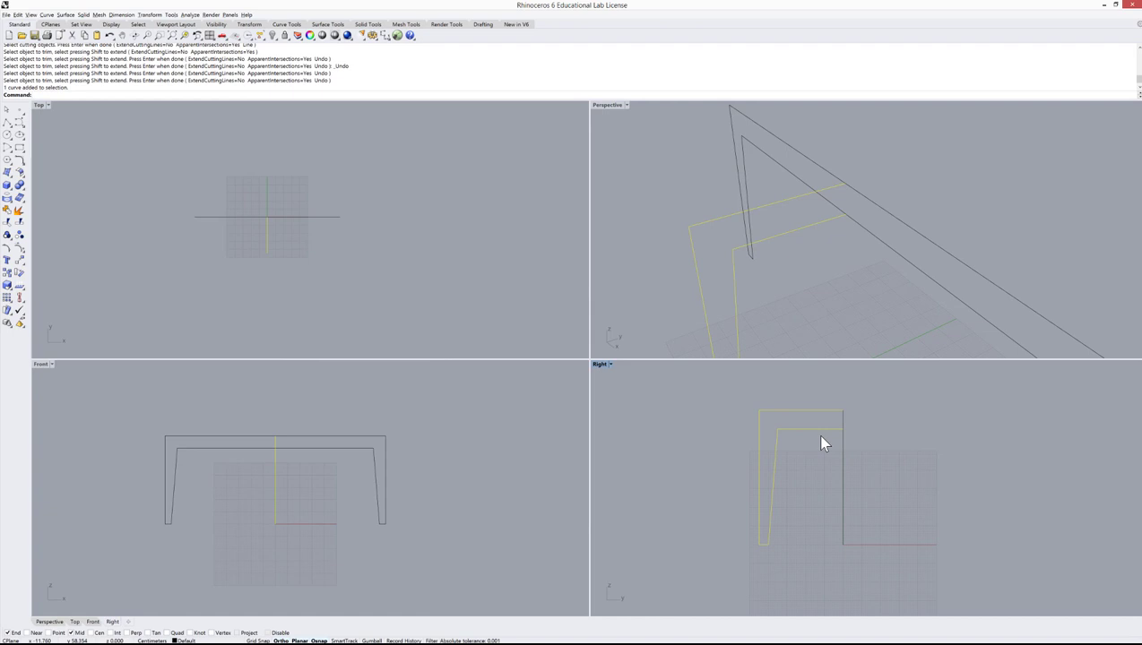
{"action": "type", "text": "mirror"}
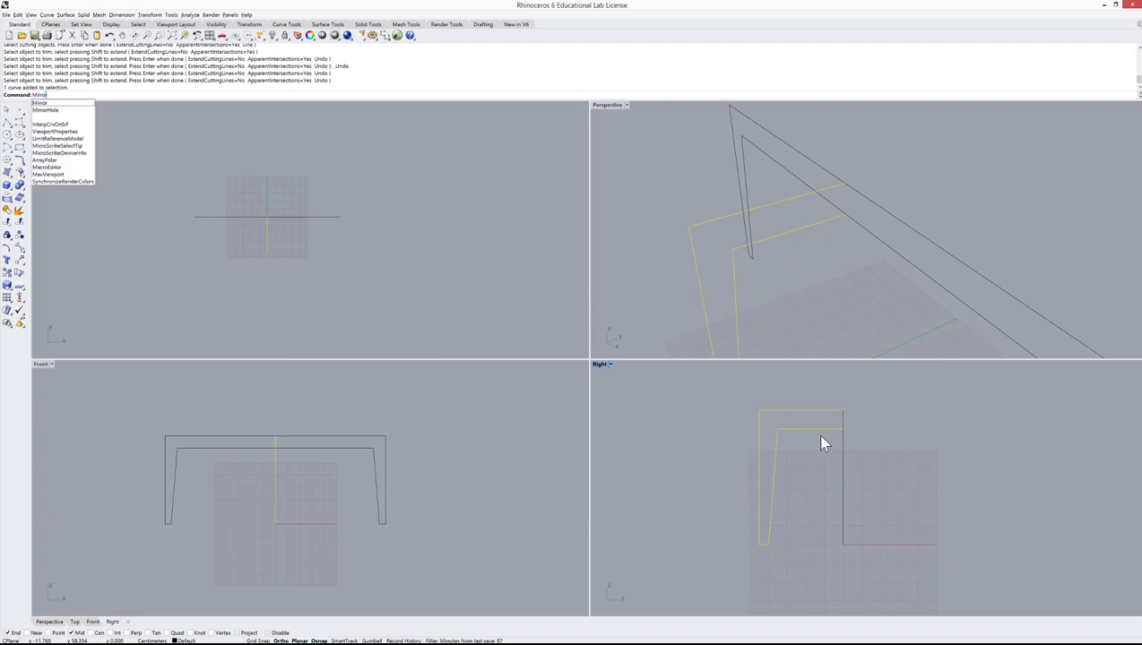
{"action": "key", "text": "Return"}
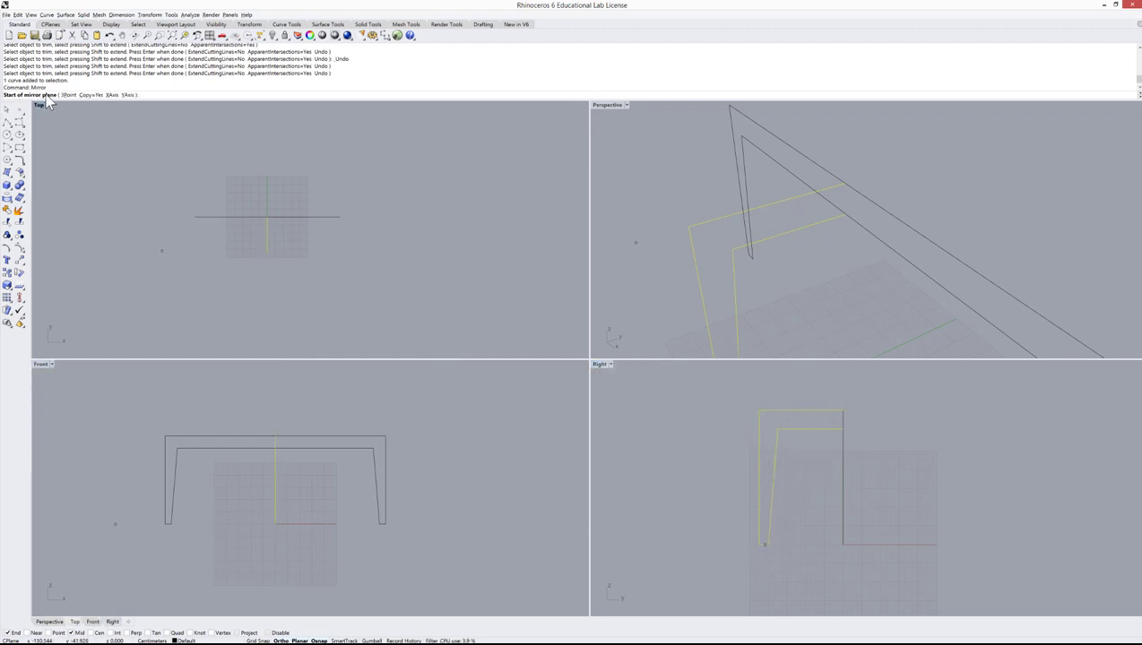
{"action": "left_click", "coordinate": [842, 411]}
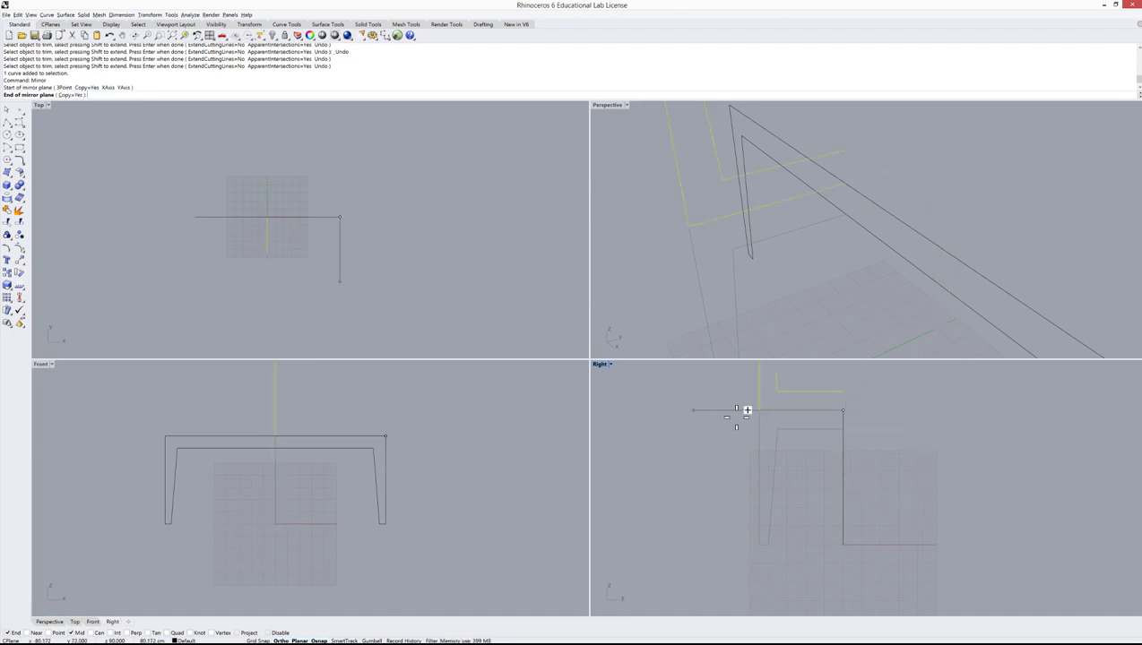
{"action": "left_click", "coordinate": [842, 380]}
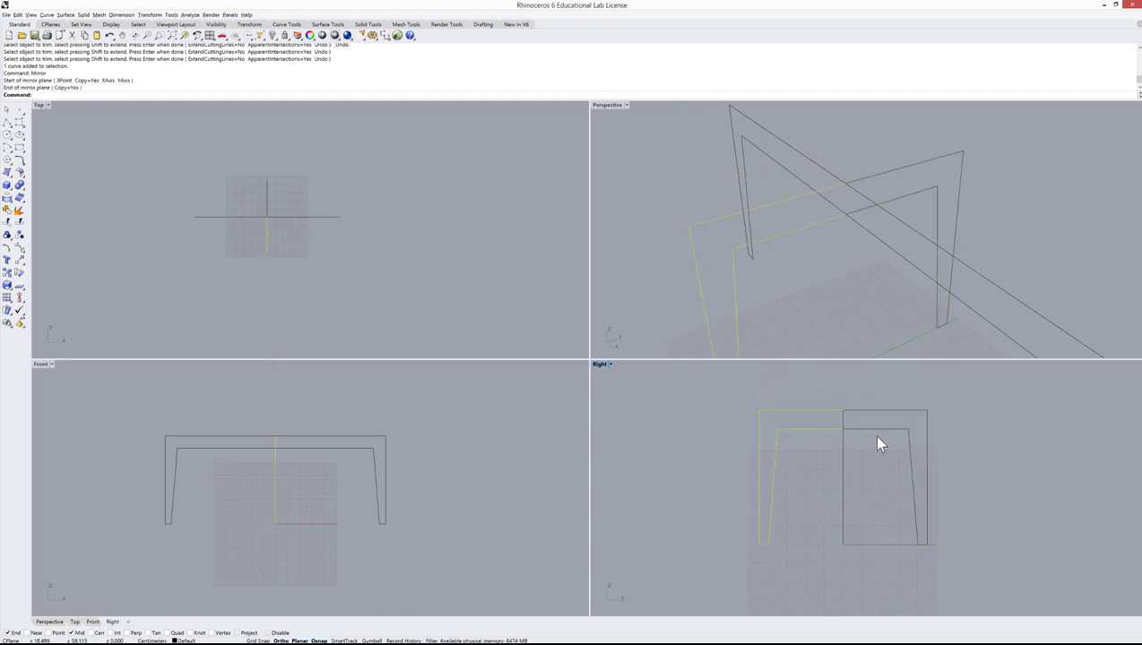
Step: Join the trimmed half and its mirrored copy into one closed crosswise profile, and clear the selection
{"action": "left_click", "coordinate": [886, 411]}
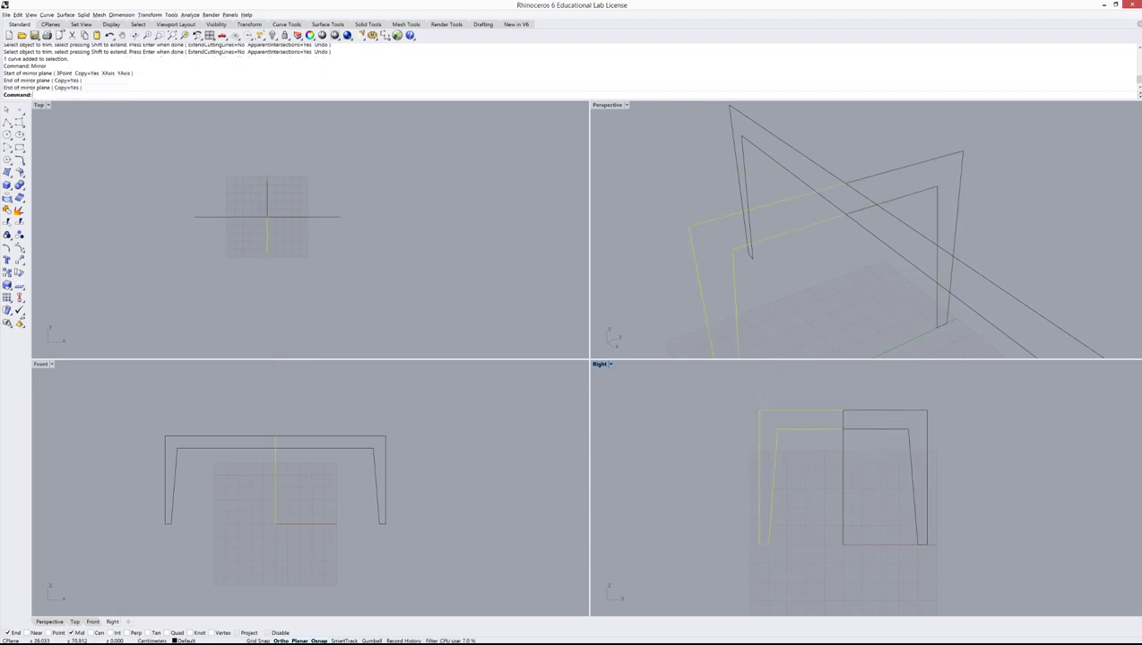
{"action": "left_click", "coordinate": [817, 410]}
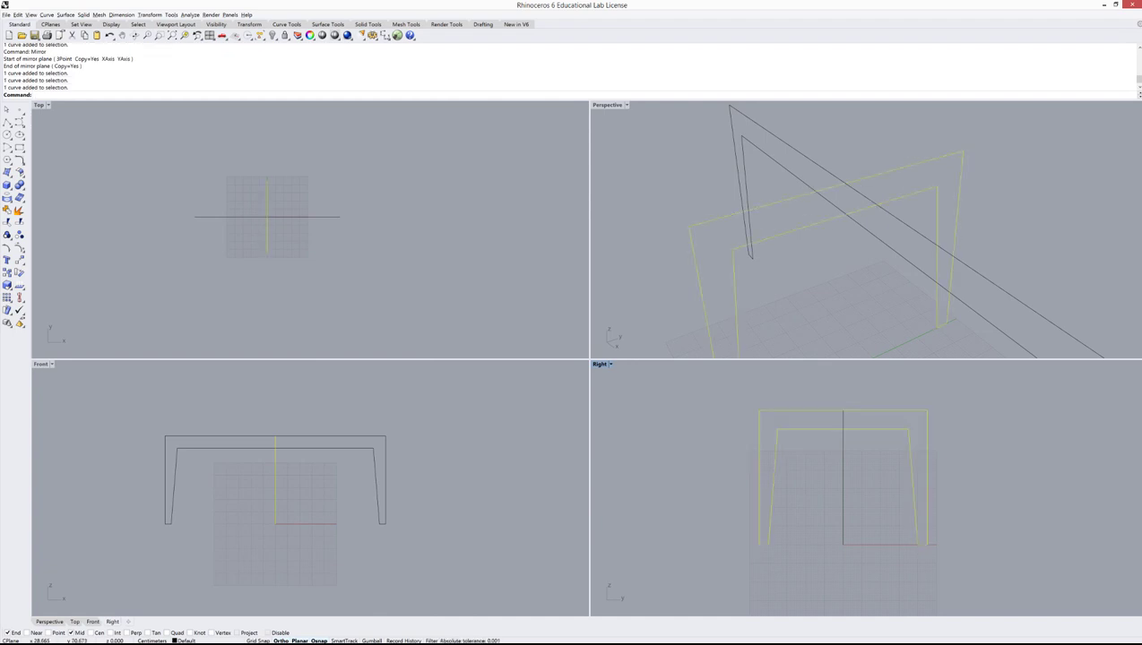
{"action": "key", "text": "Return"}
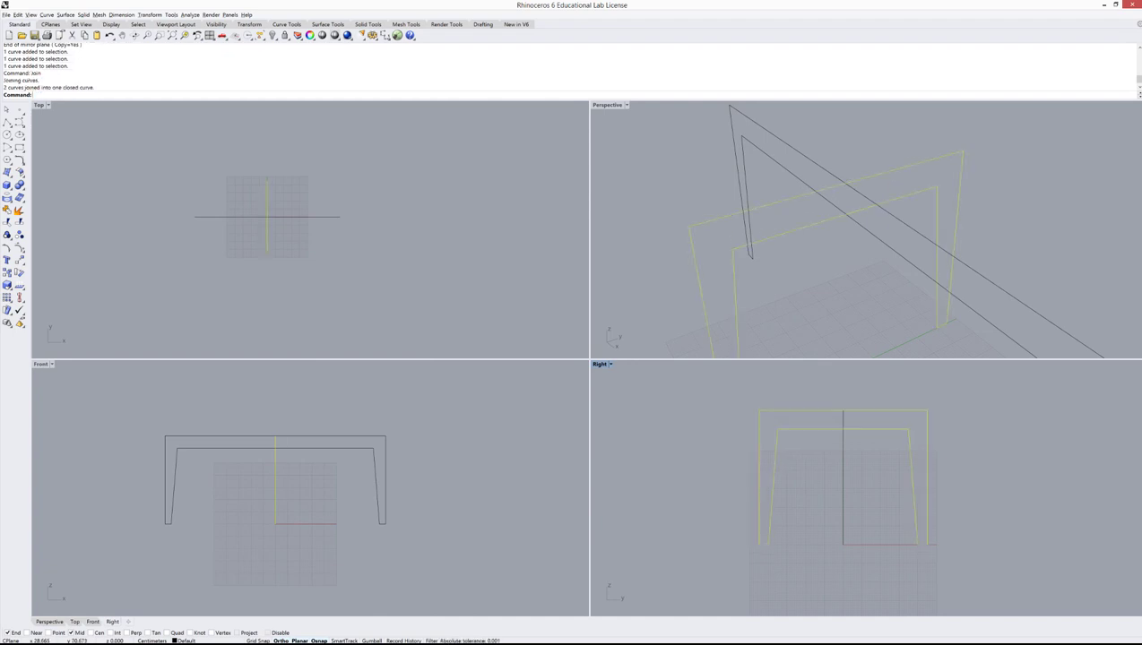
{"action": "left_click", "coordinate": [1000, 207]}
Step: Fillet the long profile's inner corner at the leg on the positive X side with a 5 cm radius, keeping Trim on
{"action": "right_click_drag", "start_coordinate": [1000, 207], "coordinate": [849, 233]}
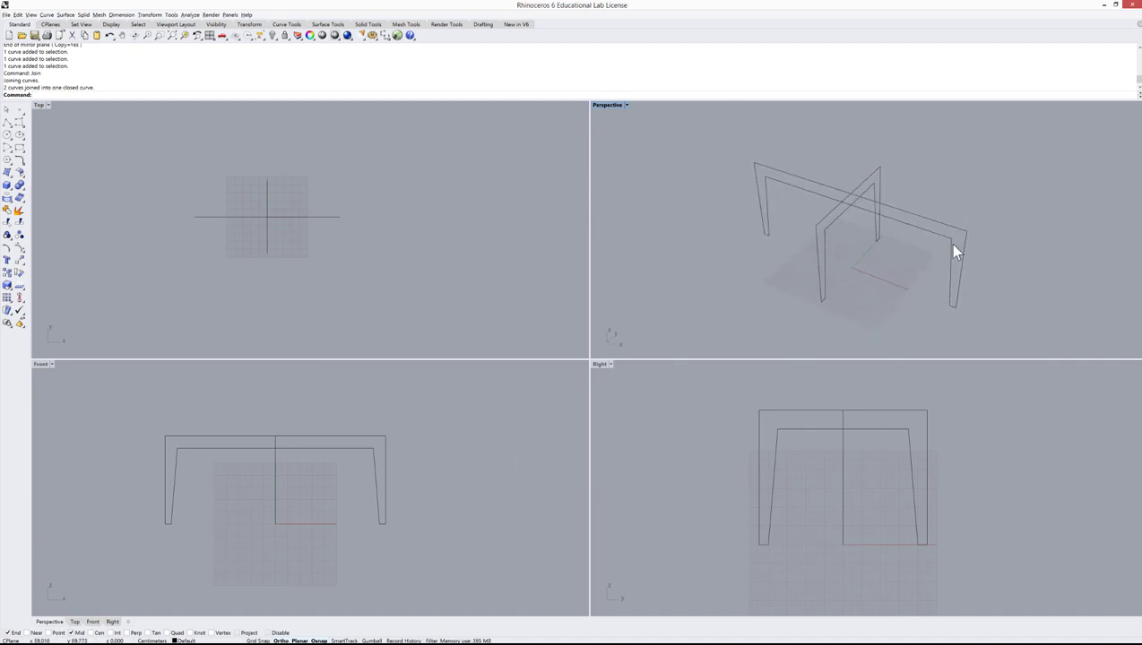
{"action": "scroll", "coordinate": [956, 248], "scroll_direction": "up", "scroll_amount": 3}
{"action": "scroll", "coordinate": [953, 243], "scroll_direction": "up", "scroll_amount": 5}
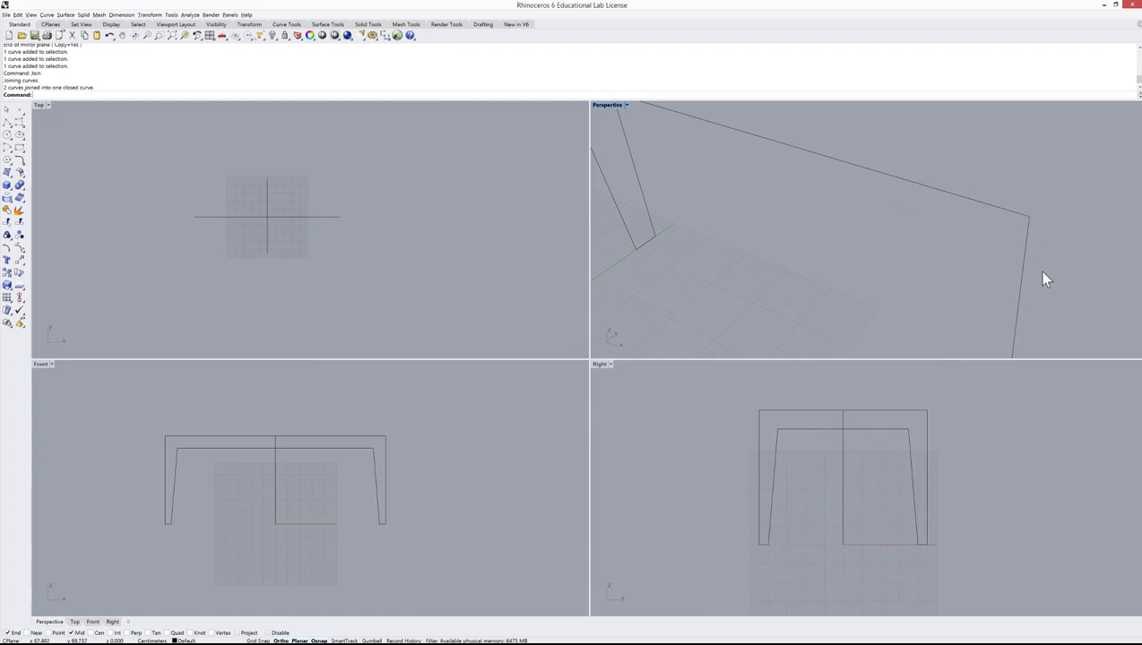
{"action": "scroll", "coordinate": [1004, 196], "scroll_direction": "down", "scroll_amount": 5}
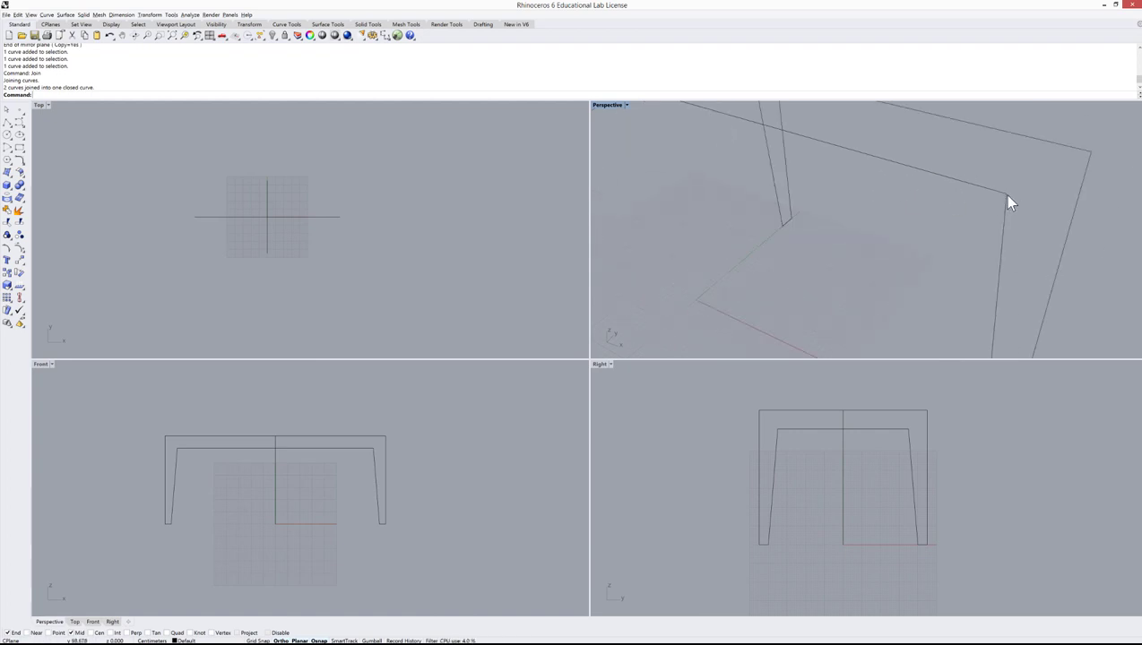
{"action": "scroll", "coordinate": [1005, 200], "scroll_direction": "up", "scroll_amount": 3}
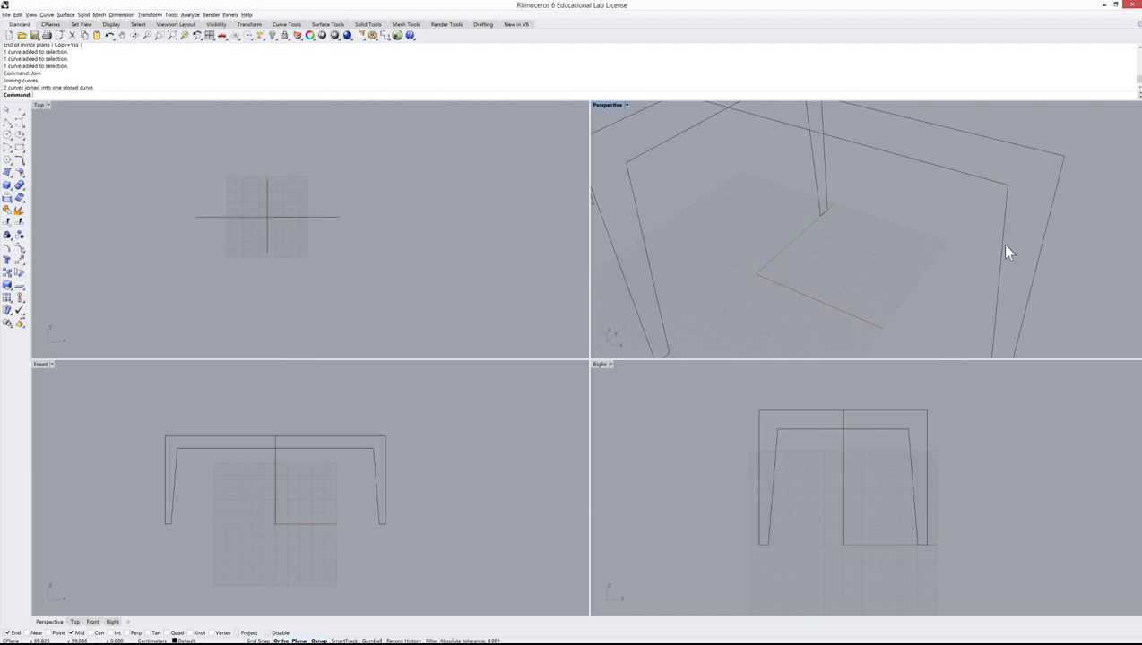
{"action": "type", "text": "Fillet"}
{"action": "key", "text": "Return"}
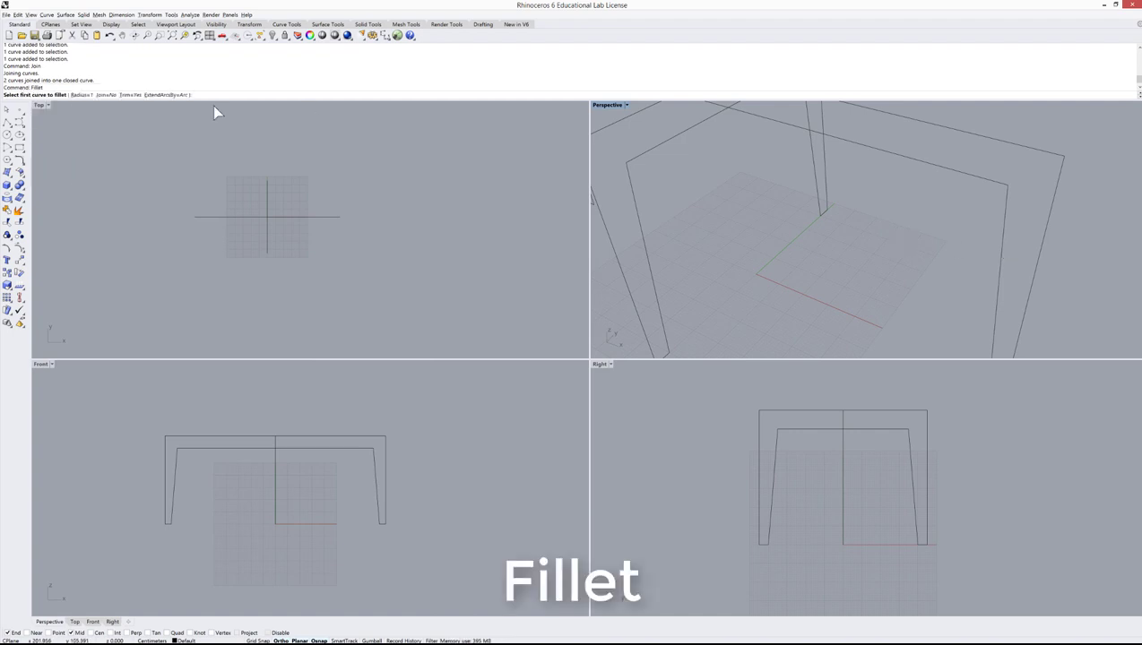
{"action": "left_click", "coordinate": [82, 95]}
{"action": "left_click", "coordinate": [81, 94]}
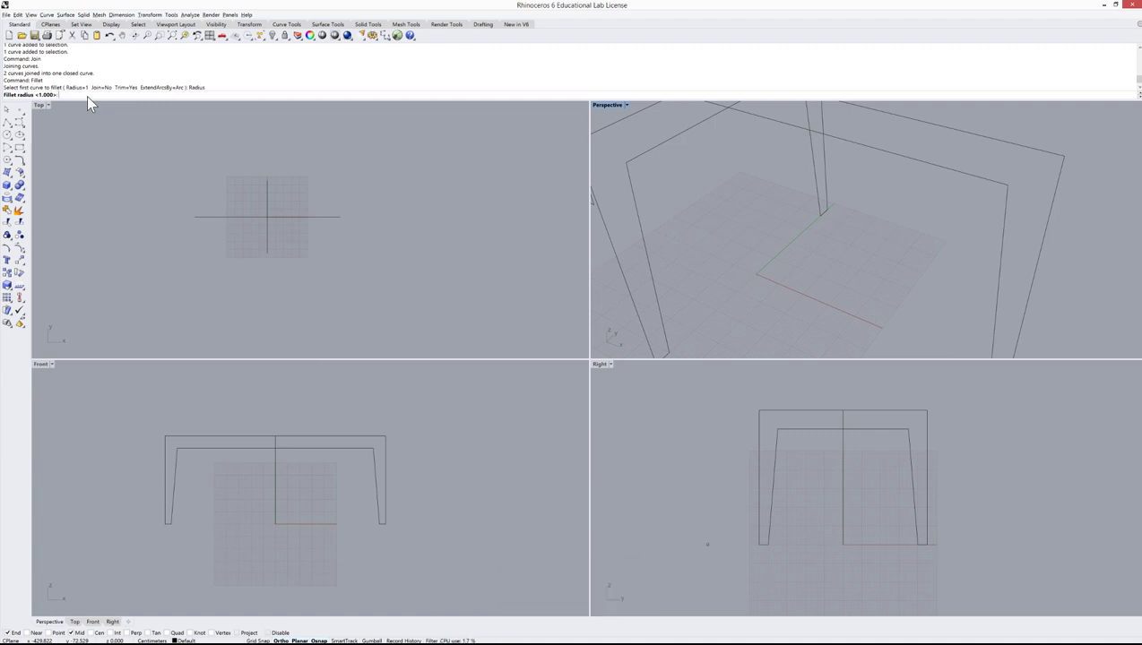
{"action": "type", "text": "5"}
{"action": "key", "text": "Return"}
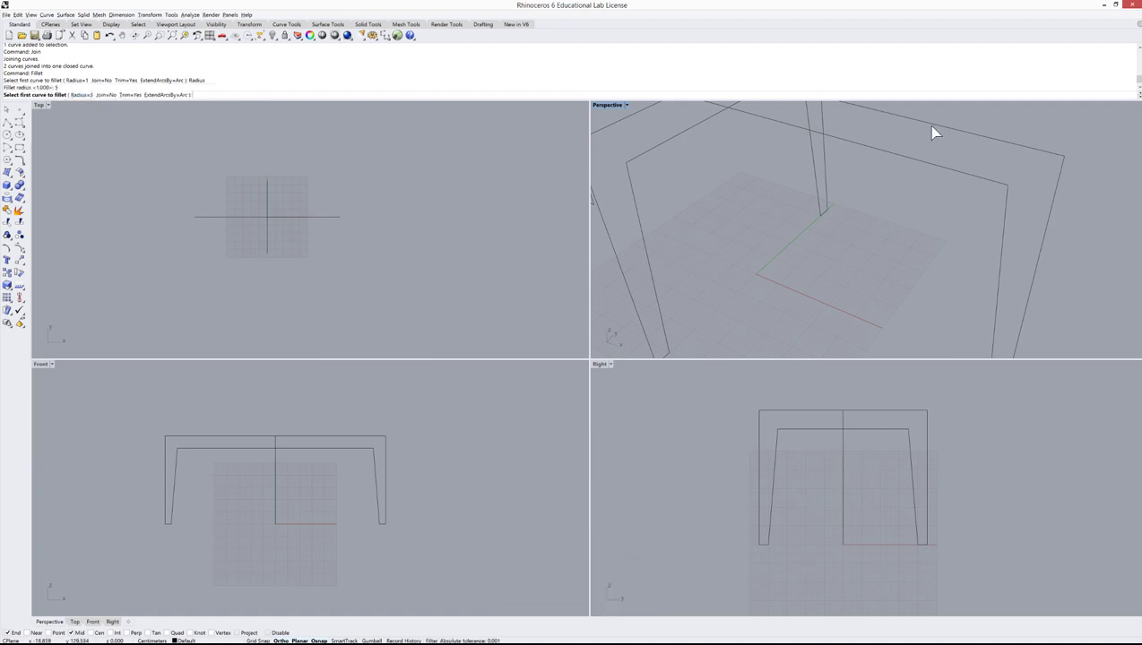
{"action": "left_click", "coordinate": [995, 185]}
{"action": "left_click", "coordinate": [1005, 211]}
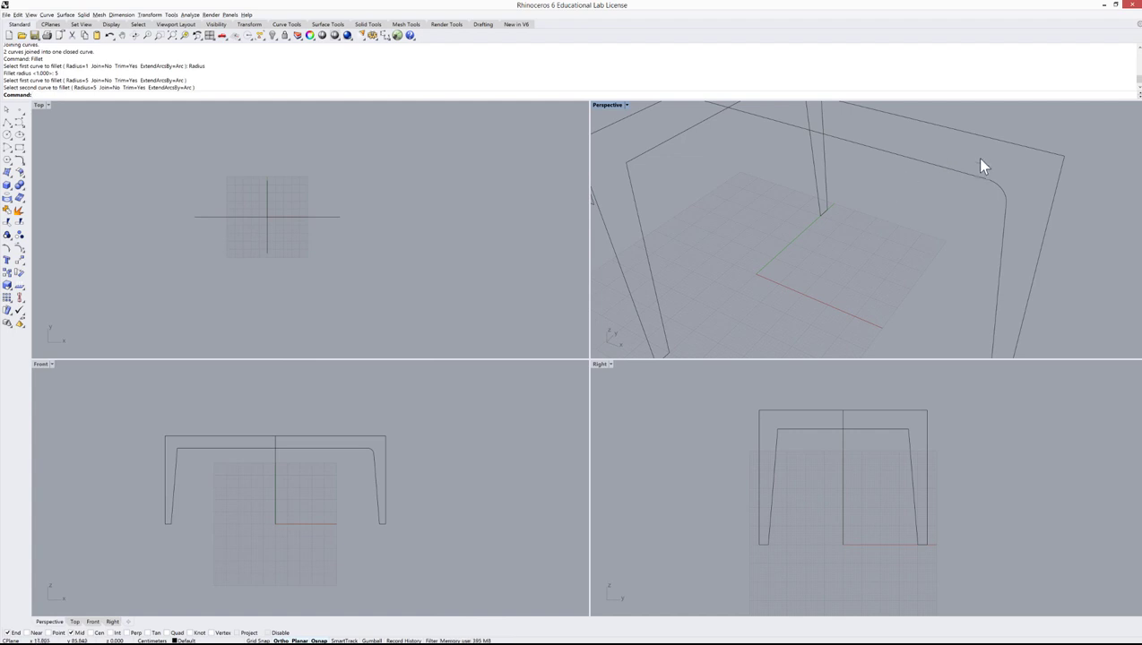
Step: Fillet the long profile's opposite inner corner, at the negative X leg, with the same 5 cm radius
{"action": "scroll", "coordinate": [995, 192], "scroll_direction": "down", "scroll_amount": 5}
{"action": "scroll", "coordinate": [972, 168], "scroll_direction": "up", "scroll_amount": 5}
{"action": "right_click_drag", "start_coordinate": [971, 169], "coordinate": [758, 139]}
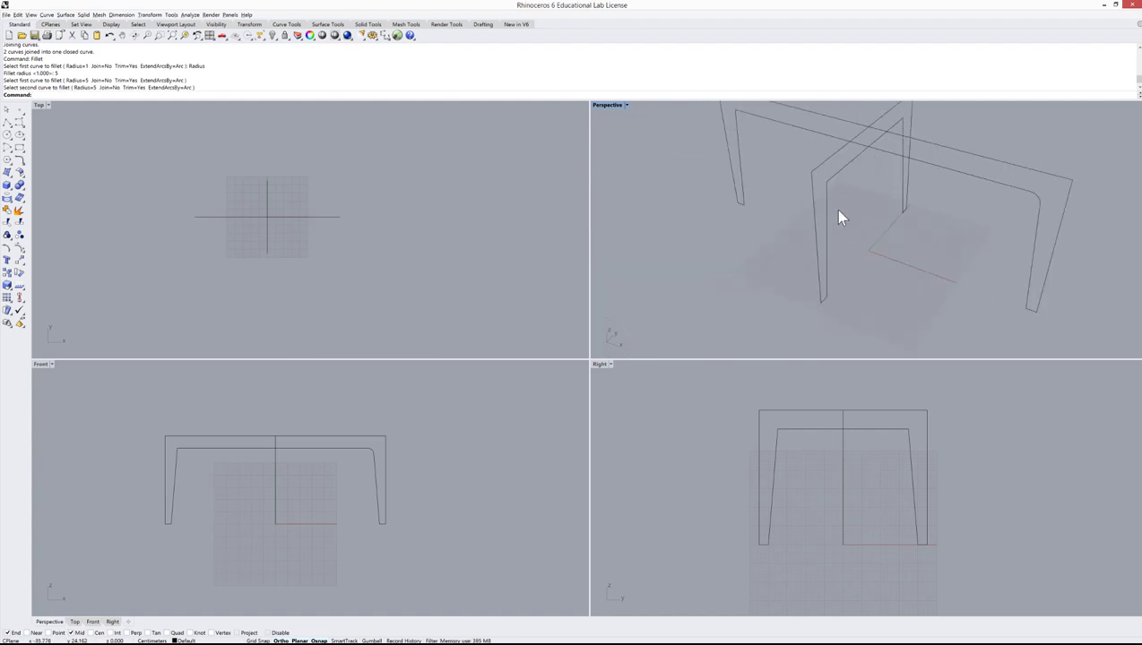
{"action": "right_click_drag", "start_coordinate": [840, 218], "coordinate": [777, 154]}
{"action": "scroll", "coordinate": [784, 156], "scroll_direction": "up", "scroll_amount": 5}
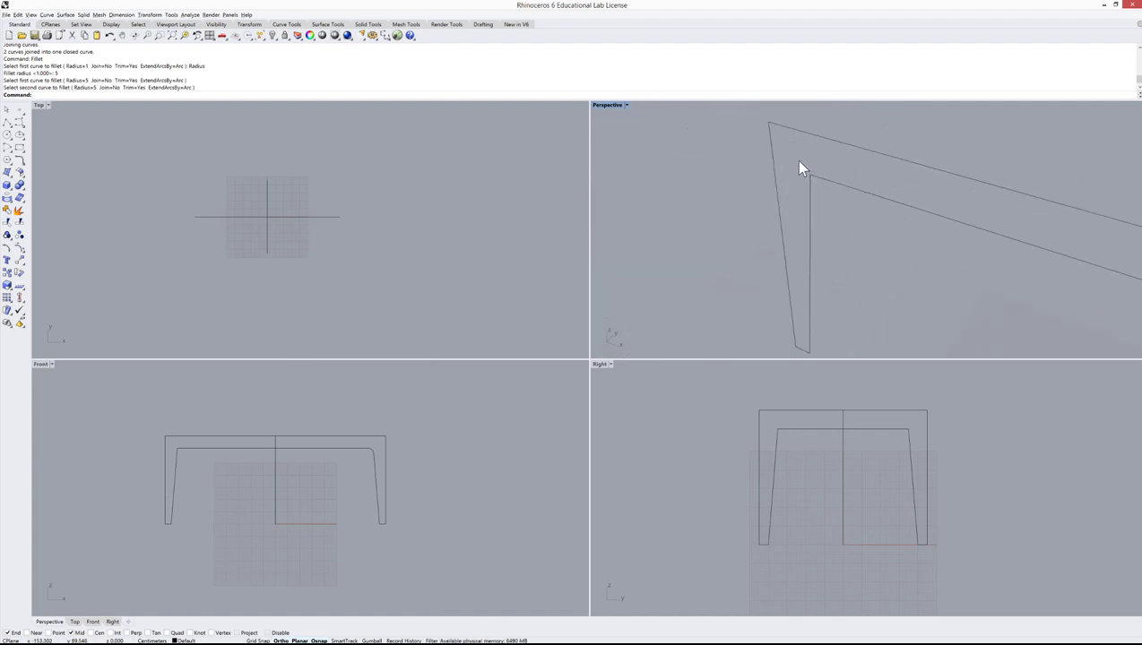
{"action": "key", "text": "Return"}
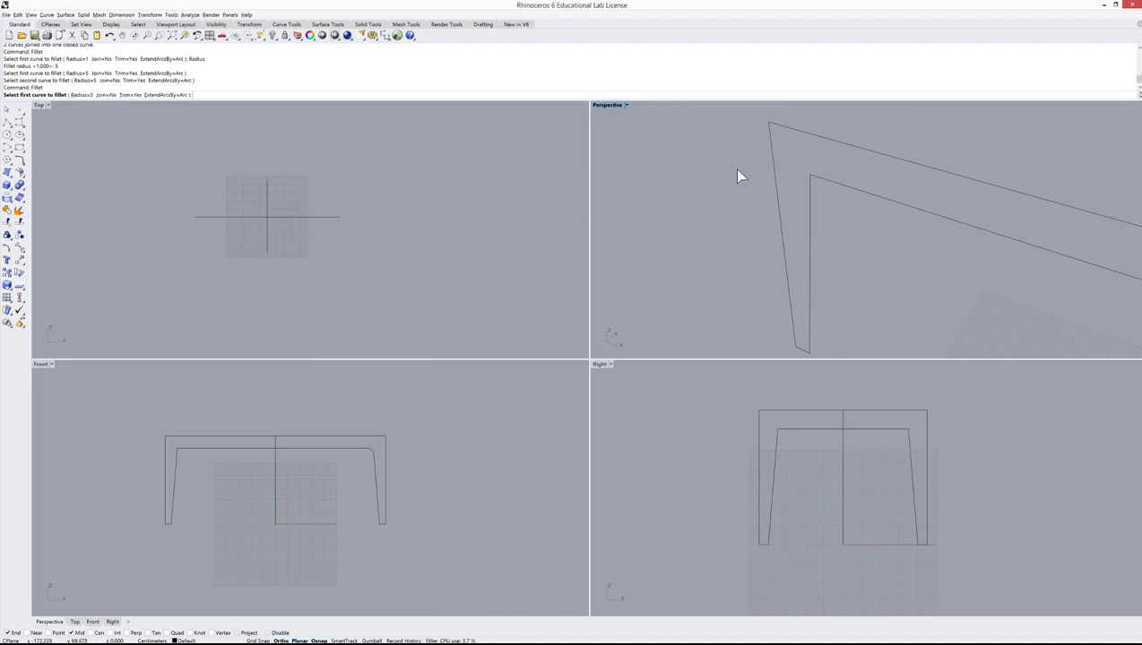
{"action": "left_click", "coordinate": [812, 192]}
{"action": "left_click", "coordinate": [823, 180]}
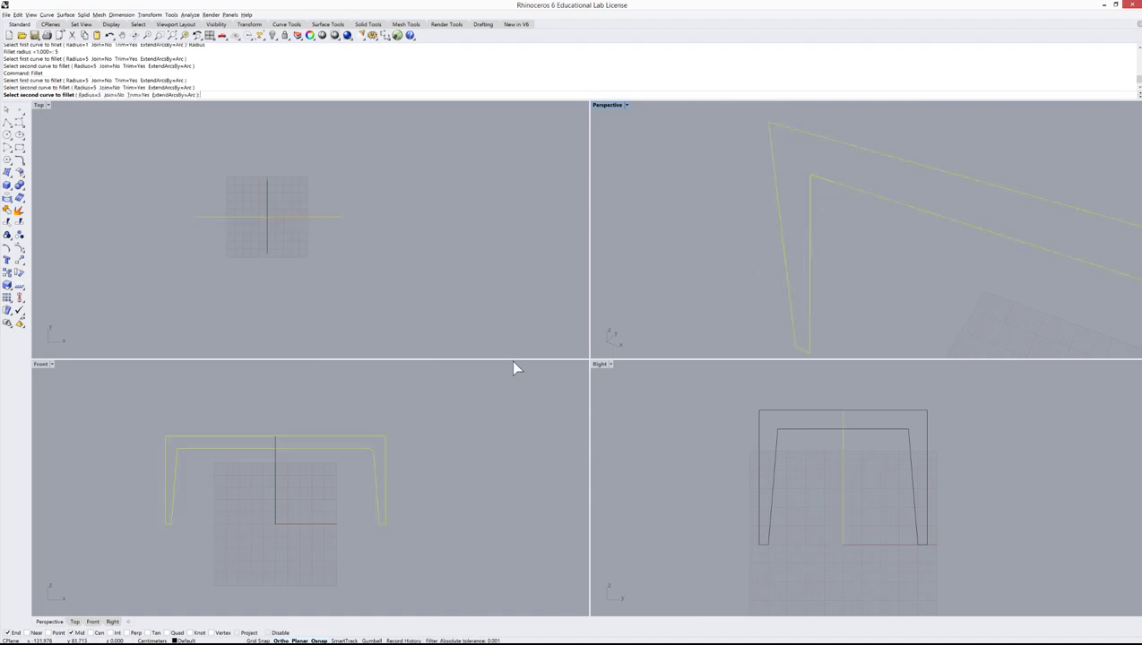
Step: Fillet the crosswise profile's inner corner at the leg on the positive Y side with a 5 cm radius
{"action": "right_click_drag", "start_coordinate": [824, 180], "coordinate": [860, 187]}
{"action": "right_click", "coordinate": [828, 191]}
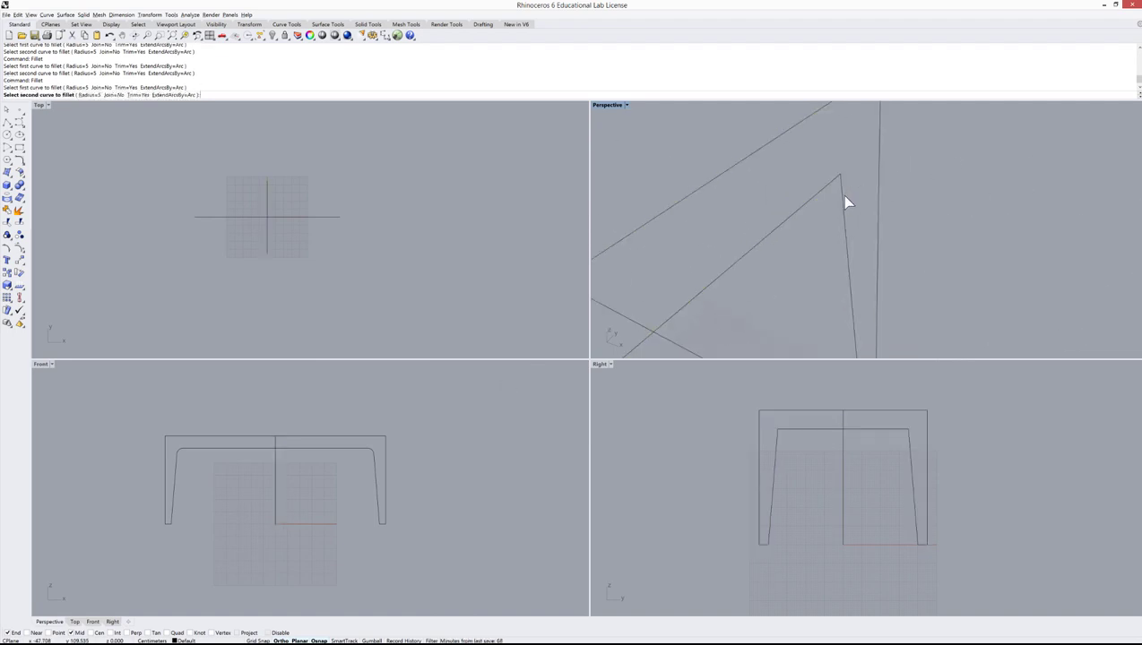
{"action": "left_click", "coordinate": [841, 194]}
{"action": "left_click", "coordinate": [853, 146]}
{"action": "right_click_drag", "start_coordinate": [853, 146], "coordinate": [817, 186]}
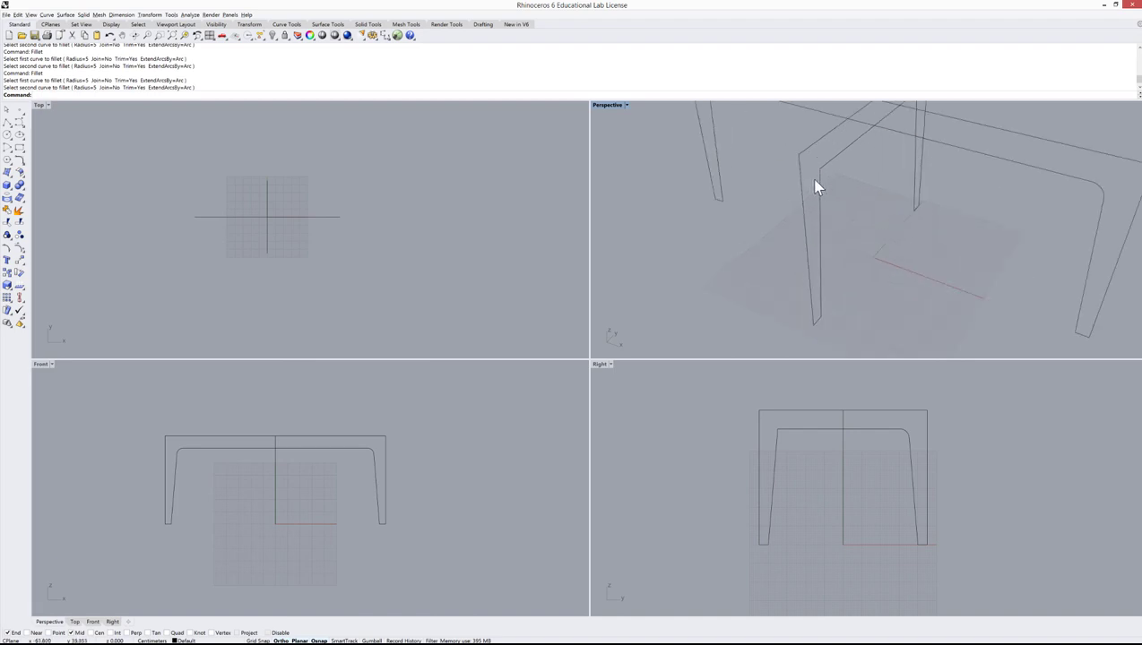
Step: Fillet the crosswise profile's remaining inner corner, at the leg on the negative Y side, with a 5 cm radius
{"action": "left_click", "coordinate": [825, 173]}
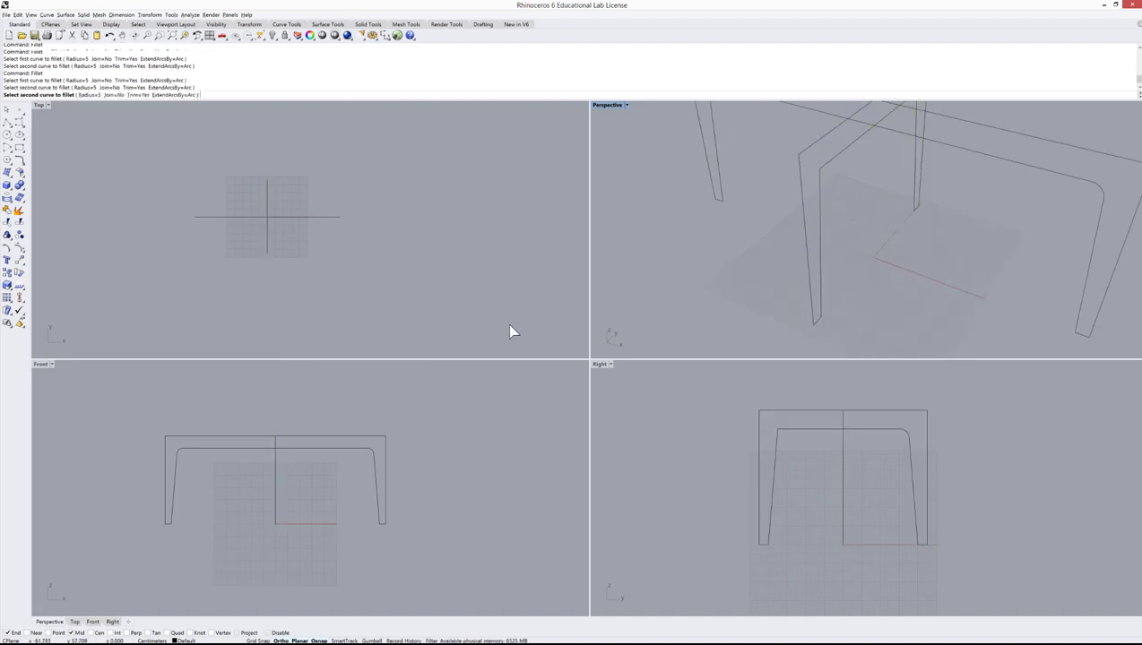
{"action": "right_click_drag", "start_coordinate": [760, 203], "coordinate": [721, 459]}
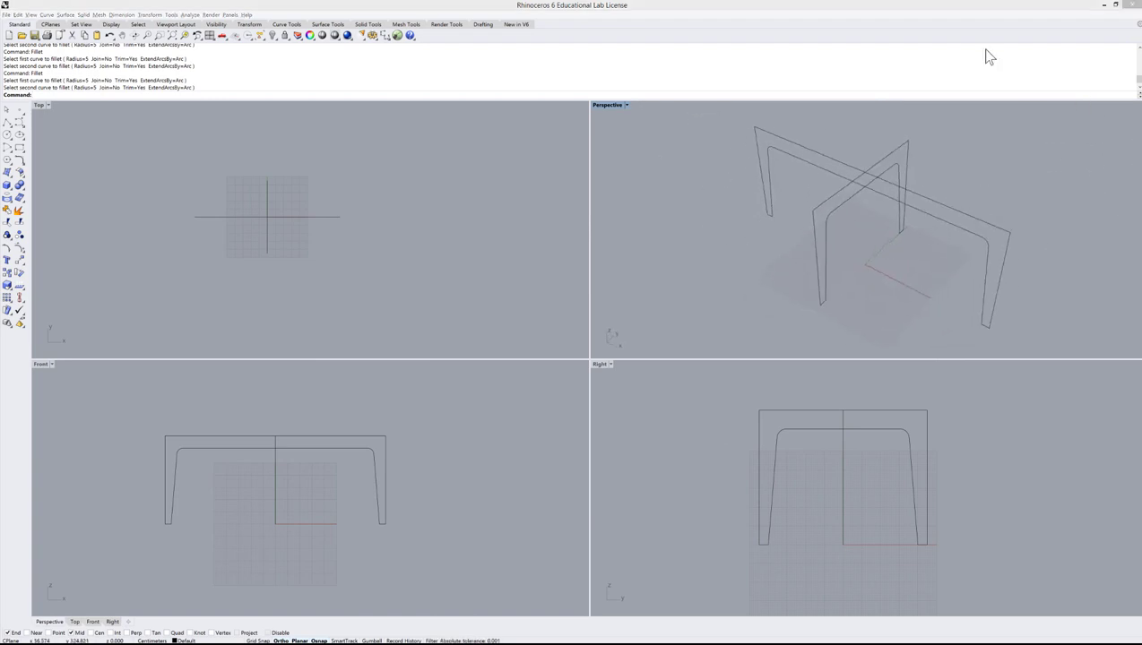
{"action": "mouse_move", "coordinate": [877, 201]}
{"action": "right_mouse_down"}
{"action": "mouse_move", "coordinate": [910, 145]}
{"action": "mouse_move", "coordinate": [948, 168]}
{"action": "mouse_move", "coordinate": [902, 199]}
{"action": "mouse_move", "coordinate": [868, 190]}
{"action": "right_mouse_up"}
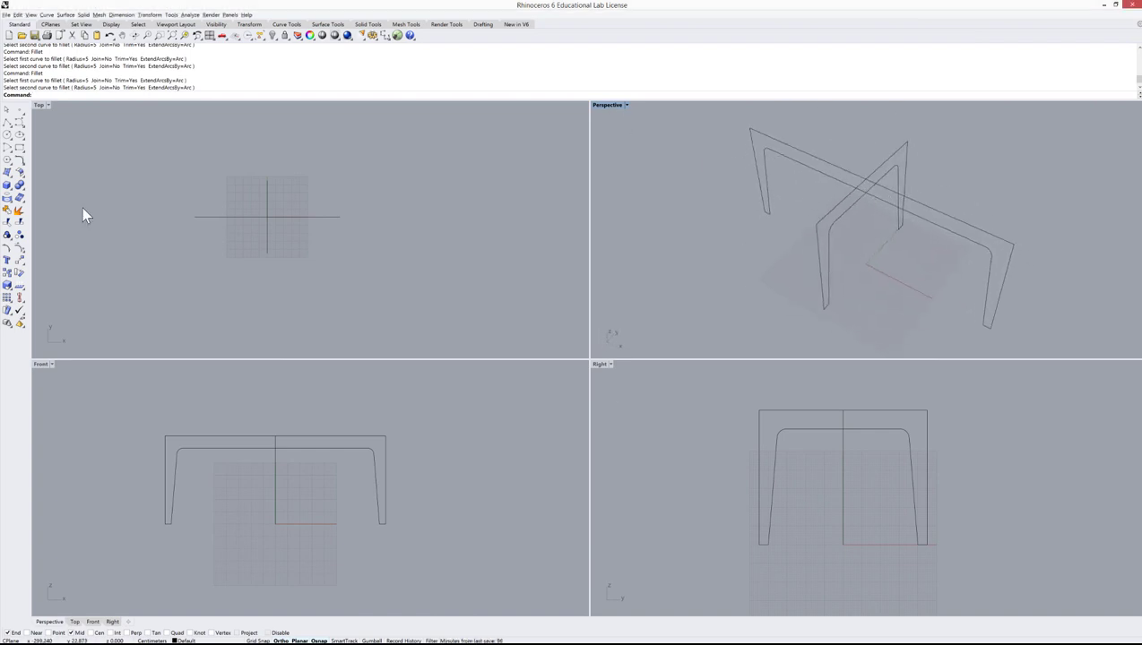
Step: Maximize the Perspective viewport with both table profiles in view and bring up the layer list
{"action": "double_click", "coordinate": [613, 105]}
{"action": "scroll", "coordinate": [619, 260], "scroll_direction": "down", "scroll_amount": 3}
{"action": "right_click_drag", "start_coordinate": [541, 285], "coordinate": [555, 260]}
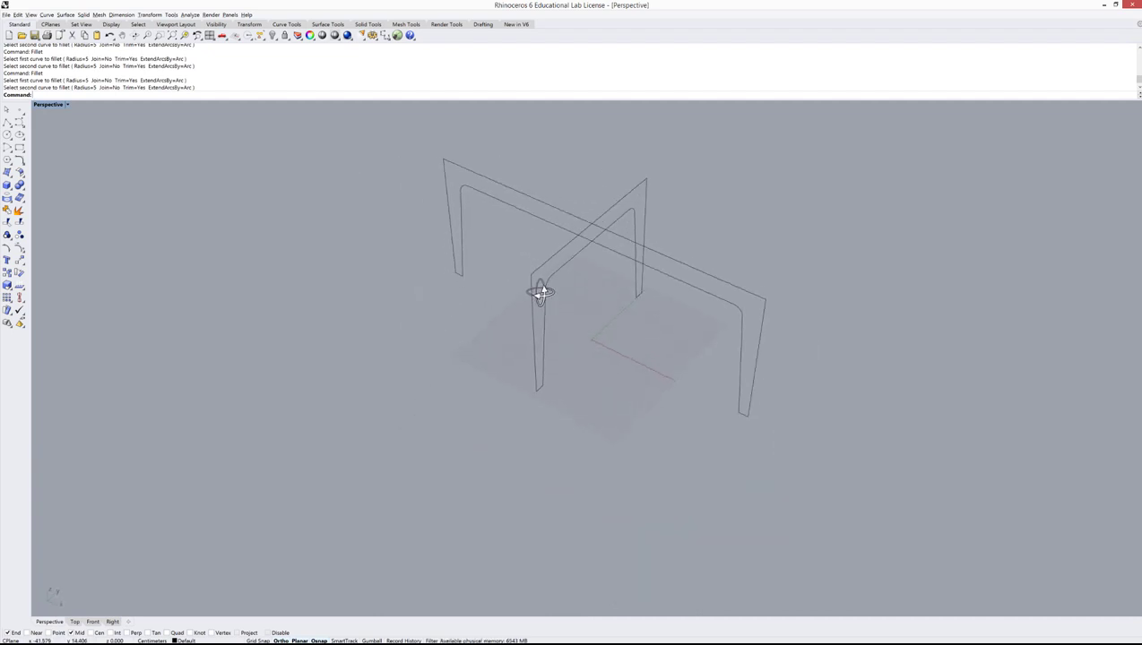
{"action": "scroll", "coordinate": [578, 189], "scroll_direction": "up", "scroll_amount": 2}
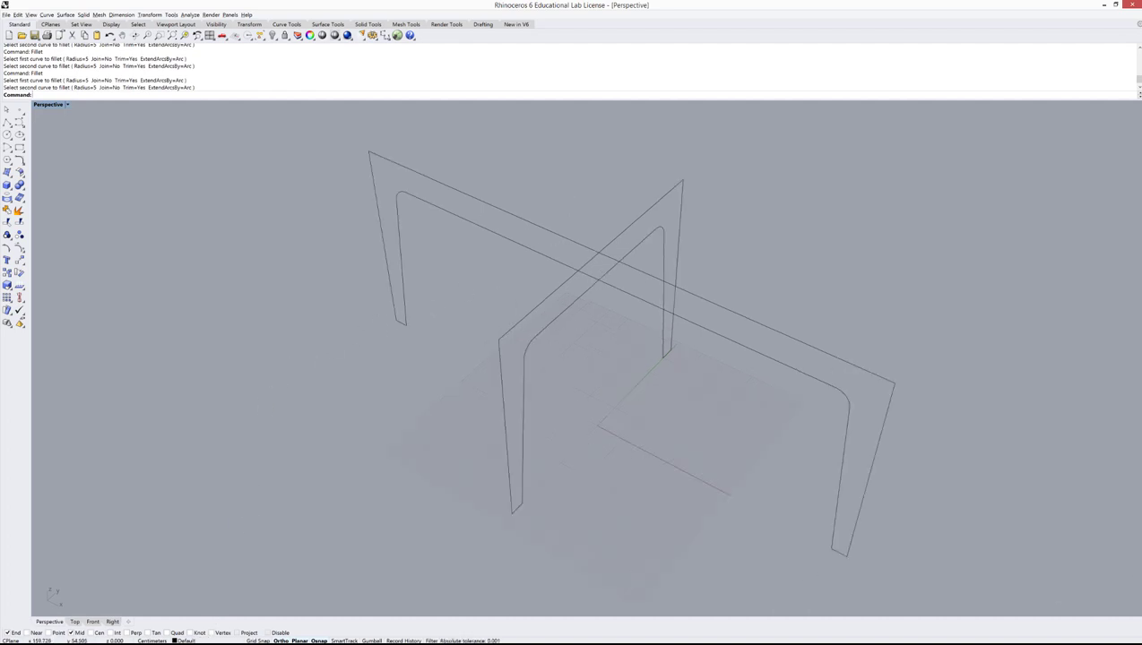
{"action": "left_click_drag", "start_coordinate": [1021, 212], "coordinate": [1066, 319]}
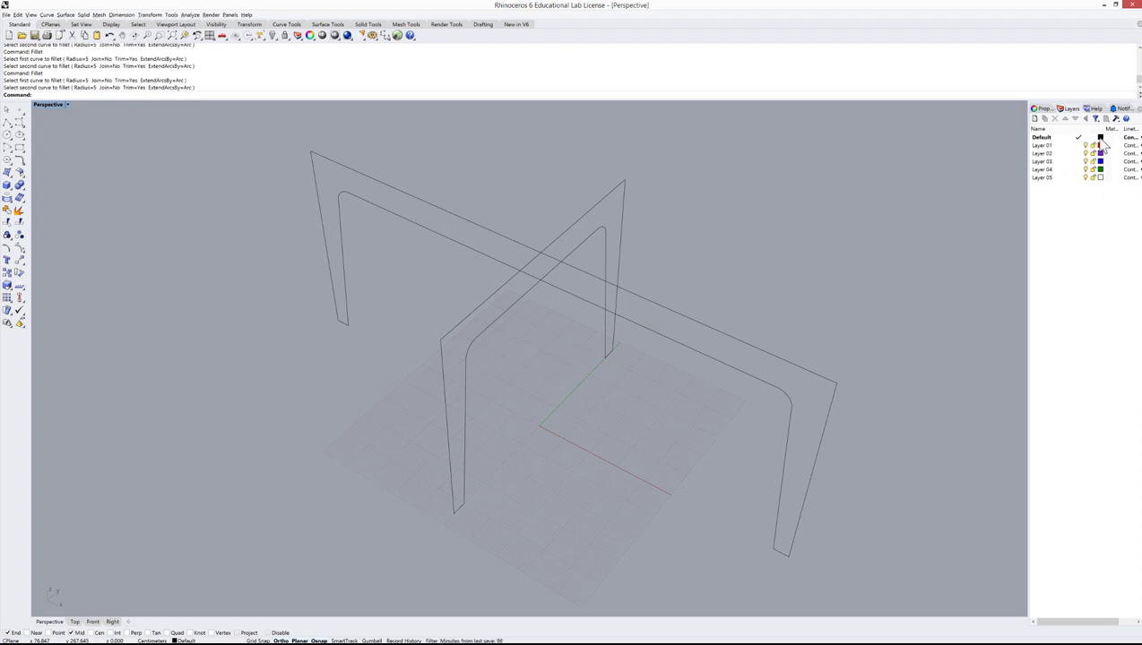
Step: Make Layer 01 the current layer and rename it Solids, and rename the Default layer Curves
{"action": "left_click", "coordinate": [1078, 145]}
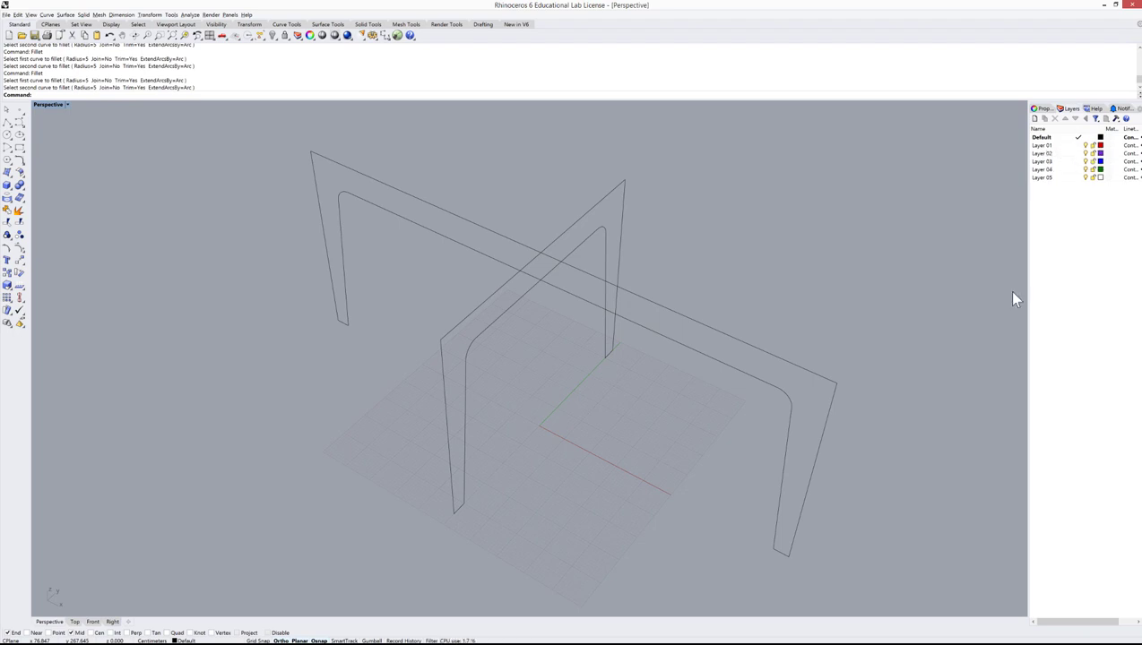
{"action": "left_click", "coordinate": [1044, 137]}
{"action": "left_click", "coordinate": [1044, 138]}
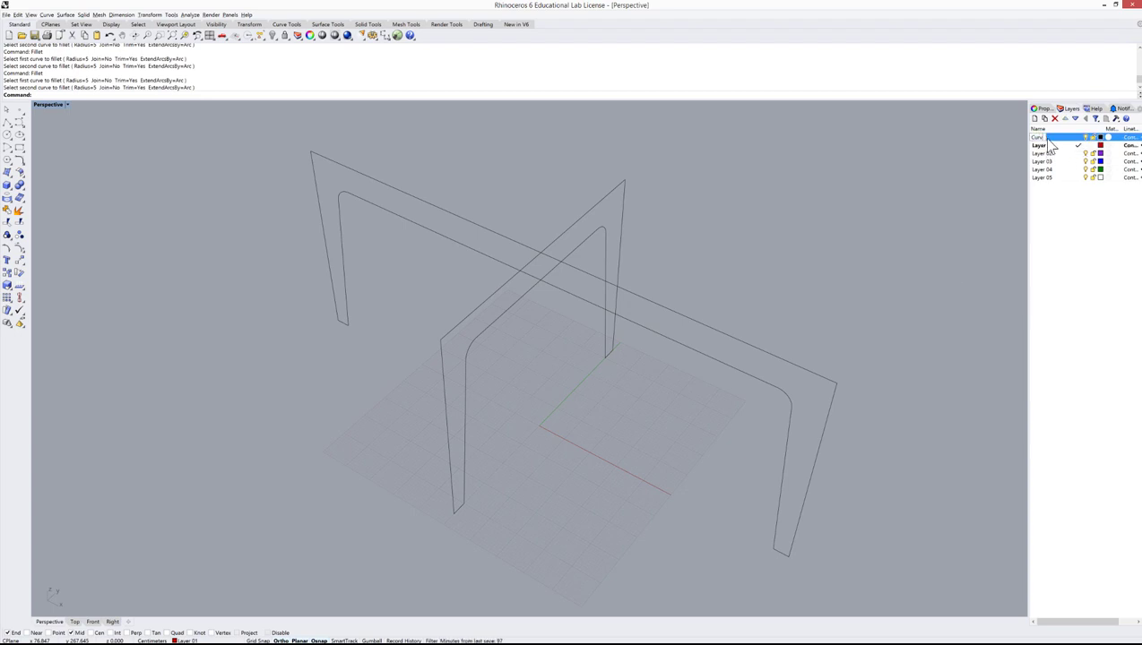
{"action": "type", "text": "Curves"}
{"action": "left_click", "coordinate": [1048, 146]}
{"action": "left_click", "coordinate": [1046, 147]}
{"action": "type", "text": "Solids"}
{"action": "key", "text": "Return"}
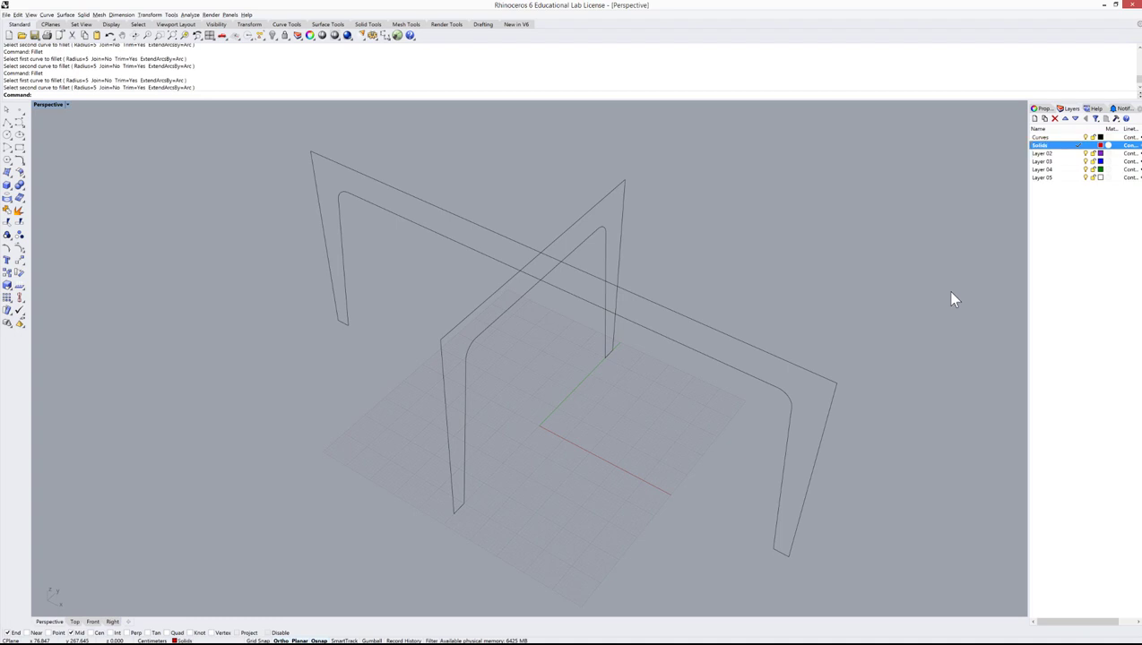
{"action": "key", "text": "Up"}
{"action": "left_click", "coordinate": [1085, 137]}
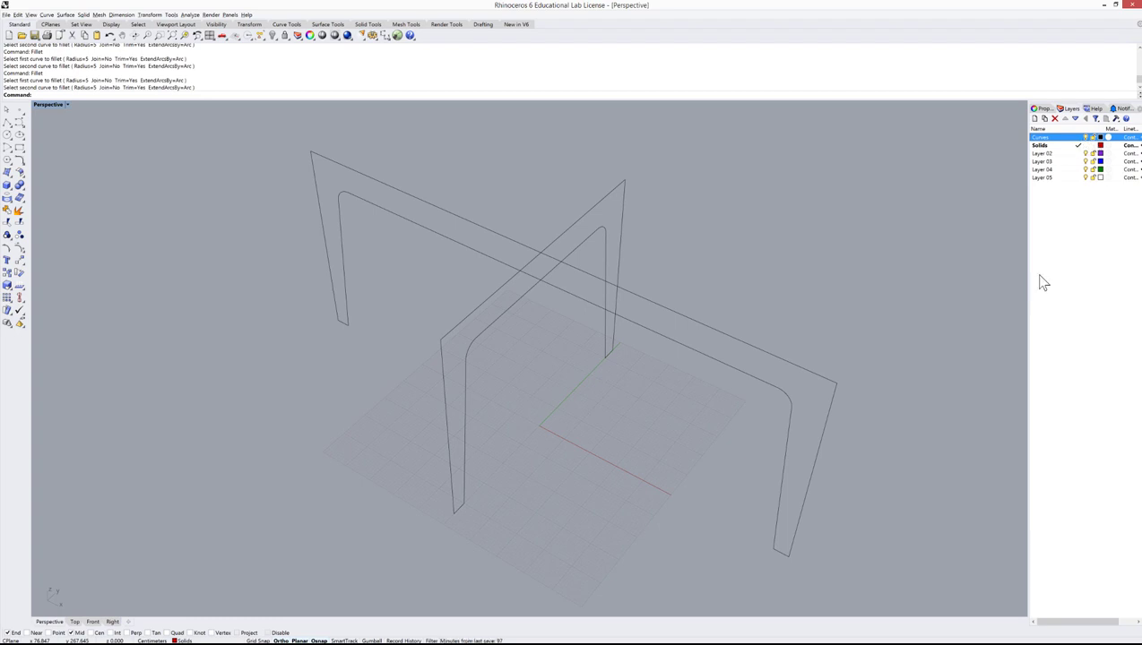
{"action": "left_click_drag", "start_coordinate": [818, 183], "coordinate": [538, 287]}
{"action": "left_click_drag", "start_coordinate": [446, 170], "coordinate": [715, 434]}
Step: Extrude the long table profile 2 cm to one side as a closed solid on the Solids layer
{"action": "type", "text": "extr"}
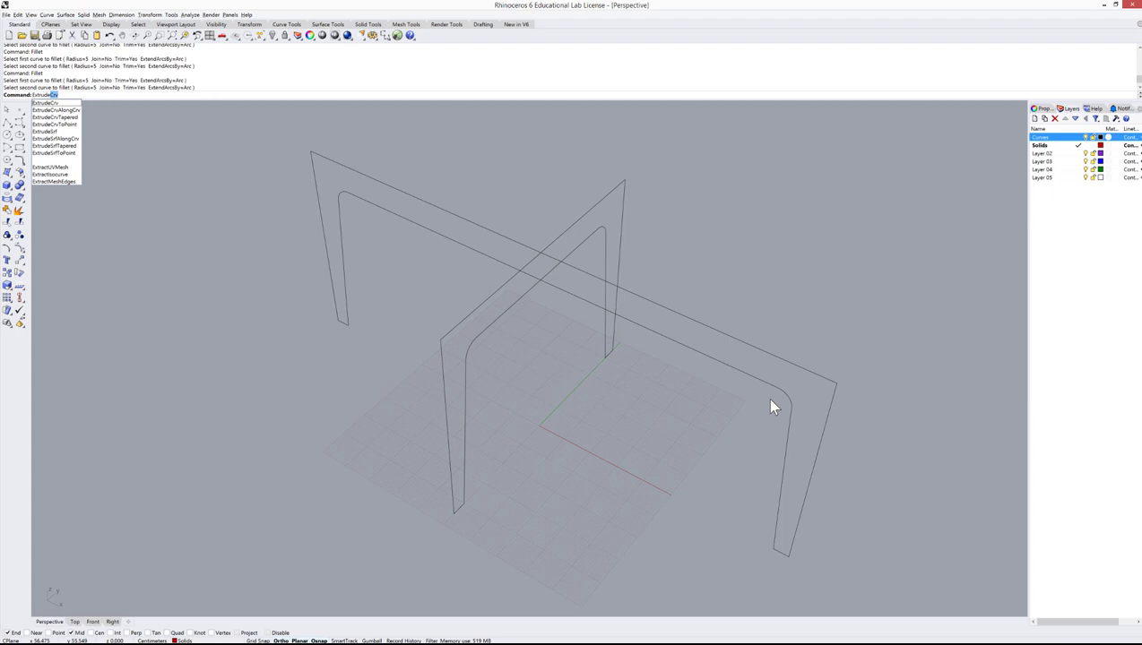
{"action": "key", "text": "Return"}
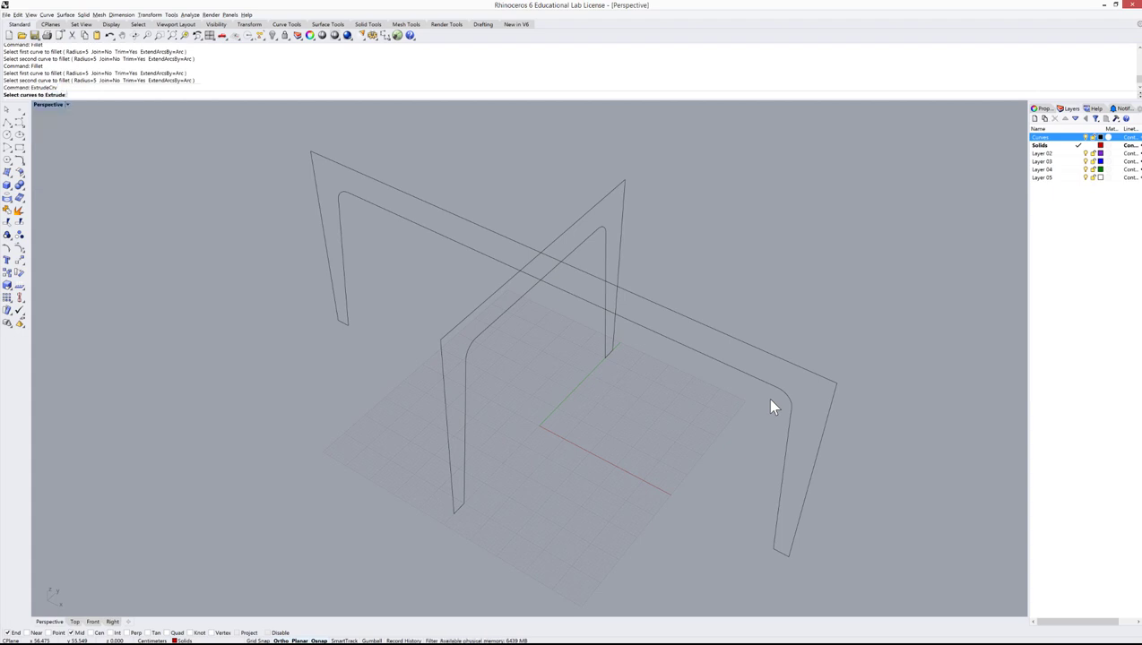
{"action": "left_click", "coordinate": [788, 363]}
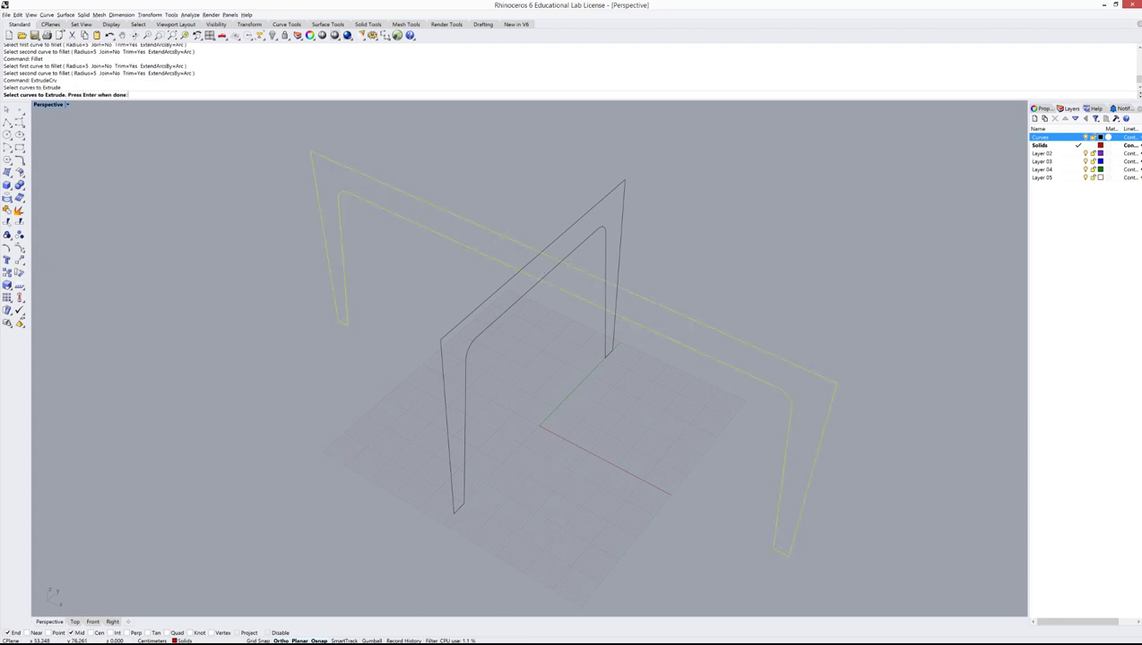
{"action": "key", "text": "Return"}
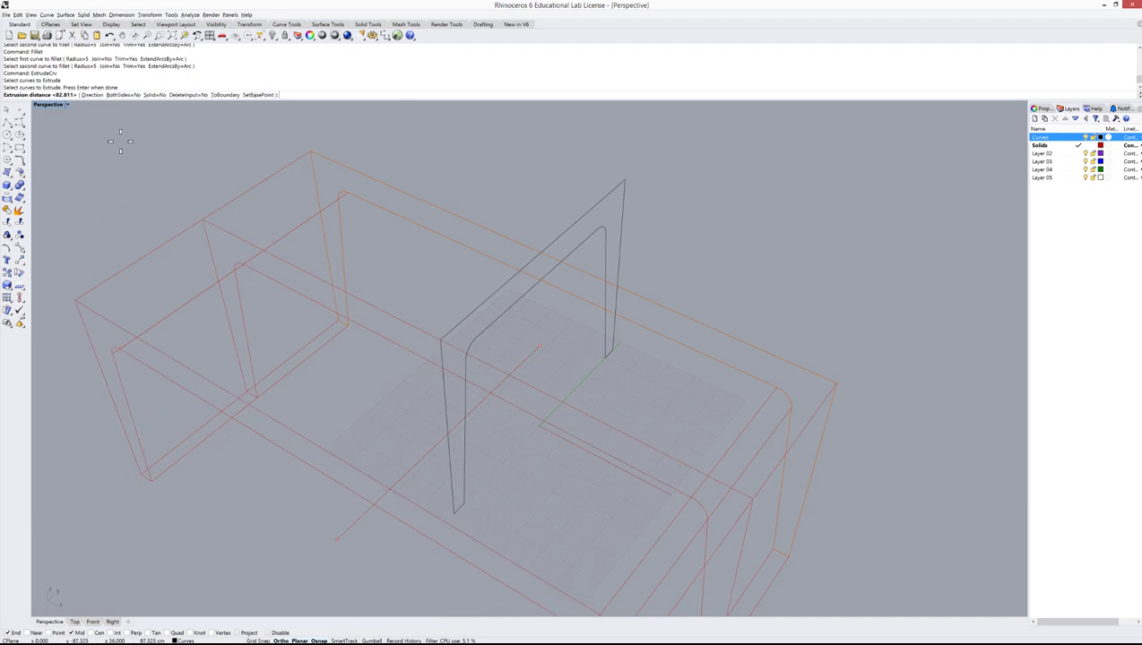
{"action": "left_click", "coordinate": [156, 96]}
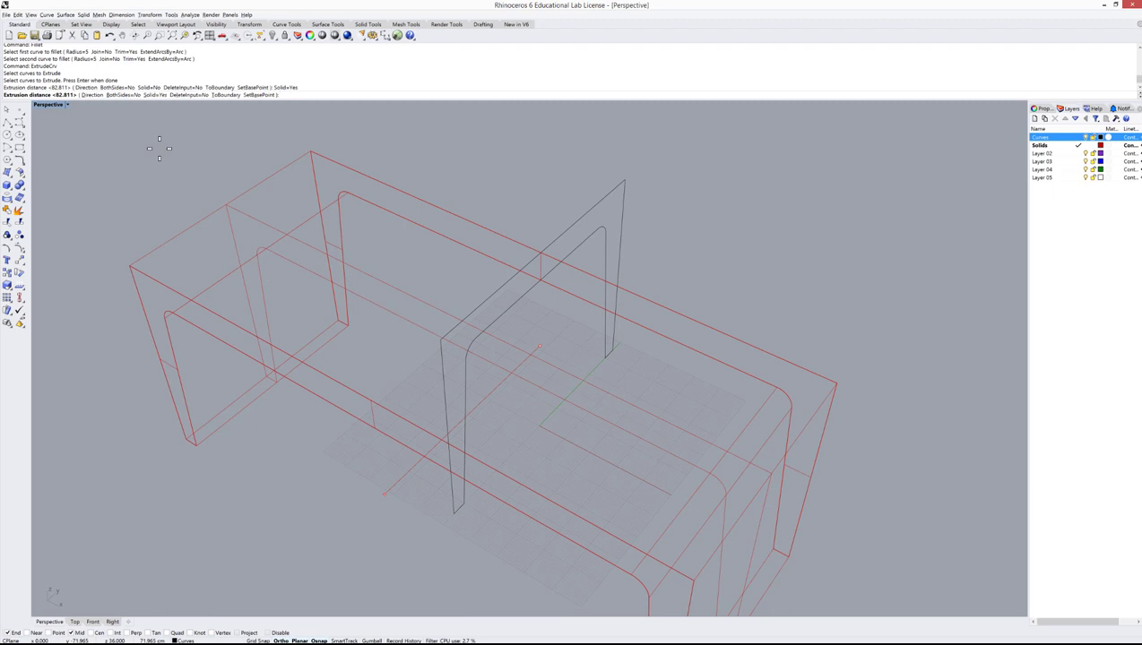
{"action": "type", "text": "2"}
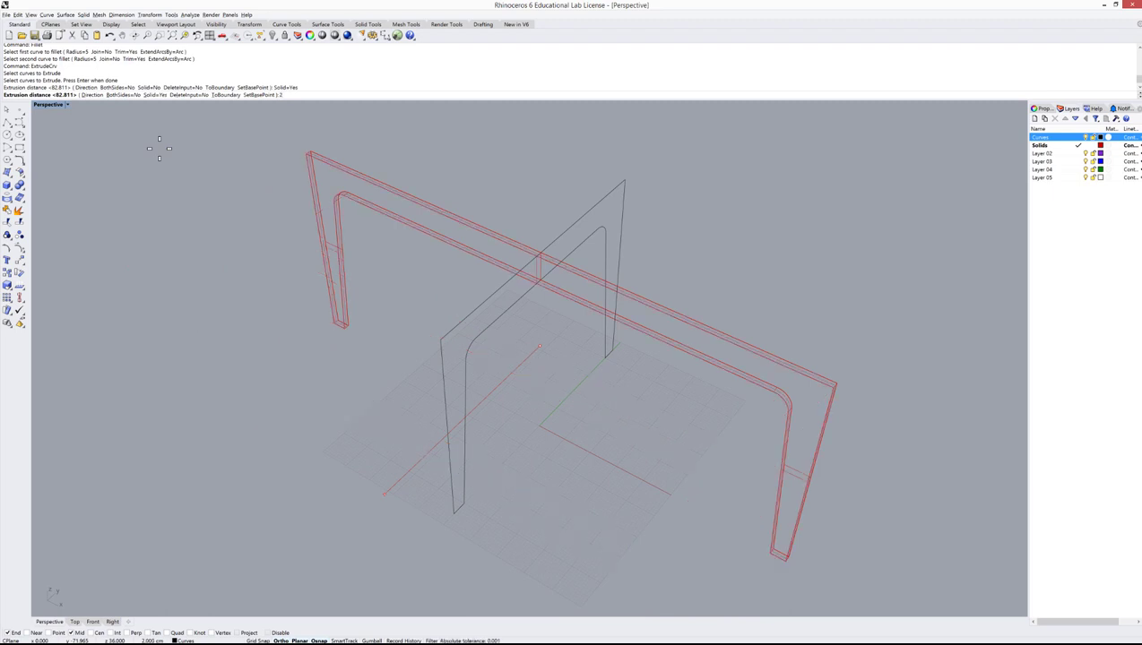
{"action": "key", "text": "Return"}
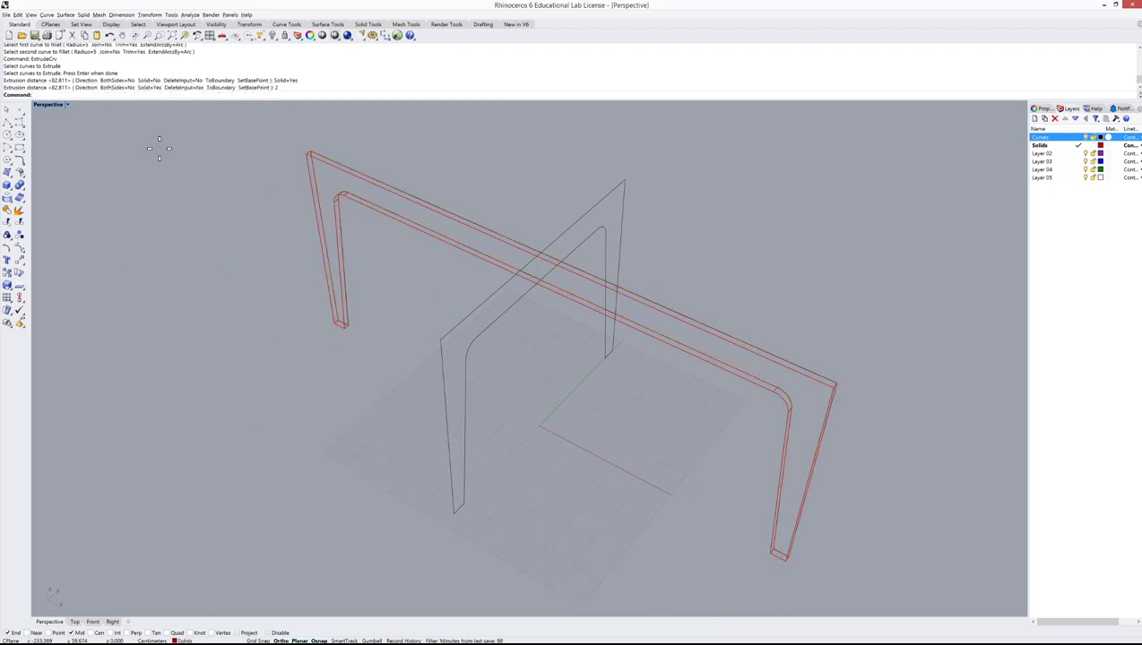
Step: Extrude the crosswise profile as a closed solid with the same 2 cm distance
{"action": "key", "text": "Return"}
{"action": "left_click", "coordinate": [580, 218]}
{"action": "key", "text": "Return"}
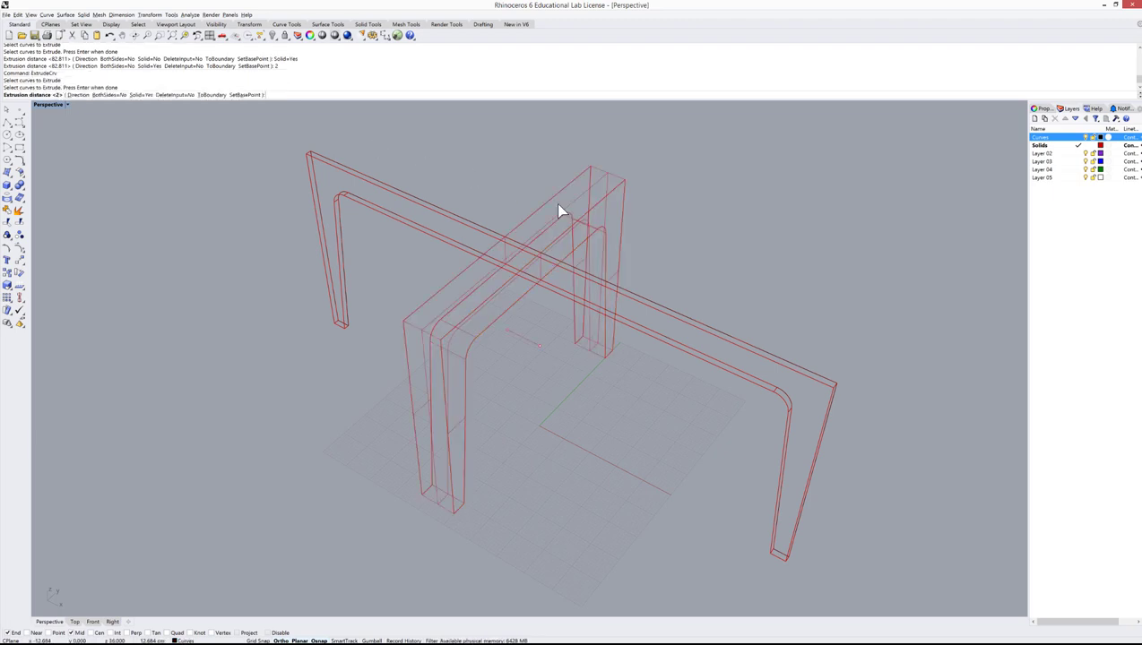
{"action": "key", "text": "Return"}
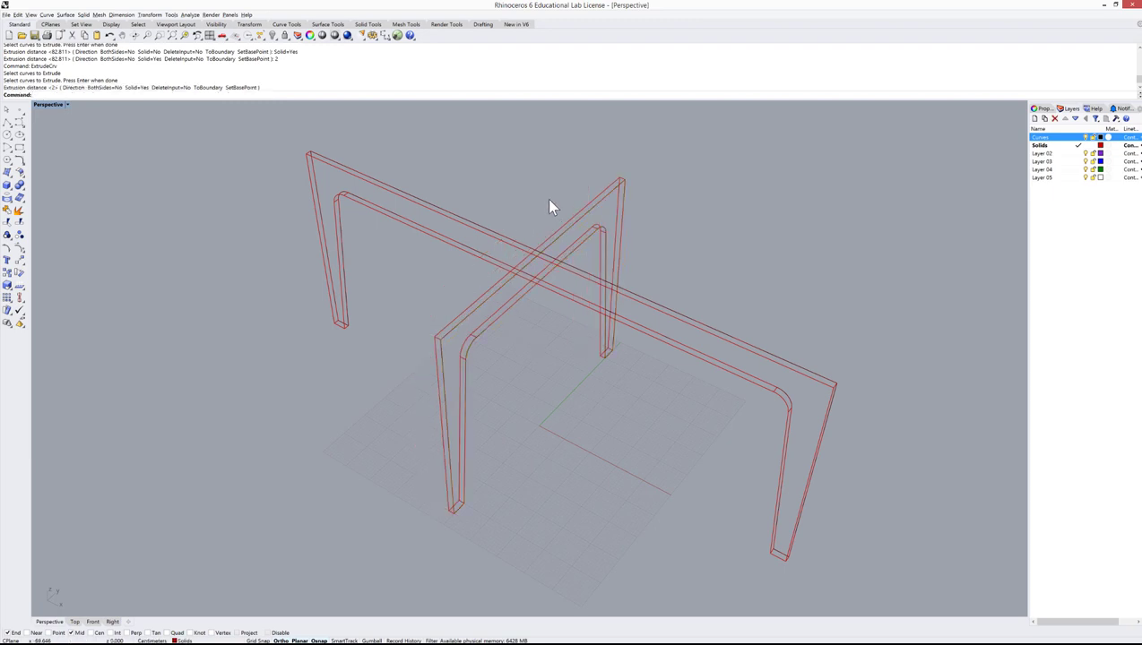
Step: Switch the Perspective view to Shaded display and look at the two extruded frames
{"action": "right_click_drag", "start_coordinate": [530, 274], "coordinate": [504, 293]}
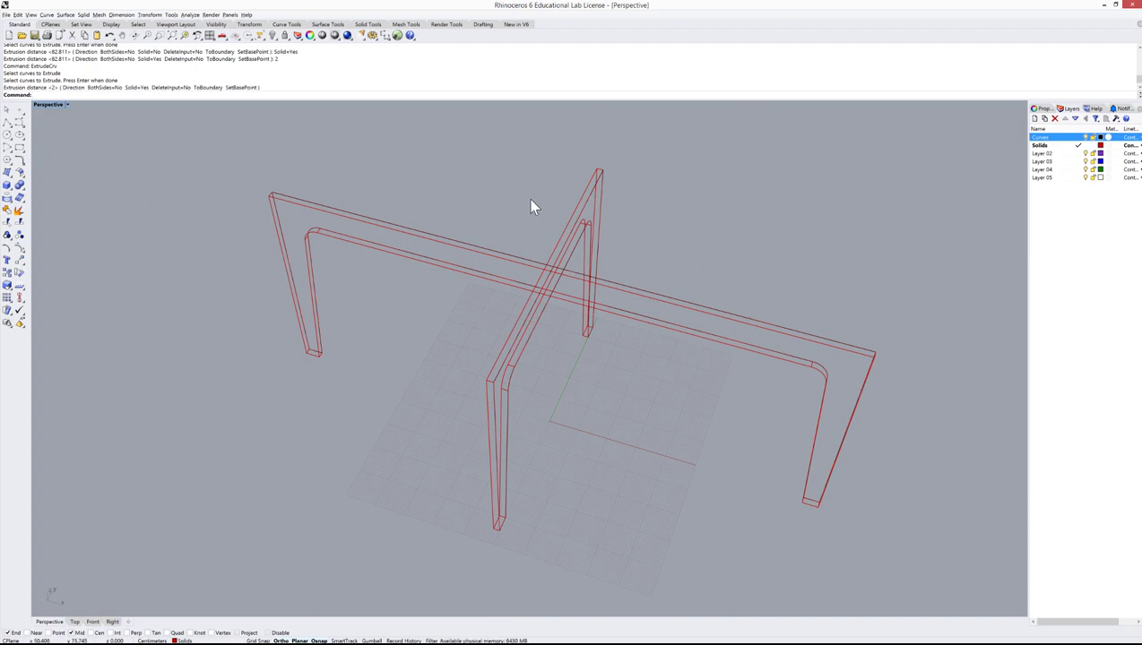
{"action": "left_click", "coordinate": [52, 106]}
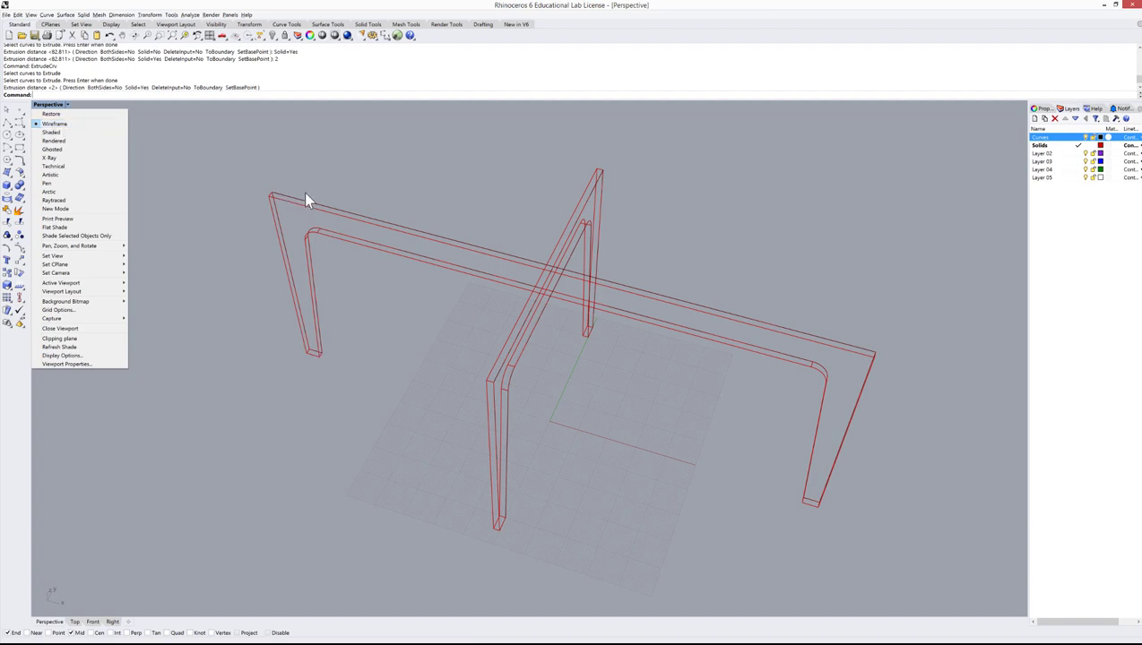
{"action": "left_click", "coordinate": [94, 132]}
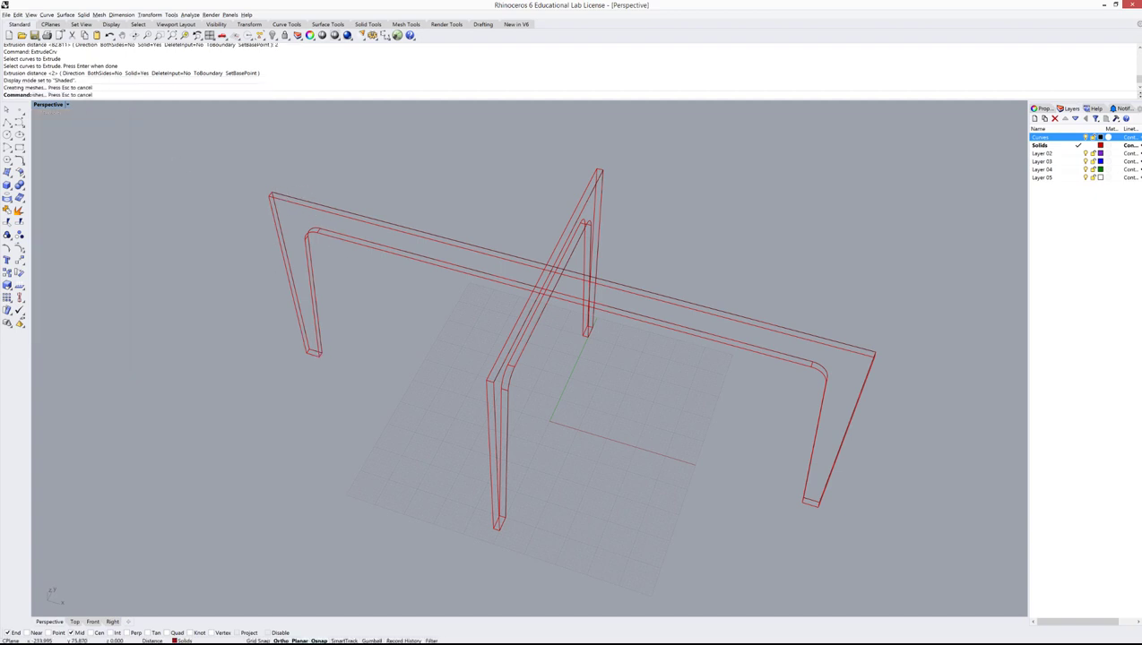
{"action": "mouse_move", "coordinate": [456, 299]}
{"action": "right_mouse_down"}
{"action": "mouse_move", "coordinate": [426, 255]}
{"action": "mouse_move", "coordinate": [391, 254]}
{"action": "mouse_move", "coordinate": [344, 275]}
{"action": "mouse_move", "coordinate": [441, 286]}
{"action": "mouse_move", "coordinate": [253, 197]}
{"action": "right_mouse_up"}
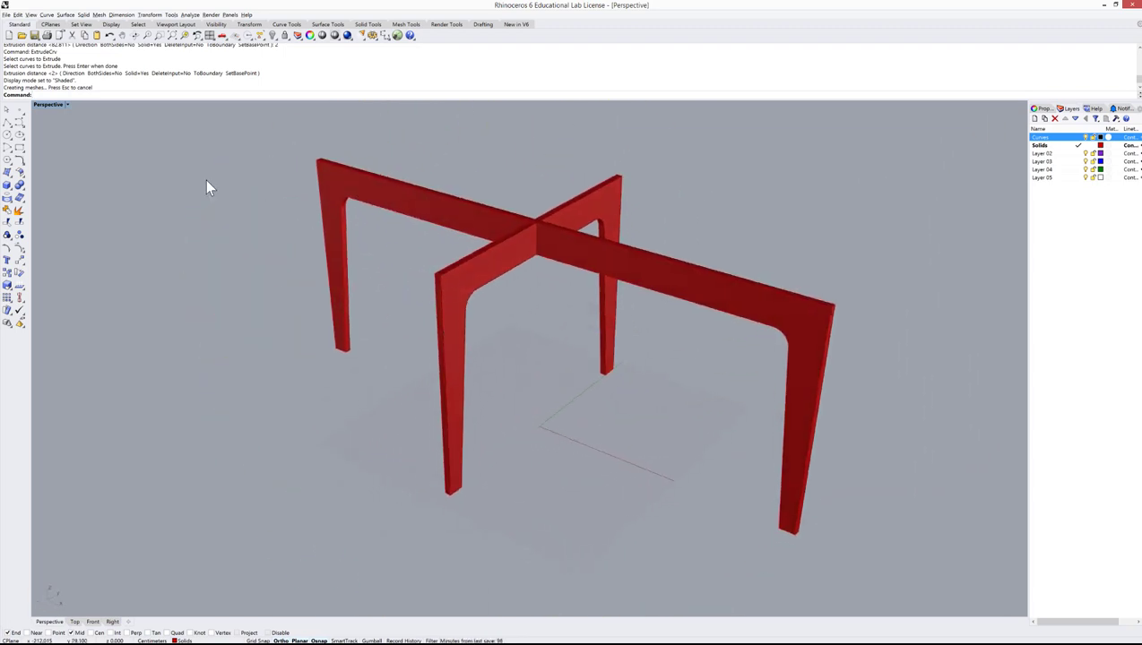
Step: Show the frames in Rendered display mode and look at them from another angle
{"action": "left_click", "coordinate": [56, 105]}
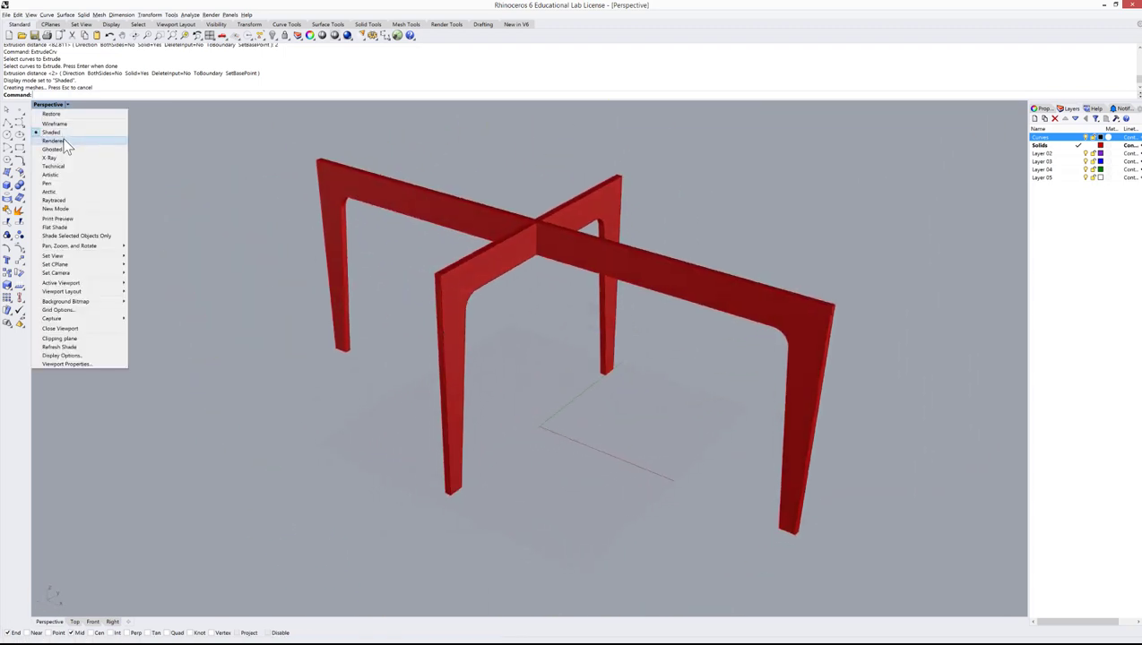
{"action": "left_click", "coordinate": [54, 141]}
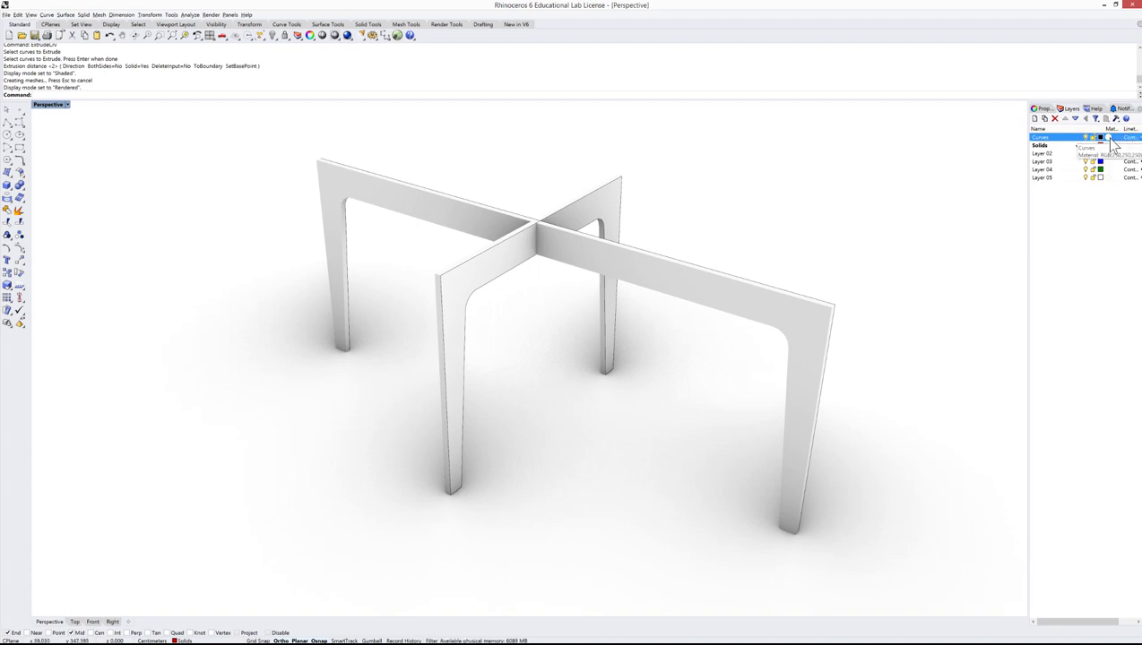
{"action": "mouse_move", "coordinate": [464, 367]}
{"action": "right_mouse_down"}
{"action": "mouse_move", "coordinate": [492, 357]}
{"action": "mouse_move", "coordinate": [528, 370]}
{"action": "mouse_move", "coordinate": [511, 383]}
{"action": "mouse_move", "coordinate": [469, 365]}
{"action": "mouse_move", "coordinate": [505, 379]}
{"action": "right_mouse_up"}
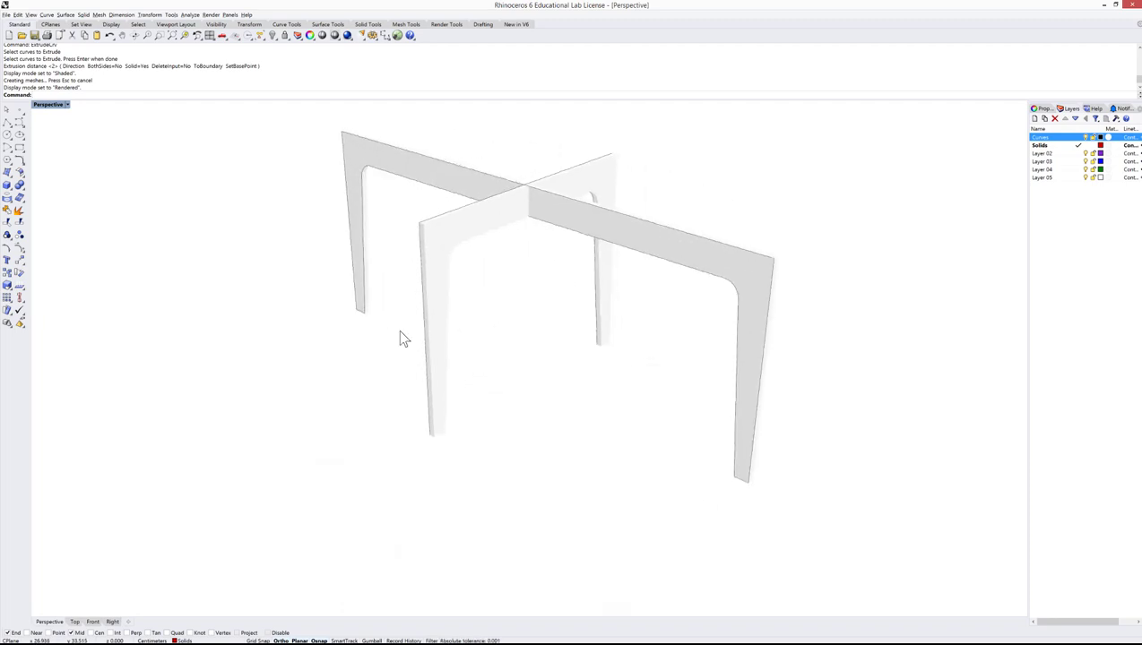
Step: Examine where the two frames cross in Ghosted display mode, and return the view to Shaded
{"action": "left_click", "coordinate": [55, 106]}
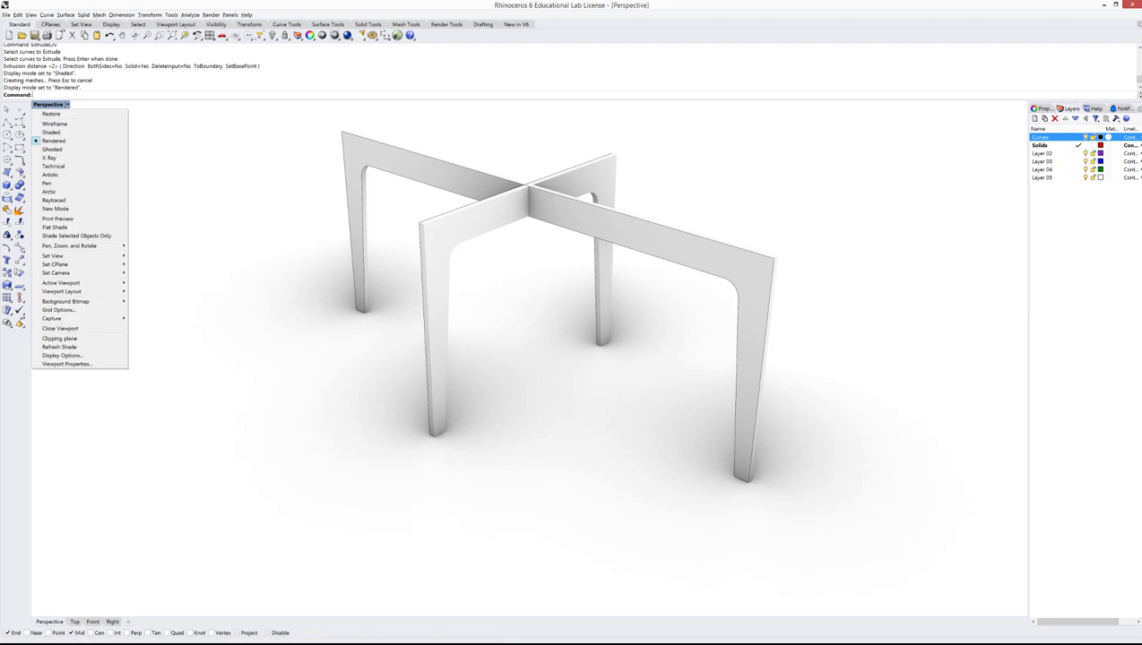
{"action": "left_click", "coordinate": [69, 149]}
{"action": "scroll", "coordinate": [568, 178], "scroll_direction": "up", "scroll_amount": 5}
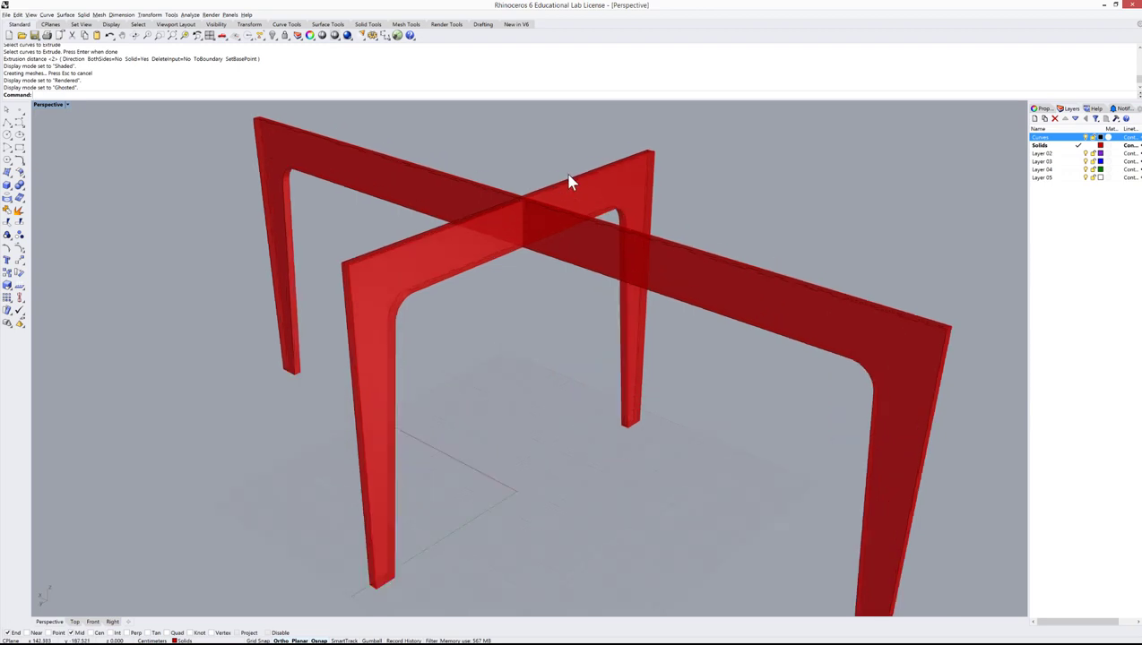
{"action": "scroll", "coordinate": [471, 387], "scroll_direction": "up", "scroll_amount": 5}
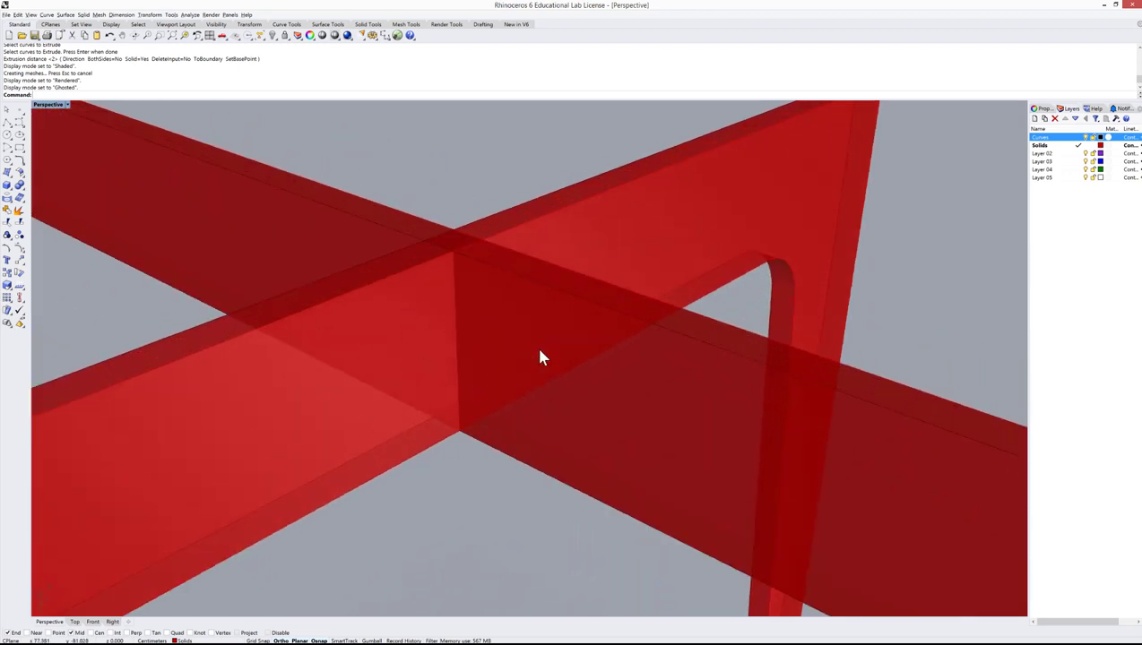
{"action": "scroll", "coordinate": [467, 264], "scroll_direction": "down", "scroll_amount": 10}
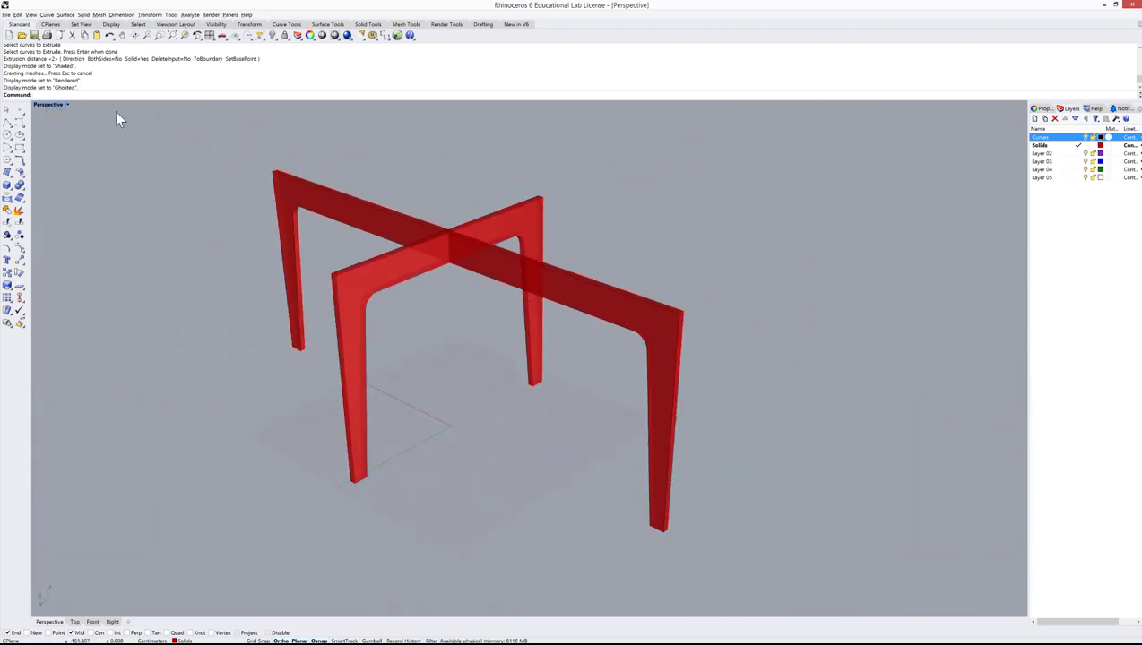
{"action": "left_click", "coordinate": [63, 105]}
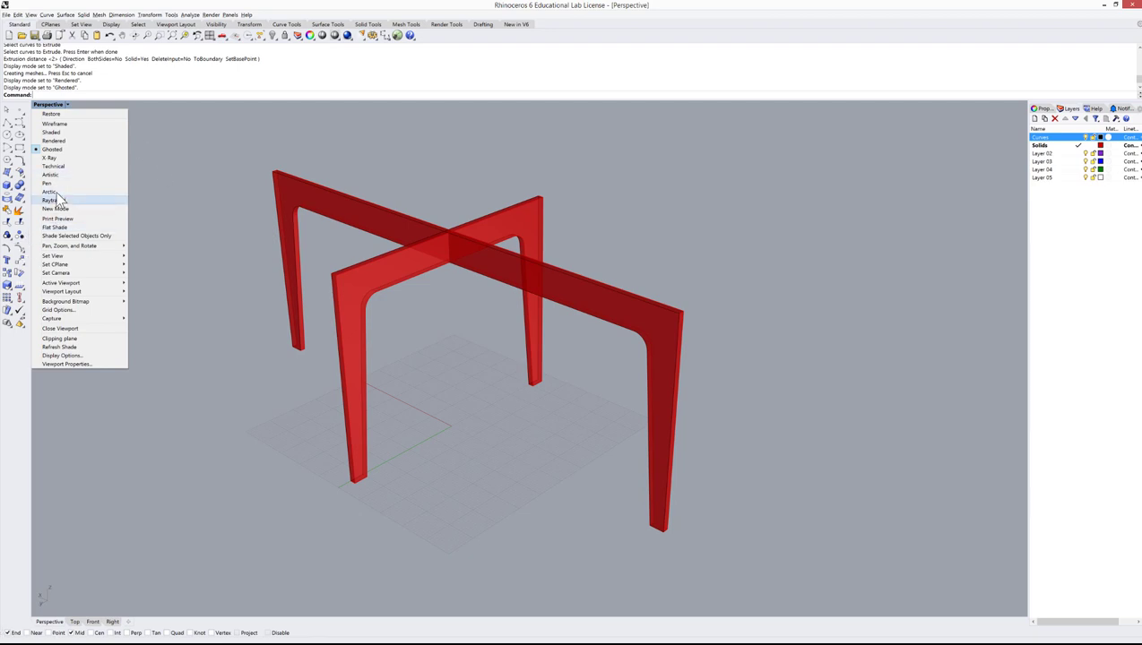
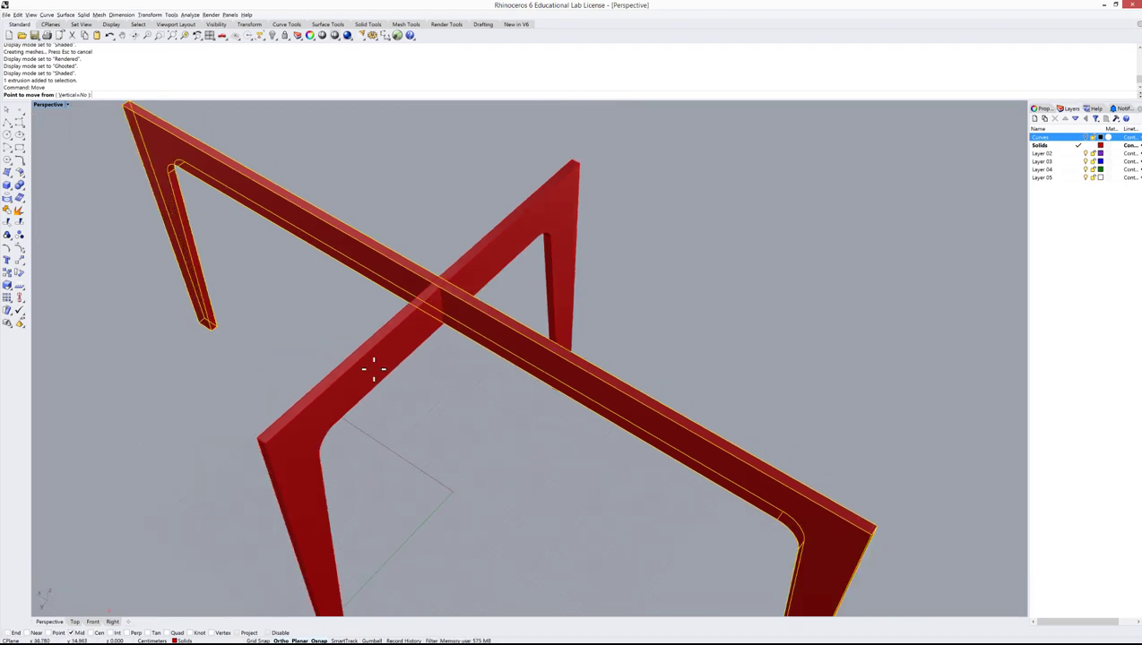
Step: Move the lengthwise frame 45 cm from its top-edge midpoint onto the midpoint of the crosswise frame's end edge
{"action": "scroll", "coordinate": [439, 260], "scroll_direction": "up", "scroll_amount": 4}
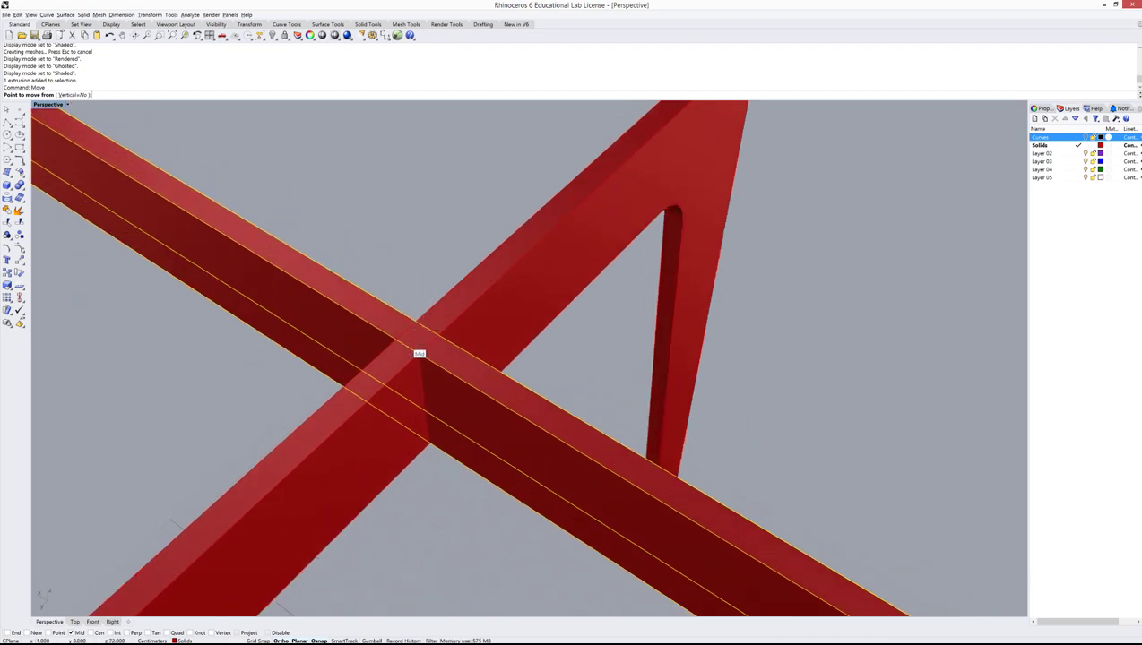
{"action": "left_click", "coordinate": [418, 354]}
{"action": "scroll", "coordinate": [418, 354], "scroll_direction": "down", "scroll_amount": 6}
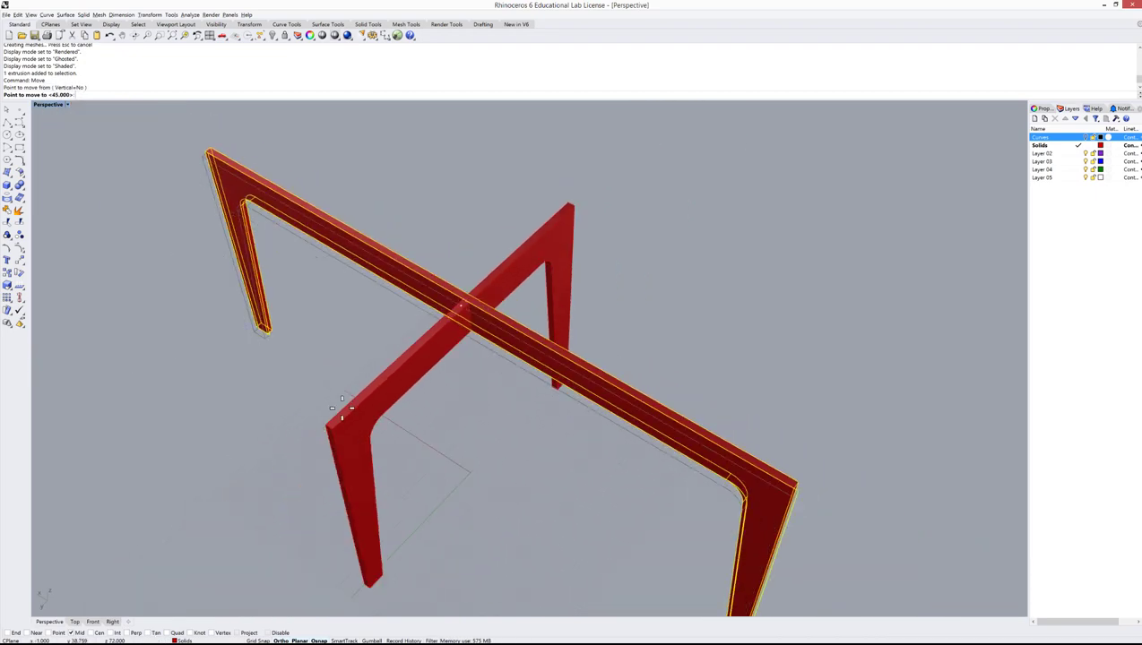
{"action": "scroll", "coordinate": [342, 408], "scroll_direction": "up", "scroll_amount": 6}
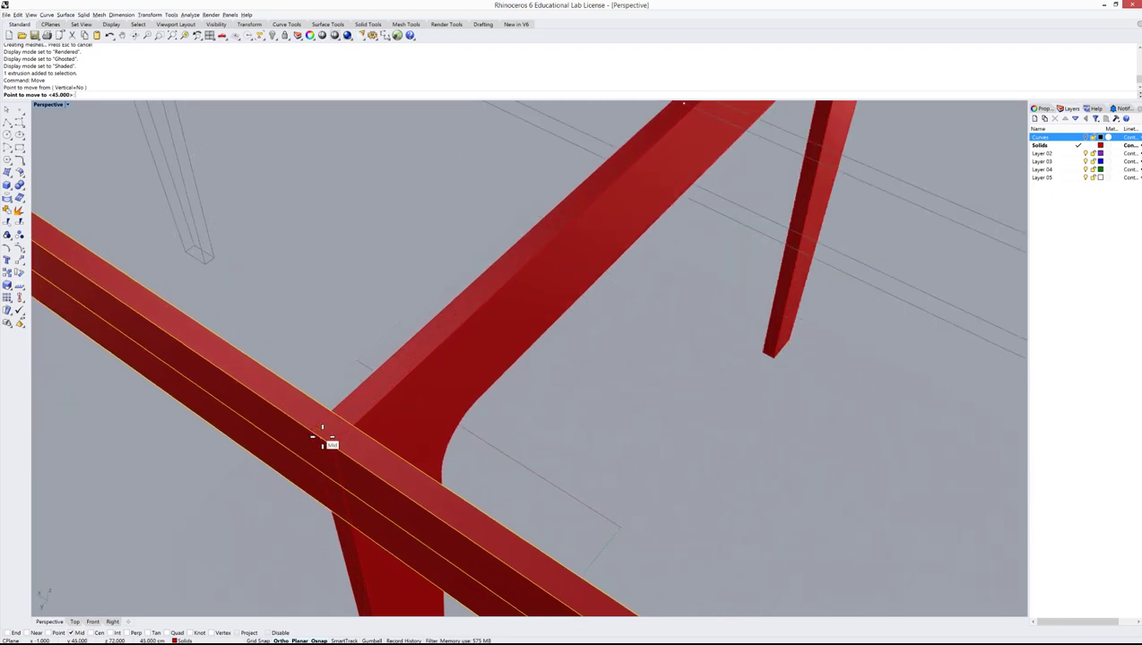
{"action": "left_click", "coordinate": [327, 436]}
{"action": "scroll", "coordinate": [400, 345], "scroll_direction": "down", "scroll_amount": 5}
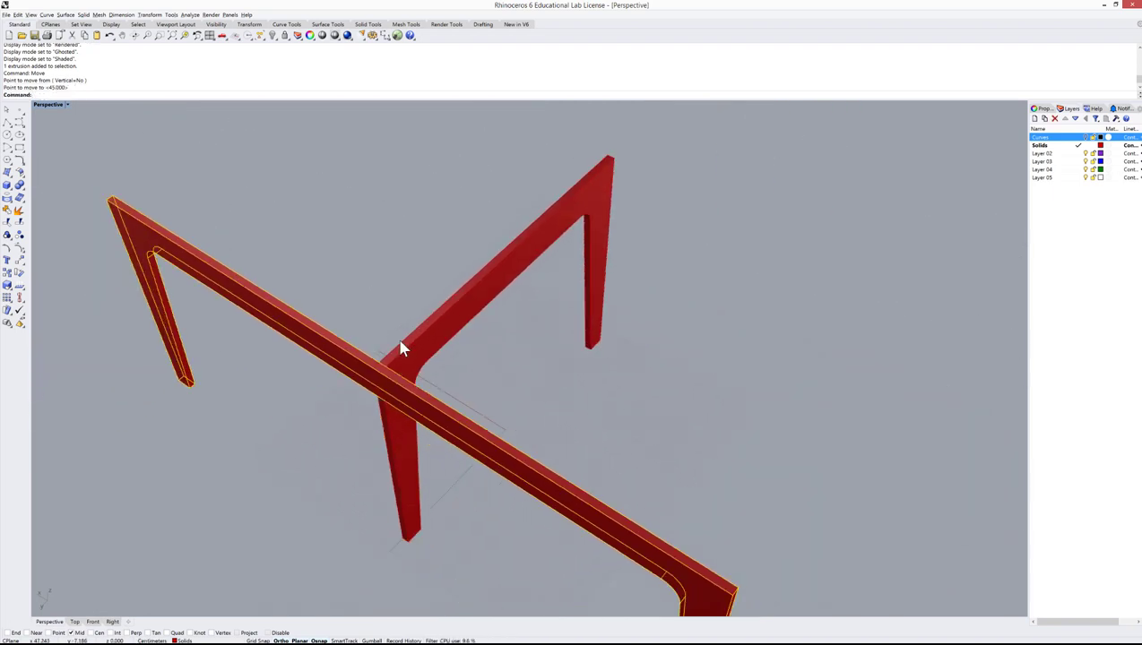
Step: Mirror a copy of the lengthwise frame across a plane through the origin (0) along the X axis
{"action": "scroll", "coordinate": [401, 350], "scroll_direction": "up", "scroll_amount": 3}
{"action": "type", "text": "Mirror"}
{"action": "key", "text": "Return"}
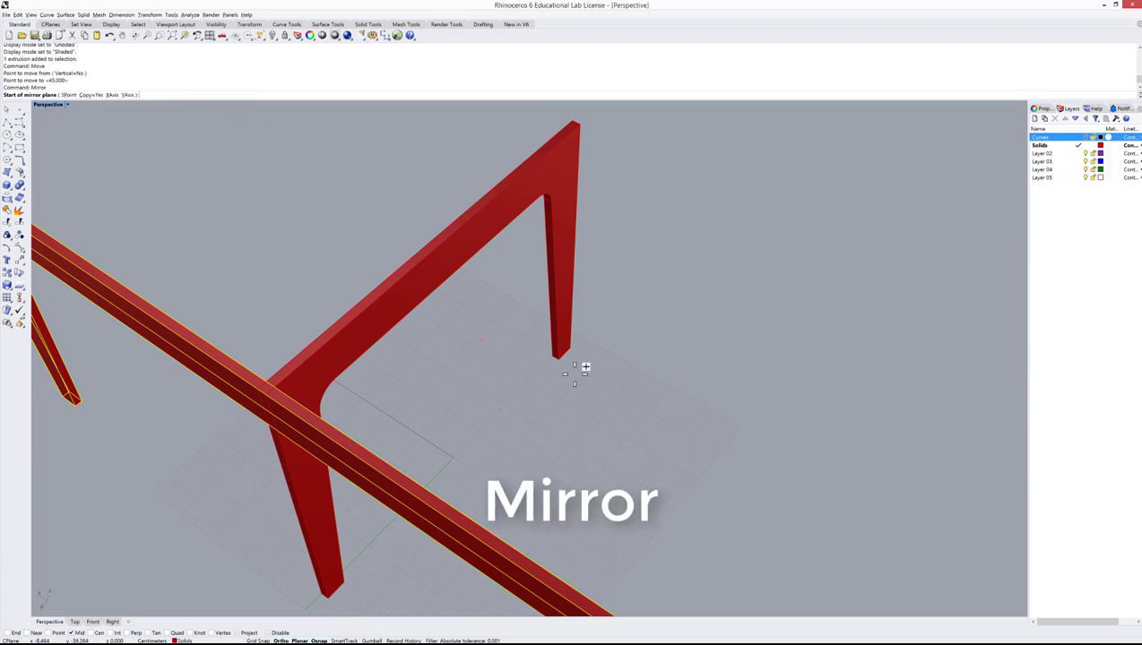
{"action": "type", "text": "0"}
{"action": "key", "text": "Return"}
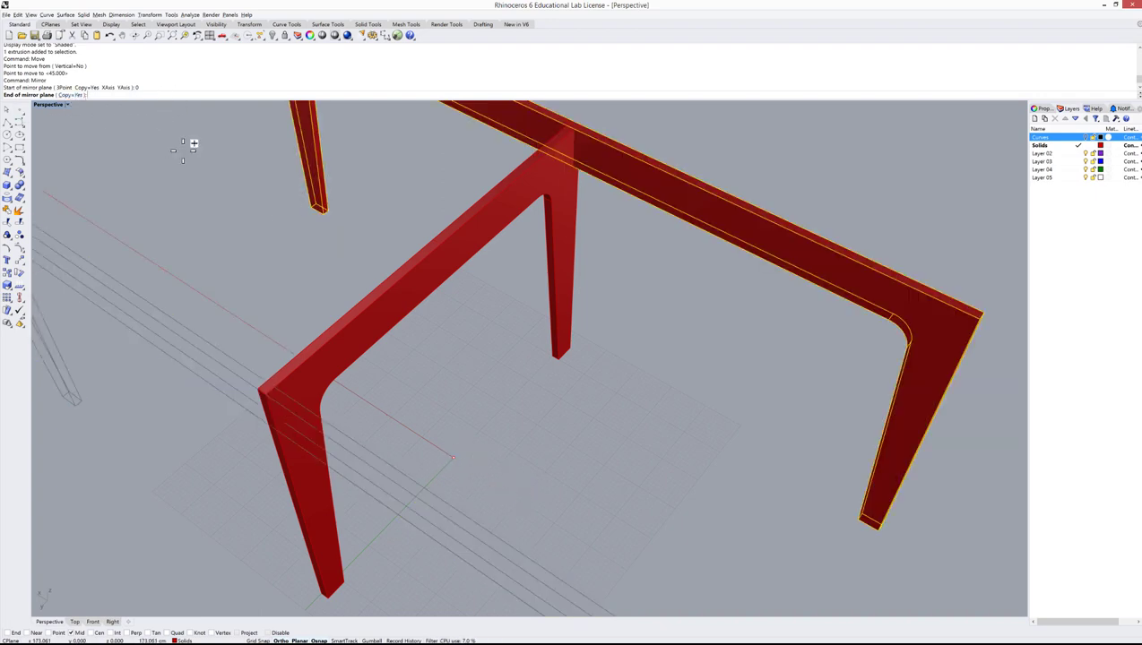
{"action": "scroll", "coordinate": [258, 209], "scroll_direction": "down", "scroll_amount": 3}
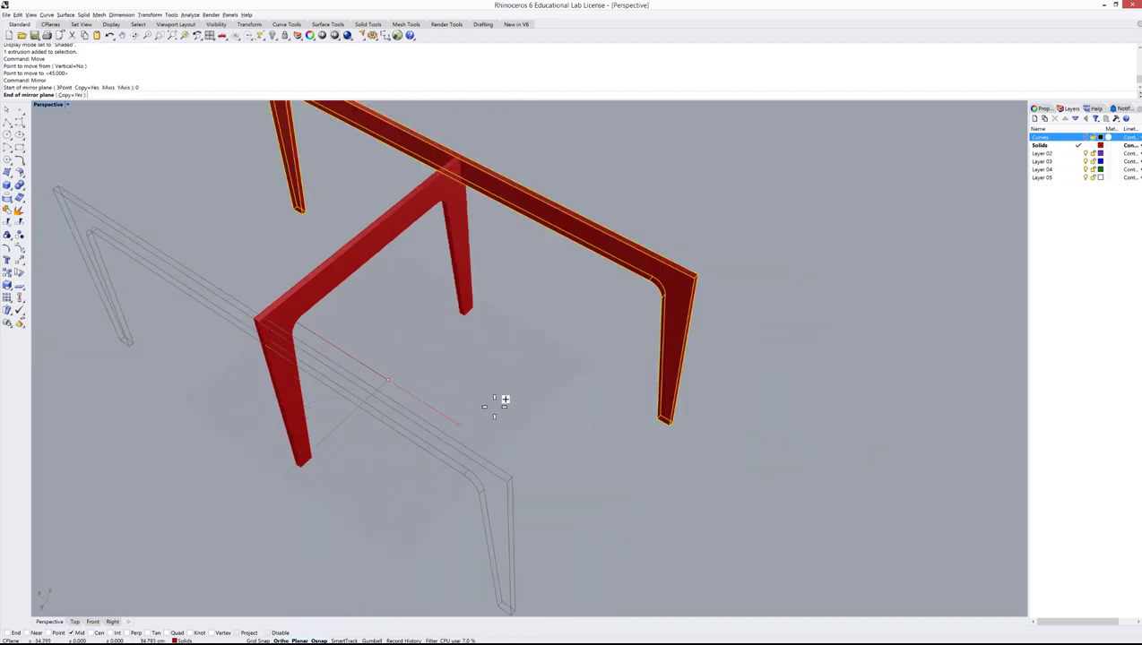
{"action": "left_click", "coordinate": [519, 436]}
{"action": "left_click", "coordinate": [592, 398]}
{"action": "scroll", "coordinate": [517, 349], "scroll_direction": "down", "scroll_amount": 3}
{"action": "scroll", "coordinate": [438, 324], "scroll_direction": "up", "scroll_amount": 5}
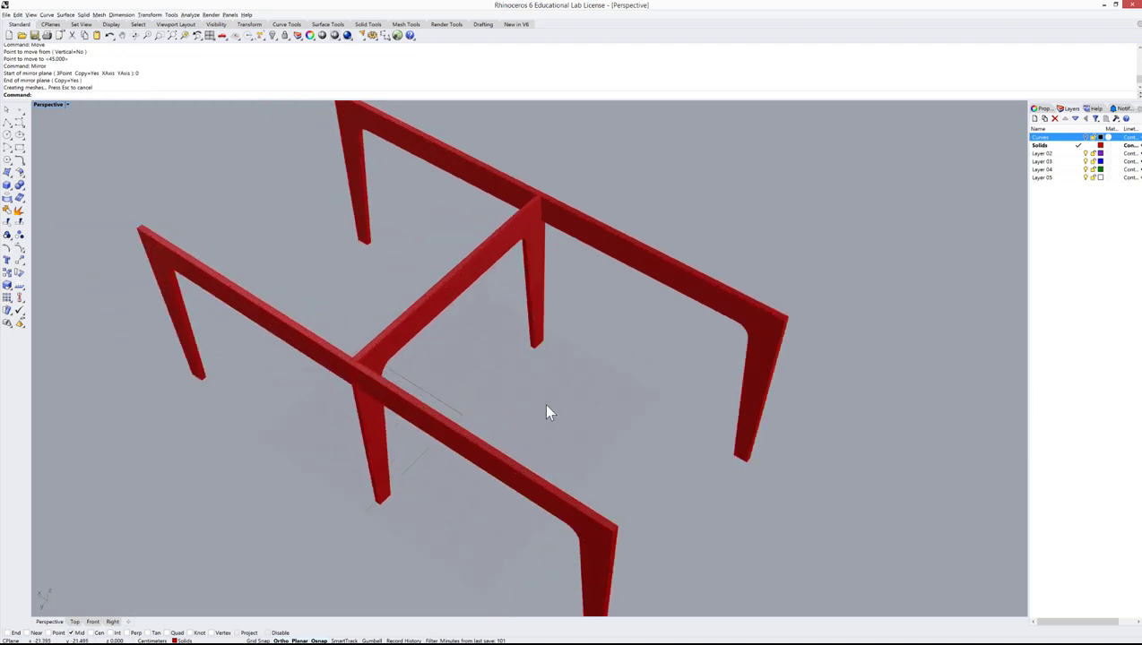
Step: Move the crosswise frame 90 cm by its top corner, snapping it to the end corner of the lengthwise frame
{"action": "left_click", "coordinate": [435, 302]}
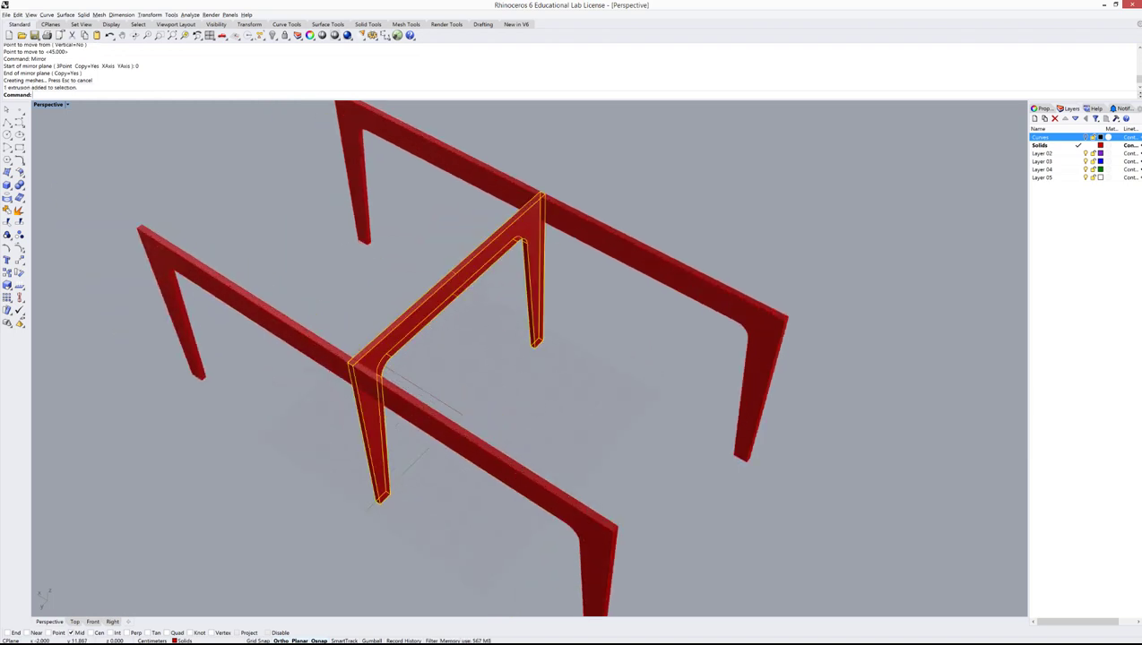
{"action": "key", "text": "Return"}
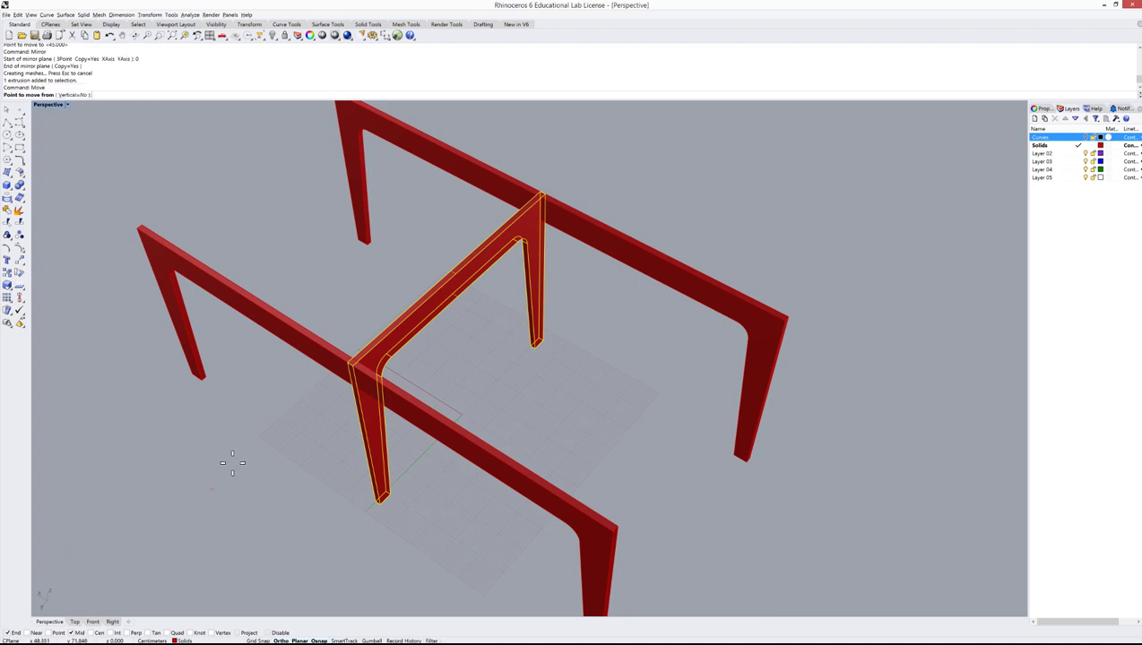
{"action": "scroll", "coordinate": [260, 415], "scroll_direction": "up", "scroll_amount": 4}
{"action": "scroll", "coordinate": [332, 359], "scroll_direction": "up", "scroll_amount": 2}
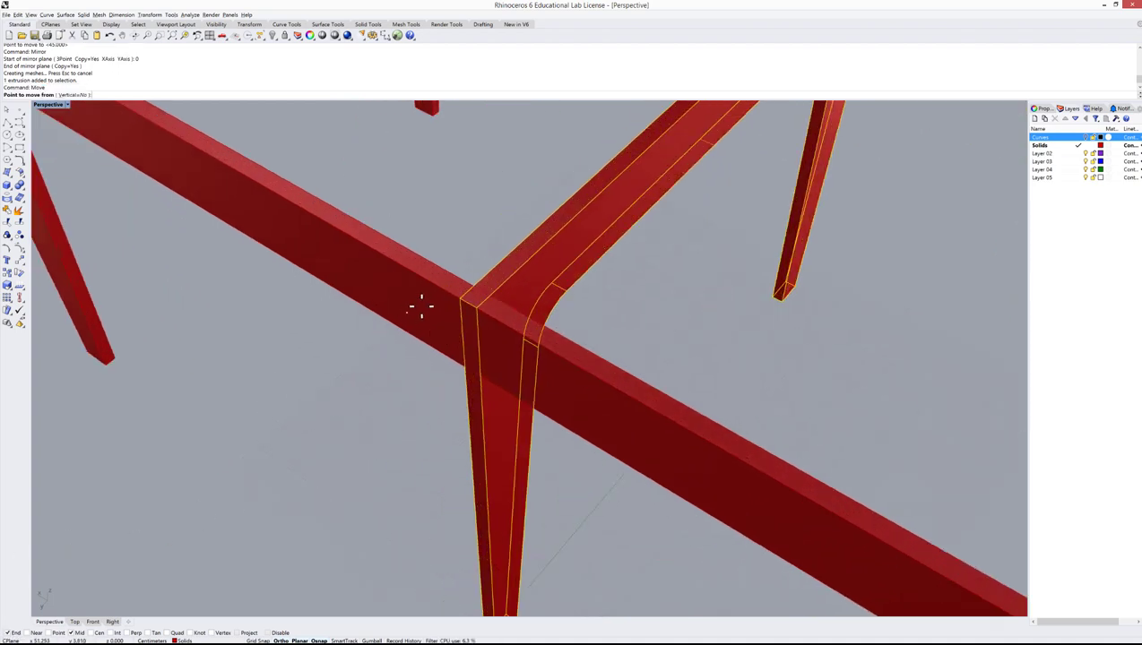
{"action": "left_click", "coordinate": [466, 308]}
{"action": "scroll", "coordinate": [525, 360], "scroll_direction": "down", "scroll_amount": 5}
{"action": "scroll", "coordinate": [289, 198], "scroll_direction": "up", "scroll_amount": 4}
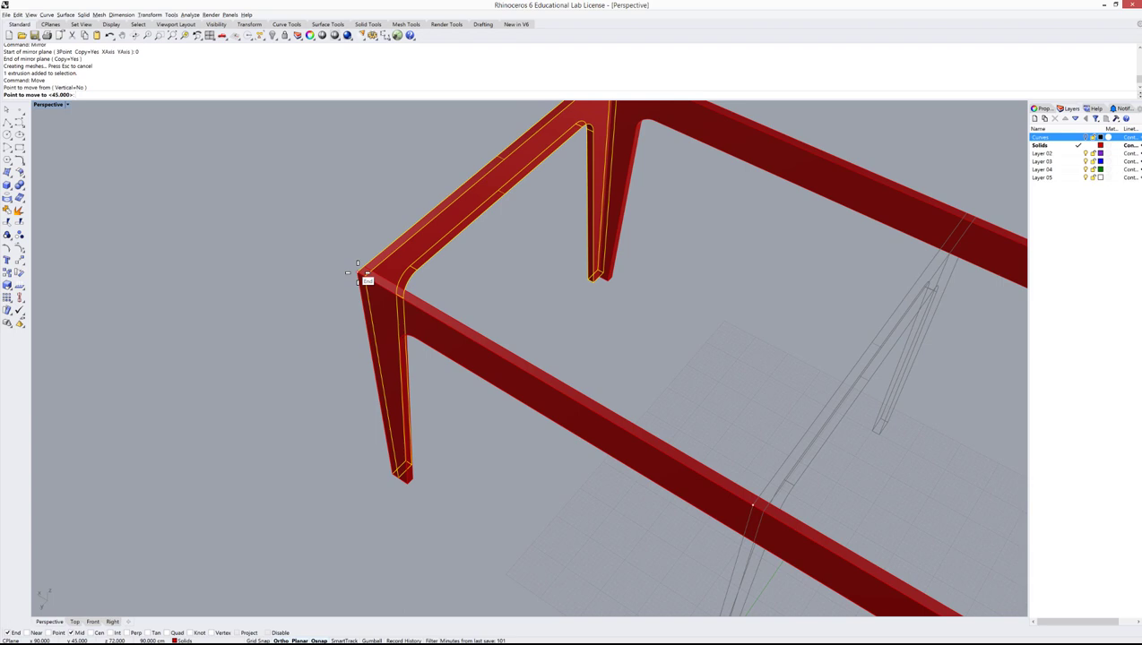
{"action": "left_click", "coordinate": [359, 272]}
{"action": "key", "text": "Escape"}
Step: Move the crosswise frame 2 cm outward, end point to end point, so it sits against the lengthwise frames' ends
{"action": "scroll", "coordinate": [352, 273], "scroll_direction": "up", "scroll_amount": 5}
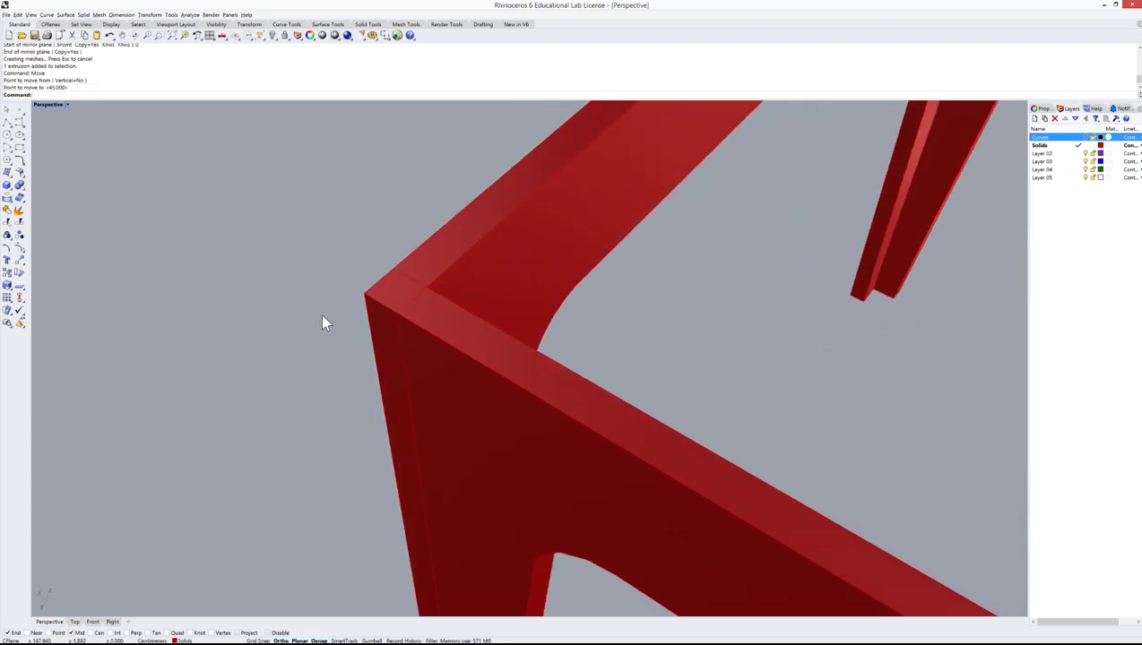
{"action": "left_click", "coordinate": [449, 270]}
{"action": "key", "text": "Return"}
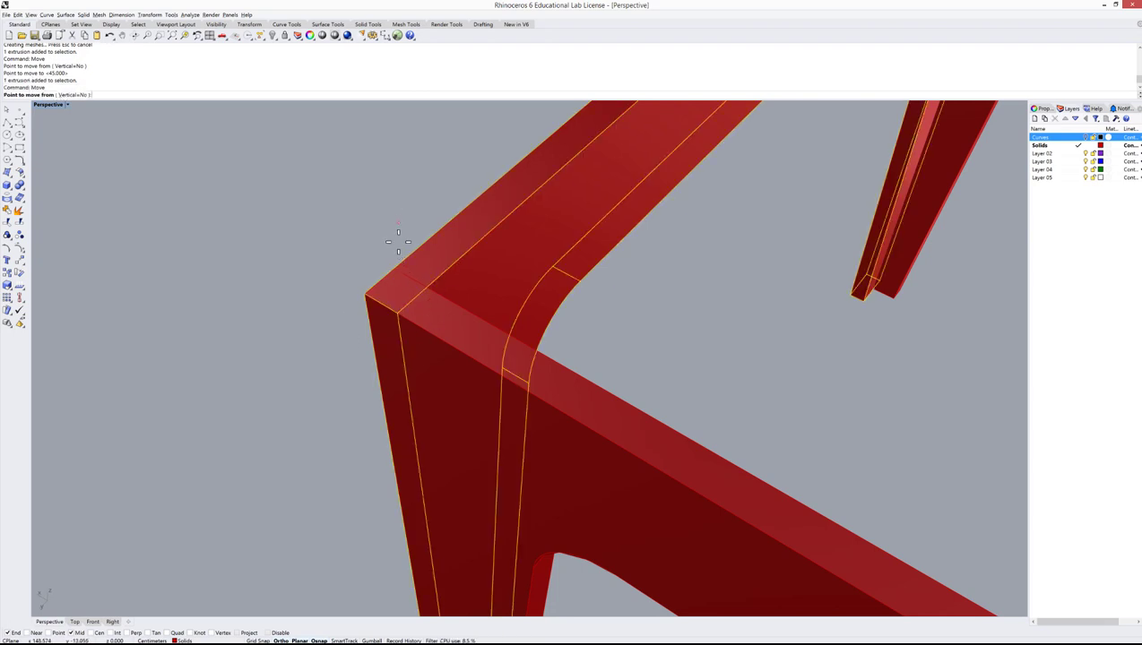
{"action": "left_click", "coordinate": [398, 317]}
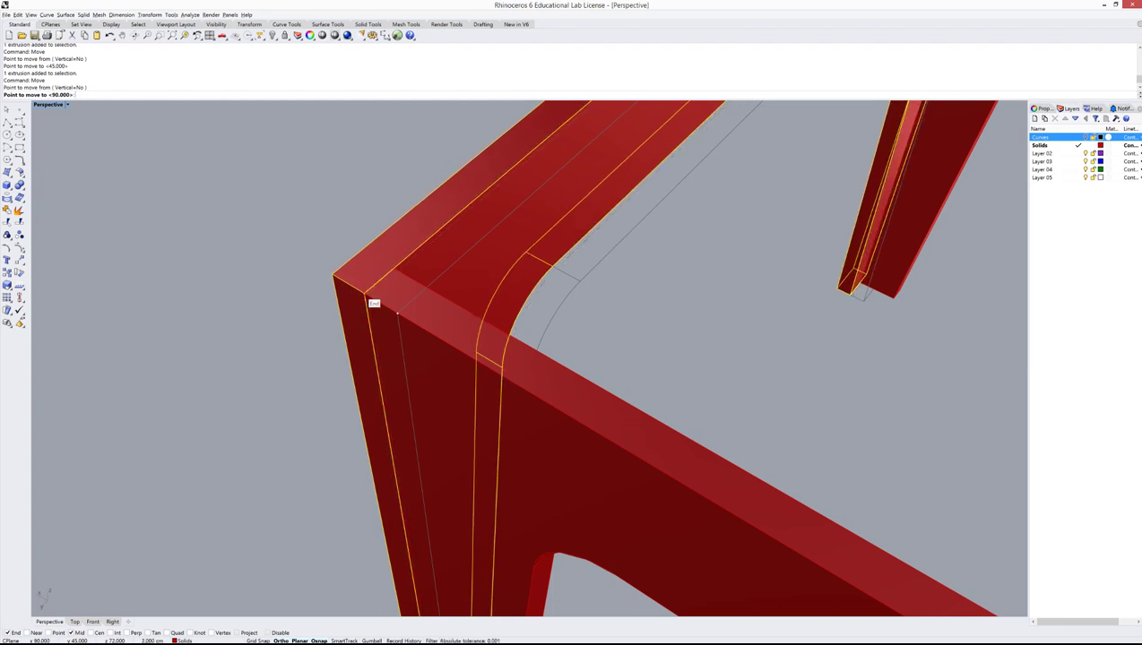
{"action": "left_click", "coordinate": [364, 294]}
{"action": "key", "text": "Escape"}
Step: Mirror a copy of the crosswise end frame to the opposite end, across a plane through the origin (0) along the Y axis
{"action": "scroll", "coordinate": [299, 342], "scroll_direction": "down", "scroll_amount": 8}
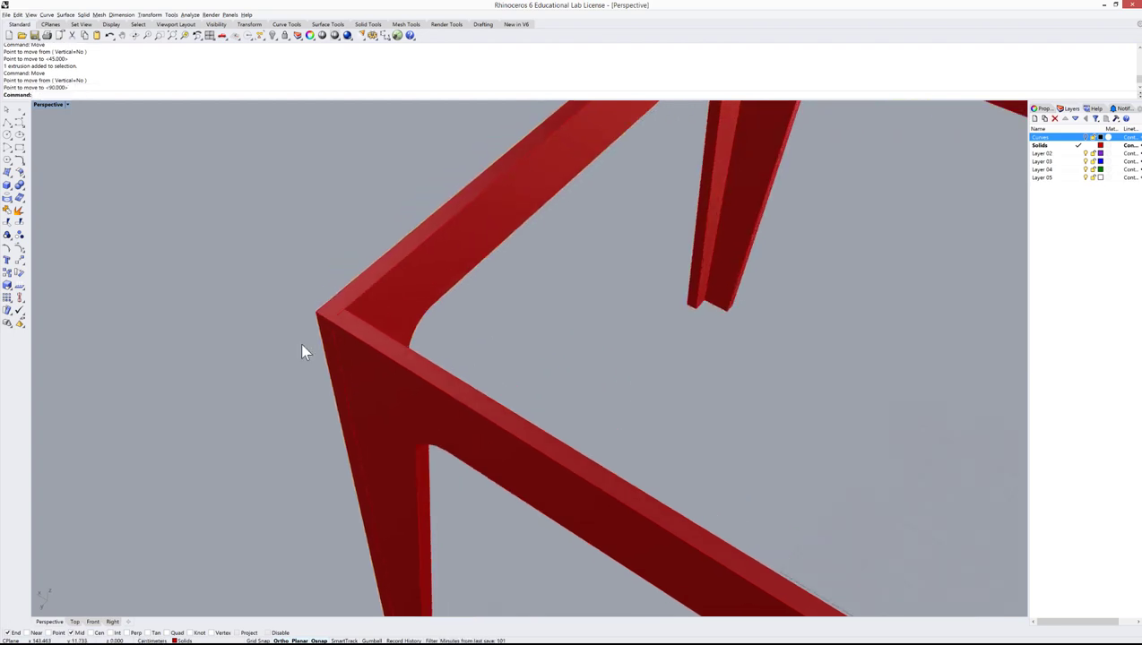
{"action": "left_click", "coordinate": [304, 343]}
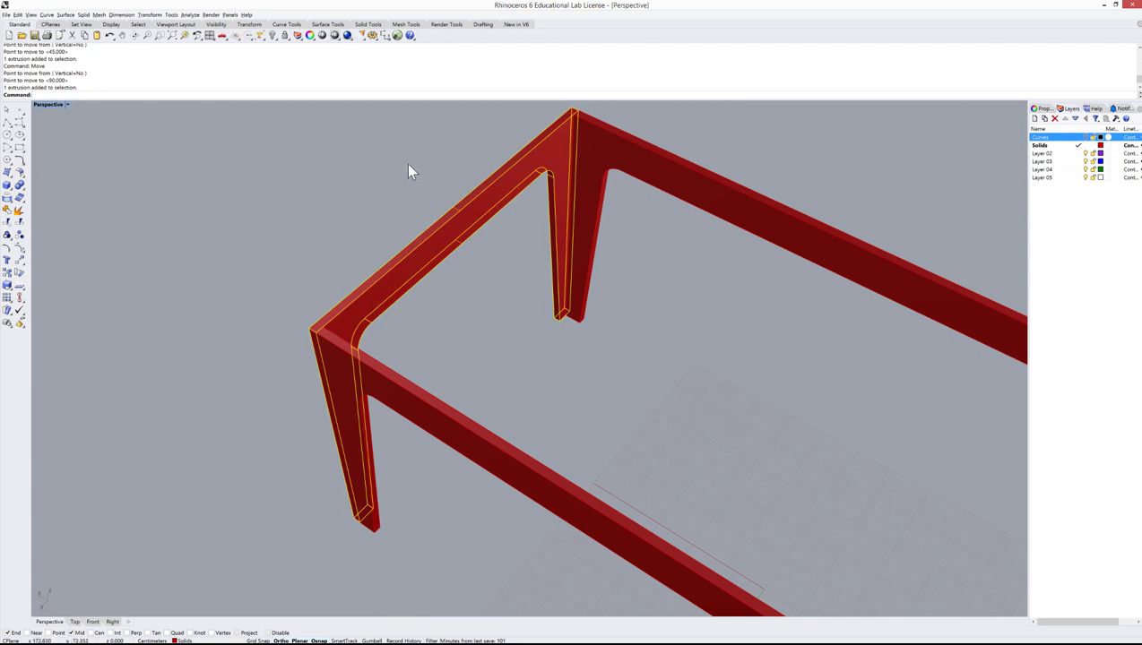
{"action": "scroll", "coordinate": [409, 258], "scroll_direction": "down", "scroll_amount": 5}
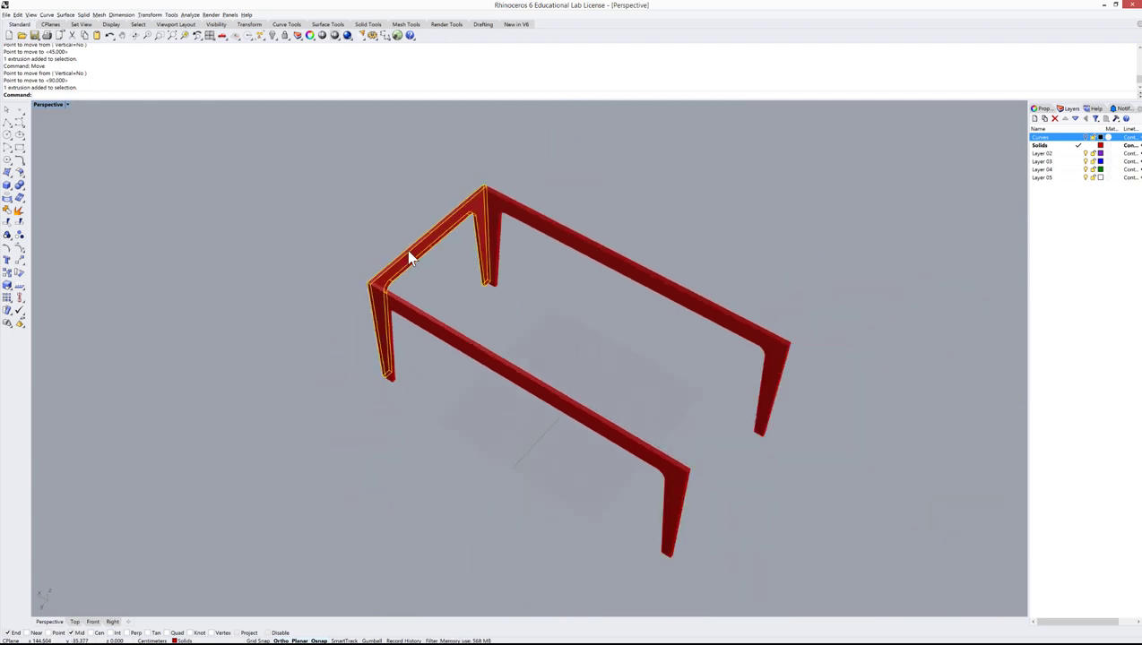
{"action": "key", "text": "Return"}
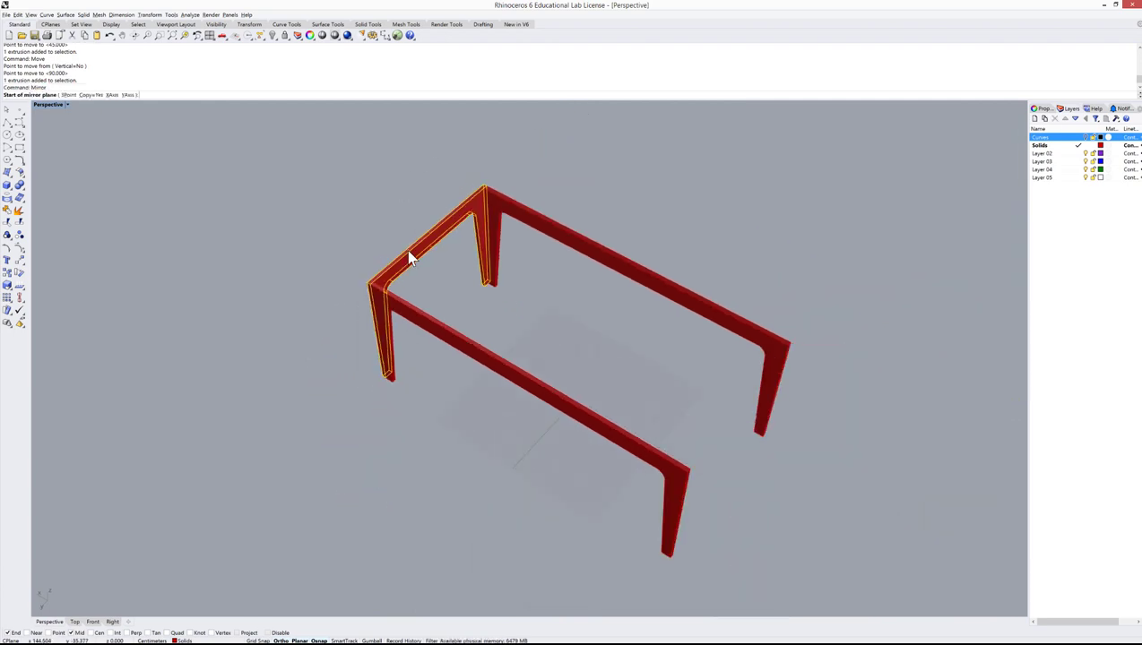
{"action": "type", "text": "0"}
{"action": "key", "text": "Return"}
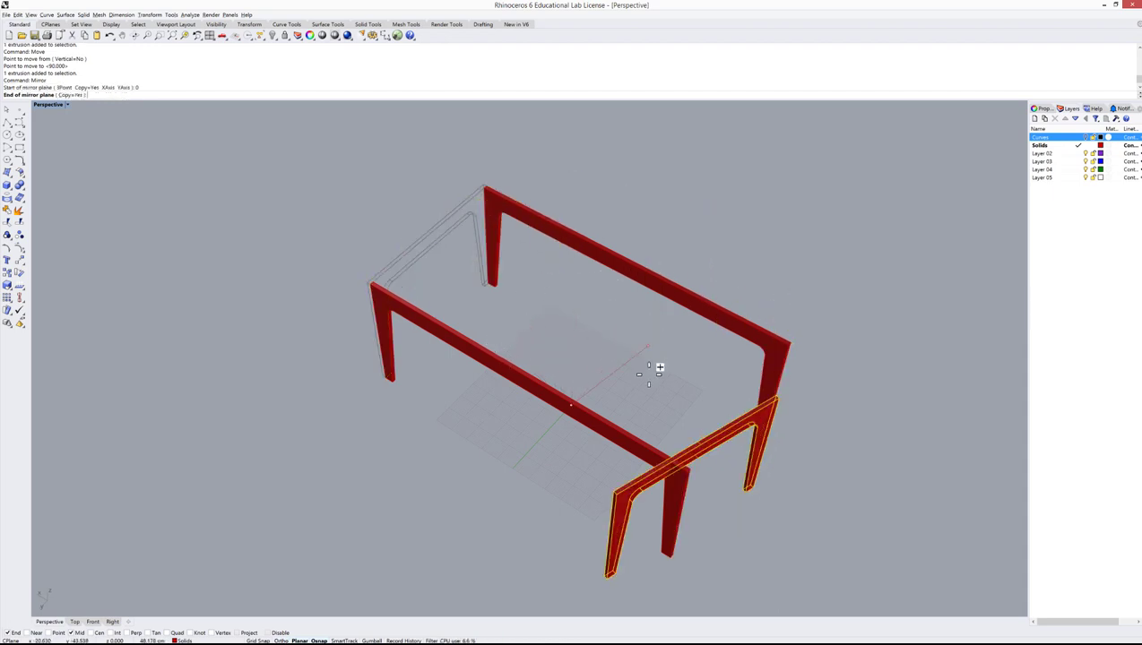
{"action": "left_click", "coordinate": [740, 213]}
{"action": "left_click", "coordinate": [291, 471]}
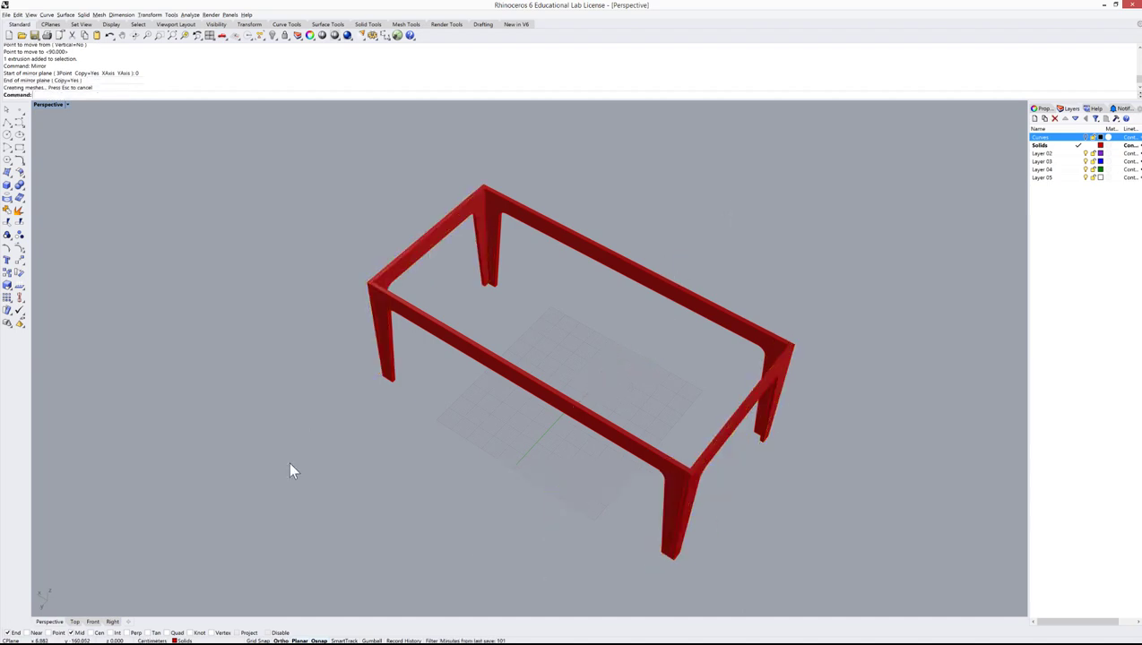
Step: Create the tabletop as a box between diagonally opposite outer top corners of the frames, with a height of 2 cm
{"action": "right_click_drag", "start_coordinate": [618, 376], "coordinate": [442, 301]}
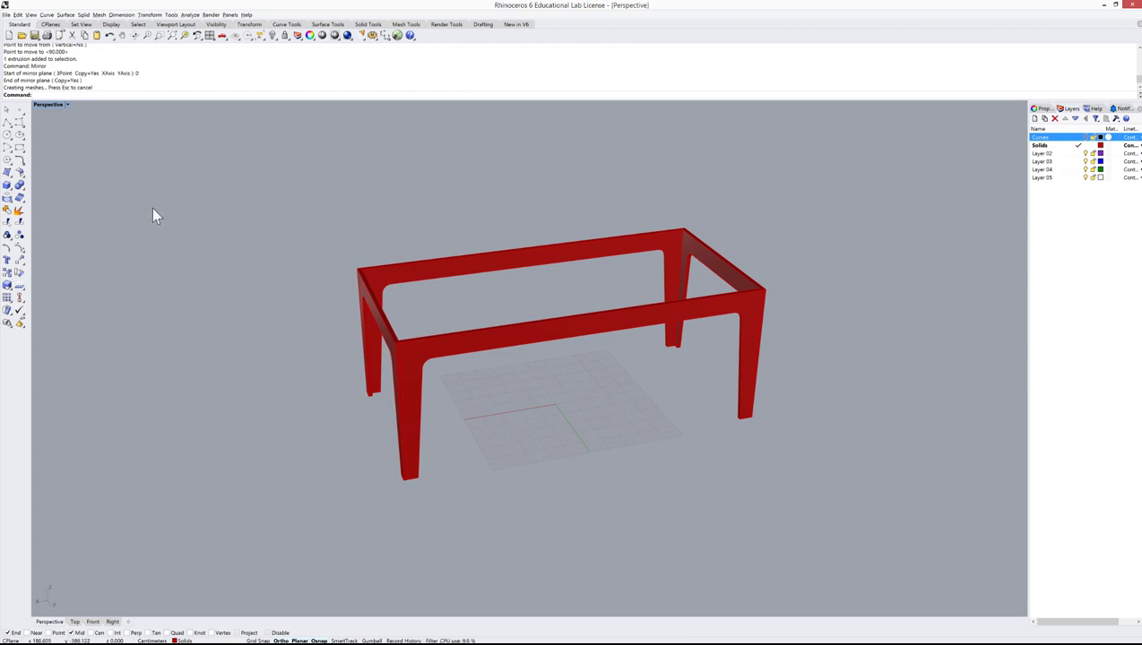
{"action": "left_click", "coordinate": [6, 186]}
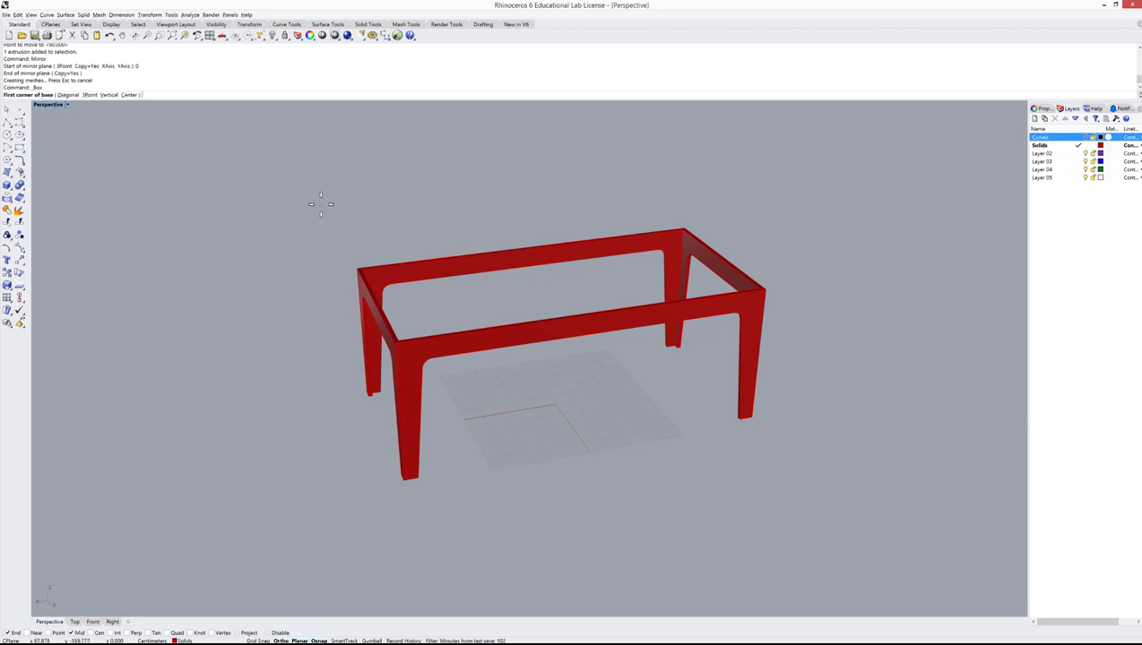
{"action": "scroll", "coordinate": [321, 204], "scroll_direction": "up", "scroll_amount": 3}
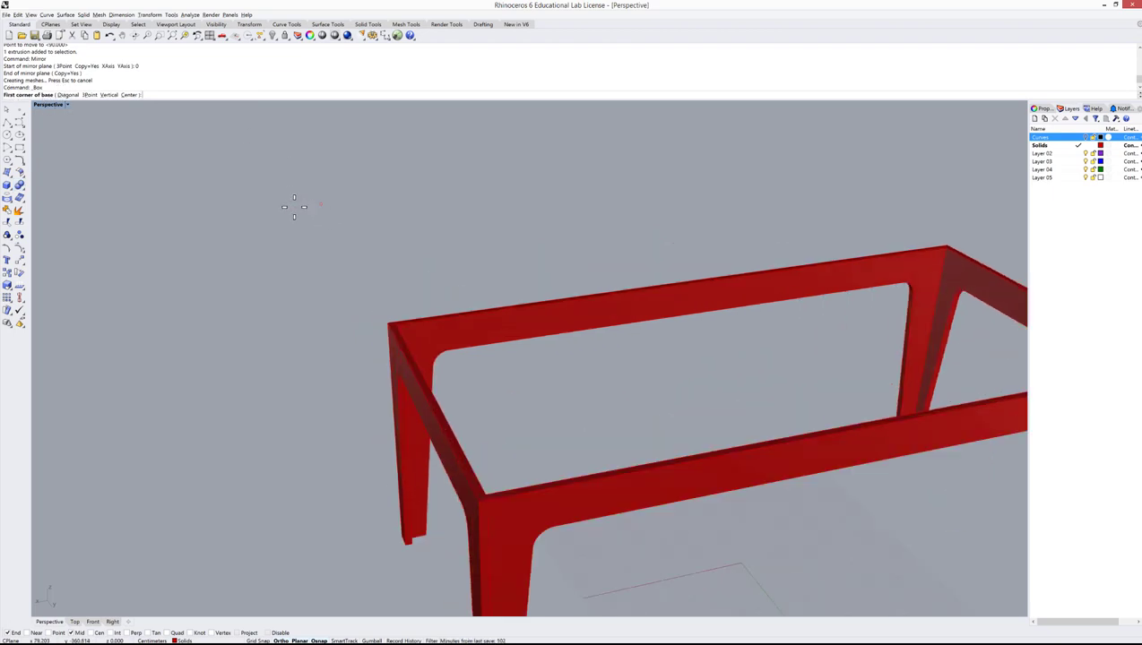
{"action": "left_click", "coordinate": [388, 323]}
{"action": "scroll", "coordinate": [285, 288], "scroll_direction": "down", "scroll_amount": 3}
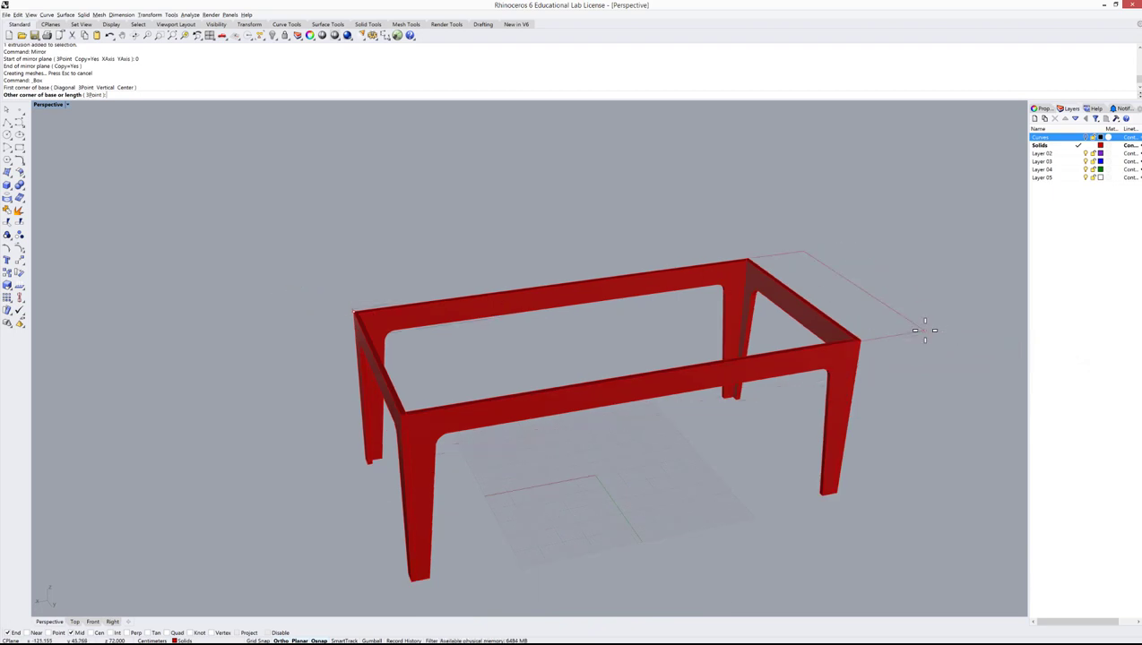
{"action": "scroll", "coordinate": [912, 327], "scroll_direction": "up", "scroll_amount": 5}
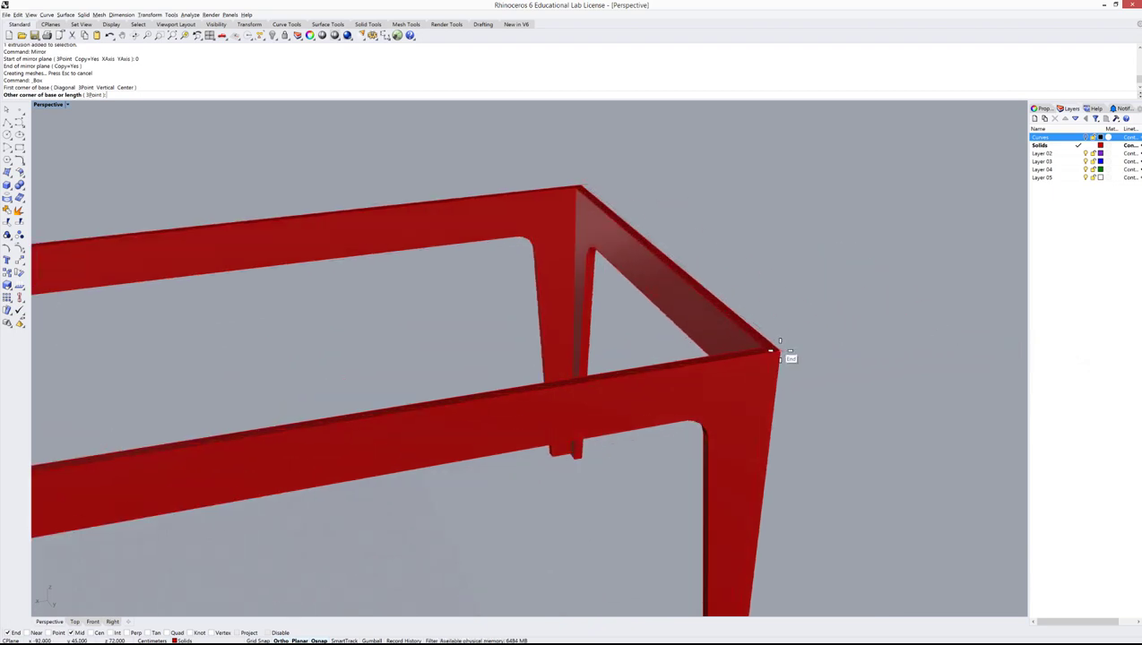
{"action": "left_click", "coordinate": [783, 352]}
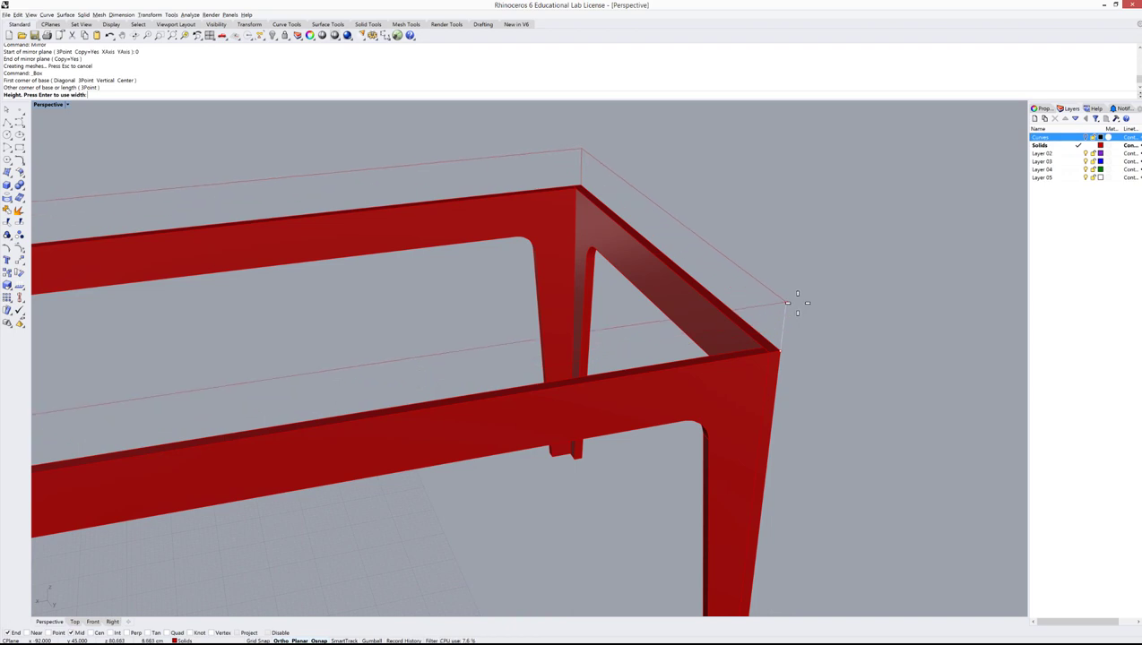
{"action": "type", "text": "2"}
{"action": "key", "text": "Return"}
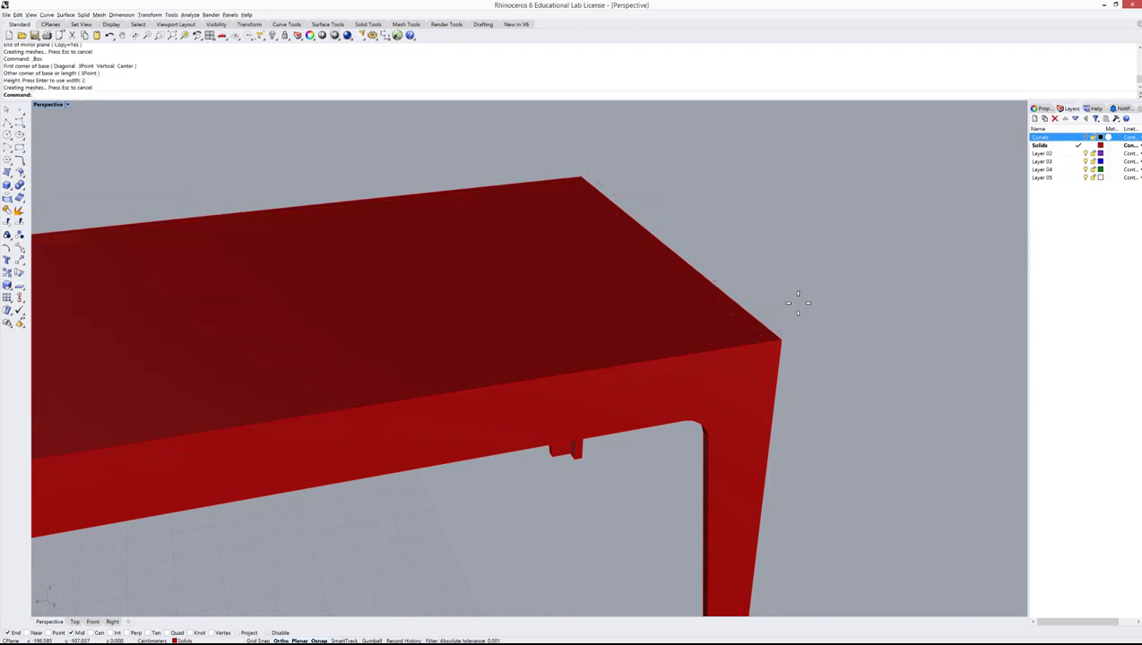
Step: Examine the assembled table with its top from several angles and distances in the Perspective view
{"action": "scroll", "coordinate": [834, 310], "scroll_direction": "down", "scroll_amount": 8}
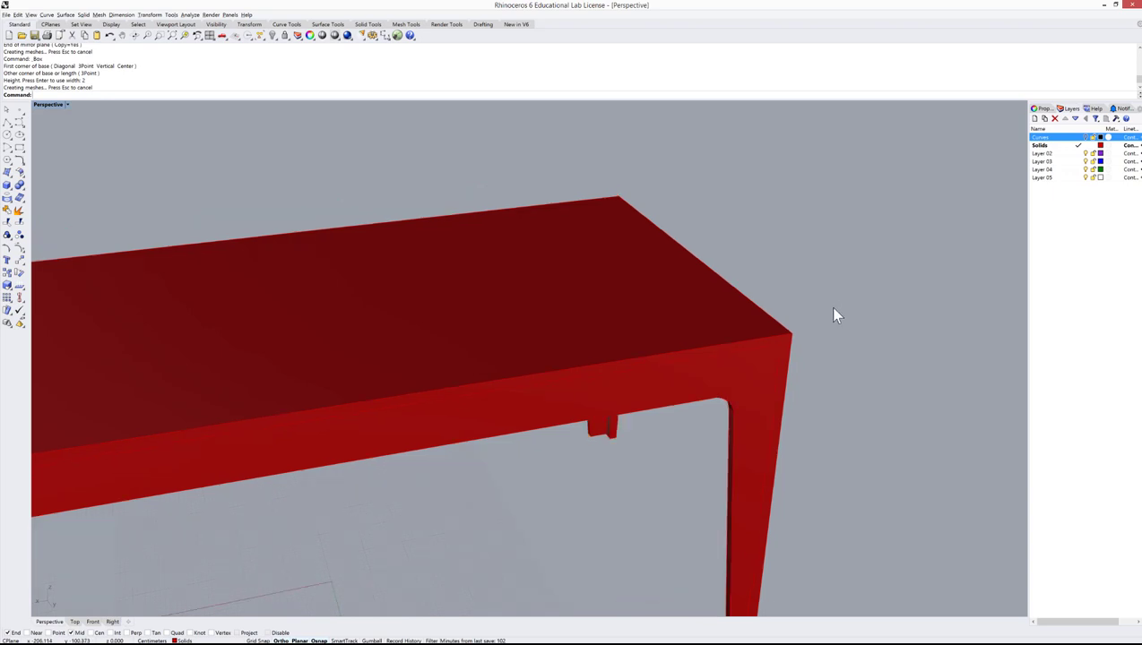
{"action": "right_click_drag", "start_coordinate": [565, 368], "coordinate": [739, 372]}
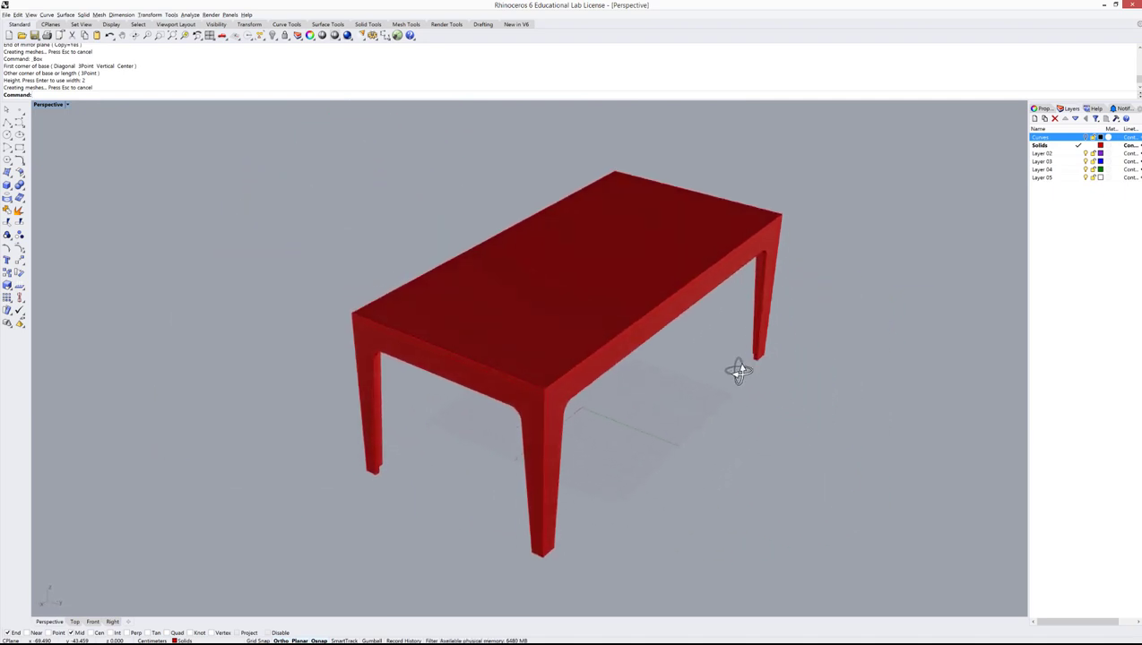
{"action": "scroll", "coordinate": [548, 383], "scroll_direction": "down", "scroll_amount": 3}
{"action": "scroll", "coordinate": [632, 390], "scroll_direction": "up", "scroll_amount": 3}
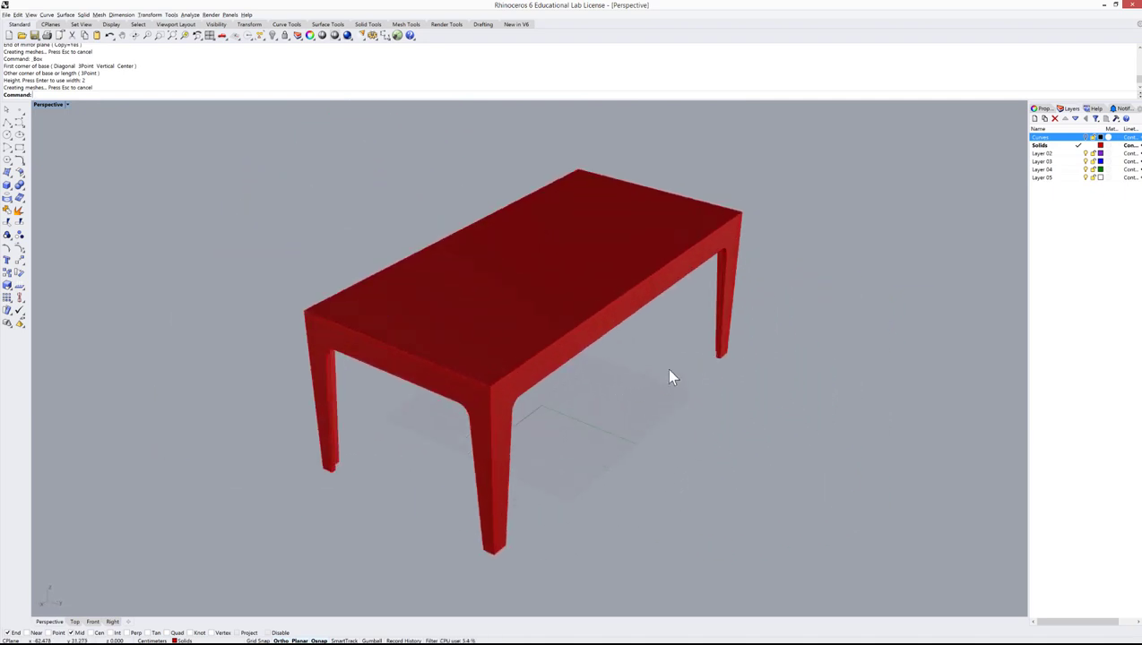
{"action": "right_click_drag", "start_coordinate": [711, 375], "coordinate": [696, 373]}
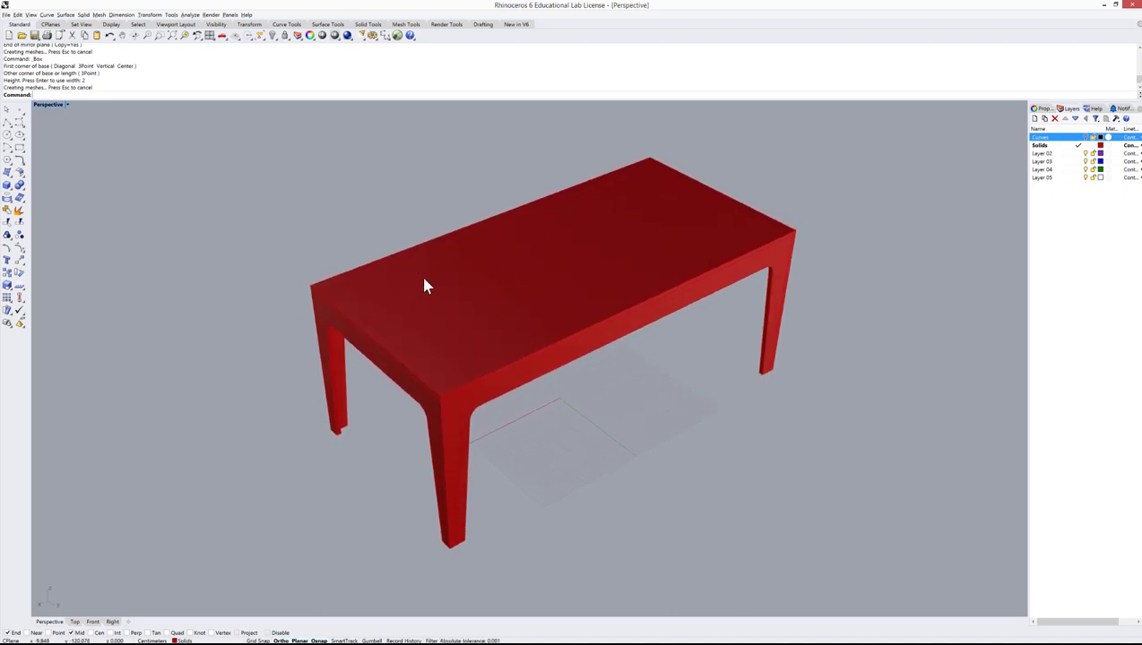
{"action": "scroll", "coordinate": [425, 279], "scroll_direction": "up", "scroll_amount": 2}
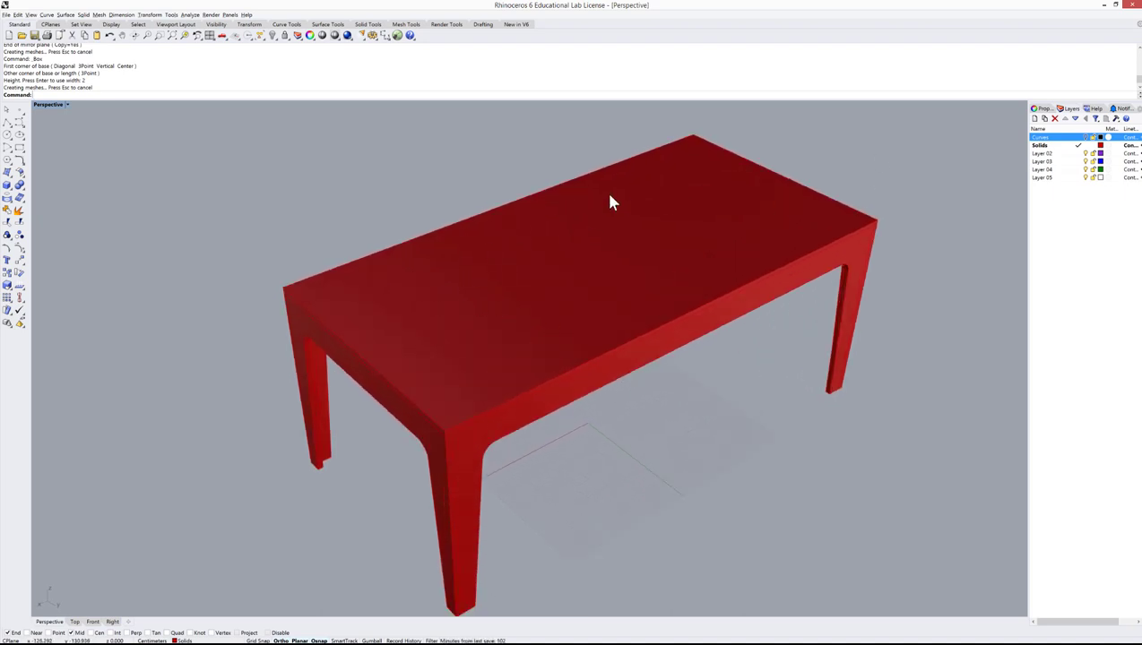
{"action": "scroll", "coordinate": [607, 199], "scroll_direction": "down", "scroll_amount": 2}
{"action": "scroll", "coordinate": [584, 267], "scroll_direction": "up", "scroll_amount": 2}
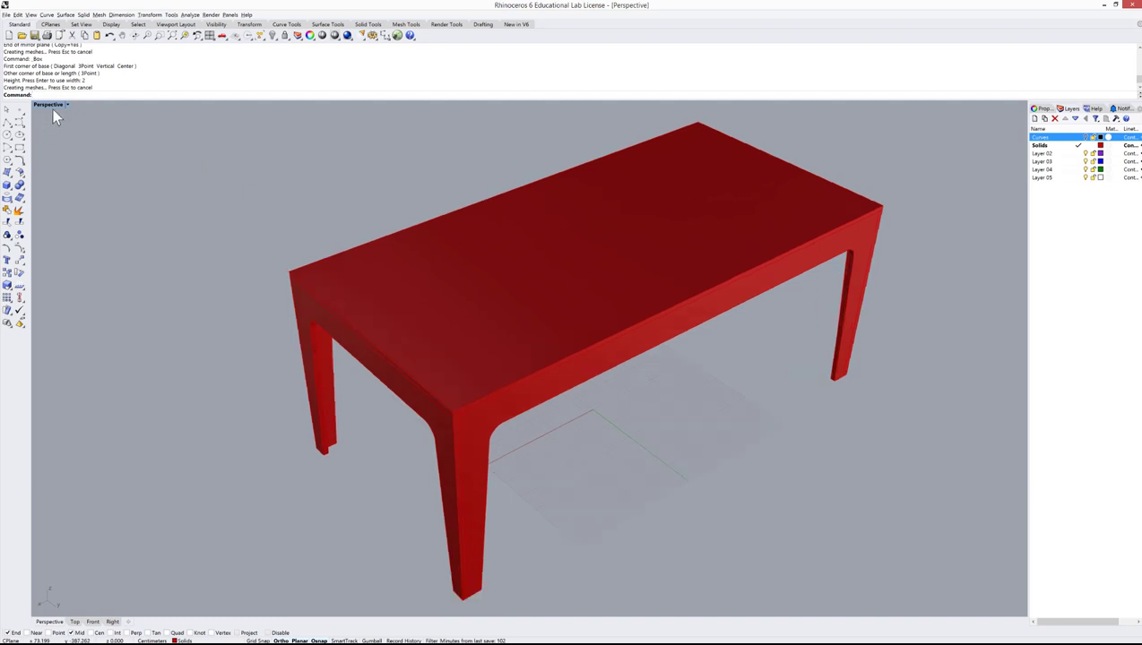
Step: Return to the four-viewport layout and make the Front view active
{"action": "key", "text": "ctrl+m"}
{"action": "left_click", "coordinate": [204, 438]}
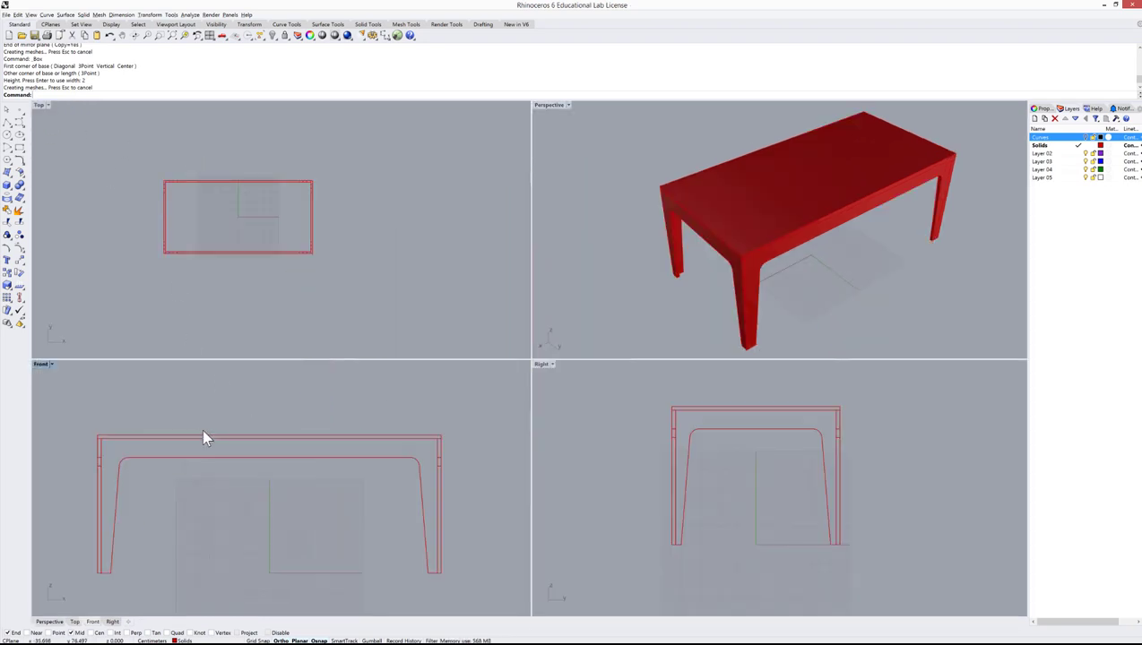
Step: Zoom to the table's extents in the Top, Right, Front and Perspective viewports one after another
{"action": "scroll", "coordinate": [212, 489], "scroll_direction": "up", "scroll_amount": 1}
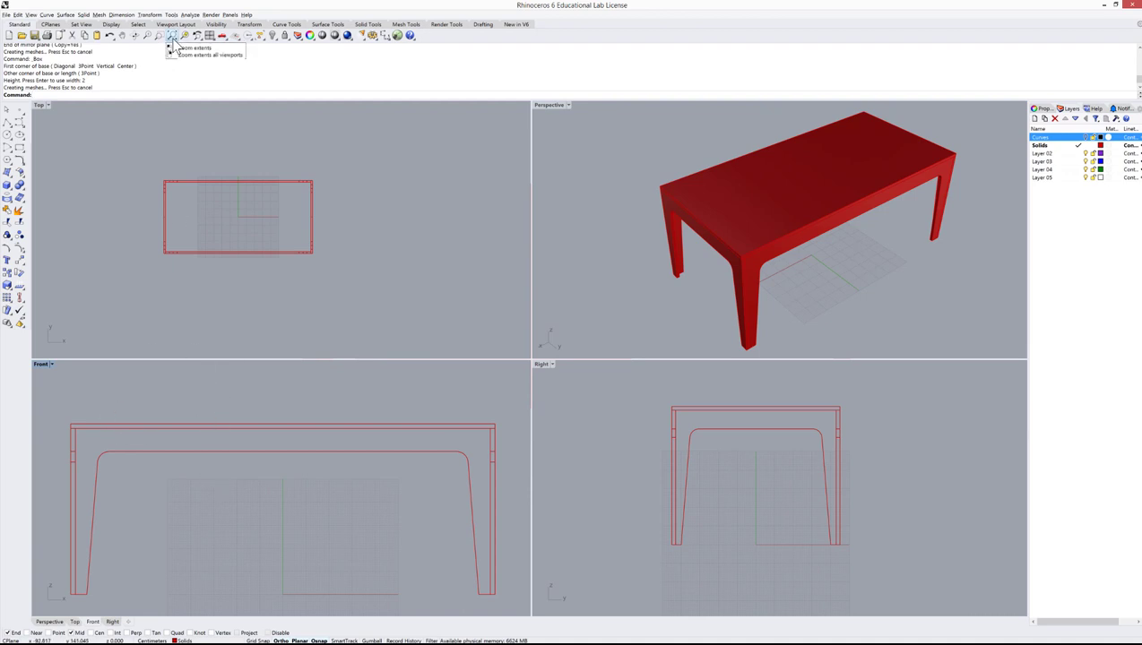
{"action": "left_click", "coordinate": [198, 158]}
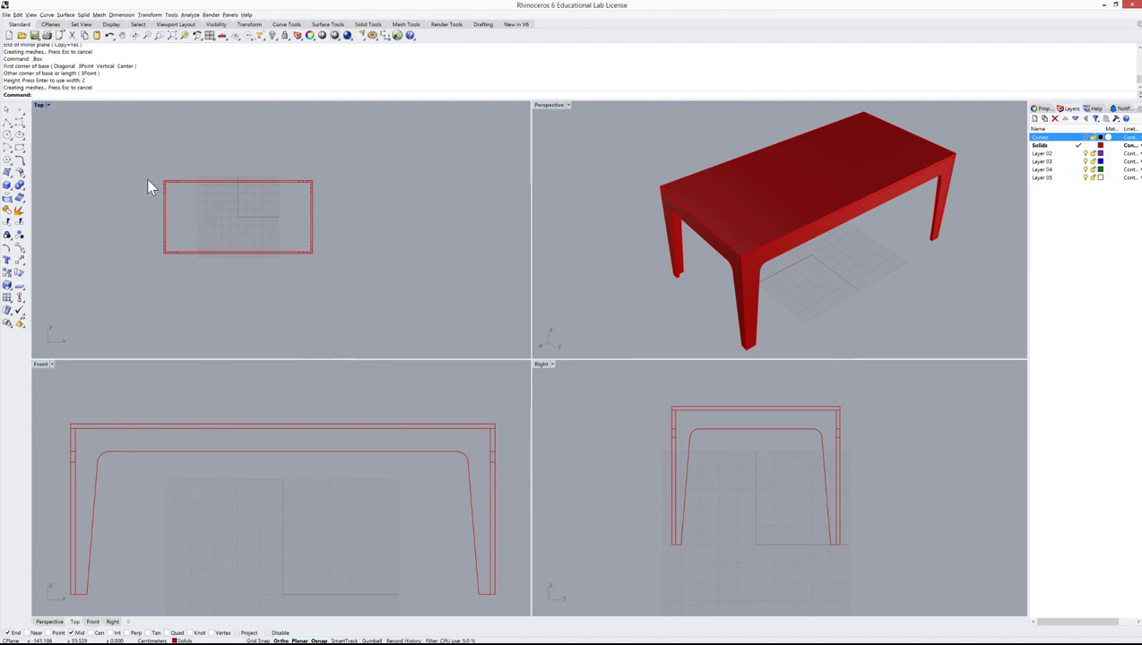
{"action": "left_click", "coordinate": [172, 35]}
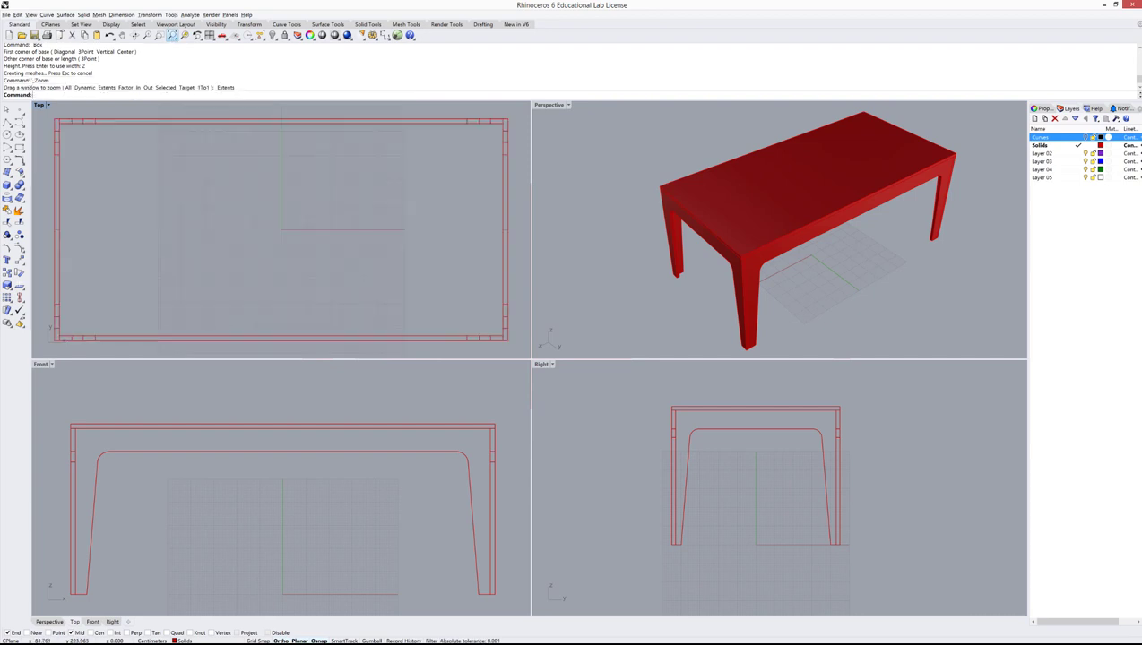
{"action": "left_click", "coordinate": [630, 408]}
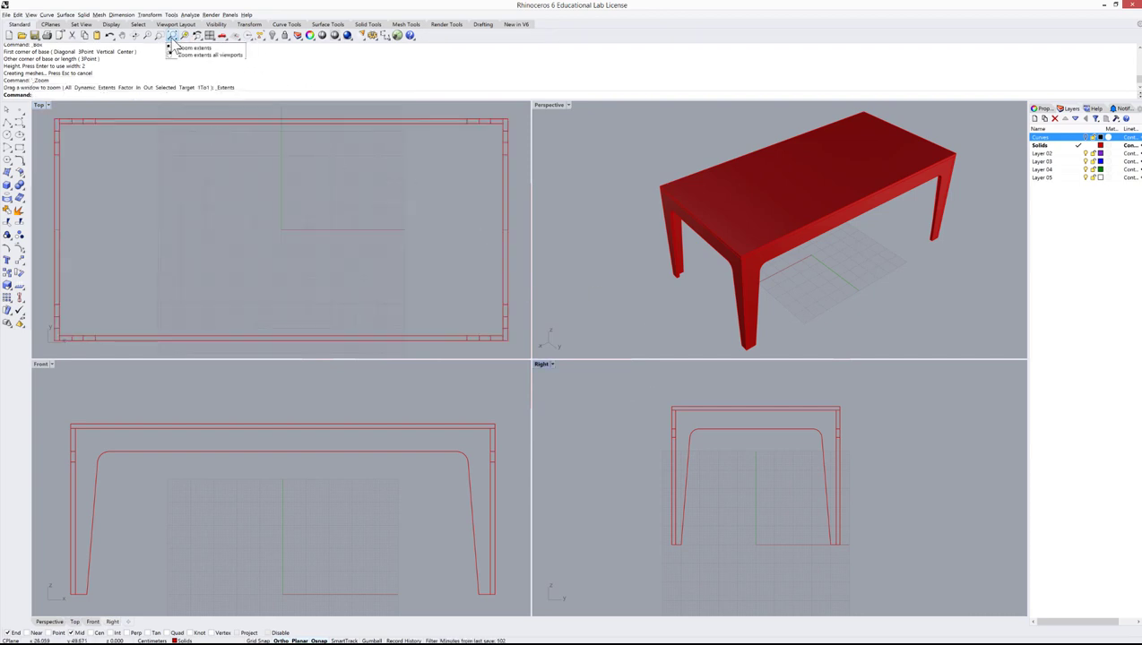
{"action": "left_click", "coordinate": [173, 36]}
{"action": "left_click", "coordinate": [403, 371]}
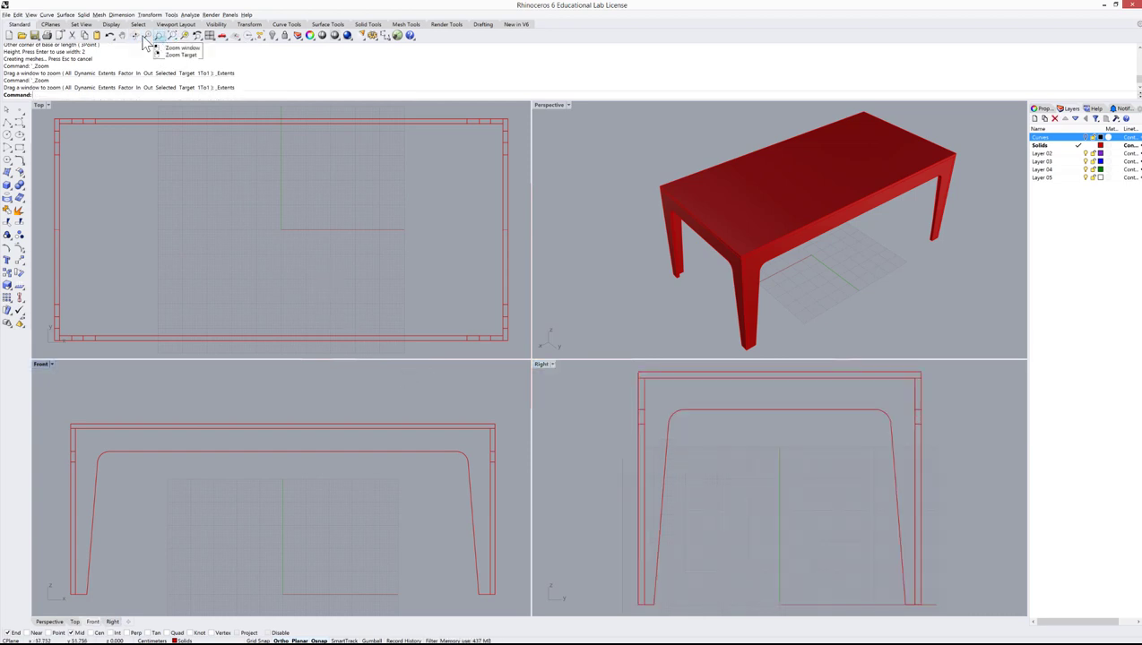
{"action": "left_click", "coordinate": [173, 36]}
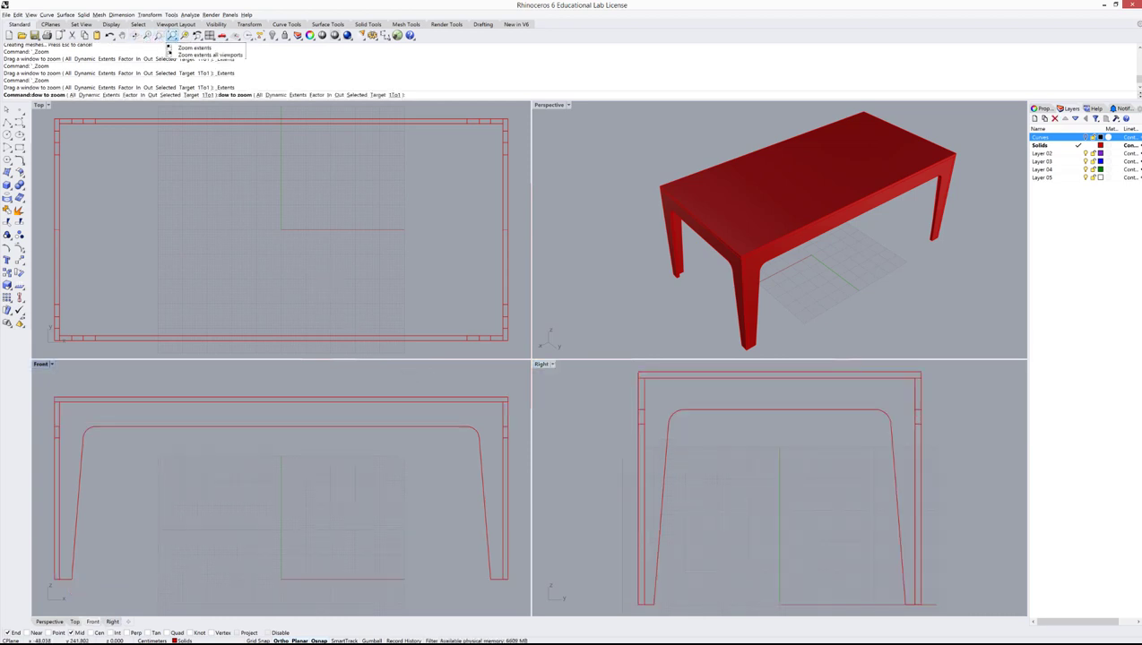
{"action": "left_click", "coordinate": [628, 141]}
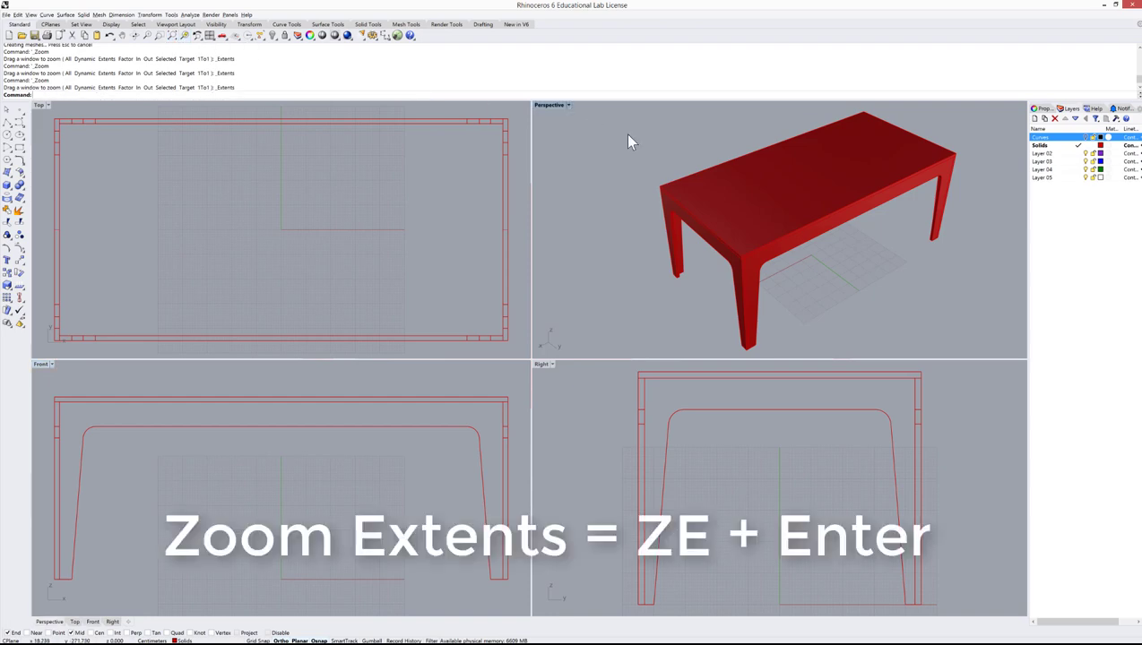
{"action": "left_click", "coordinate": [175, 38]}
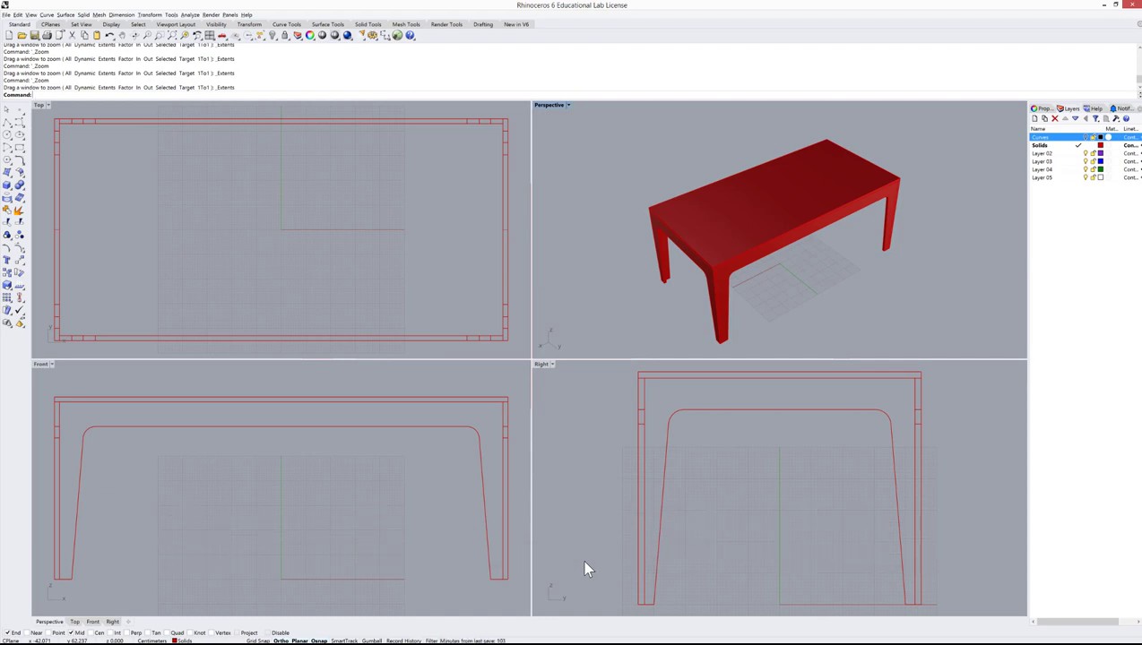
Step: Start Make2D on the complete table, selecting all its parts in the Perspective view
{"action": "type", "text": "Make2d"}
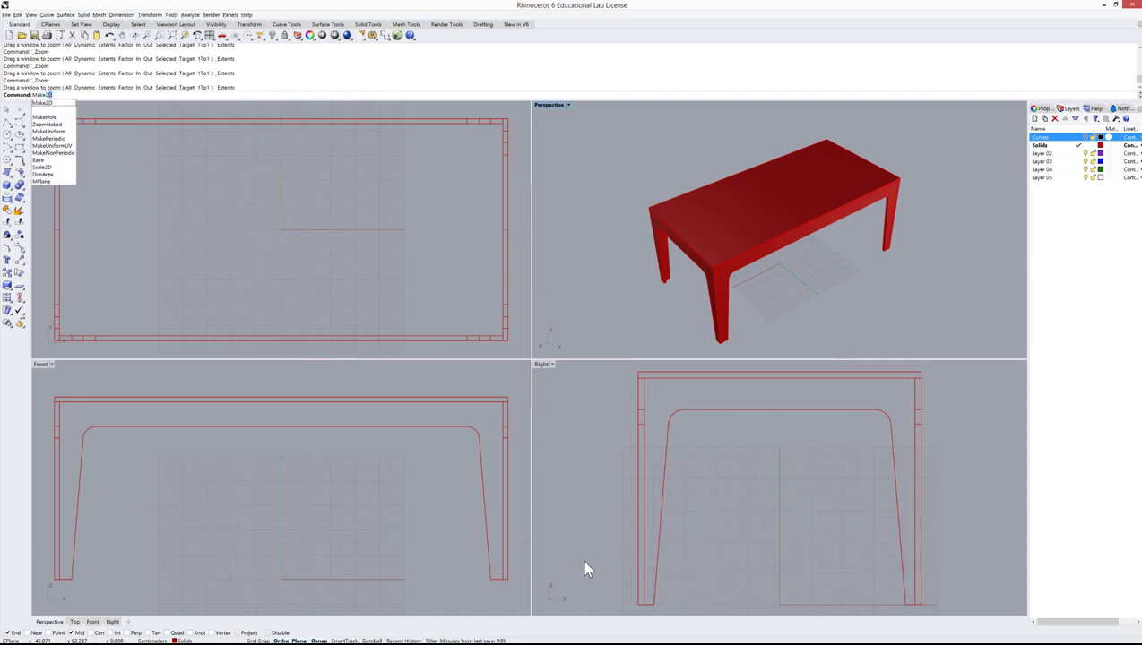
{"action": "key", "text": "Return"}
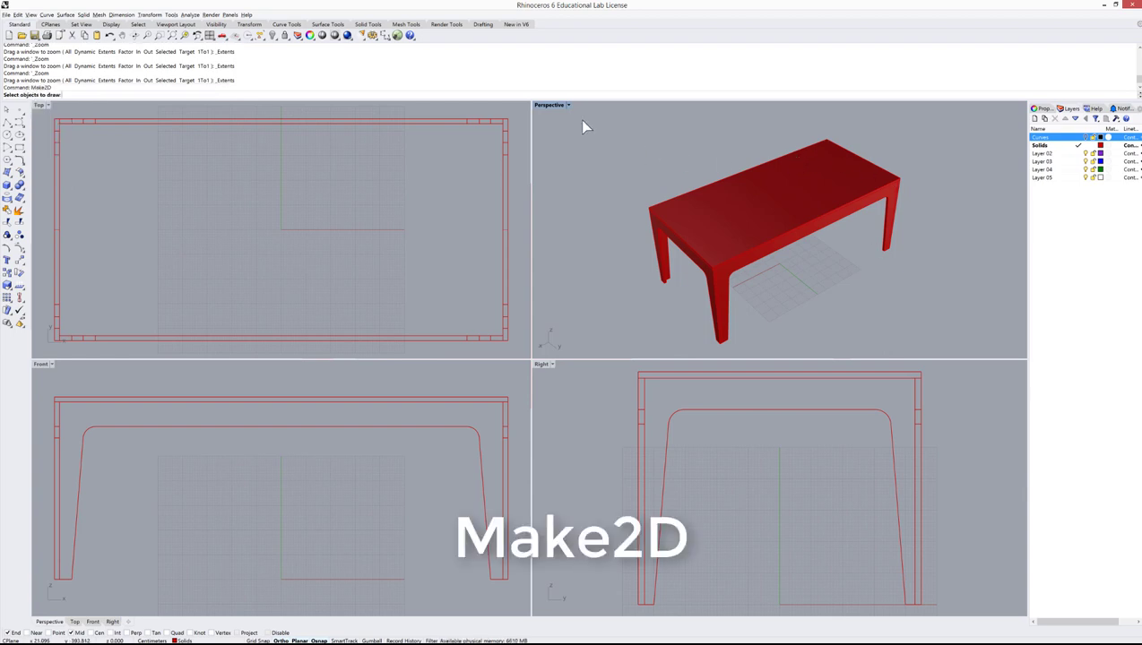
{"action": "left_click_drag", "start_coordinate": [579, 119], "coordinate": [962, 353]}
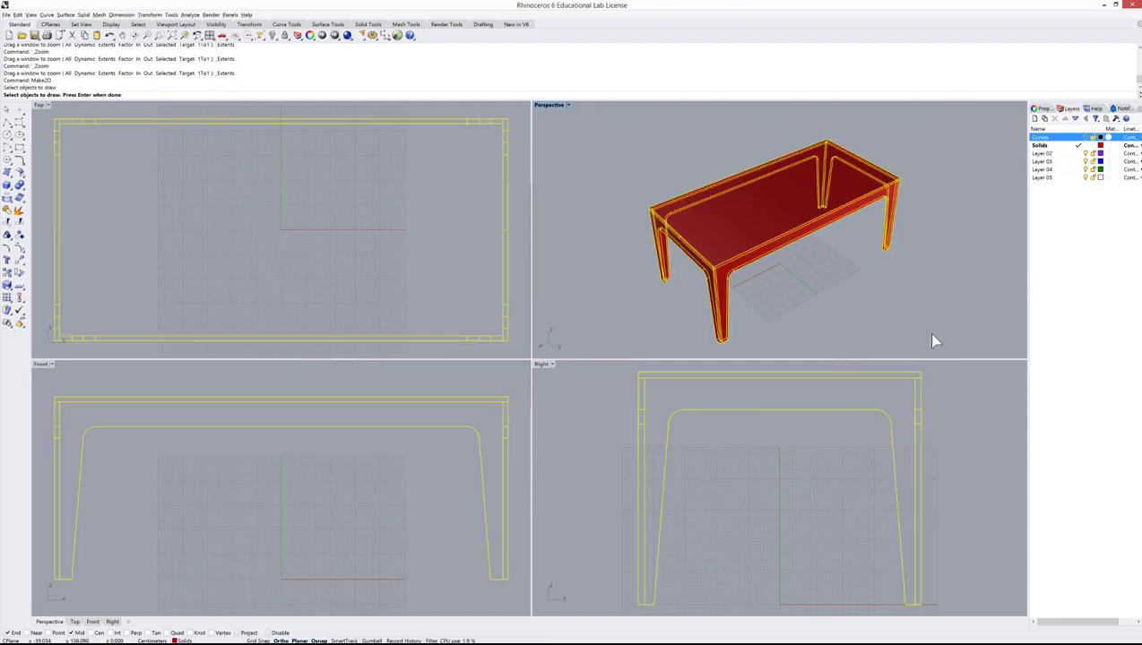
{"action": "key", "text": "Return"}
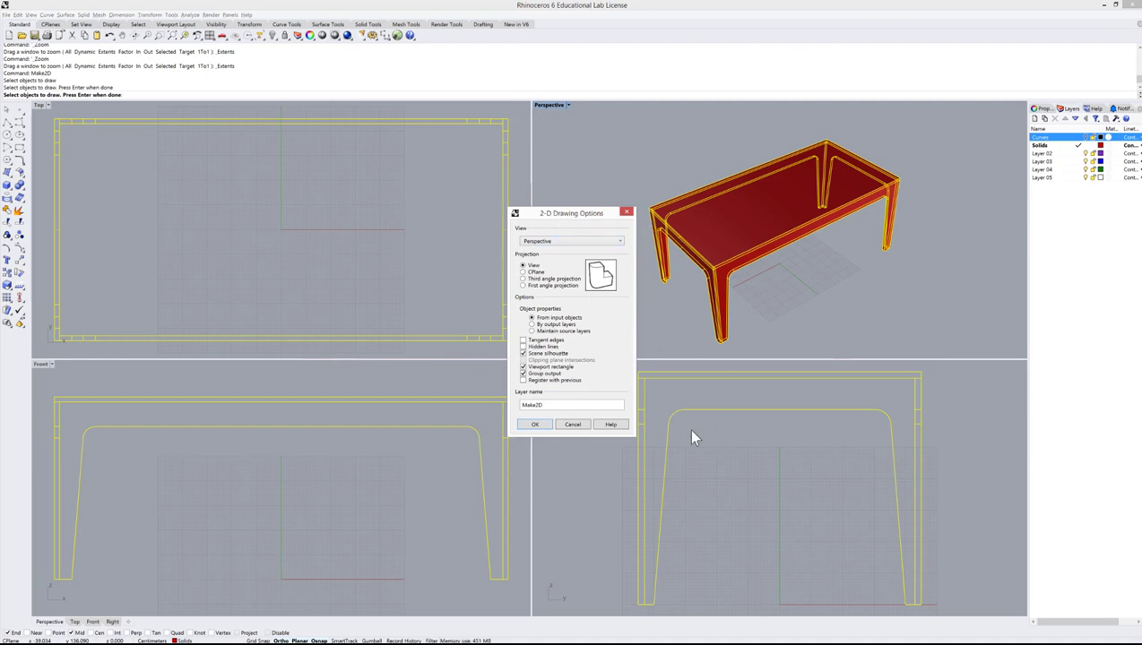
Step: Generate the 2D drawing with third angle projection and hidden lines included, using the layer name Make2D
{"action": "left_click", "coordinate": [588, 241]}
{"action": "left_click", "coordinate": [545, 251]}
{"action": "left_click", "coordinate": [539, 286]}
{"action": "left_click", "coordinate": [541, 279]}
{"action": "left_click", "coordinate": [536, 266]}
{"action": "left_click", "coordinate": [523, 285]}
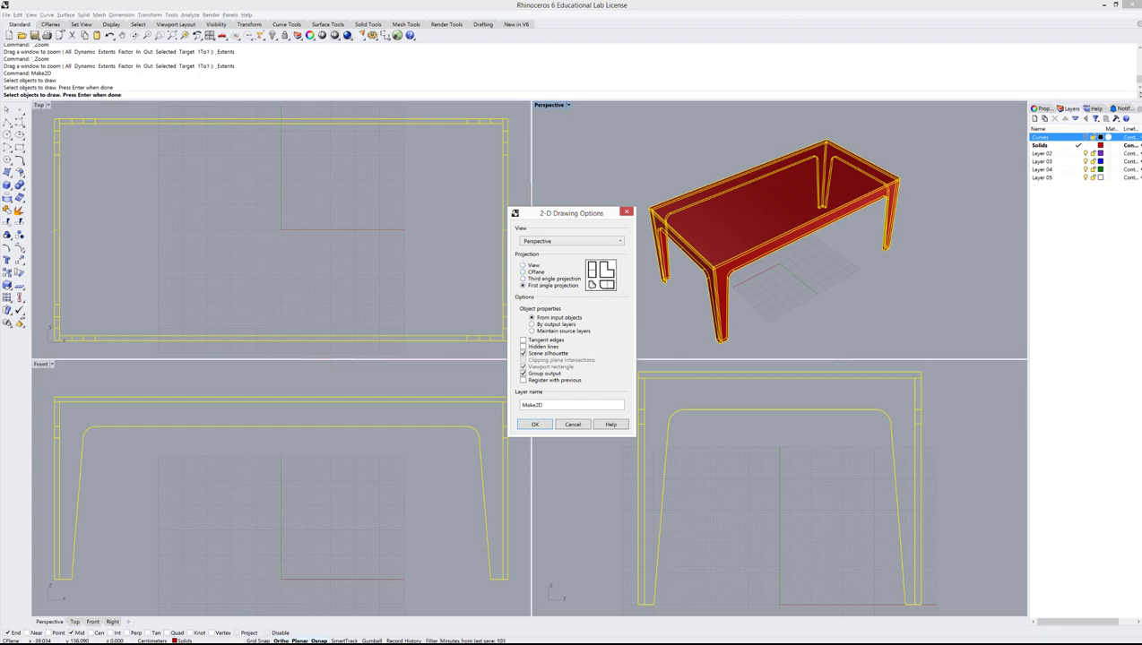
{"action": "left_click", "coordinate": [537, 279]}
{"action": "left_click", "coordinate": [538, 347]}
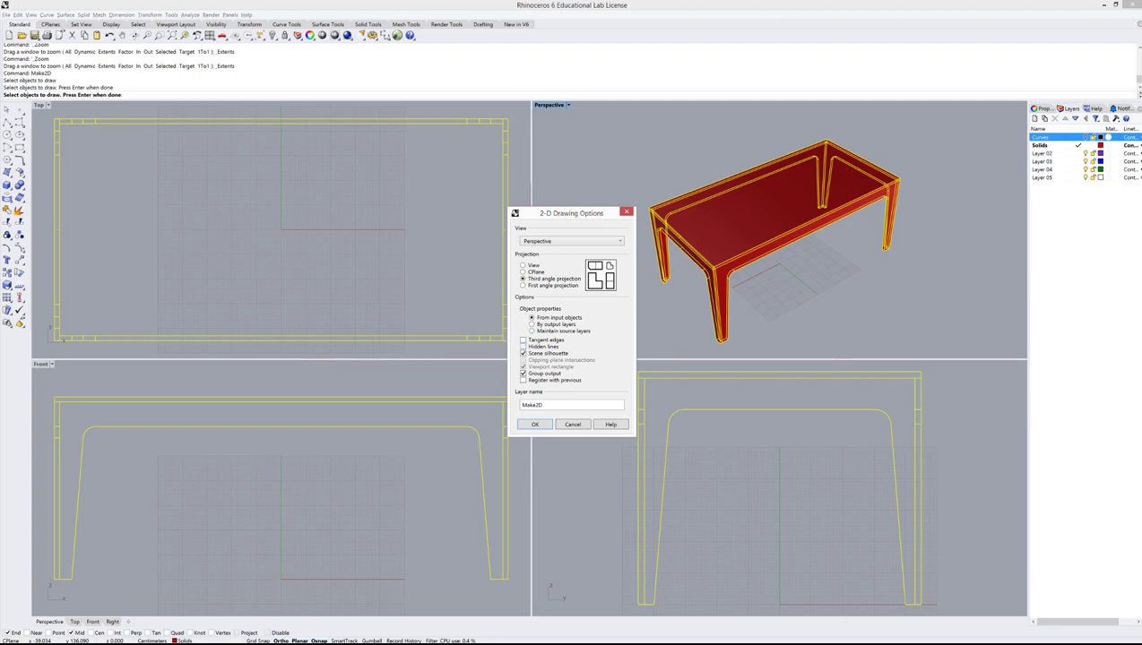
{"action": "left_click", "coordinate": [555, 347]}
{"action": "left_click", "coordinate": [536, 425]}
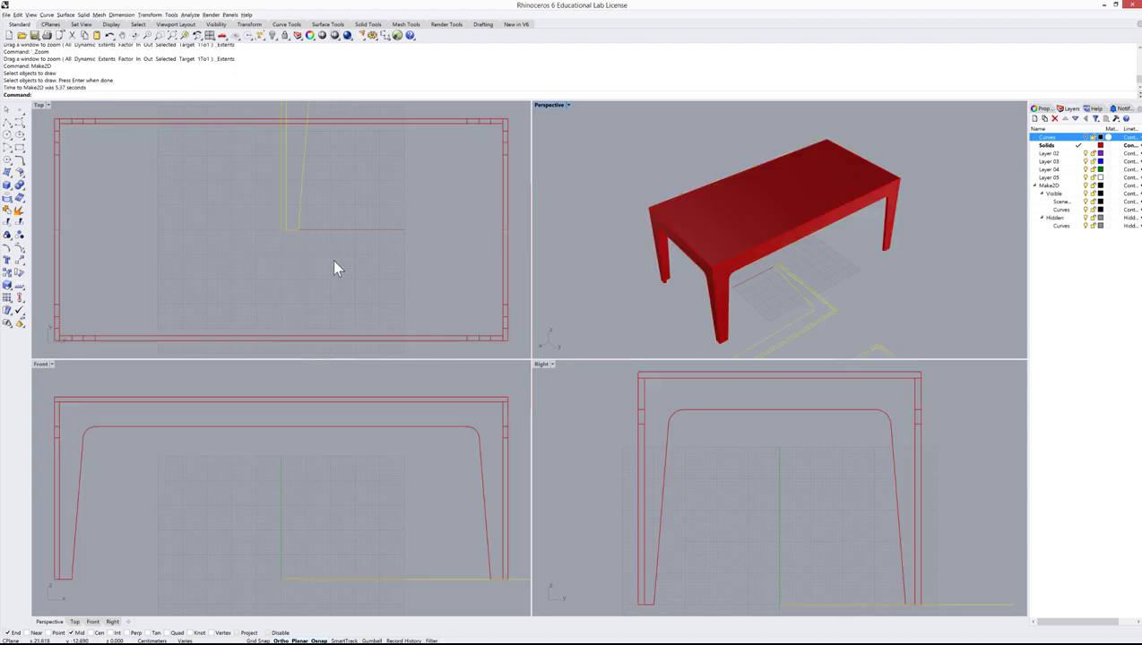
Step: Move the generated 2D drawings clear of the table model along Y in the Top view and deselect them
{"action": "scroll", "coordinate": [230, 299], "scroll_direction": "down", "scroll_amount": 10}
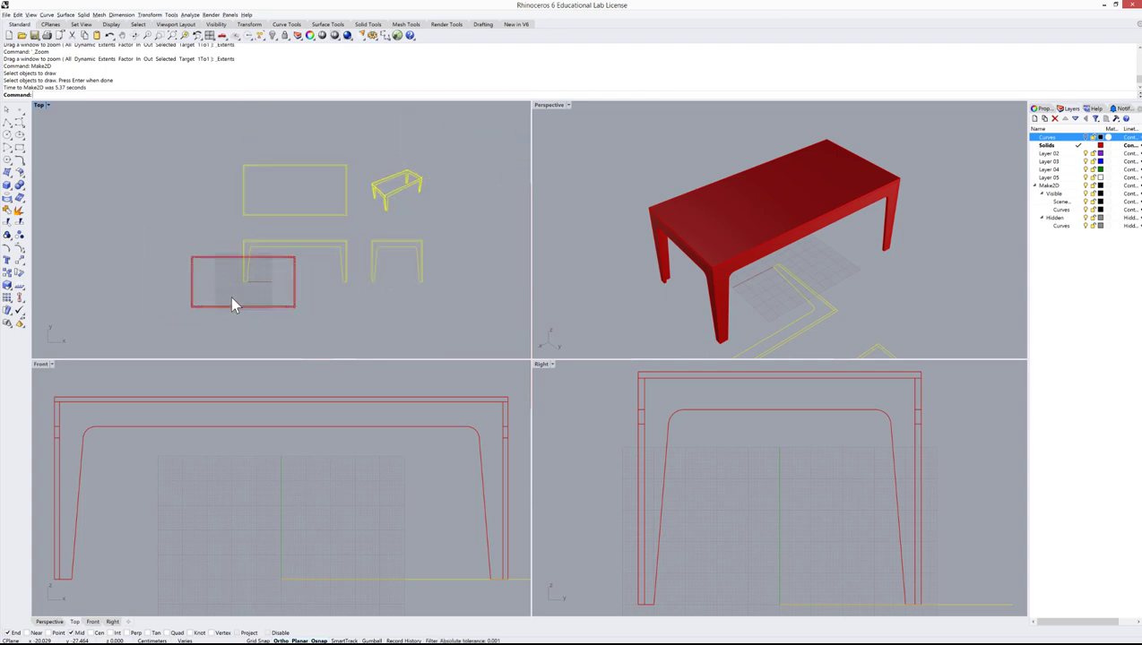
{"action": "left_click_drag", "start_coordinate": [321, 242], "coordinate": [323, 179]}
{"action": "scroll", "coordinate": [333, 296], "scroll_direction": "down", "scroll_amount": 5}
{"action": "scroll", "coordinate": [338, 242], "scroll_direction": "up", "scroll_amount": 3}
{"action": "scroll", "coordinate": [338, 242], "scroll_direction": "up", "scroll_amount": 5}
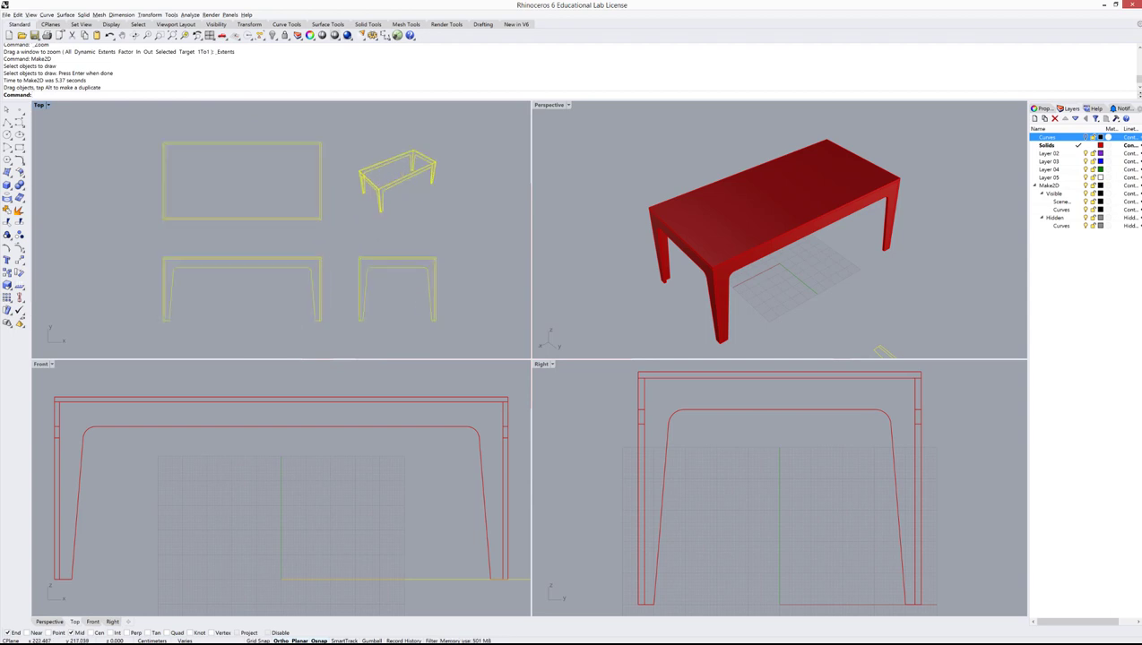
{"action": "key", "text": "Escape"}
Step: Examine the visible and hidden lines of the perspective and plan drawings up close in the Top view
{"action": "scroll", "coordinate": [443, 160], "scroll_direction": "up", "scroll_amount": 10}
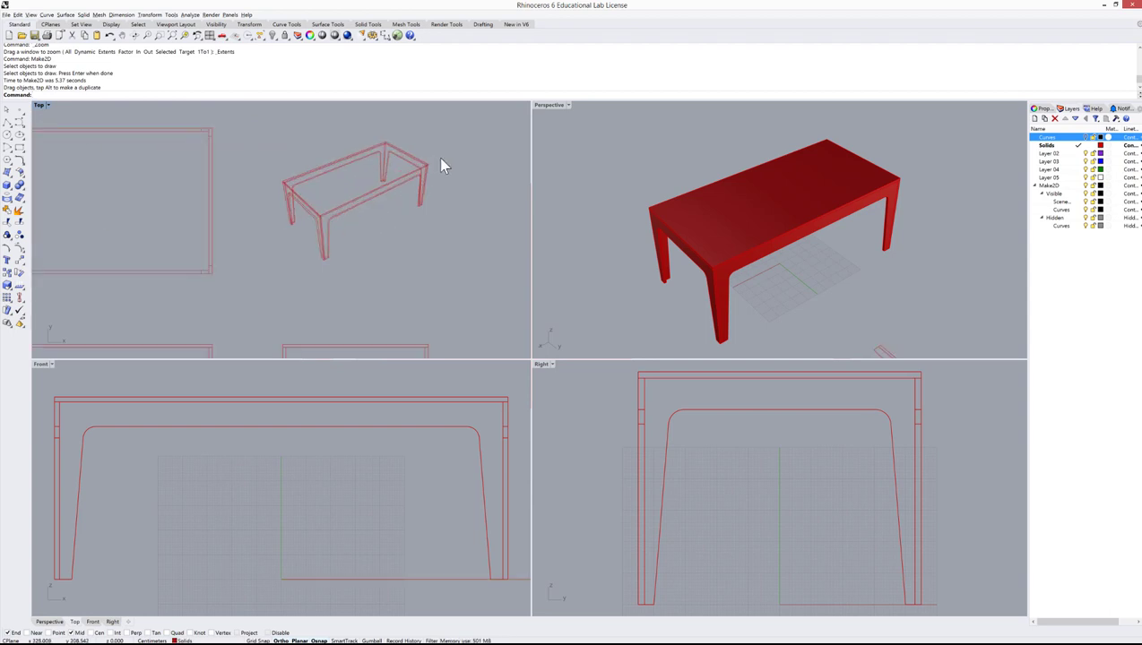
{"action": "scroll", "coordinate": [276, 215], "scroll_direction": "down", "scroll_amount": 6}
{"action": "scroll", "coordinate": [300, 230], "scroll_direction": "up", "scroll_amount": 2}
{"action": "scroll", "coordinate": [303, 212], "scroll_direction": "up", "scroll_amount": 2}
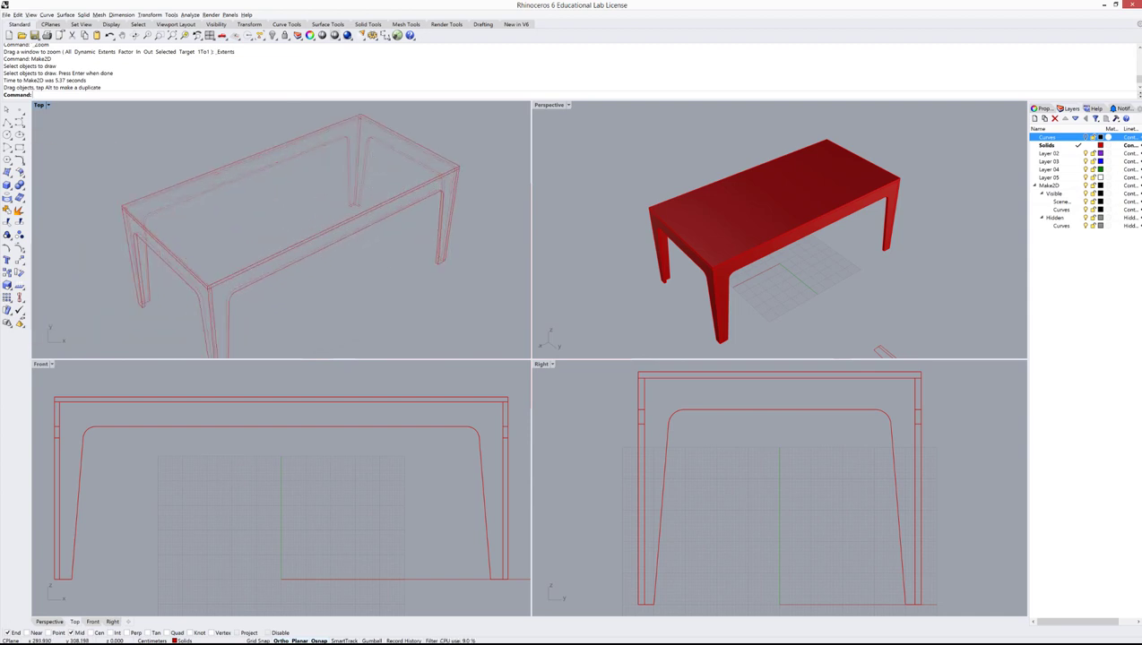
{"action": "left_click_drag", "start_coordinate": [466, 112], "coordinate": [339, 269]}
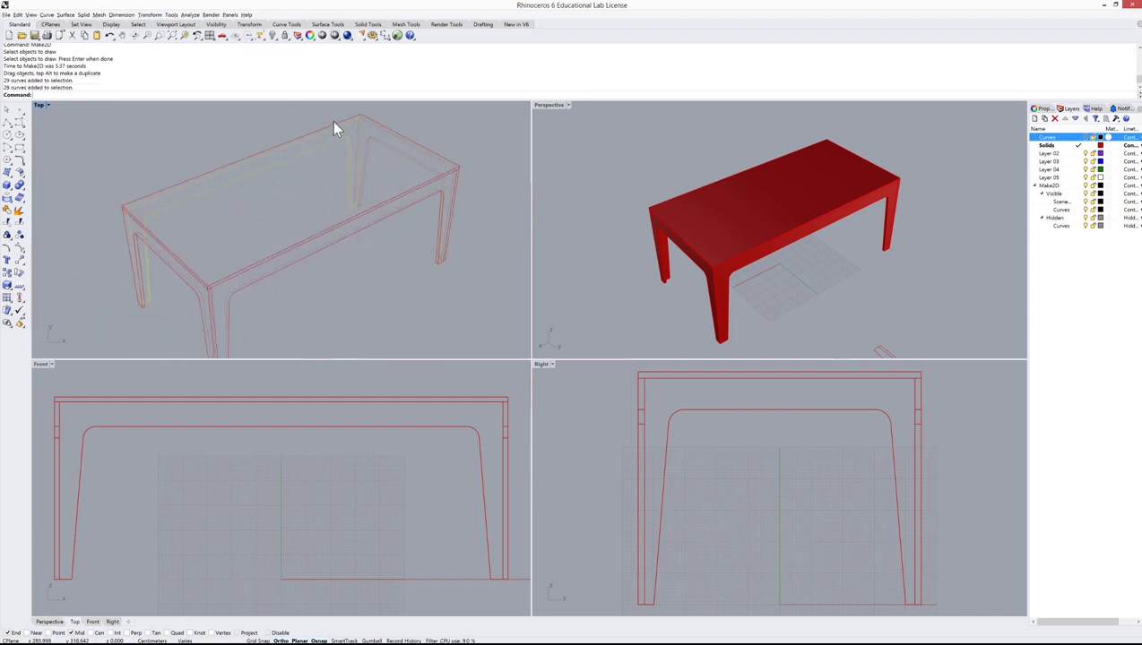
{"action": "left_click", "coordinate": [332, 127]}
{"action": "left_click", "coordinate": [354, 140]}
{"action": "scroll", "coordinate": [323, 168], "scroll_direction": "down", "scroll_amount": 5}
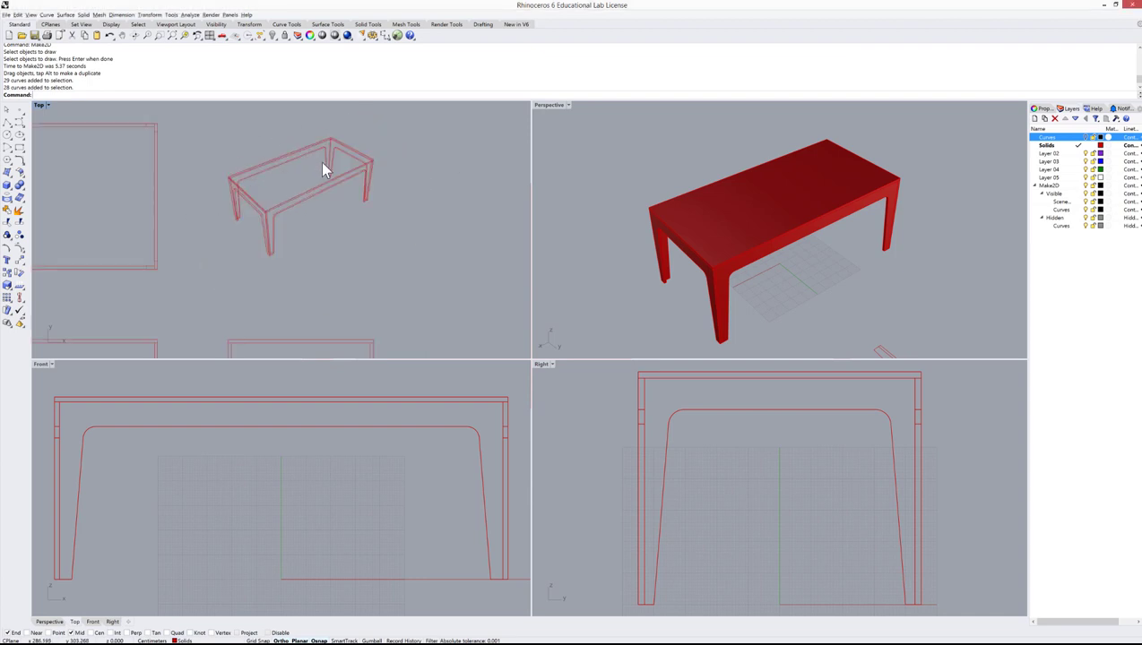
{"action": "scroll", "coordinate": [112, 145], "scroll_direction": "up", "scroll_amount": 8}
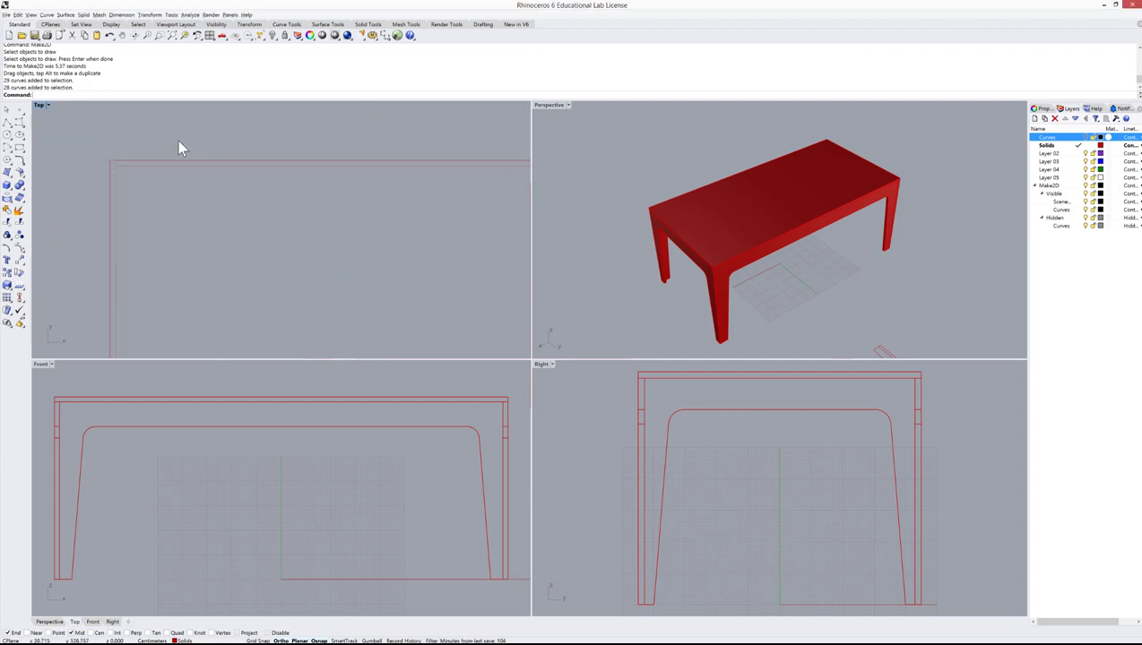
{"action": "scroll", "coordinate": [133, 189], "scroll_direction": "up", "scroll_amount": 2}
{"action": "scroll", "coordinate": [130, 187], "scroll_direction": "down", "scroll_amount": 3}
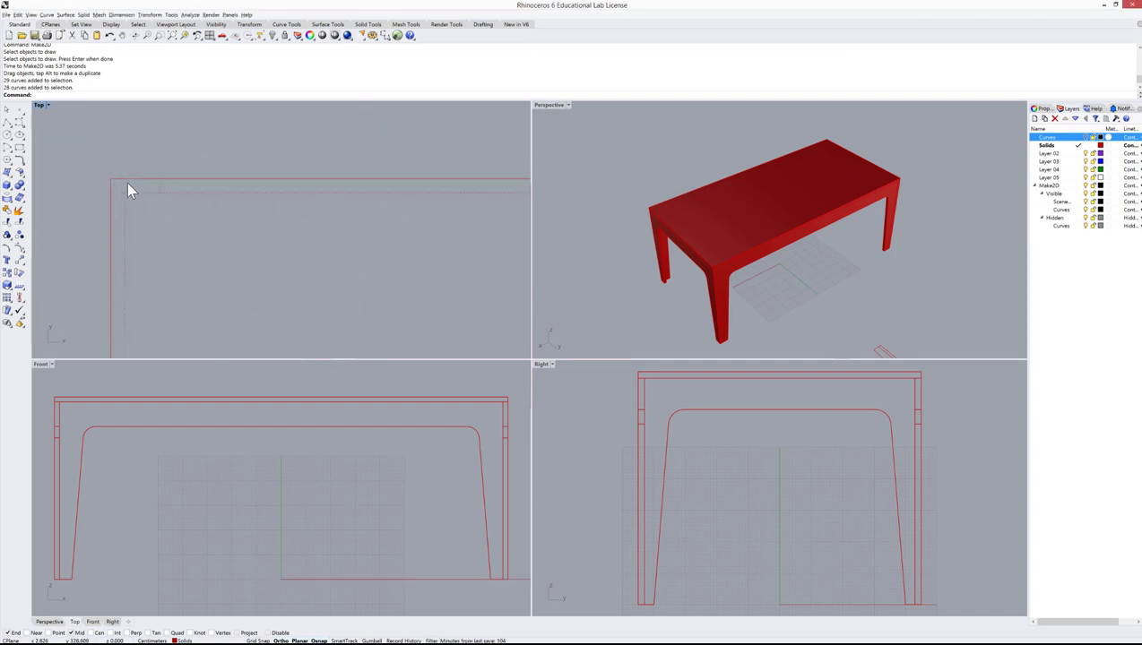
{"action": "scroll", "coordinate": [105, 184], "scroll_direction": "down", "scroll_amount": 3}
{"action": "scroll", "coordinate": [107, 199], "scroll_direction": "up", "scroll_amount": 3}
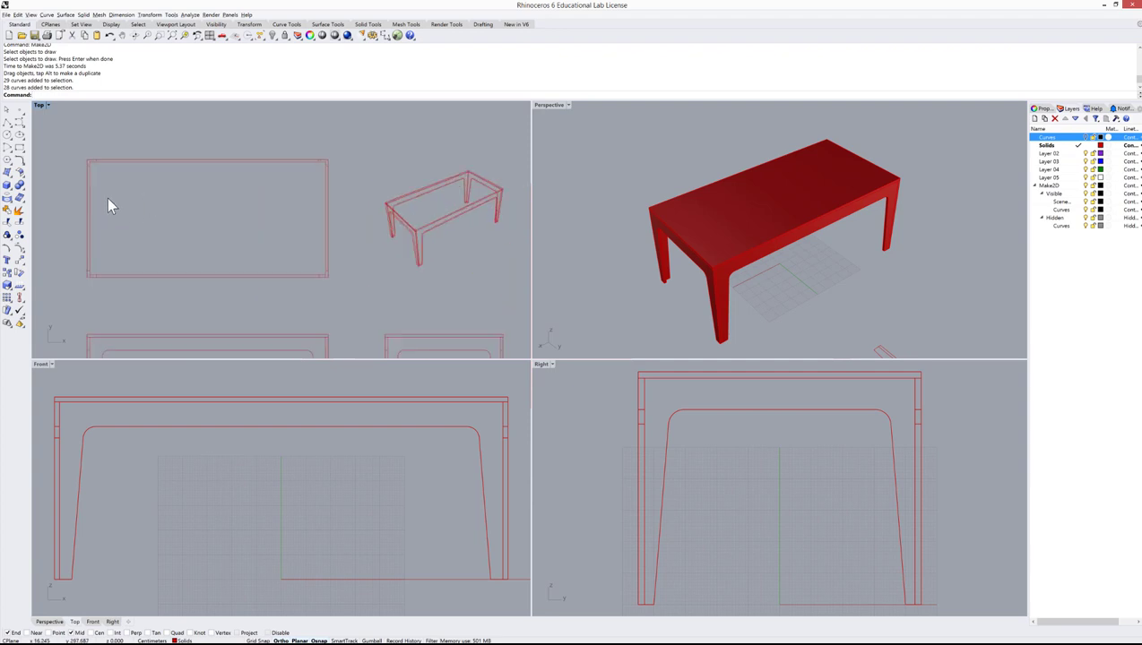
{"action": "scroll", "coordinate": [90, 191], "scroll_direction": "up", "scroll_amount": 1}
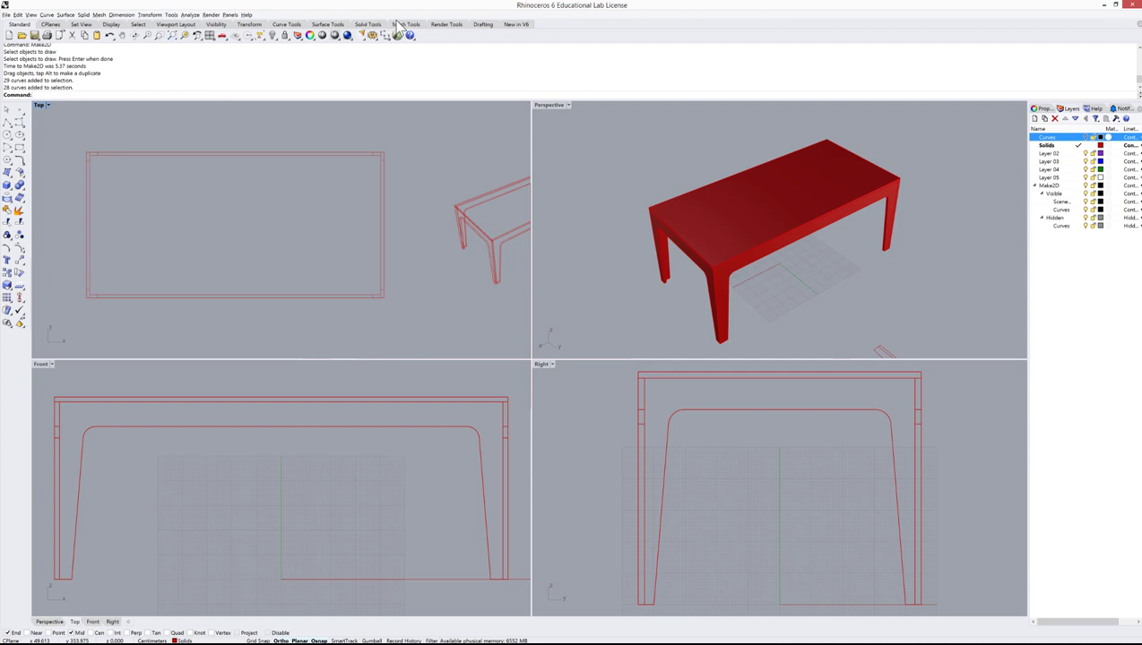
Step: Dimension the short side of the tabletop plan drawing, placing the dimension line just outside its outline
{"action": "left_click", "coordinate": [483, 24]}
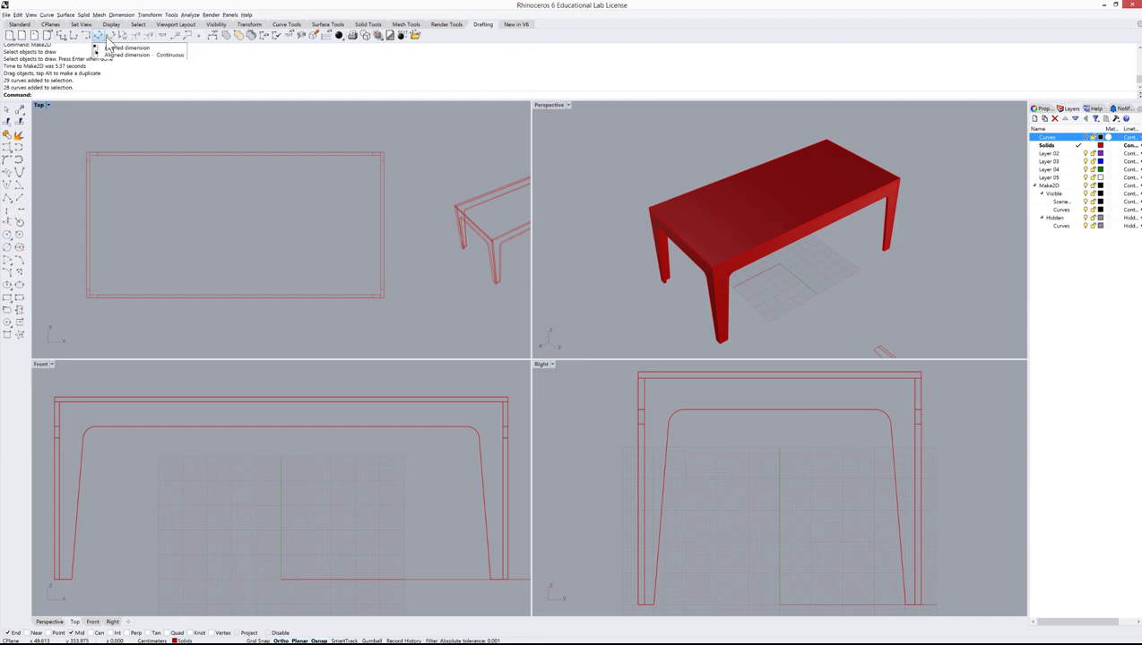
{"action": "left_click", "coordinate": [61, 36]}
{"action": "scroll", "coordinate": [230, 184], "scroll_direction": "down", "scroll_amount": 2}
{"action": "scroll", "coordinate": [157, 179], "scroll_direction": "up", "scroll_amount": 2}
{"action": "left_click", "coordinate": [158, 158]}
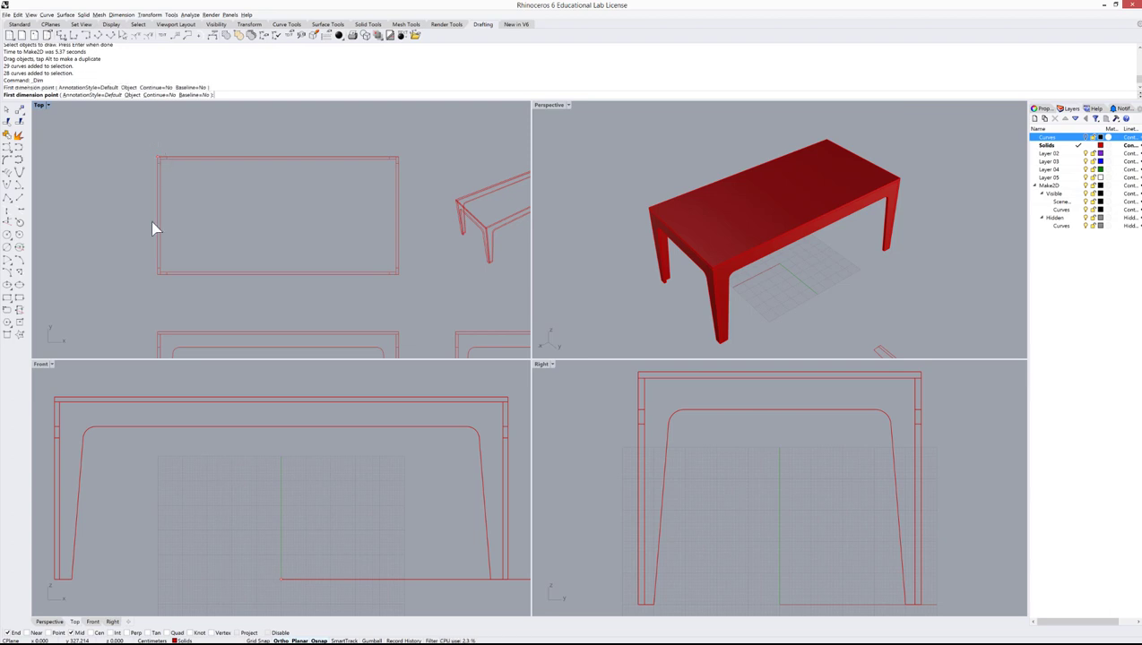
{"action": "left_click", "coordinate": [146, 275]}
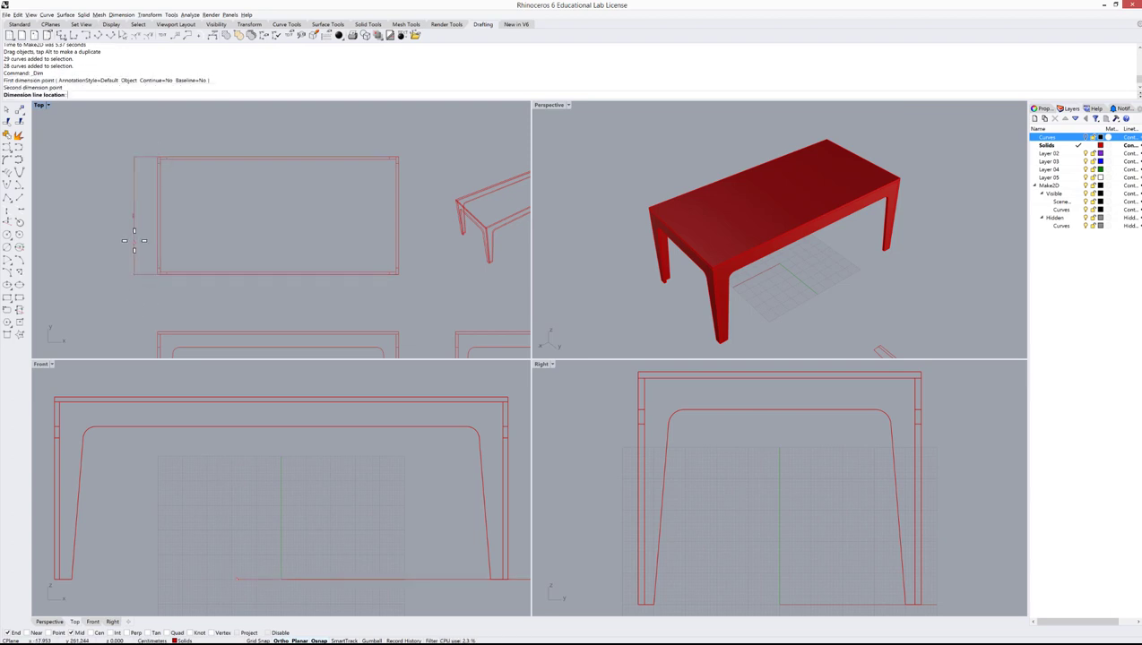
{"action": "left_click", "coordinate": [149, 224]}
Step: Dimension the long side of the tabletop plan drawing, with the dimension line just outside the outline
{"action": "key", "text": "Return"}
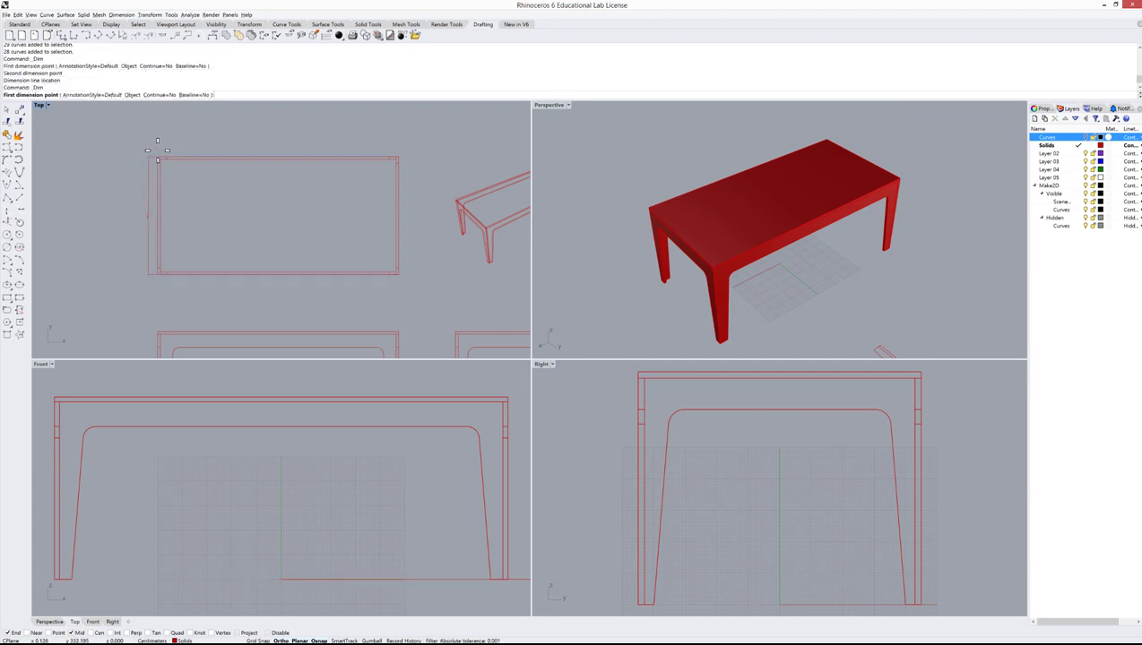
{"action": "left_click", "coordinate": [398, 158]}
{"action": "left_click", "coordinate": [158, 158]}
{"action": "left_click", "coordinate": [316, 149]}
{"action": "scroll", "coordinate": [276, 147], "scroll_direction": "up", "scroll_amount": 5}
{"action": "scroll", "coordinate": [269, 162], "scroll_direction": "down", "scroll_amount": 5}
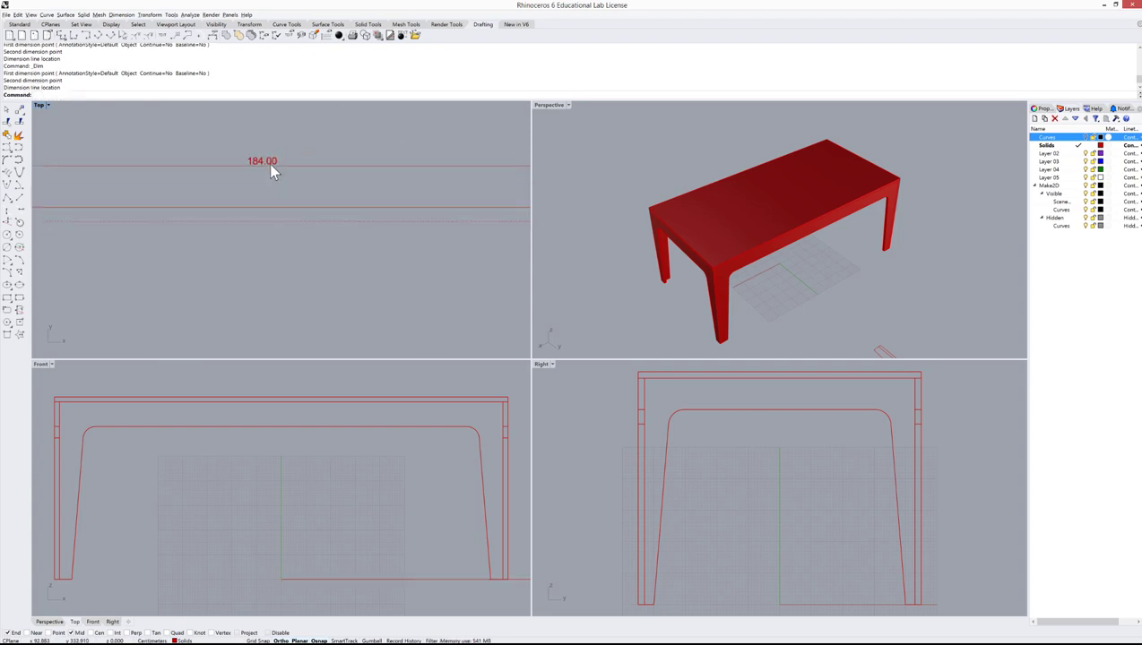
Step: Dimension the overall table height on the side elevation drawing, placing the dimension line outside the outer leg
{"action": "scroll", "coordinate": [411, 259], "scroll_direction": "up", "scroll_amount": 8}
{"action": "key", "text": "Return"}
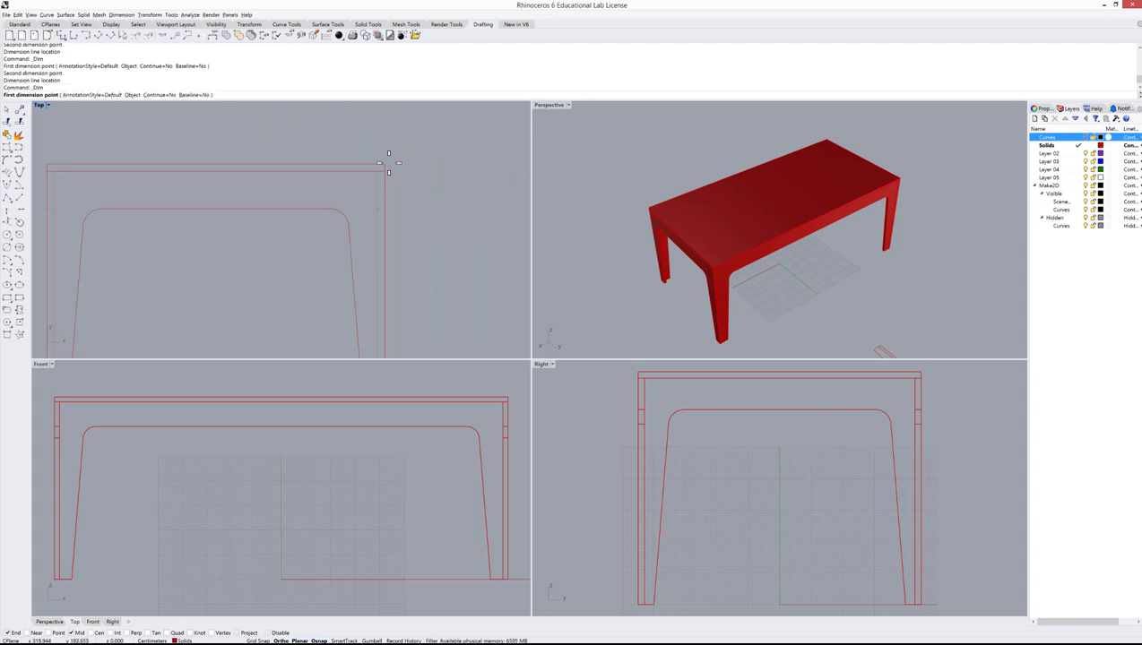
{"action": "left_click", "coordinate": [387, 170]}
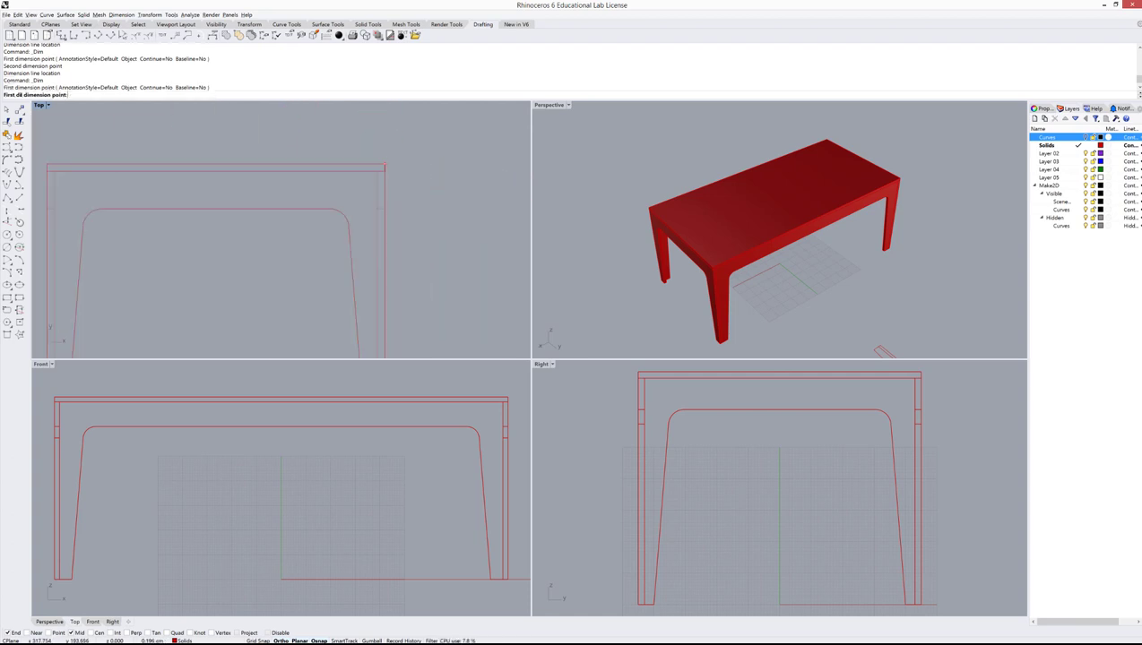
{"action": "left_click", "coordinate": [386, 342]}
{"action": "scroll", "coordinate": [412, 260], "scroll_direction": "up", "scroll_amount": 5}
{"action": "left_click", "coordinate": [399, 241]}
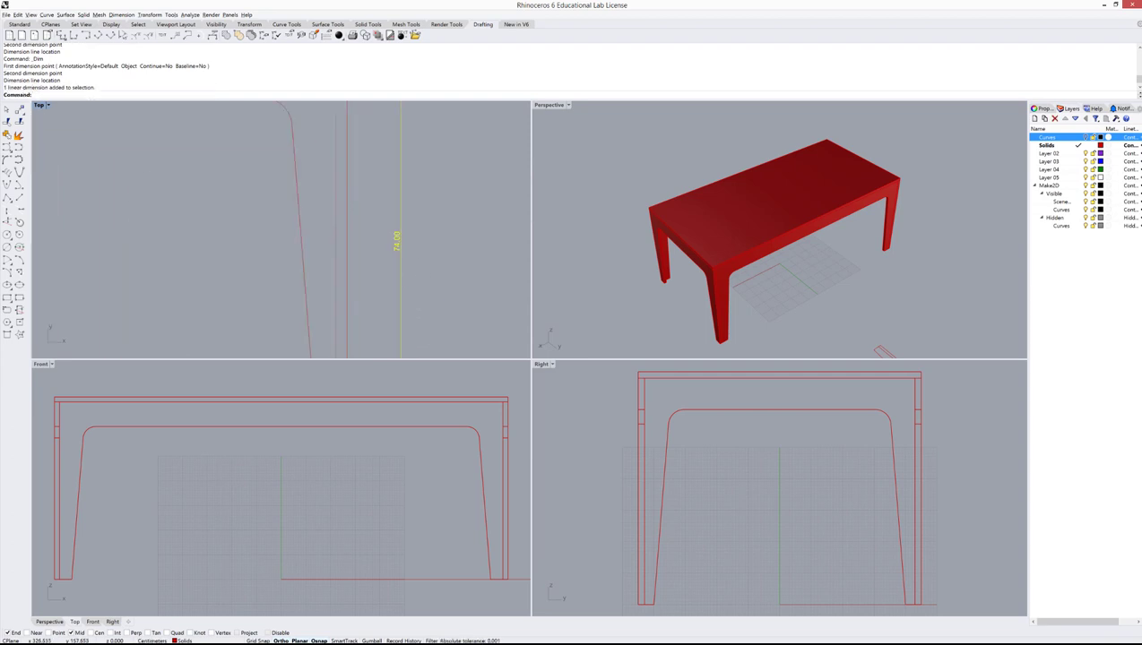
Step: Set the model space scale of the table height dimension on the side elevation to 5
{"action": "scroll", "coordinate": [367, 255], "scroll_direction": "down", "scroll_amount": 6}
{"action": "scroll", "coordinate": [421, 234], "scroll_direction": "up", "scroll_amount": 6}
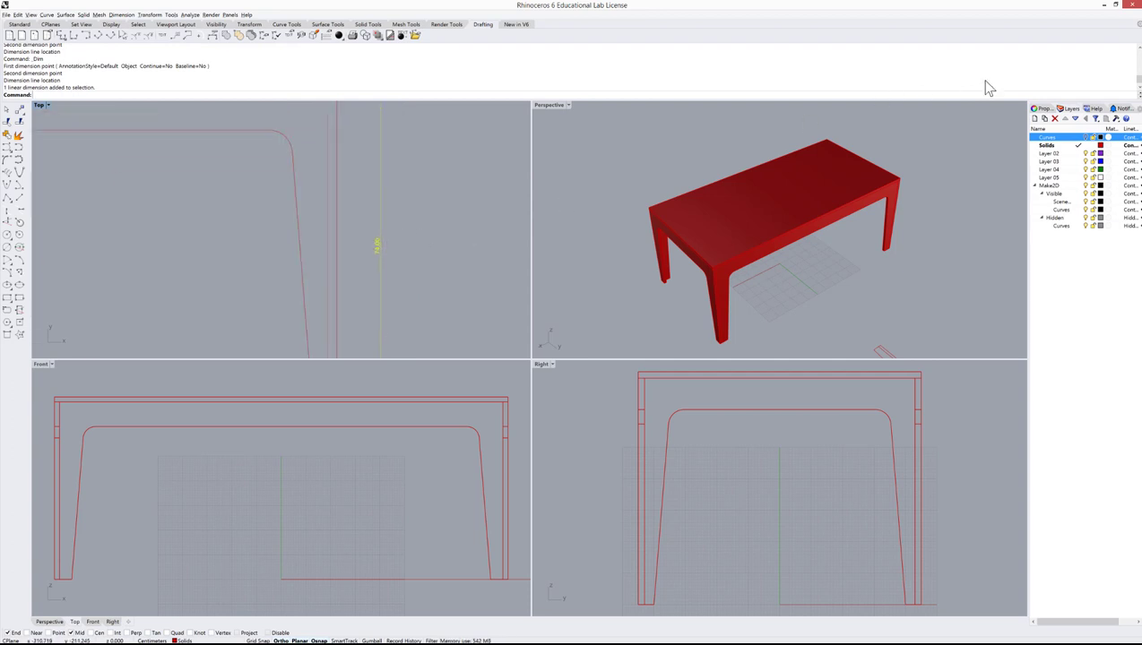
{"action": "left_click", "coordinate": [1041, 108]}
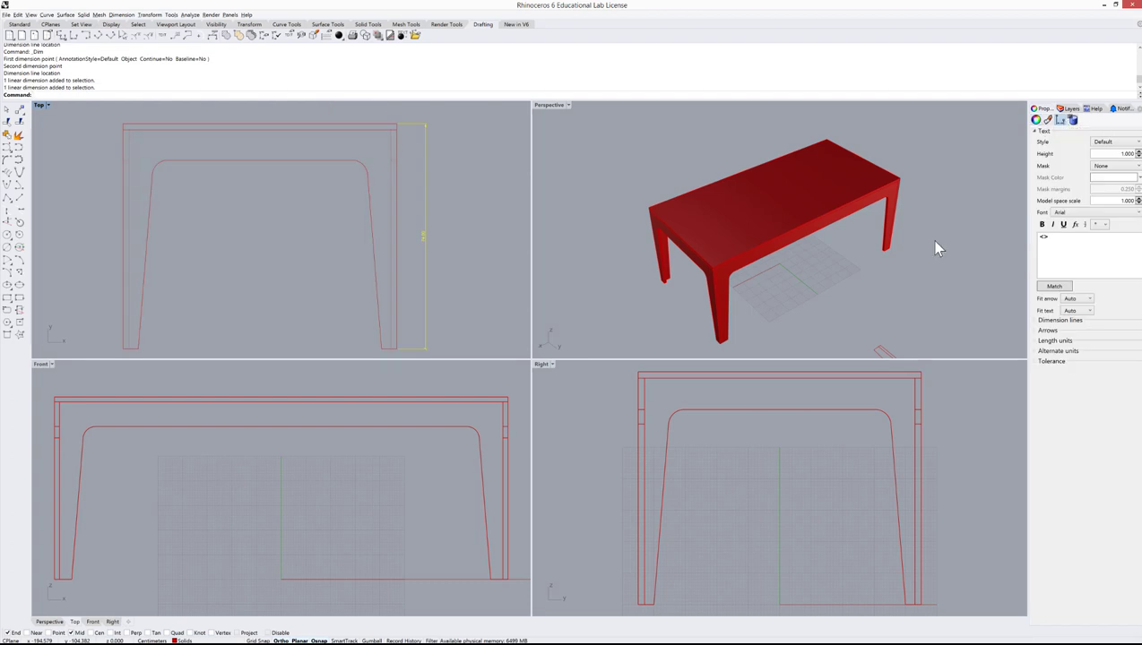
{"action": "left_click", "coordinate": [1036, 120]}
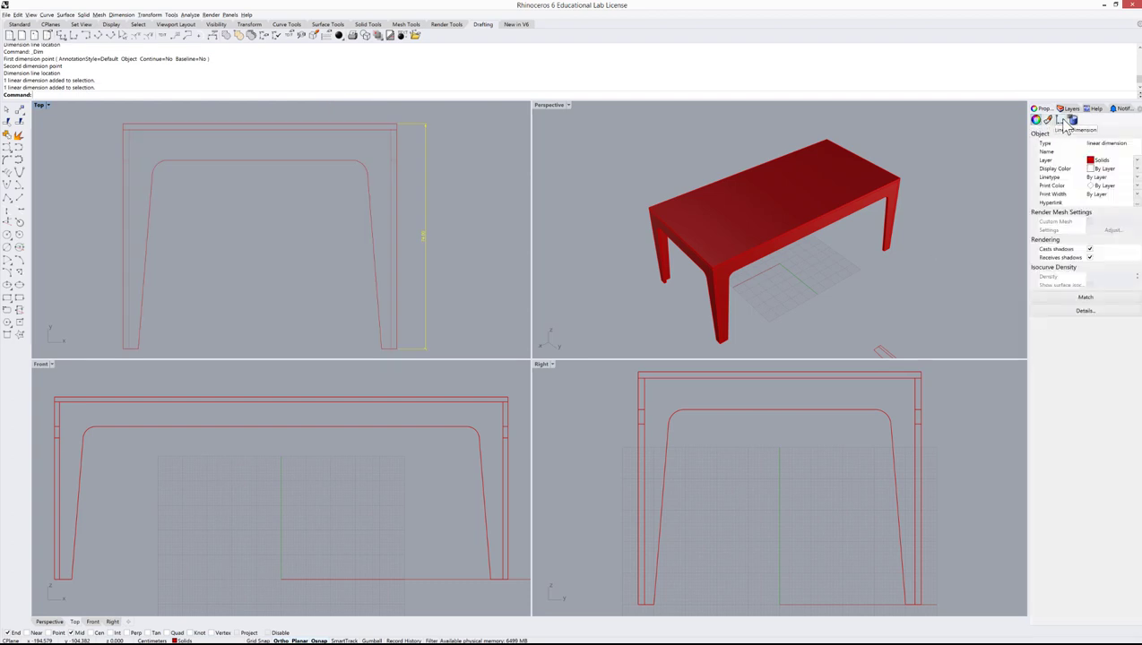
{"action": "left_click", "coordinate": [1060, 122]}
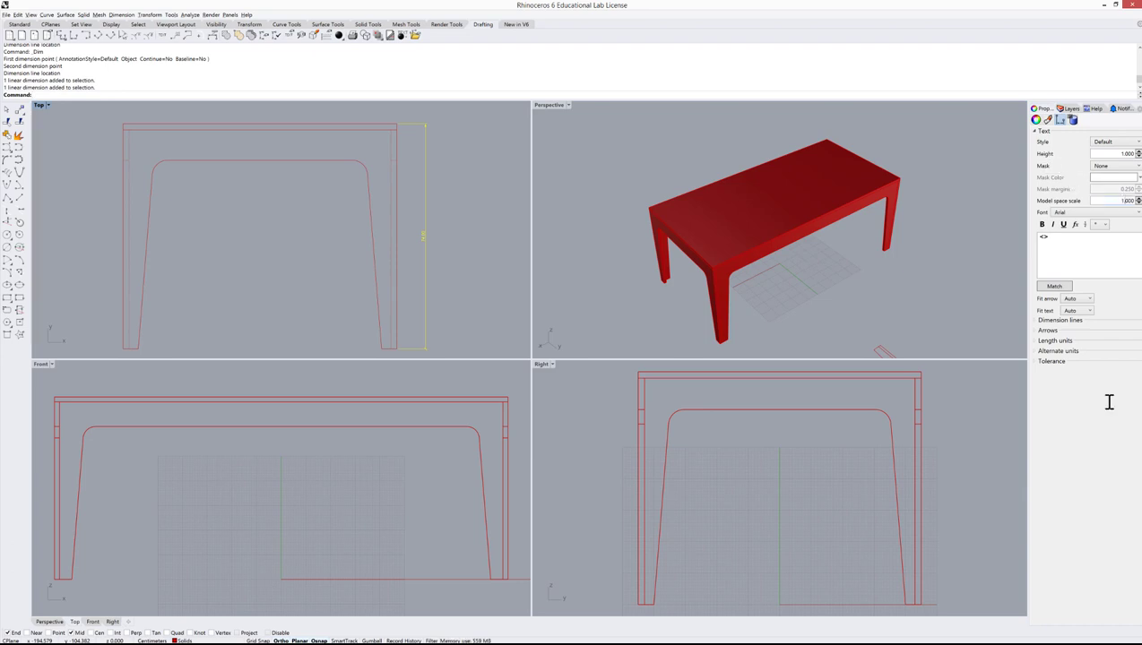
{"action": "left_click_drag", "start_coordinate": [1131, 200], "coordinate": [1114, 200]}
{"action": "type", "text": "5"}
{"action": "key", "text": "Return"}
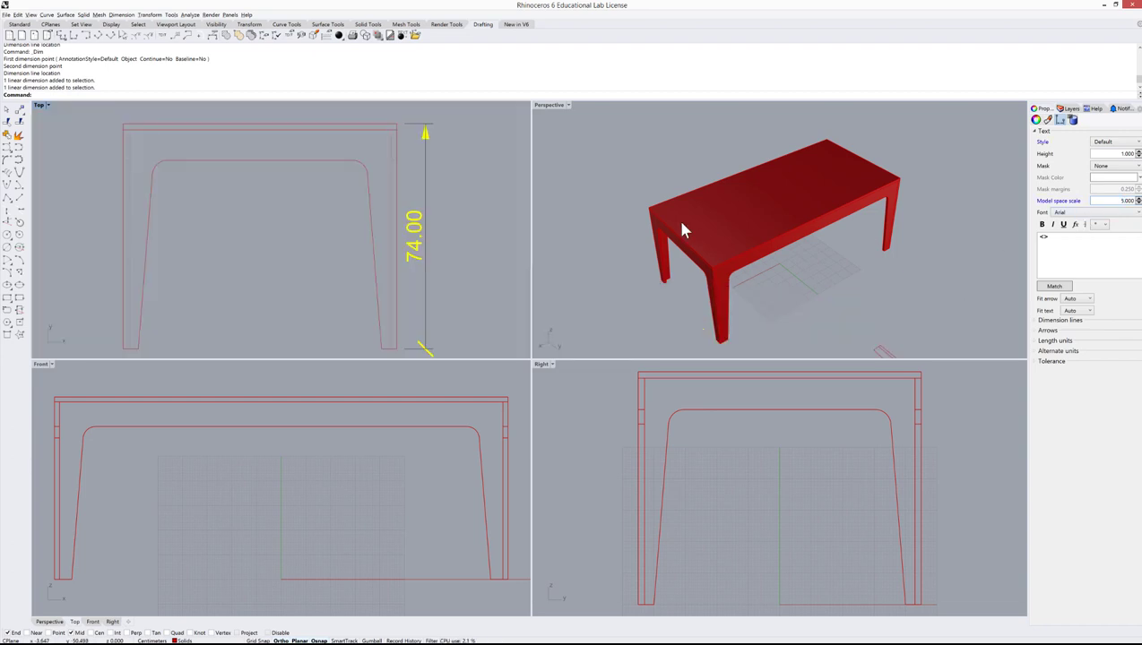
{"action": "left_click", "coordinate": [471, 248]}
Step: Try to export all the 2D drawings and their dimensions in Adobe Illustrator (*.ai) format
{"action": "scroll", "coordinate": [470, 248], "scroll_direction": "down", "scroll_amount": 4}
{"action": "scroll", "coordinate": [439, 183], "scroll_direction": "up", "scroll_amount": 2}
{"action": "right_click_drag", "start_coordinate": [431, 183], "coordinate": [439, 203]}
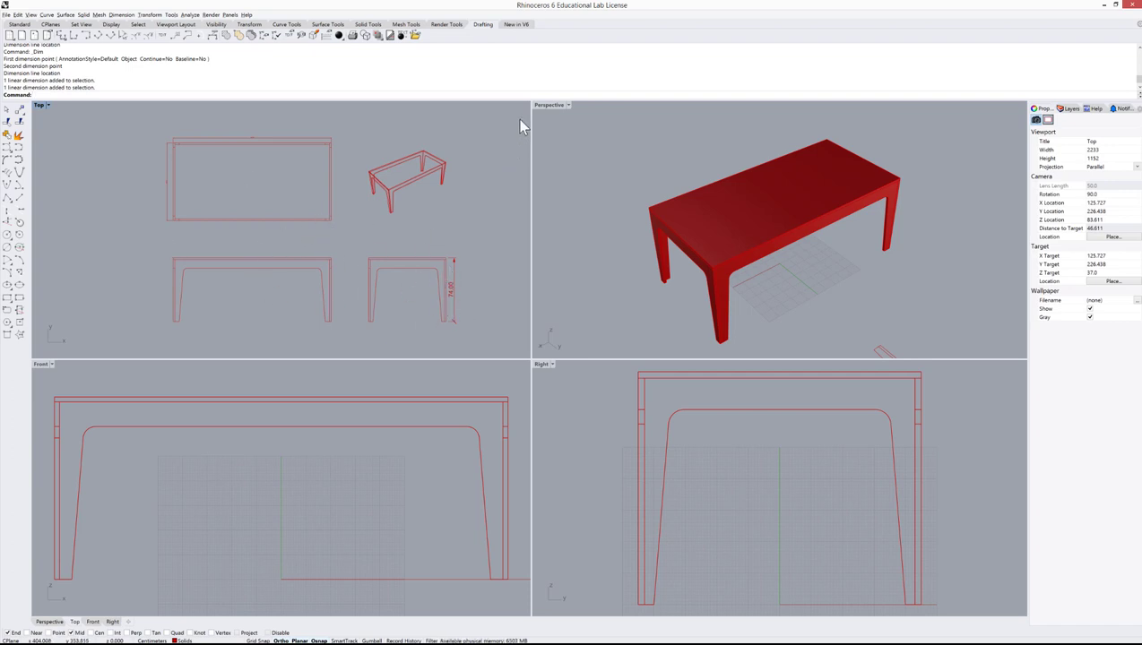
{"action": "left_click_drag", "start_coordinate": [126, 347], "coordinate": [512, 120]}
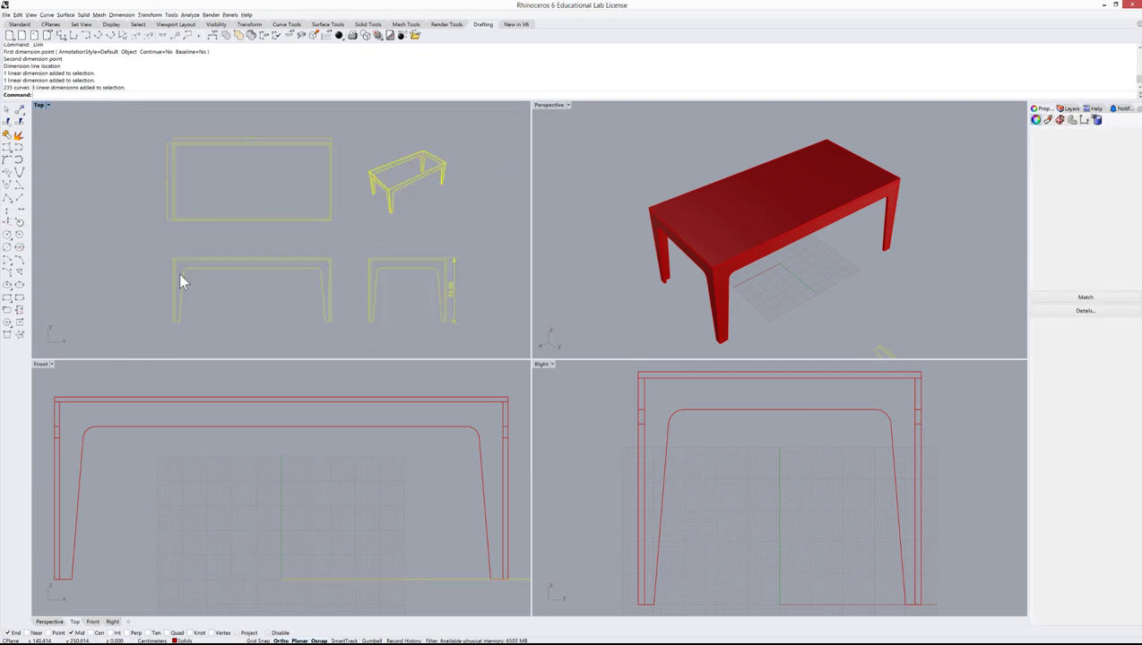
{"action": "type", "text": "Export"}
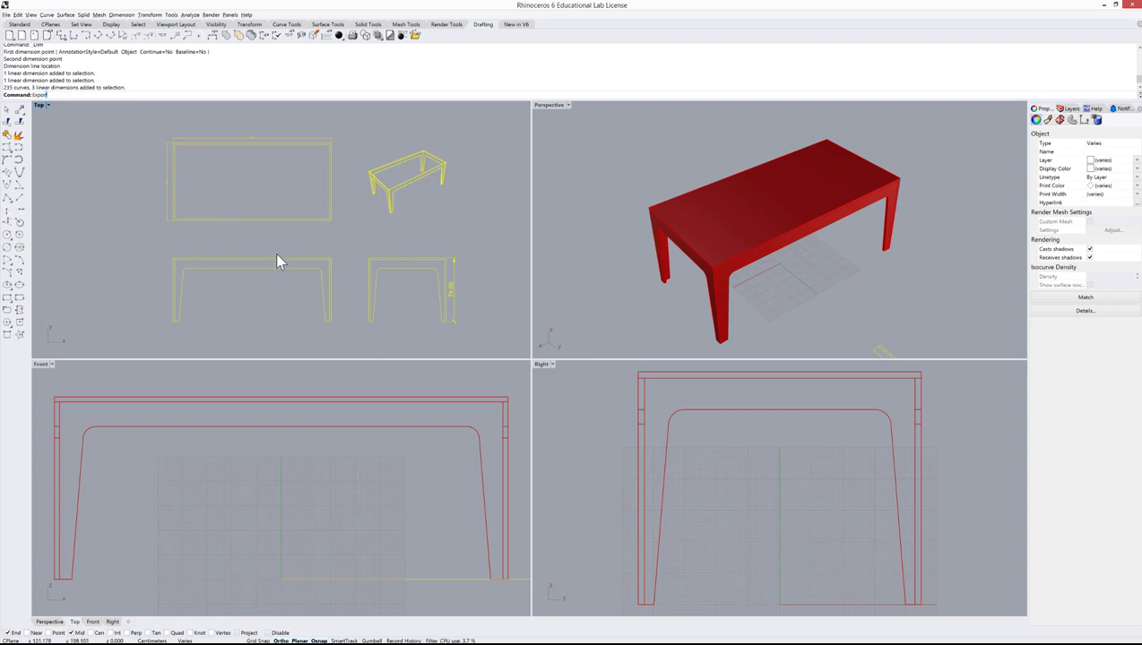
{"action": "key", "text": "Return"}
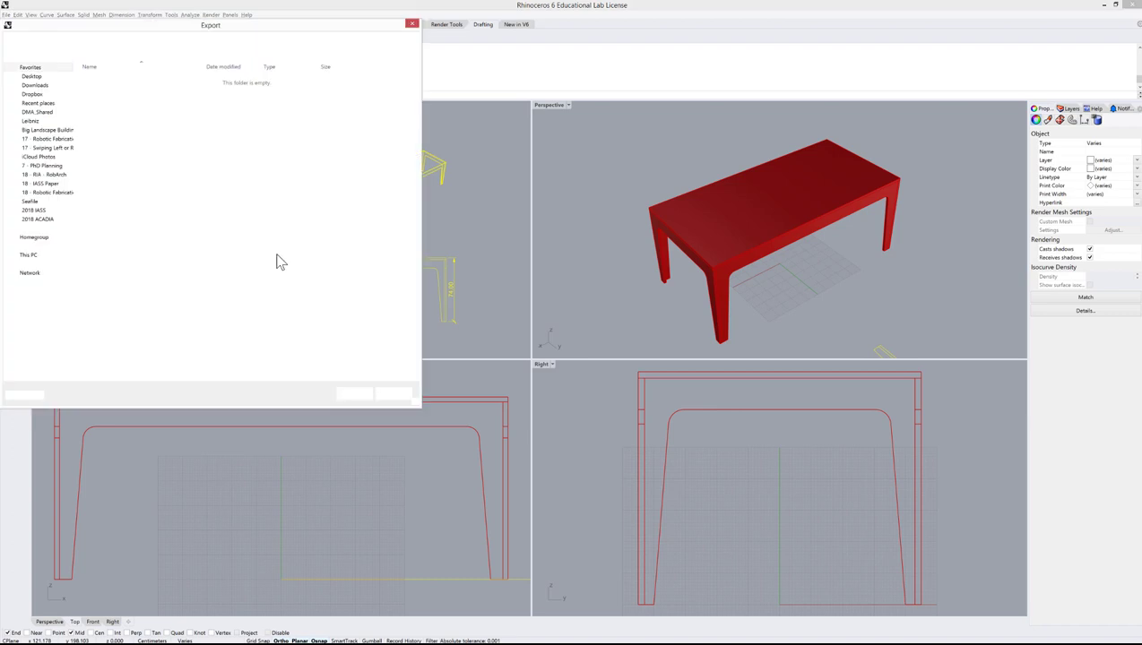
{"action": "left_click", "coordinate": [148, 322]}
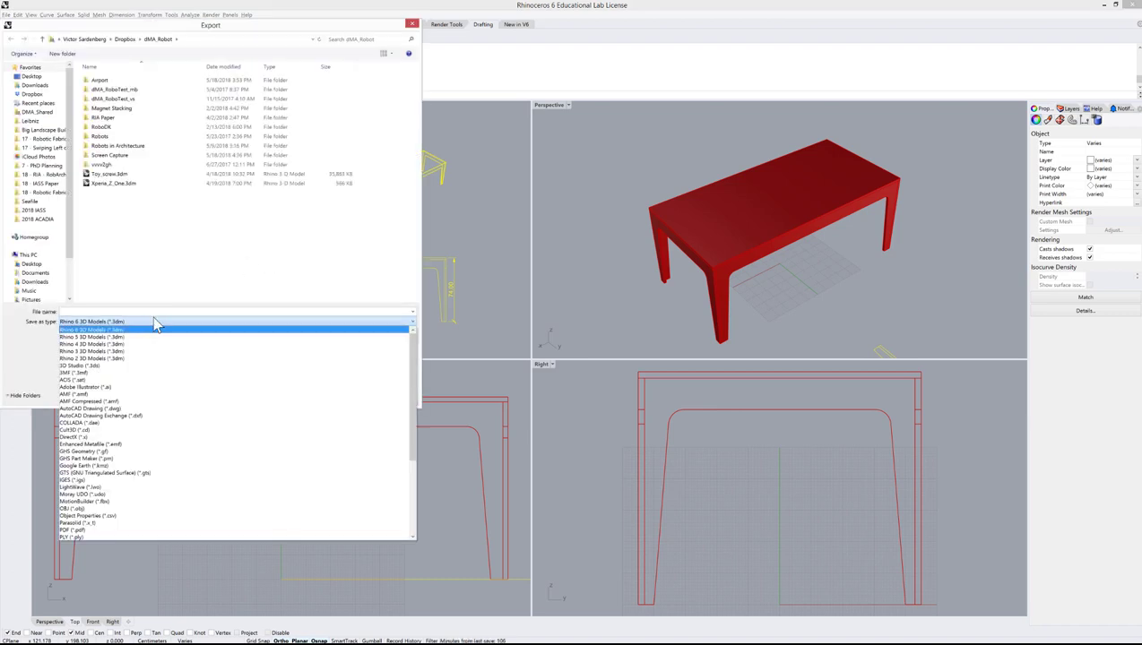
{"action": "left_click", "coordinate": [134, 387]}
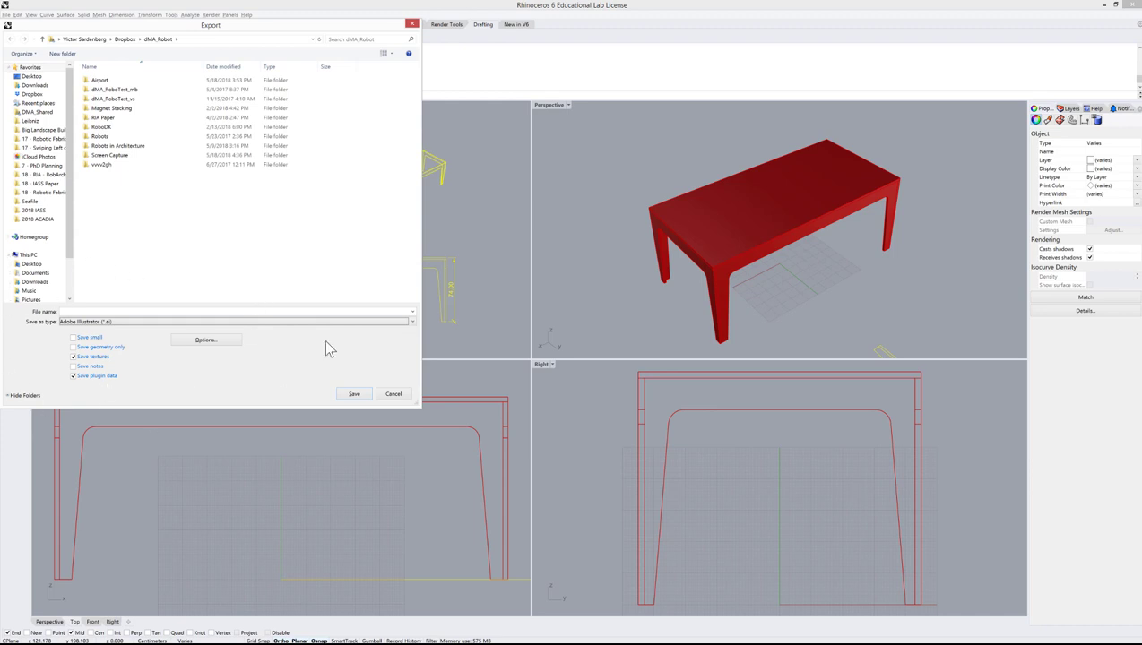
{"action": "left_click", "coordinate": [394, 395]}
Step: Restore the four-viewport layout and set the Perspective view's display mode to Rendered
{"action": "left_click", "coordinate": [408, 309]}
{"action": "scroll", "coordinate": [429, 285], "scroll_direction": "up", "scroll_amount": 4}
{"action": "scroll", "coordinate": [475, 224], "scroll_direction": "down", "scroll_amount": 2}
{"action": "scroll", "coordinate": [420, 299], "scroll_direction": "down", "scroll_amount": 3}
{"action": "scroll", "coordinate": [509, 220], "scroll_direction": "up", "scroll_amount": 2}
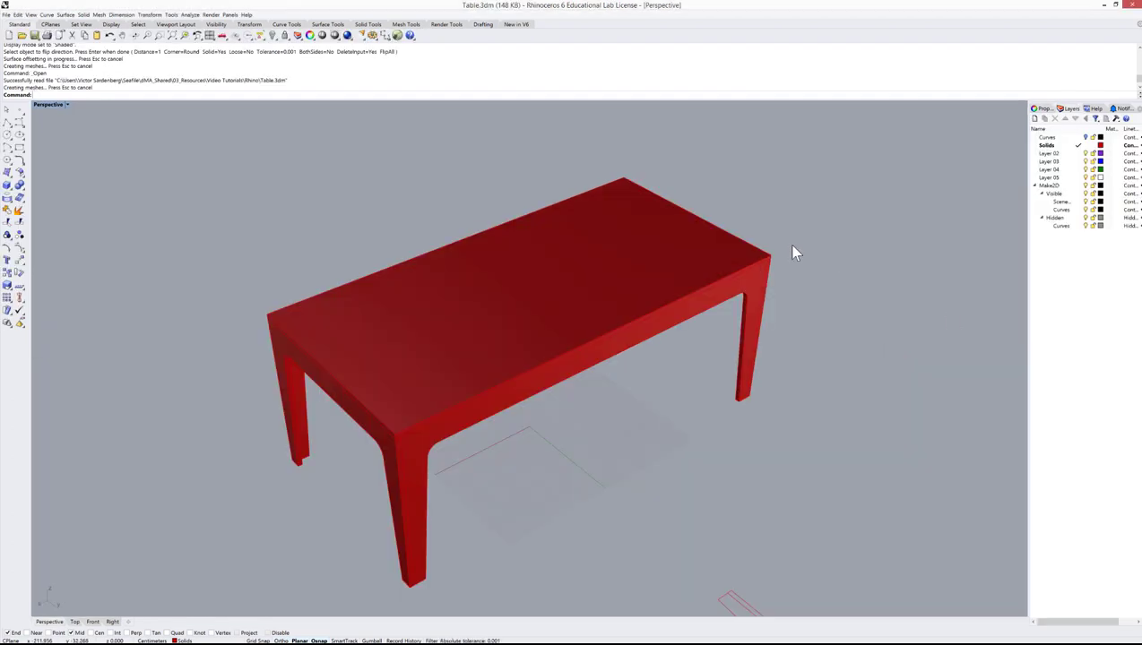
{"action": "key", "text": "ctrl+m"}
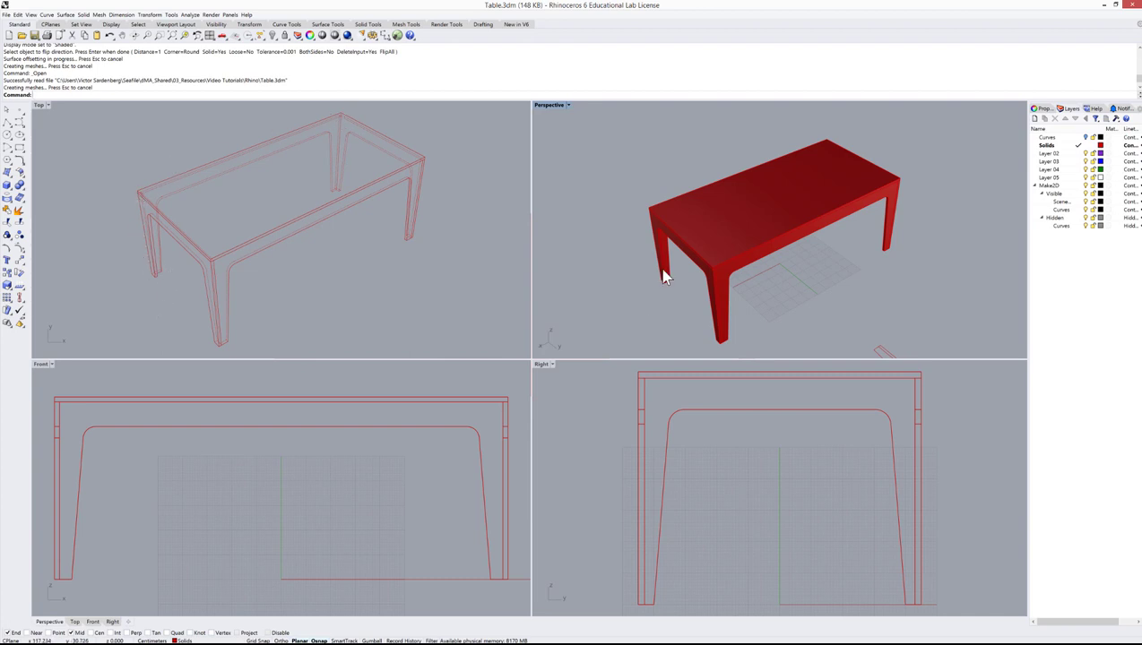
{"action": "left_click", "coordinate": [547, 105]}
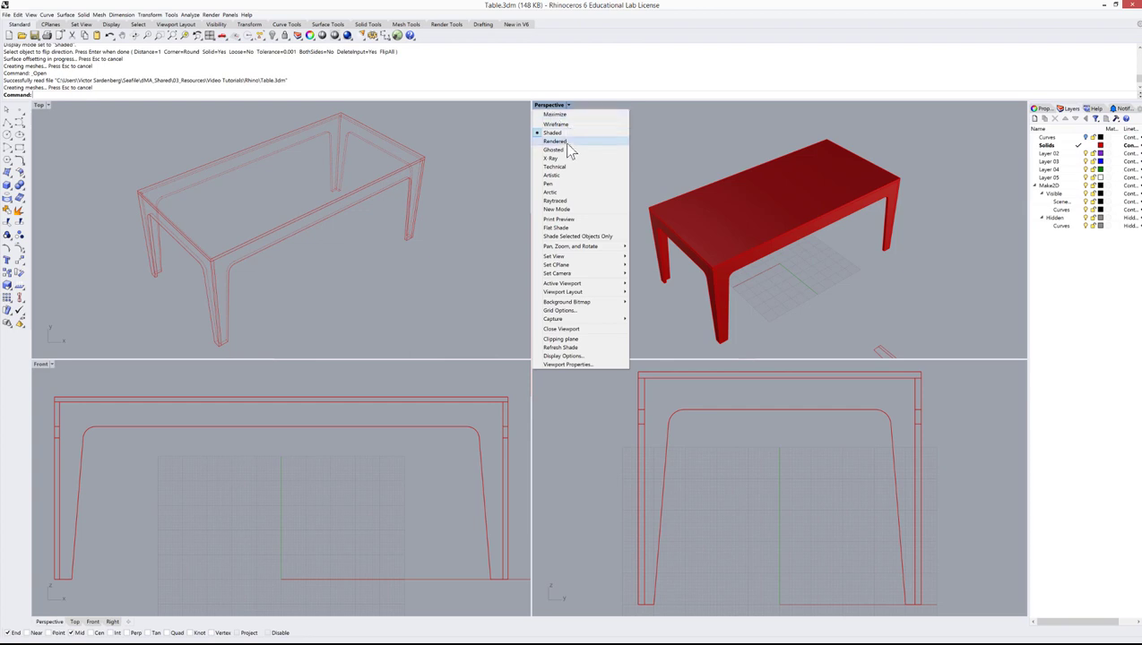
{"action": "left_click", "coordinate": [565, 141]}
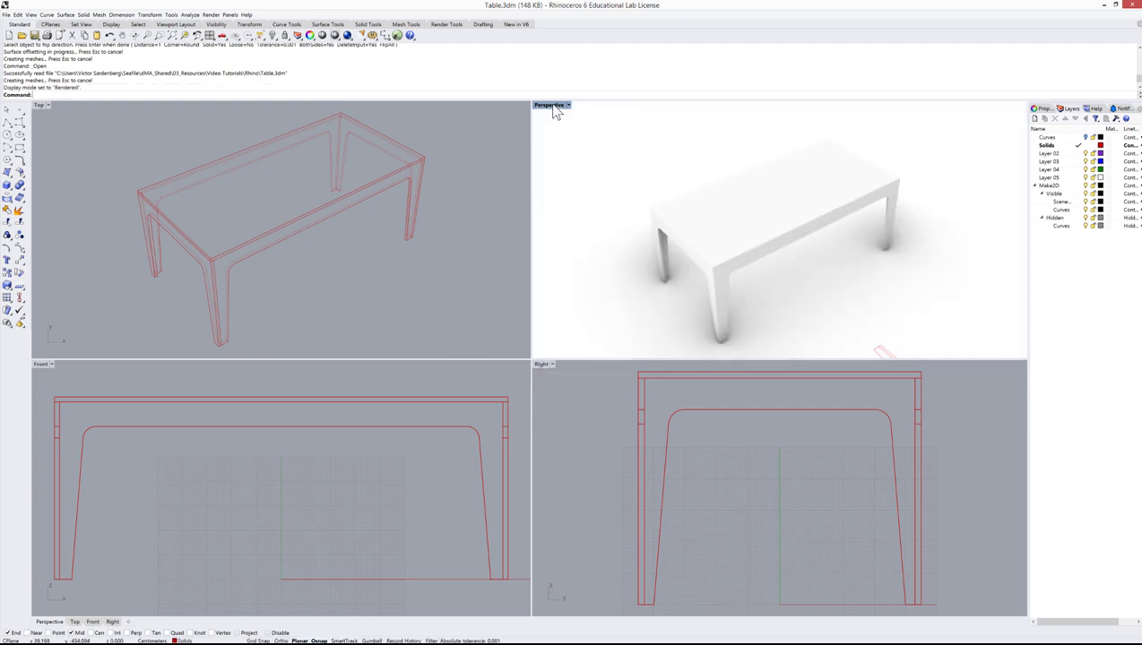
Step: Try to capture the Perspective view to a file with the capture scale at 1.1
{"action": "left_click", "coordinate": [550, 106]}
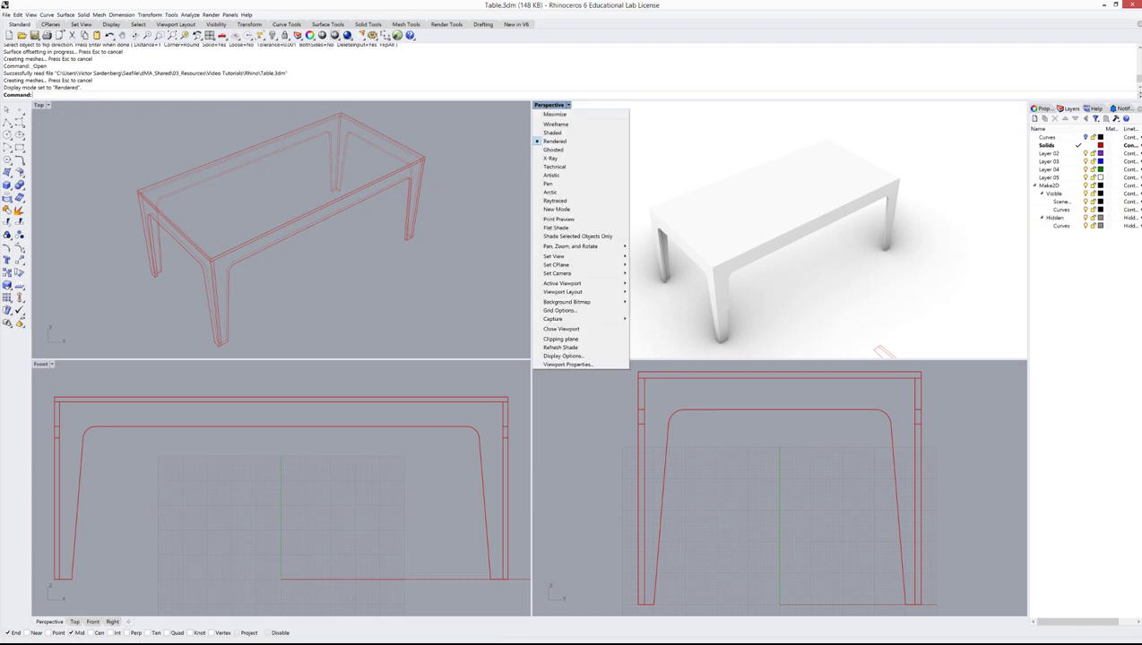
{"action": "mouse_move", "coordinate": [574, 319]}
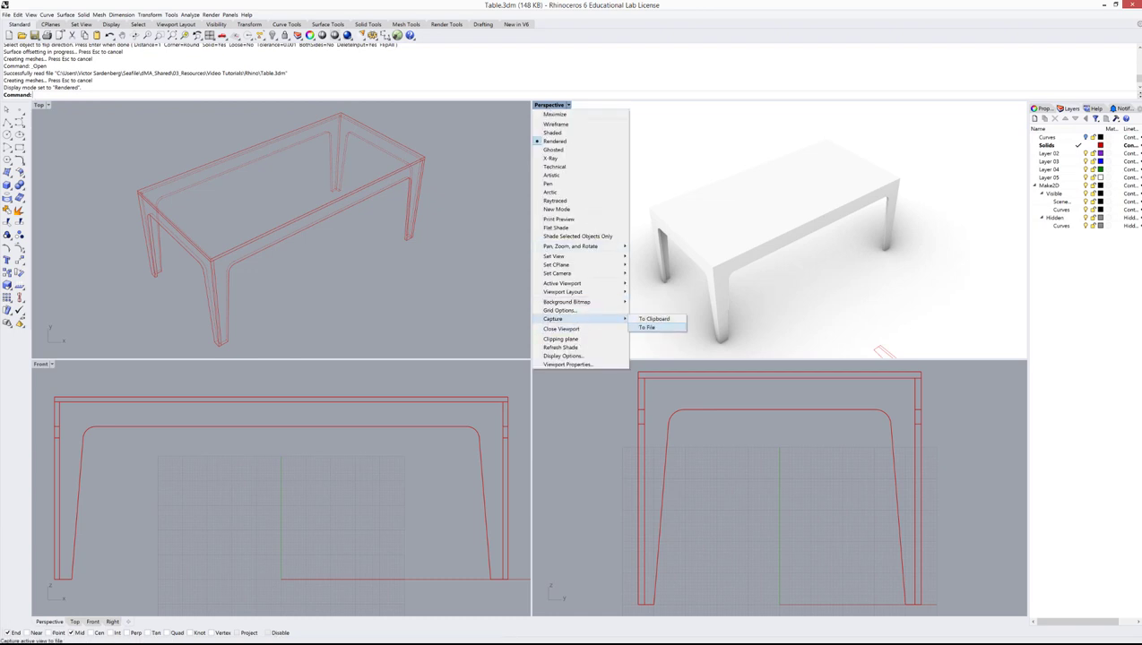
{"action": "left_click", "coordinate": [660, 327]}
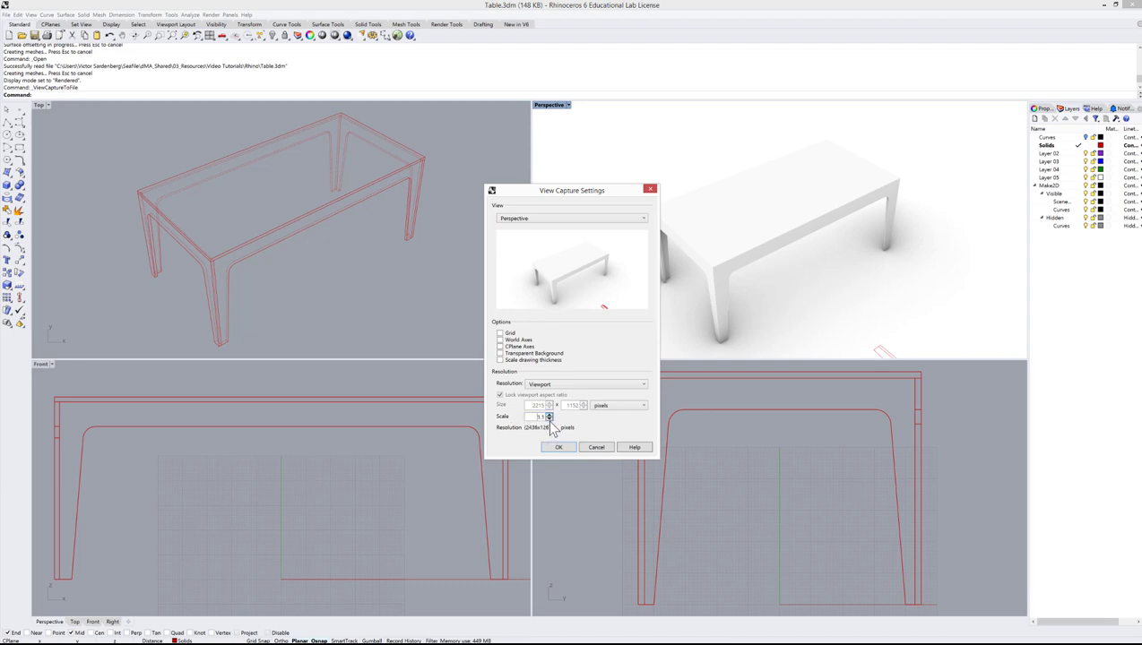
{"action": "left_click", "coordinate": [598, 448]}
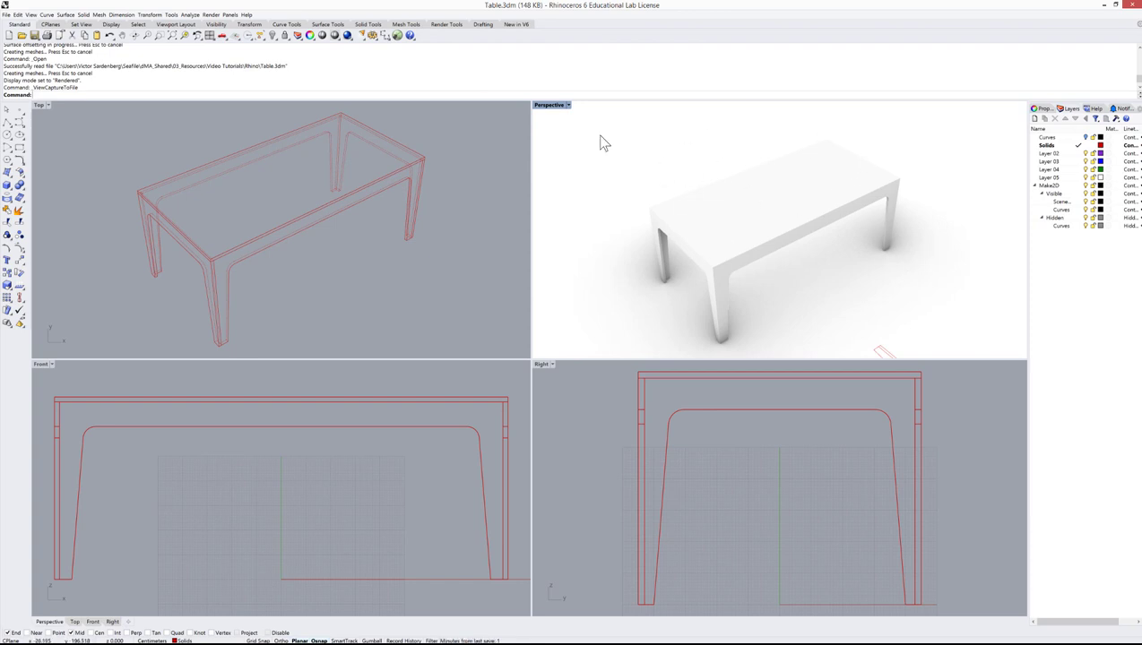
Step: Render the Perspective view of the table and close the finished render window
{"action": "left_click", "coordinate": [349, 38]}
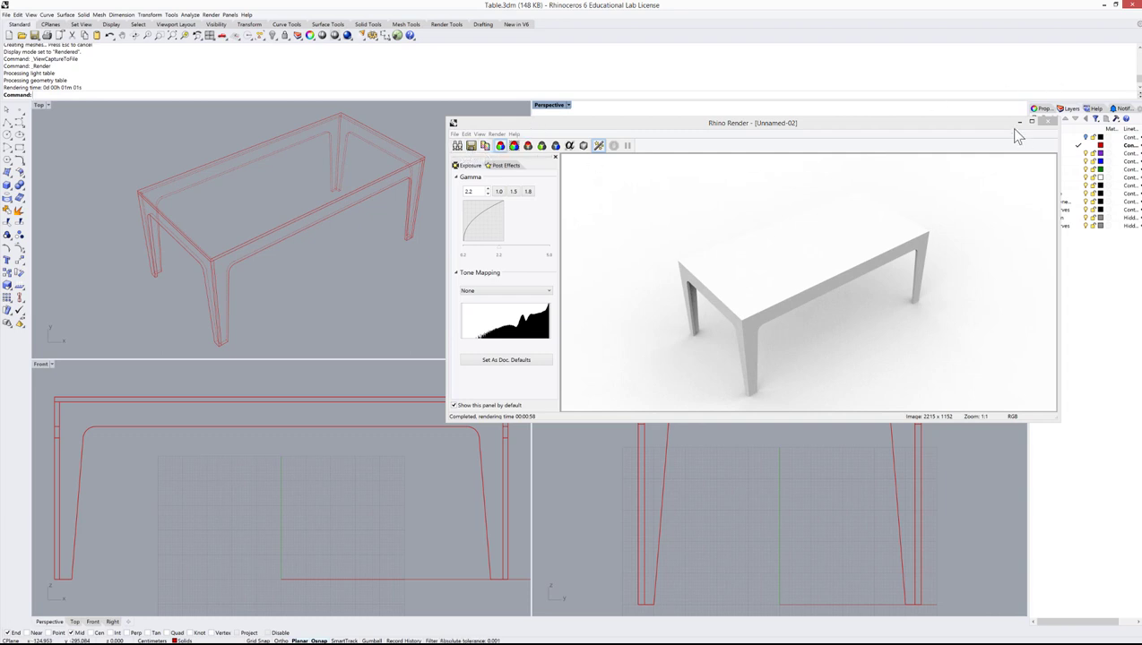
{"action": "left_click", "coordinate": [1048, 121]}
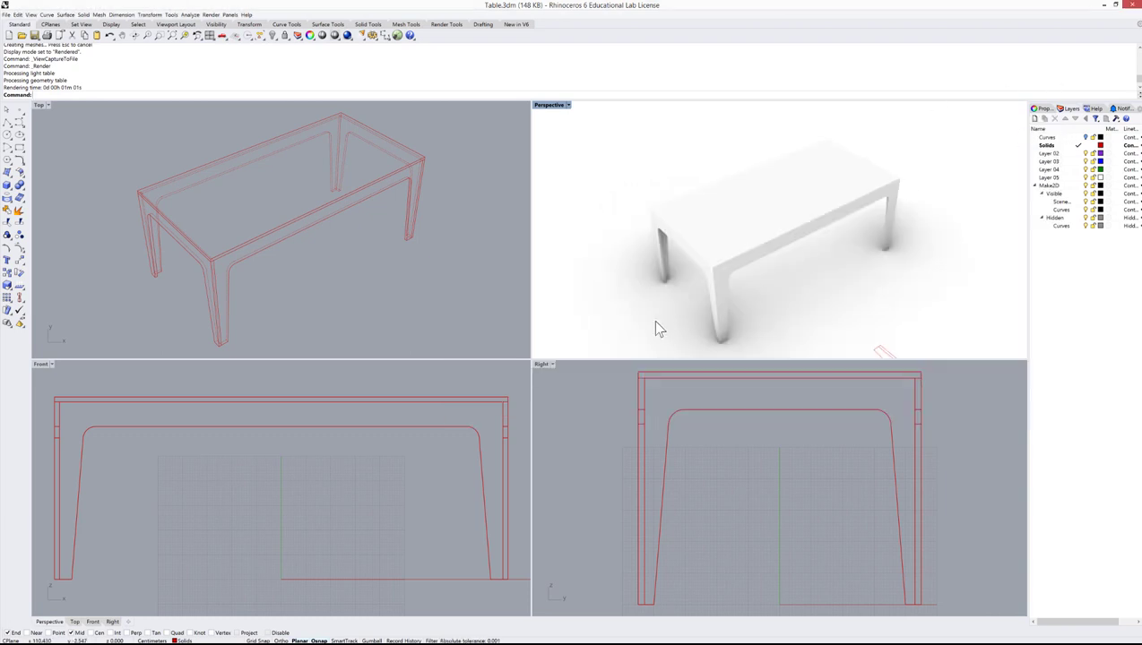
Step: Set the display mode of the Right and Front views to Rendered
{"action": "left_click", "coordinate": [544, 364]}
{"action": "left_click", "coordinate": [574, 400]}
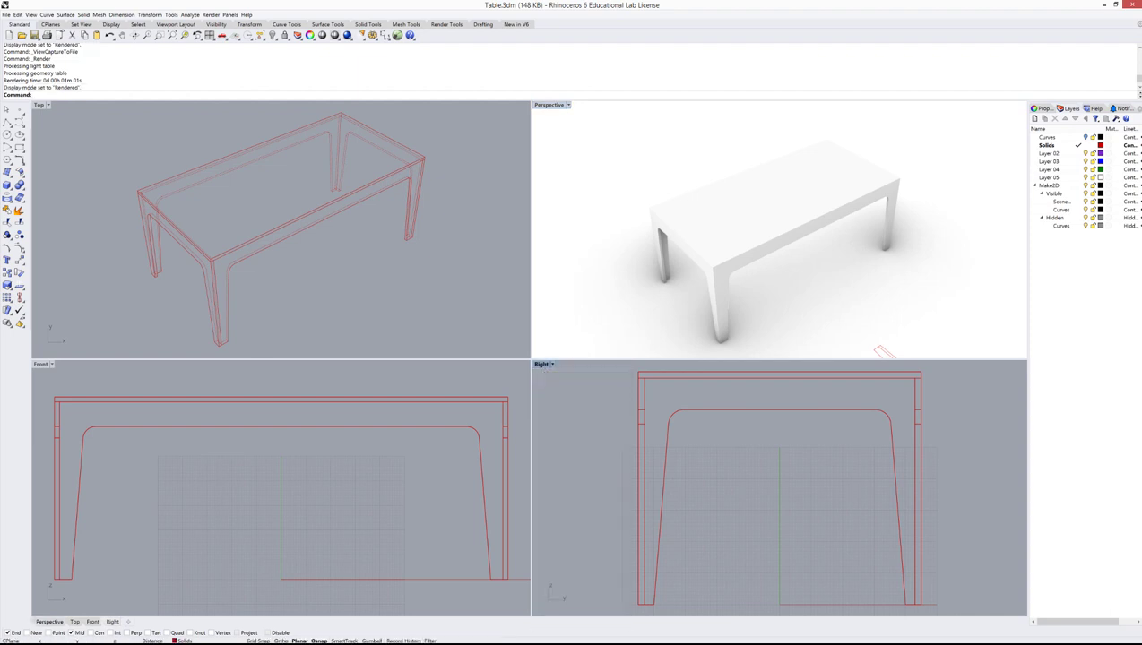
{"action": "left_click", "coordinate": [42, 364]}
{"action": "left_click", "coordinate": [71, 401]}
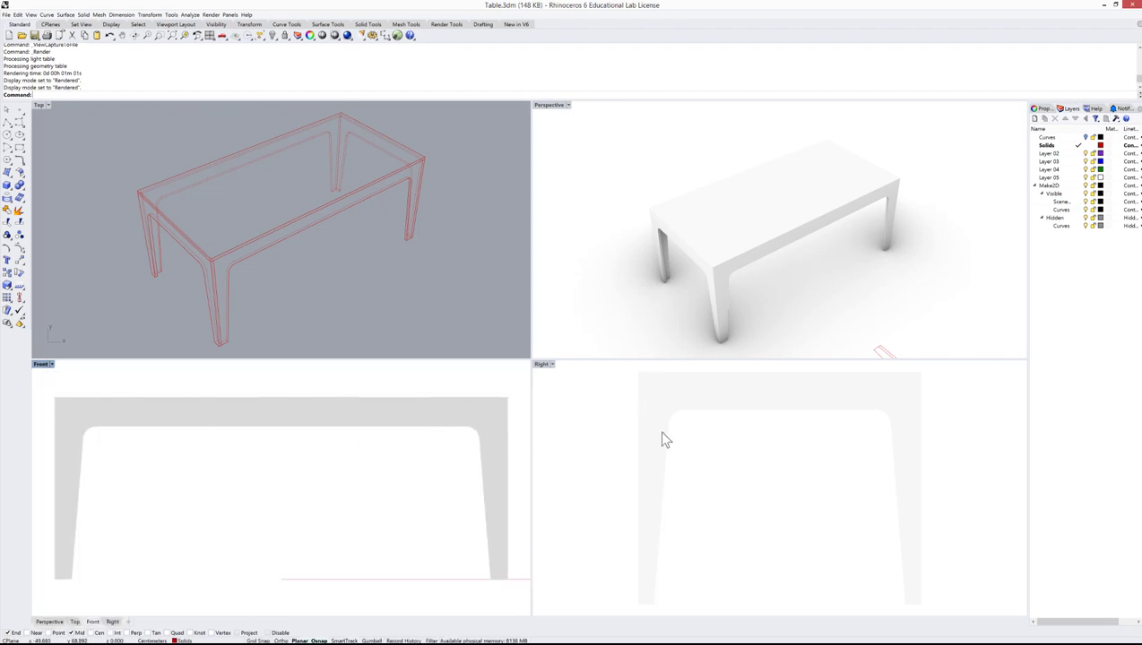
Step: Set the display mode of the Front, Right and Perspective views to Shaded
{"action": "left_click", "coordinate": [42, 365]}
{"action": "left_click", "coordinate": [68, 385]}
{"action": "left_click", "coordinate": [541, 364]}
{"action": "left_click", "coordinate": [567, 385]}
{"action": "left_click", "coordinate": [550, 105]}
{"action": "left_click", "coordinate": [550, 105]}
{"action": "left_click", "coordinate": [575, 125]}
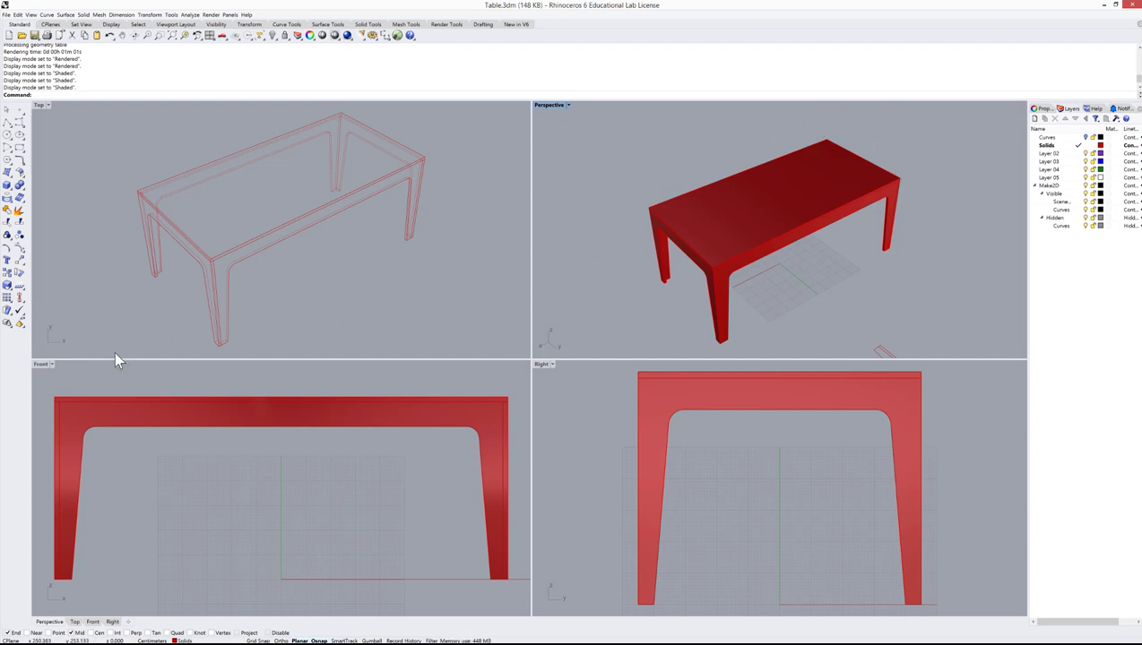
Step: Maximize the Front view and start a control point curve in the empty area above the tabletop
{"action": "double_click", "coordinate": [50, 363]}
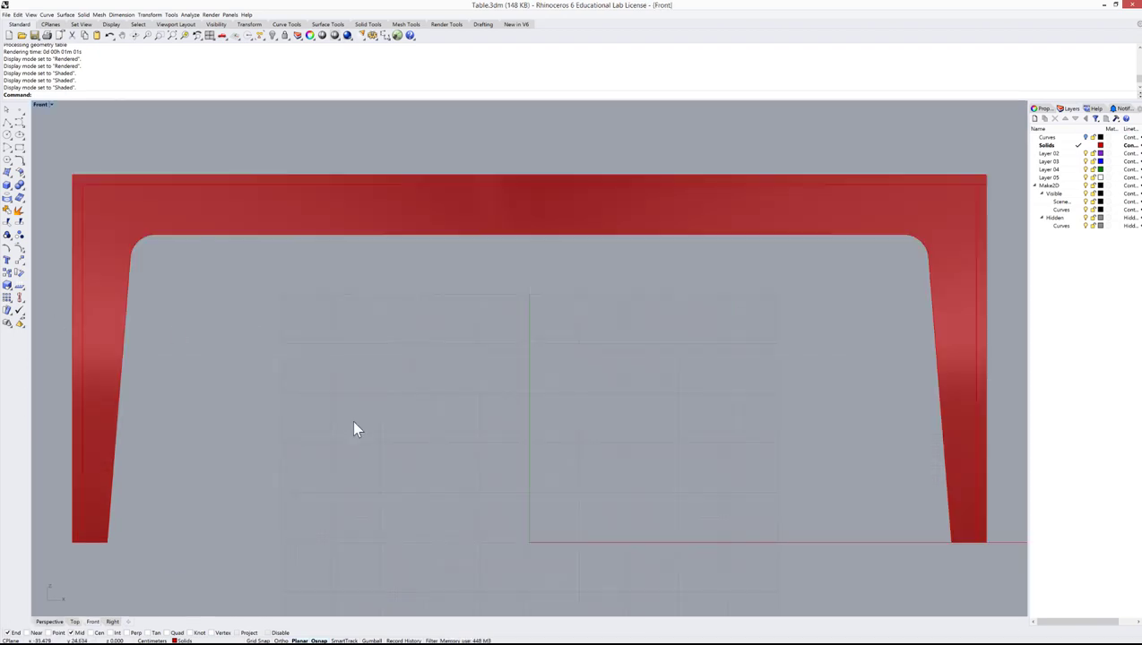
{"action": "scroll", "coordinate": [399, 485], "scroll_direction": "down", "scroll_amount": 4}
{"action": "scroll", "coordinate": [349, 323], "scroll_direction": "up", "scroll_amount": 5}
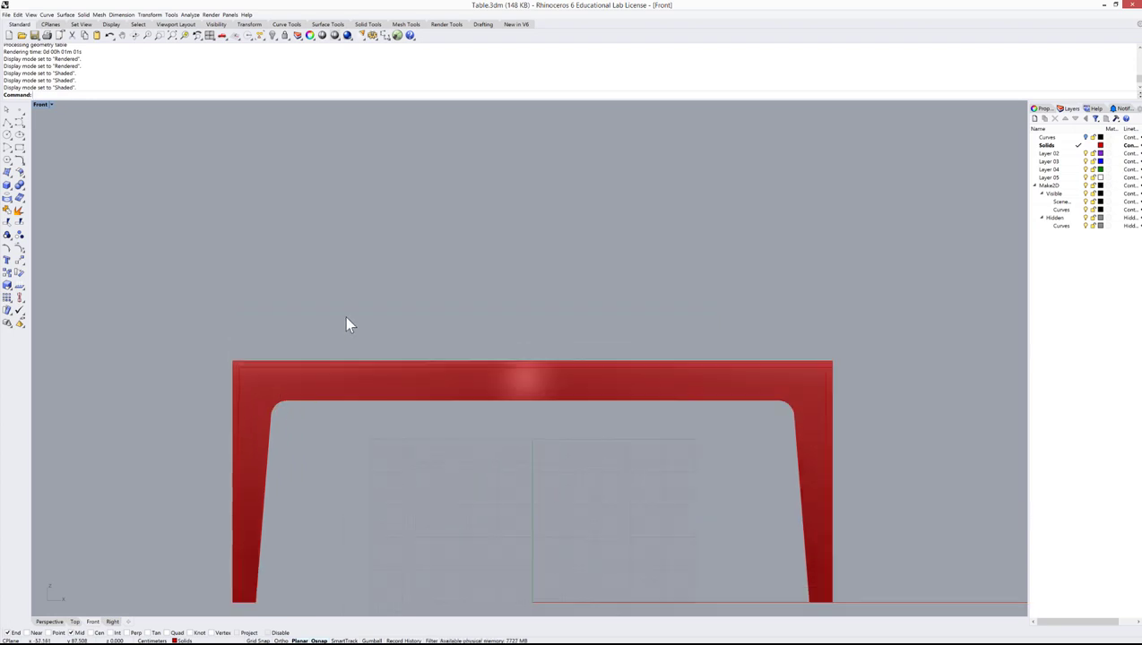
{"action": "left_click", "coordinate": [20, 123]}
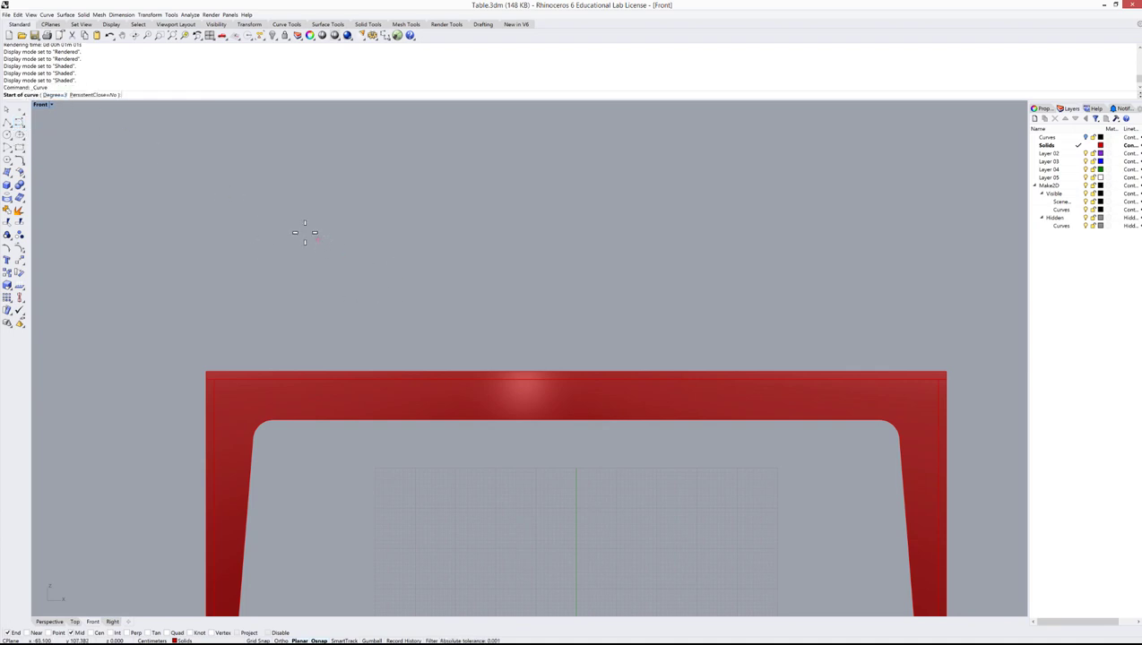
Step: Draw an open degree-3 curve with six control points above the tabletop in the front view, forming half a vase profile
{"action": "scroll", "coordinate": [304, 233], "scroll_direction": "up", "scroll_amount": 2}
{"action": "left_click", "coordinate": [375, 180]}
{"action": "left_click", "coordinate": [356, 263]}
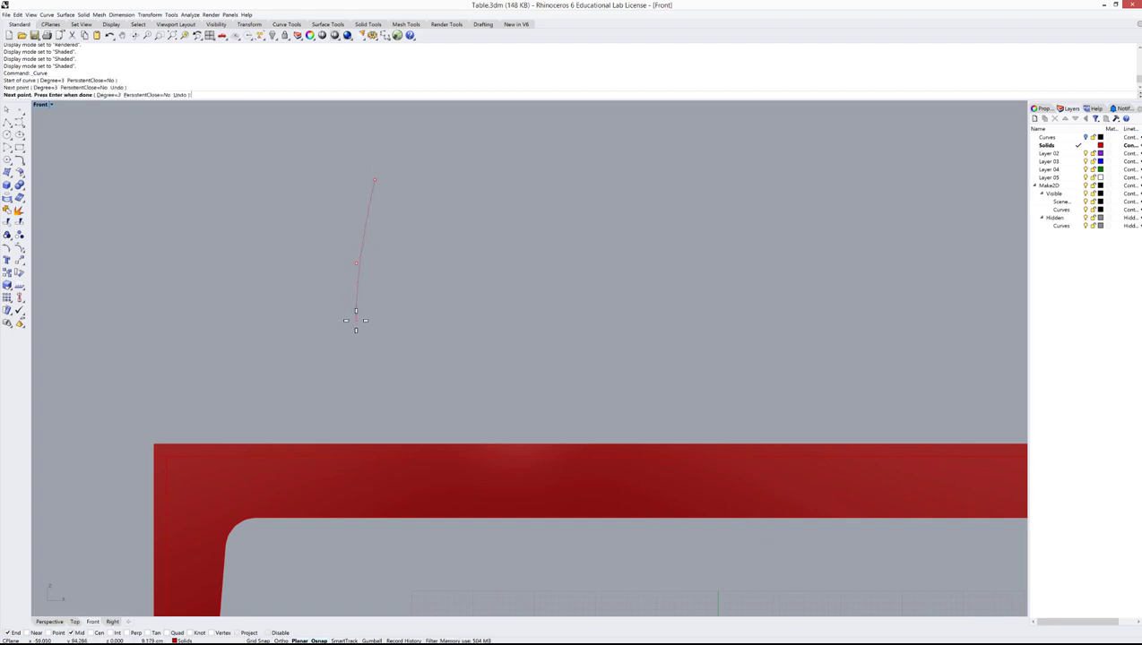
{"action": "left_click", "coordinate": [351, 350]}
{"action": "left_click", "coordinate": [358, 405]}
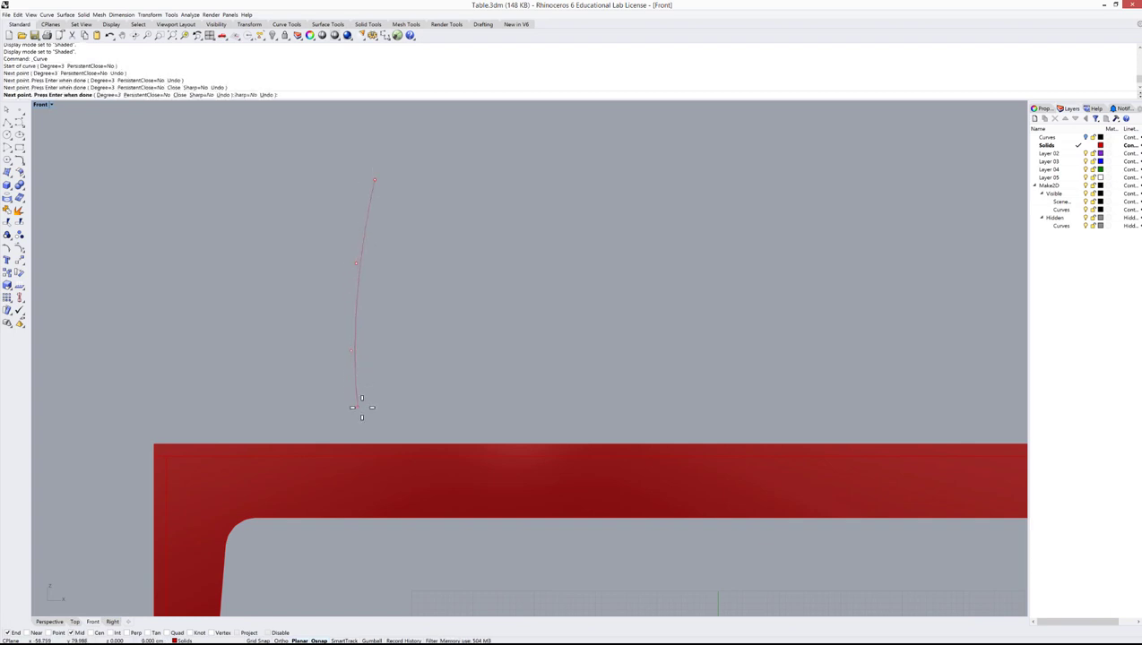
{"action": "left_click", "coordinate": [394, 424]}
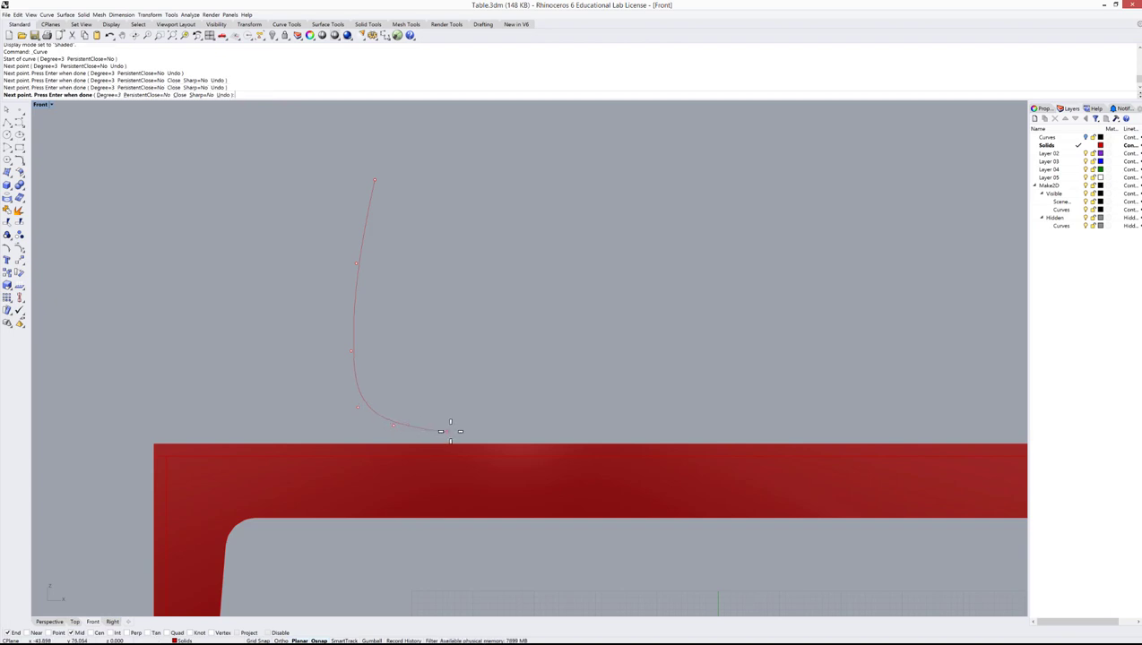
{"action": "left_click", "coordinate": [450, 434]}
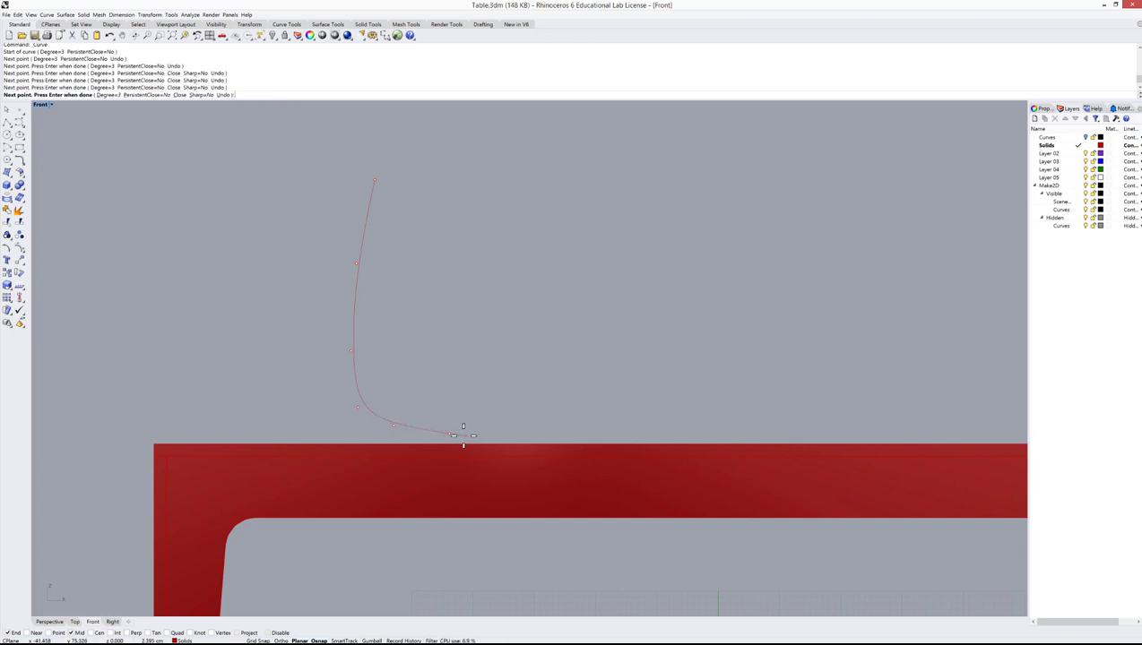
{"action": "key", "text": "Return"}
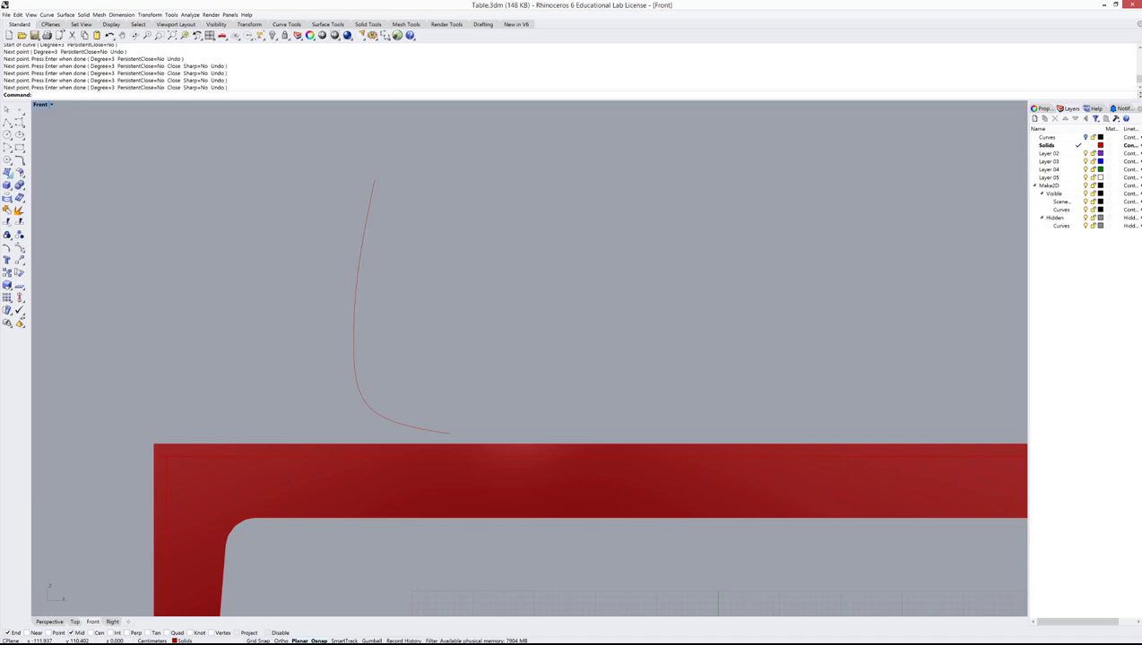
Step: Revolve the profile curve a full circle about a vertical axis starting at its lower endpoint
{"action": "left_click", "coordinate": [11, 176]}
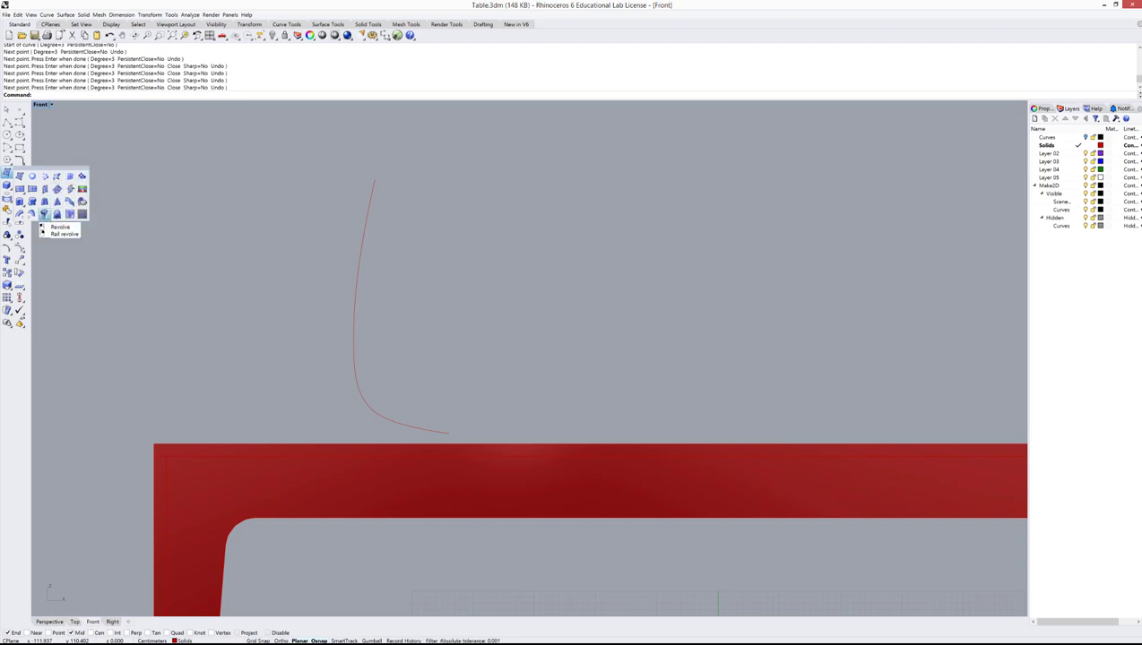
{"action": "left_click", "coordinate": [44, 216]}
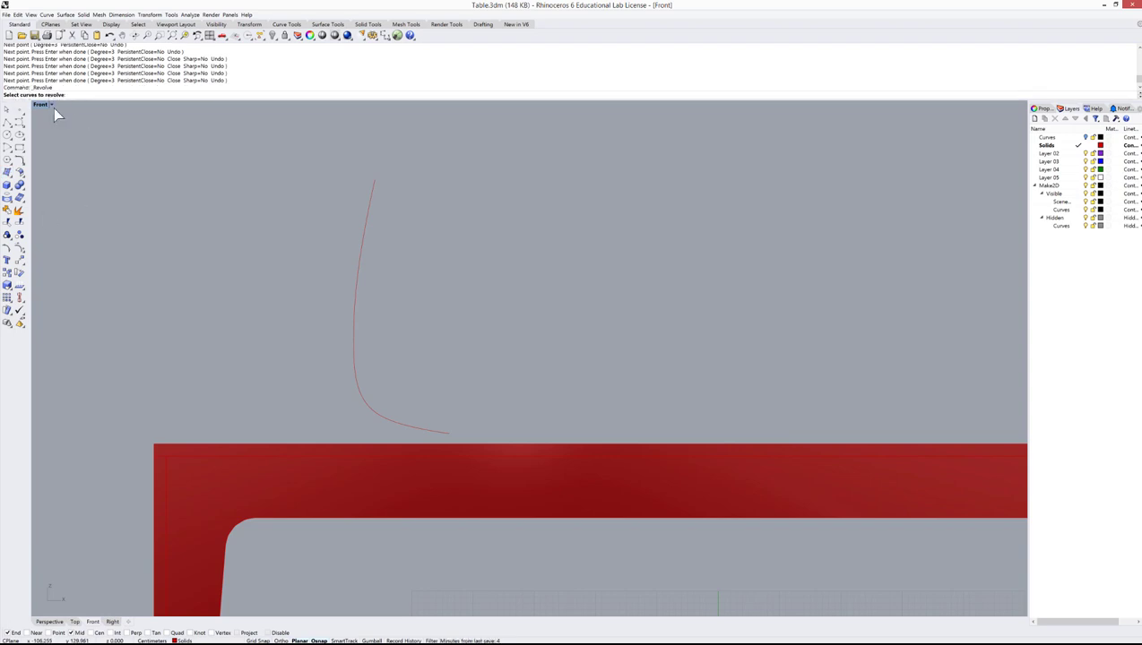
{"action": "left_click", "coordinate": [355, 363]}
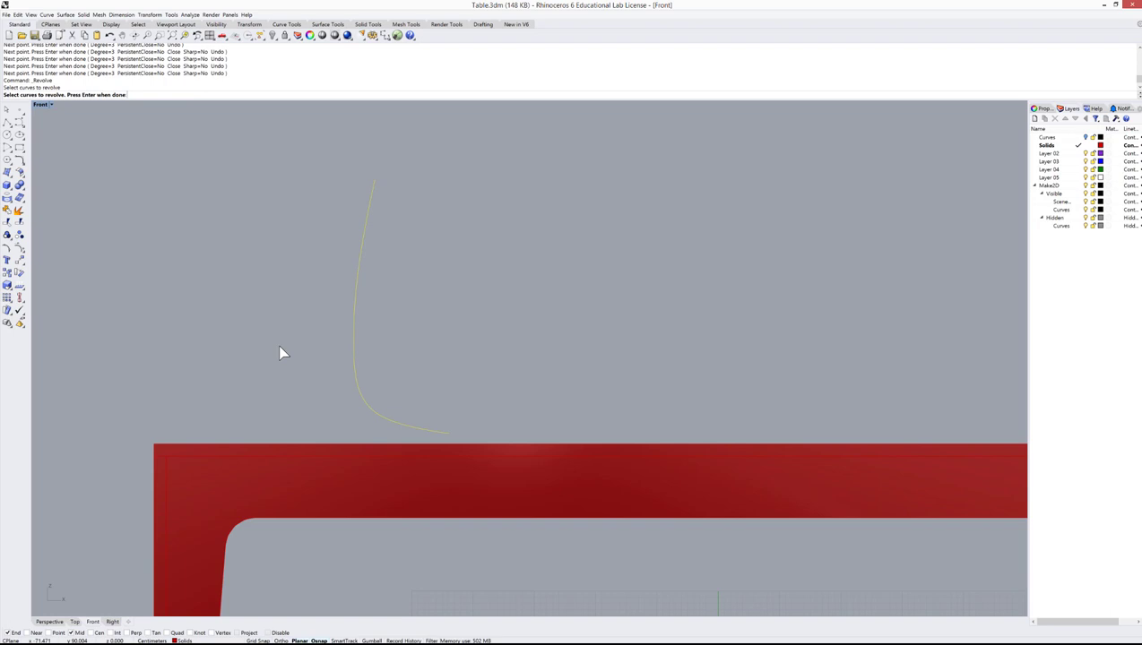
{"action": "key", "text": "Return"}
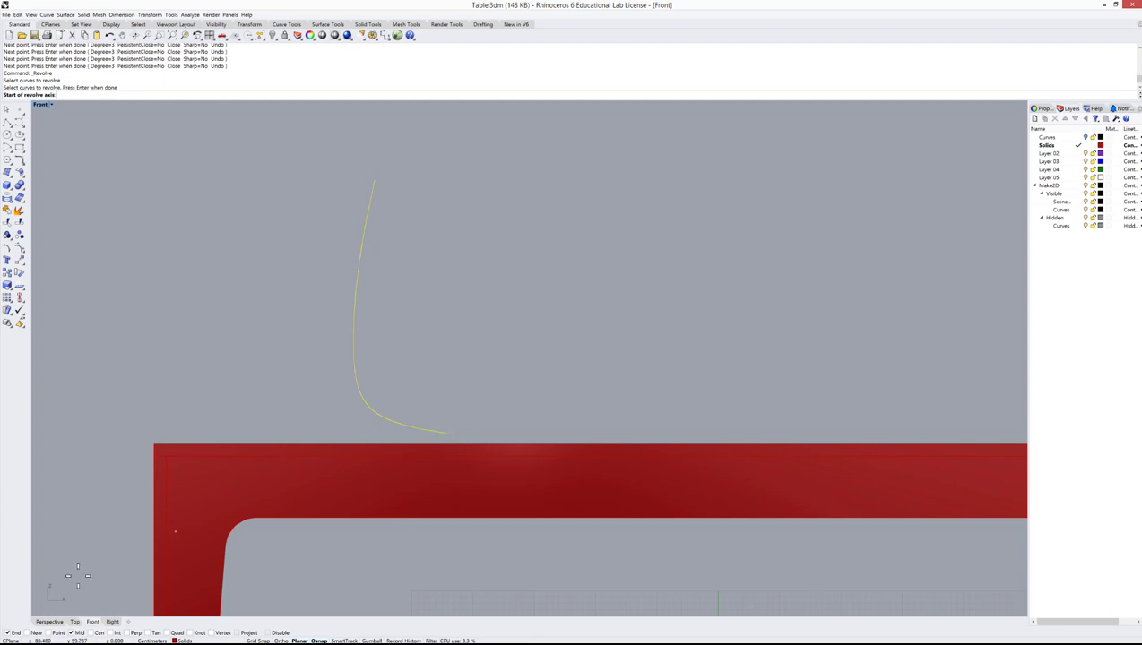
{"action": "left_click", "coordinate": [461, 441]}
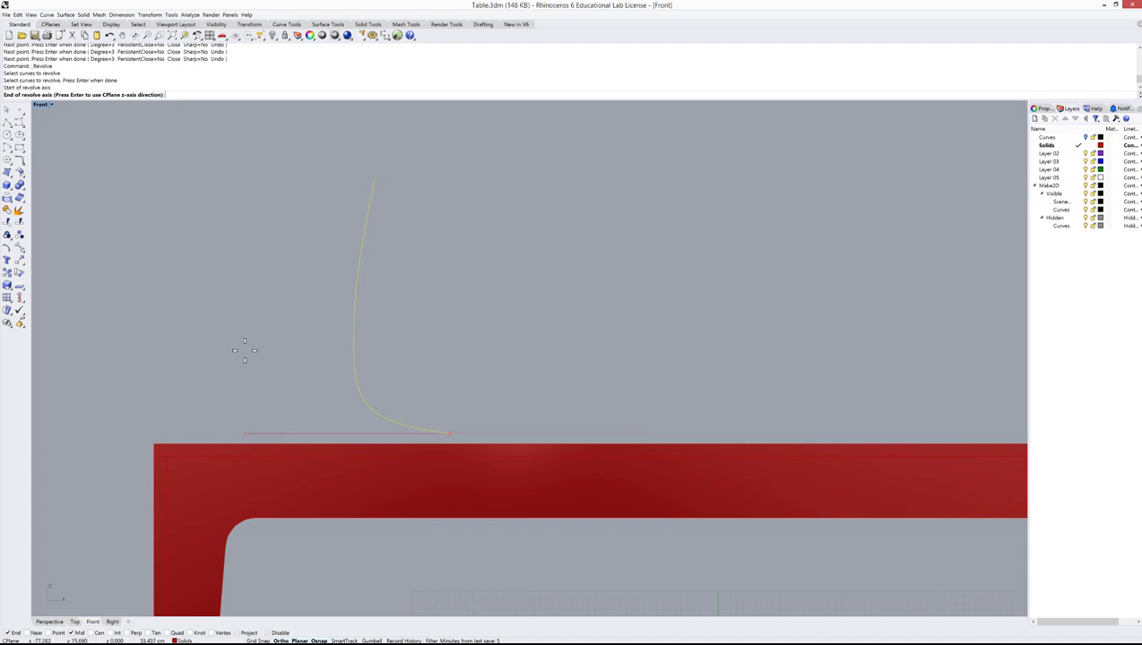
{"action": "key", "text": "F8"}
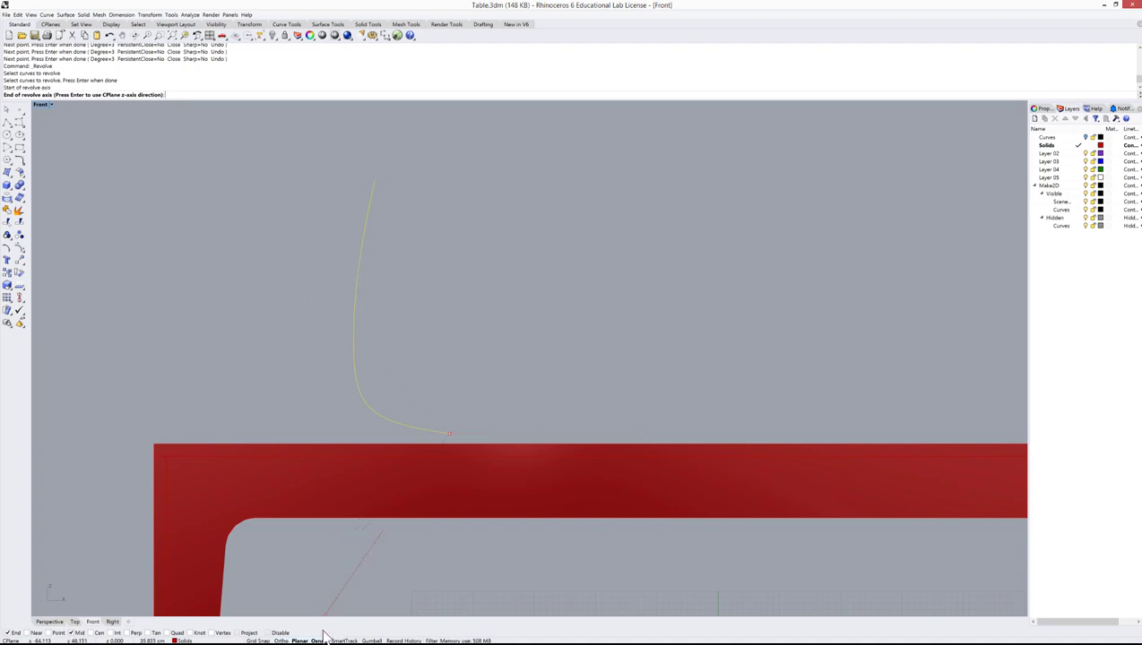
{"action": "left_click", "coordinate": [279, 641]}
{"action": "key", "text": "F8"}
{"action": "key", "text": "F8"}
{"action": "left_click", "coordinate": [282, 641]}
{"action": "key", "text": "shift"}
{"action": "left_click", "coordinate": [449, 184]}
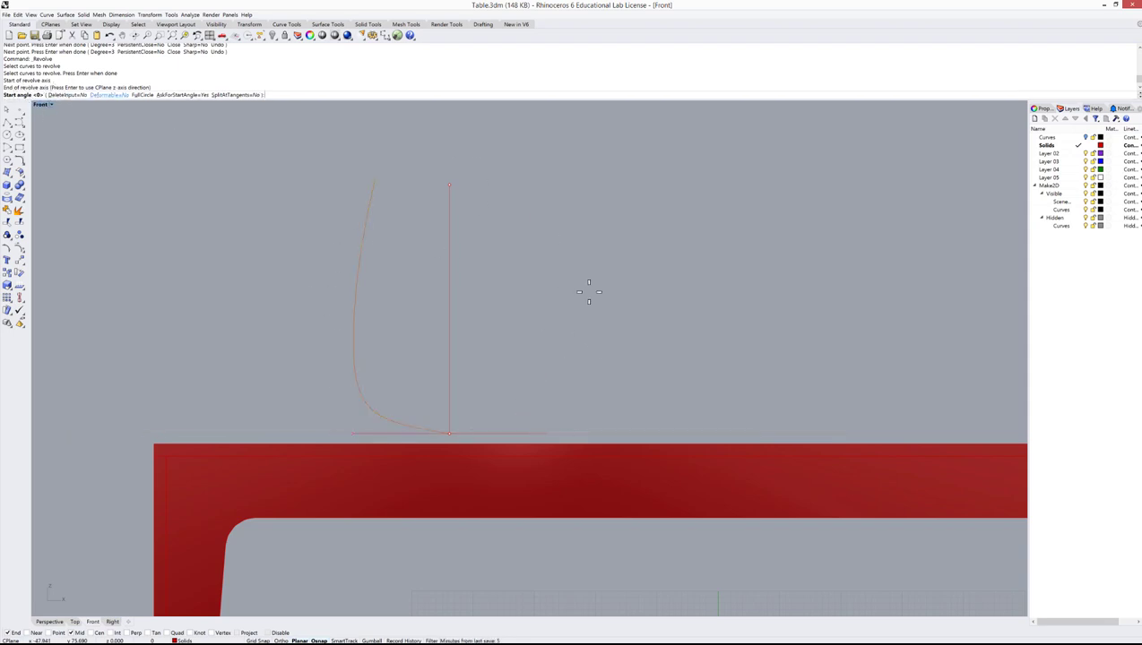
{"action": "left_click", "coordinate": [144, 95]}
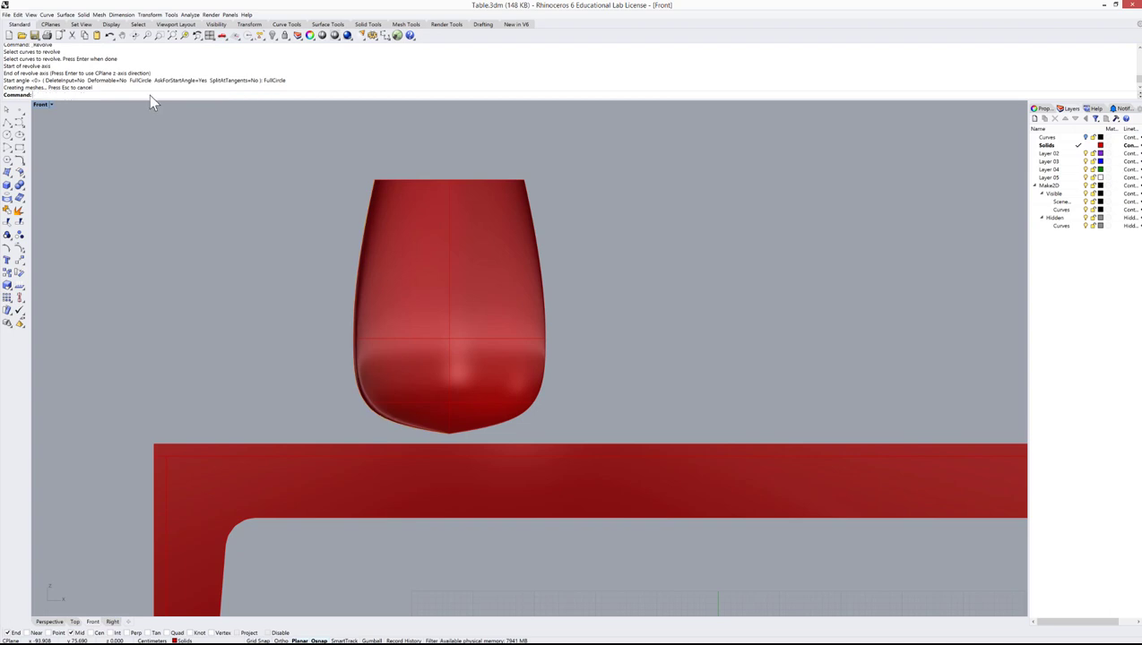
Step: Switch to the maximized Perspective view and examine the revolved vase on the table
{"action": "key", "text": "ctrl+m"}
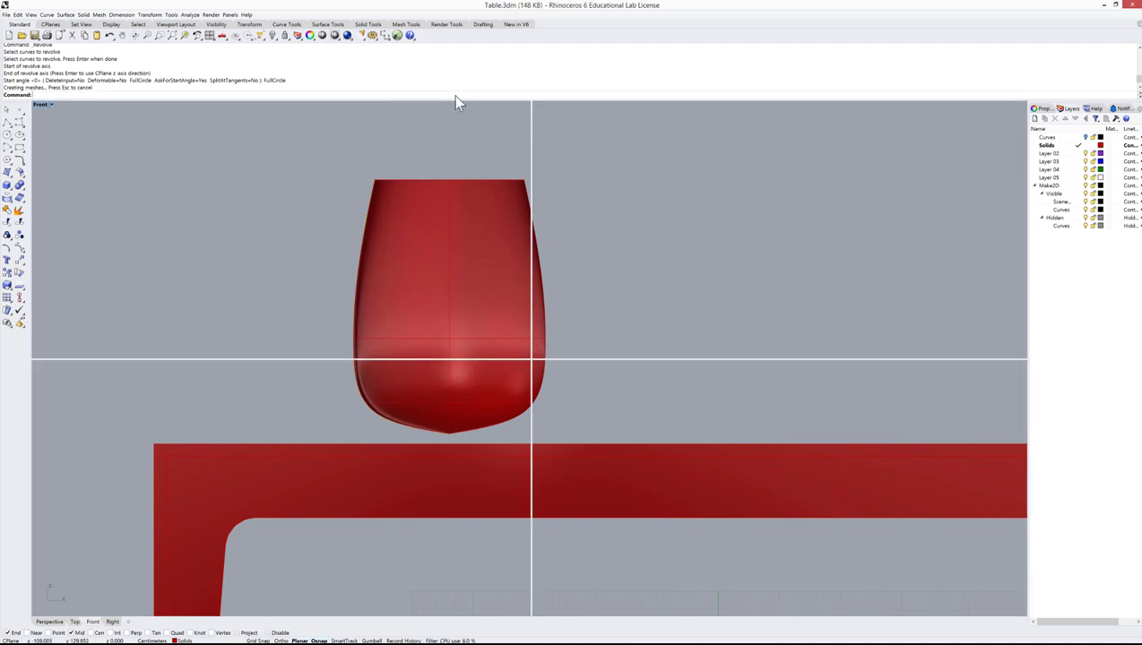
{"action": "double_click", "coordinate": [548, 105]}
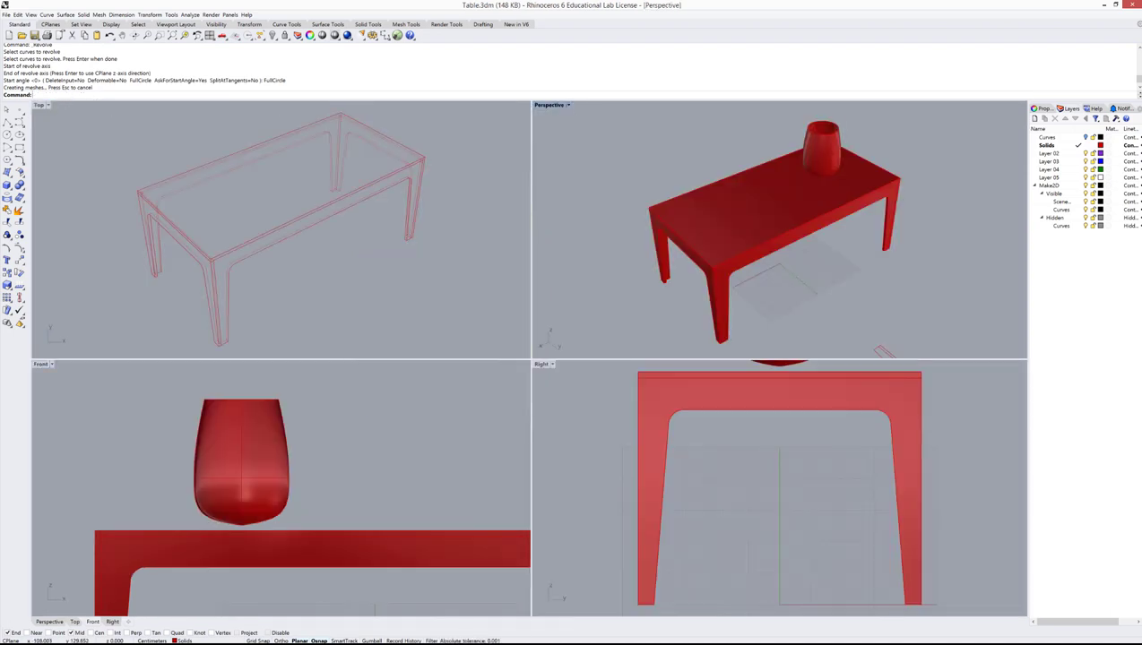
{"action": "scroll", "coordinate": [640, 305], "scroll_direction": "down", "scroll_amount": 2}
{"action": "scroll", "coordinate": [634, 202], "scroll_direction": "up", "scroll_amount": 10}
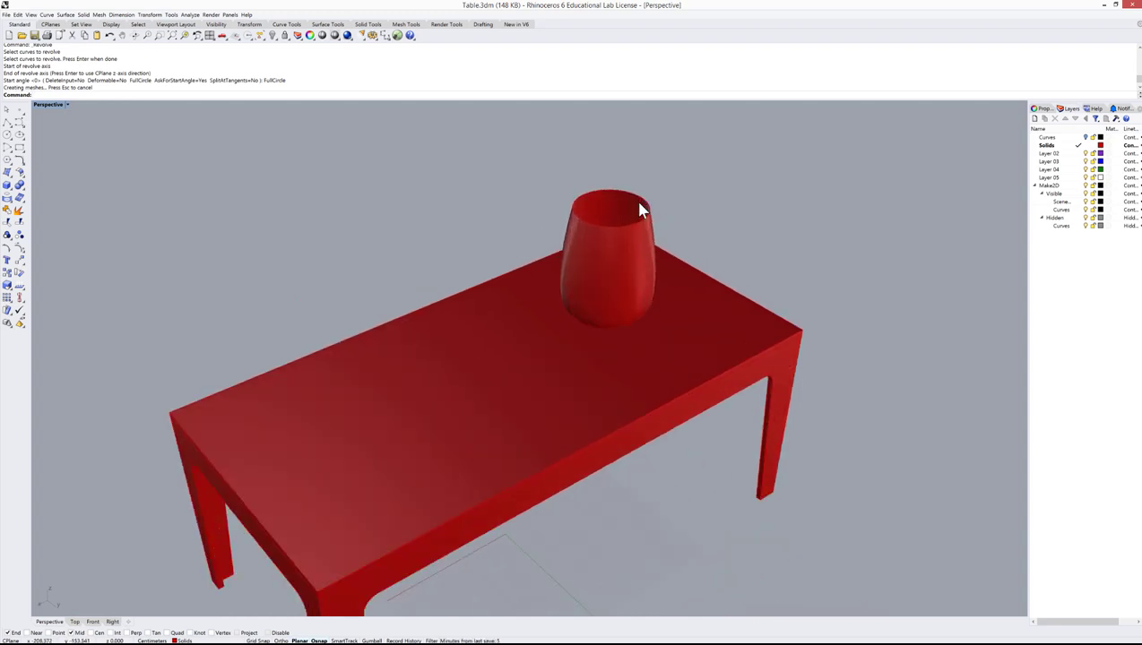
{"action": "scroll", "coordinate": [632, 218], "scroll_direction": "down", "scroll_amount": 1}
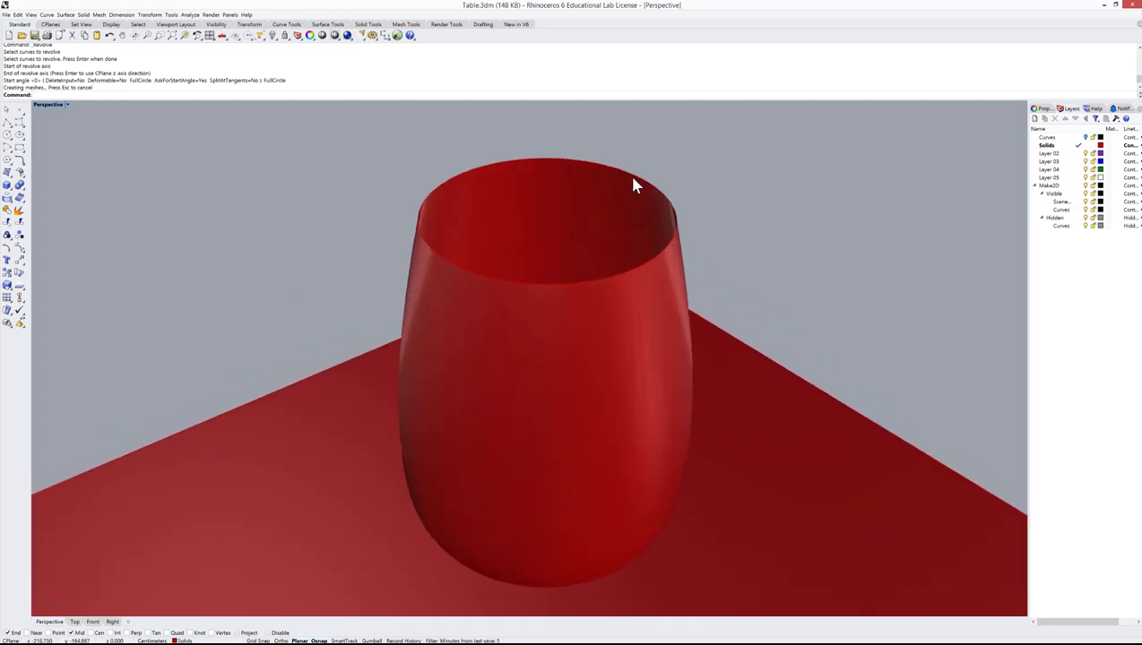
{"action": "scroll", "coordinate": [631, 178], "scroll_direction": "down", "scroll_amount": 4}
{"action": "scroll", "coordinate": [627, 187], "scroll_direction": "down", "scroll_amount": 2}
{"action": "scroll", "coordinate": [624, 188], "scroll_direction": "up", "scroll_amount": 6}
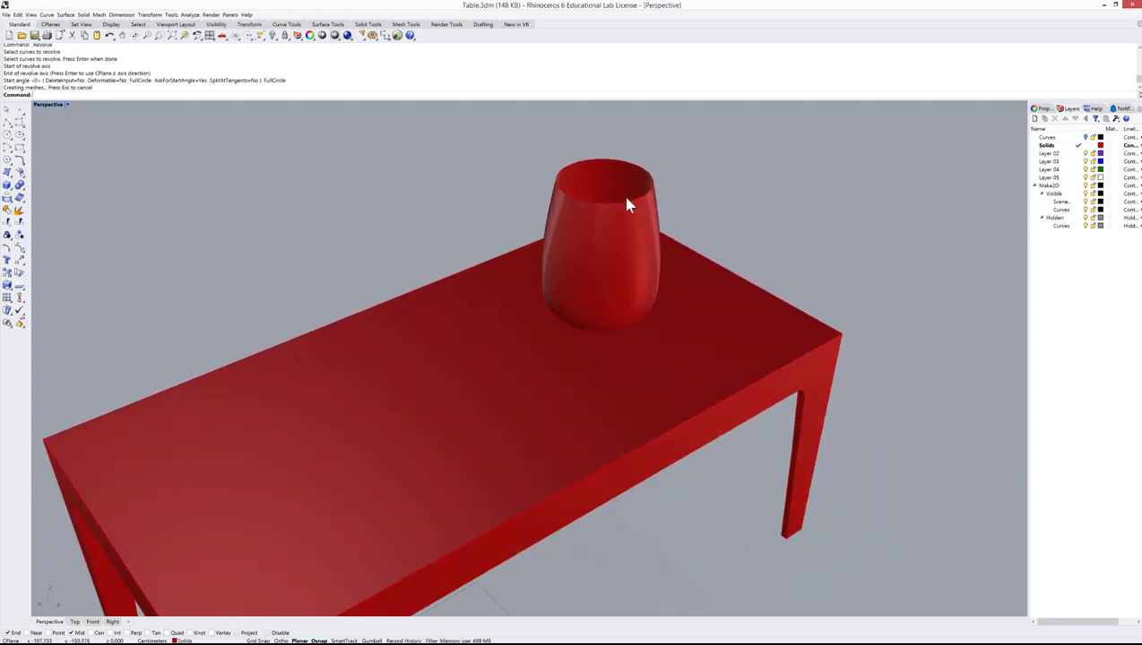
{"action": "scroll", "coordinate": [654, 196], "scroll_direction": "down", "scroll_amount": 3}
{"action": "scroll", "coordinate": [620, 191], "scroll_direction": "up", "scroll_amount": 3}
Step: Move the vase surface to Layer 02 and rename that layer Vase
{"action": "left_click", "coordinate": [607, 180]}
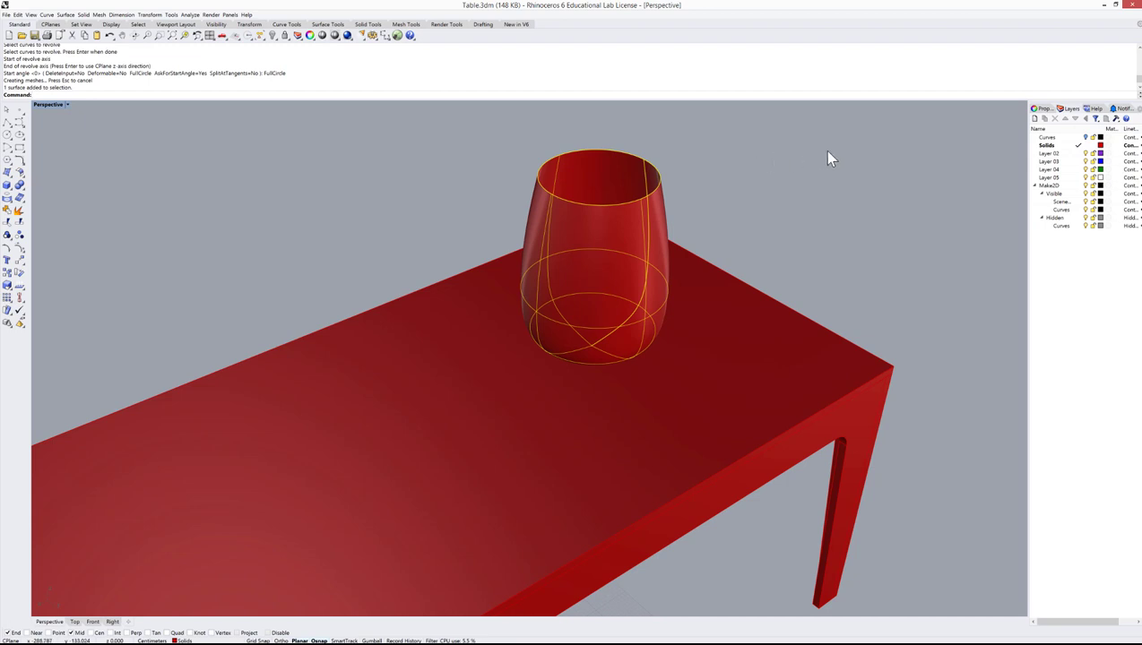
{"action": "right_click", "coordinate": [1056, 154]}
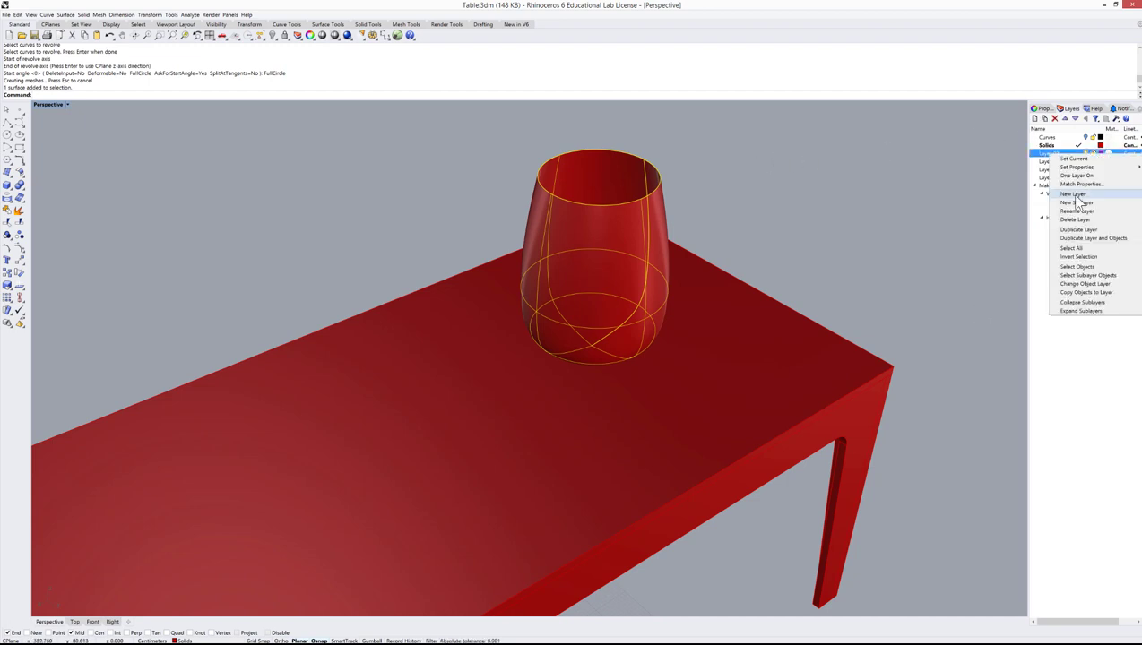
{"action": "left_click", "coordinate": [1085, 284]}
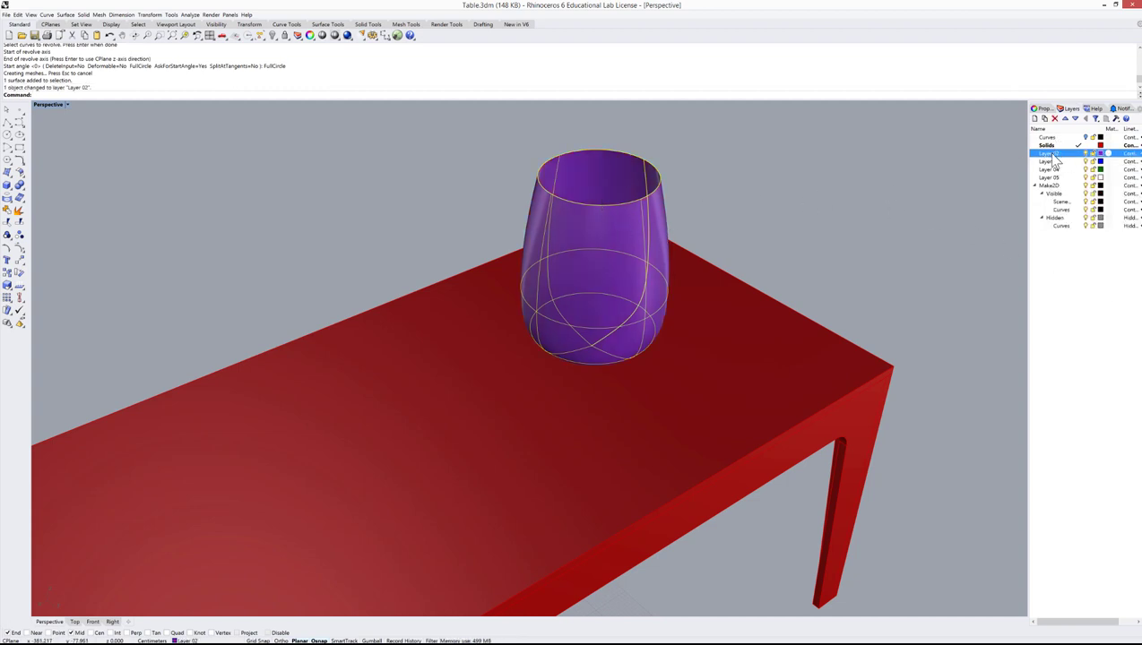
{"action": "type", "text": "Vase"}
{"action": "key", "text": "Return"}
{"action": "left_click", "coordinate": [780, 205]}
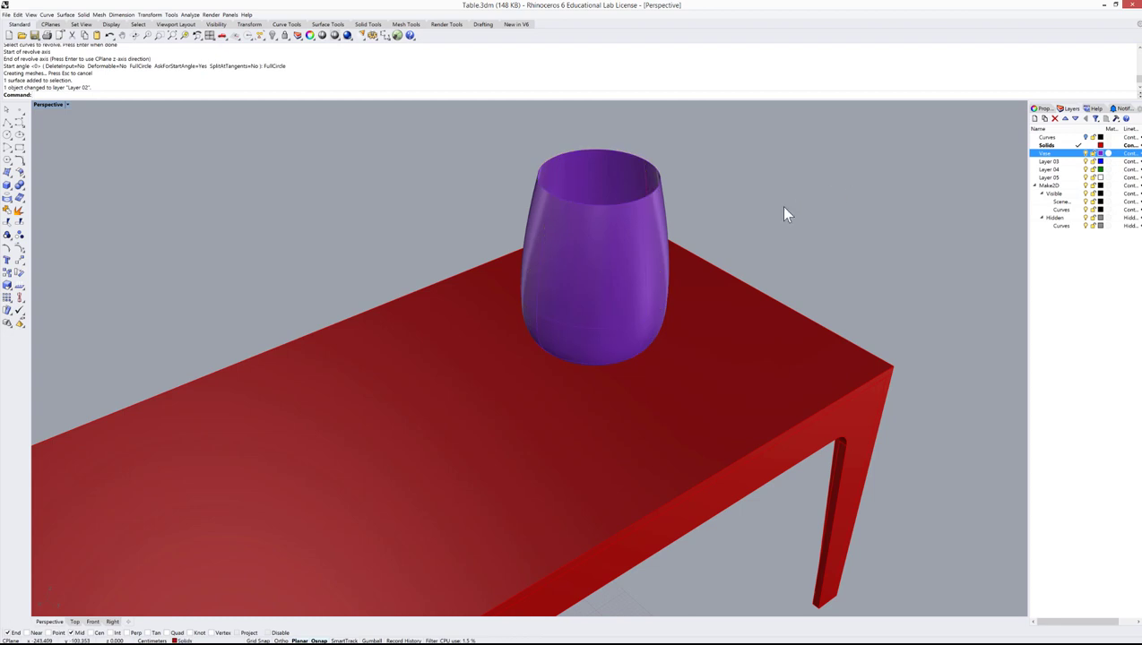
Step: Examine the vase and tabletop from several angles, checking which surface, extrusion and curve objects can be selected
{"action": "scroll", "coordinate": [753, 207], "scroll_direction": "down", "scroll_amount": 3}
{"action": "scroll", "coordinate": [728, 204], "scroll_direction": "up", "scroll_amount": 5}
{"action": "scroll", "coordinate": [728, 204], "scroll_direction": "up", "scroll_amount": 2}
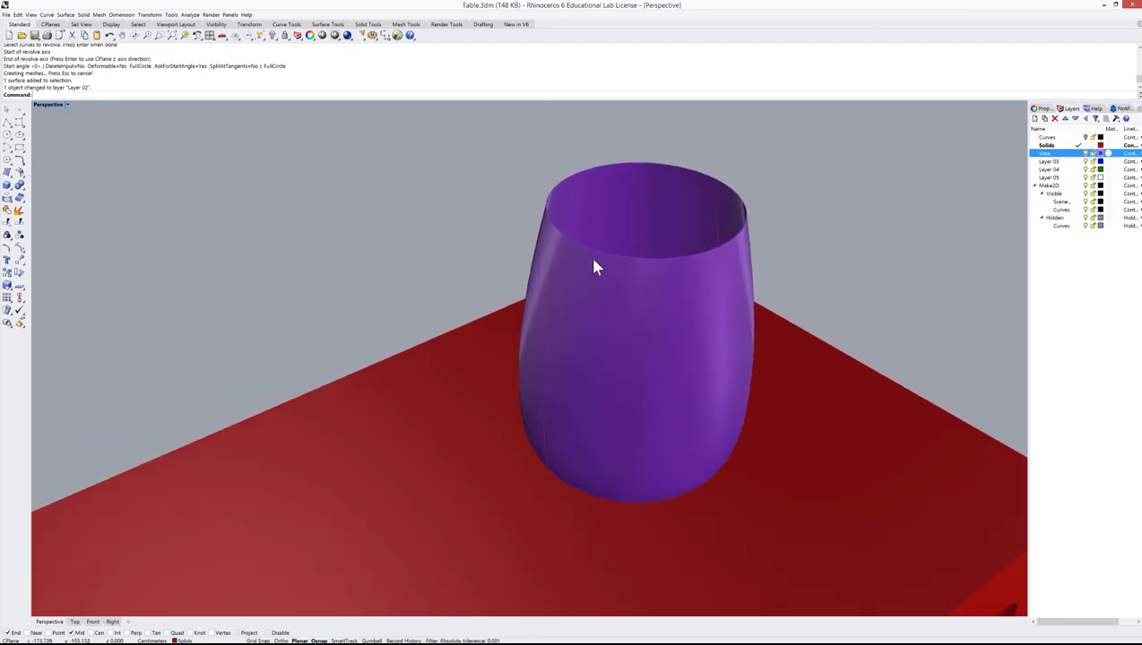
{"action": "mouse_move", "coordinate": [679, 242]}
{"action": "right_mouse_down"}
{"action": "mouse_move", "coordinate": [627, 229]}
{"action": "mouse_move", "coordinate": [667, 224]}
{"action": "mouse_move", "coordinate": [660, 235]}
{"action": "right_mouse_up"}
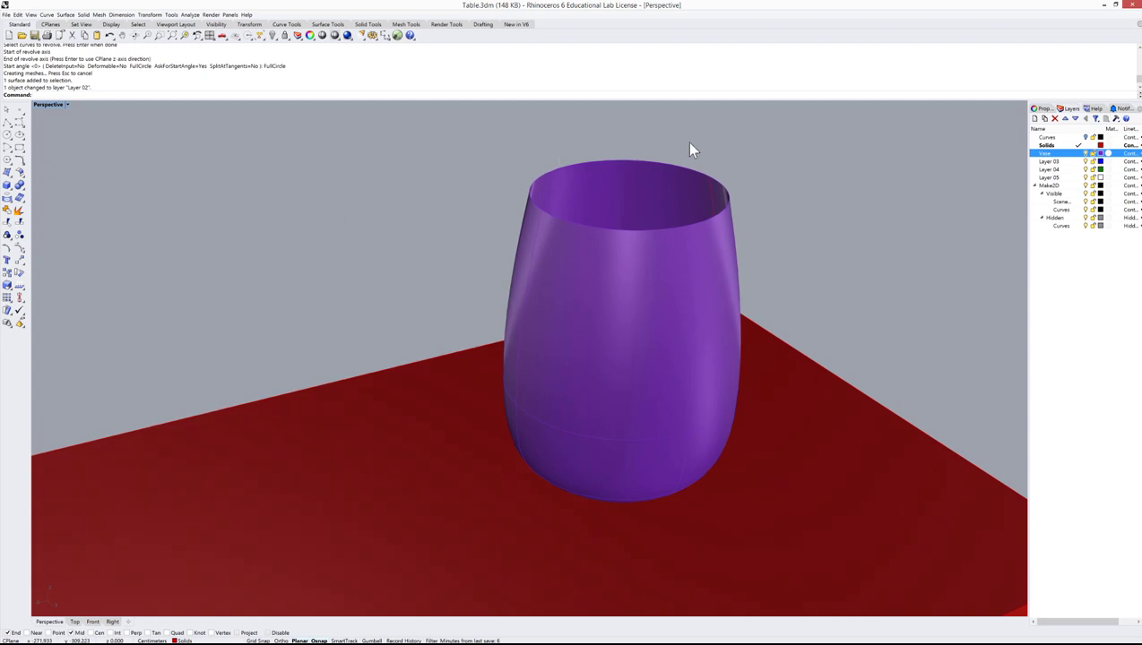
{"action": "left_click", "coordinate": [715, 201]}
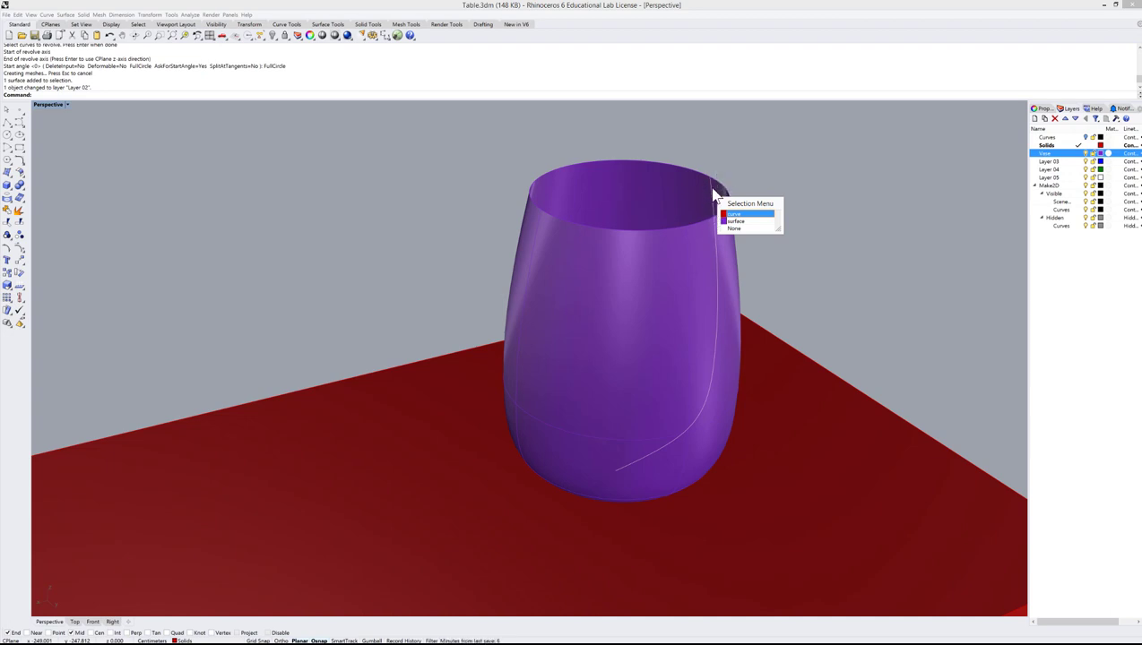
{"action": "left_click", "coordinate": [599, 204]}
{"action": "left_click", "coordinate": [599, 203]}
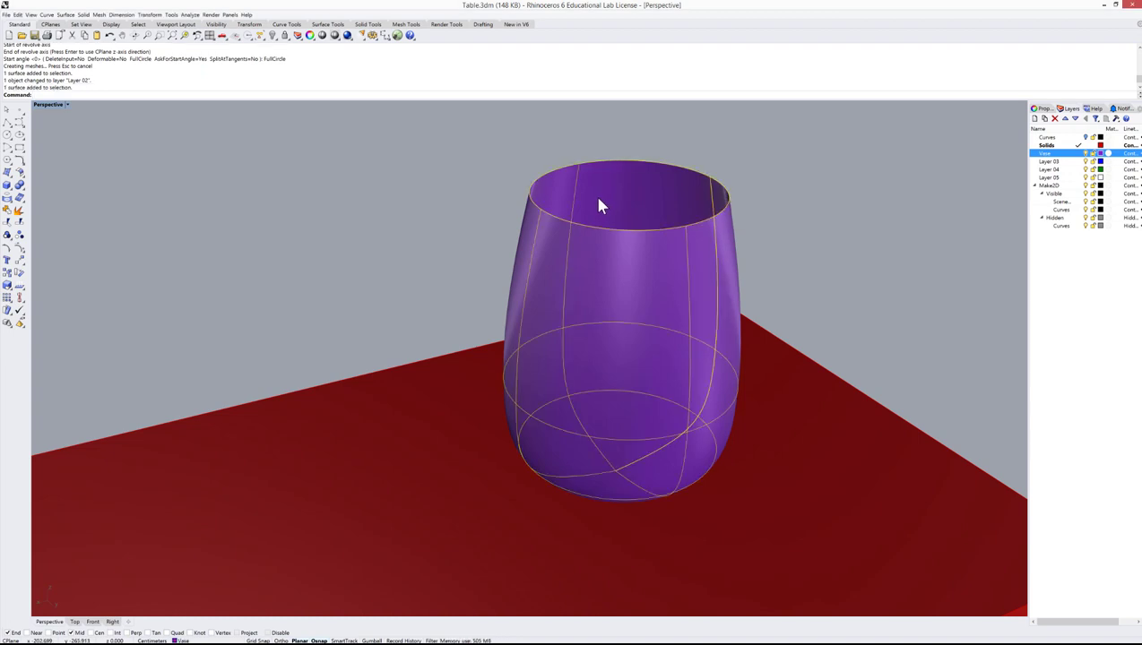
{"action": "left_click", "coordinate": [504, 348]}
{"action": "left_click", "coordinate": [693, 226]}
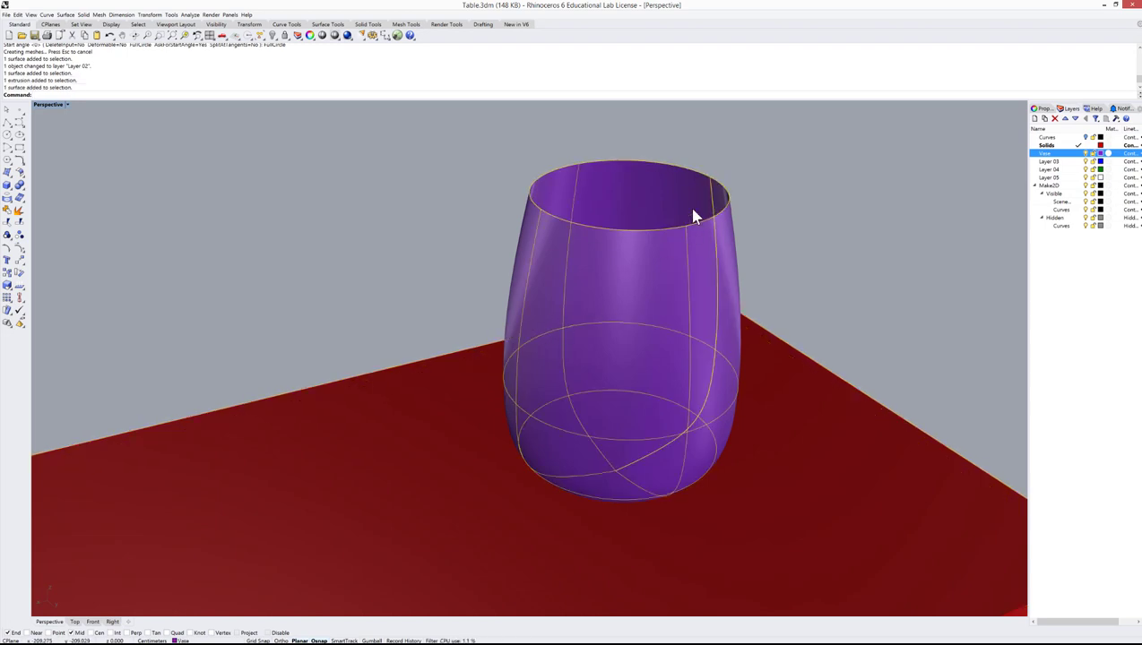
{"action": "left_click", "coordinate": [766, 352]}
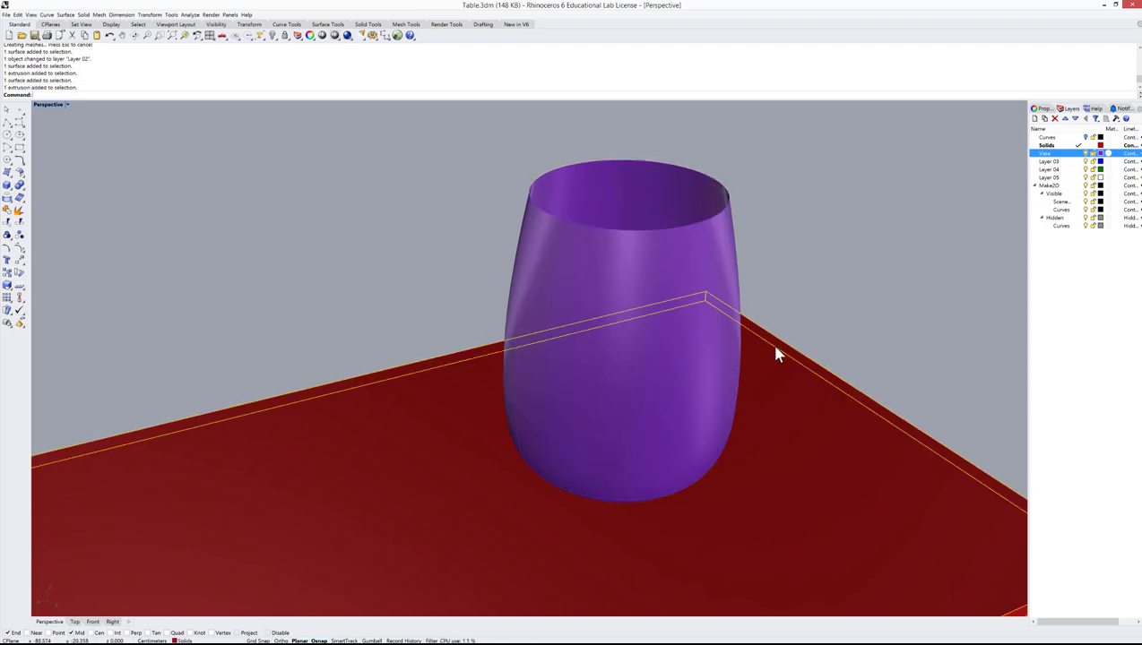
{"action": "left_click", "coordinate": [763, 285]}
{"action": "mouse_move", "coordinate": [763, 284]}
{"action": "right_mouse_down"}
{"action": "mouse_move", "coordinate": [792, 303]}
{"action": "mouse_move", "coordinate": [785, 283]}
{"action": "right_mouse_up"}
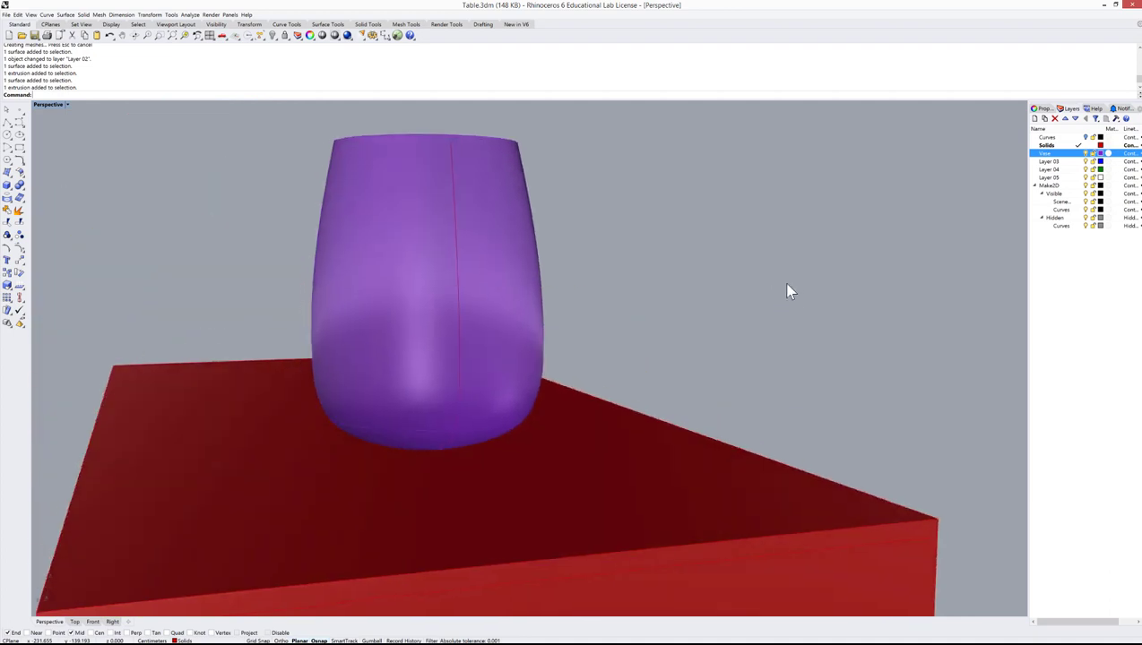
{"action": "scroll", "coordinate": [843, 385], "scroll_direction": "down", "scroll_amount": 3}
{"action": "scroll", "coordinate": [915, 450], "scroll_direction": "up", "scroll_amount": 5}
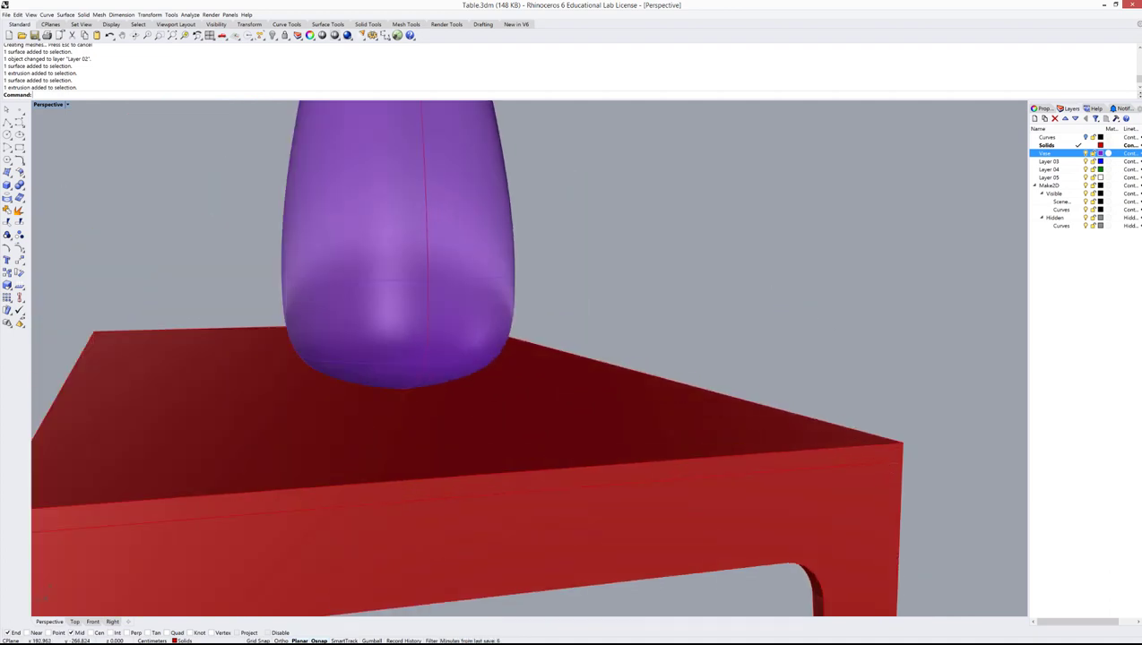
{"action": "left_click", "coordinate": [889, 464]}
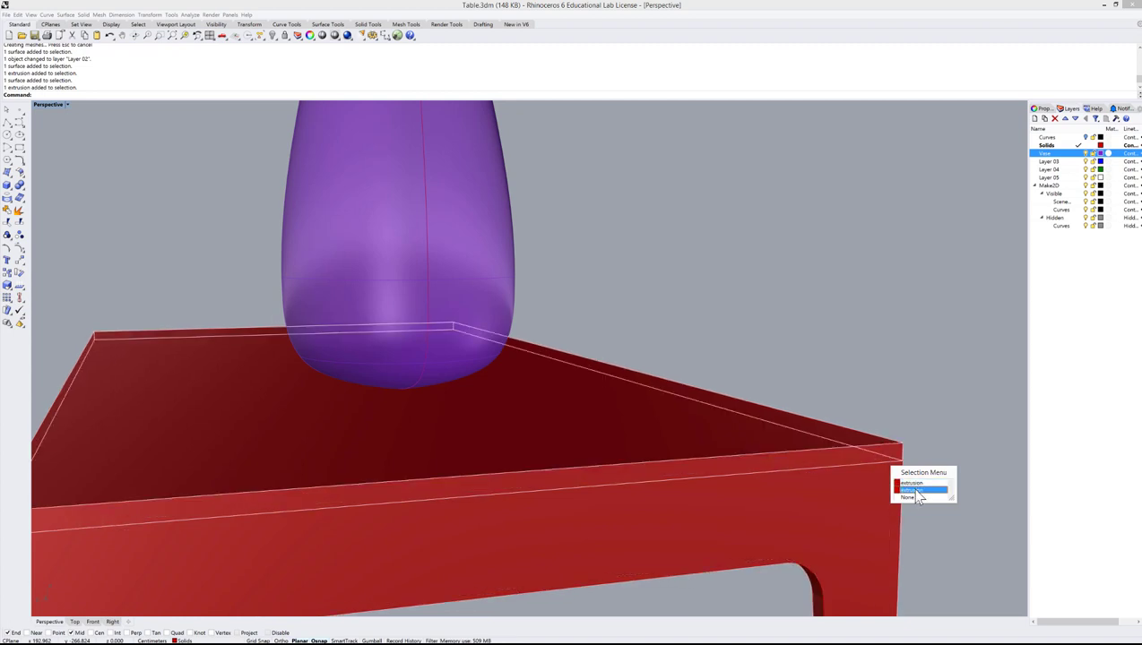
{"action": "key", "text": "Escape"}
{"action": "scroll", "coordinate": [681, 377], "scroll_direction": "down", "scroll_amount": 5}
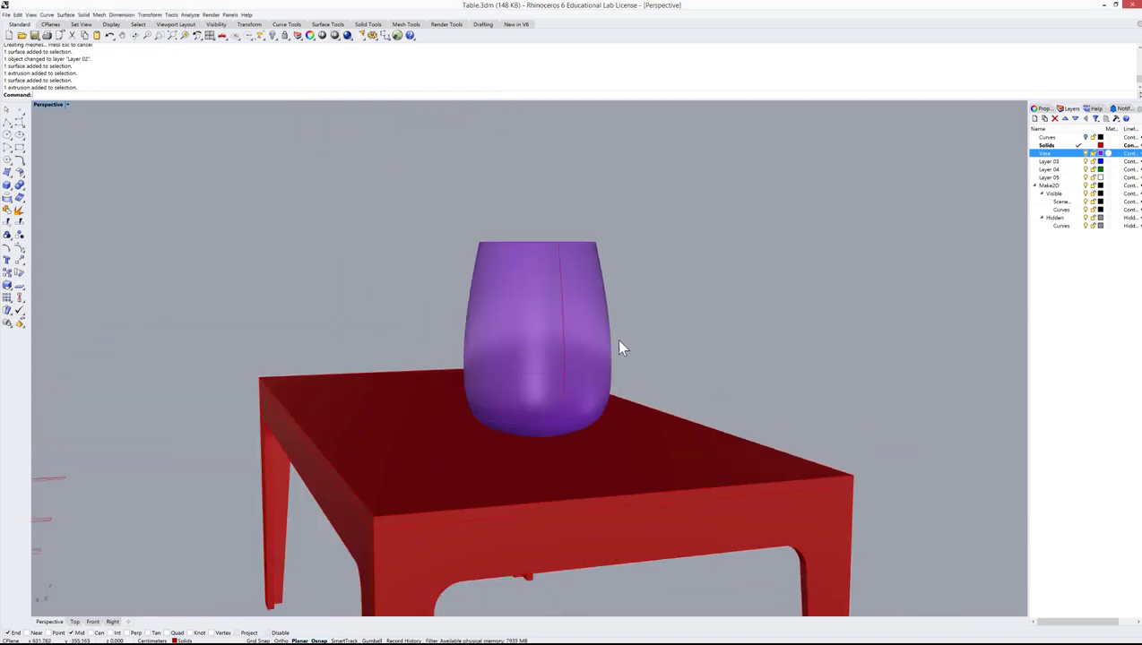
Step: Move the vase's original profile curve from the Solids layer to the Vase layer
{"action": "scroll", "coordinate": [558, 250], "scroll_direction": "up", "scroll_amount": 6}
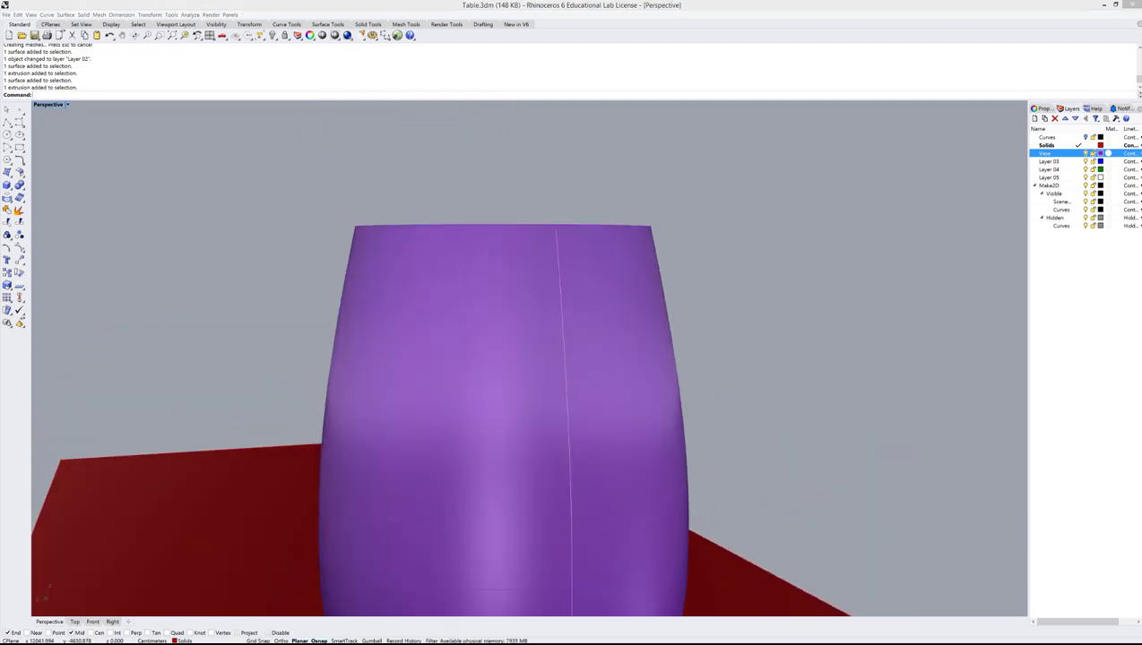
{"action": "left_click", "coordinate": [557, 255]}
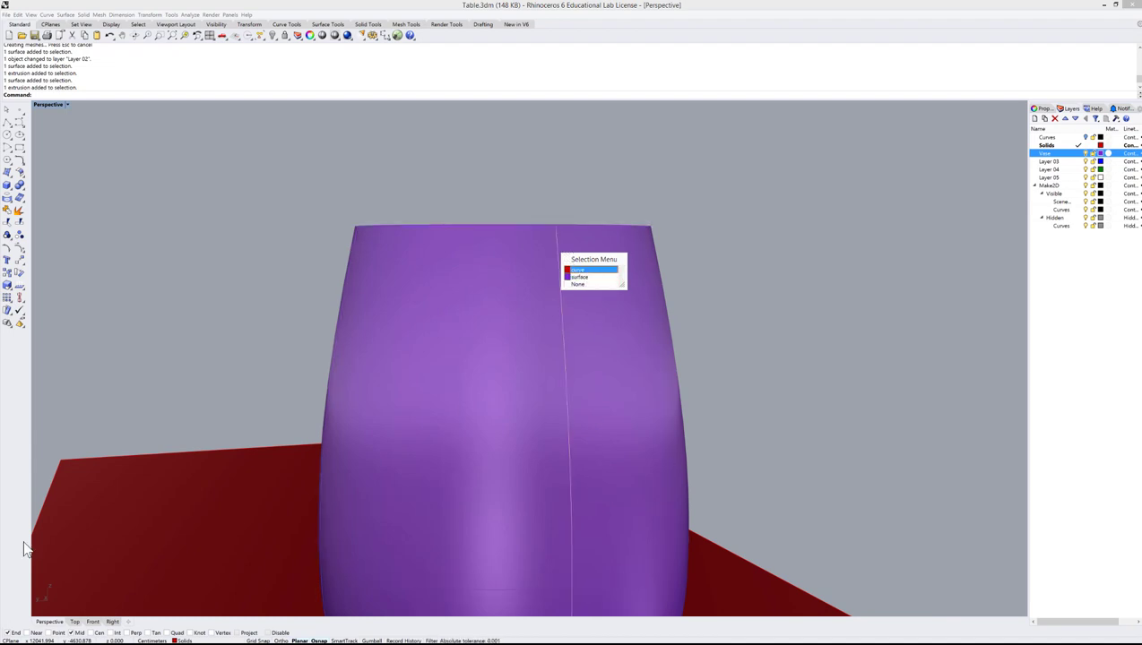
{"action": "left_click", "coordinate": [585, 271]}
{"action": "right_click", "coordinate": [1049, 152]}
{"action": "left_click", "coordinate": [1100, 282]}
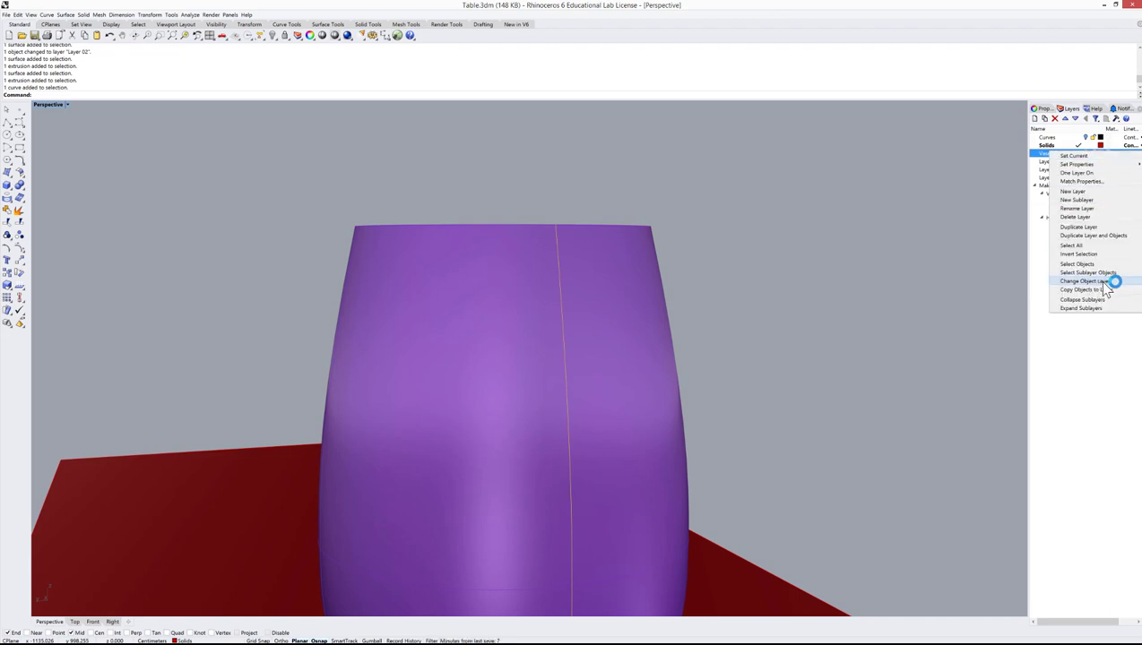
Step: Offset the vase surface inward by 1 cm with Solid set to No, creating a separate inner wall
{"action": "left_click", "coordinate": [803, 225]}
{"action": "right_click_drag", "start_coordinate": [442, 246], "coordinate": [556, 269]}
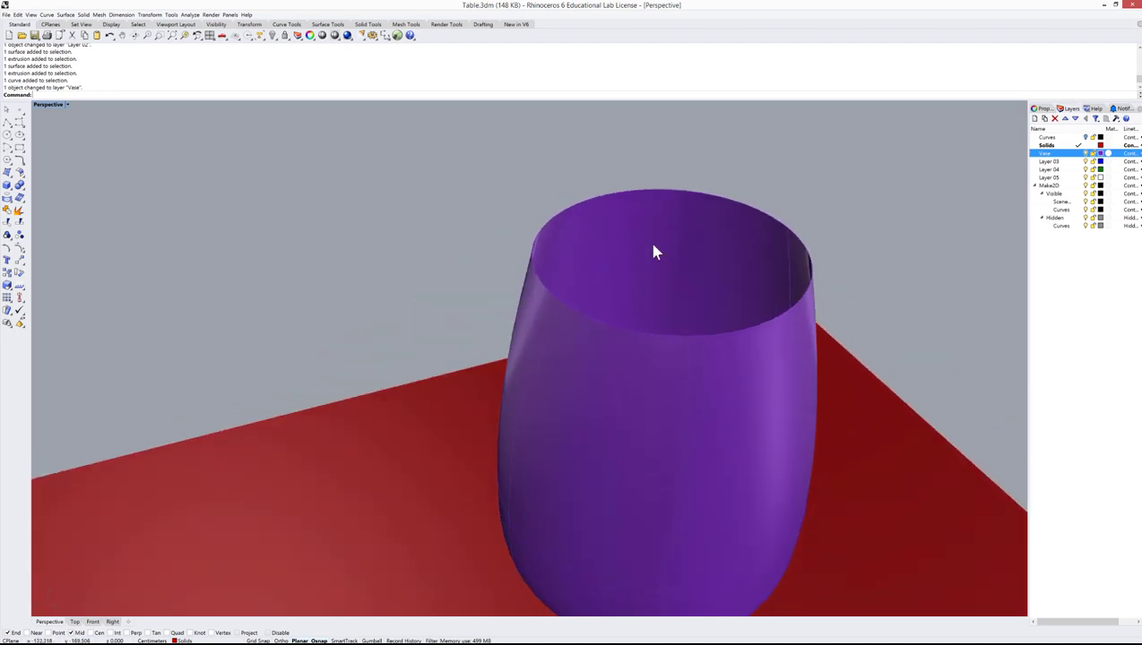
{"action": "scroll", "coordinate": [682, 251], "scroll_direction": "down", "scroll_amount": 3}
{"action": "scroll", "coordinate": [753, 240], "scroll_direction": "up", "scroll_amount": 5}
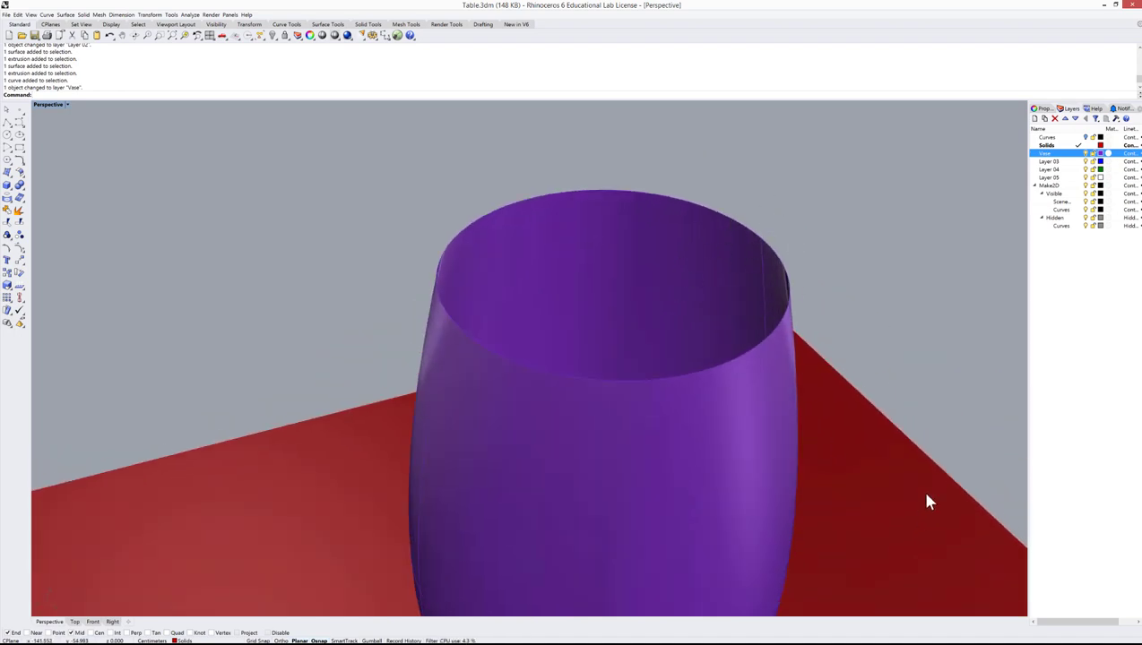
{"action": "left_click", "coordinate": [19, 173]}
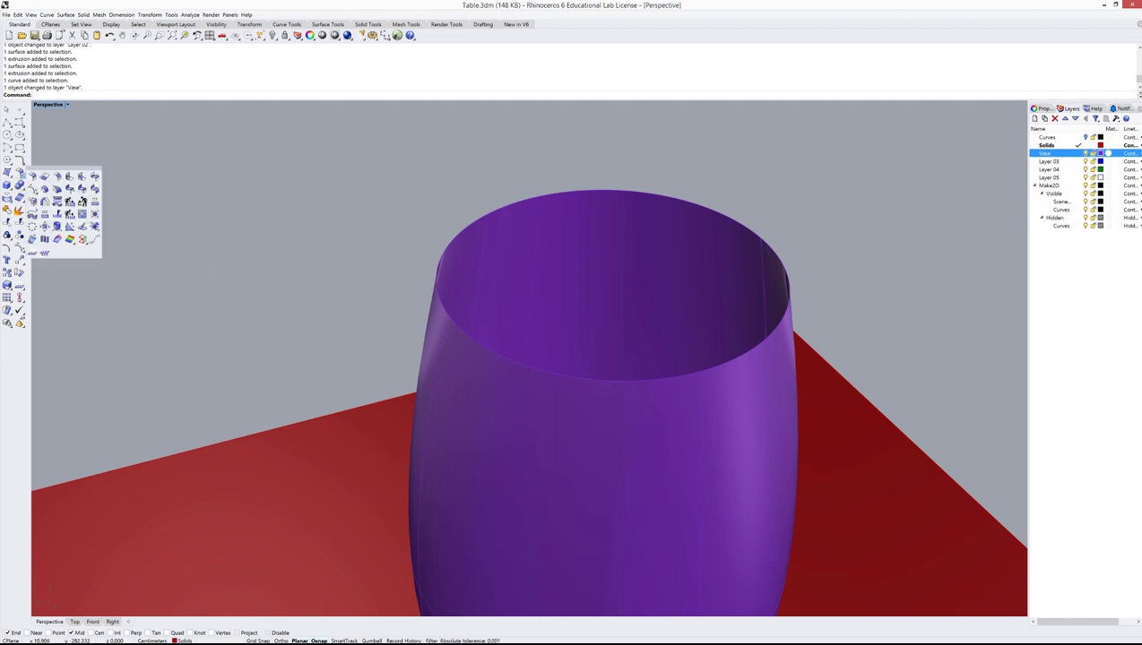
{"action": "left_click", "coordinate": [47, 190]}
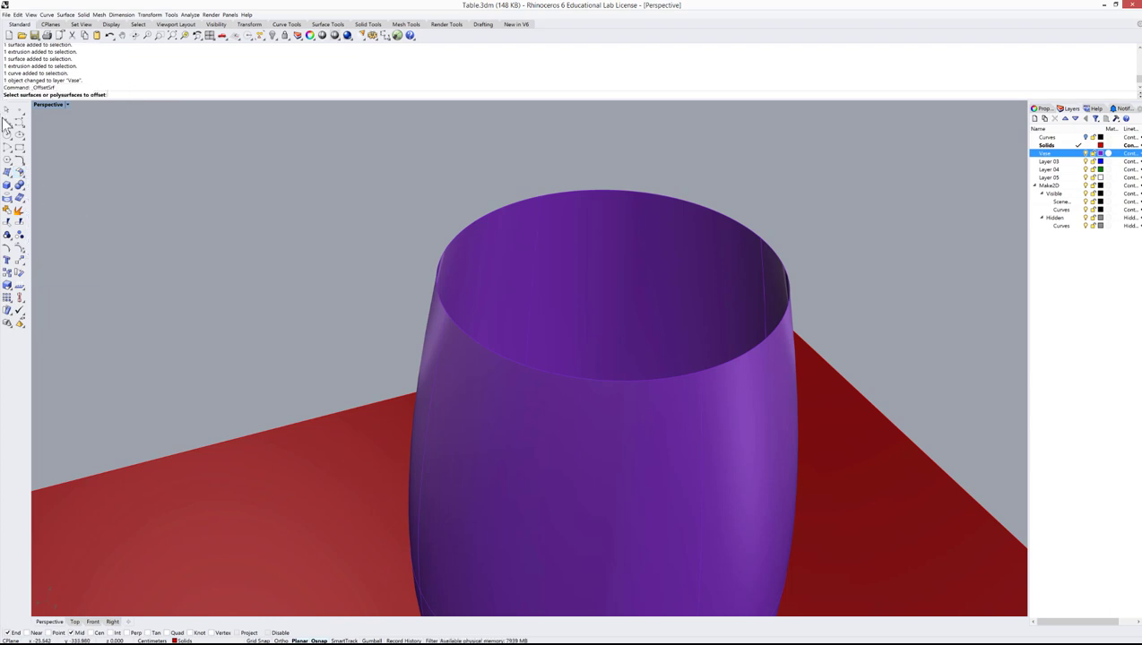
{"action": "left_click", "coordinate": [543, 271]}
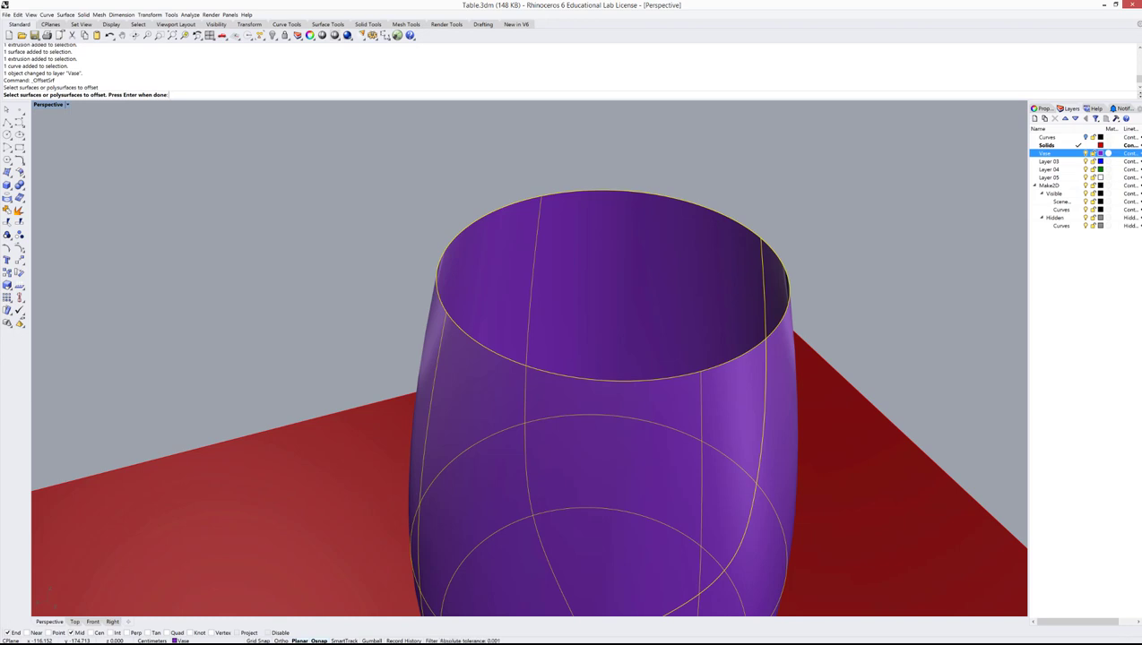
{"action": "key", "text": "Return"}
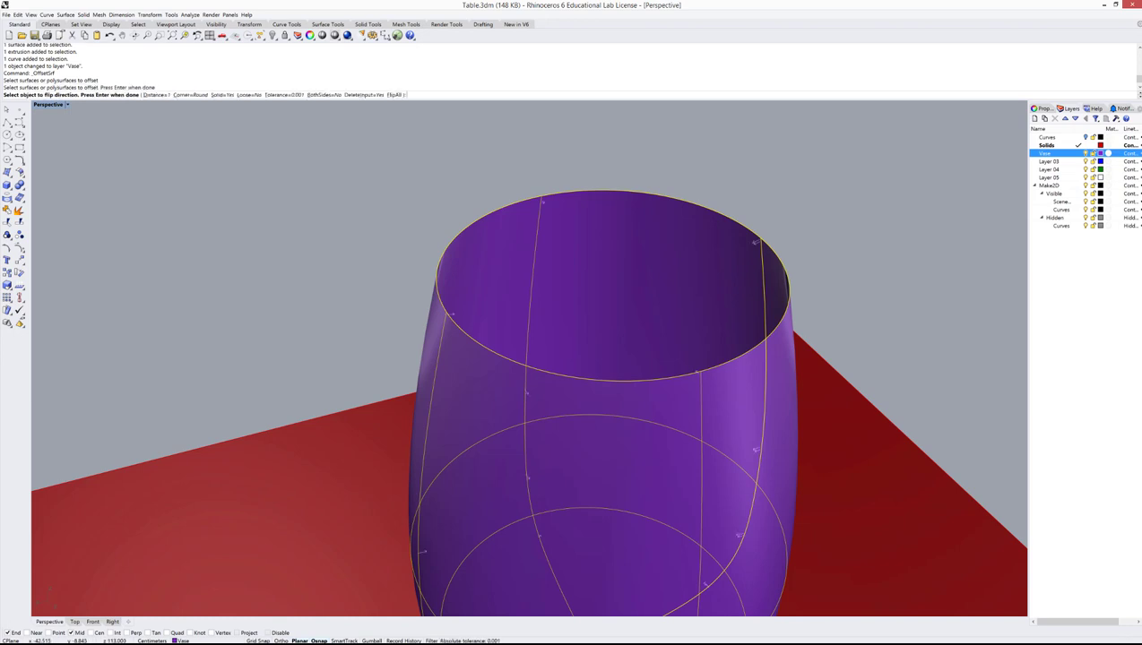
{"action": "scroll", "coordinate": [761, 242], "scroll_direction": "up", "scroll_amount": 4}
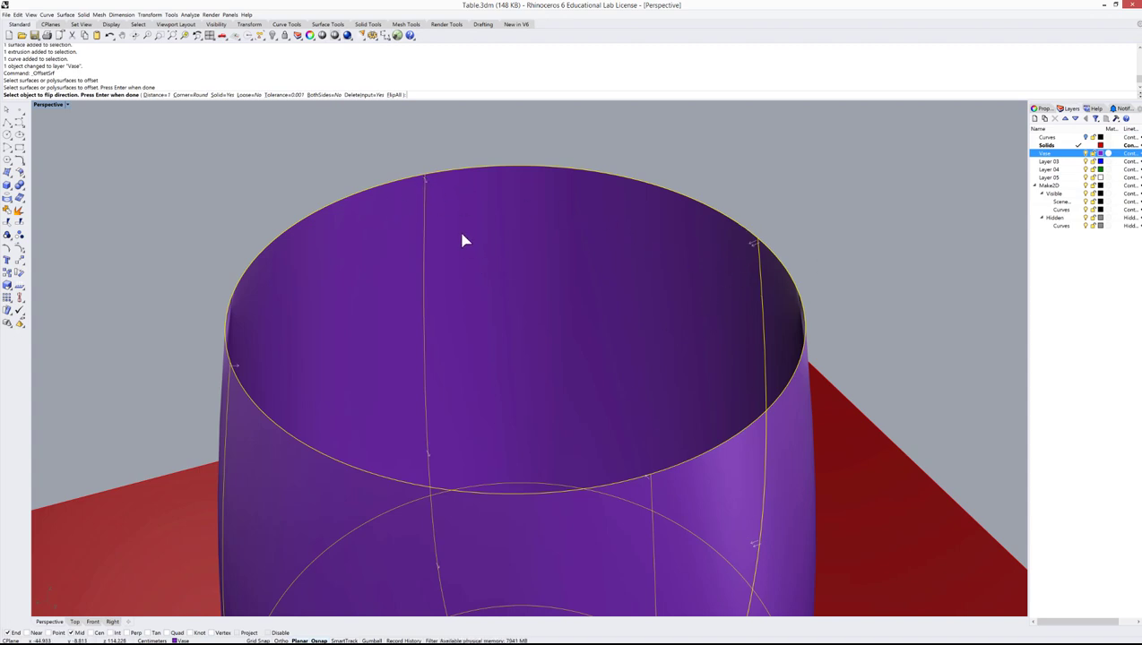
{"action": "left_click", "coordinate": [394, 95]}
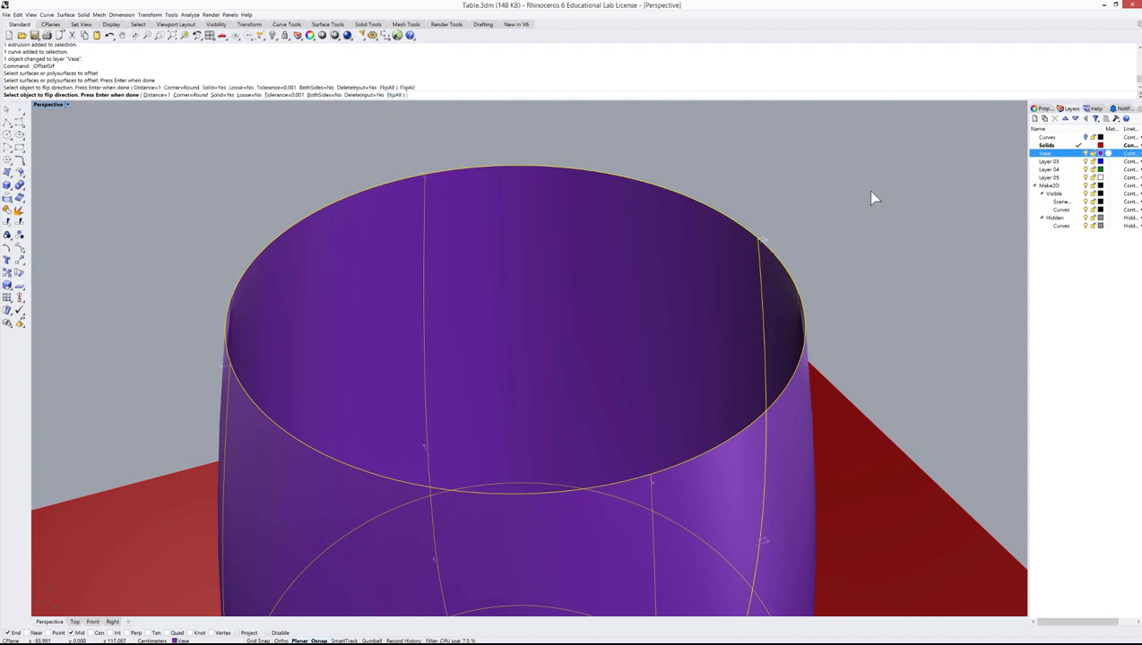
{"action": "left_click", "coordinate": [395, 95]}
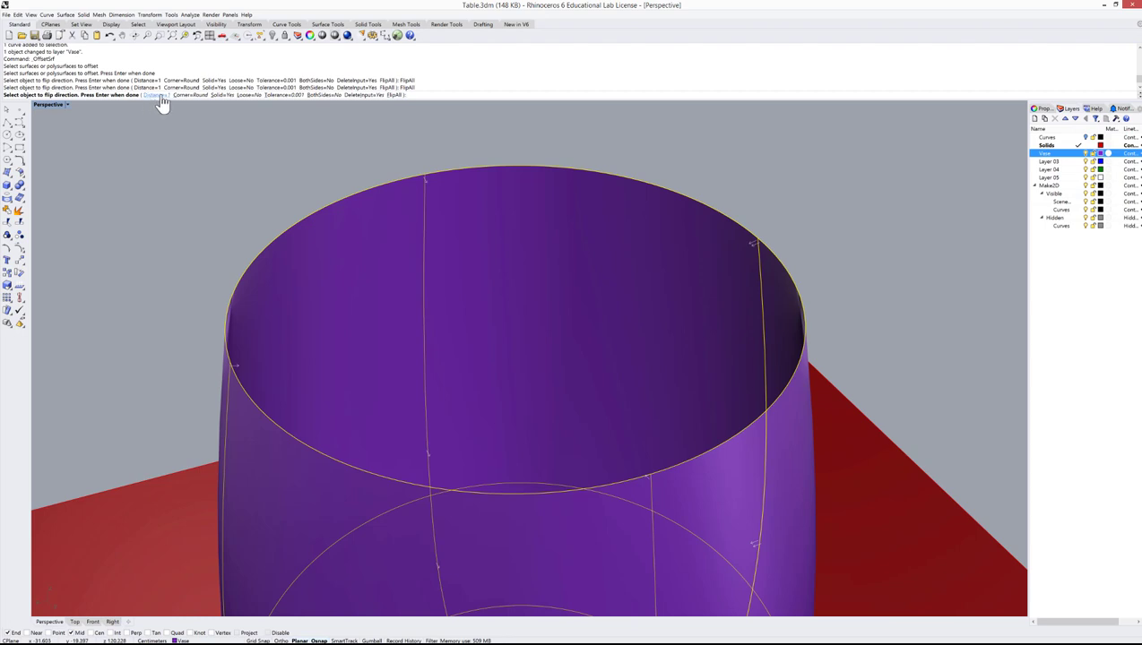
{"action": "left_click", "coordinate": [223, 96]}
{"action": "left_click", "coordinate": [224, 96]}
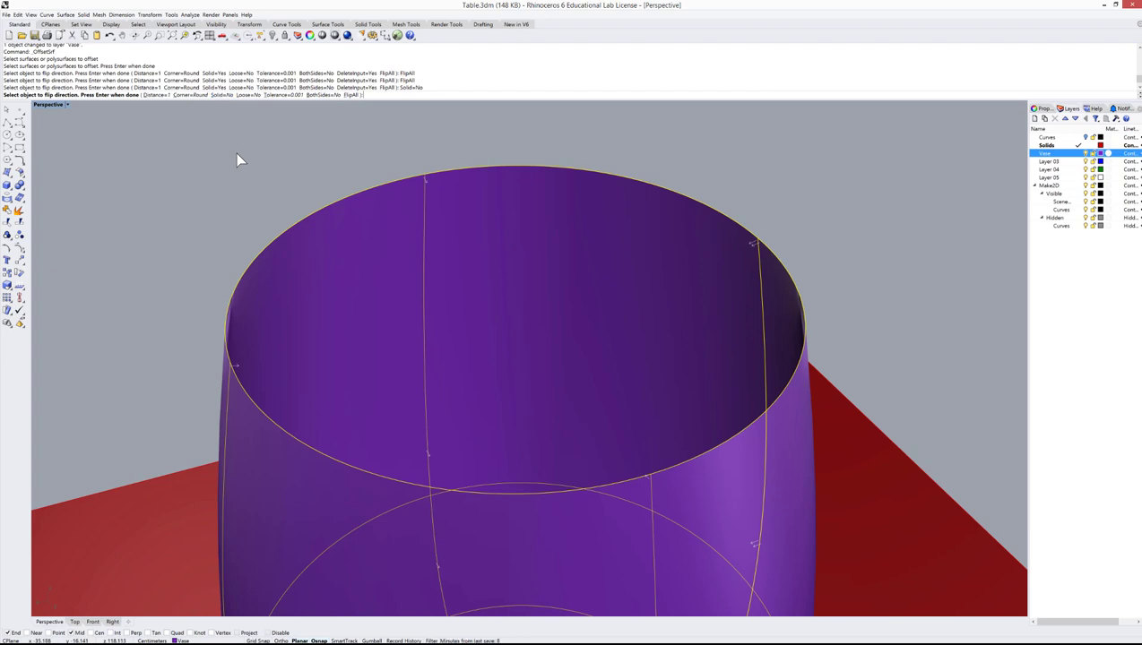
{"action": "key", "text": "Return"}
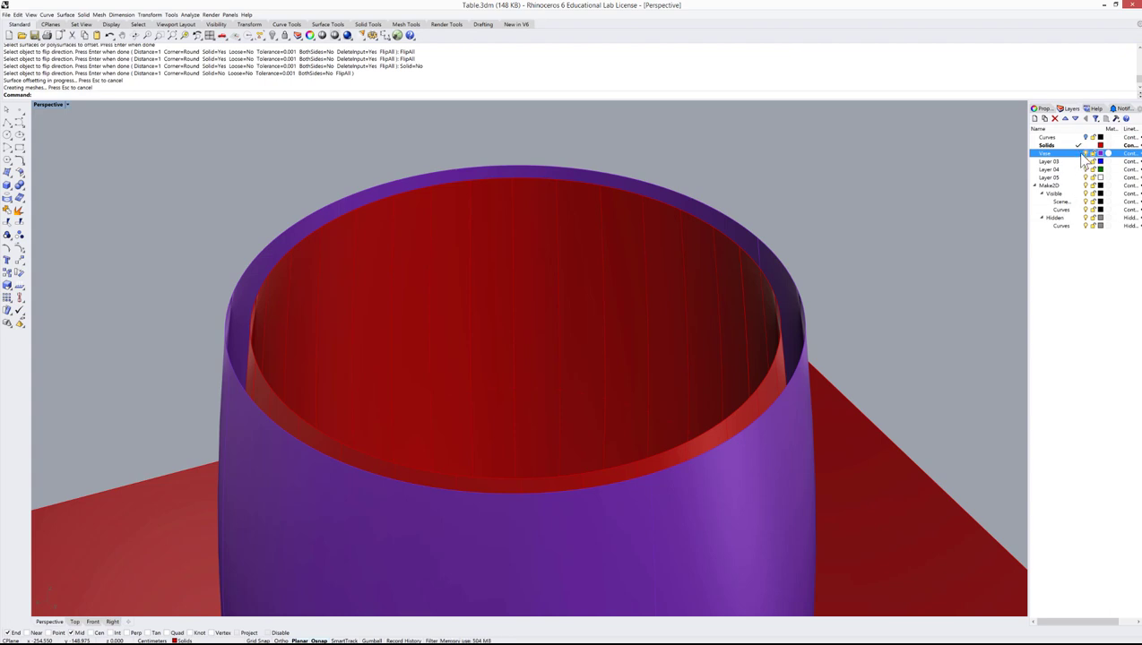
Step: Make Vase the current layer and move the offset inner wall from the Solids layer to it
{"action": "left_click", "coordinate": [189, 641]}
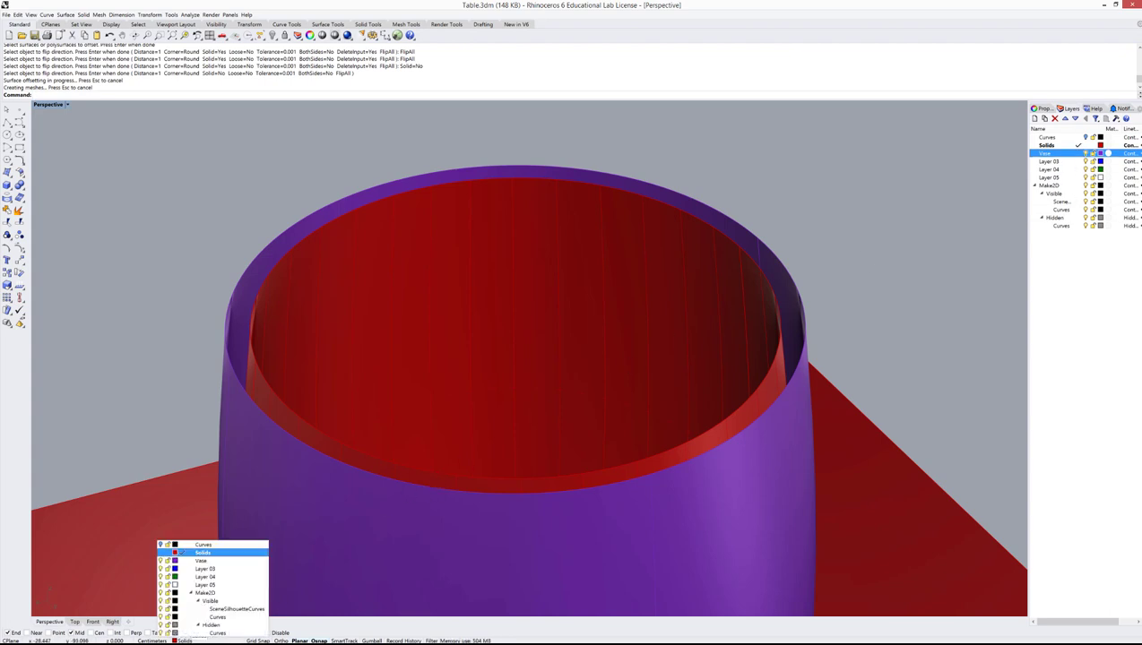
{"action": "left_click", "coordinate": [206, 563]}
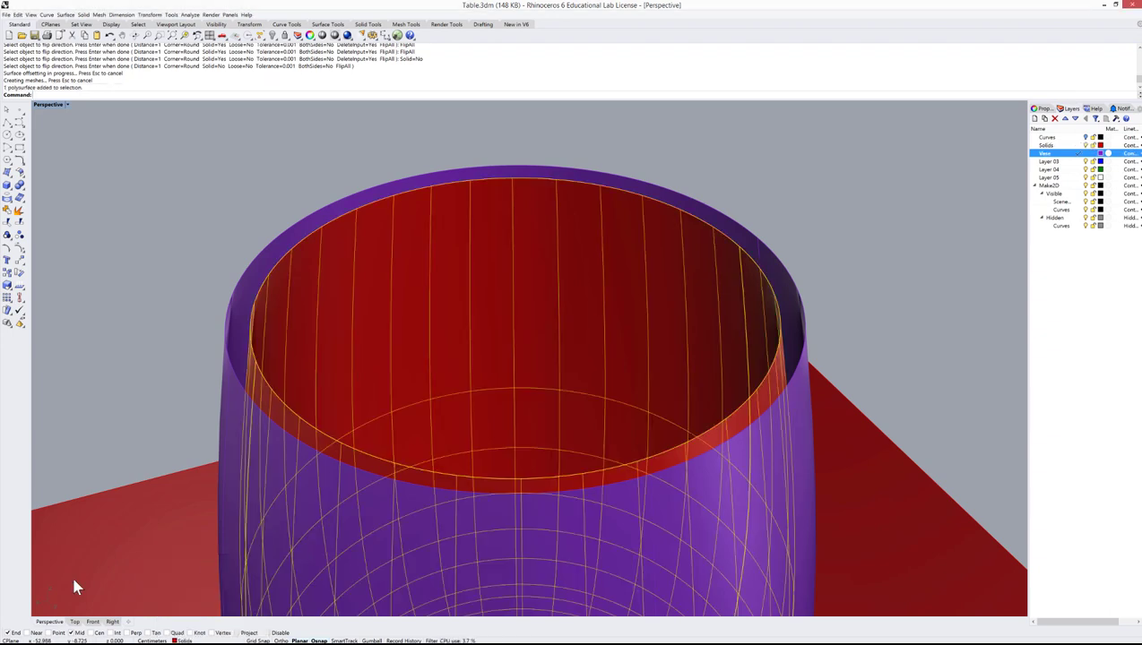
{"action": "right_click", "coordinate": [1053, 155]}
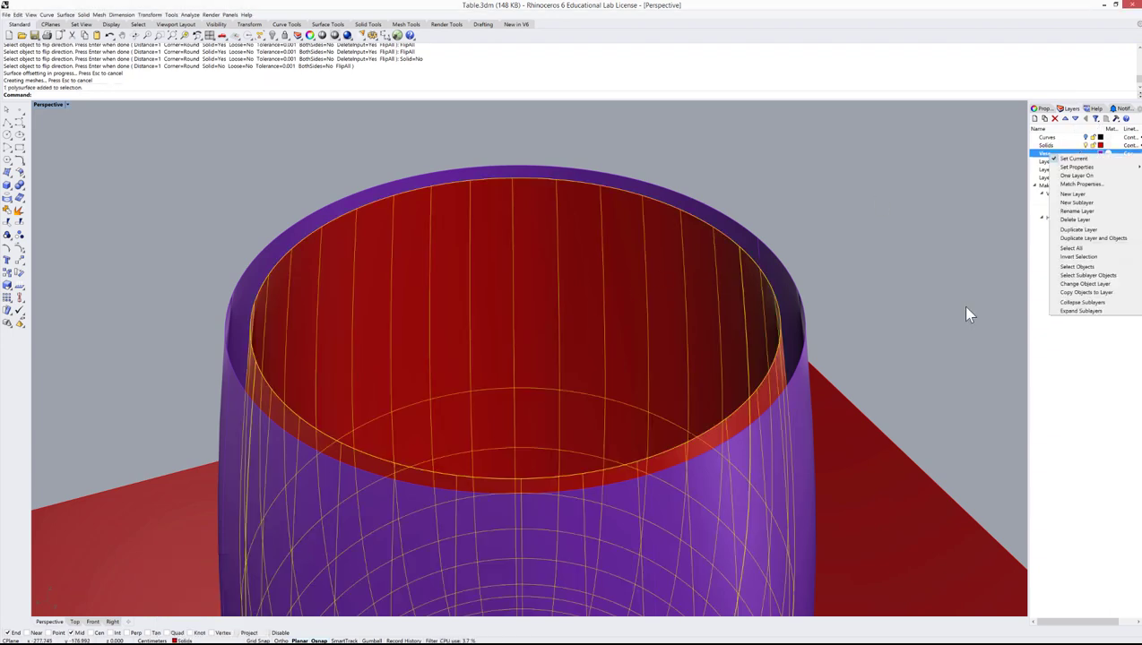
{"action": "left_click", "coordinate": [1087, 284]}
{"action": "left_click", "coordinate": [856, 265]}
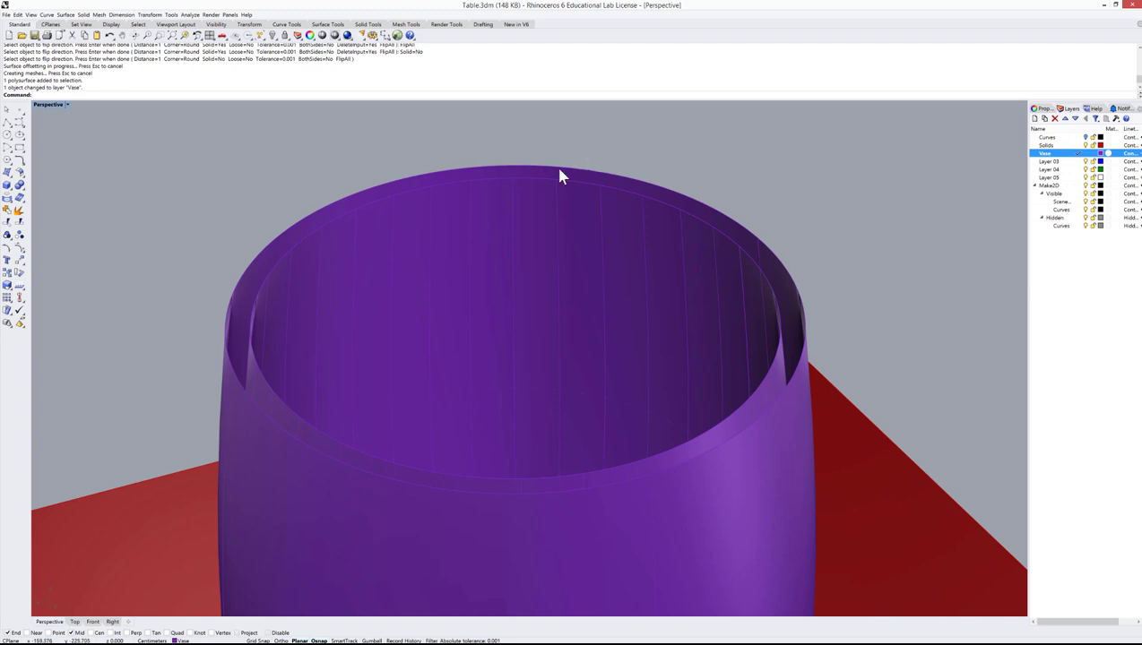
Step: Duplicate the borders of the vase's outer surface and inner wall as curves on the current layer
{"action": "key", "text": "ctrl+a"}
{"action": "left_click", "coordinate": [266, 186]}
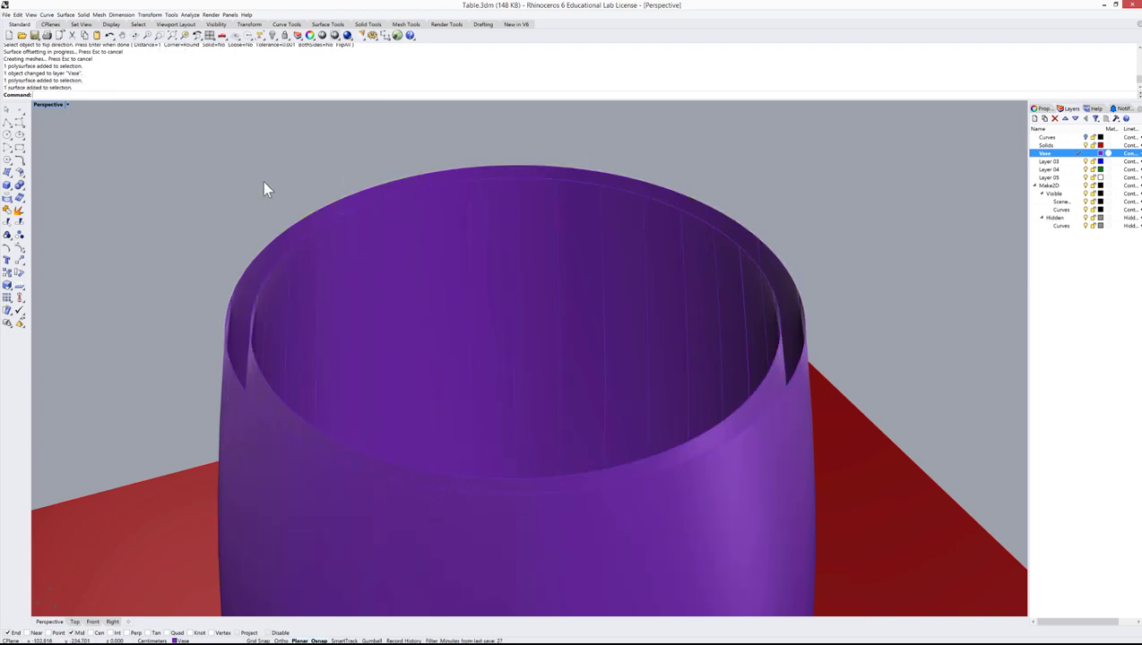
{"action": "left_click", "coordinate": [13, 209]}
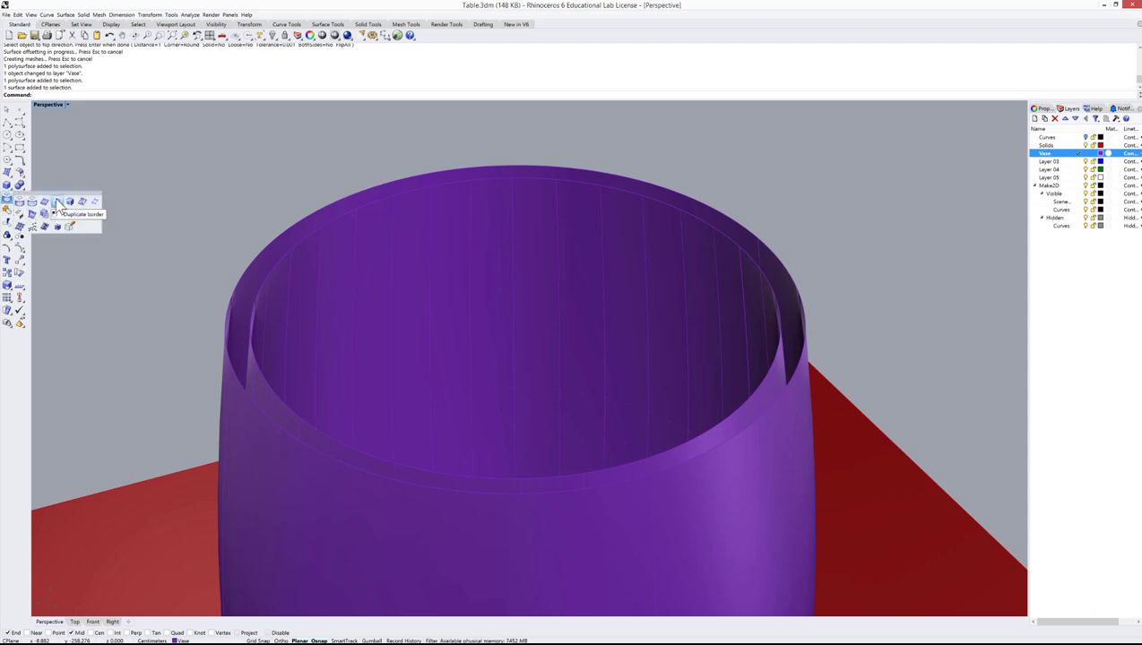
{"action": "left_click", "coordinate": [57, 204]}
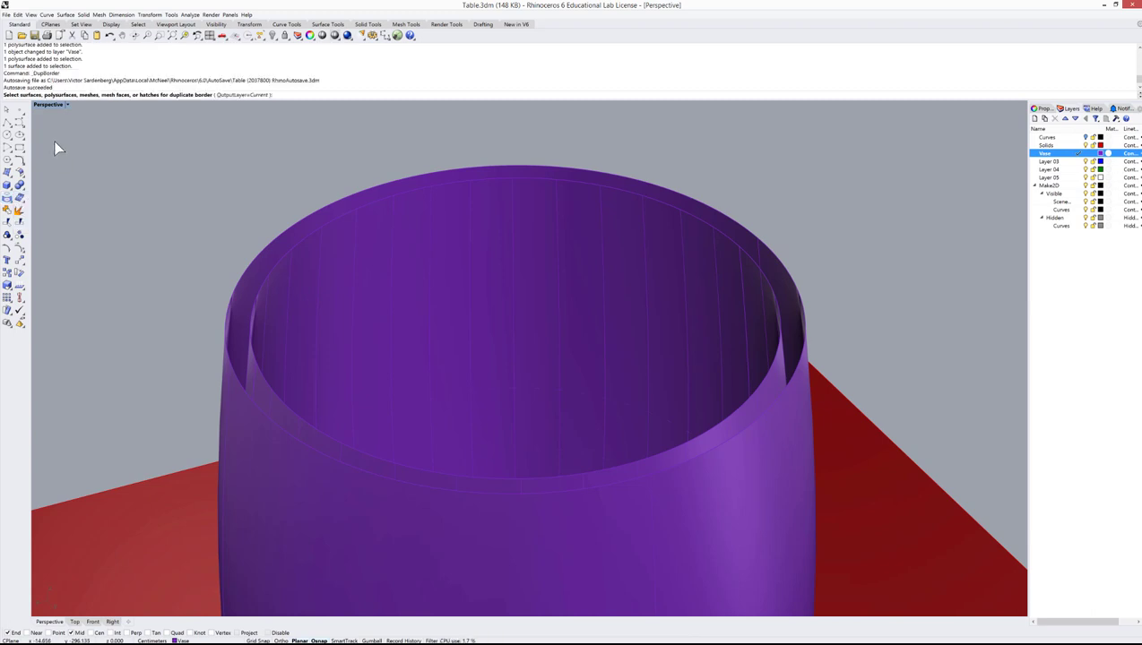
{"action": "left_click", "coordinate": [455, 246]}
{"action": "left_click", "coordinate": [439, 182]}
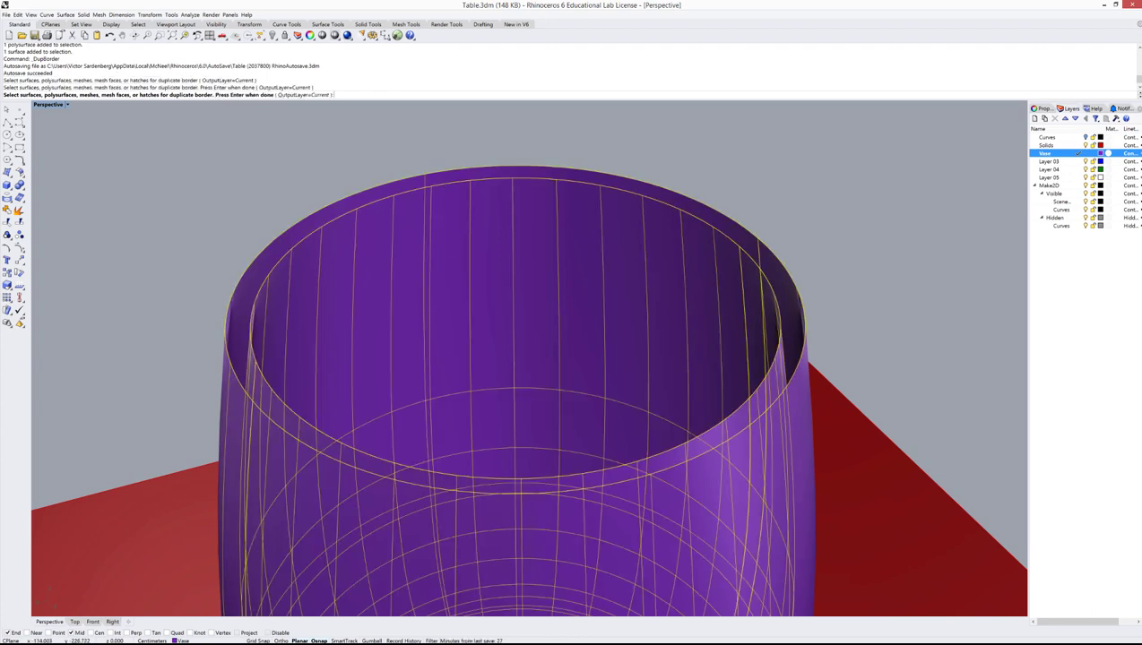
{"action": "key", "text": "Return"}
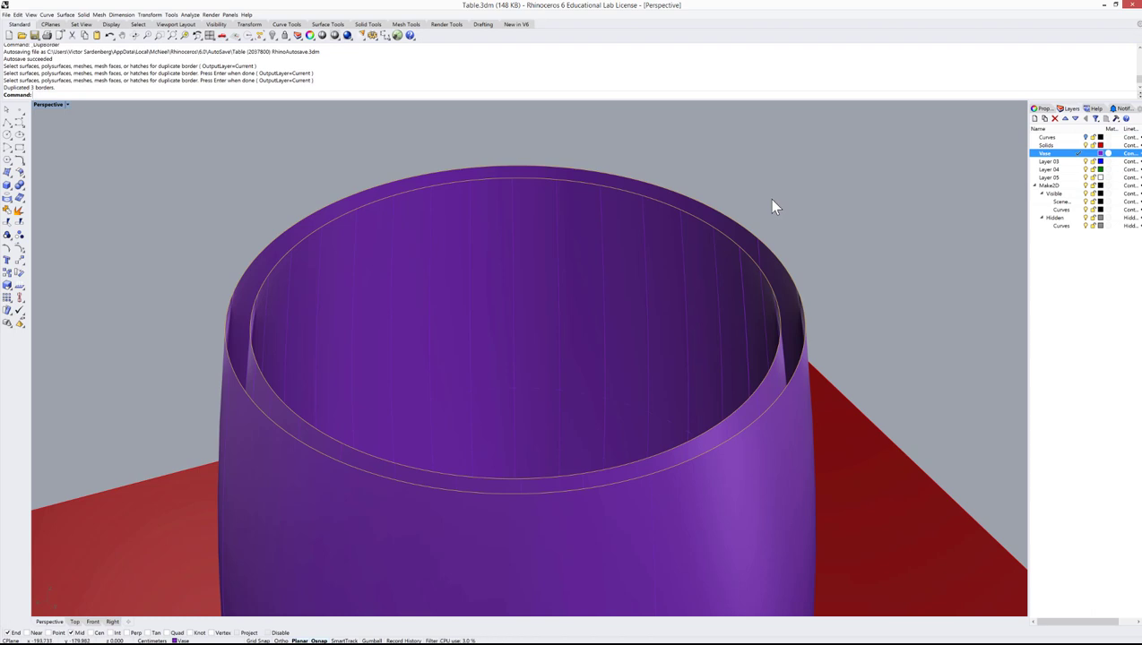
{"action": "key", "text": "Escape"}
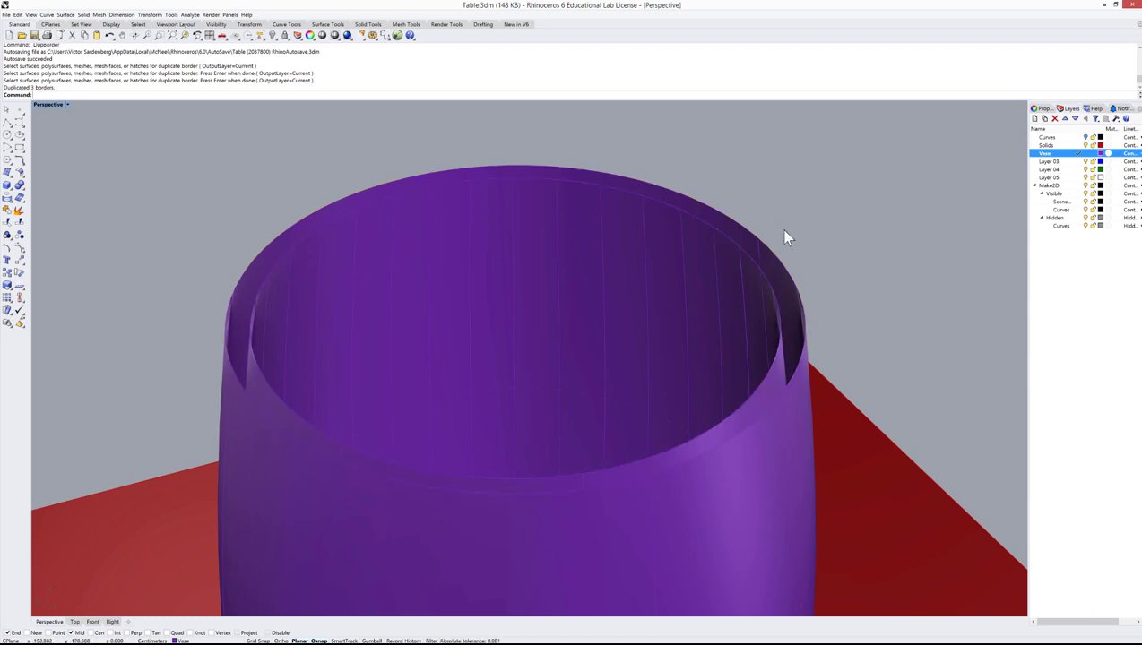
Step: Hide the vase's outer surface and inner wall, and show all hidden objects again
{"action": "left_click", "coordinate": [699, 226]}
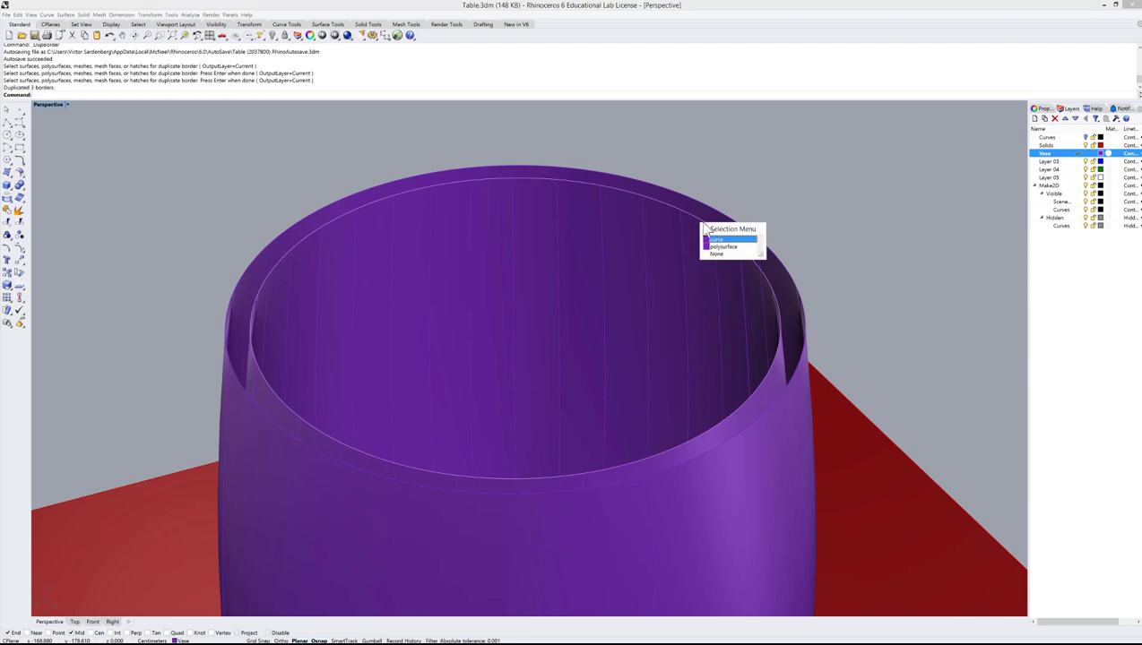
{"action": "left_click", "coordinate": [707, 217]}
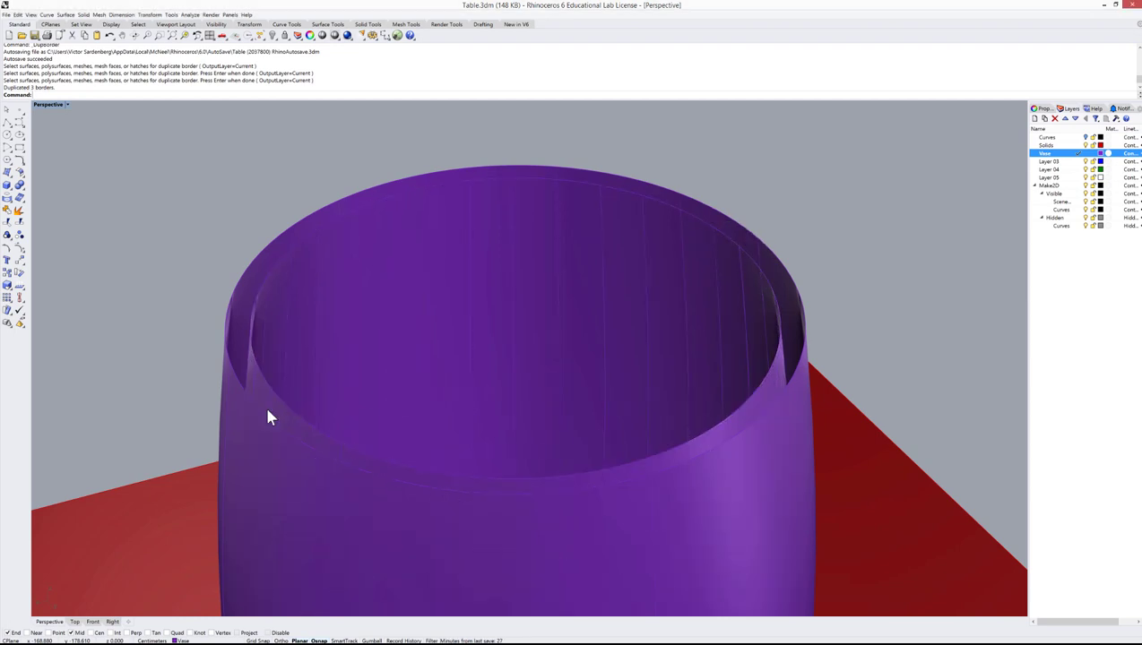
{"action": "left_click", "coordinate": [710, 213]}
{"action": "left_click", "coordinate": [729, 233]}
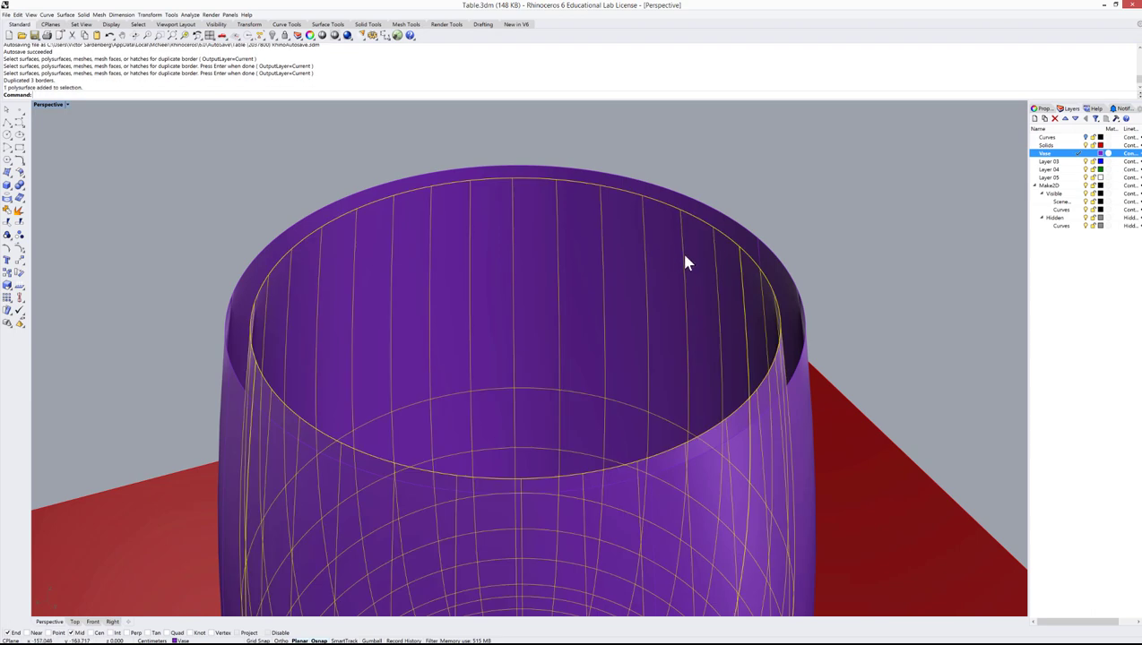
{"action": "left_click", "coordinate": [227, 518]}
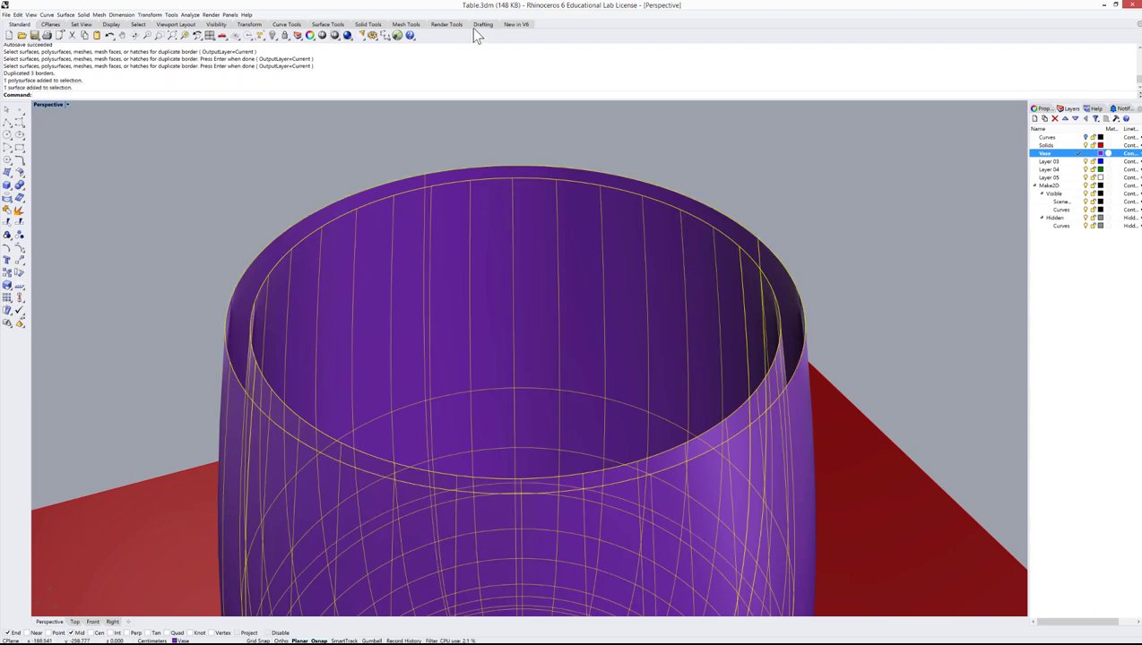
{"action": "left_click", "coordinate": [272, 36]}
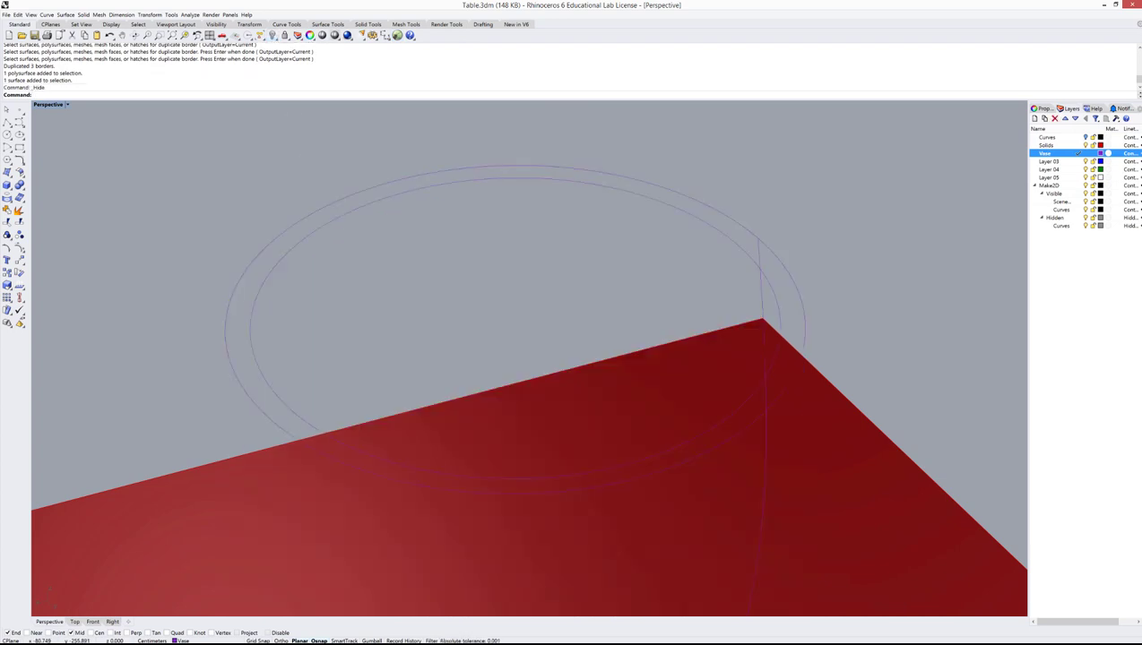
{"action": "right_click", "coordinate": [271, 36]}
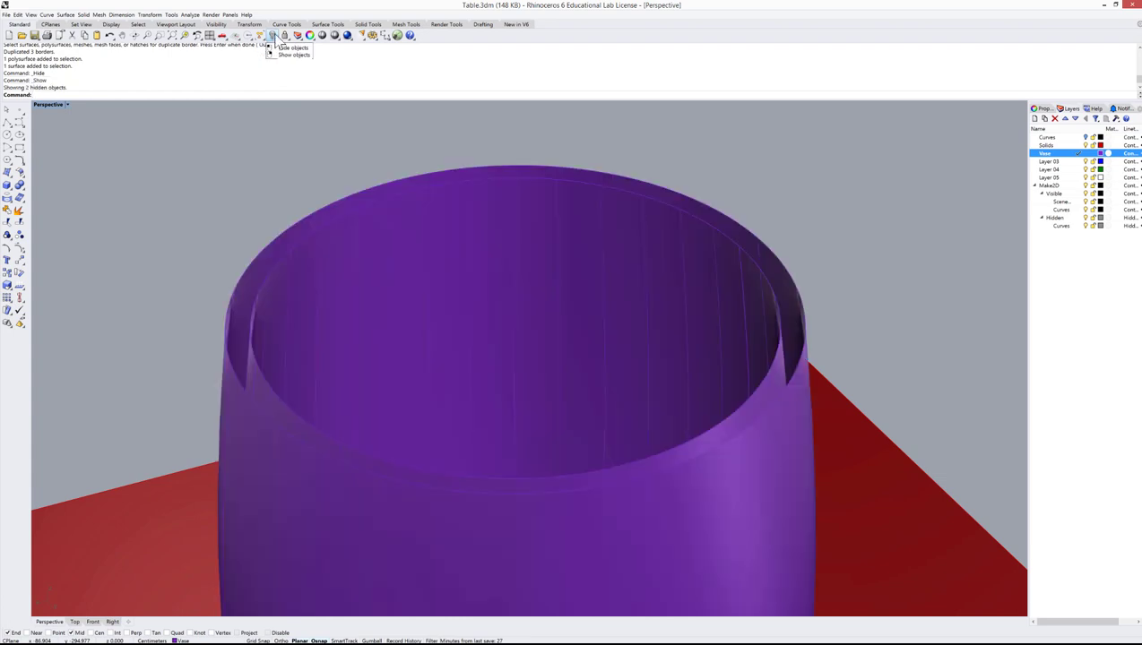
Step: Hide the vase's inner and outer walls and check that the two rim curves can be selected
{"action": "left_click", "coordinate": [495, 215]}
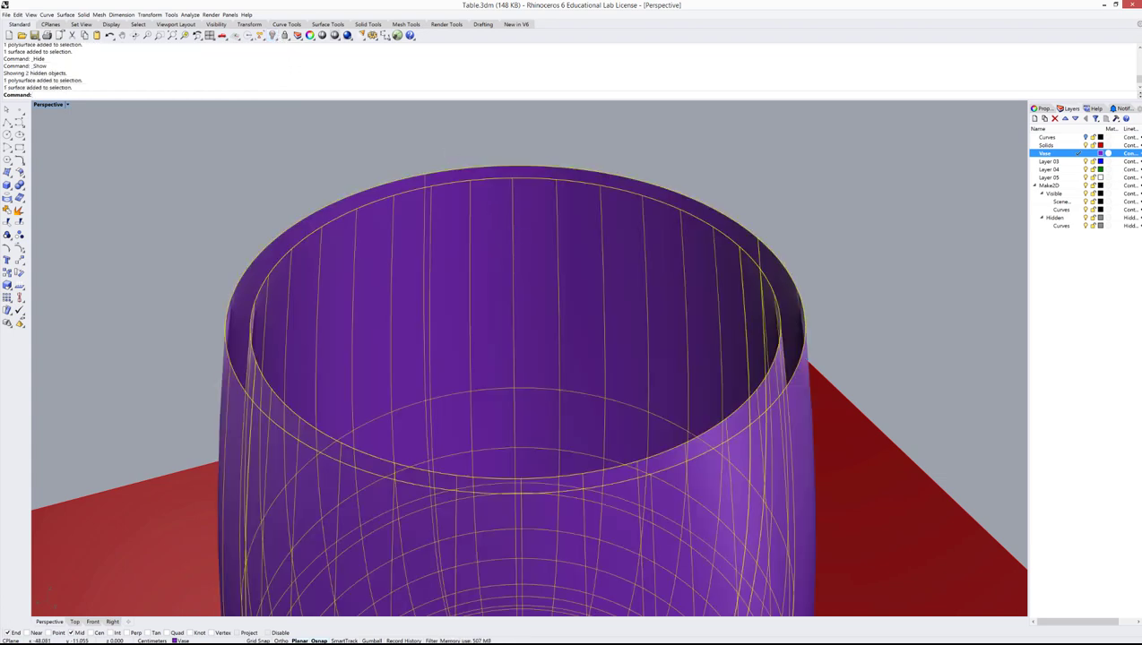
{"action": "key", "text": "Return"}
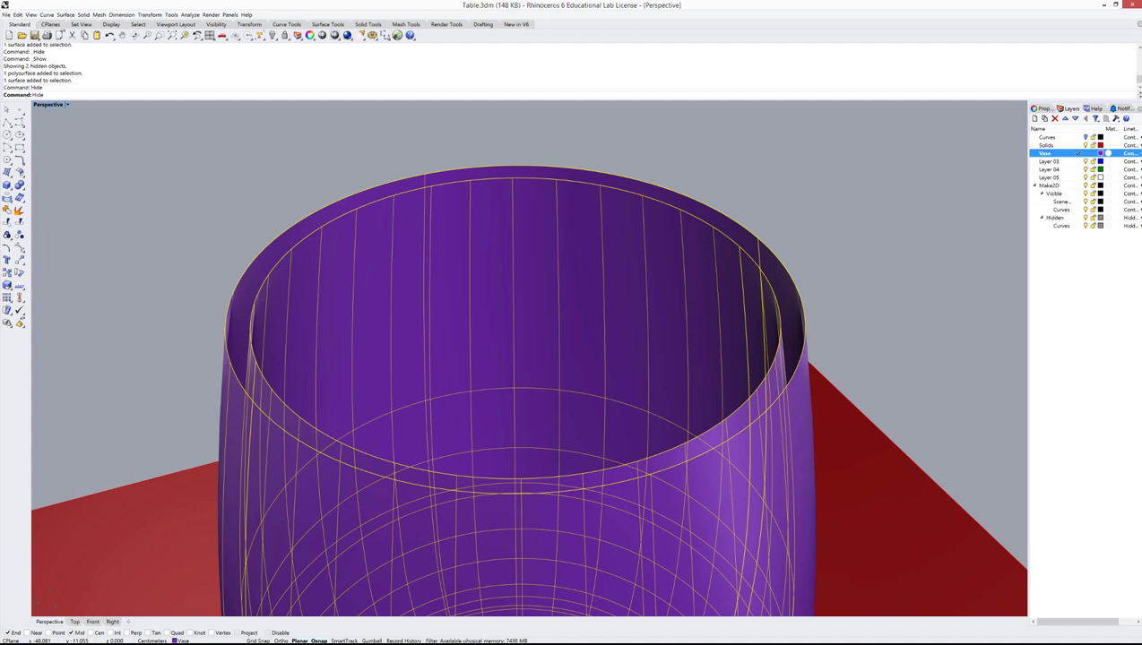
{"action": "left_click", "coordinate": [725, 232]}
{"action": "left_click", "coordinate": [323, 446]}
{"action": "key", "text": "Escape"}
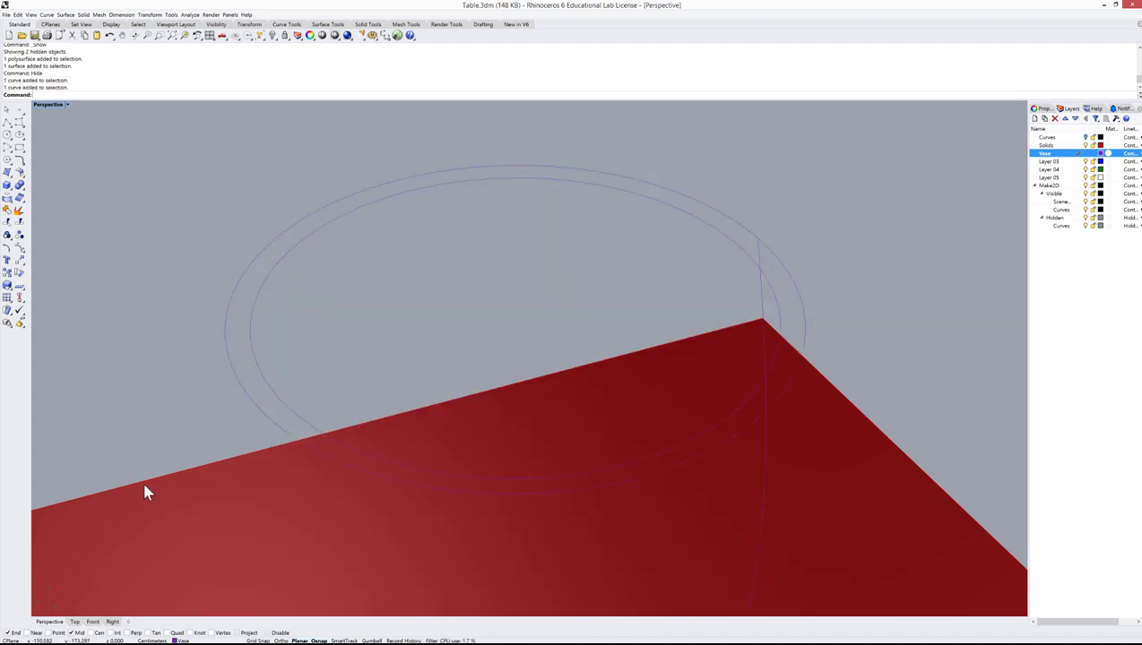
Step: Draw a short polyline from the profile curve's upper end on the outer rim to the inner rim curve
{"action": "left_click", "coordinate": [8, 125]}
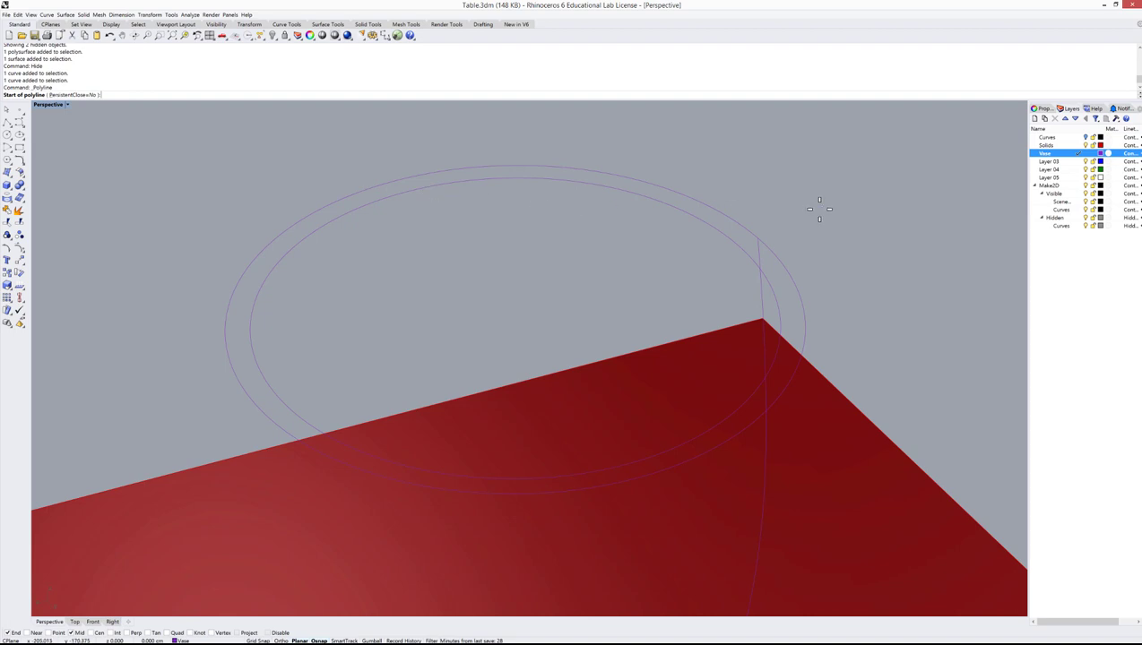
{"action": "left_click", "coordinate": [761, 238]}
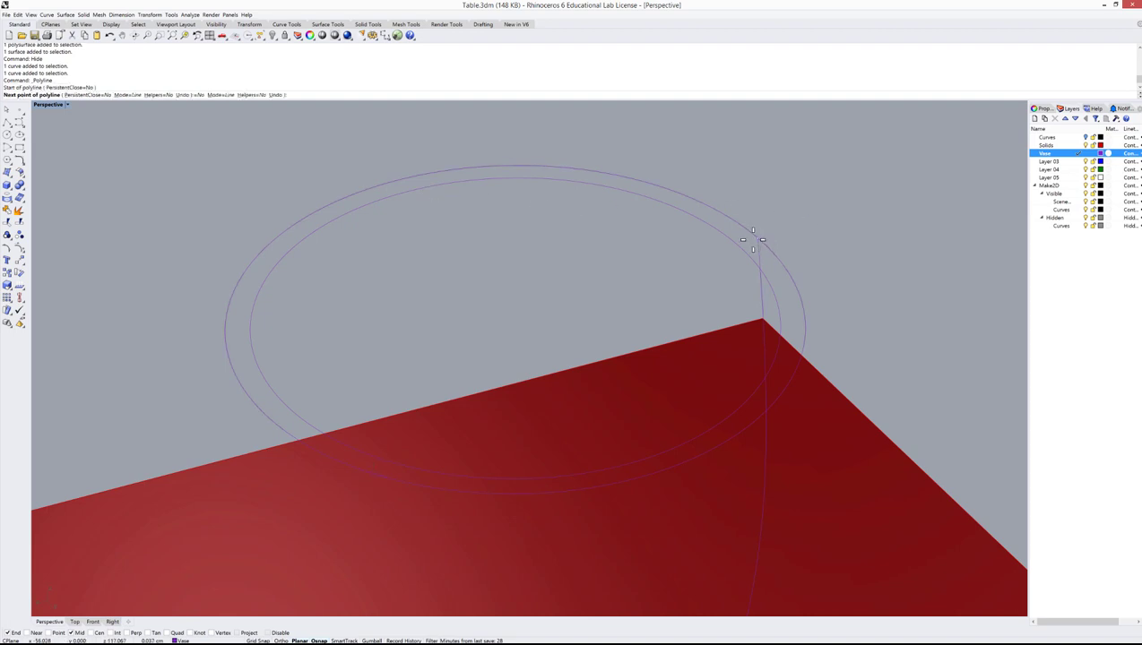
{"action": "left_click", "coordinate": [736, 246]}
{"action": "key", "text": "Return"}
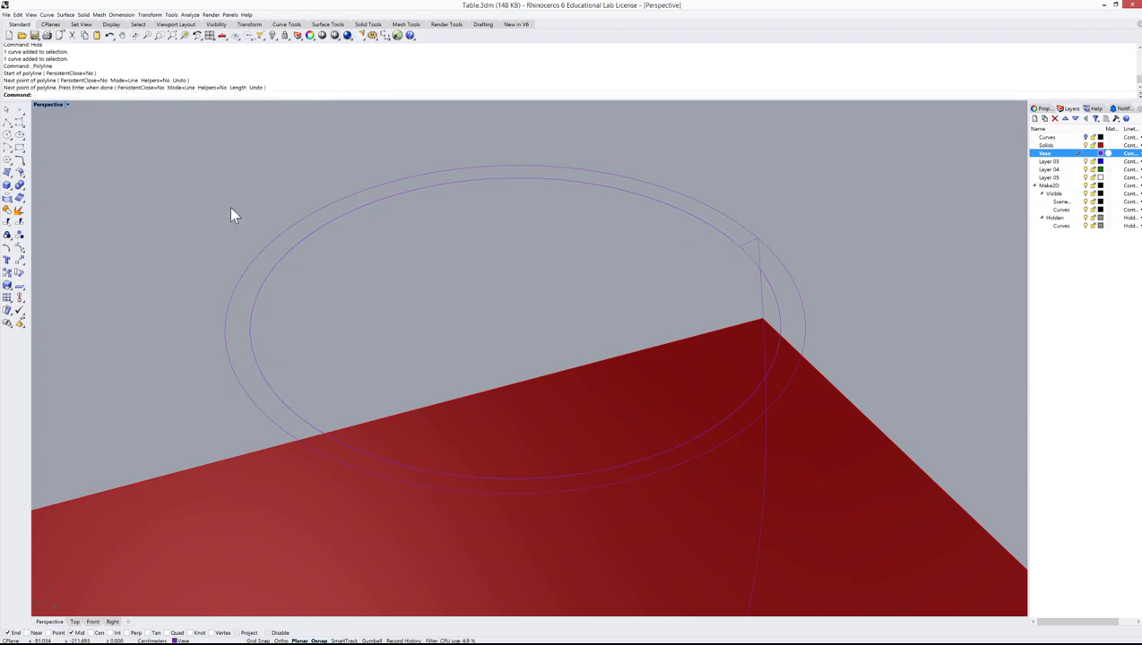
Step: Run a two-rail sweep along the outer and inner rim curves, using the short polyline between them as the cross section
{"action": "left_click", "coordinate": [8, 174]}
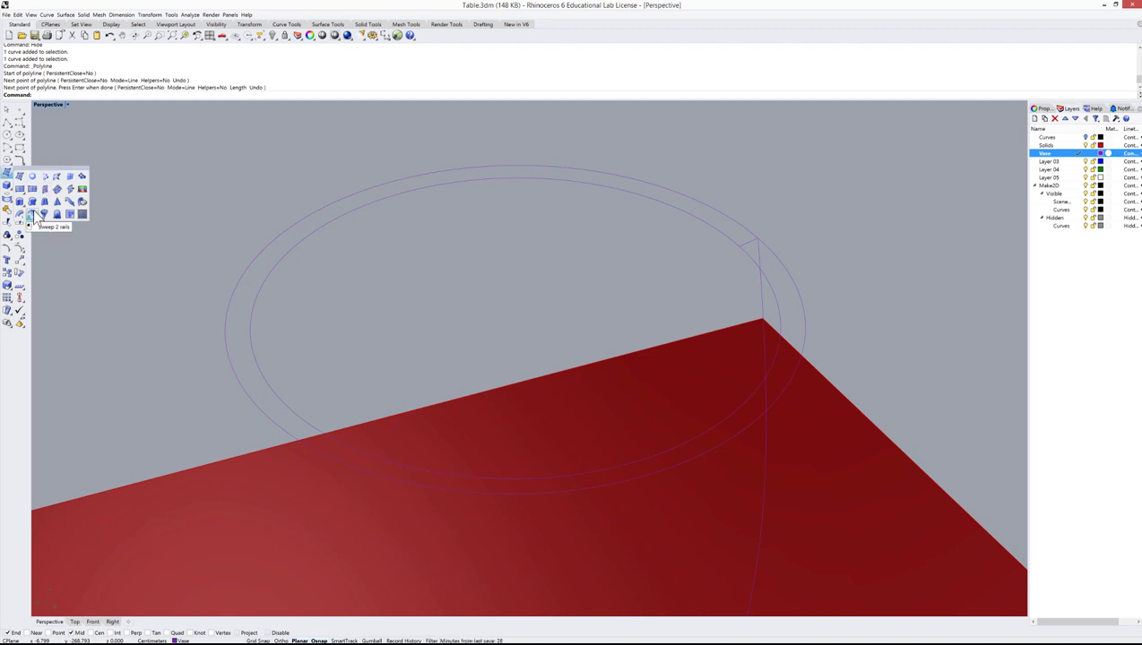
{"action": "left_click", "coordinate": [33, 217]}
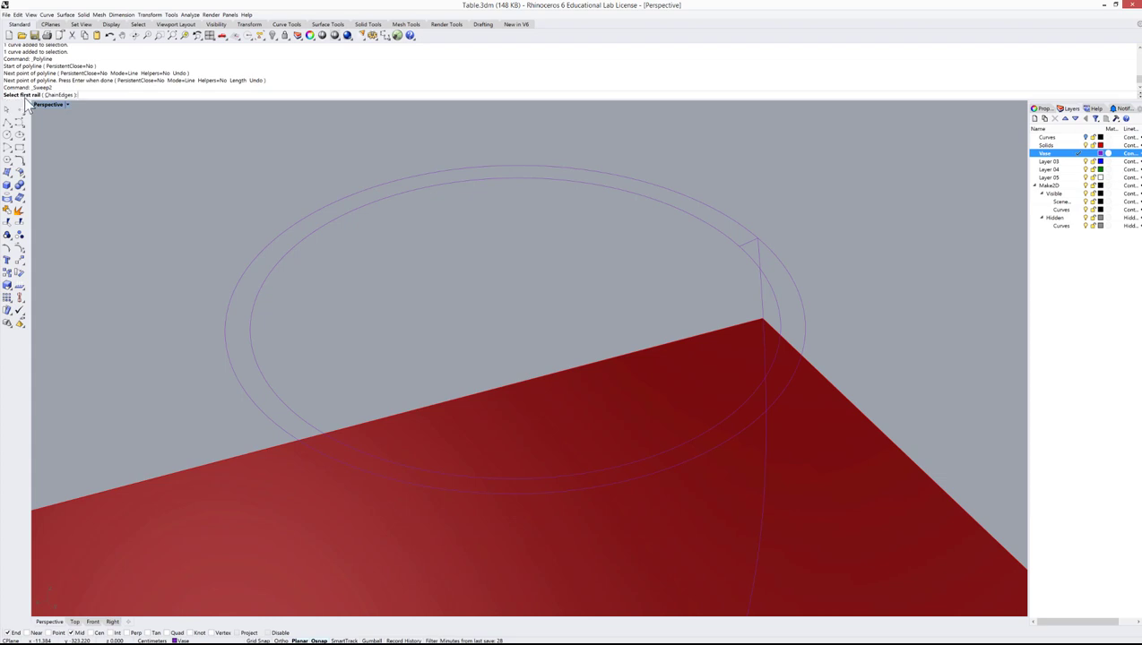
{"action": "left_click", "coordinate": [740, 230]}
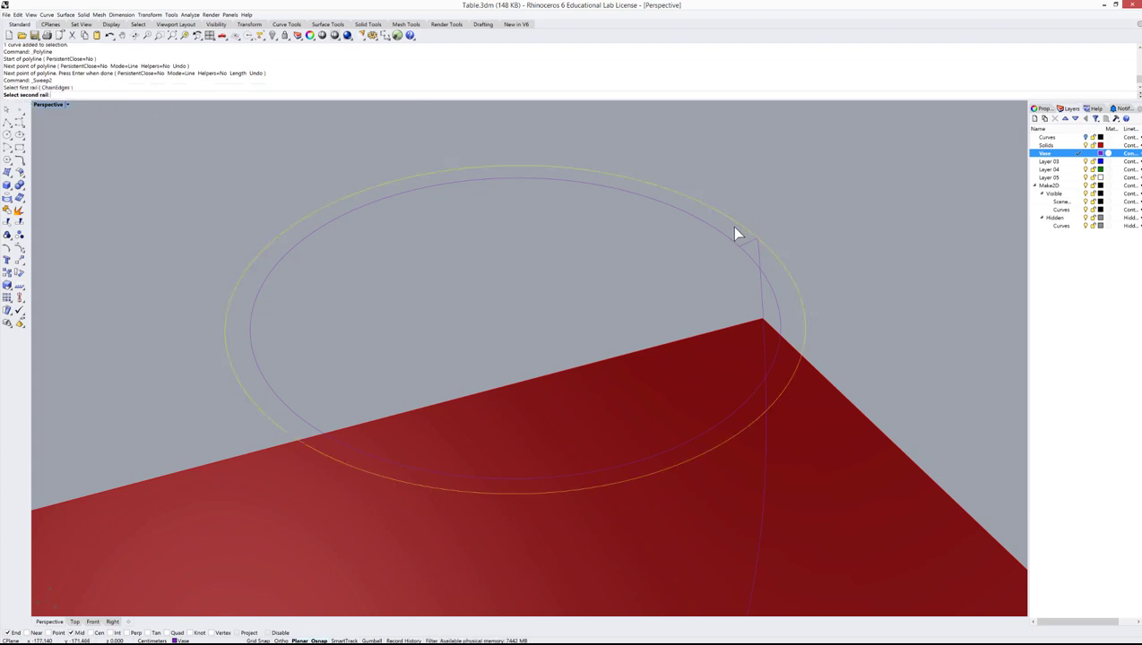
{"action": "left_click", "coordinate": [302, 466]}
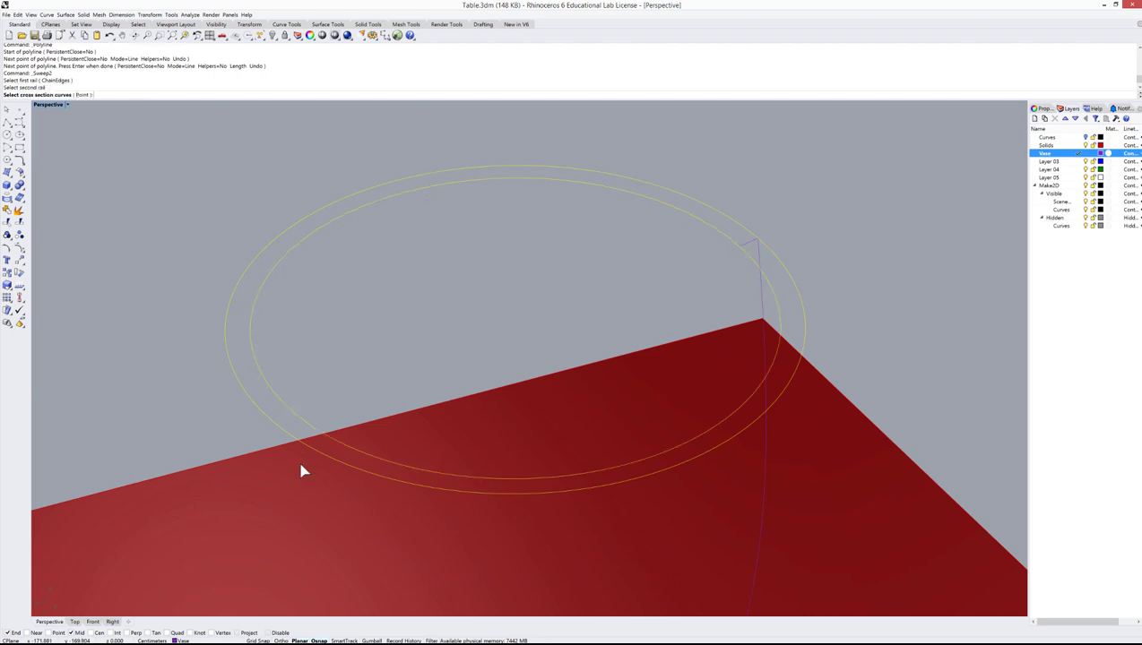
{"action": "left_click", "coordinate": [753, 250]}
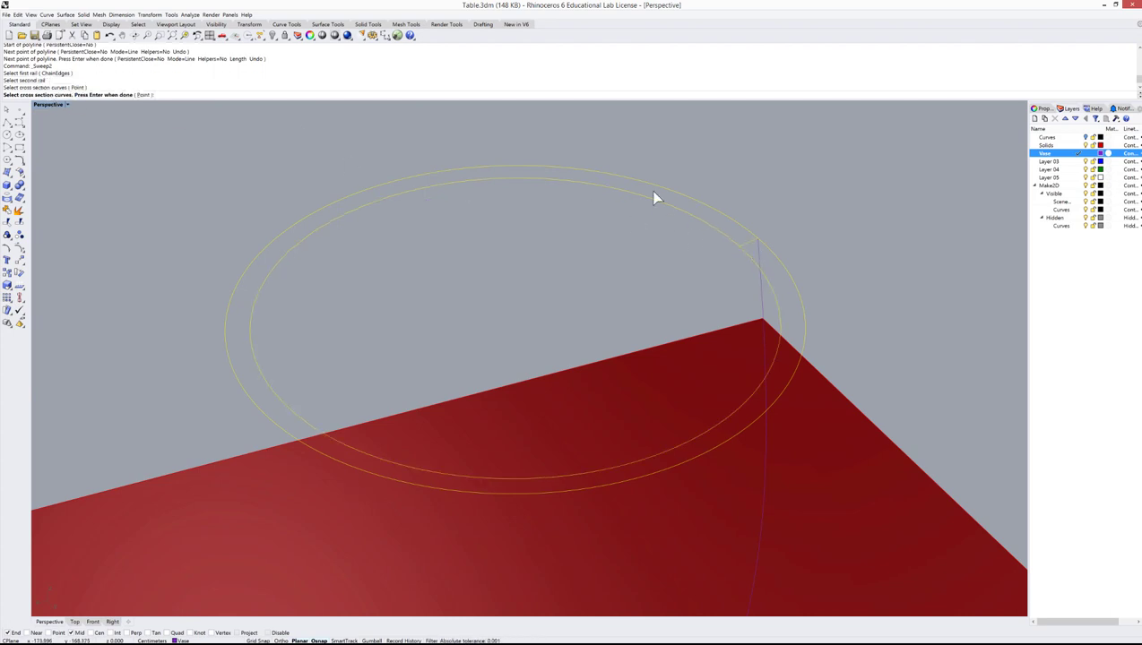
{"action": "left_click", "coordinate": [309, 195]}
{"action": "key", "text": "Return"}
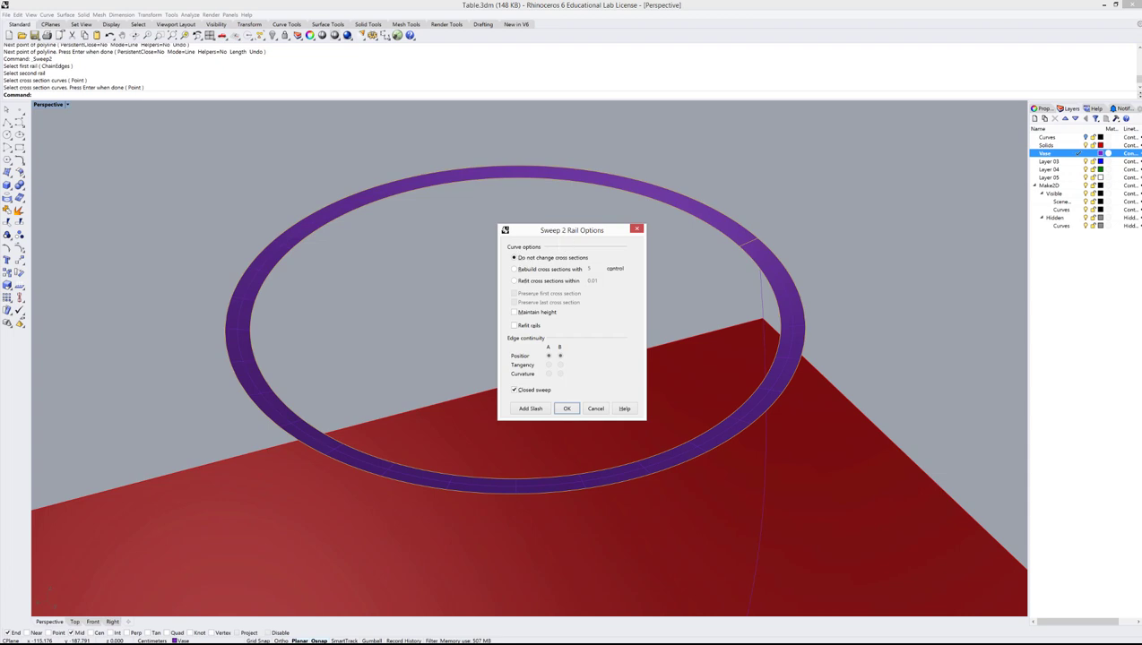
Step: Try the rebuild and refit cross-section options, and complete the closed rim sweep with cross sections left unchanged
{"action": "left_click_drag", "start_coordinate": [561, 231], "coordinate": [936, 161]}
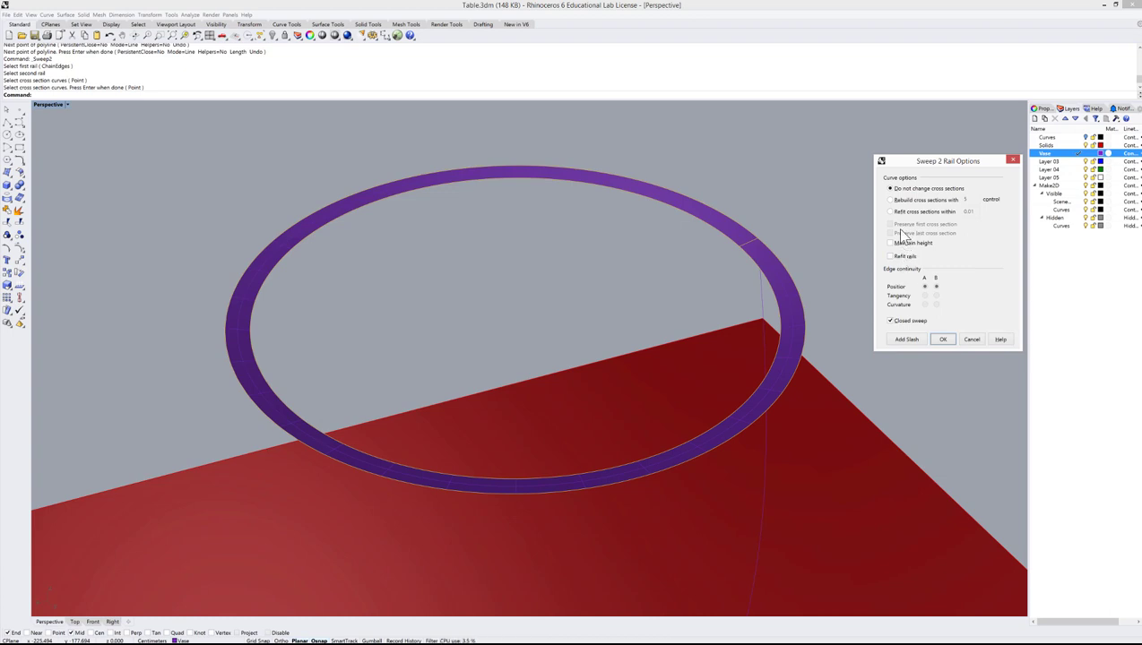
{"action": "left_click", "coordinate": [889, 201]}
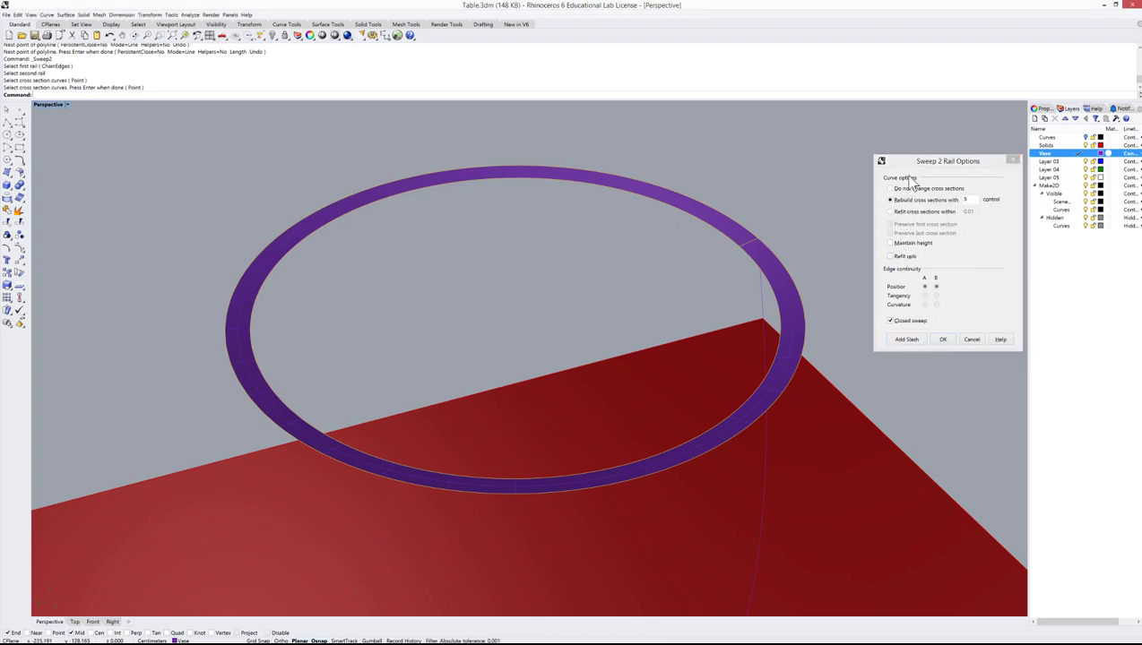
{"action": "left_click", "coordinate": [914, 212]}
{"action": "left_click", "coordinate": [891, 189]}
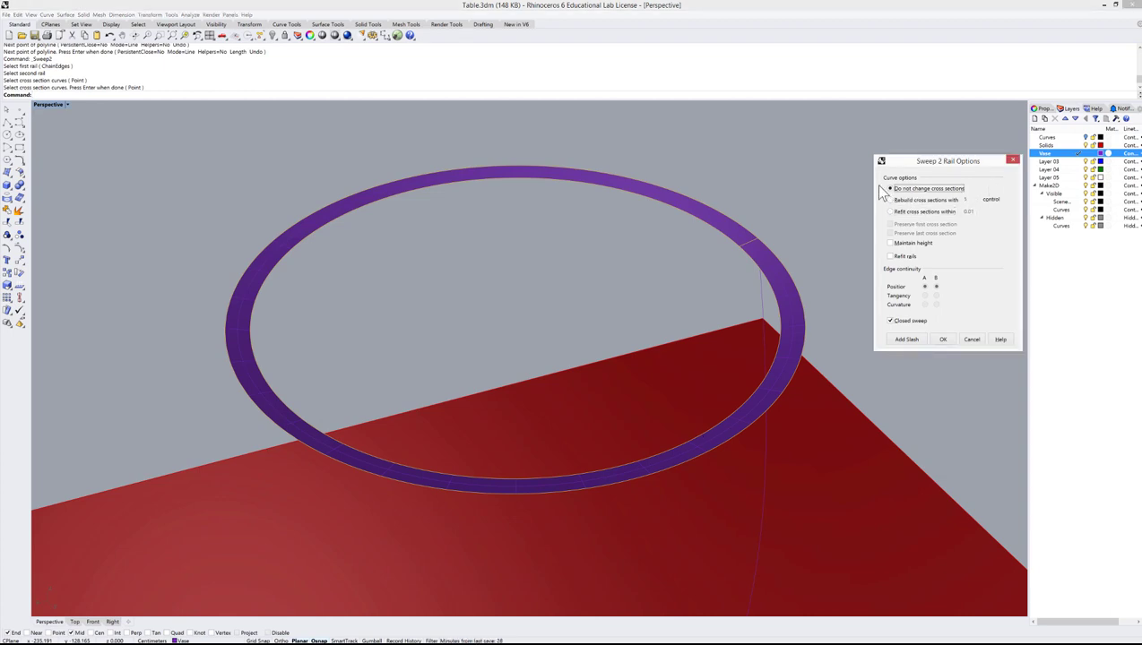
{"action": "left_click", "coordinate": [942, 337]}
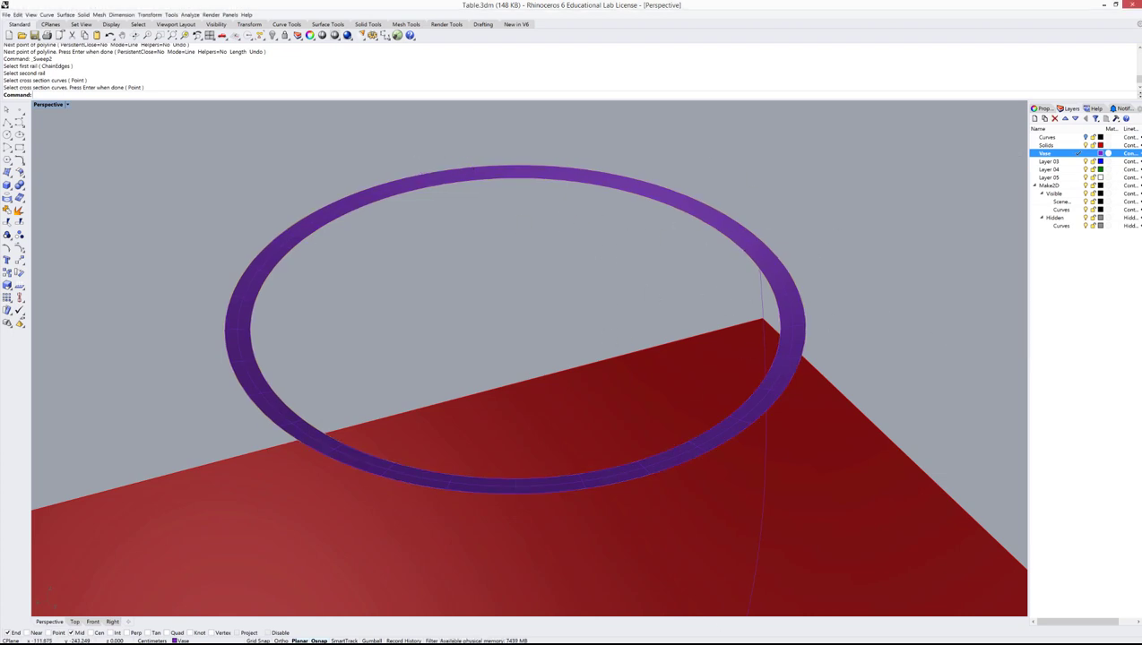
Step: Show the hidden vase walls and join the outer surface, rim surface and inner wall into one polysurface
{"action": "type", "text": "Show"}
{"action": "key", "text": "Return"}
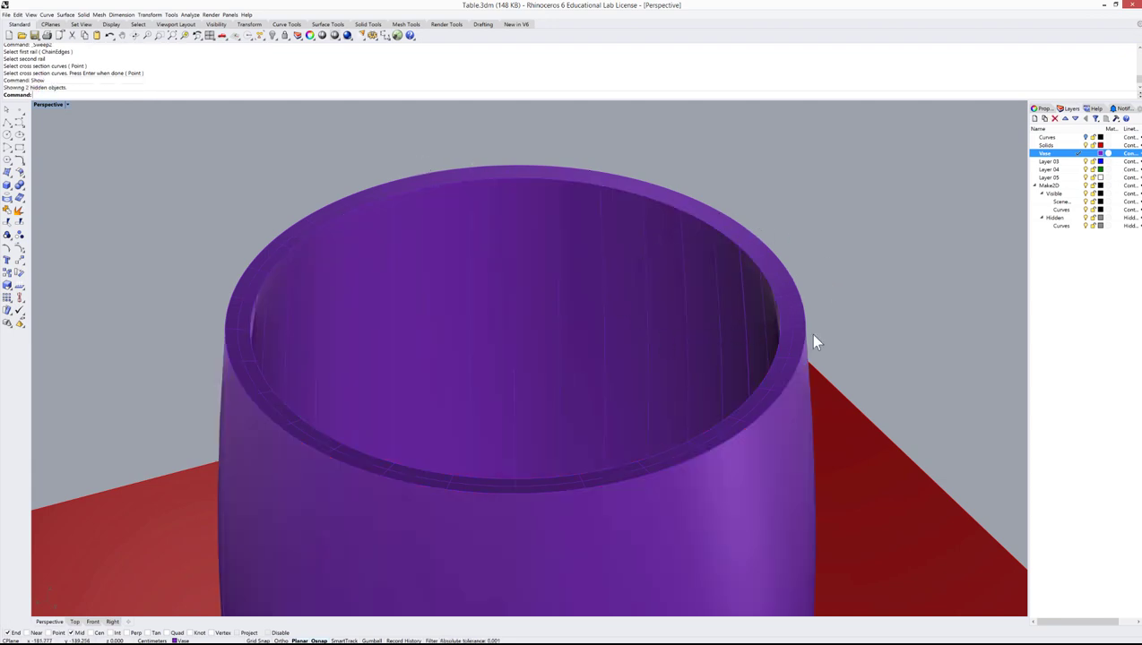
{"action": "left_click", "coordinate": [794, 440]}
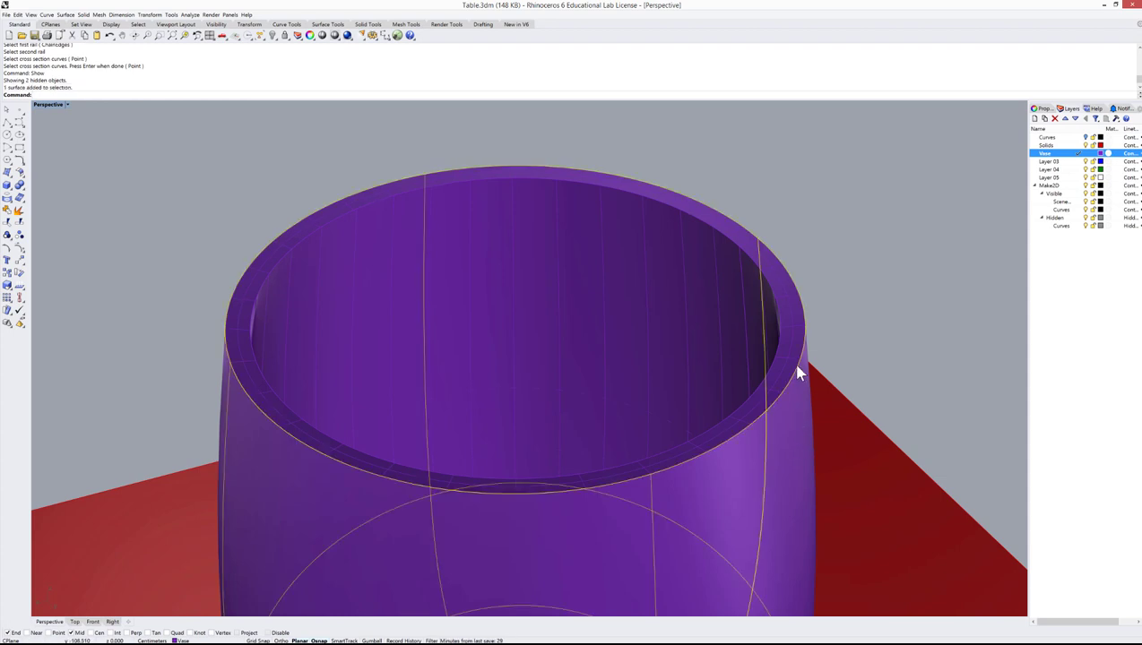
{"action": "left_click", "coordinate": [788, 327], "text": "shift"}
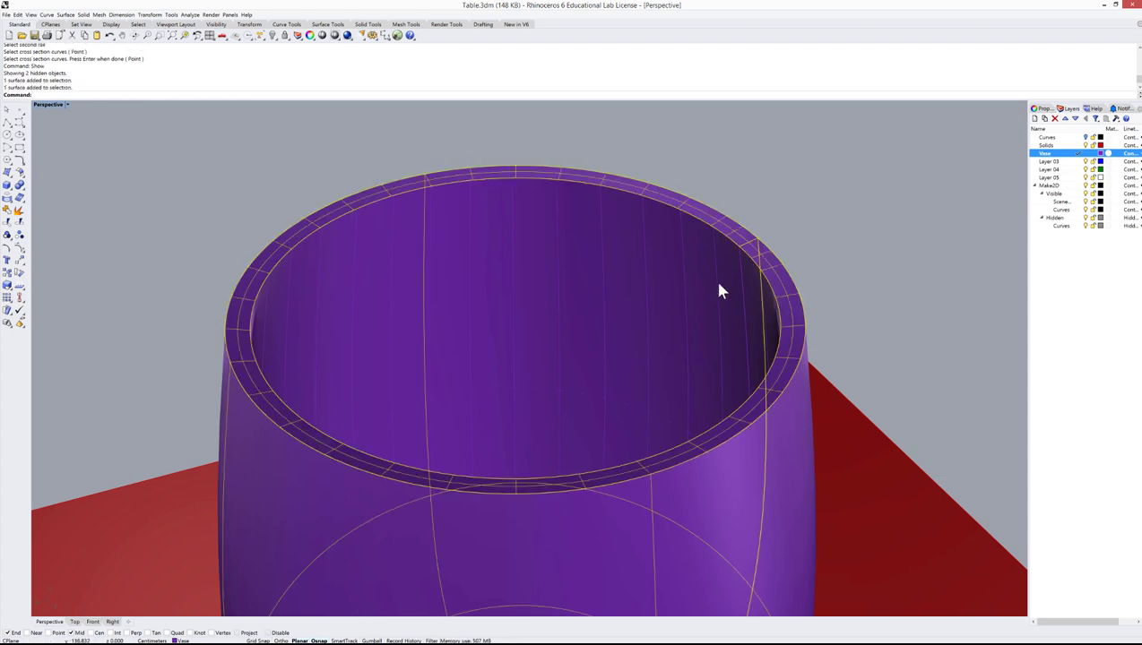
{"action": "left_click", "coordinate": [213, 548], "text": "shift"}
{"action": "type", "text": "se"}
{"action": "key", "text": "Return"}
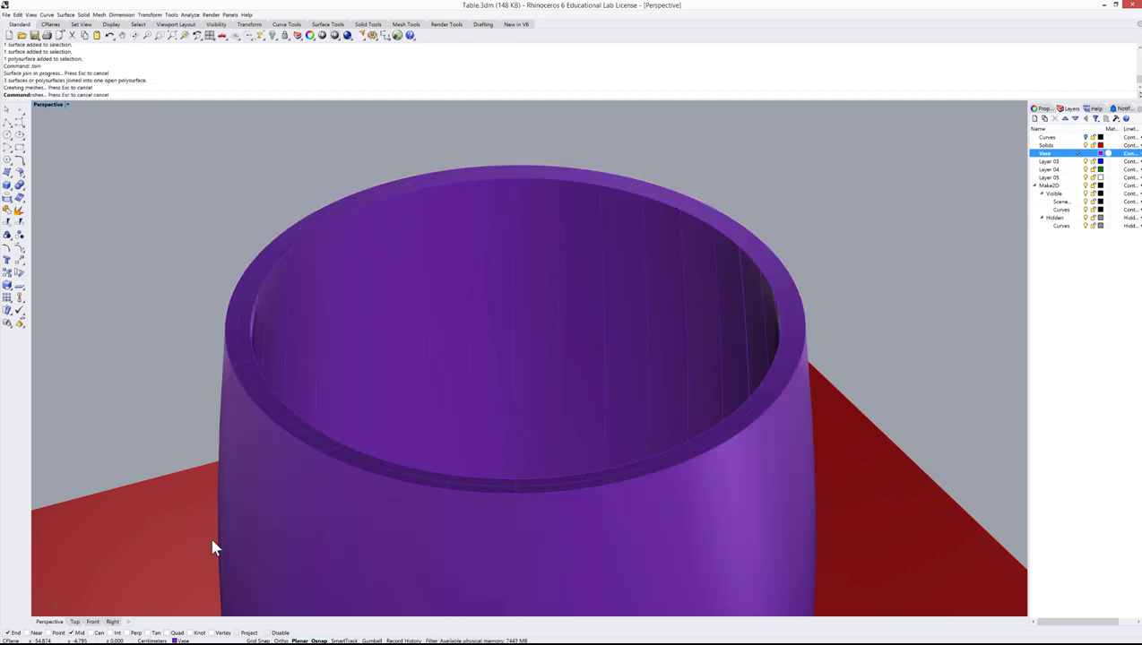
{"action": "key", "text": "Escape"}
{"action": "left_click", "coordinate": [154, 587]}
{"action": "left_click", "coordinate": [802, 237]}
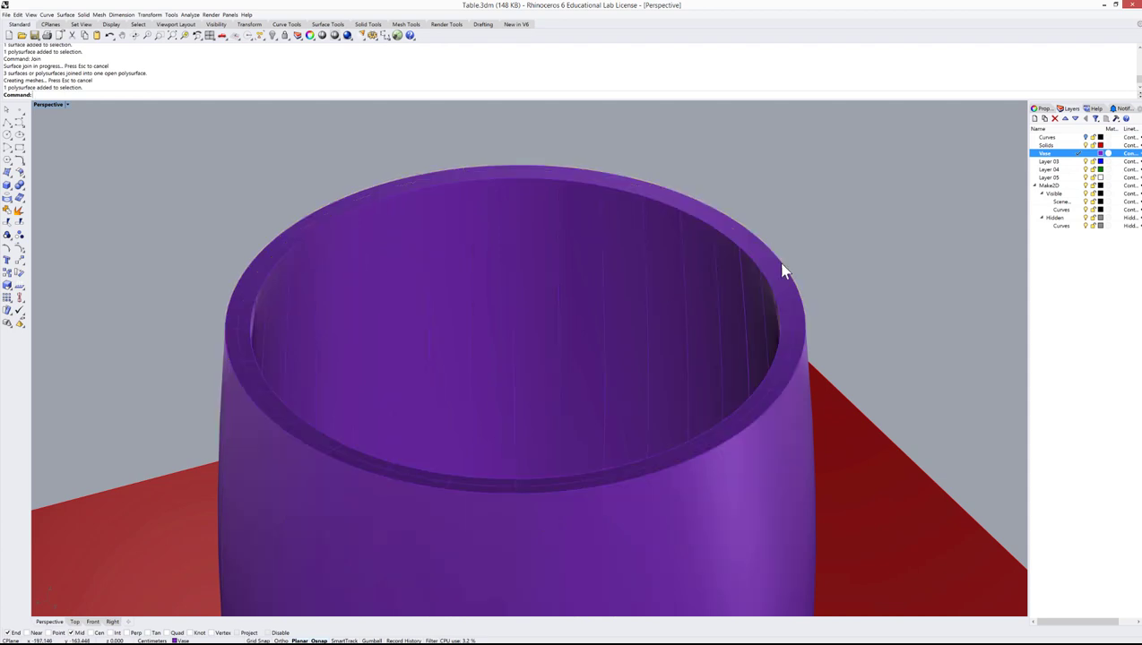
Step: Set the Perspective viewport to the Rendered display mode and view the whole vase on the table
{"action": "left_click", "coordinate": [51, 106]}
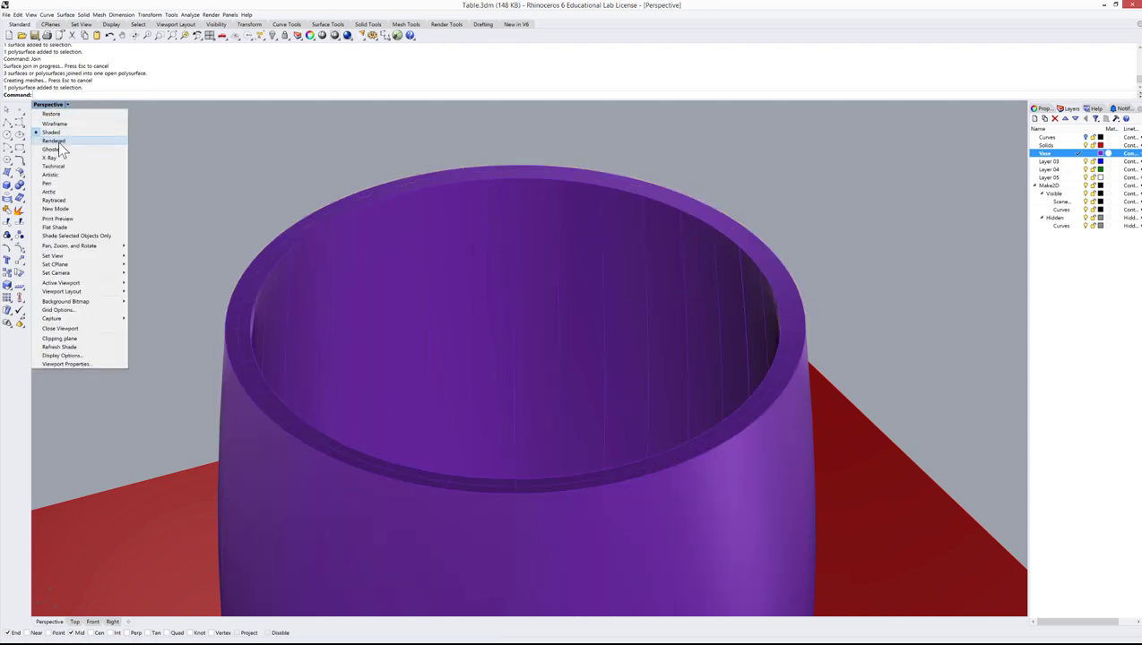
{"action": "left_click", "coordinate": [63, 143]}
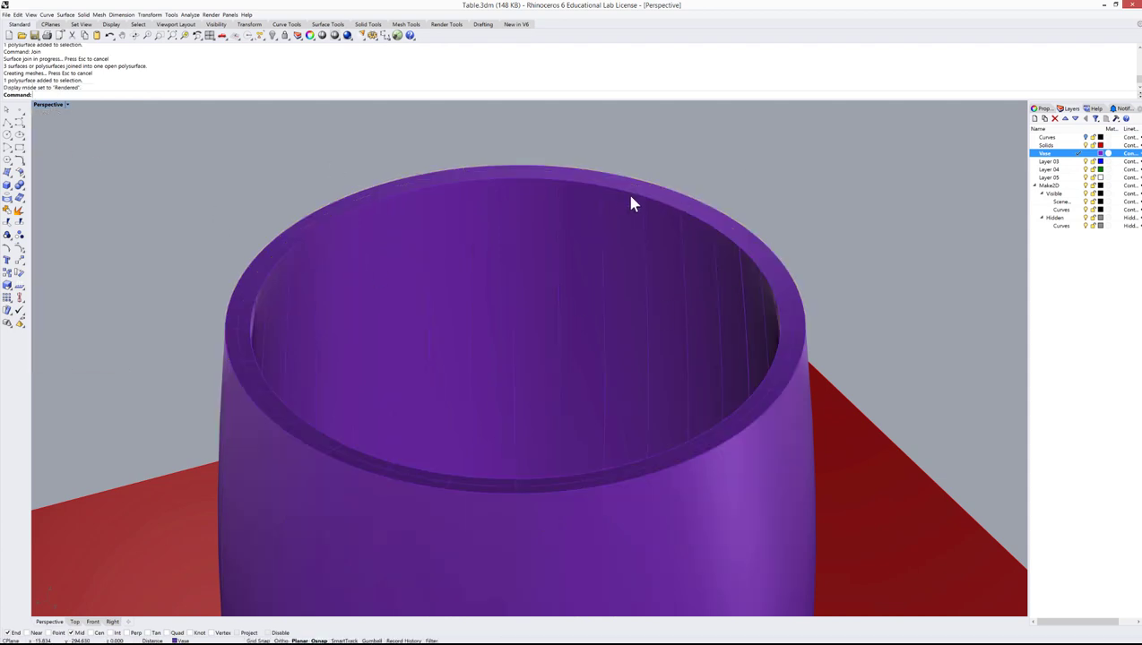
{"action": "scroll", "coordinate": [772, 175], "scroll_direction": "down", "scroll_amount": 5}
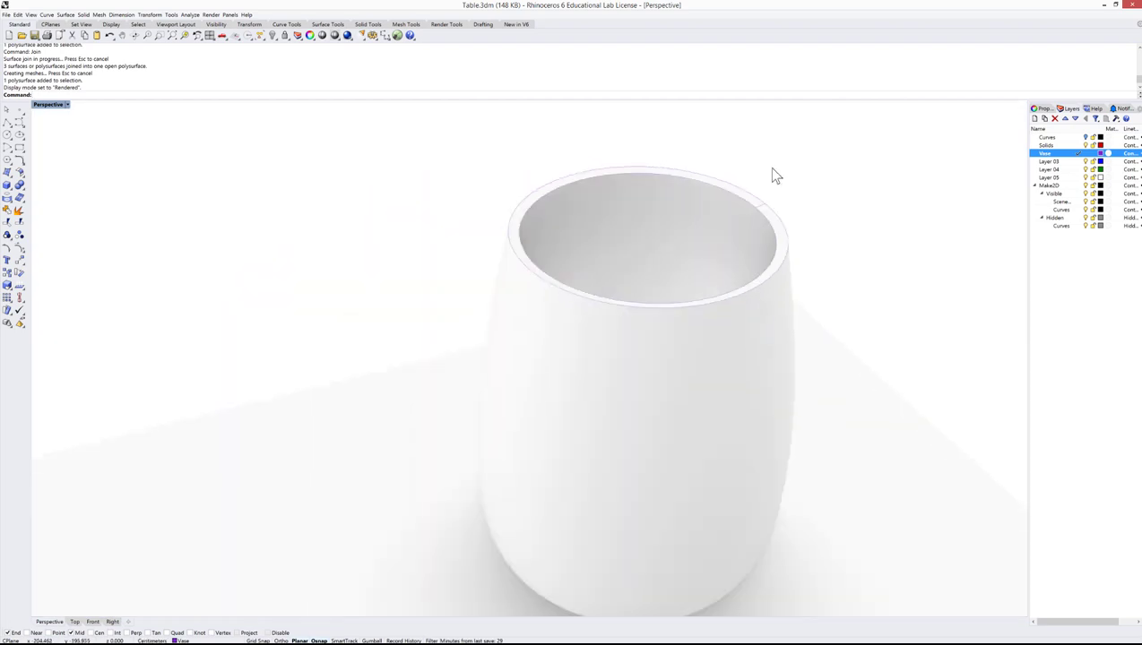
{"action": "scroll", "coordinate": [772, 172], "scroll_direction": "down", "scroll_amount": 2}
{"action": "scroll", "coordinate": [773, 173], "scroll_direction": "down", "scroll_amount": 2}
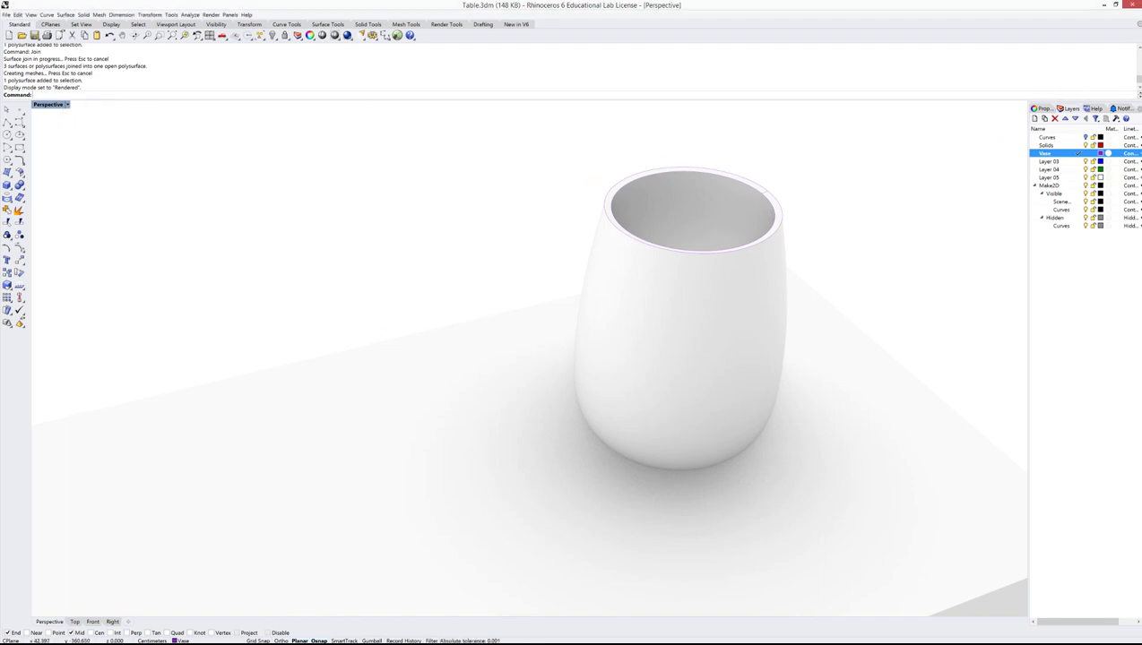
Step: Restore the four-viewport layout and draw a closed, irregular degree-3 control-point curve with a side notch above the vase in the Right view
{"action": "key", "text": "ctrl+m"}
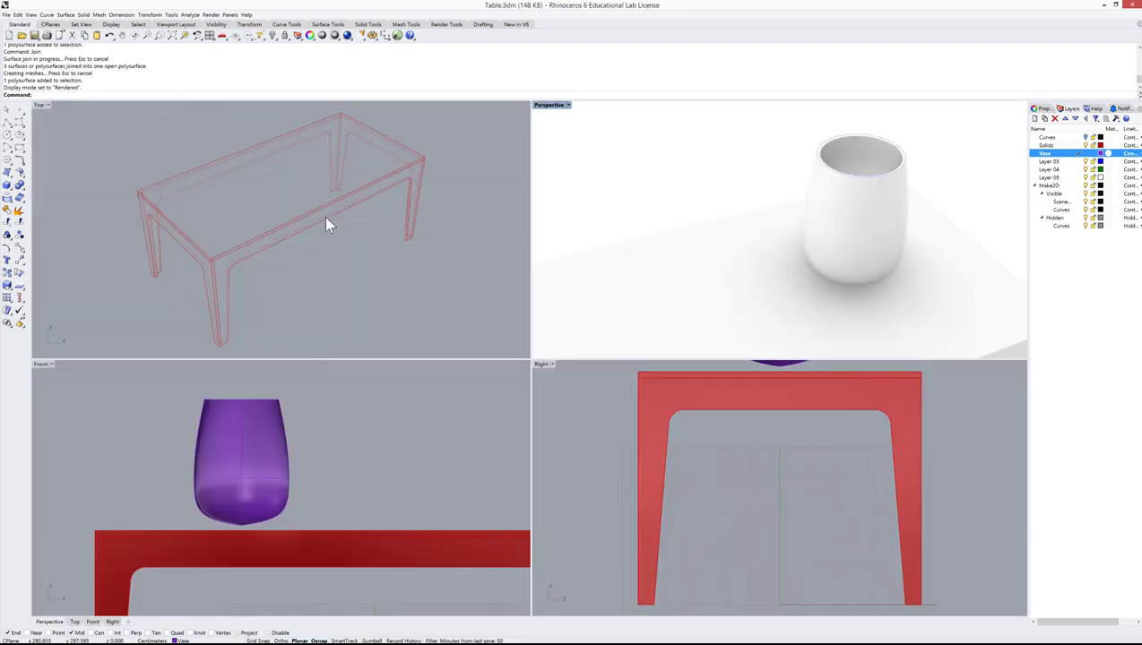
{"action": "left_click", "coordinate": [573, 423]}
{"action": "scroll", "coordinate": [772, 507], "scroll_direction": "down", "scroll_amount": 5}
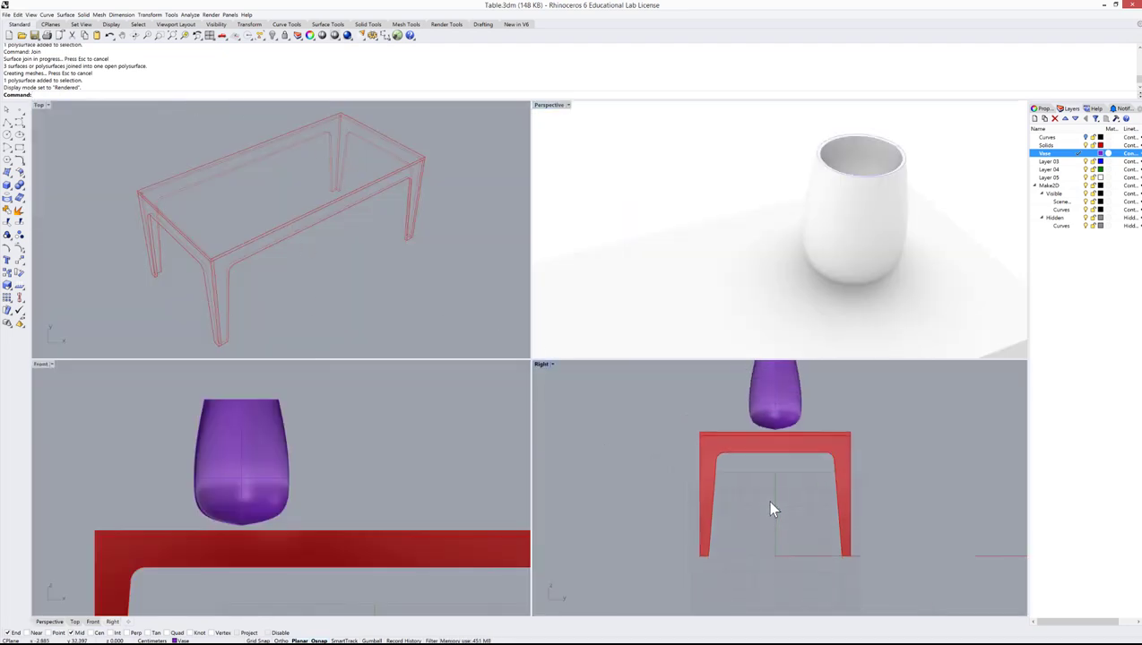
{"action": "scroll", "coordinate": [772, 474], "scroll_direction": "up", "scroll_amount": 3}
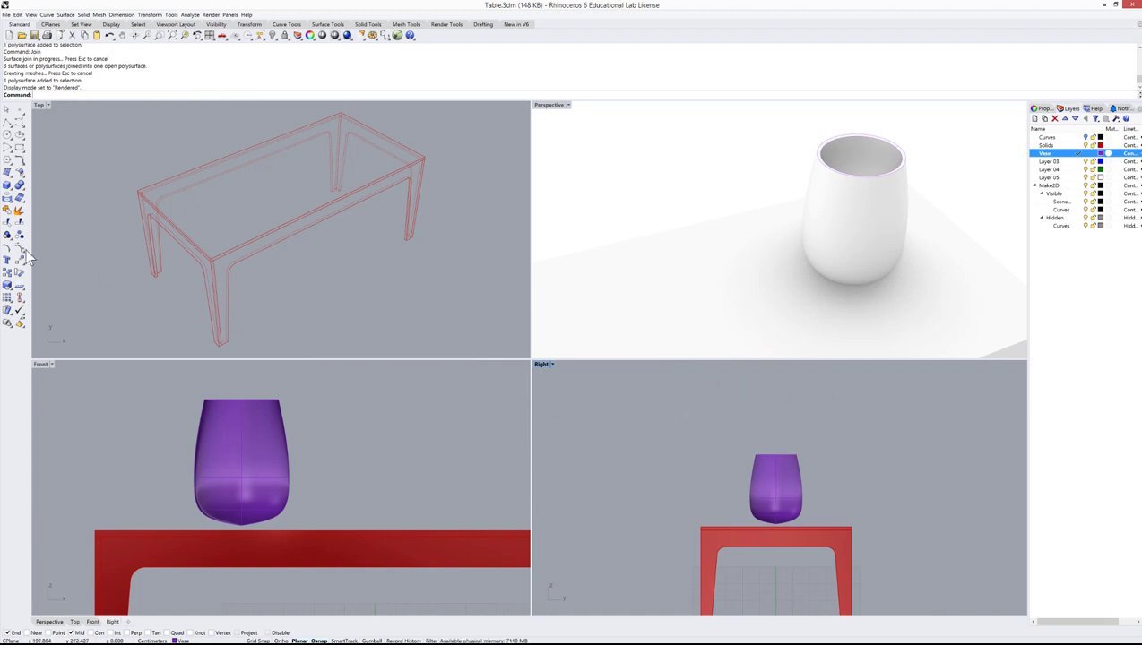
{"action": "left_click", "coordinate": [18, 123]}
{"action": "scroll", "coordinate": [776, 468], "scroll_direction": "down", "scroll_amount": 4}
{"action": "scroll", "coordinate": [776, 470], "scroll_direction": "up", "scroll_amount": 3}
{"action": "left_click", "coordinate": [752, 454]}
{"action": "left_click", "coordinate": [770, 439]}
{"action": "left_click", "coordinate": [787, 436]}
{"action": "left_click", "coordinate": [809, 440]}
{"action": "left_click", "coordinate": [815, 451]}
{"action": "left_click", "coordinate": [811, 458]}
{"action": "left_click", "coordinate": [803, 463]}
{"action": "left_click", "coordinate": [786, 473]}
{"action": "left_click", "coordinate": [769, 470]}
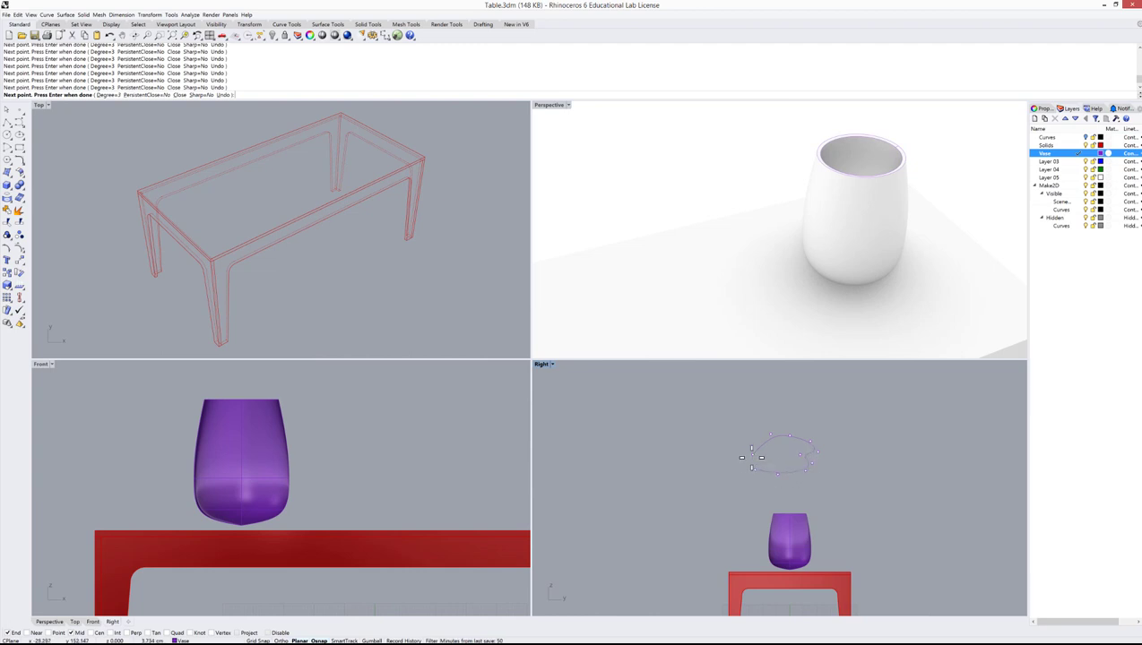
{"action": "key", "text": "Return"}
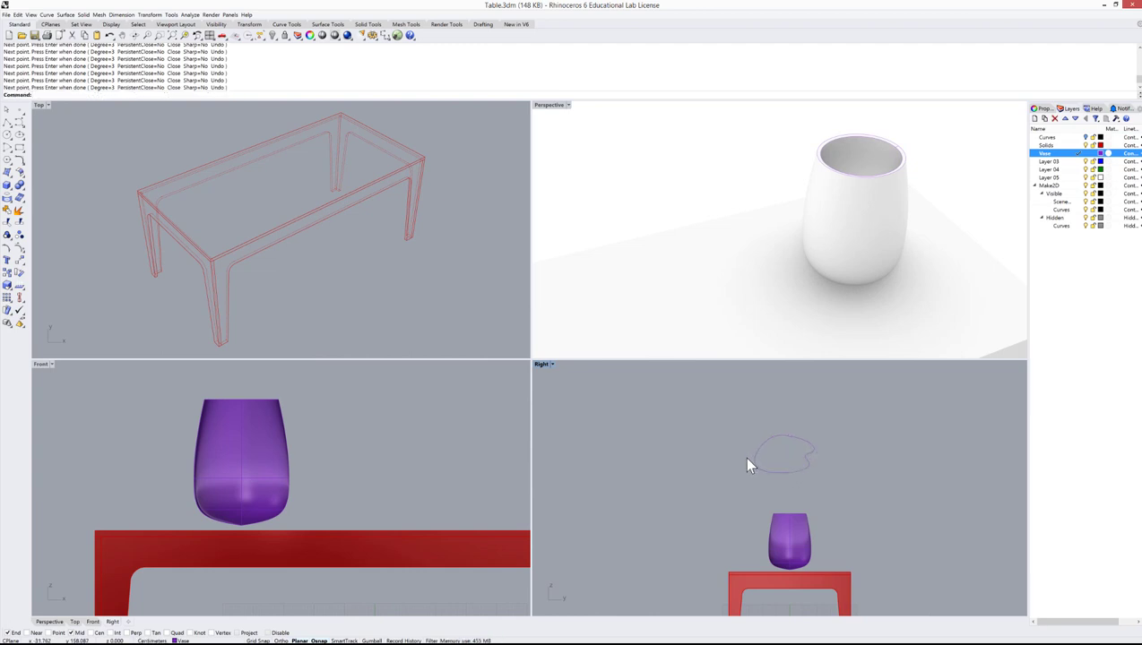
Step: Array the closed freeform curve in the Front view as 7 items in the X direction, with a spacing of about -18.53 cm
{"action": "scroll", "coordinate": [764, 457], "scroll_direction": "up", "scroll_amount": 5}
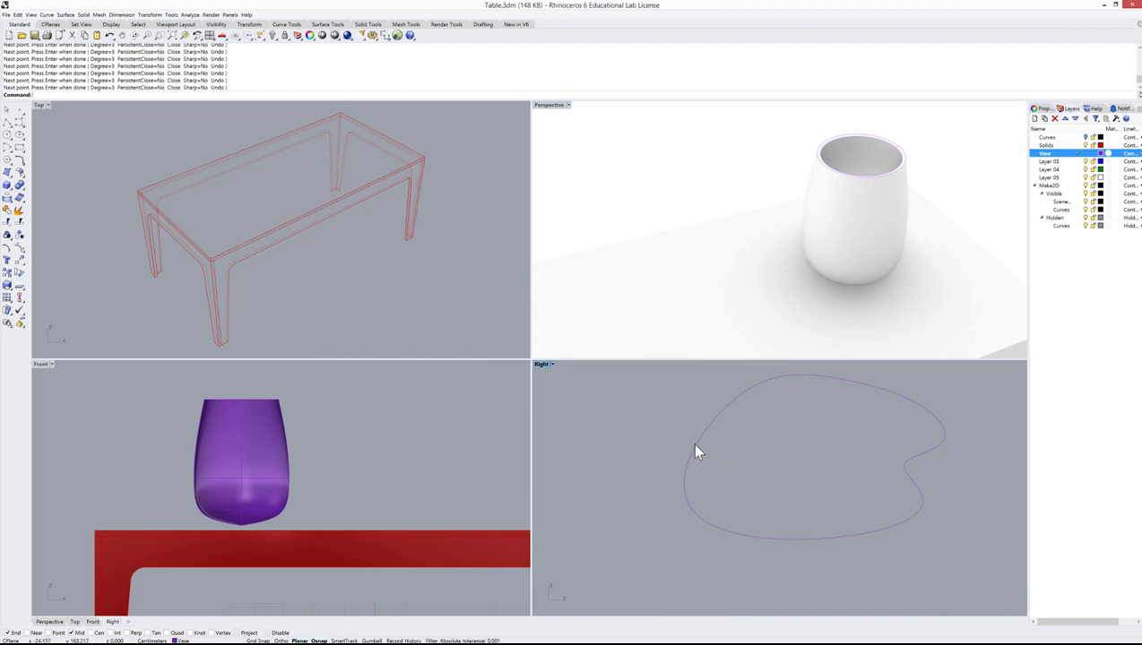
{"action": "left_click", "coordinate": [739, 242]}
{"action": "scroll", "coordinate": [793, 224], "scroll_direction": "down", "scroll_amount": 3}
{"action": "right_click_drag", "start_coordinate": [760, 204], "coordinate": [751, 173]}
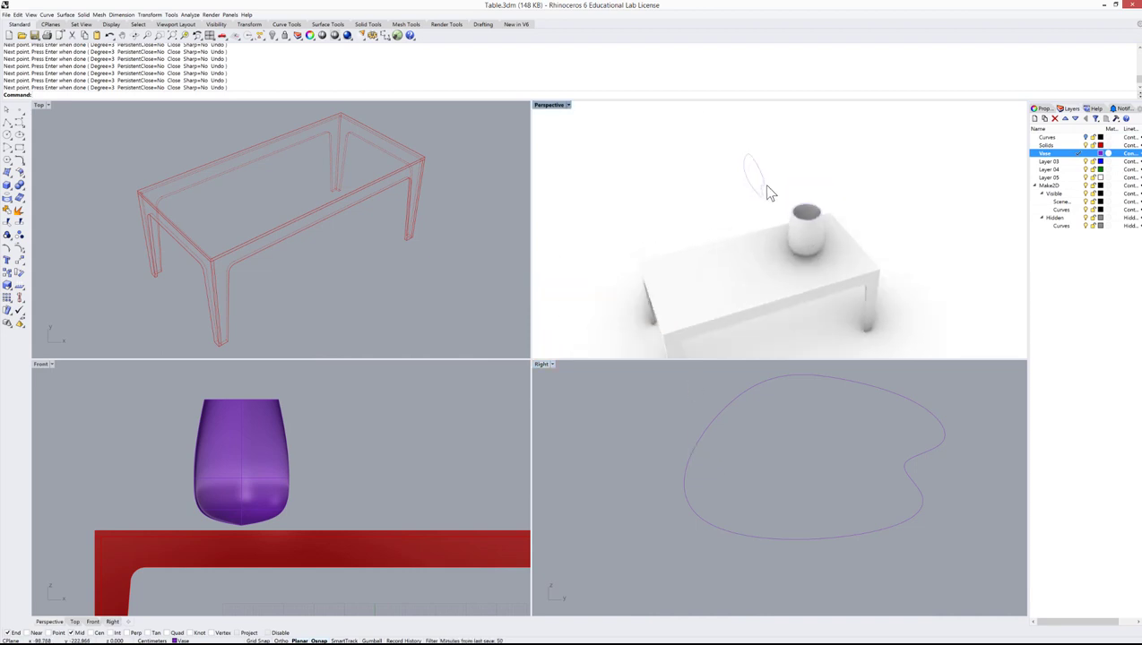
{"action": "left_click", "coordinate": [763, 190]}
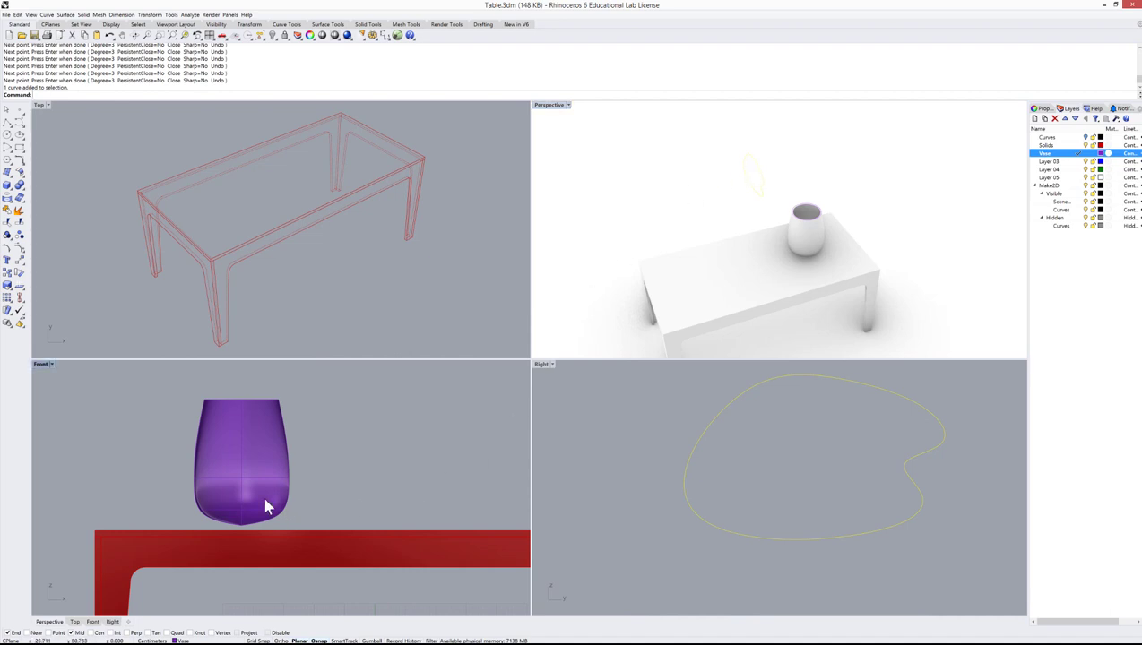
{"action": "scroll", "coordinate": [278, 502], "scroll_direction": "down", "scroll_amount": 4}
{"action": "key", "text": "Up"}
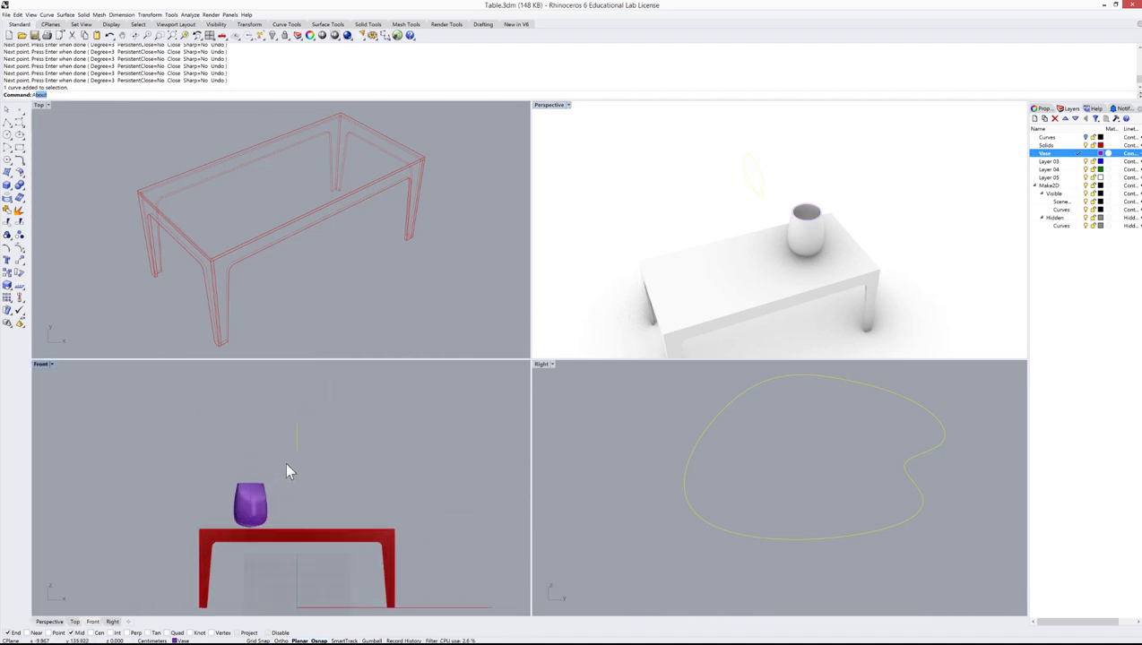
{"action": "key", "text": "Return"}
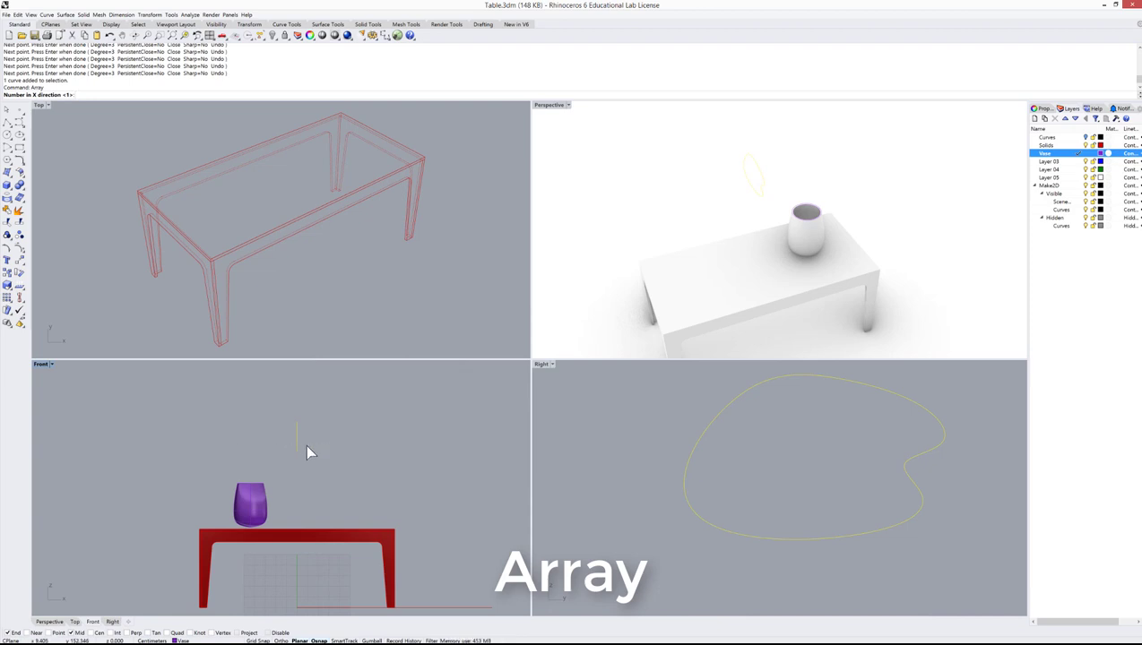
{"action": "key", "text": "Return"}
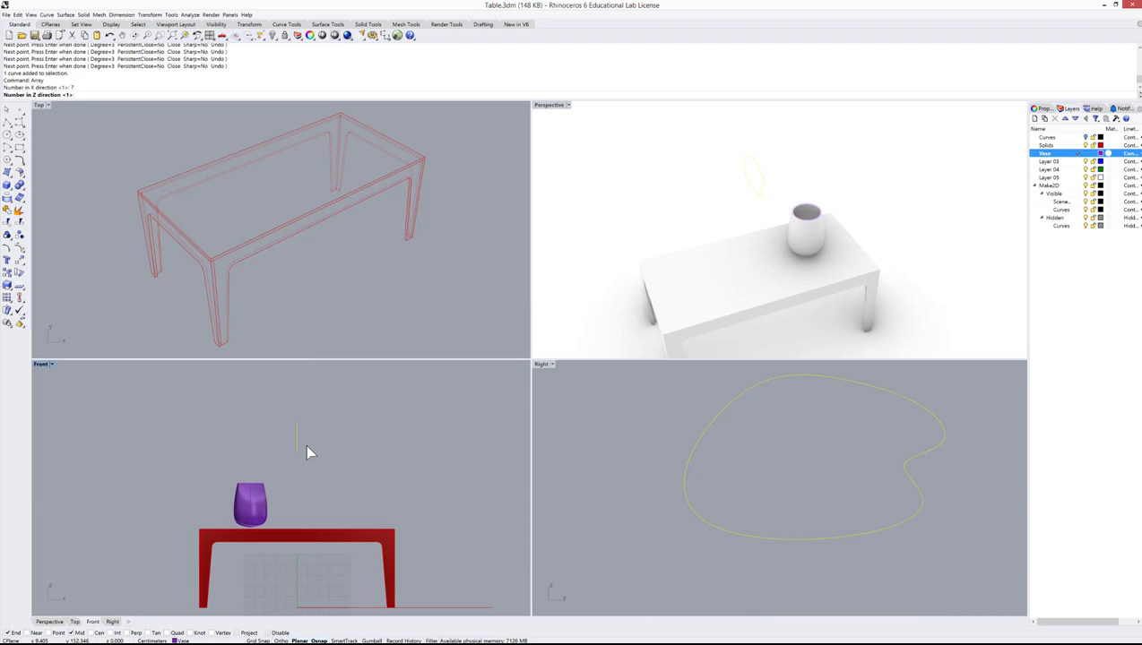
{"action": "key", "text": "Return"}
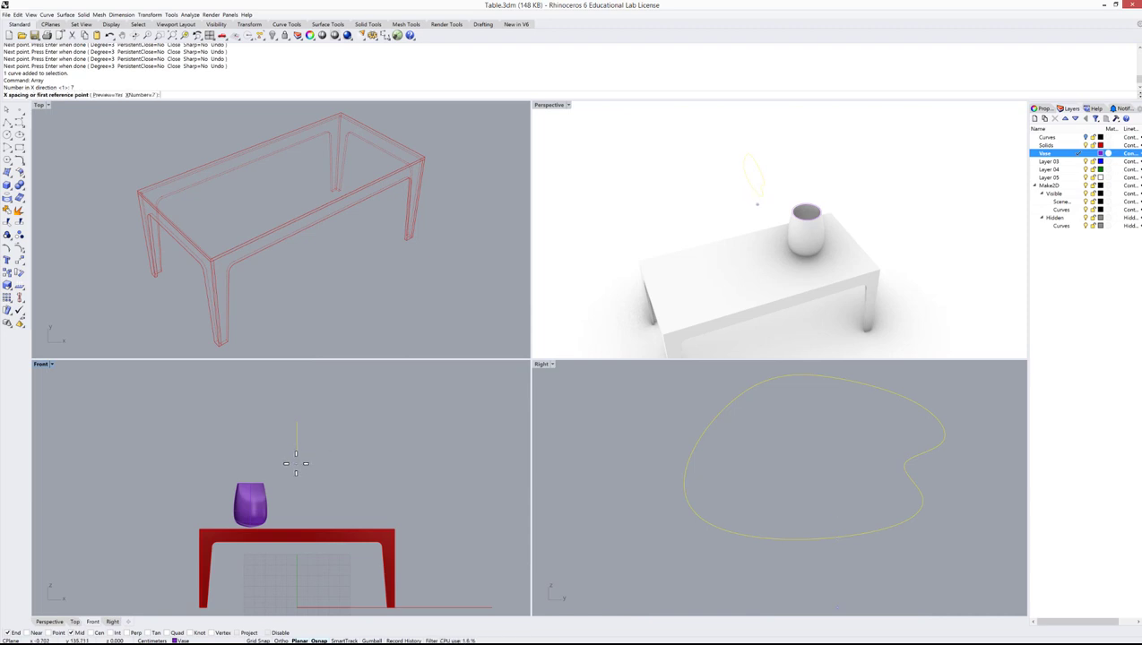
{"action": "left_click", "coordinate": [296, 463]}
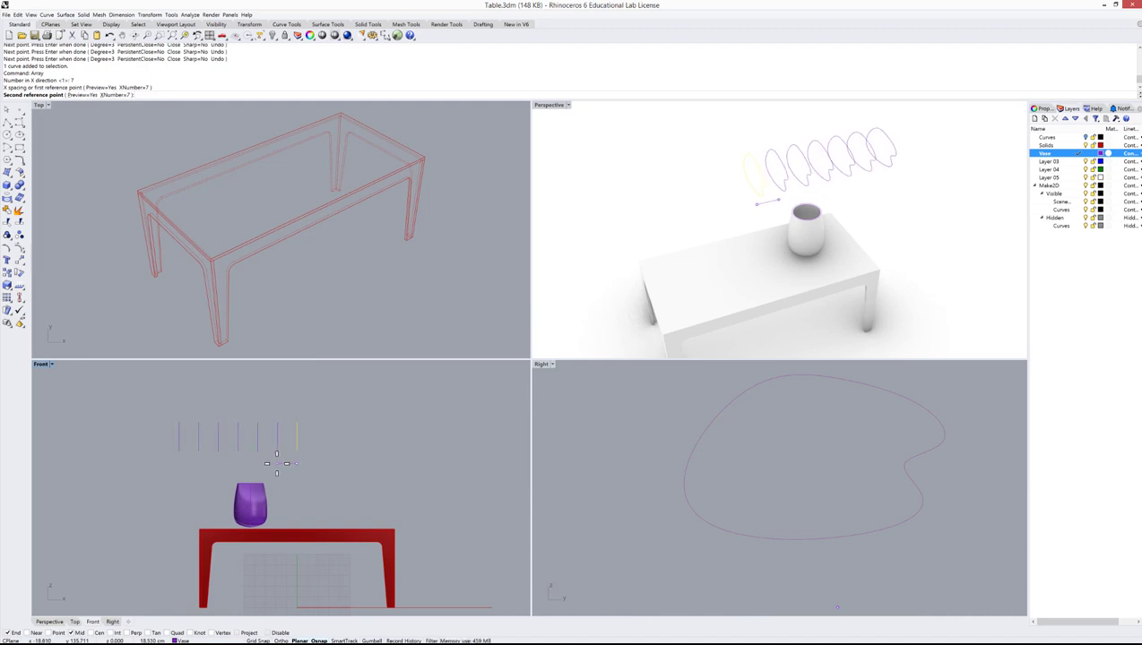
{"action": "left_click", "coordinate": [276, 464]}
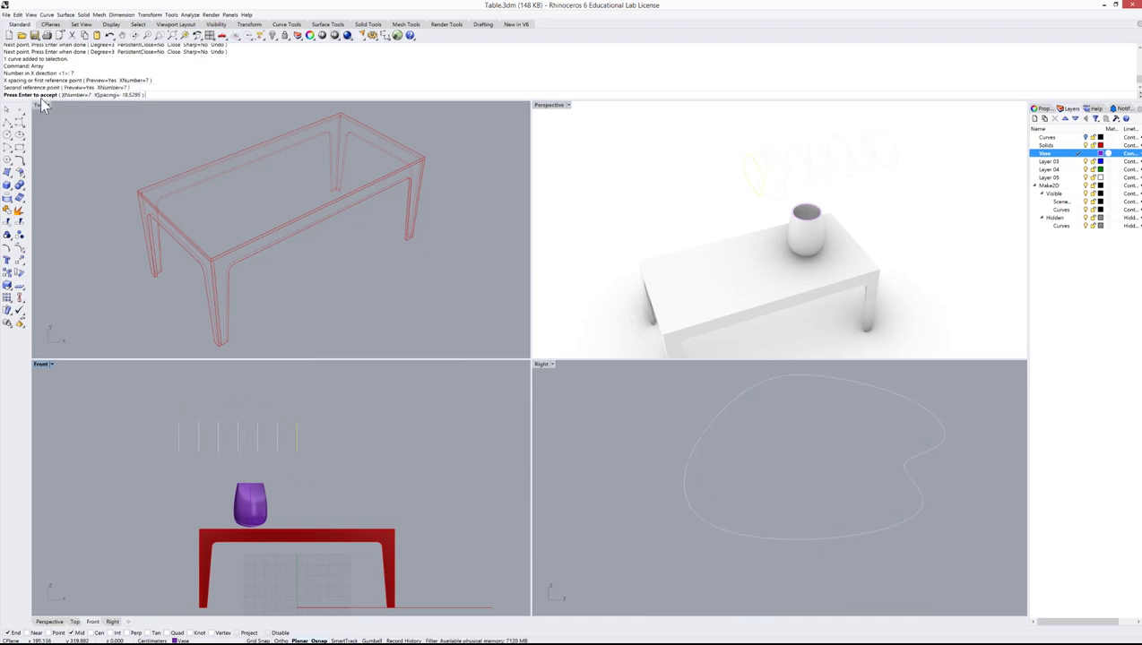
{"action": "key", "text": "Return"}
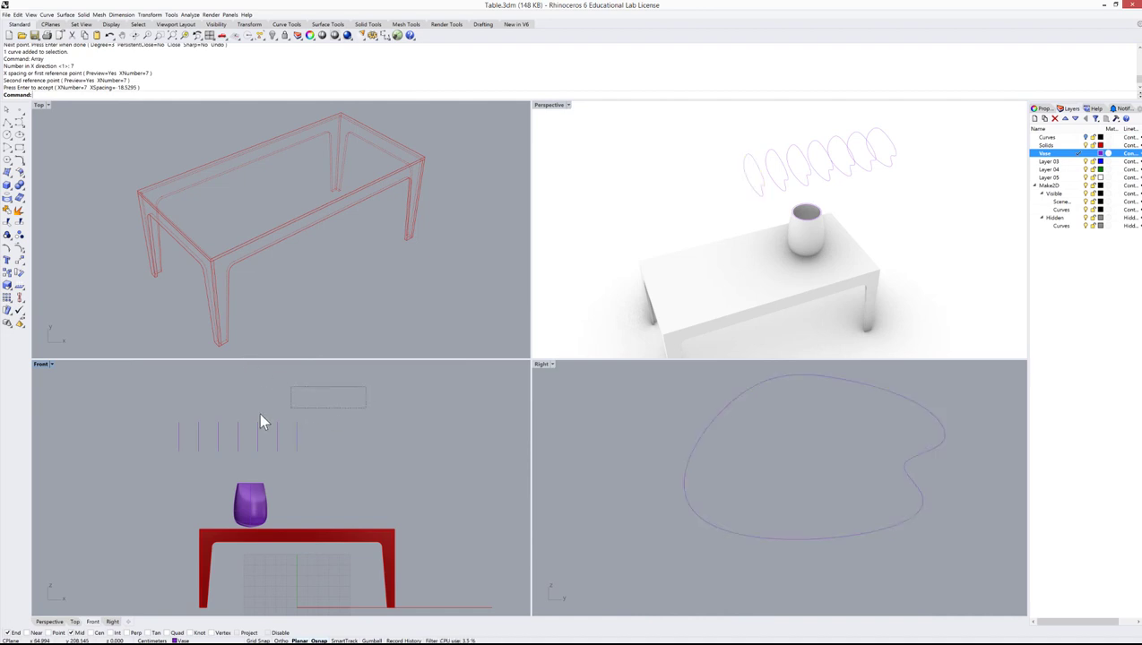
Step: Move the seven arrayed curves sideways in the Front view so the row sits centred above the table
{"action": "left_click_drag", "start_coordinate": [165, 429], "coordinate": [159, 430]}
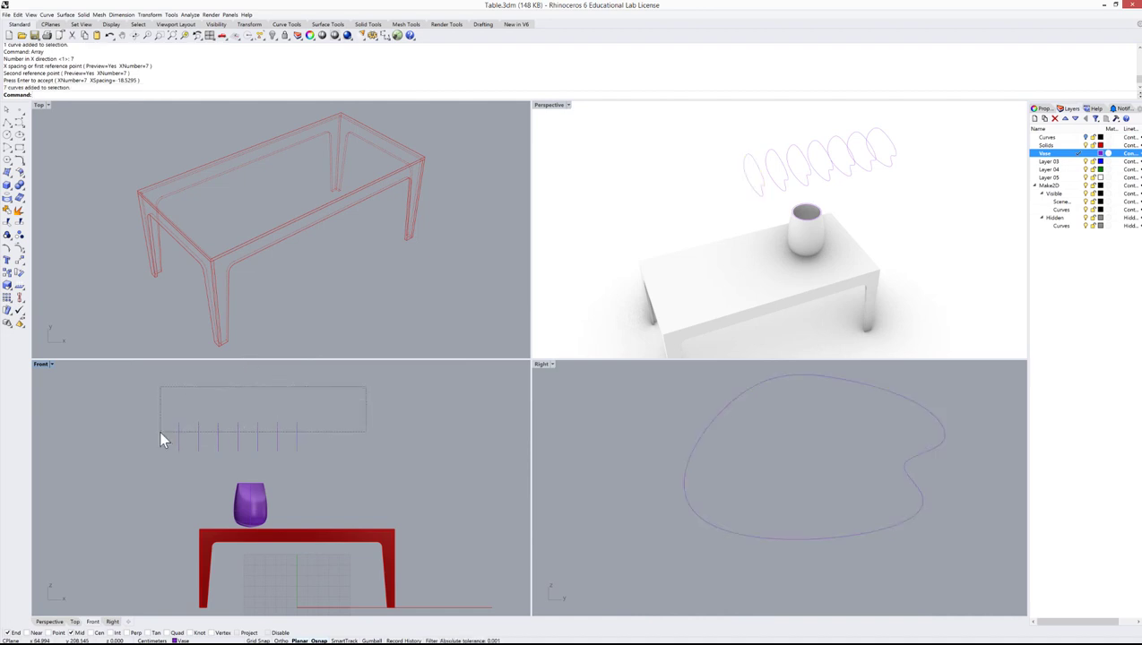
{"action": "left_click_drag", "start_coordinate": [240, 441], "coordinate": [293, 439]}
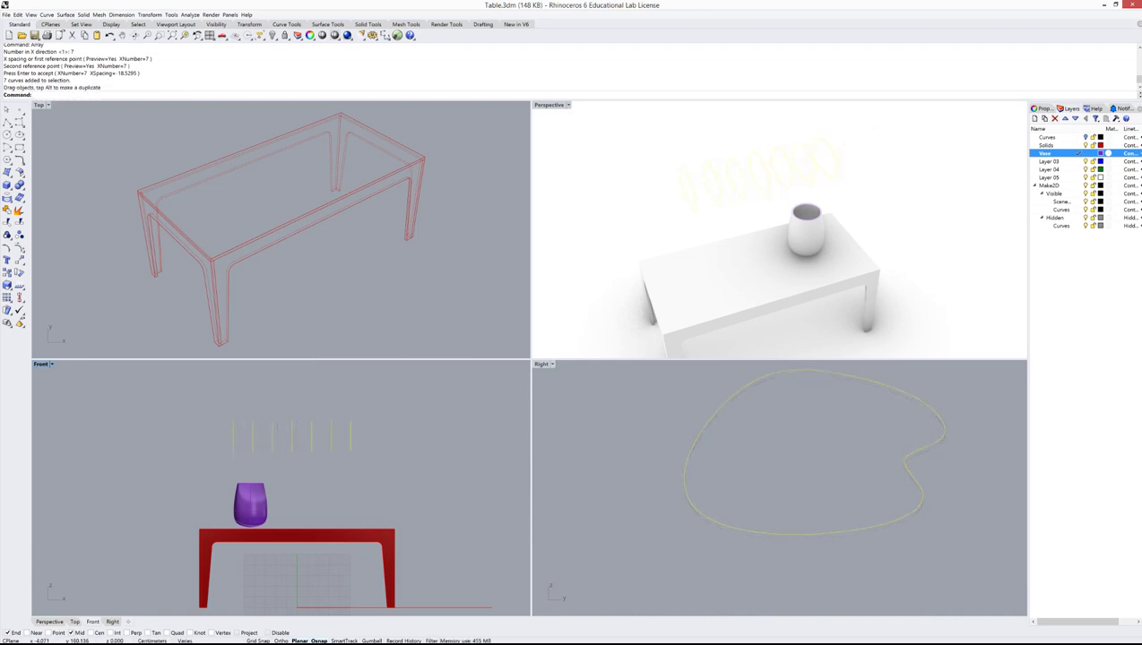
{"action": "key", "text": "Escape"}
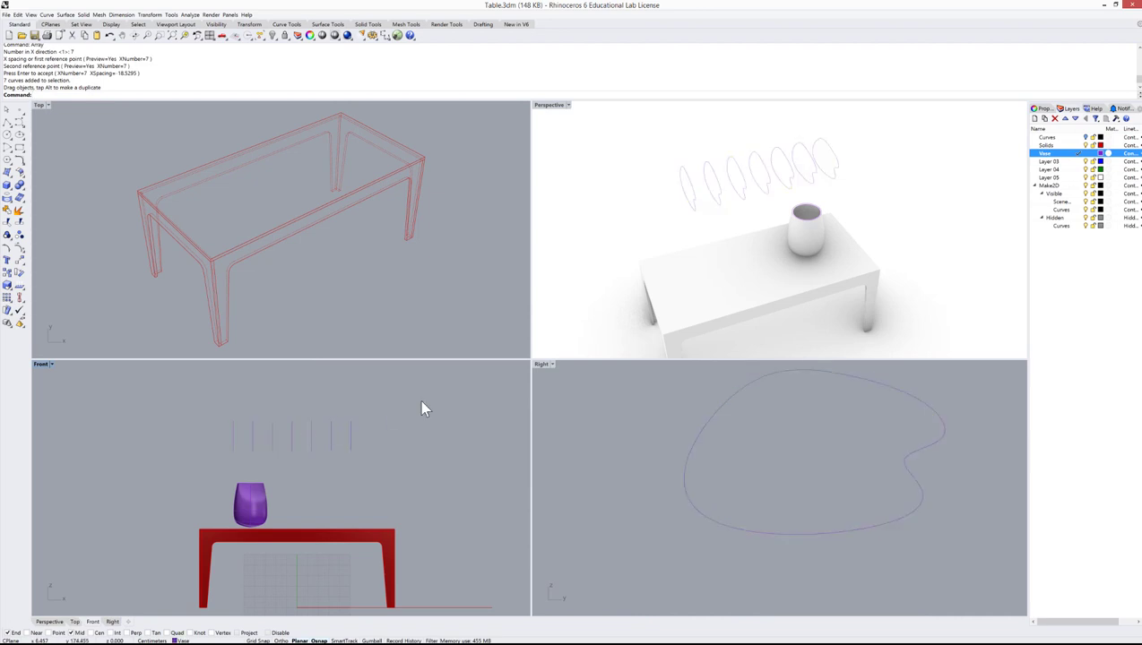
Step: Set the Perspective viewport to the Shaded display mode and view the row of curves from its near end
{"action": "left_click", "coordinate": [550, 105]}
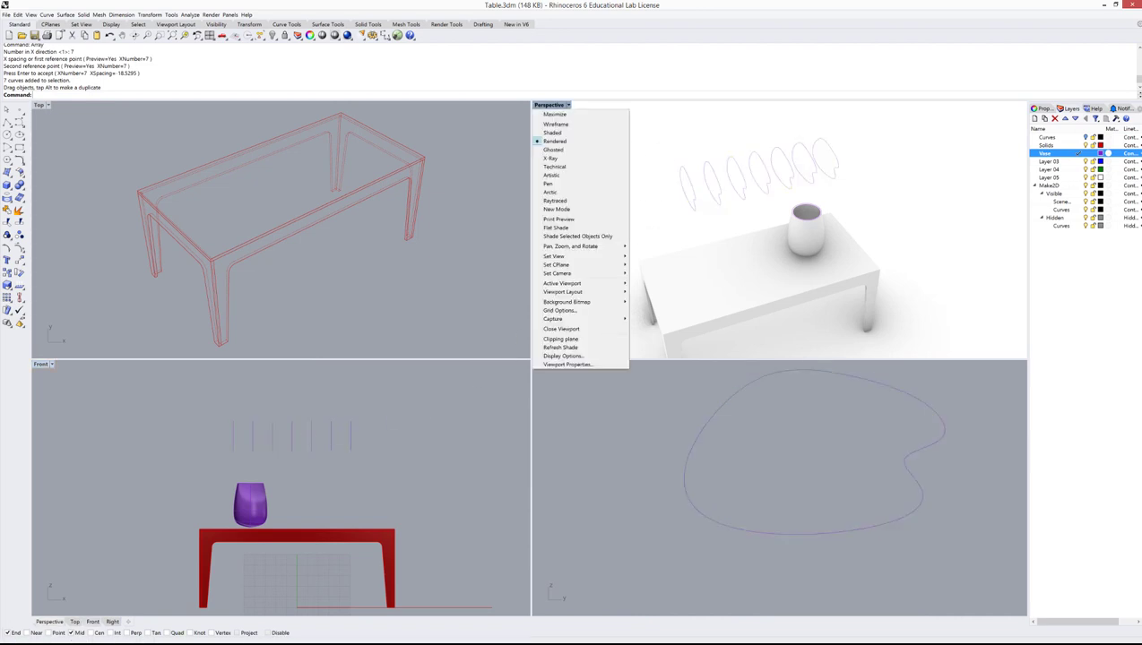
{"action": "left_click", "coordinate": [552, 133]}
{"action": "right_click_drag", "start_coordinate": [725, 201], "coordinate": [778, 180]}
{"action": "scroll", "coordinate": [793, 148], "scroll_direction": "up", "scroll_amount": 2}
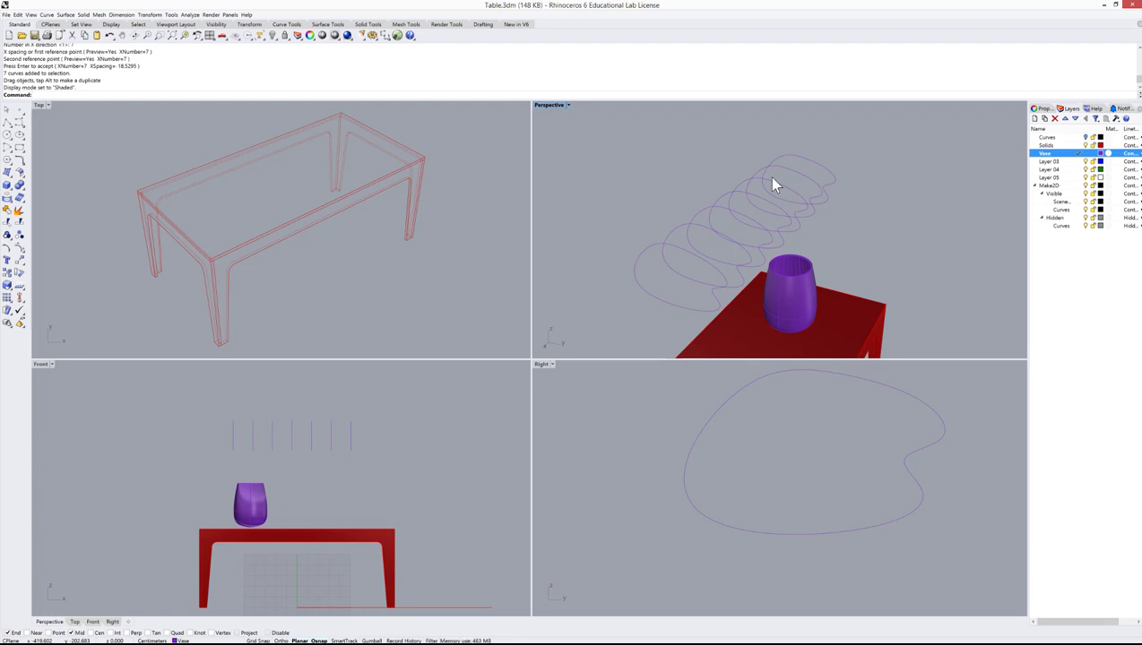
Step: Shrink the nearest end curve of the row with Scale2D in the Right view, to less than half its size
{"action": "left_click", "coordinate": [638, 266]}
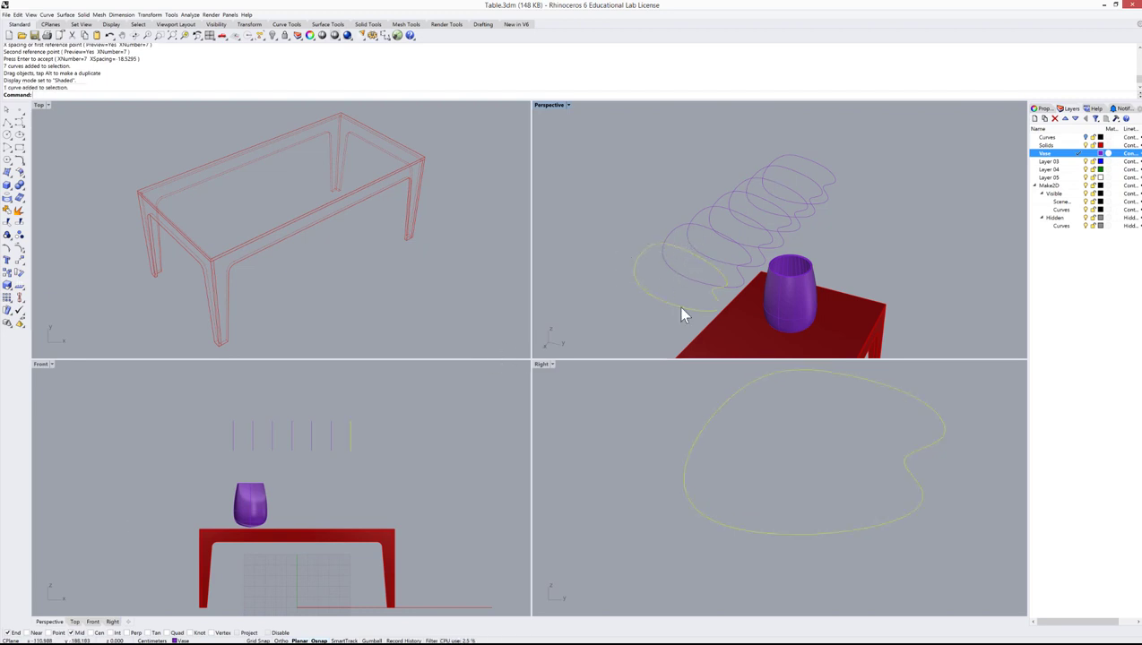
{"action": "scroll", "coordinate": [718, 459], "scroll_direction": "down", "scroll_amount": 2}
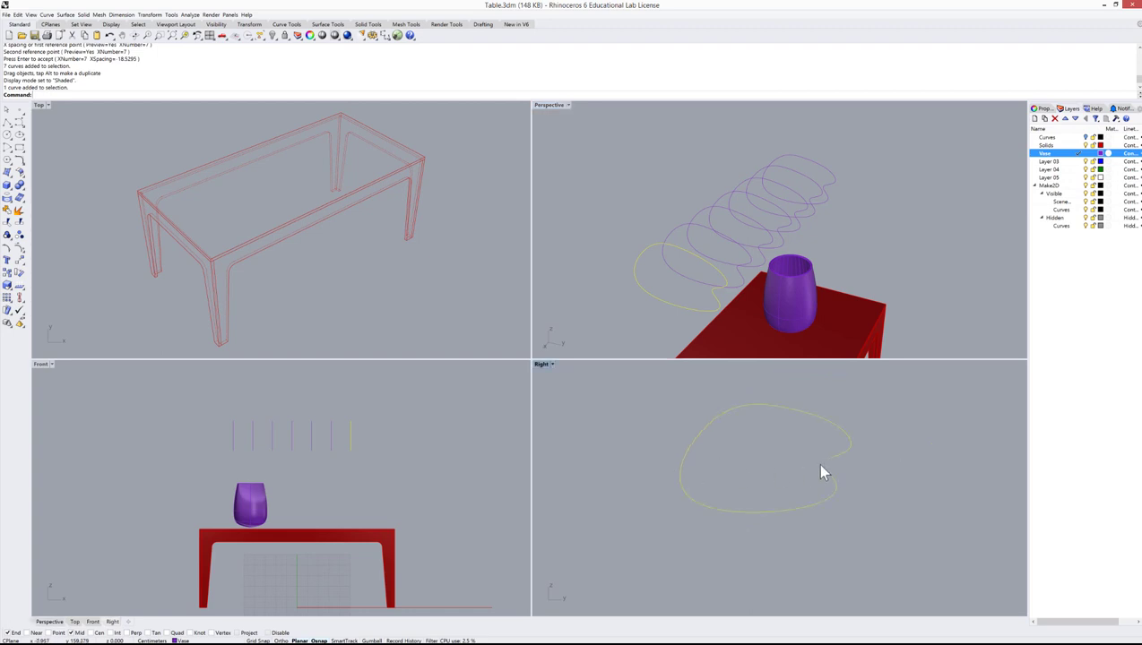
{"action": "scroll", "coordinate": [758, 462], "scroll_direction": "down", "scroll_amount": 1}
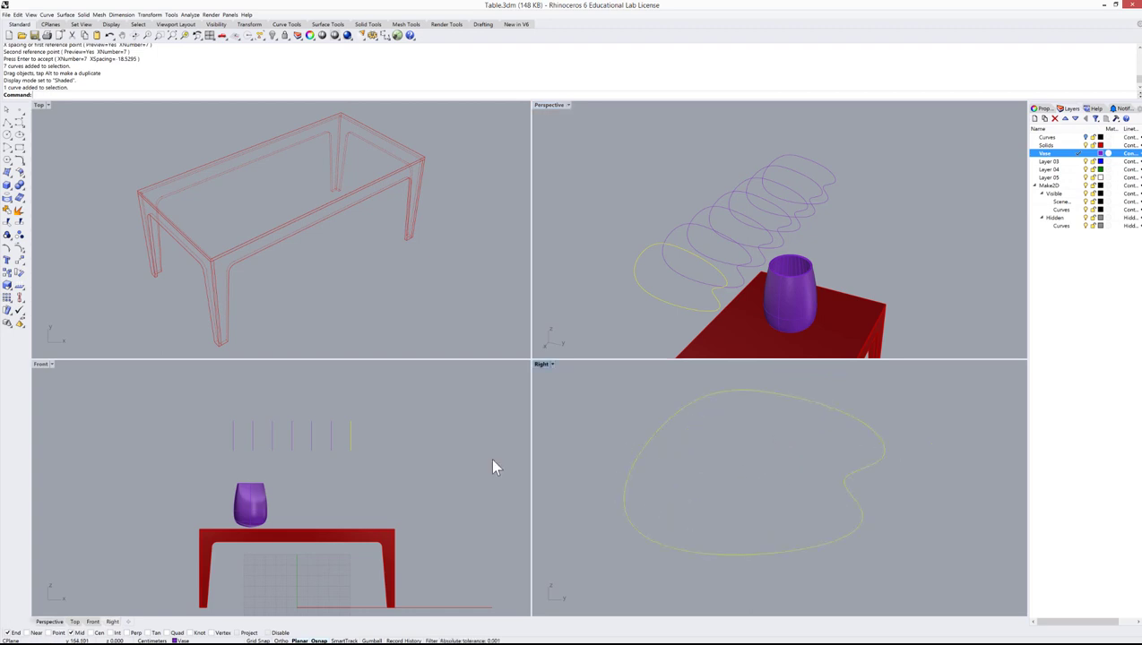
{"action": "right_click", "coordinate": [7, 286]}
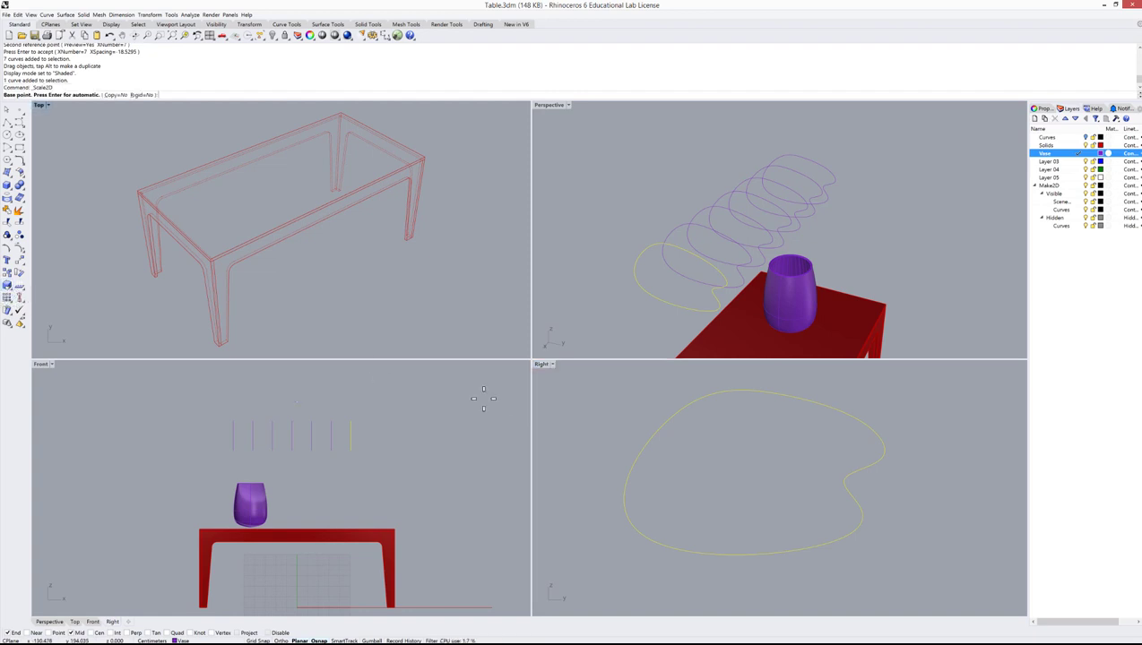
{"action": "left_click", "coordinate": [742, 473]}
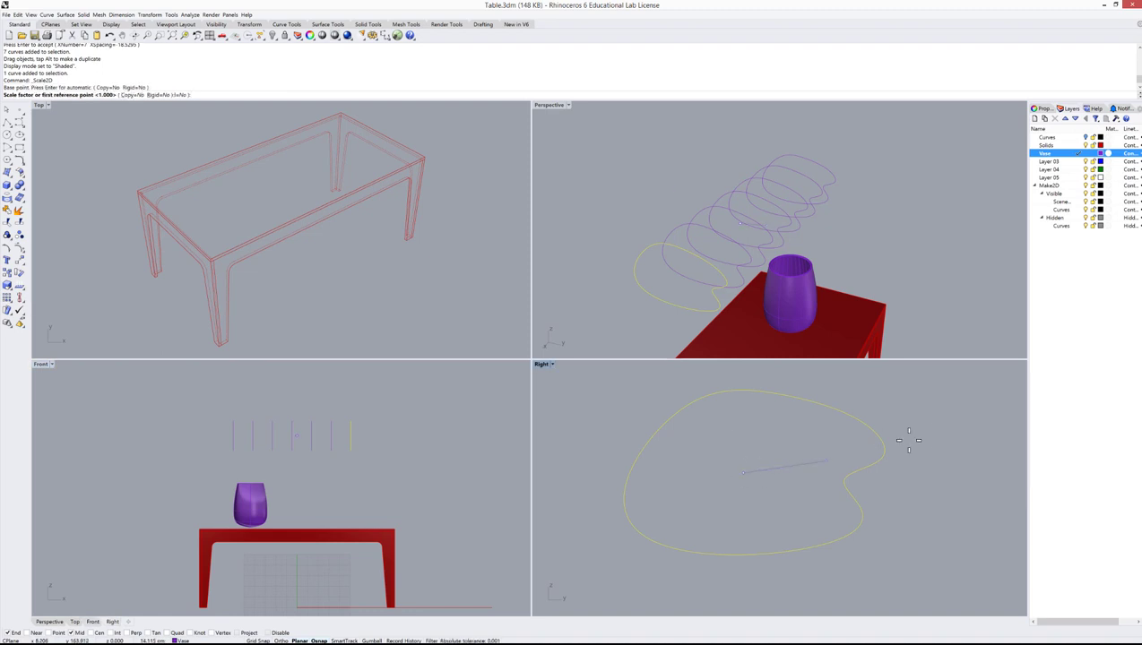
{"action": "left_click", "coordinate": [960, 413]}
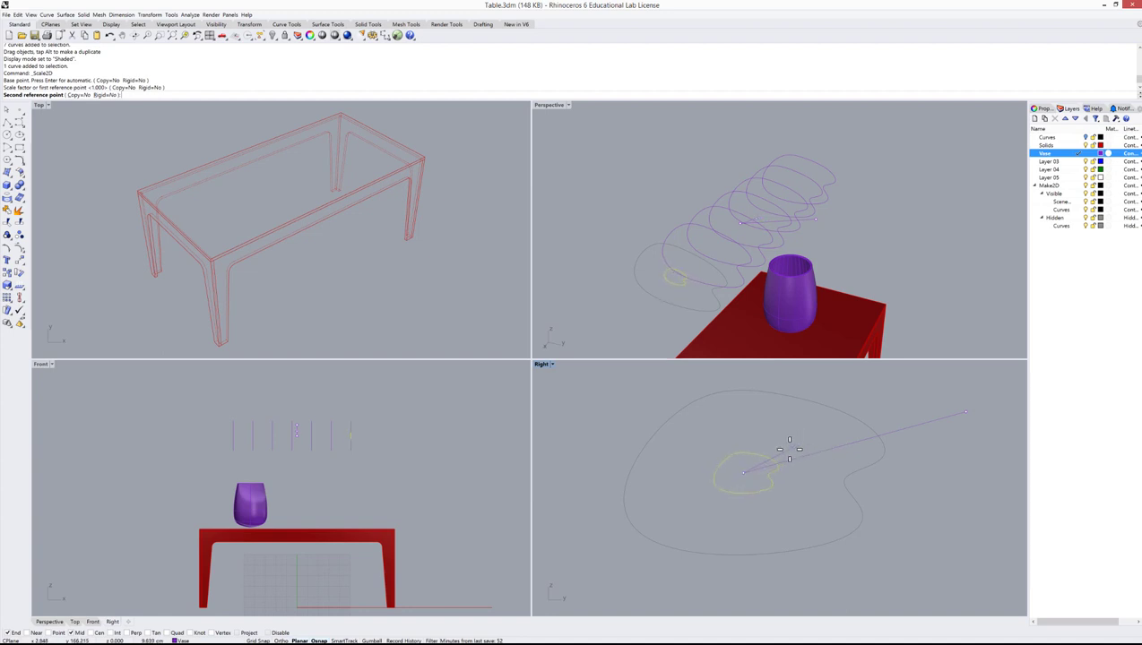
{"action": "left_click", "coordinate": [834, 420]}
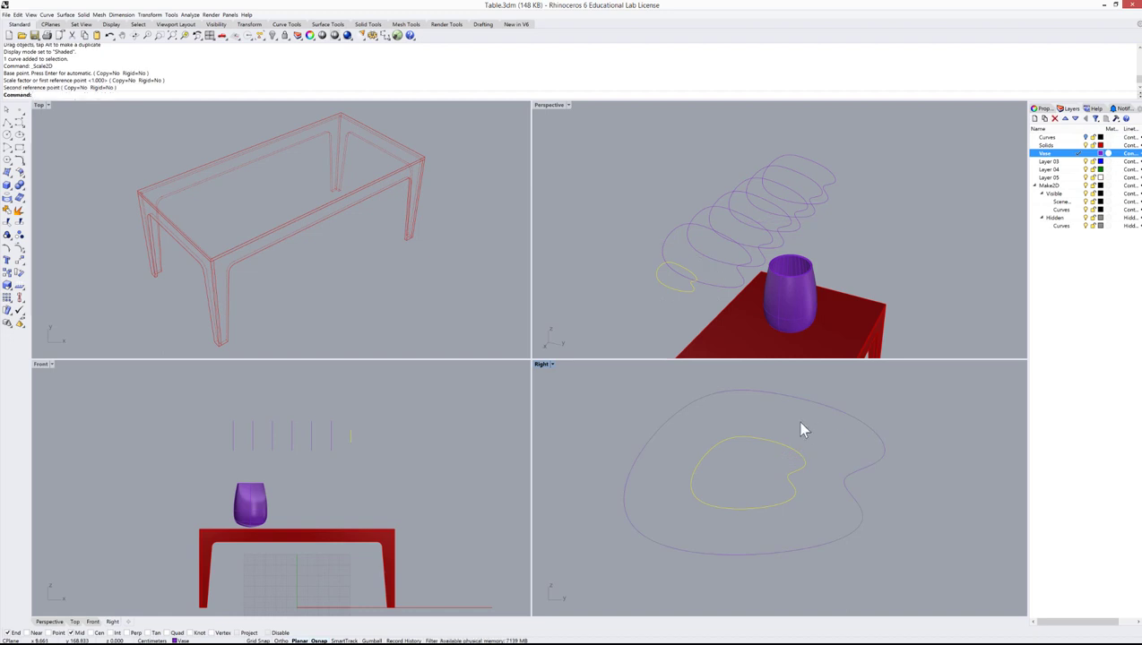
Step: Narrow the second curve from the near end horizontally with Scale1D in the Right view, to about two thirds of its width
{"action": "left_click", "coordinate": [717, 289]}
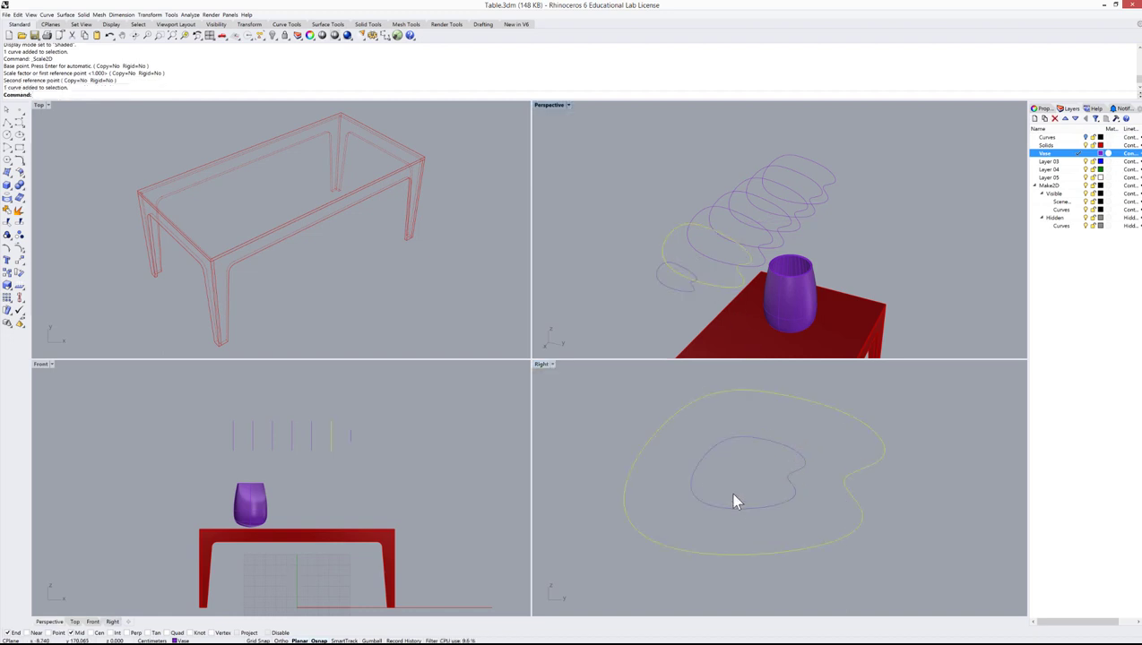
{"action": "key", "text": "Up"}
{"action": "type", "text": "1D"}
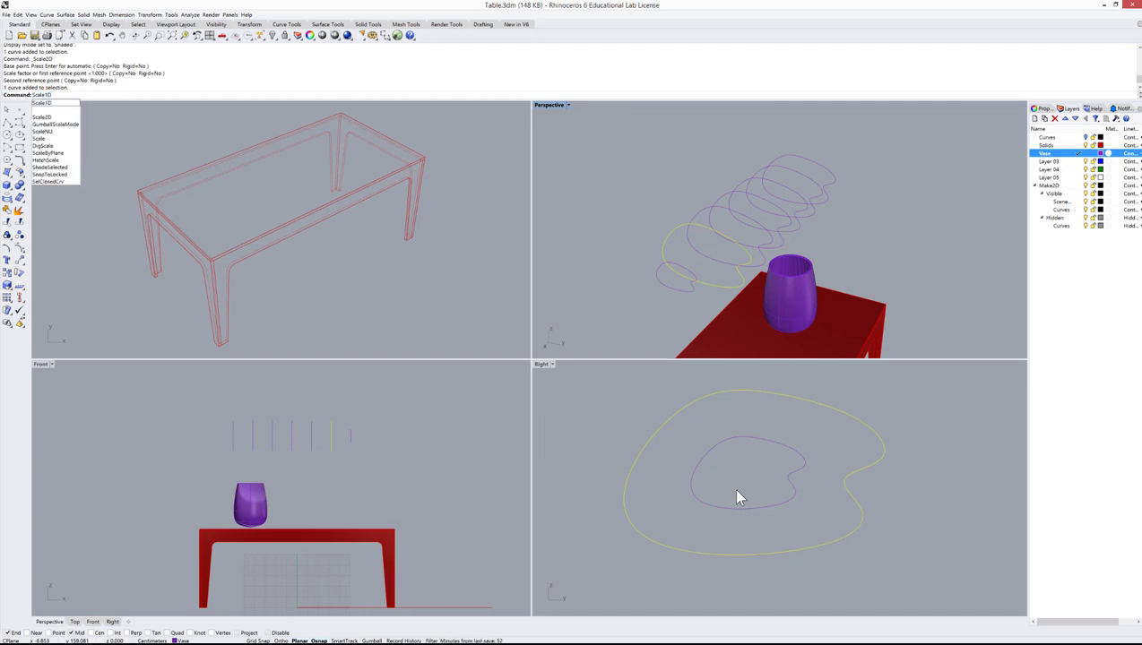
{"action": "key", "text": "Return"}
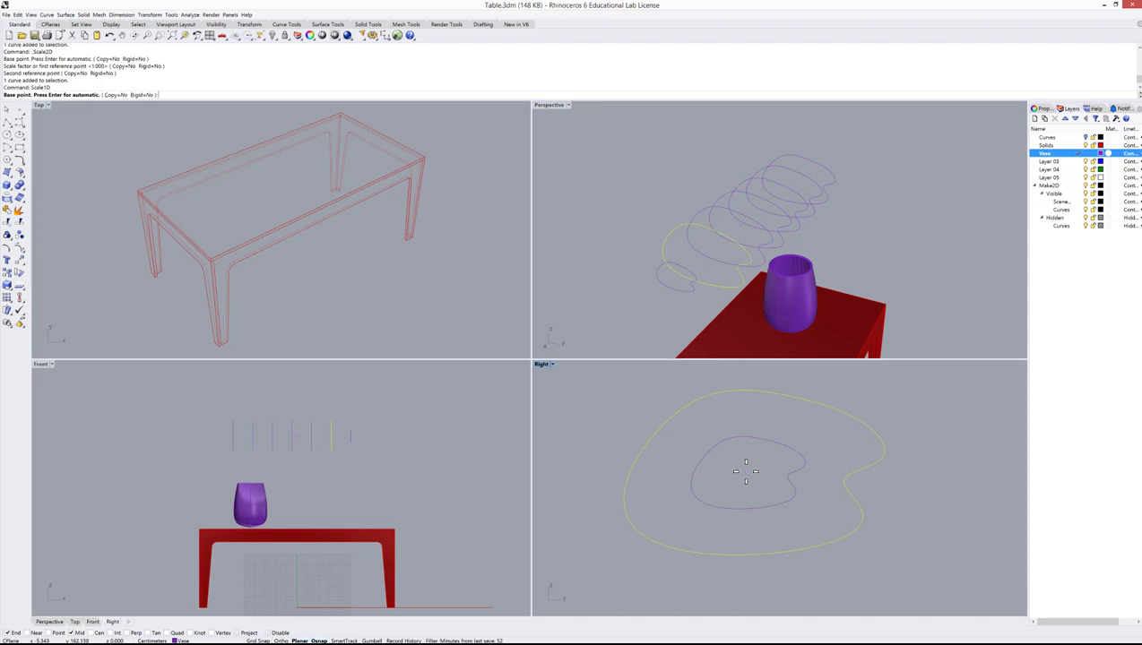
{"action": "left_click", "coordinate": [745, 472]}
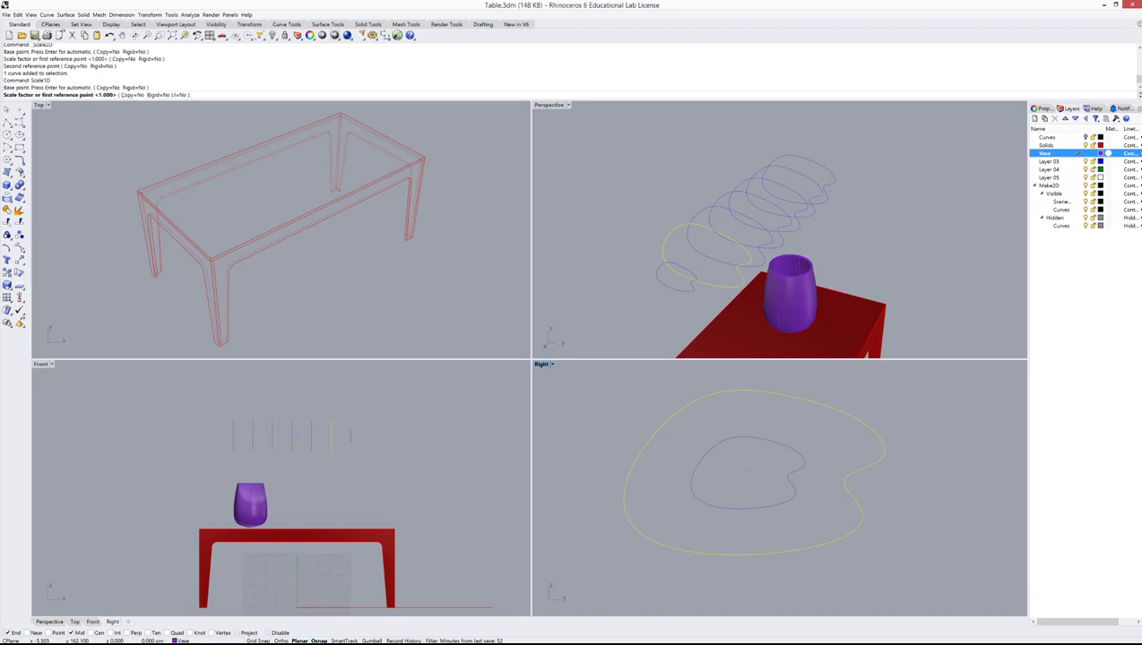
{"action": "left_click", "coordinate": [982, 461]}
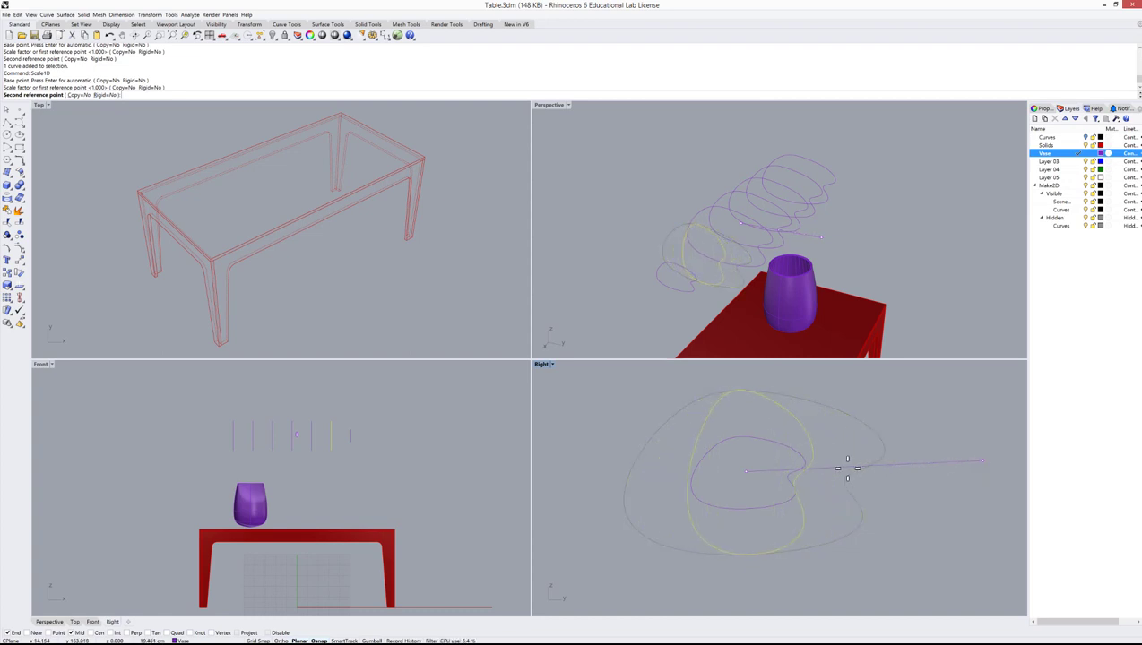
{"action": "left_click", "coordinate": [901, 472]}
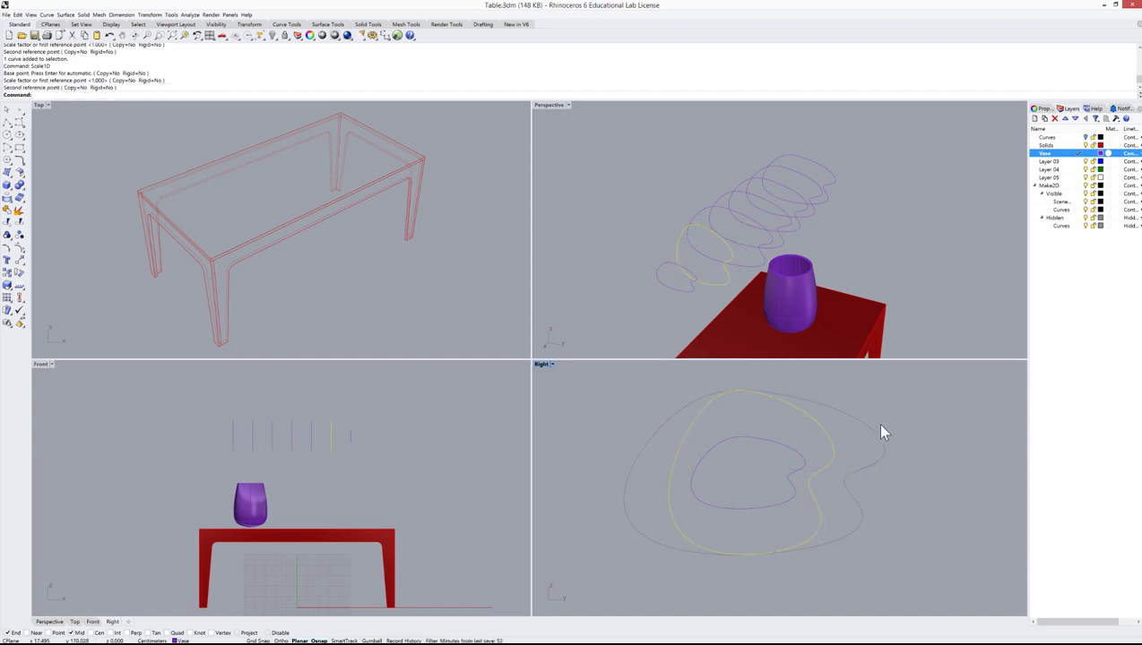
Step: Reshape the third curve by its control points, pulling the upper corners and notch point outward and the upper side point inward
{"action": "left_click", "coordinate": [753, 274]}
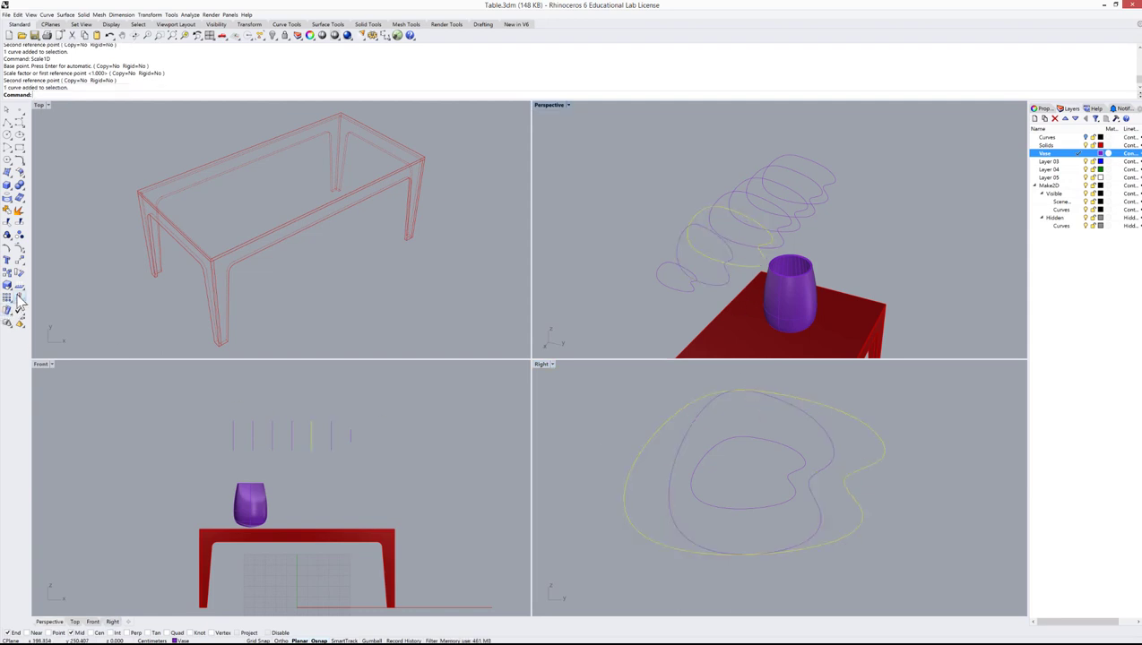
{"action": "left_click", "coordinate": [20, 247]}
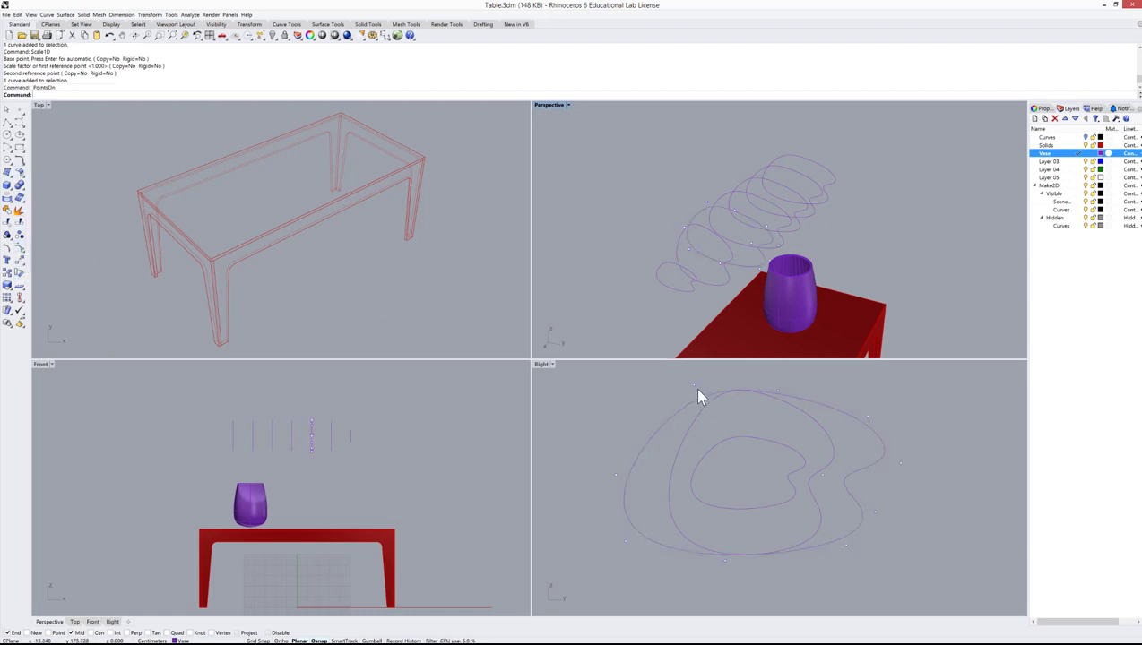
{"action": "left_click_drag", "start_coordinate": [692, 385], "coordinate": [645, 383]}
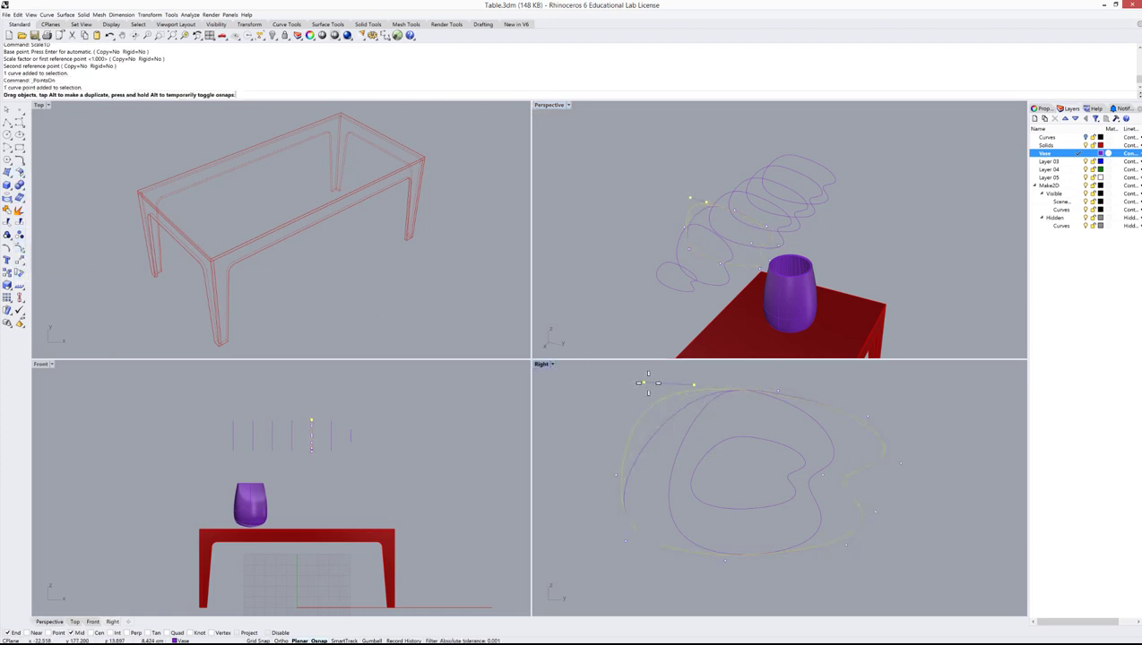
{"action": "left_click_drag", "start_coordinate": [821, 475], "coordinate": [883, 492]}
{"action": "left_click_drag", "start_coordinate": [863, 414], "coordinate": [882, 389]}
{"action": "left_click", "coordinate": [900, 463]}
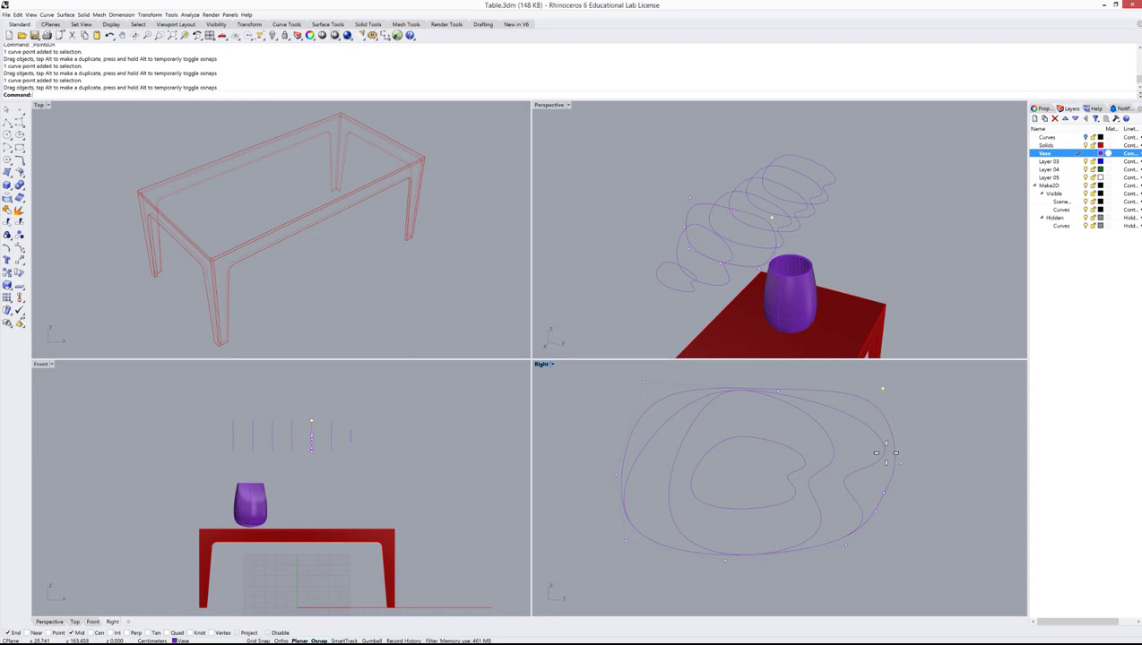
{"action": "left_click_drag", "start_coordinate": [856, 443], "coordinate": [856, 445]}
{"action": "mouse_move", "coordinate": [775, 231]}
{"action": "right_mouse_down"}
{"action": "mouse_move", "coordinate": [770, 221]}
{"action": "mouse_move", "coordinate": [772, 232]}
{"action": "right_mouse_up"}
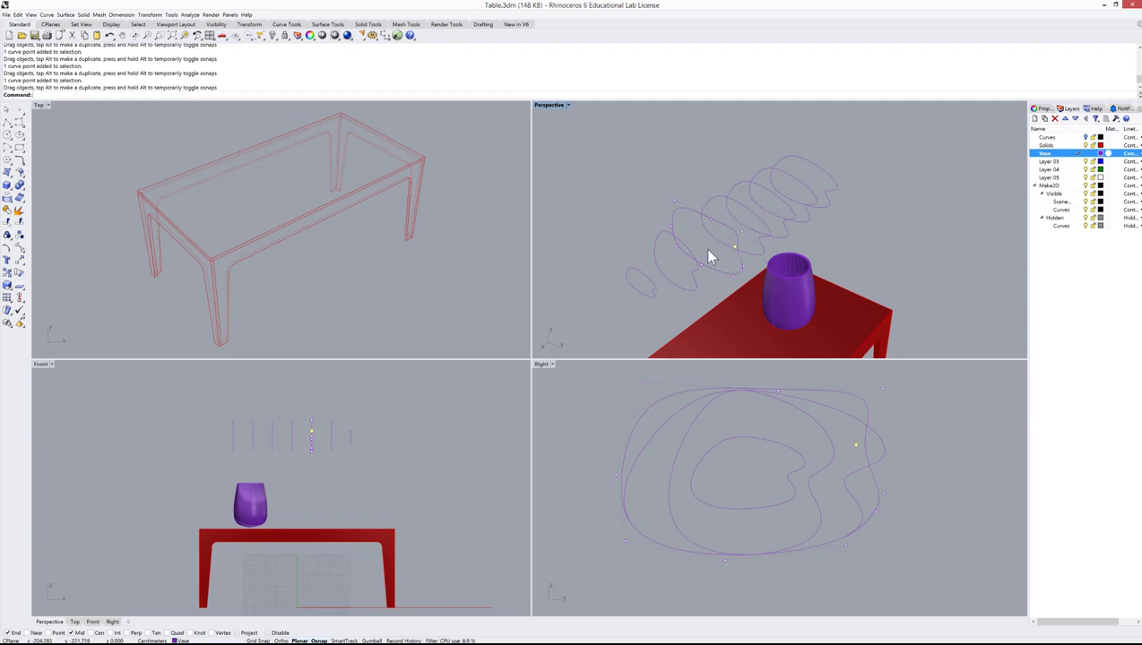
{"action": "left_click", "coordinate": [619, 332]}
{"action": "key", "text": "Escape"}
Step: Scale the far end curve of the row down in the Right view with Scale2D, by a factor of about 0.38
{"action": "left_click", "coordinate": [830, 183]}
{"action": "type", "text": "2D"}
{"action": "key", "text": "Return"}
{"action": "left_click", "coordinate": [749, 483]}
{"action": "left_click", "coordinate": [976, 451]}
{"action": "left_click", "coordinate": [832, 482]}
Step: Scale the second curve from the far end in two dimensions in the Right view, to slightly over half its size
{"action": "left_click", "coordinate": [627, 423]}
{"action": "key", "text": "Return"}
{"action": "left_click", "coordinate": [745, 473]}
{"action": "left_click", "coordinate": [598, 409]}
{"action": "left_click", "coordinate": [667, 428]}
Step: Show the control points of the second curve from the far end and move its upper and side points outward
{"action": "type", "text": "q"}
{"action": "key", "text": "Return"}
{"action": "left_click", "coordinate": [767, 407]}
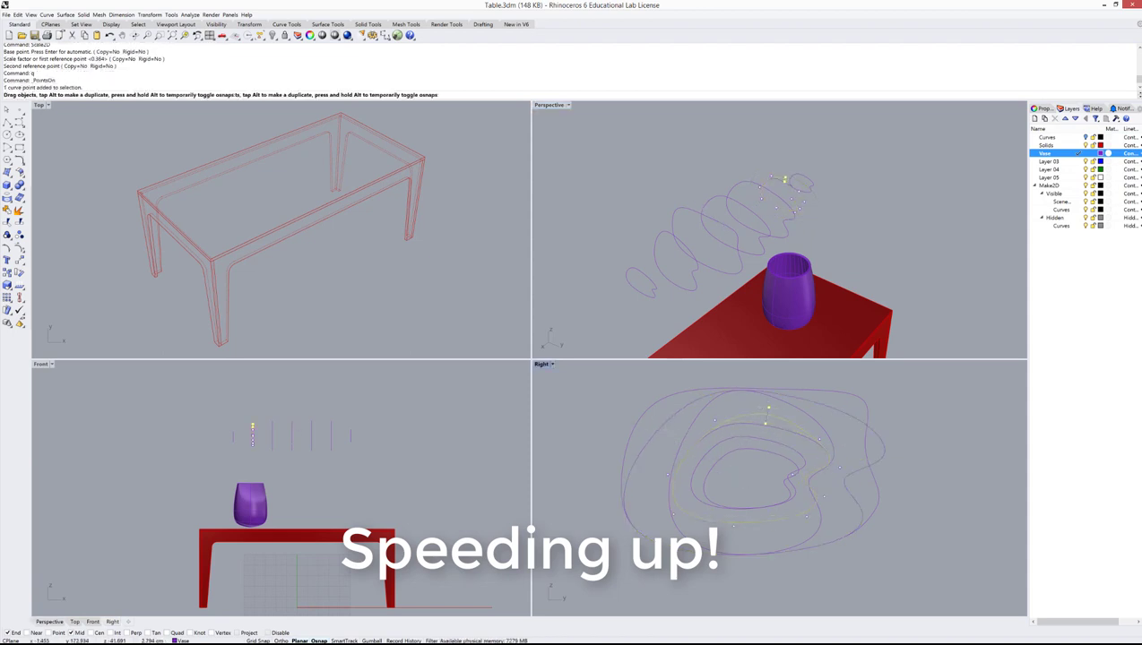
{"action": "left_click_drag", "start_coordinate": [885, 466], "coordinate": [915, 473]}
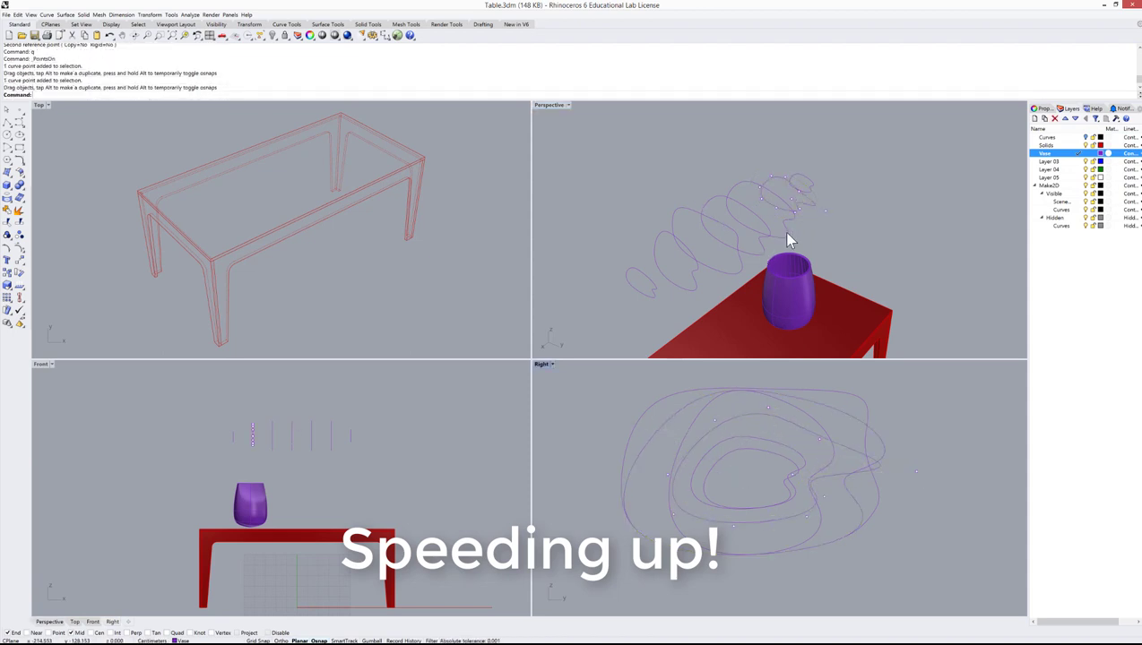
Step: Reshape the third curve from the far end by its control points, pulling the lower-left and upper-right corners outward and the bottom point inward
{"action": "left_click", "coordinate": [711, 431]}
{"action": "type", "text": "q"}
{"action": "key", "text": "Return"}
{"action": "left_click", "coordinate": [614, 481]}
{"action": "left_click_drag", "start_coordinate": [625, 542], "coordinate": [591, 555]}
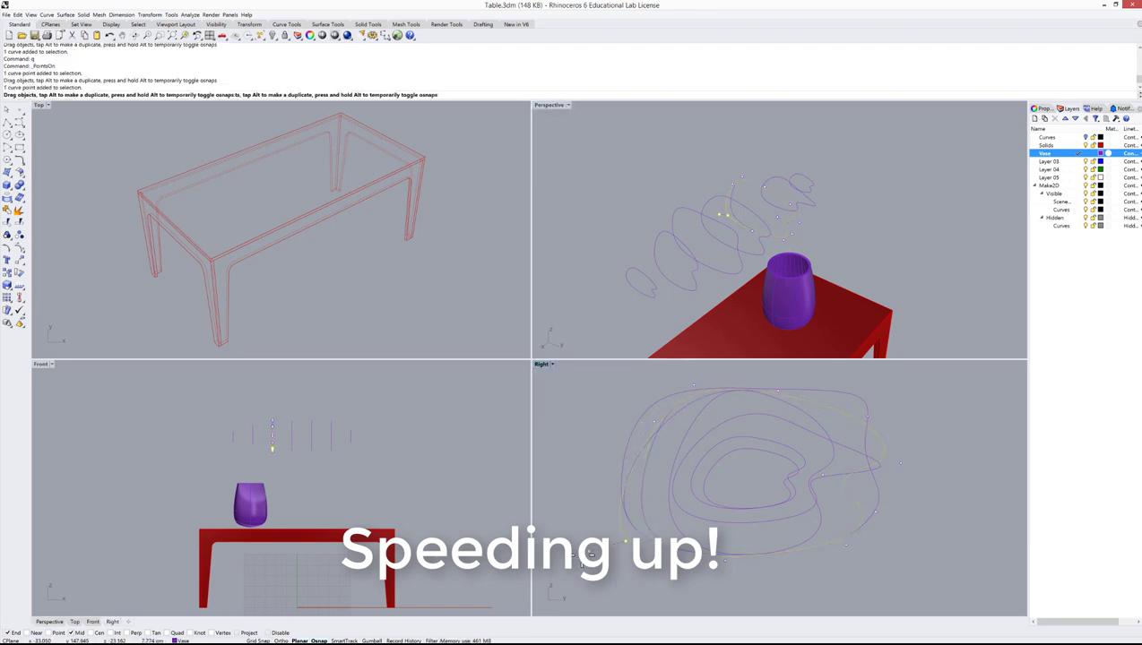
{"action": "left_click", "coordinate": [721, 559]}
{"action": "left_click", "coordinate": [870, 416]}
{"action": "left_click_drag", "start_coordinate": [879, 401], "coordinate": [894, 399]}
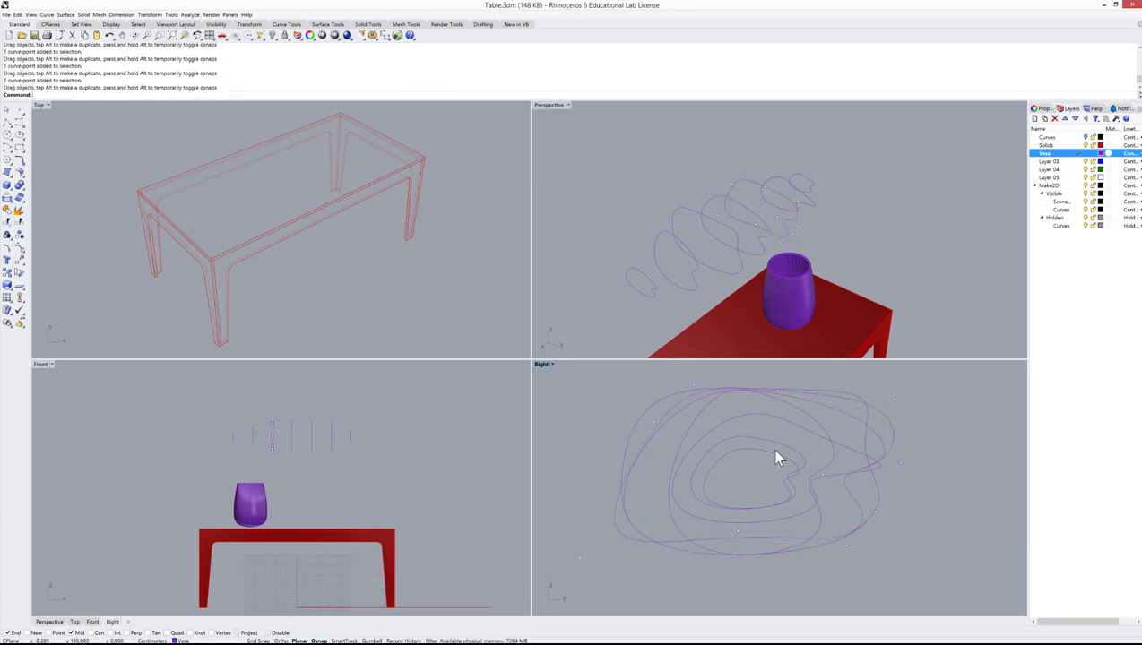
Step: Assign the seven freeform curves to Layer 03 and rename that layer Light Curves
{"action": "right_click_drag", "start_coordinate": [717, 255], "coordinate": [767, 185]}
{"action": "left_click_drag", "start_coordinate": [695, 188], "coordinate": [583, 220]}
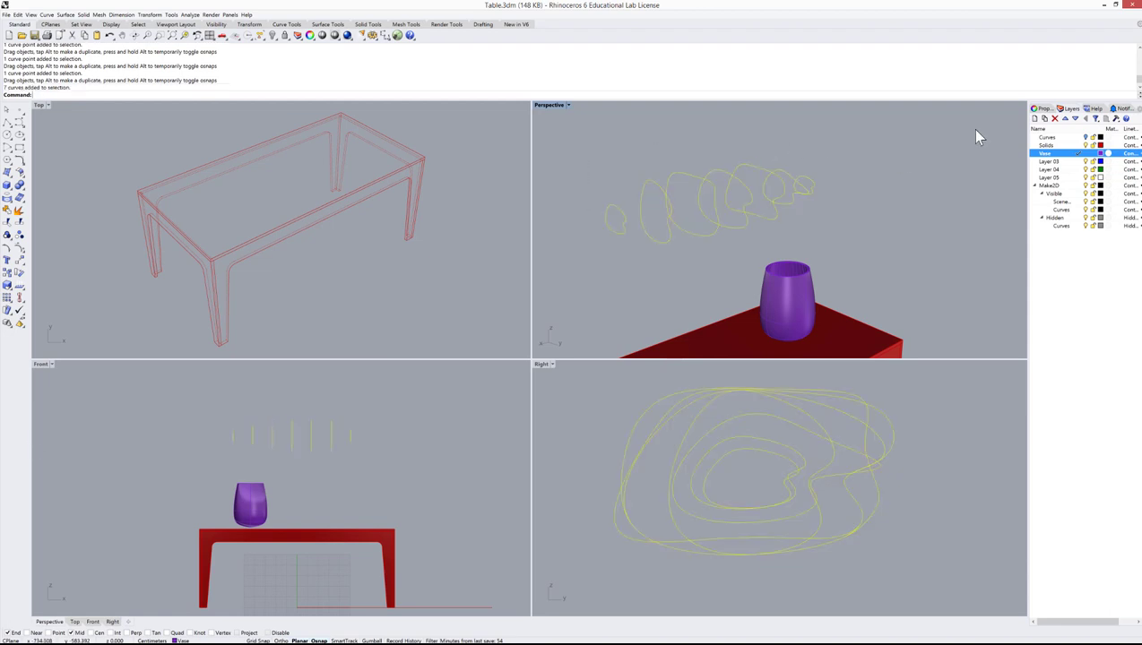
{"action": "right_click", "coordinate": [1053, 161]}
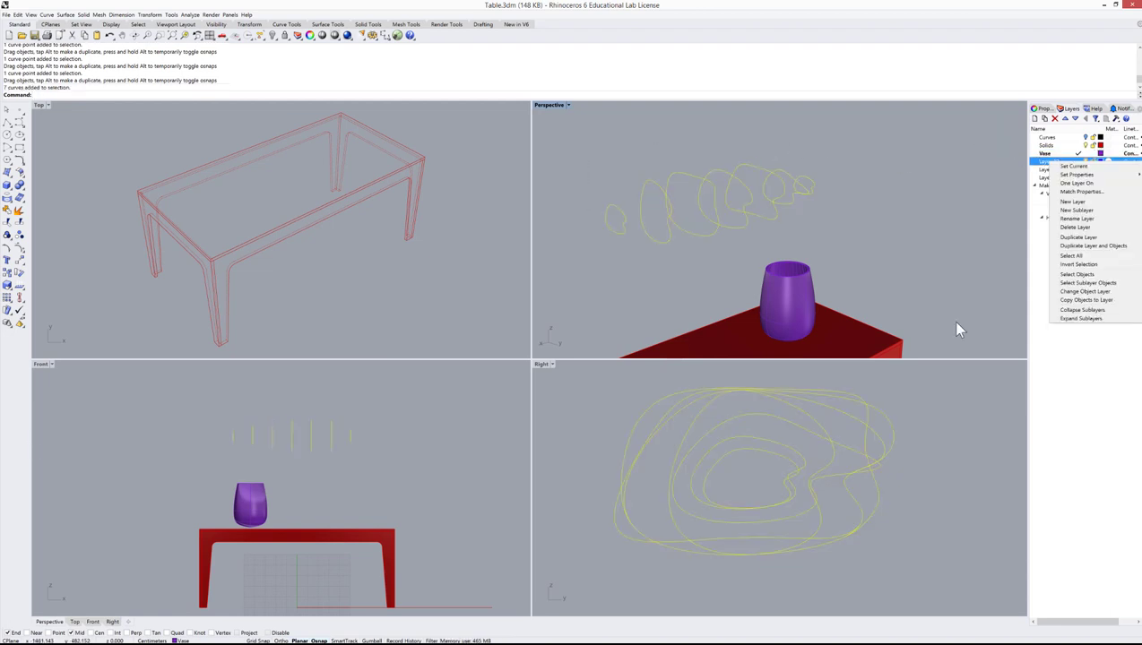
{"action": "left_click", "coordinate": [1084, 292]}
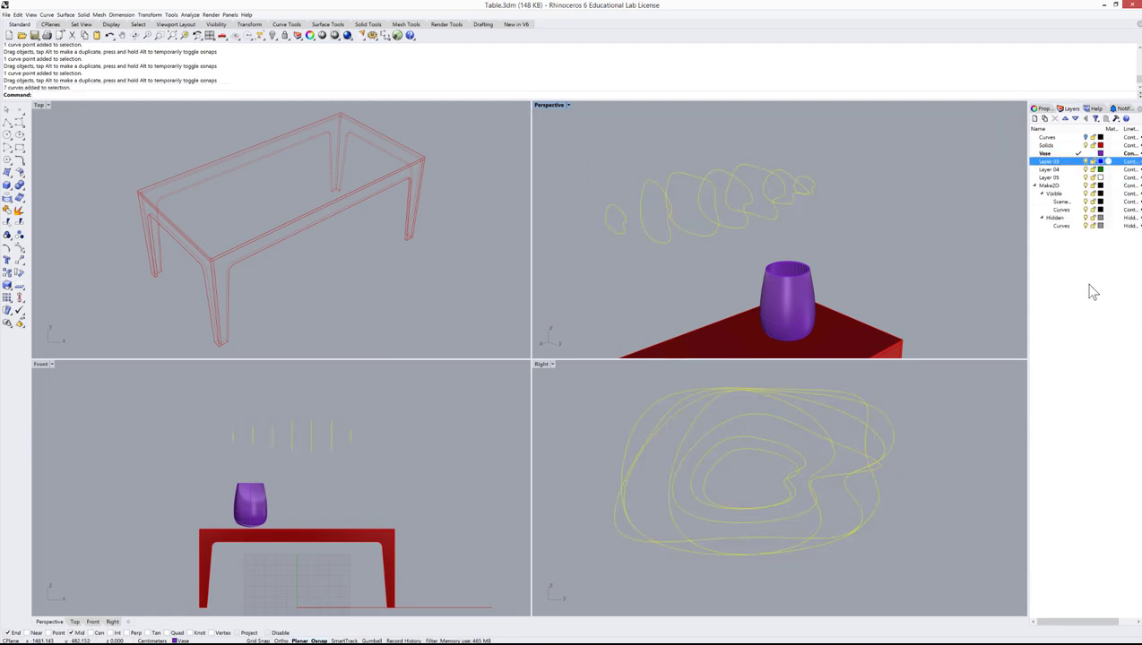
{"action": "left_click", "coordinate": [1056, 162]}
{"action": "left_click", "coordinate": [1057, 162]}
{"action": "type", "text": "Light Curves"}
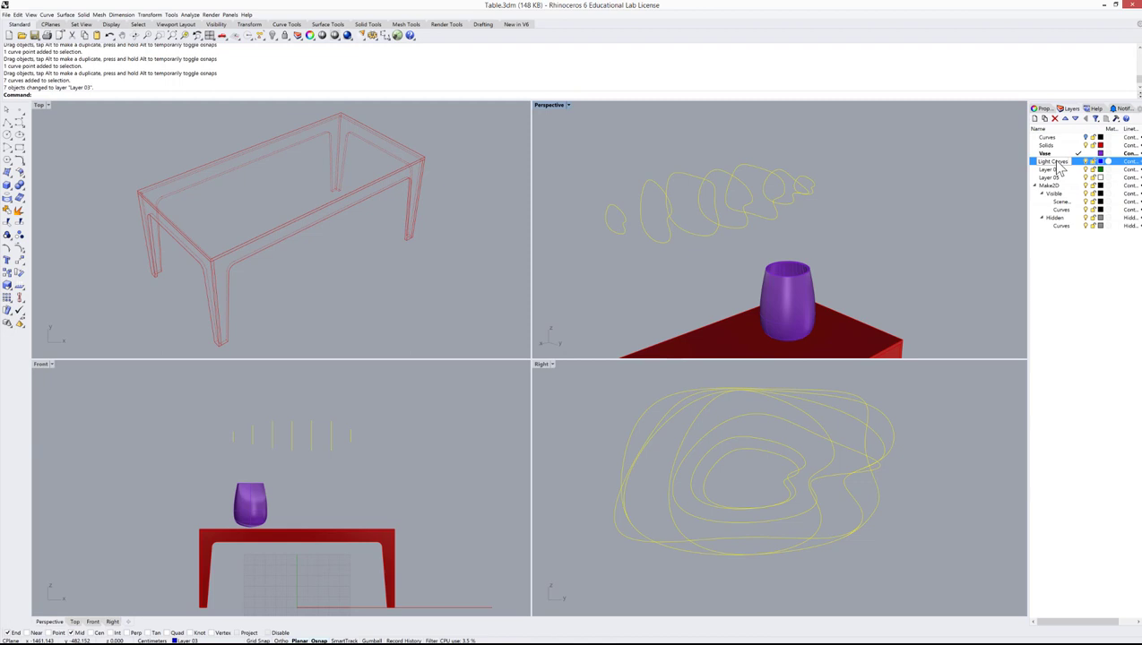
{"action": "key", "text": "Return"}
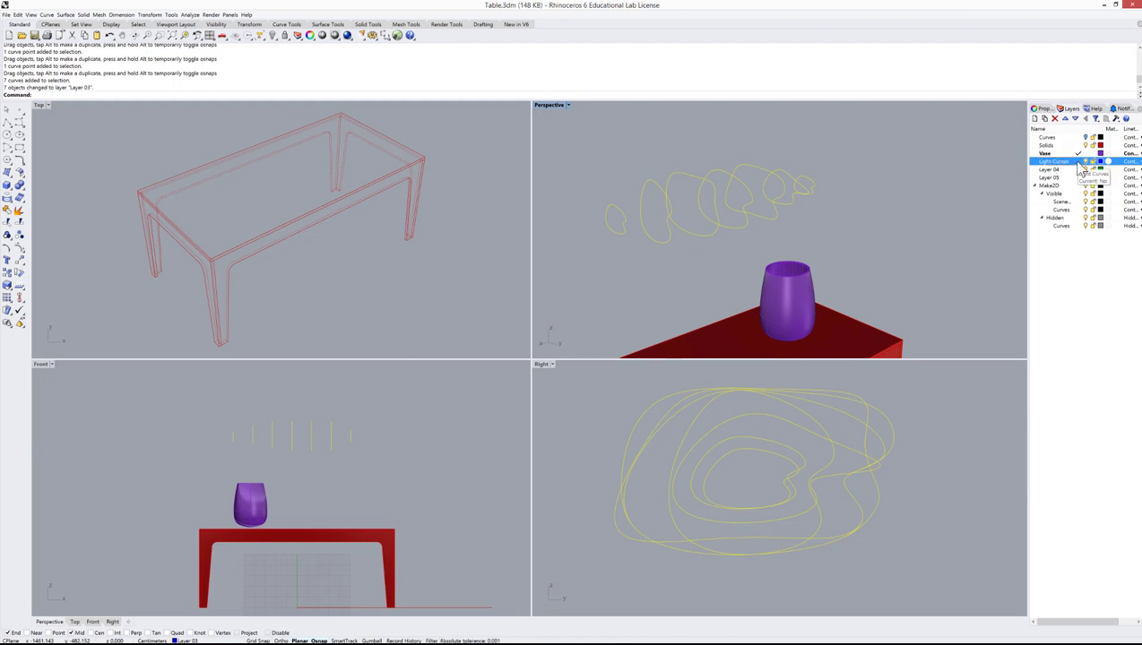
Step: Make Layer 04 the current layer, rename it Light object, and deselect the curves
{"action": "left_click", "coordinate": [1078, 170]}
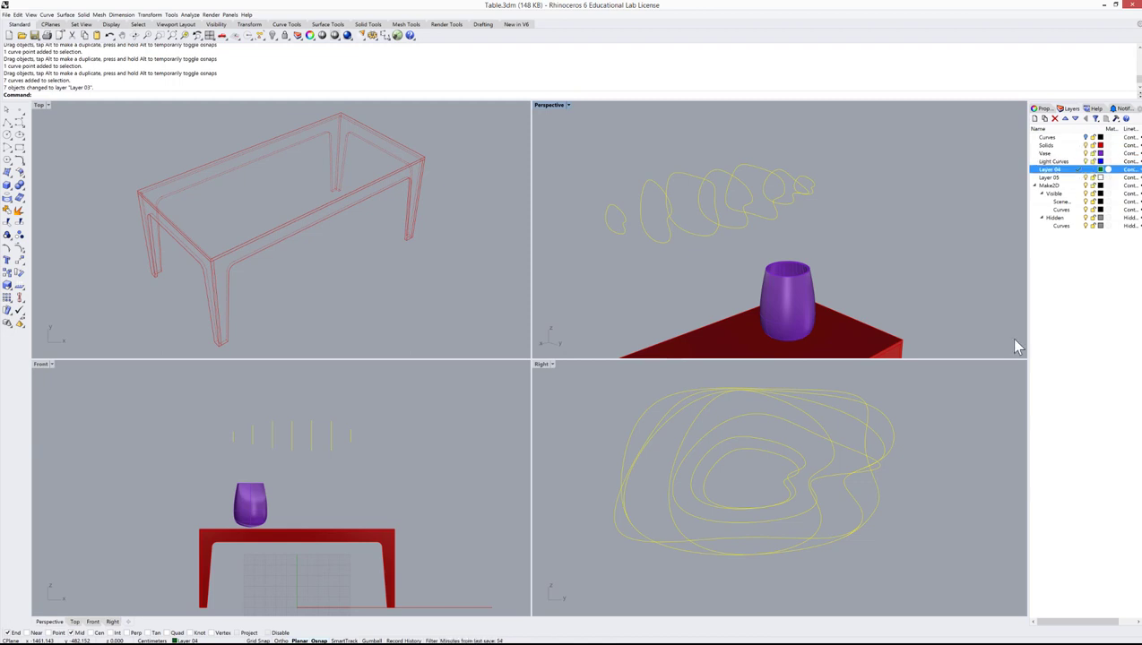
{"action": "left_click", "coordinate": [1056, 171]}
{"action": "type", "text": "Light object"}
{"action": "key", "text": "Return"}
{"action": "key", "text": "Escape"}
Step: Start a loft through the seven light curves, picking them in order from one end of the row to the other
{"action": "right_click_drag", "start_coordinate": [856, 213], "coordinate": [774, 193]}
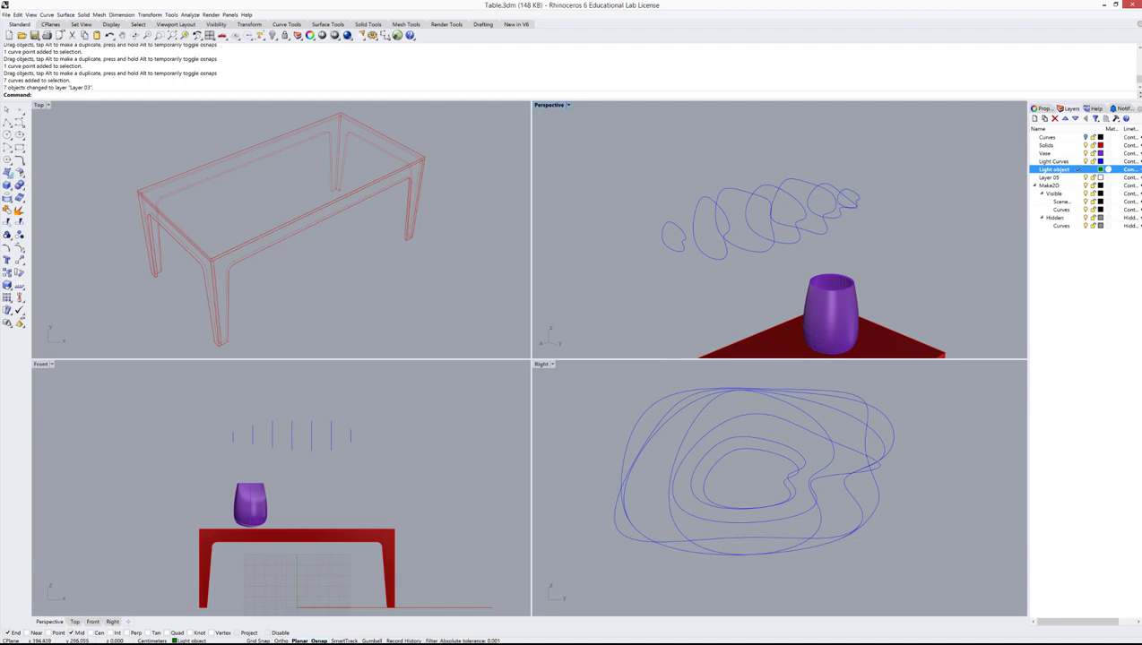
{"action": "left_click", "coordinate": [9, 173]}
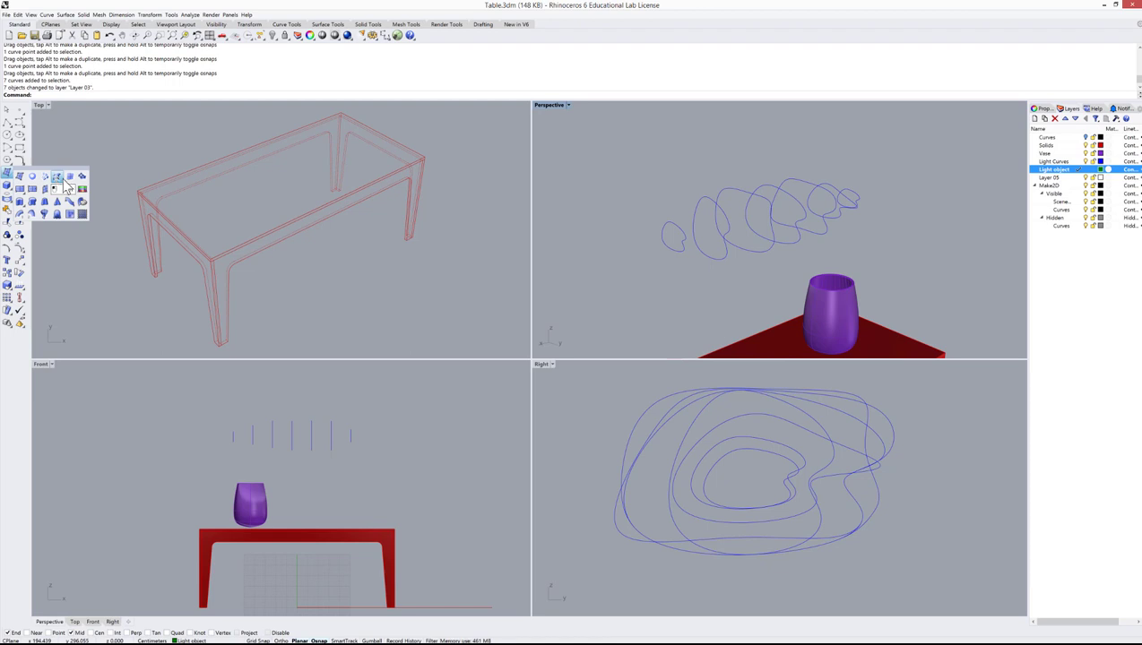
{"action": "left_click", "coordinate": [62, 182]}
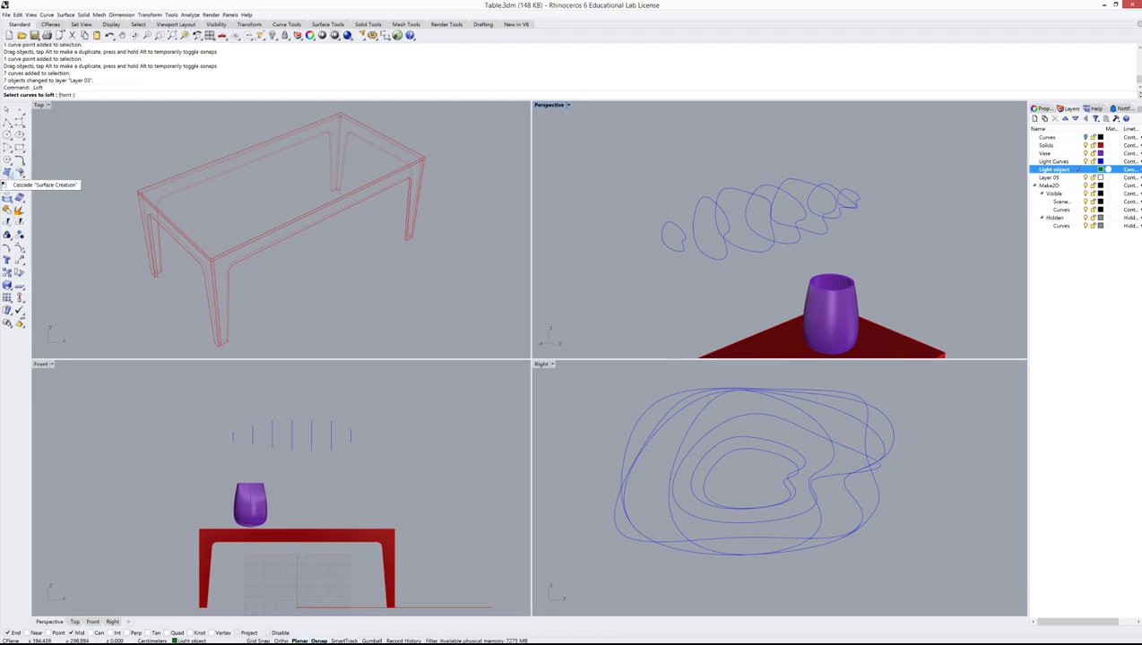
{"action": "left_click", "coordinate": [19, 174]}
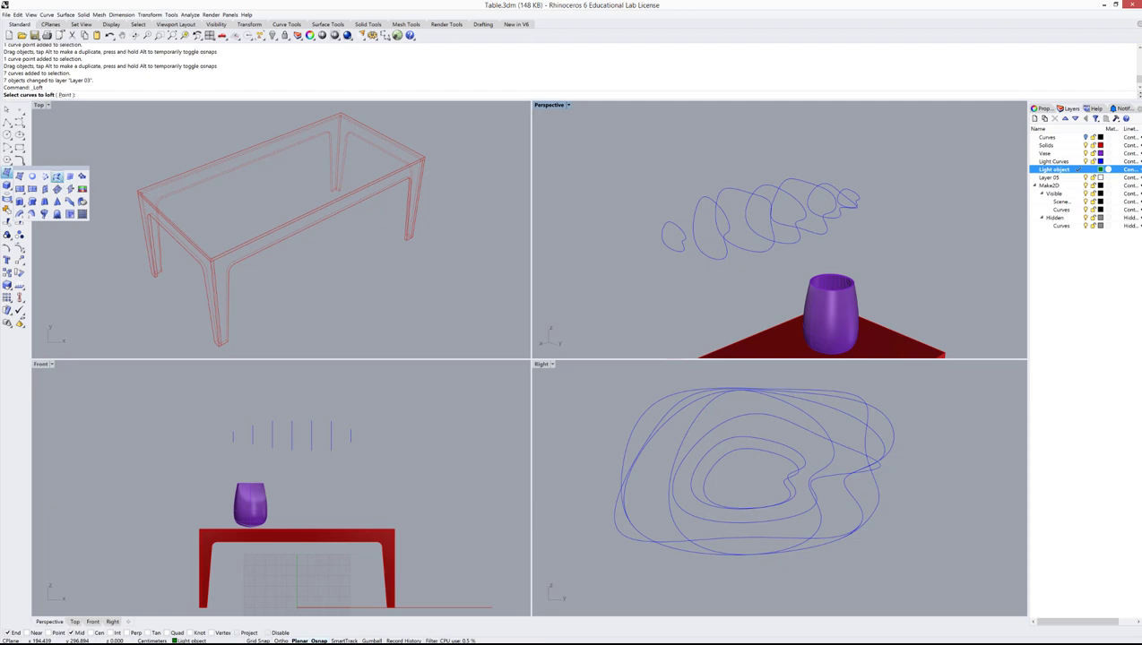
{"action": "left_click", "coordinate": [63, 184]}
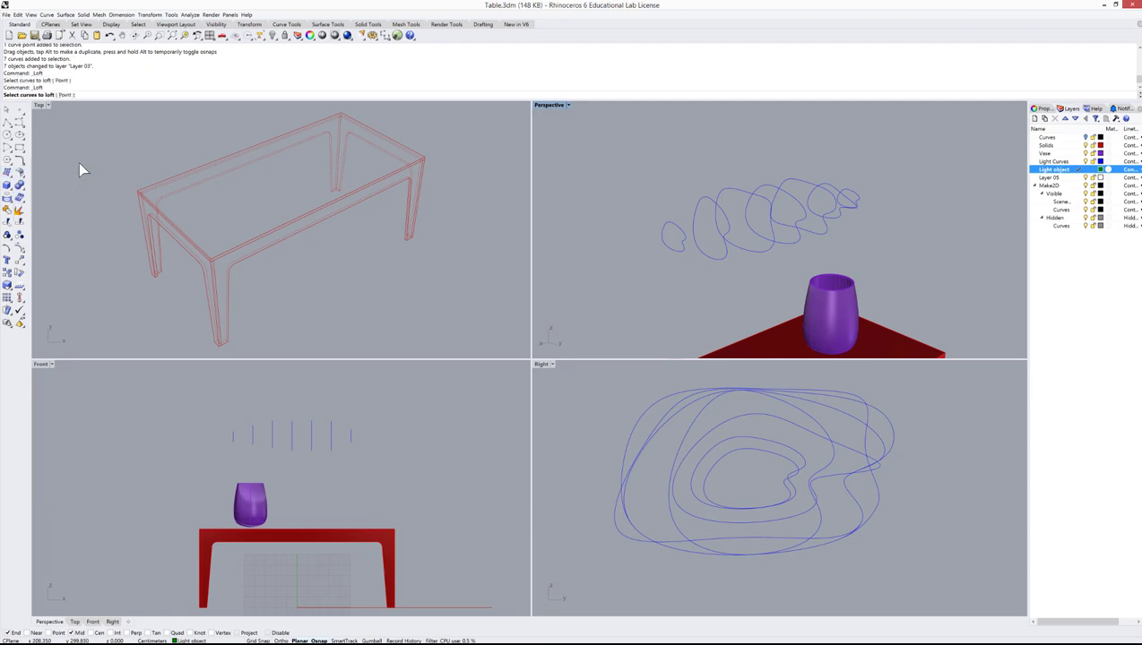
{"action": "left_click", "coordinate": [677, 233]}
{"action": "left_click", "coordinate": [698, 216]}
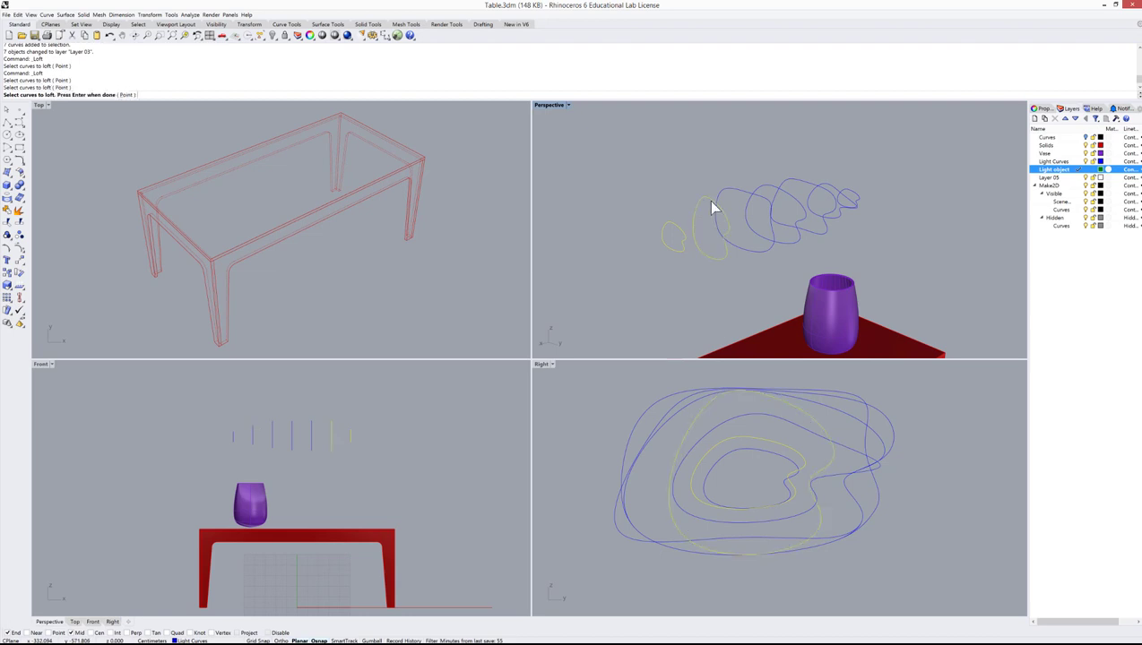
{"action": "left_click", "coordinate": [730, 197]}
{"action": "left_click", "coordinate": [758, 186]}
{"action": "left_click", "coordinate": [797, 187]}
{"action": "left_click", "coordinate": [825, 190]}
{"action": "left_click", "coordinate": [849, 197]}
{"action": "key", "text": "Return"}
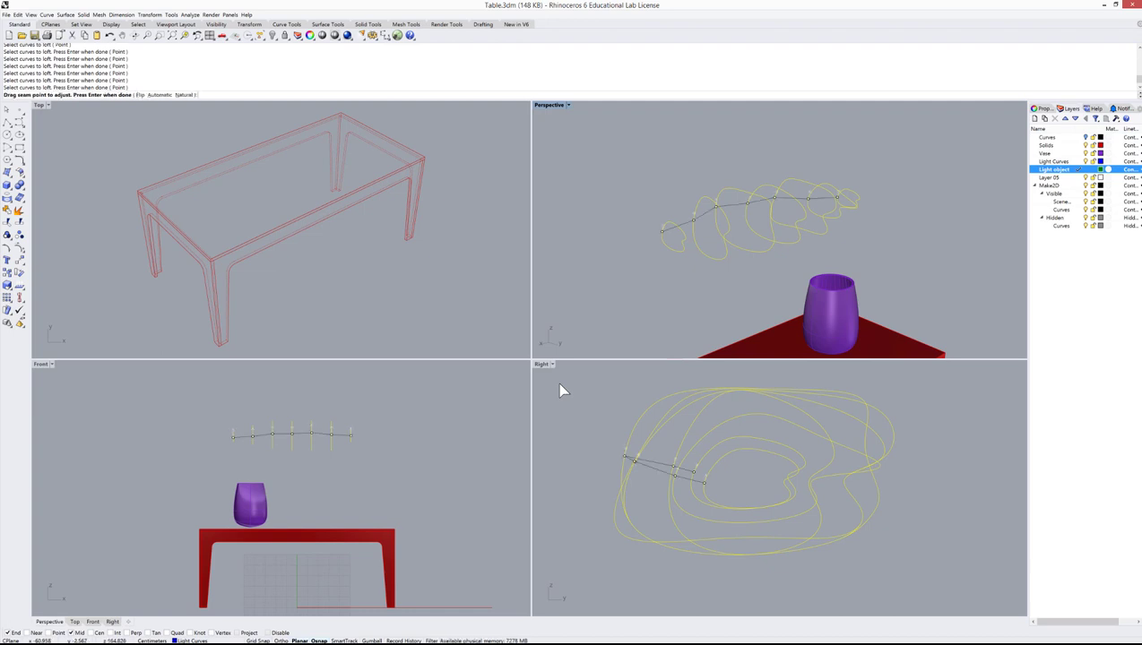
Step: Check the loft seam from another angle, adjust the seam point of a middle curve slightly and accept the alignment
{"action": "right_click_drag", "start_coordinate": [728, 231], "coordinate": [819, 235]}
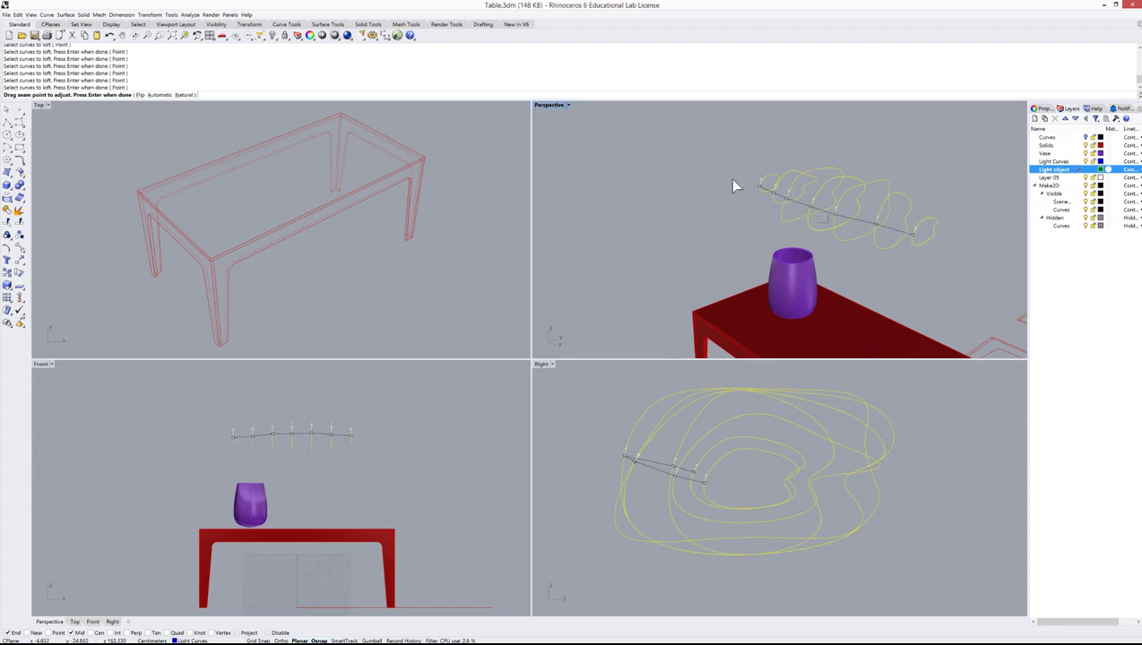
{"action": "scroll", "coordinate": [743, 194], "scroll_direction": "up", "scroll_amount": 3}
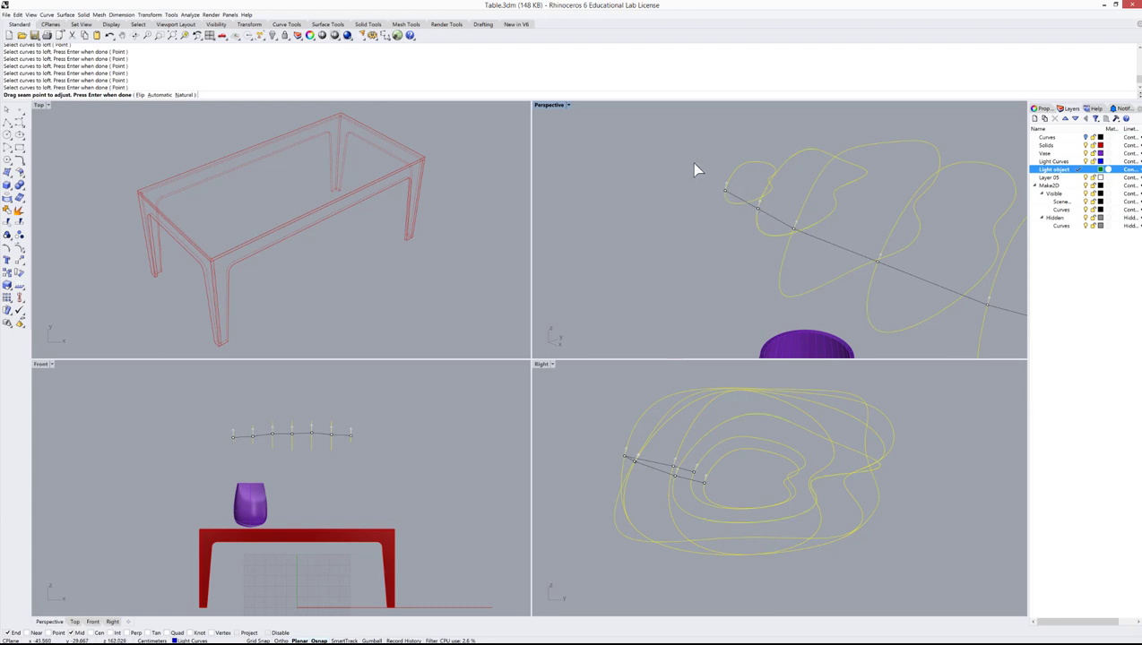
{"action": "scroll", "coordinate": [692, 165], "scroll_direction": "down", "scroll_amount": 3}
{"action": "scroll", "coordinate": [851, 190], "scroll_direction": "up", "scroll_amount": 1}
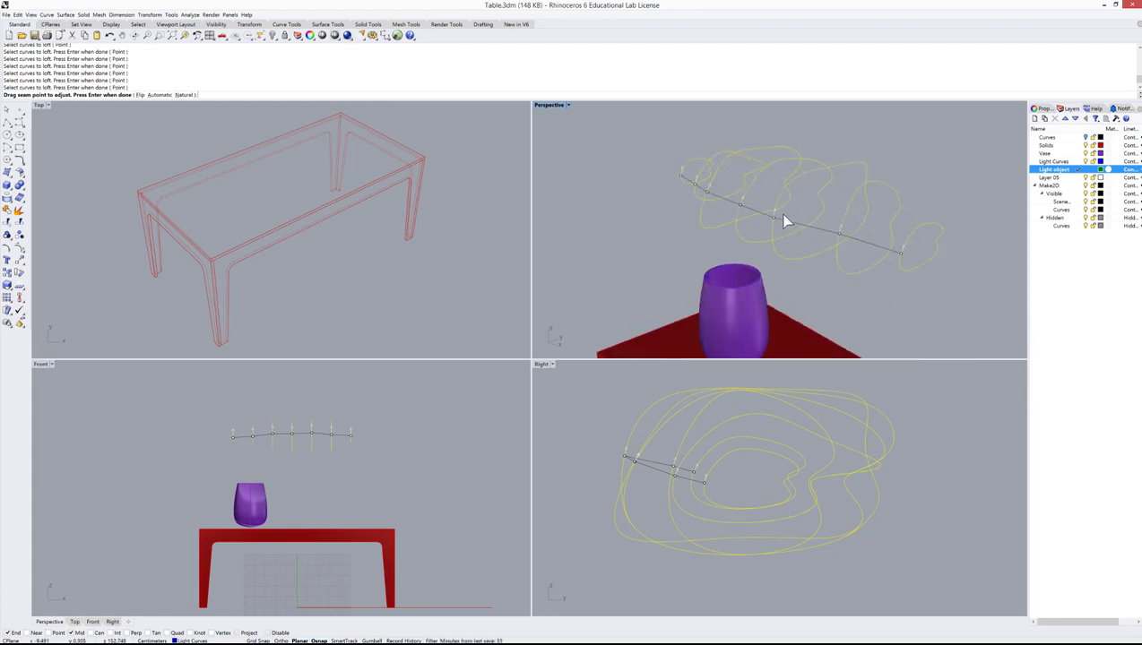
{"action": "mouse_move", "coordinate": [776, 217]}
{"action": "left_mouse_down"}
{"action": "mouse_move", "coordinate": [778, 198]}
{"action": "mouse_move", "coordinate": [800, 186]}
{"action": "mouse_move", "coordinate": [876, 171]}
{"action": "mouse_move", "coordinate": [815, 178]}
{"action": "mouse_move", "coordinate": [770, 215]}
{"action": "left_mouse_up"}
{"action": "key", "text": "Return"}
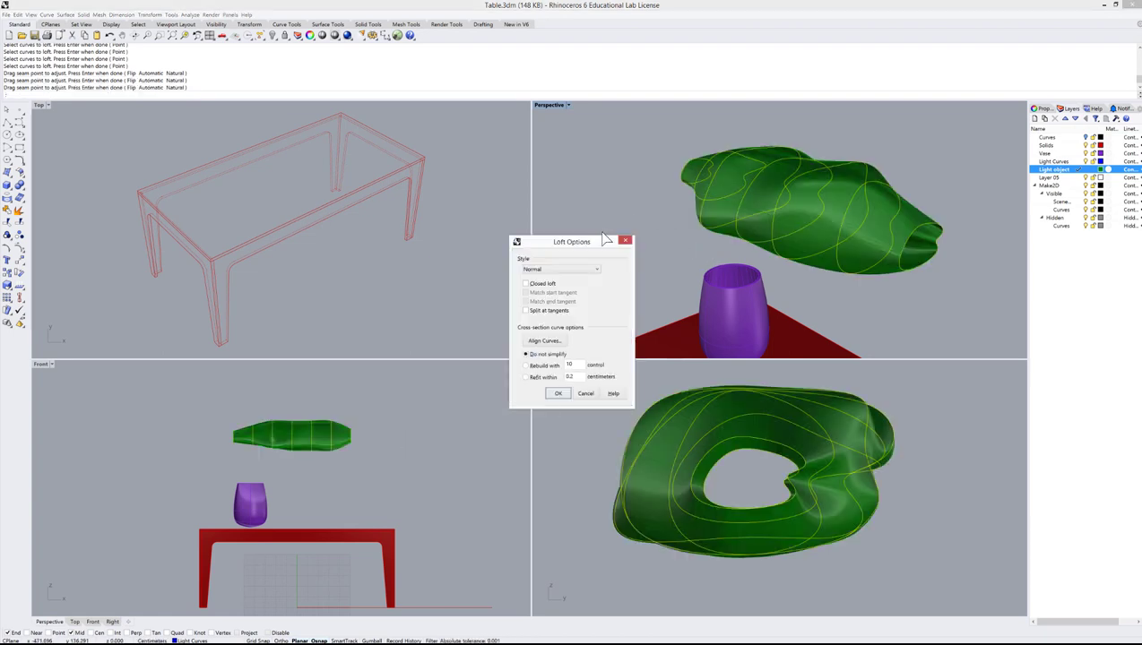
Step: Move the loft options clear of the model and preview the loft with the Perspective viewport in Rendered display
{"action": "left_click_drag", "start_coordinate": [568, 242], "coordinate": [534, 191]}
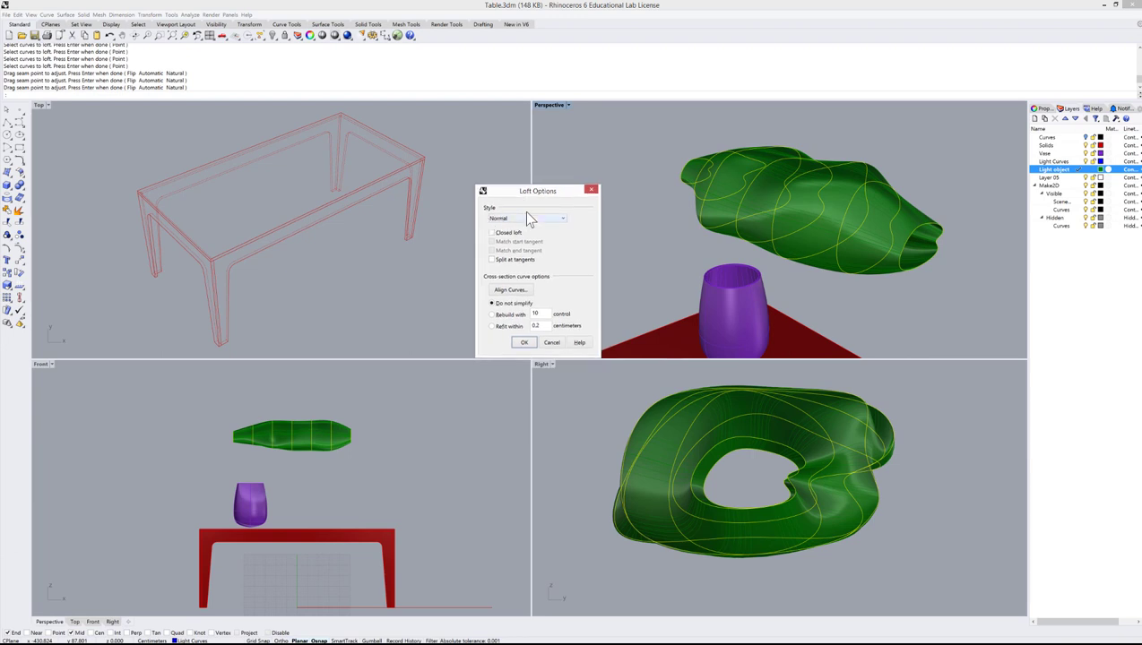
{"action": "right_click_drag", "start_coordinate": [856, 188], "coordinate": [772, 191]}
{"action": "left_click", "coordinate": [548, 105]}
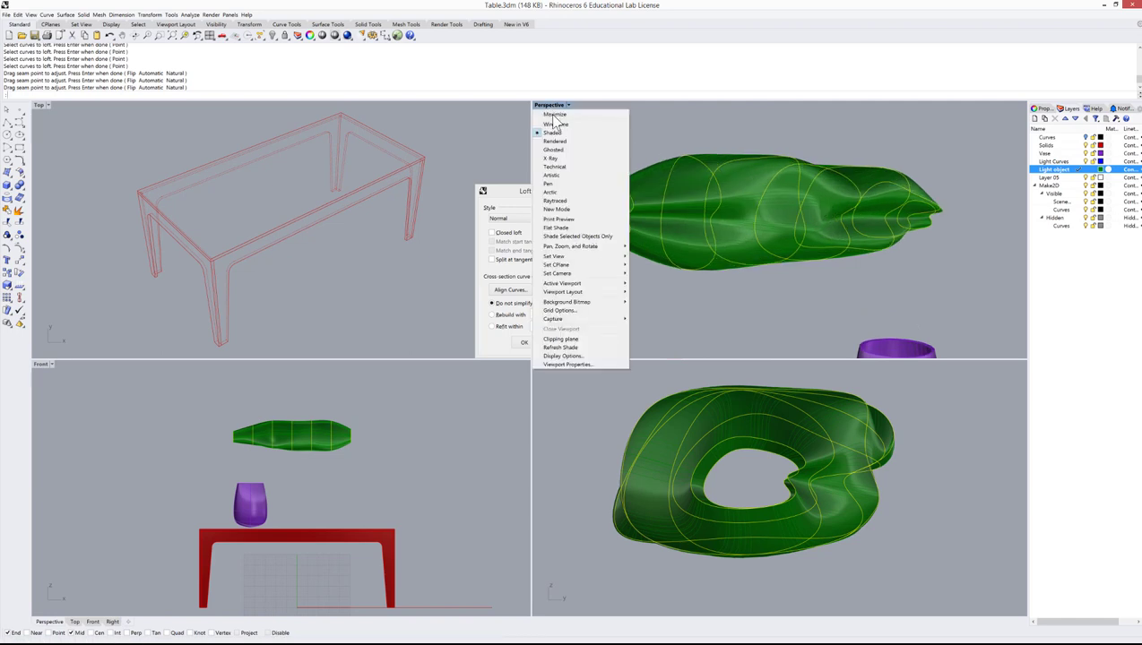
{"action": "left_click", "coordinate": [562, 142]}
{"action": "mouse_move", "coordinate": [764, 191]}
{"action": "right_mouse_down"}
{"action": "mouse_move", "coordinate": [784, 204]}
{"action": "mouse_move", "coordinate": [757, 202]}
{"action": "right_mouse_up"}
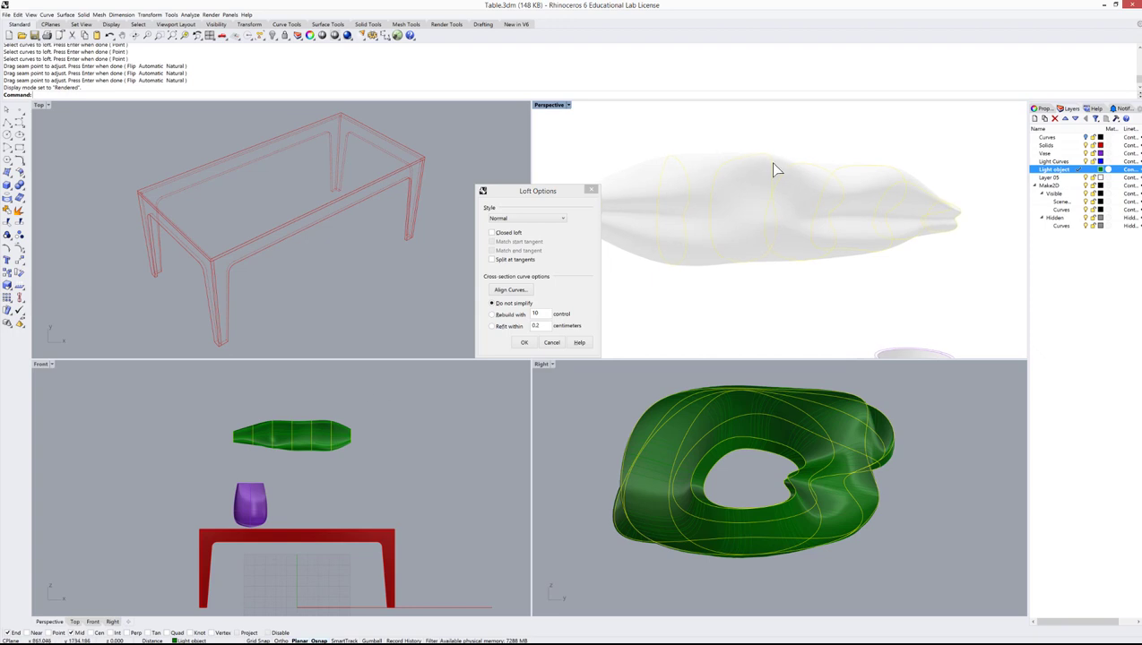
Step: Try the Loose loft style, return the style to Normal and examine the preview up close
{"action": "left_click", "coordinate": [515, 221]}
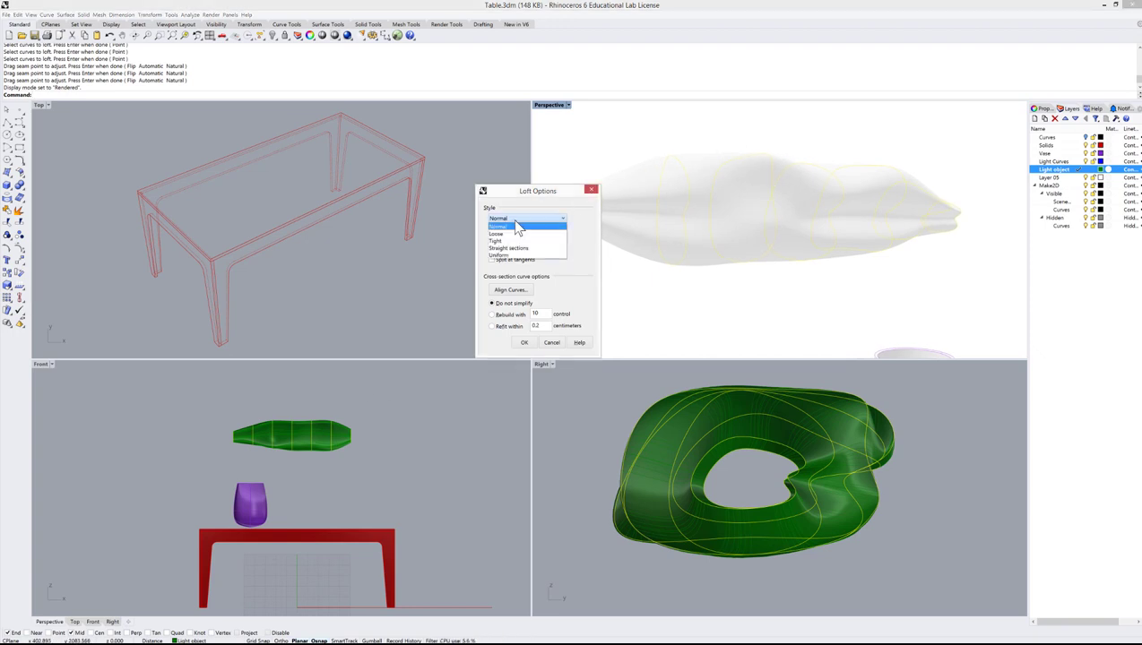
{"action": "left_click", "coordinate": [501, 233]}
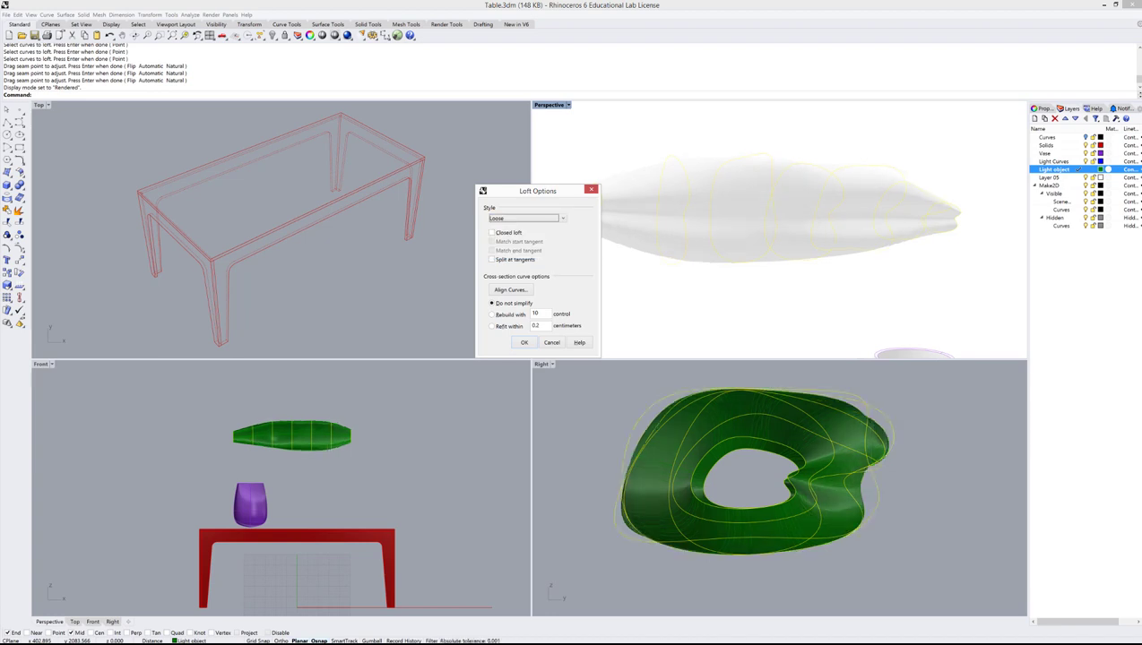
{"action": "key", "text": "Up"}
{"action": "left_click", "coordinate": [763, 134]}
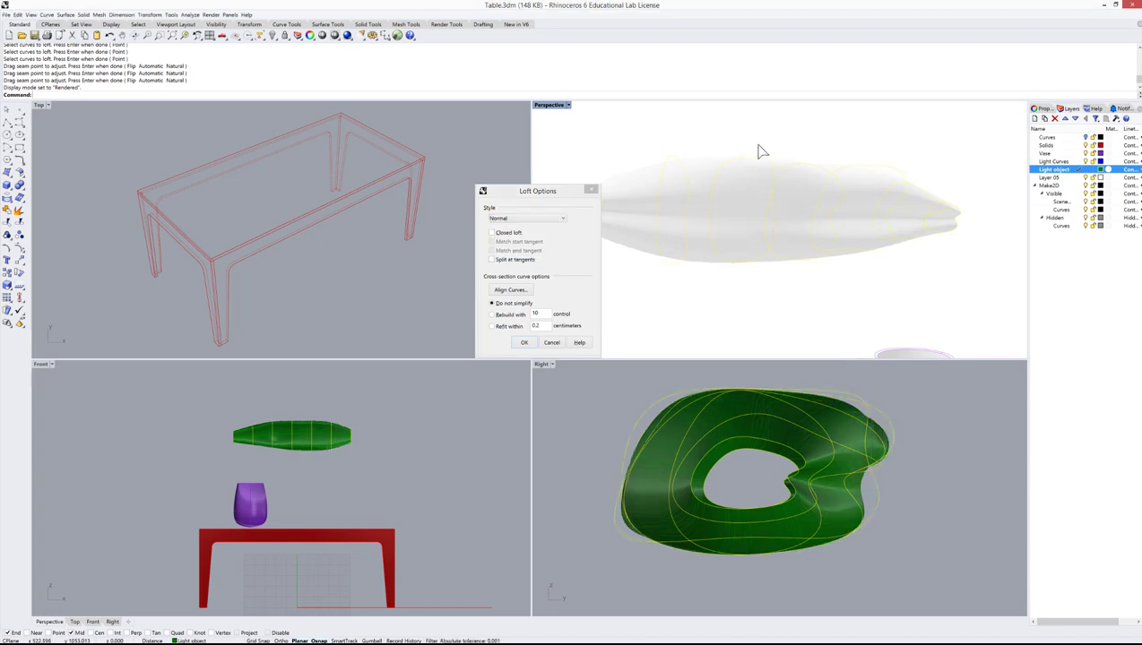
{"action": "scroll", "coordinate": [762, 153], "scroll_direction": "up", "scroll_amount": 5}
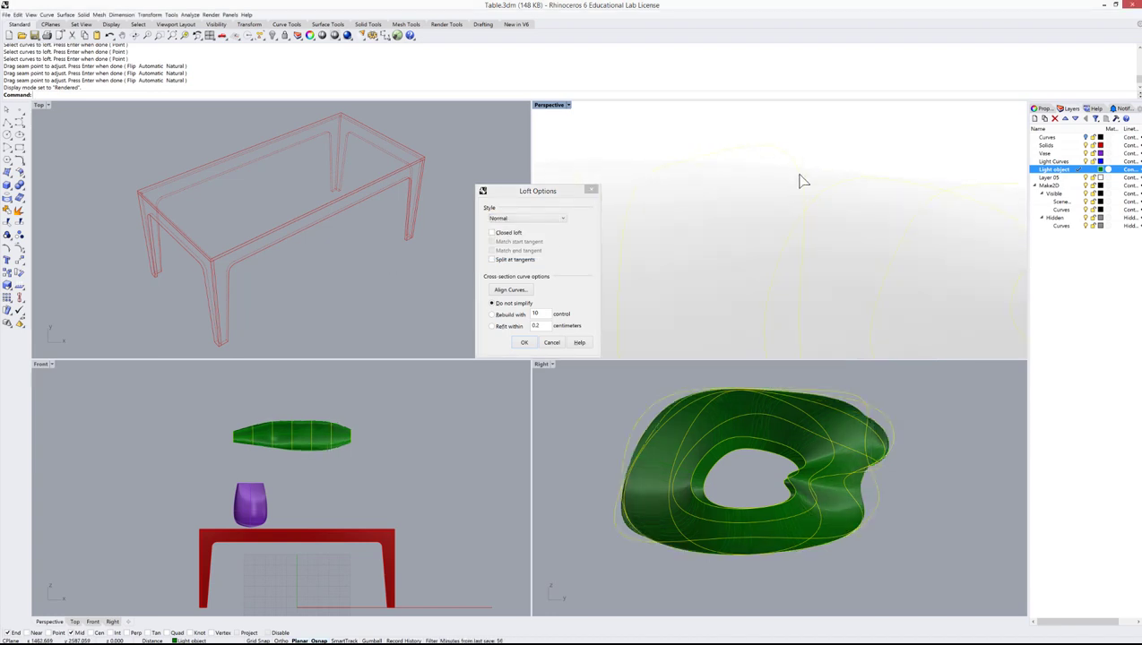
Step: Return the Perspective viewport to Shaded display and reapply the Normal loft style
{"action": "left_click", "coordinate": [566, 106]}
{"action": "left_click", "coordinate": [569, 135]}
{"action": "left_click", "coordinate": [542, 218]}
{"action": "left_click", "coordinate": [527, 231]}
{"action": "left_click", "coordinate": [542, 219]}
{"action": "left_click", "coordinate": [522, 225]}
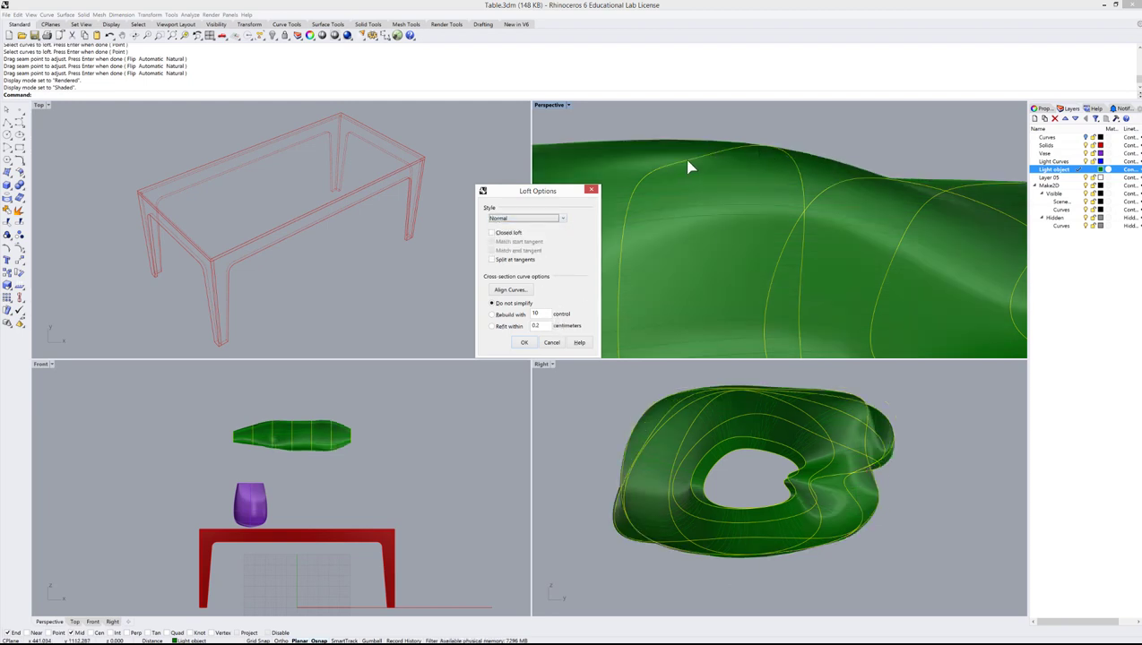
Step: Try the Straight sections loft style and examine the faceted preview between the curves
{"action": "left_click", "coordinate": [543, 219]}
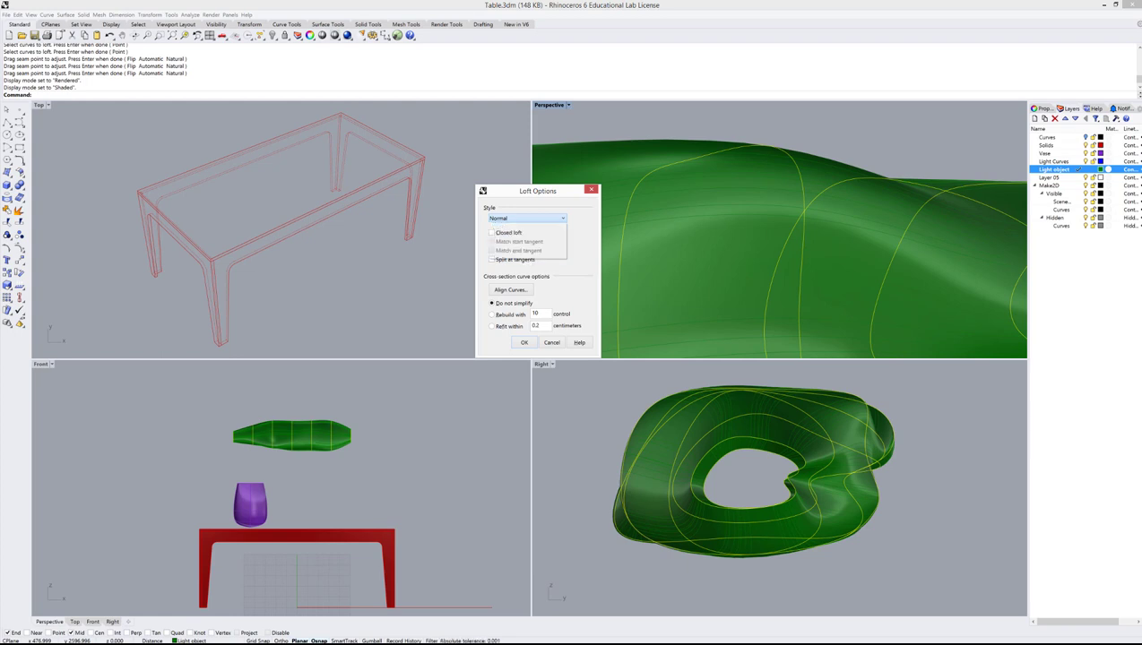
{"action": "left_click", "coordinate": [509, 248]}
{"action": "scroll", "coordinate": [717, 209], "scroll_direction": "down", "scroll_amount": 5}
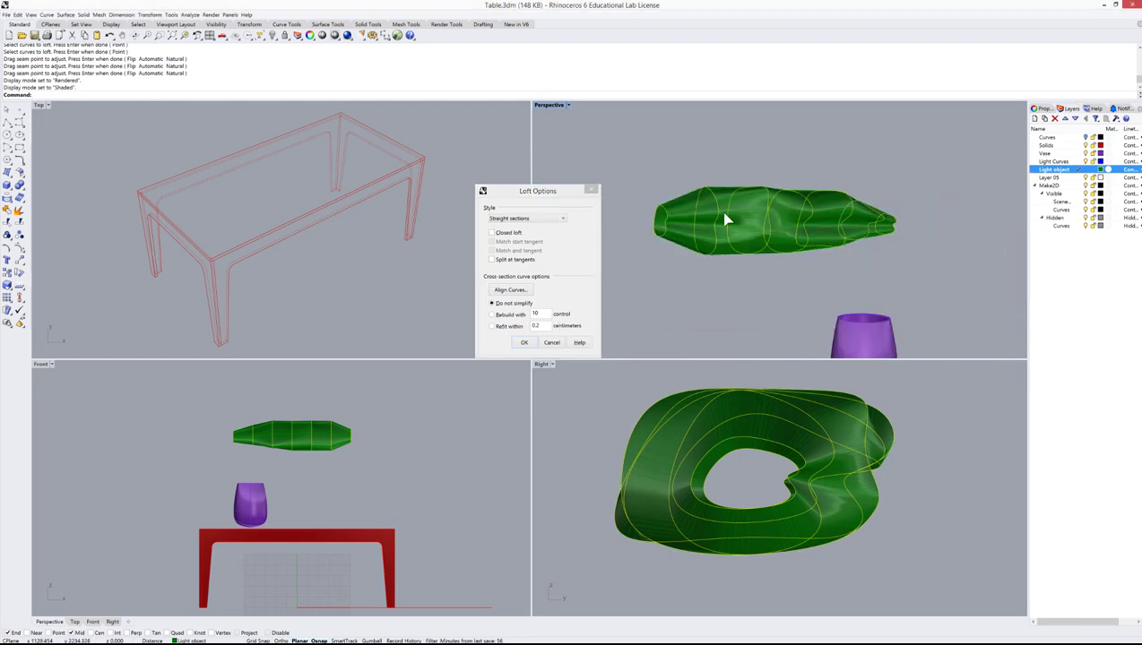
{"action": "scroll", "coordinate": [748, 209], "scroll_direction": "up", "scroll_amount": 5}
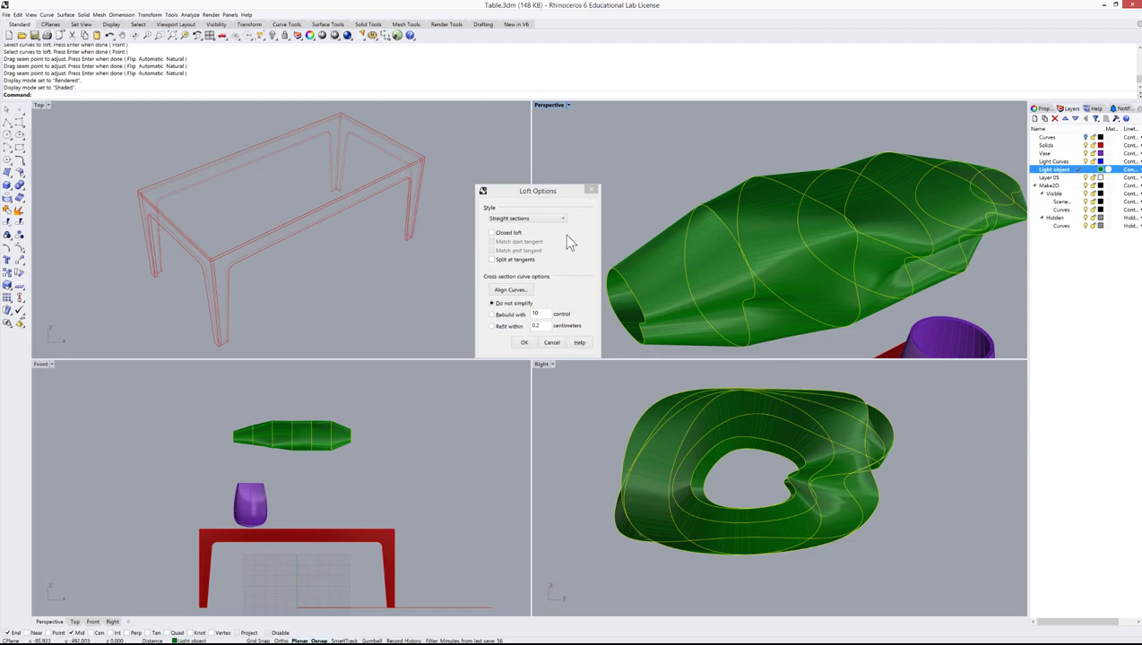
Step: Try the Uniform loft style and set the style back to Normal
{"action": "left_click", "coordinate": [524, 219]}
{"action": "left_click", "coordinate": [511, 262]}
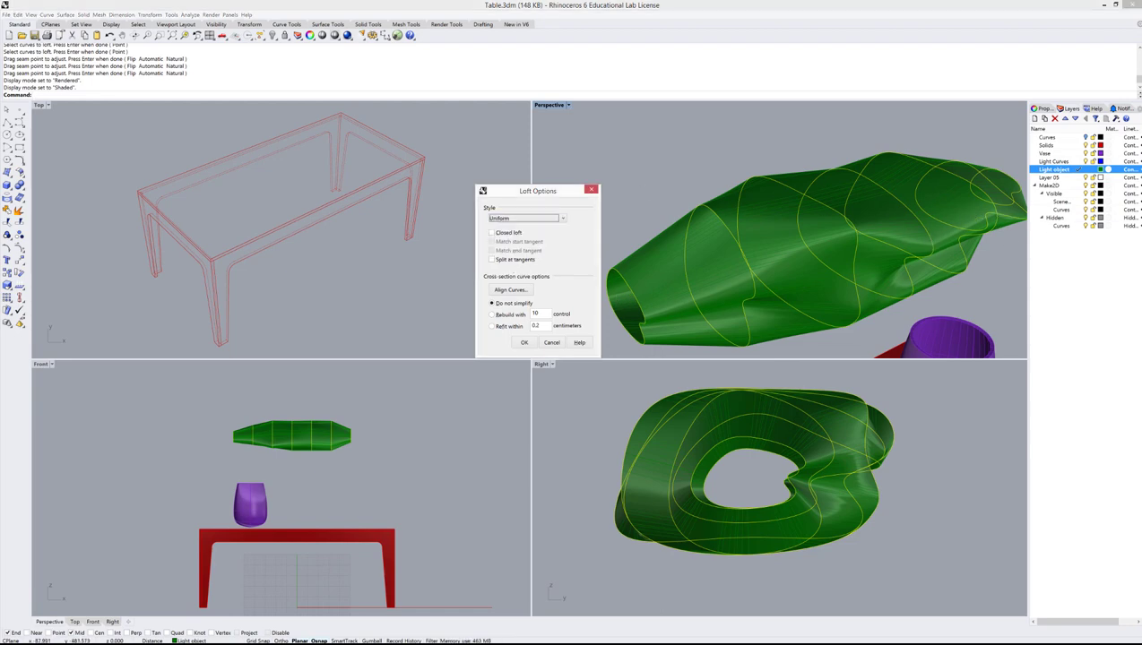
{"action": "left_click", "coordinate": [523, 220]}
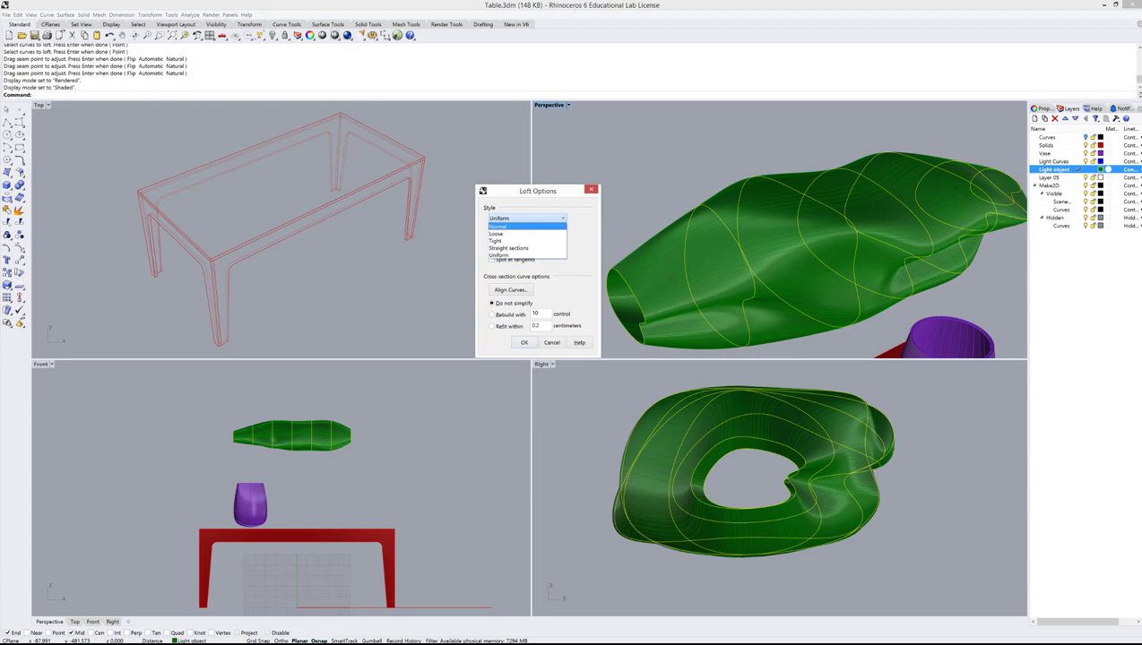
{"action": "left_click", "coordinate": [514, 227]}
Step: Try the Closed loft option, inspect the ends of the preview and turn the option off again
{"action": "left_click", "coordinate": [518, 233]}
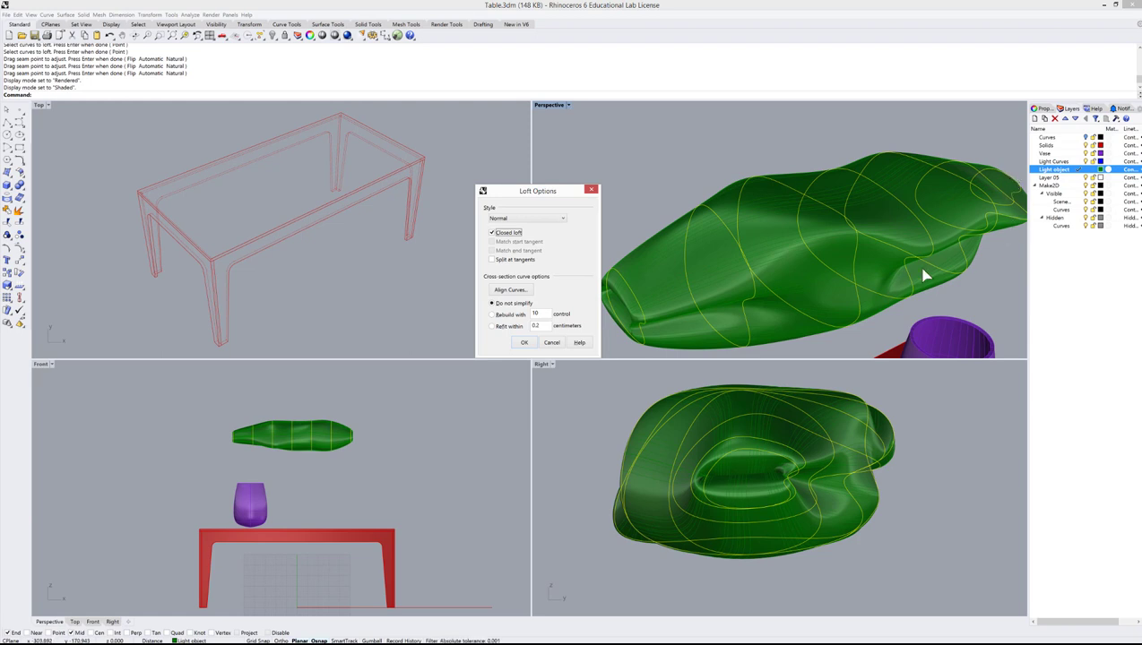
{"action": "right_click_drag", "start_coordinate": [632, 312], "coordinate": [803, 253]}
{"action": "scroll", "coordinate": [818, 224], "scroll_direction": "up", "scroll_amount": 4}
{"action": "scroll", "coordinate": [821, 247], "scroll_direction": "down", "scroll_amount": 4}
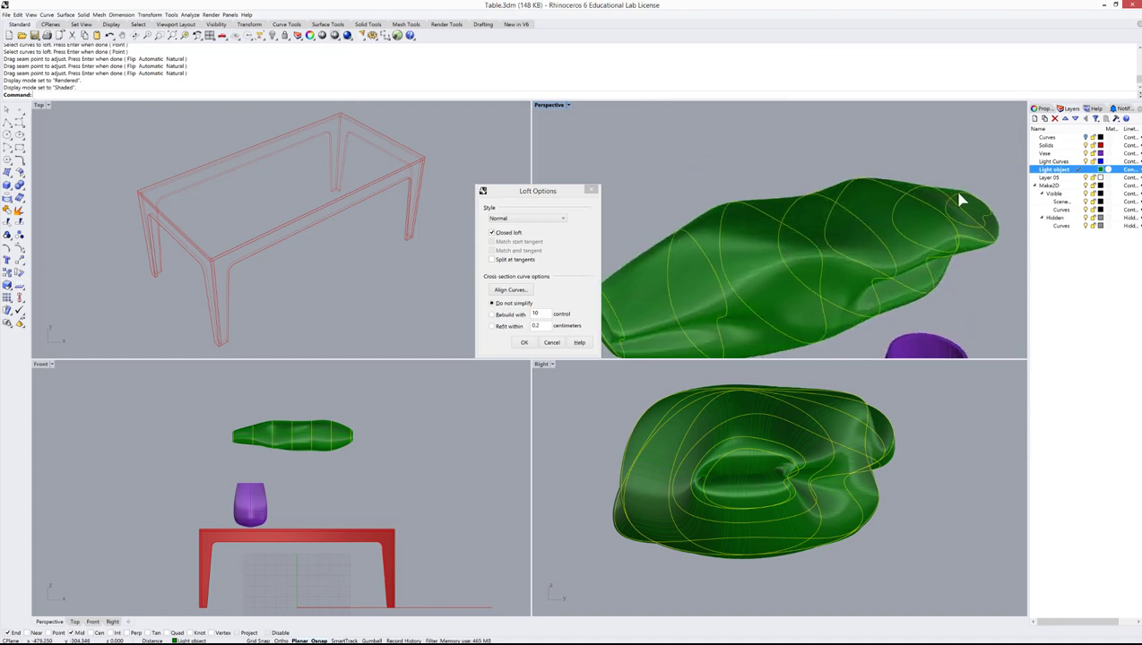
{"action": "scroll", "coordinate": [950, 206], "scroll_direction": "down", "scroll_amount": 2}
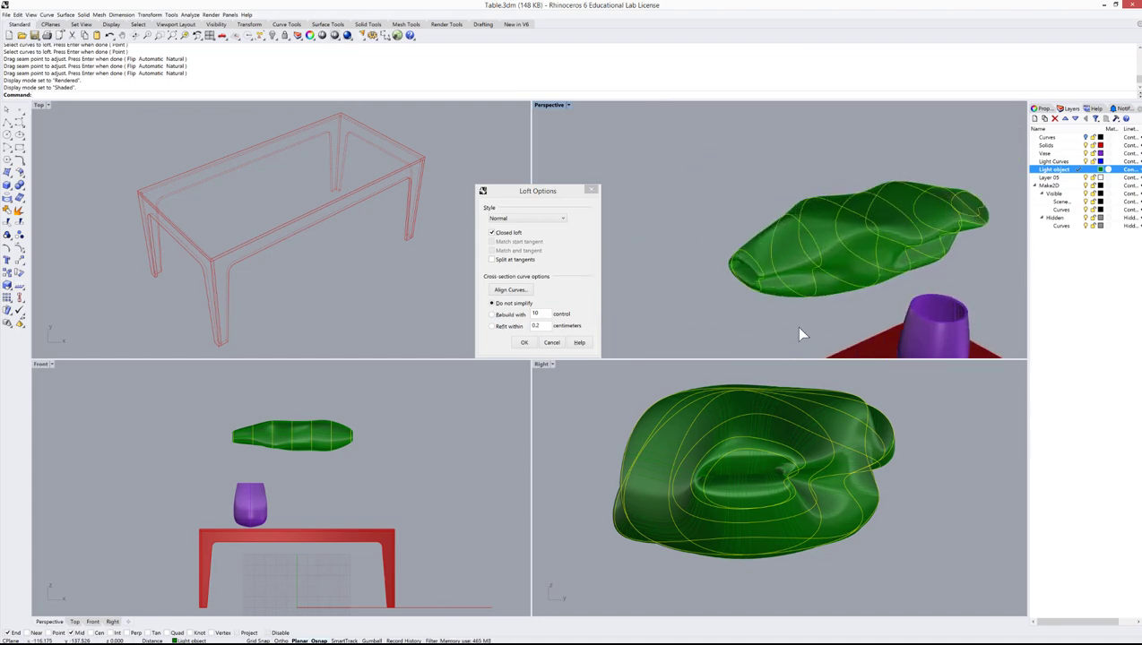
{"action": "left_click", "coordinate": [507, 233]}
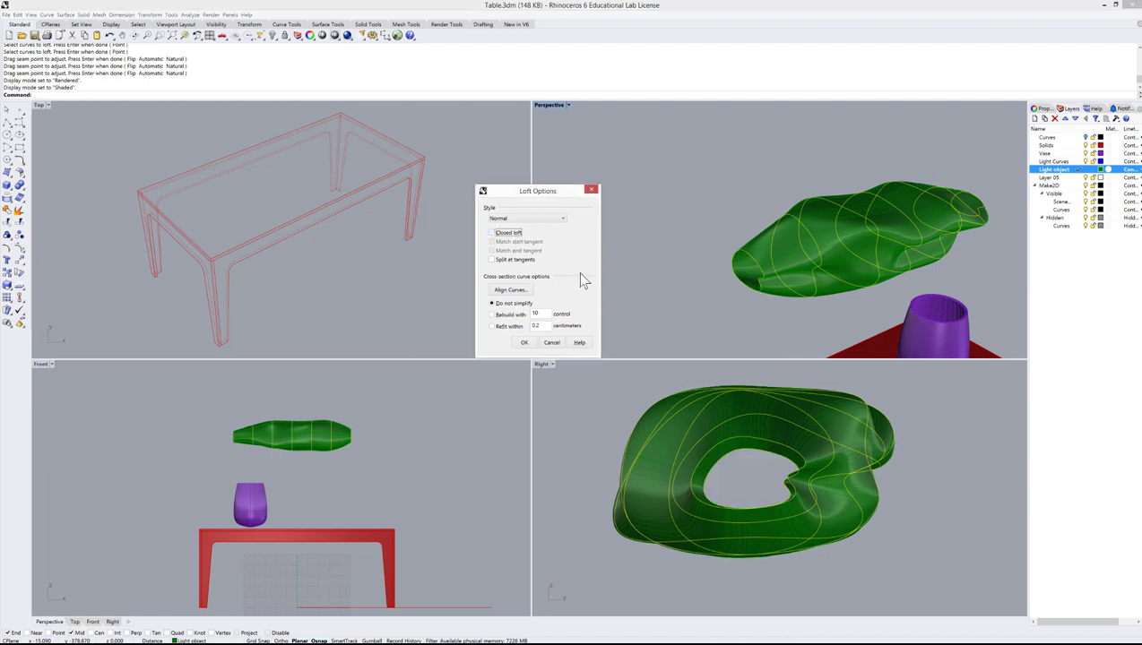
Step: Create the open loft with the Normal style, inspect the surface and turn off the Light Curves layer
{"action": "left_click", "coordinate": [525, 345]}
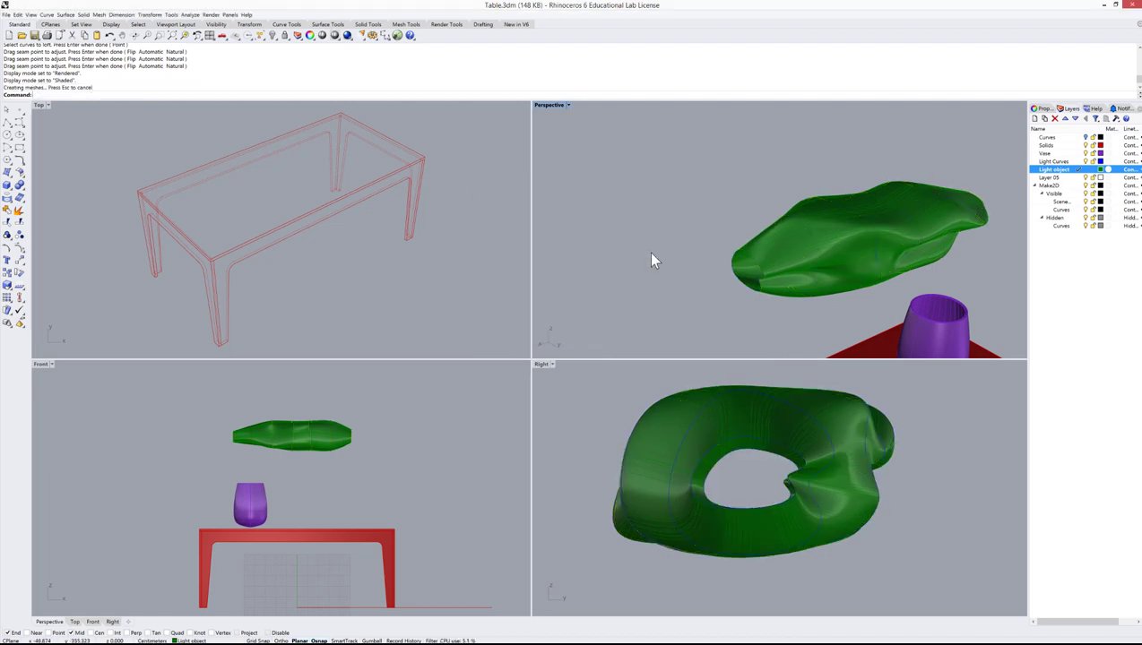
{"action": "scroll", "coordinate": [887, 240], "scroll_direction": "up", "scroll_amount": 3}
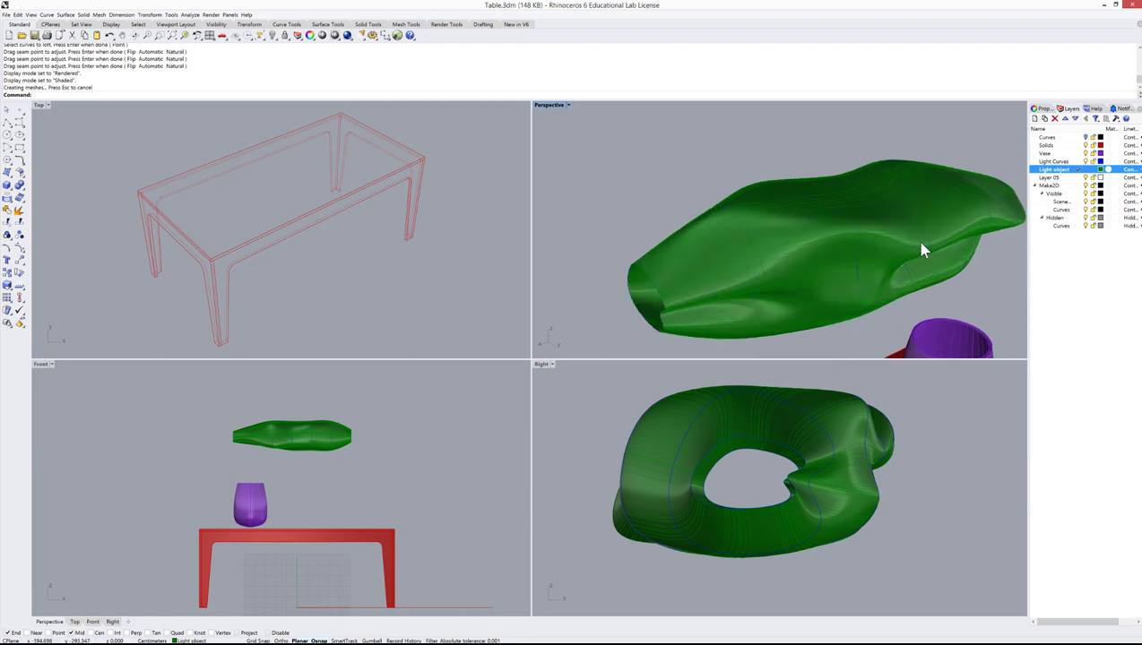
{"action": "scroll", "coordinate": [858, 217], "scroll_direction": "down", "scroll_amount": 3}
{"action": "scroll", "coordinate": [861, 224], "scroll_direction": "up", "scroll_amount": 1}
{"action": "scroll", "coordinate": [901, 211], "scroll_direction": "down", "scroll_amount": 2}
{"action": "right_click_drag", "start_coordinate": [905, 210], "coordinate": [873, 220]}
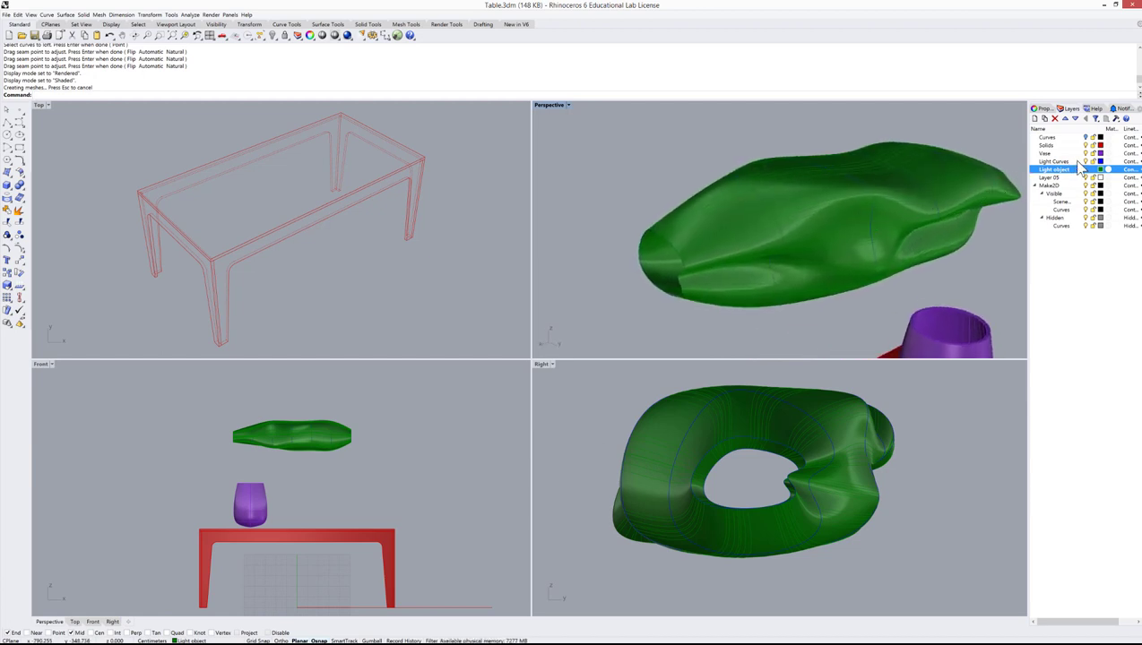
{"action": "left_click", "coordinate": [1086, 162]}
Step: Offset the lofted light surface outward by a distance of 3 cm as a non-solid, and inspect the double shell at its open end
{"action": "right_click_drag", "start_coordinate": [946, 205], "coordinate": [739, 260]}
{"action": "left_click", "coordinate": [789, 224]}
{"action": "scroll", "coordinate": [856, 191], "scroll_direction": "down", "scroll_amount": 3}
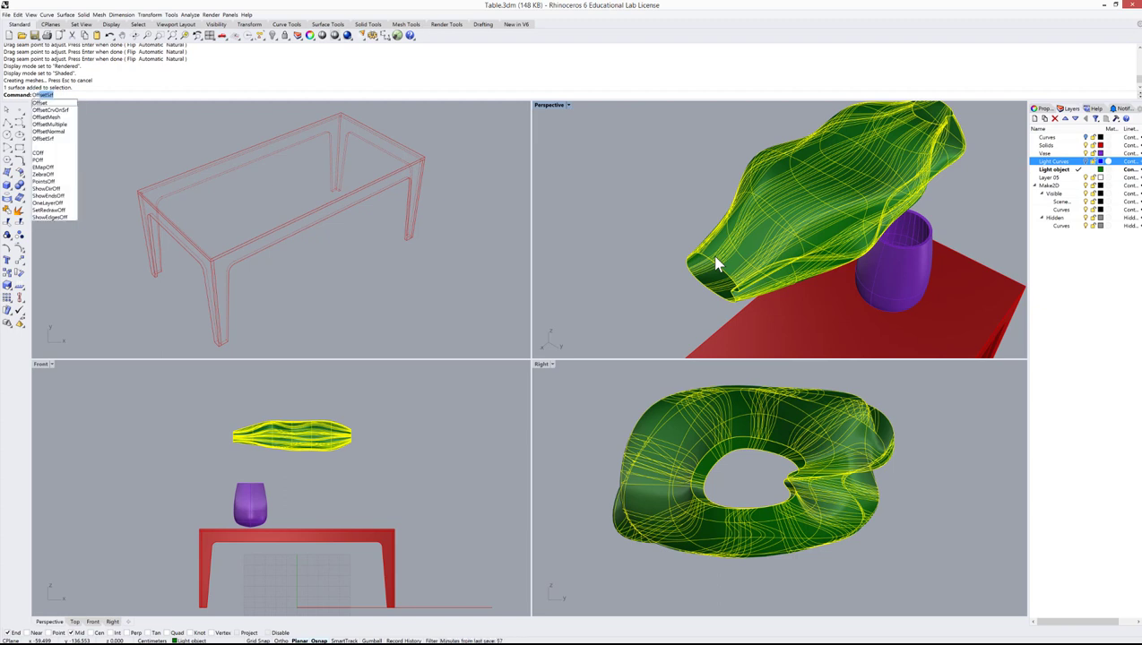
{"action": "key", "text": "Return"}
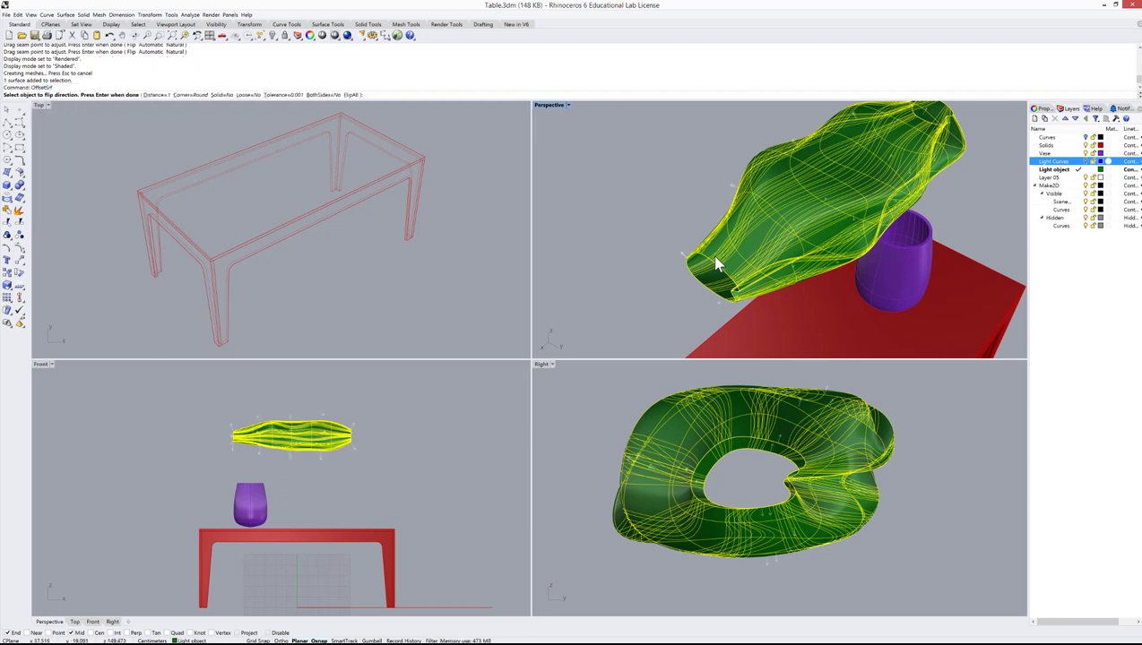
{"action": "scroll", "coordinate": [706, 278], "scroll_direction": "up", "scroll_amount": 5}
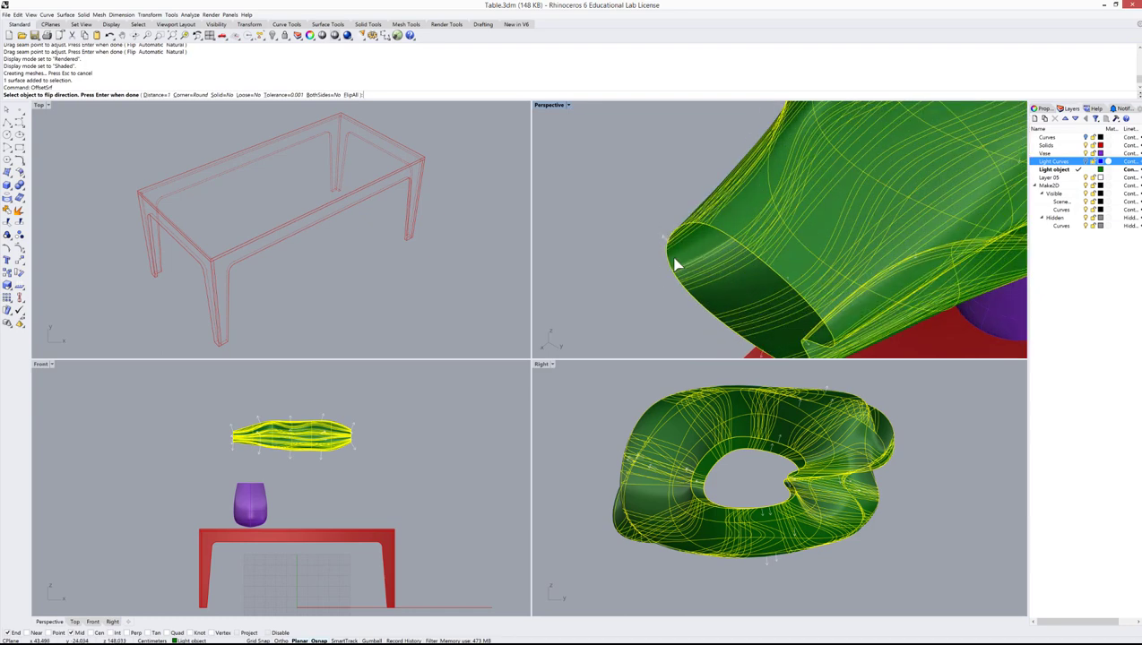
{"action": "left_click", "coordinate": [154, 95]}
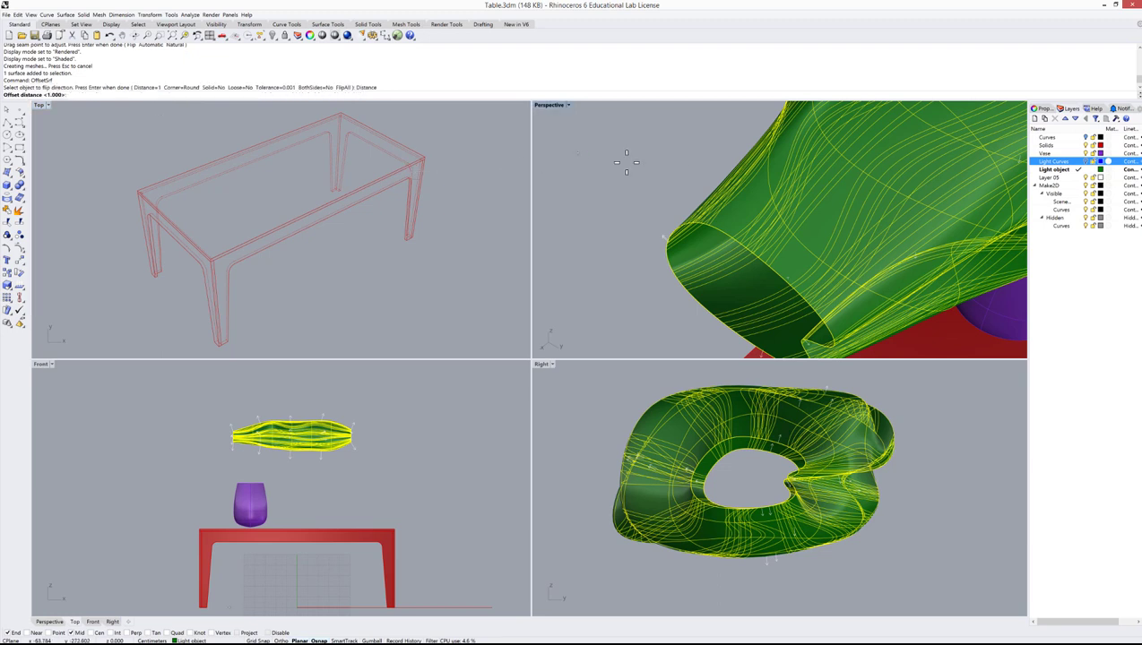
{"action": "type", "text": "3"}
{"action": "key", "text": "Return"}
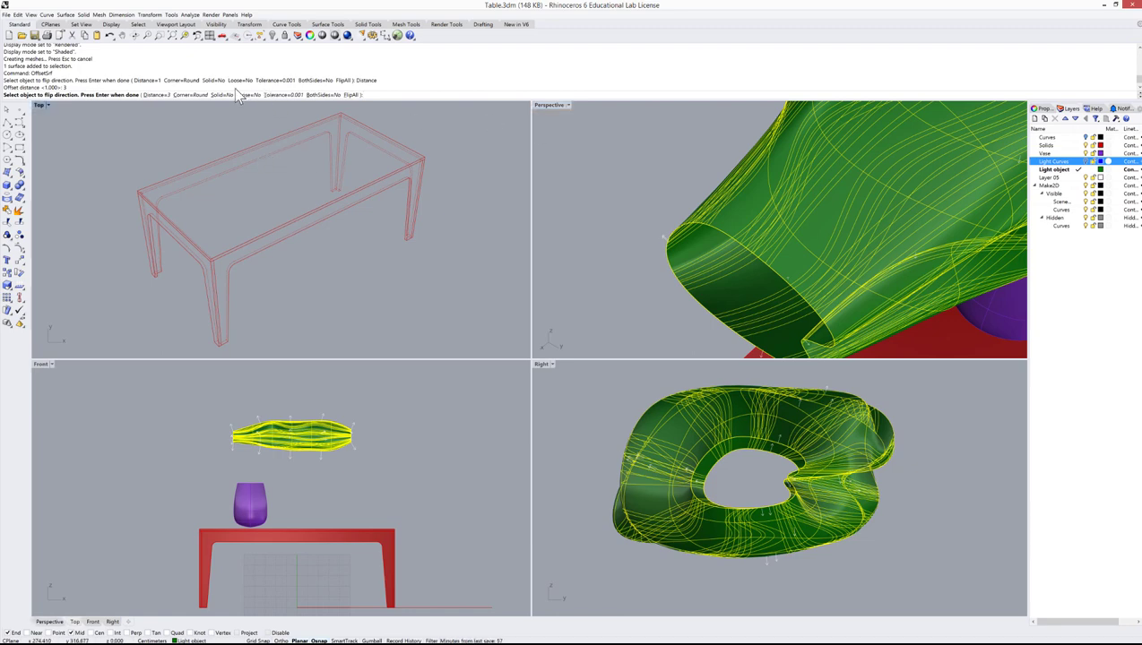
{"action": "key", "text": "Return"}
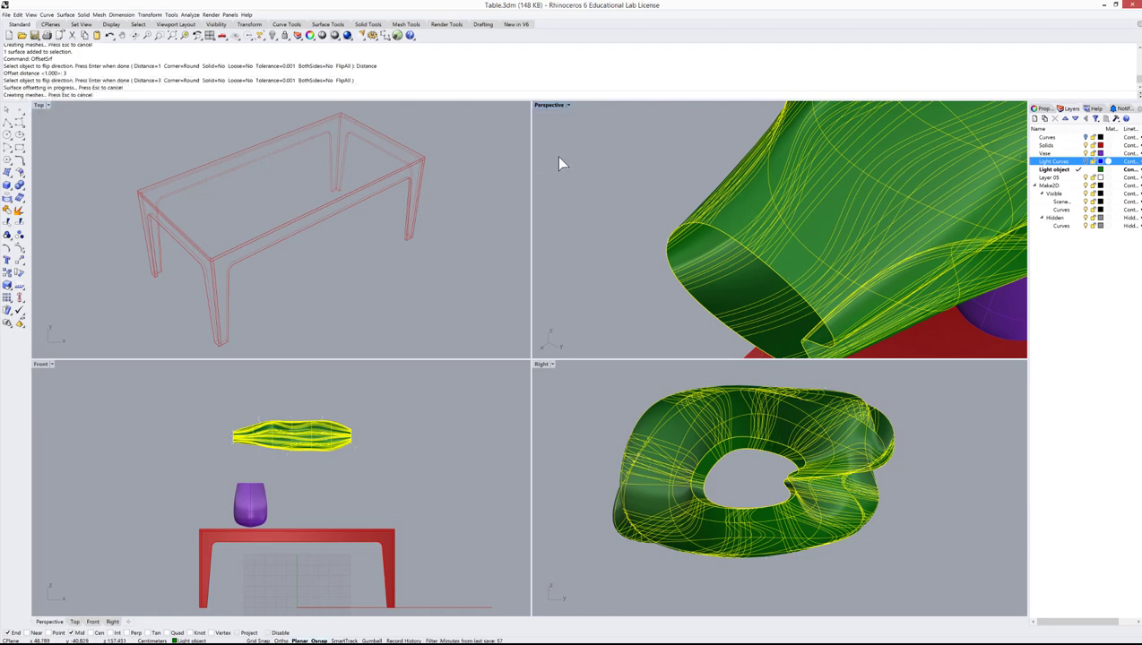
{"action": "right_click_drag", "start_coordinate": [558, 163], "coordinate": [694, 180]}
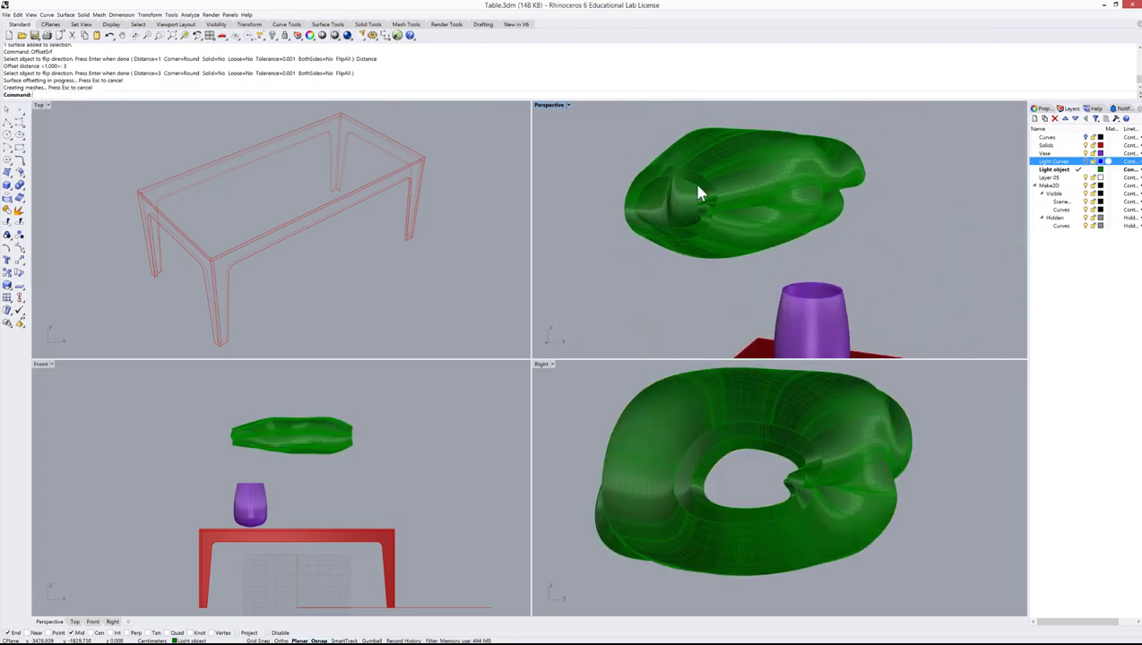
{"action": "scroll", "coordinate": [692, 177], "scroll_direction": "up", "scroll_amount": 2}
{"action": "left_click", "coordinate": [695, 190]}
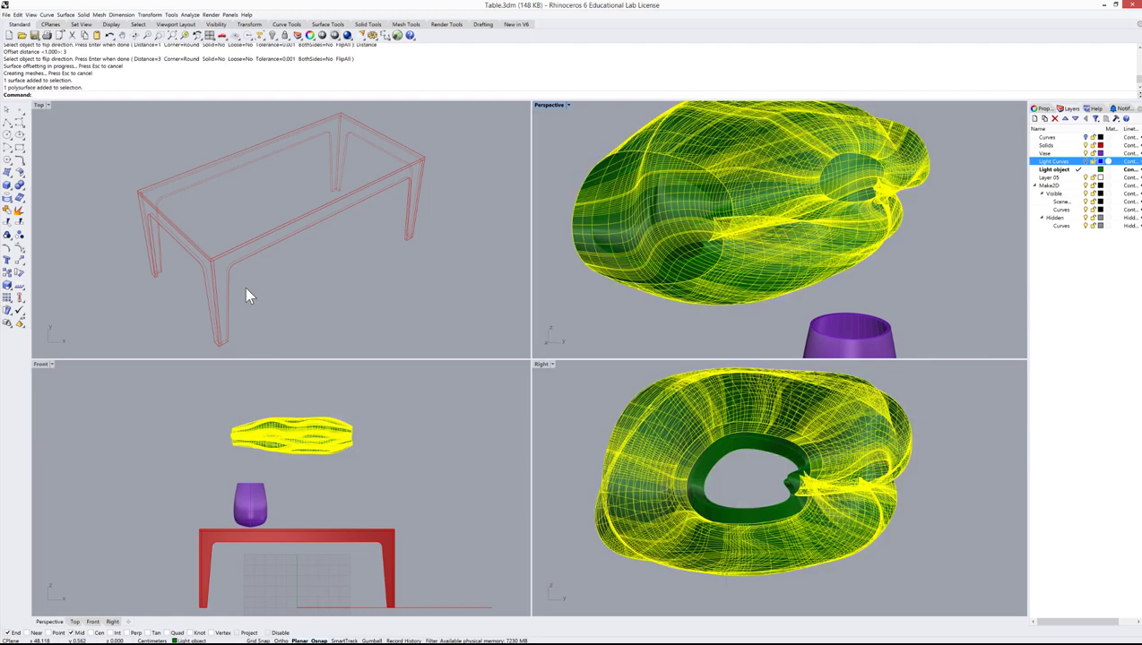
{"action": "left_click", "coordinate": [588, 129]}
{"action": "right_click_drag", "start_coordinate": [745, 177], "coordinate": [654, 238]}
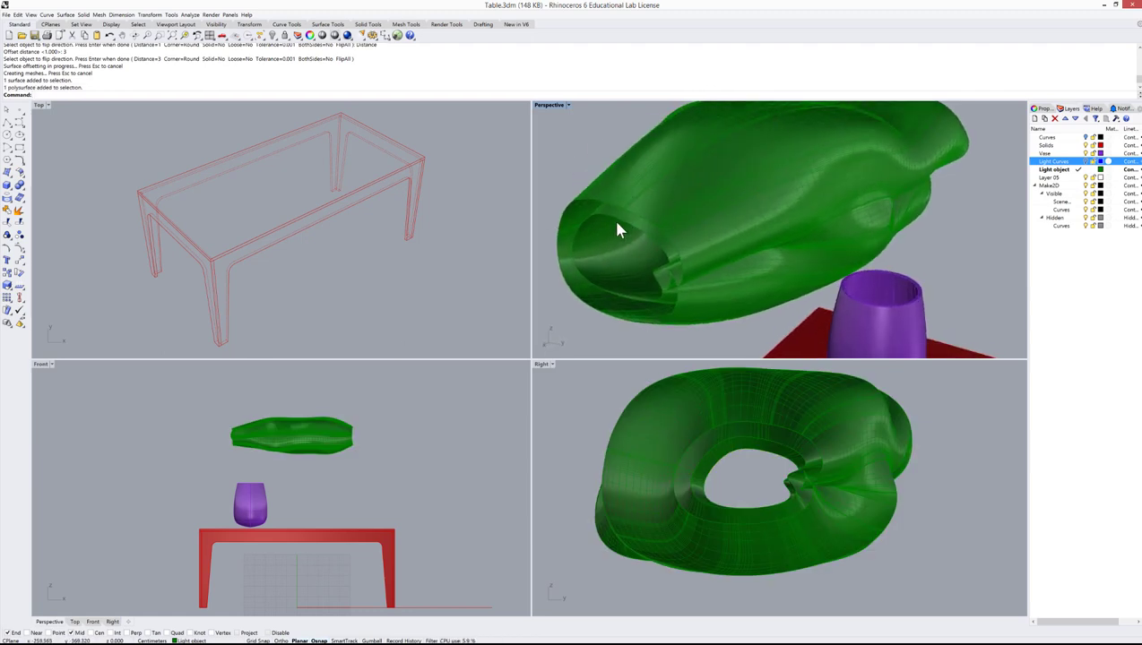
Step: Make Layer 05 the current layer and rename it Light Structure
{"action": "left_click", "coordinate": [1076, 179]}
{"action": "left_click", "coordinate": [1078, 177]}
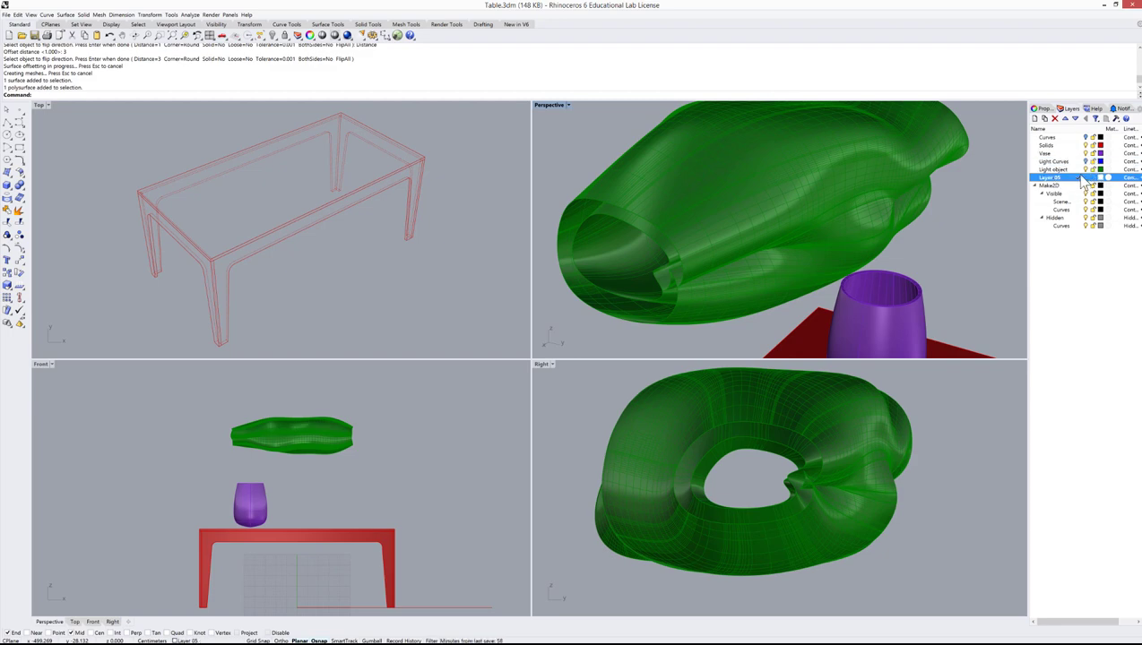
{"action": "left_click", "coordinate": [1047, 178]}
{"action": "type", "text": "L"}
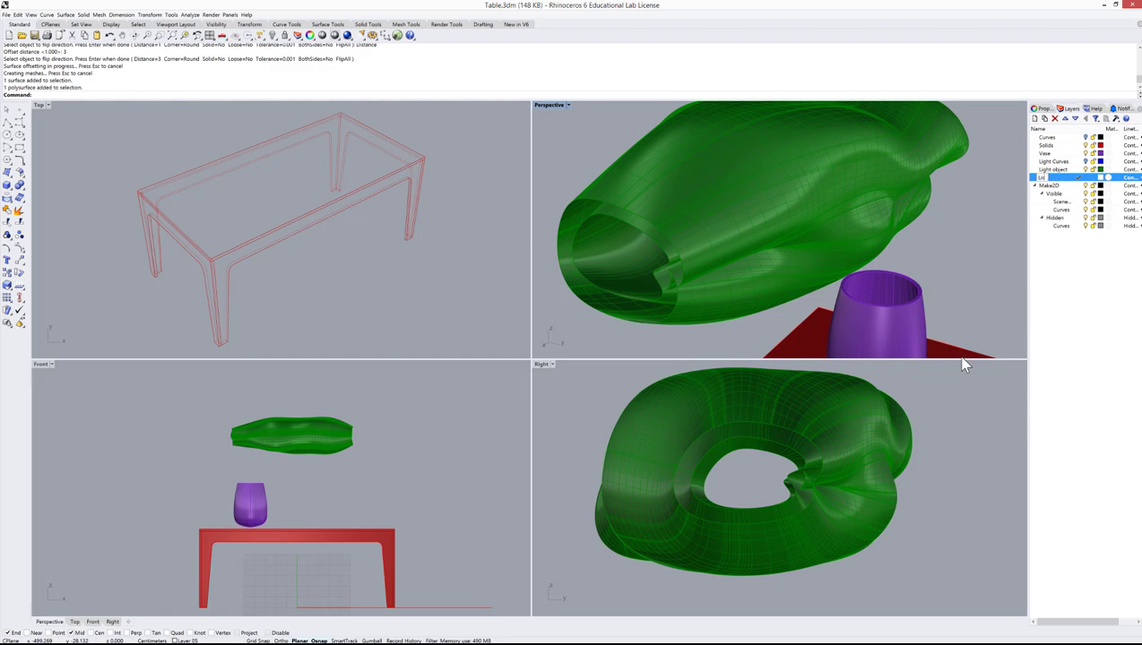
{"action": "type", "text": "ight Struct"}
{"action": "key", "text": "Return"}
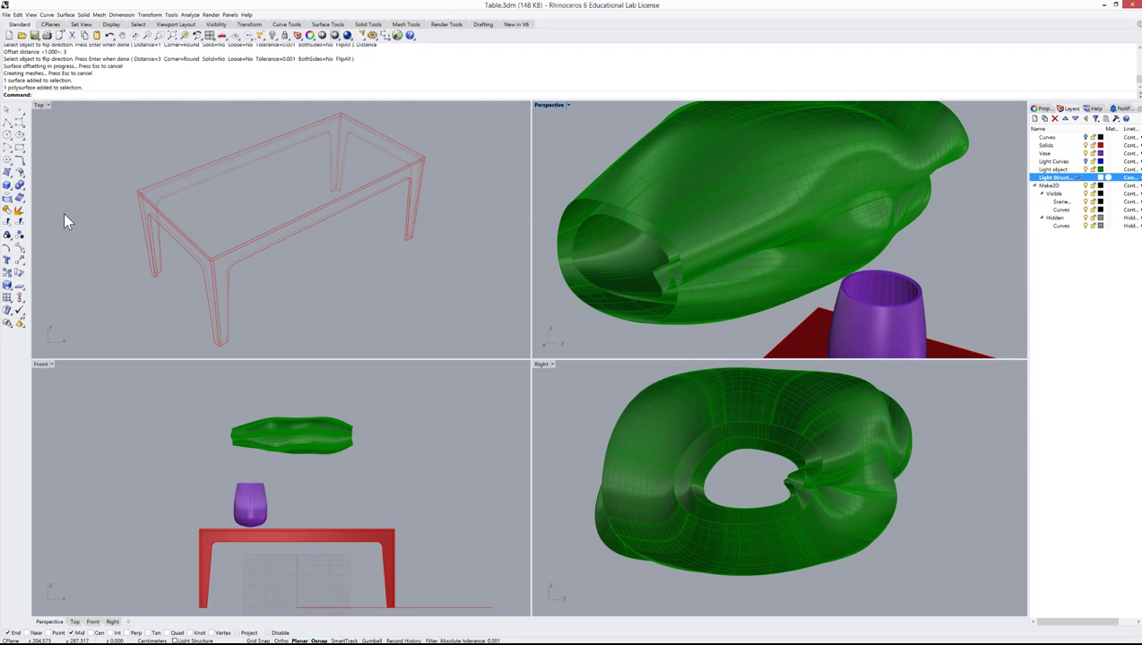
Step: Contour both light surfaces at 10 cm spacing, with the contour direction running horizontally along the object's length in the front view
{"action": "type", "text": "Contour"}
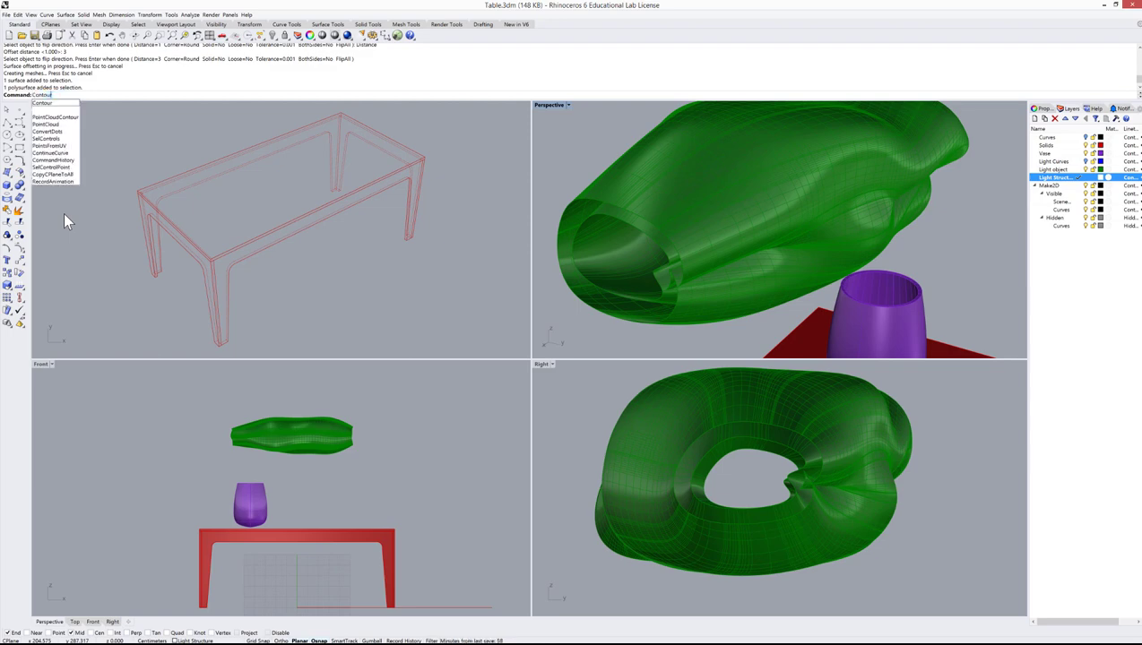
{"action": "key", "text": "Return"}
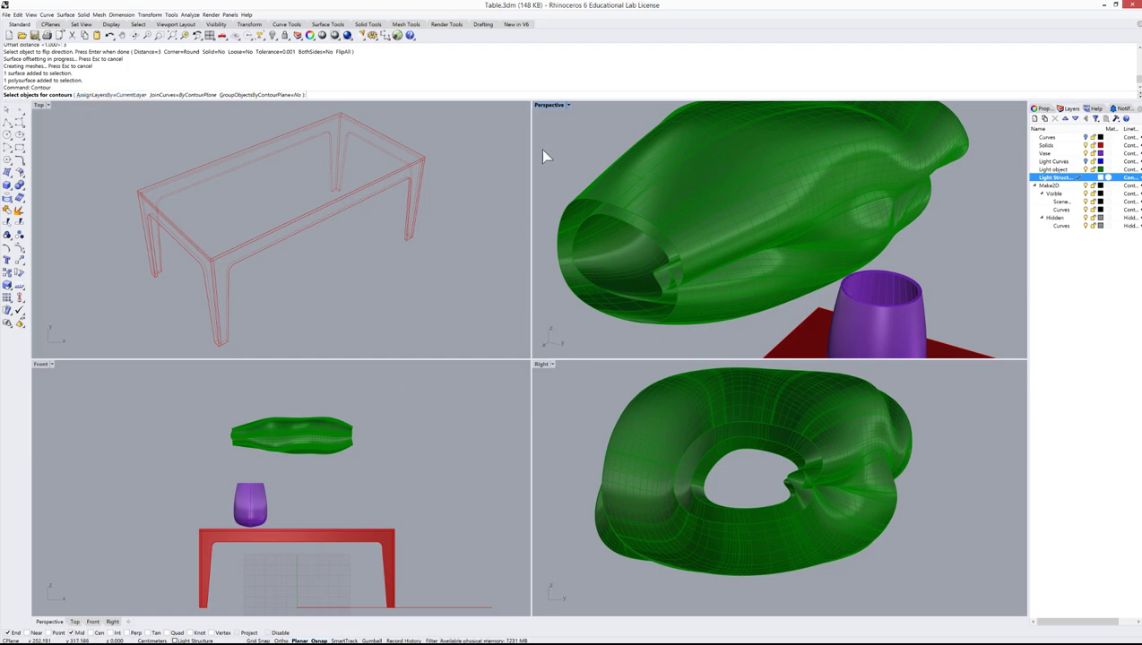
{"action": "key", "text": "ctrl+a"}
{"action": "left_click", "coordinate": [662, 187]}
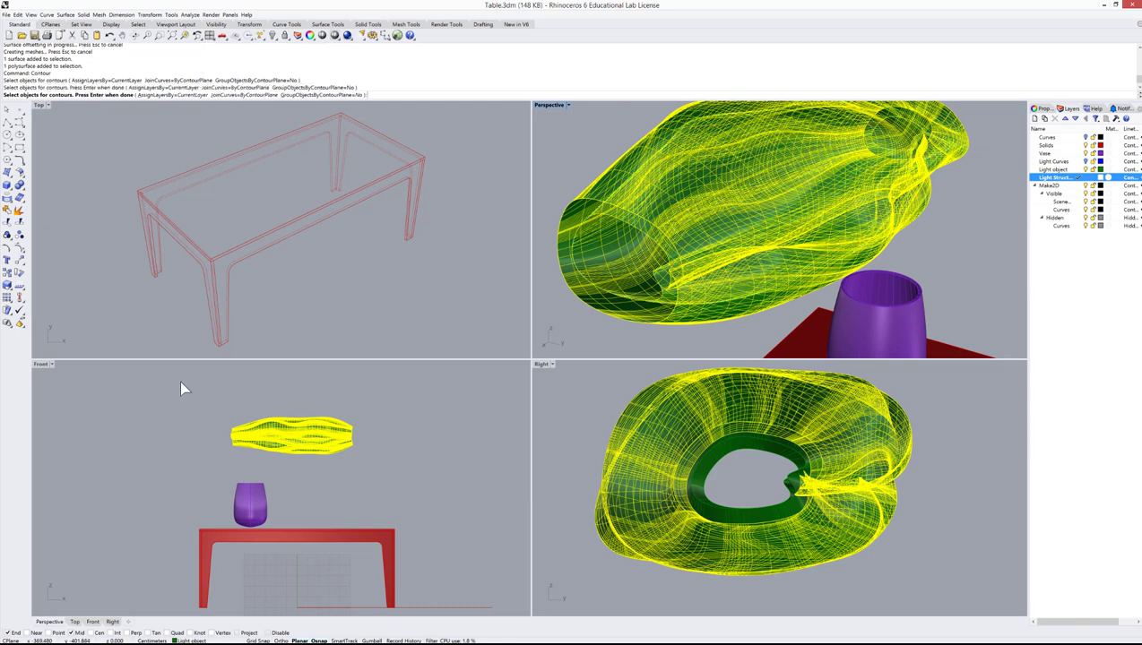
{"action": "right_click", "coordinate": [338, 400]}
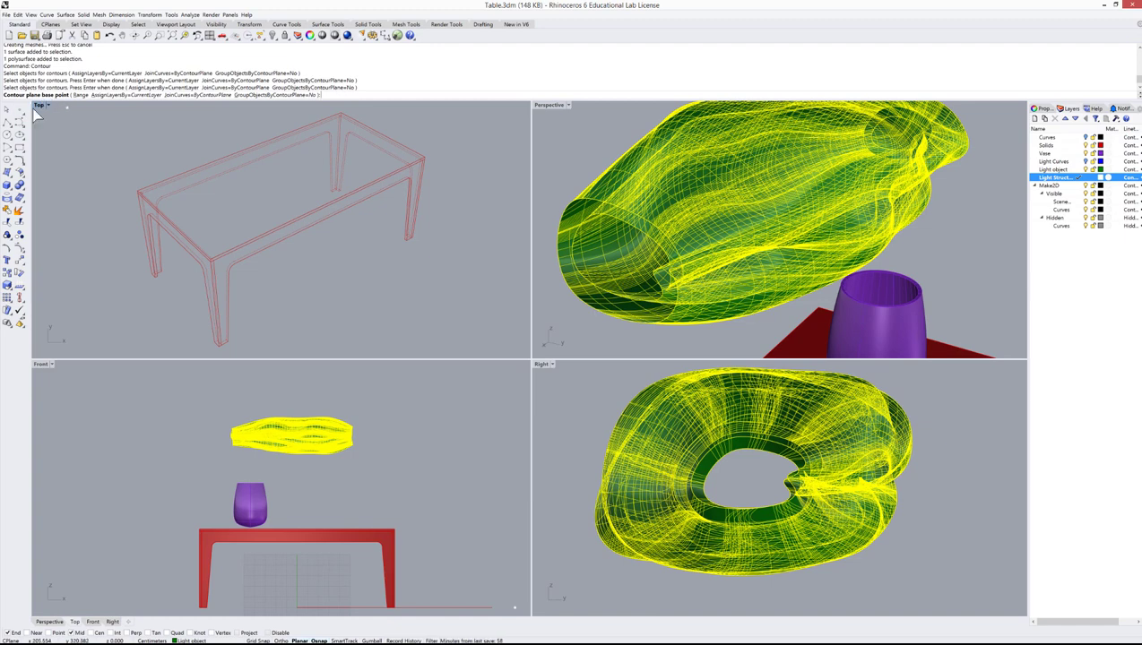
{"action": "scroll", "coordinate": [329, 403], "scroll_direction": "up", "scroll_amount": 4}
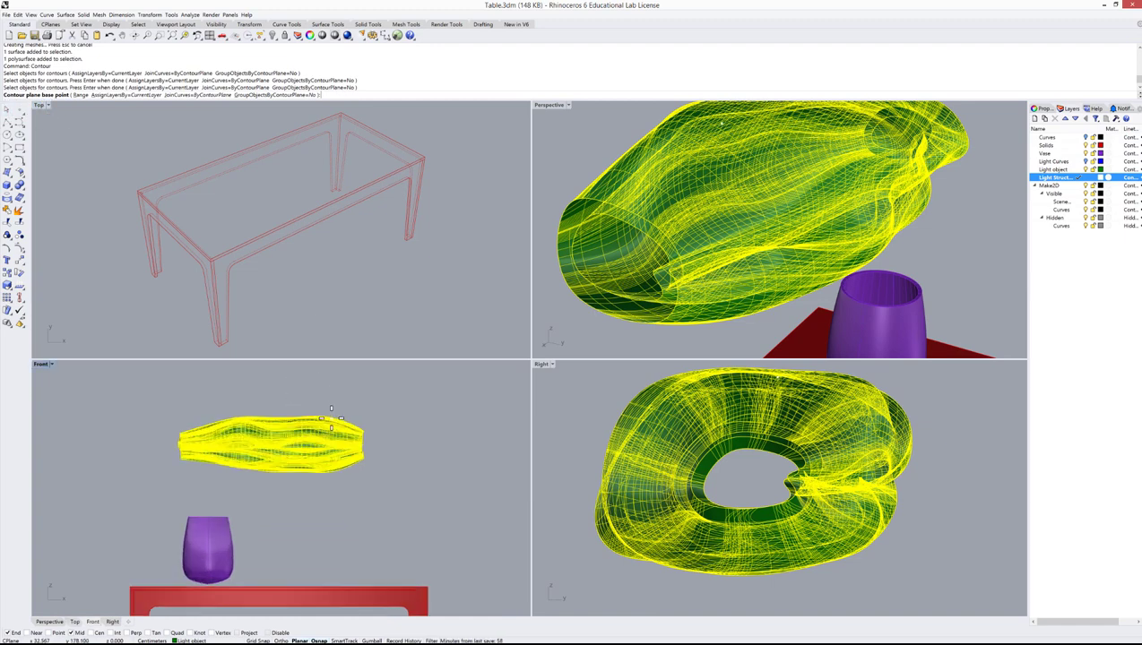
{"action": "scroll", "coordinate": [233, 404], "scroll_direction": "up", "scroll_amount": 3}
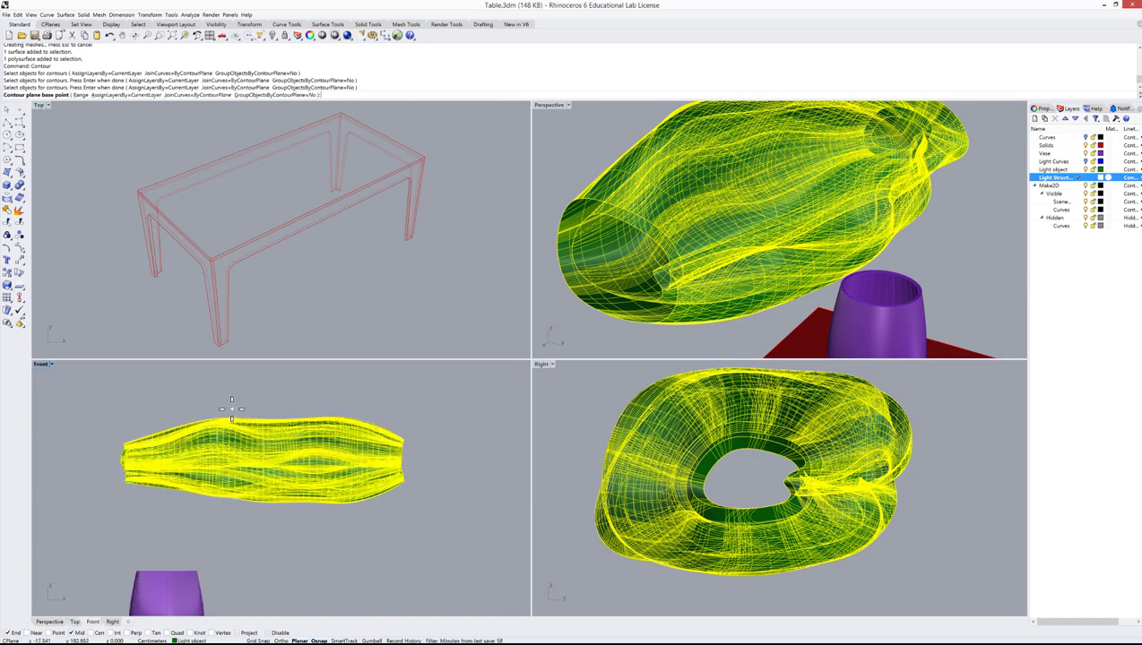
{"action": "left_click", "coordinate": [119, 386]}
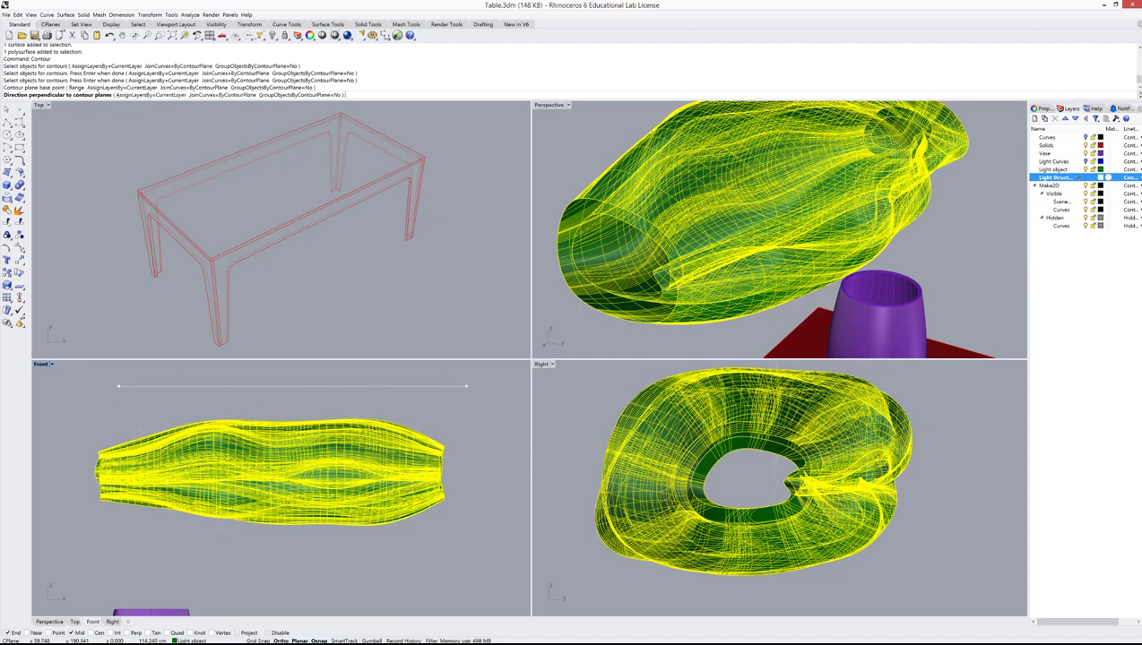
{"action": "left_click", "coordinate": [466, 386]}
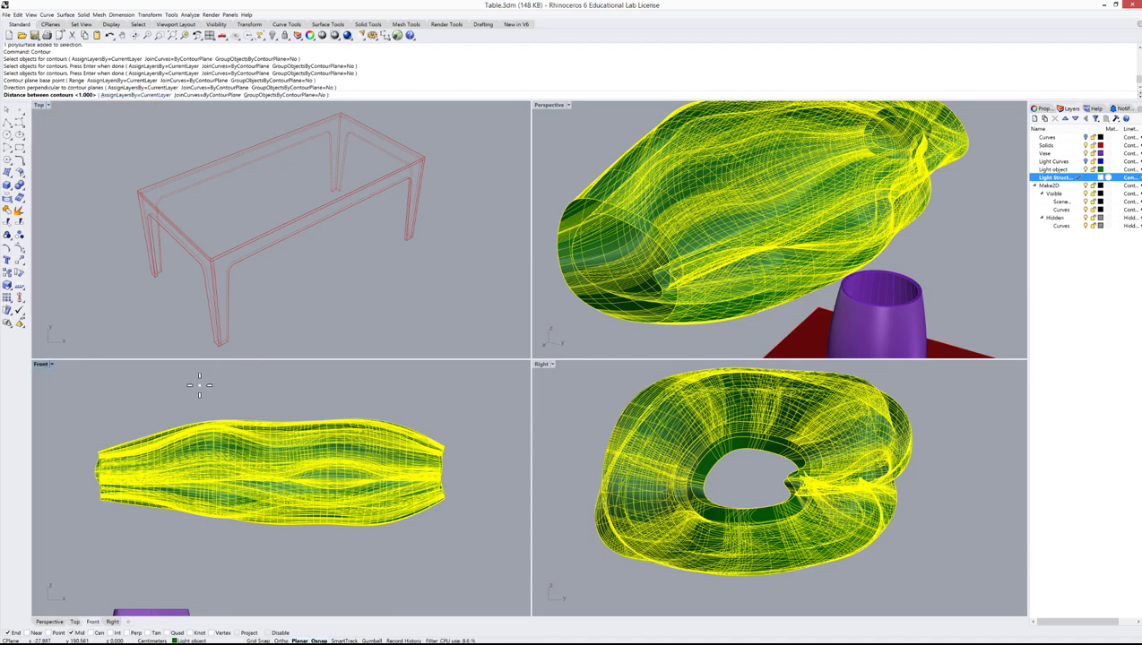
{"action": "type", "text": "10"}
{"action": "key", "text": "Return"}
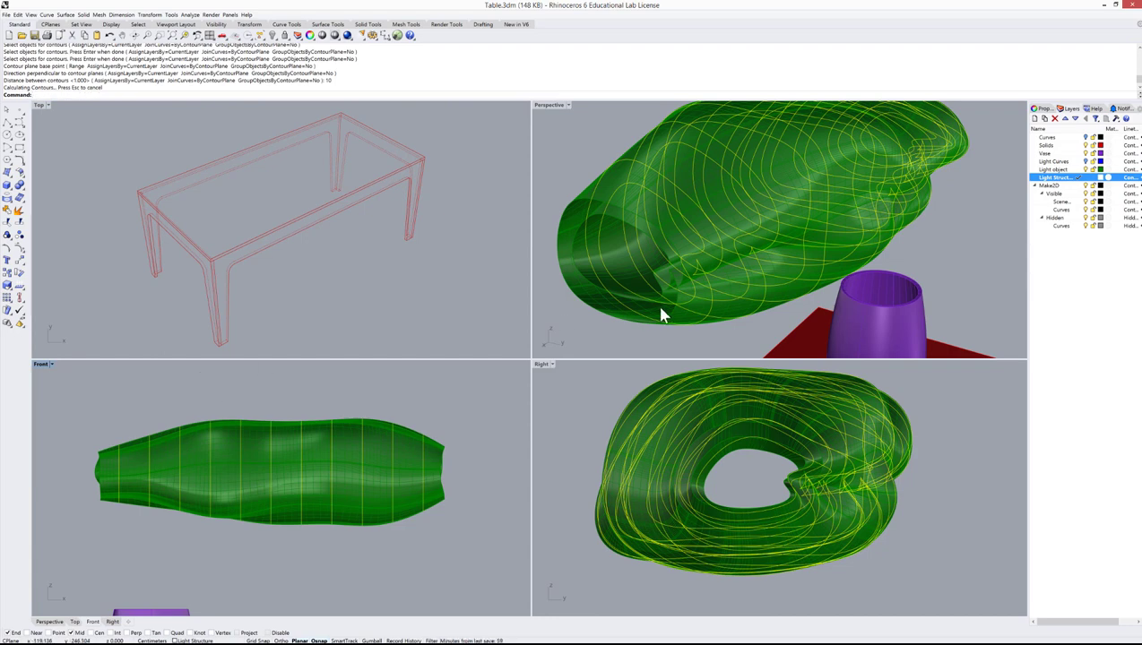
Step: Turn off the Light object layer and examine the contour curves for self-intersecting loops
{"action": "left_click", "coordinate": [1085, 171]}
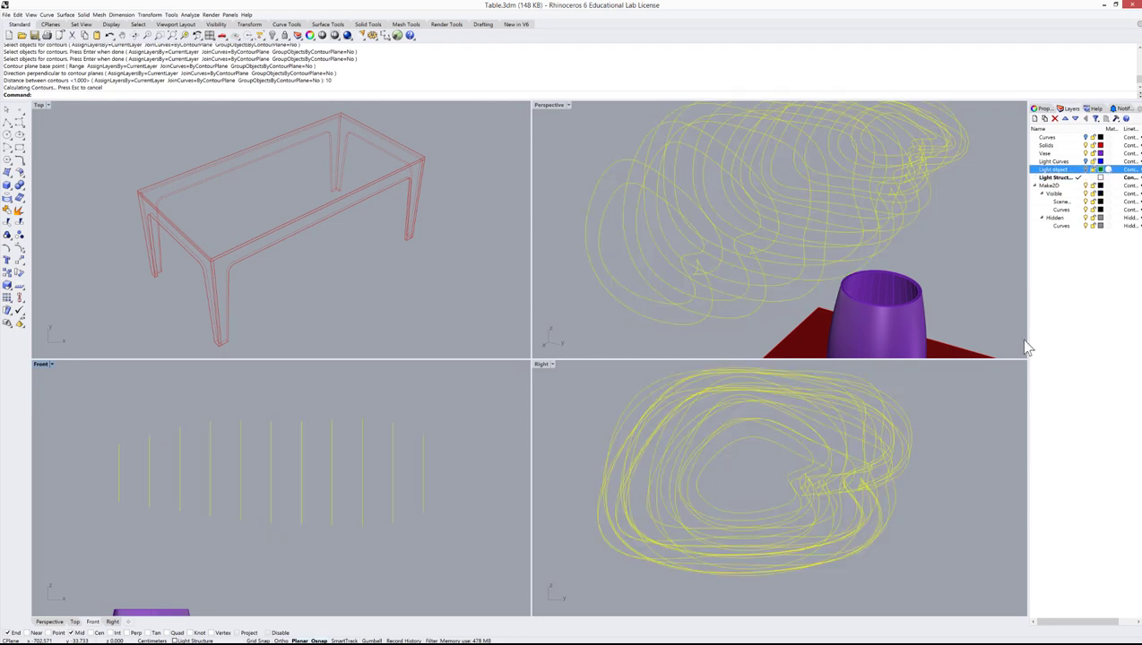
{"action": "right_click_drag", "start_coordinate": [834, 237], "coordinate": [717, 214]}
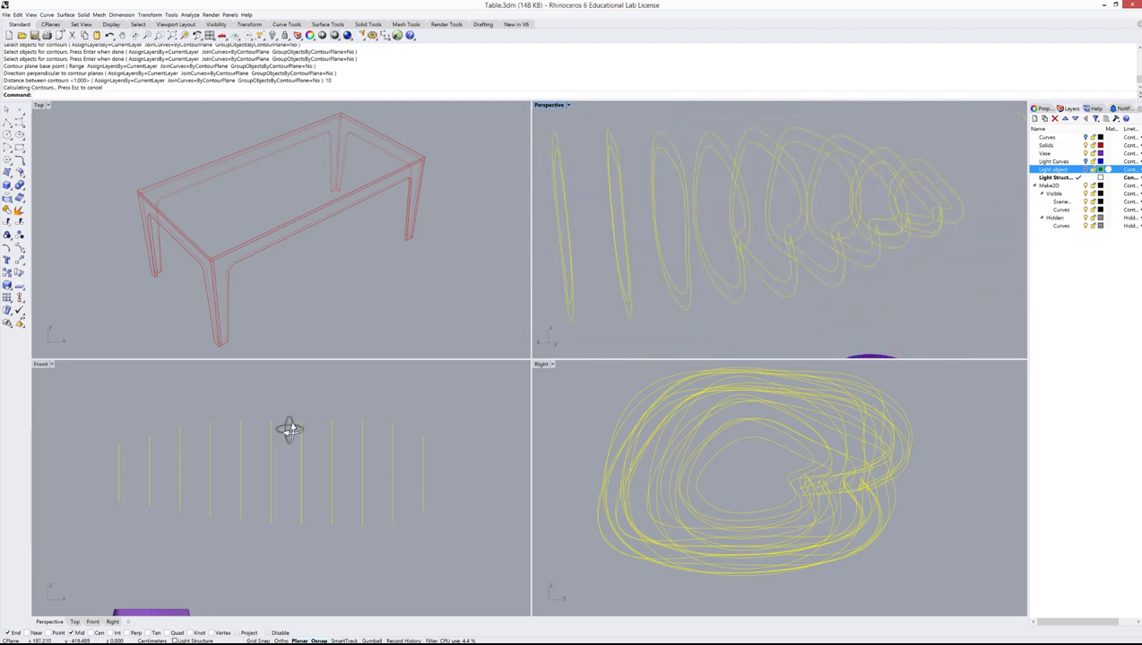
{"action": "left_click", "coordinate": [659, 191]}
{"action": "scroll", "coordinate": [668, 141], "scroll_direction": "up", "scroll_amount": 5}
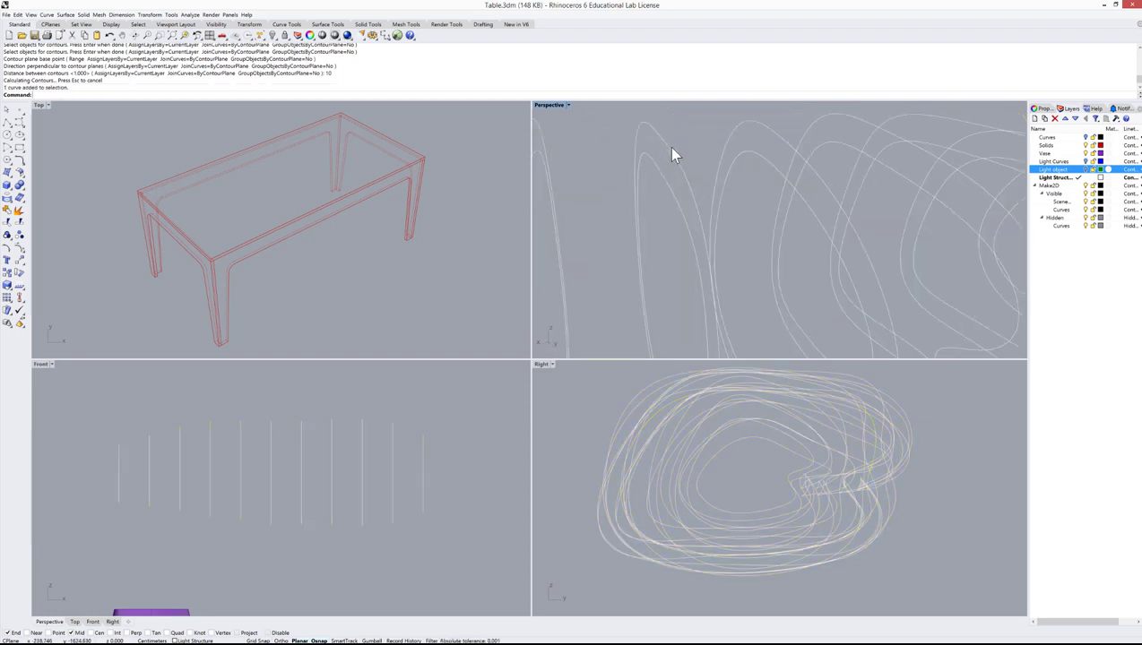
{"action": "scroll", "coordinate": [669, 156], "scroll_direction": "down", "scroll_amount": 5}
{"action": "right_click_drag", "start_coordinate": [649, 294], "coordinate": [805, 285]}
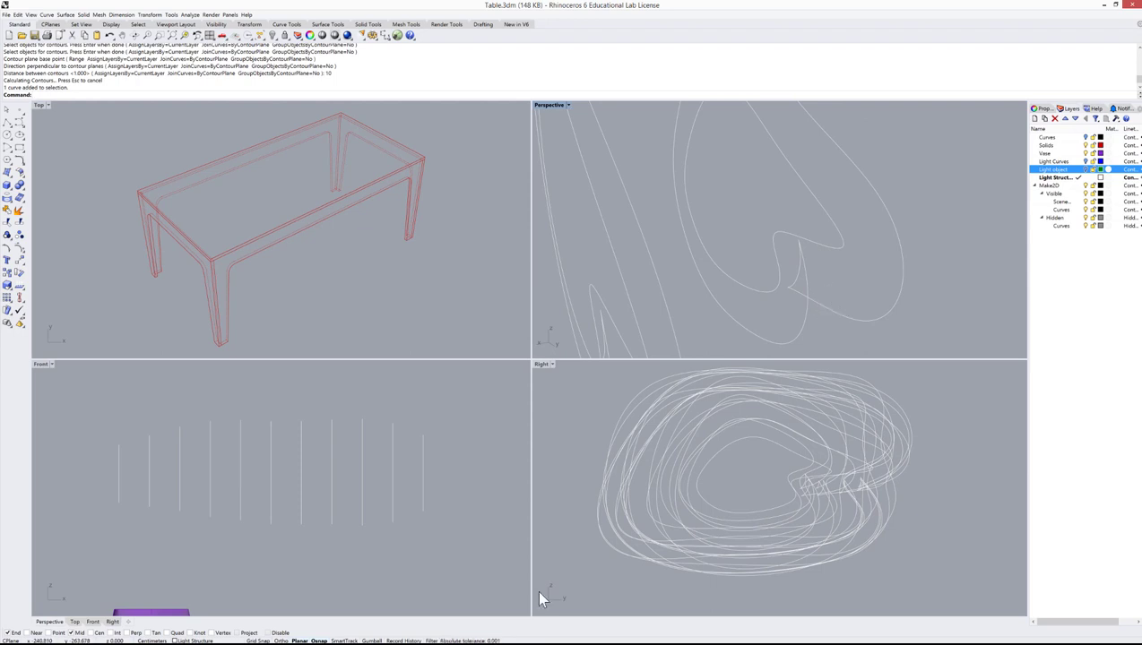
Step: Trim the overlapping loop off the outer contour at the left end of the front view, using the curve as its own cutter
{"action": "left_click", "coordinate": [825, 323]}
{"action": "type", "text": "Trim"}
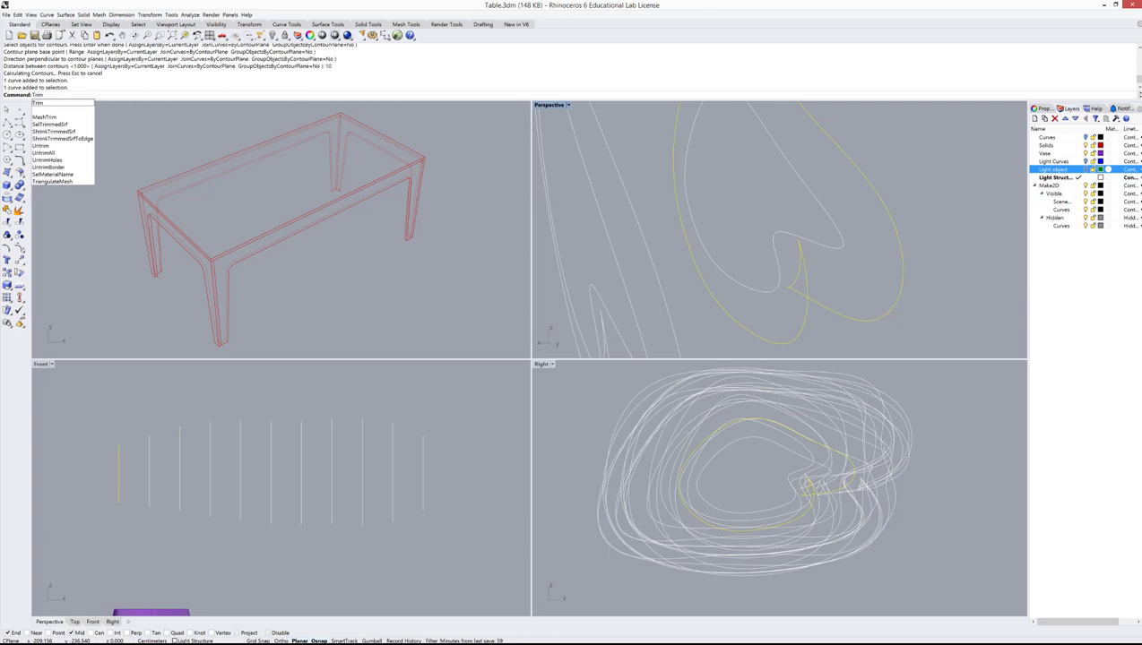
{"action": "key", "text": "Return"}
{"action": "left_click", "coordinate": [807, 284]}
{"action": "left_click", "coordinate": [801, 290]}
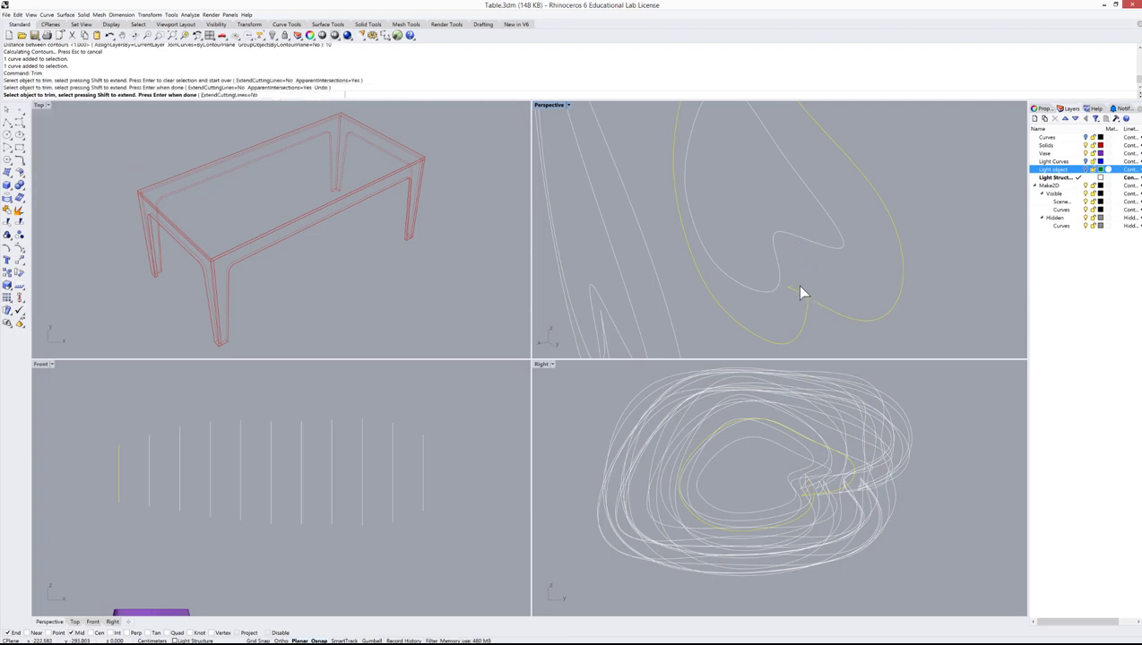
{"action": "left_click", "coordinate": [797, 299]}
{"action": "left_click", "coordinate": [795, 296]}
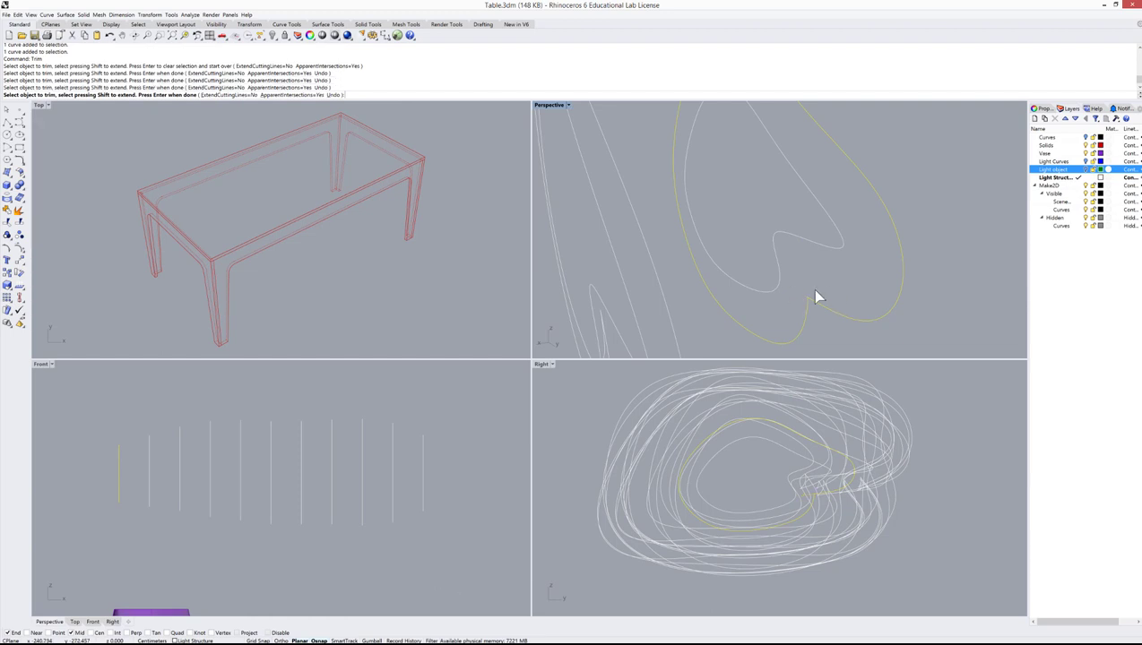
{"action": "key", "text": "Return"}
{"action": "scroll", "coordinate": [807, 300], "scroll_direction": "up", "scroll_amount": 3}
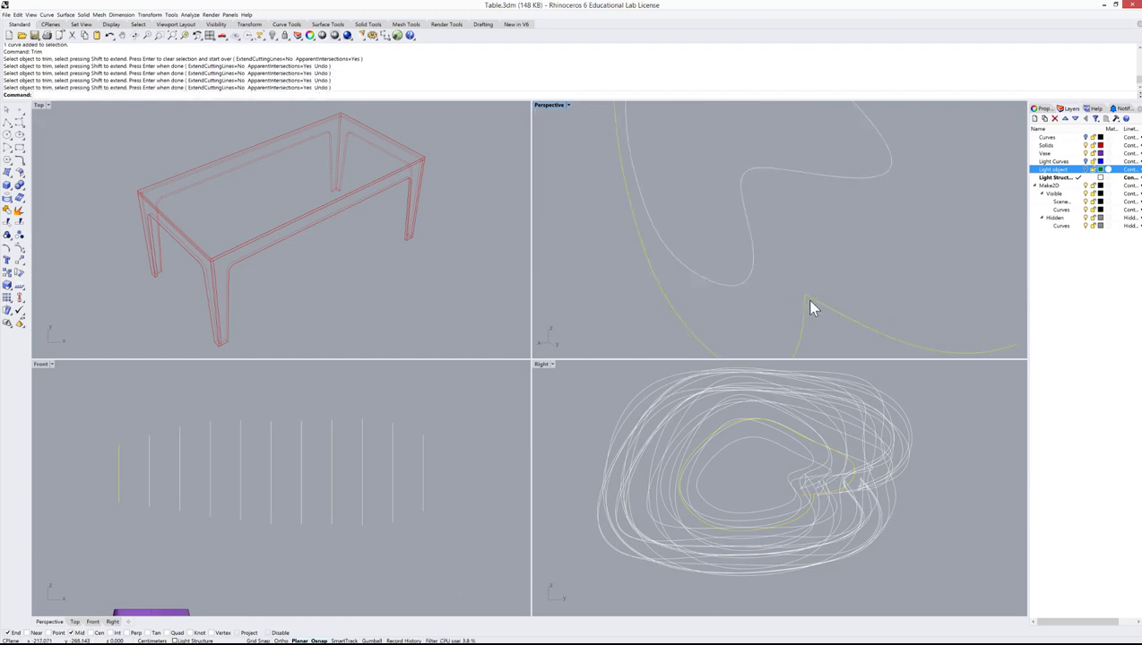
Step: Trim the overlapping loop off the second outer contour from the same end
{"action": "mouse_move", "coordinate": [810, 301]}
{"action": "right_mouse_down"}
{"action": "mouse_move", "coordinate": [828, 263]}
{"action": "mouse_move", "coordinate": [839, 268]}
{"action": "mouse_move", "coordinate": [792, 297]}
{"action": "right_mouse_up"}
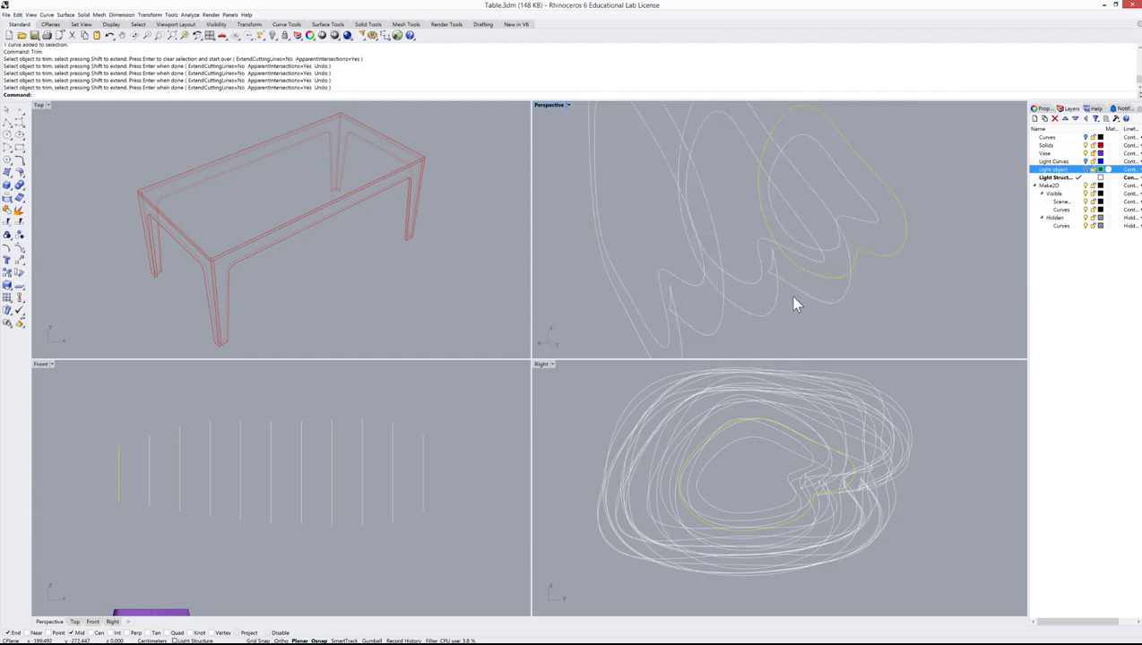
{"action": "left_click", "coordinate": [778, 294]}
{"action": "scroll", "coordinate": [777, 273], "scroll_direction": "up", "scroll_amount": 3}
{"action": "key", "text": "Return"}
{"action": "left_click", "coordinate": [435, 562]}
{"action": "left_click", "coordinate": [775, 298]}
{"action": "scroll", "coordinate": [813, 304], "scroll_direction": "down", "scroll_amount": 3}
{"action": "key", "text": "Return"}
Step: Trim the overlapping loop off the third outer contour from the left end of the front view, using the curve as its own cutter
{"action": "right_click_drag", "start_coordinate": [808, 297], "coordinate": [785, 311]}
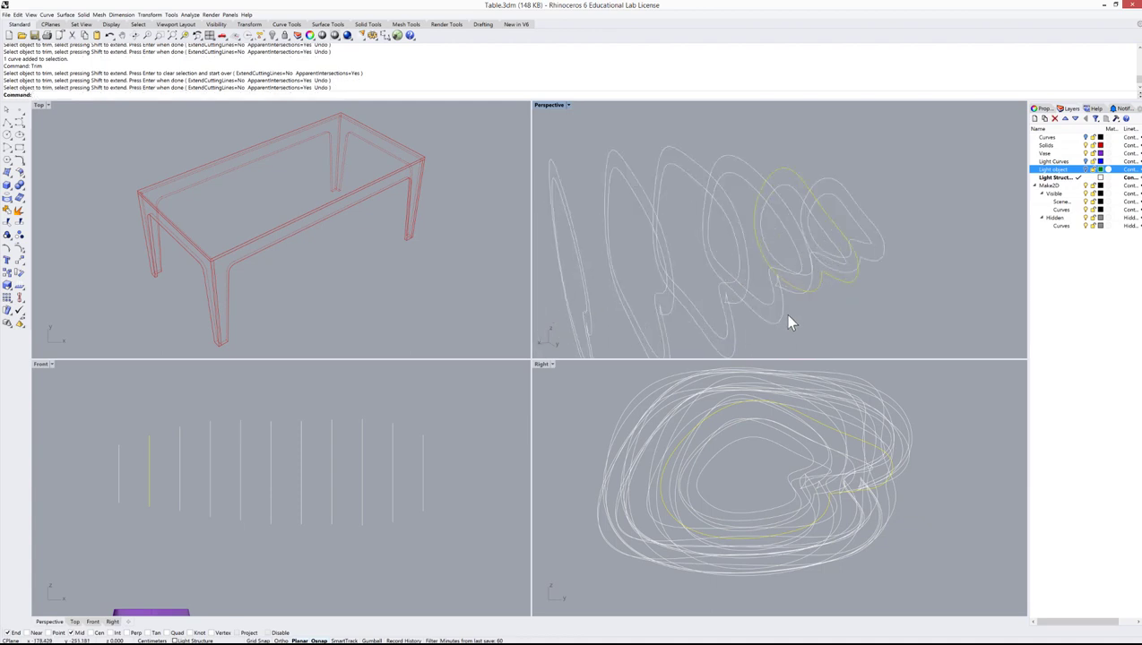
{"action": "left_click", "coordinate": [778, 312]}
{"action": "scroll", "coordinate": [794, 294], "scroll_direction": "up", "scroll_amount": 5}
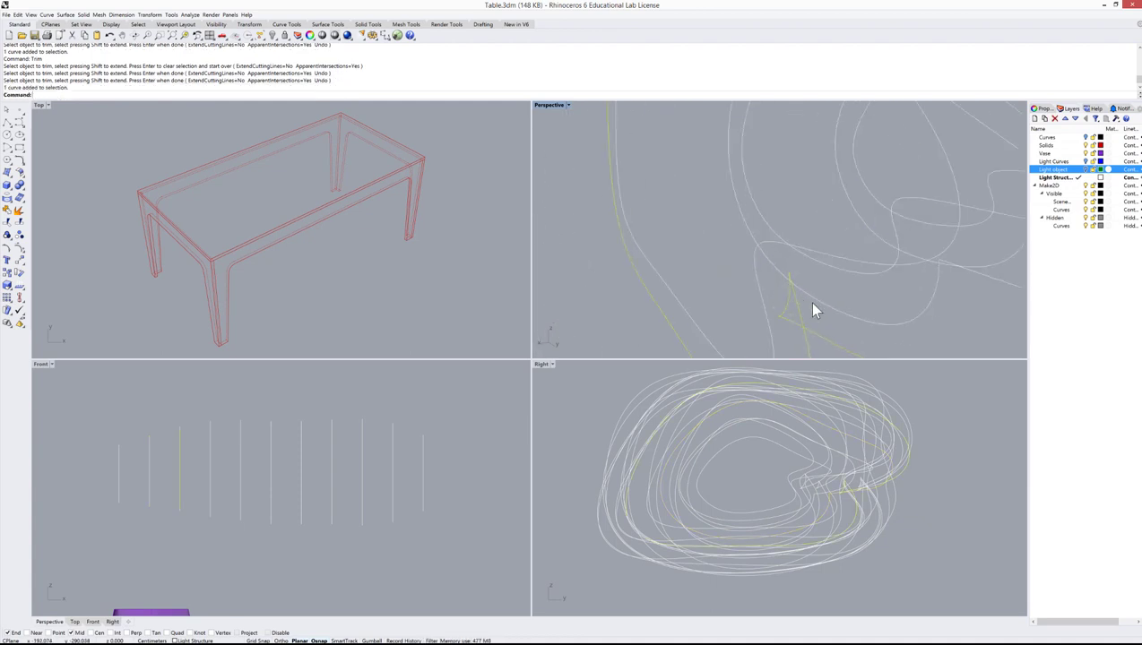
{"action": "right_click_drag", "start_coordinate": [809, 304], "coordinate": [810, 303]}
{"action": "key", "text": "Return"}
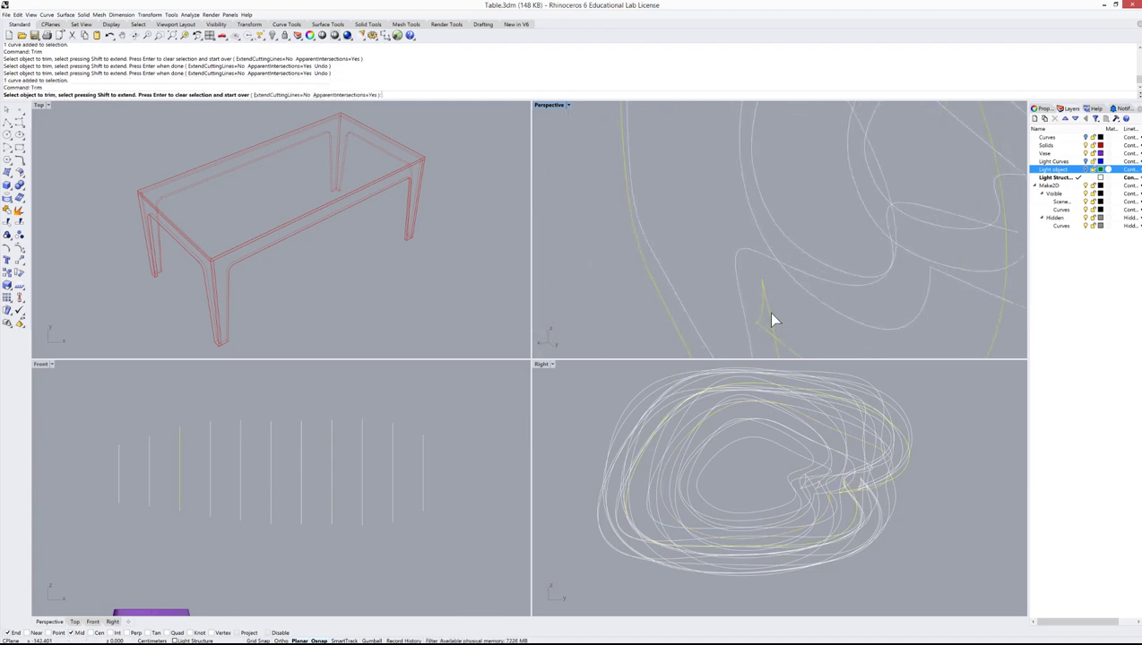
{"action": "left_click", "coordinate": [772, 317]}
{"action": "left_click", "coordinate": [766, 315]}
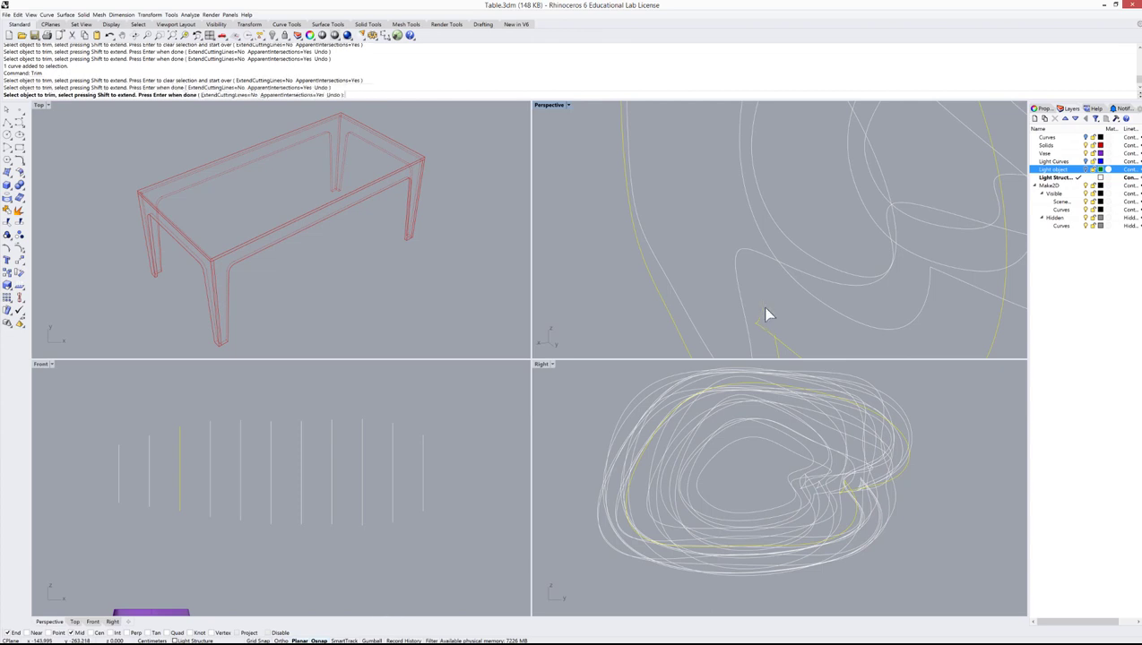
{"action": "left_click", "coordinate": [765, 329]}
{"action": "left_click", "coordinate": [753, 325]}
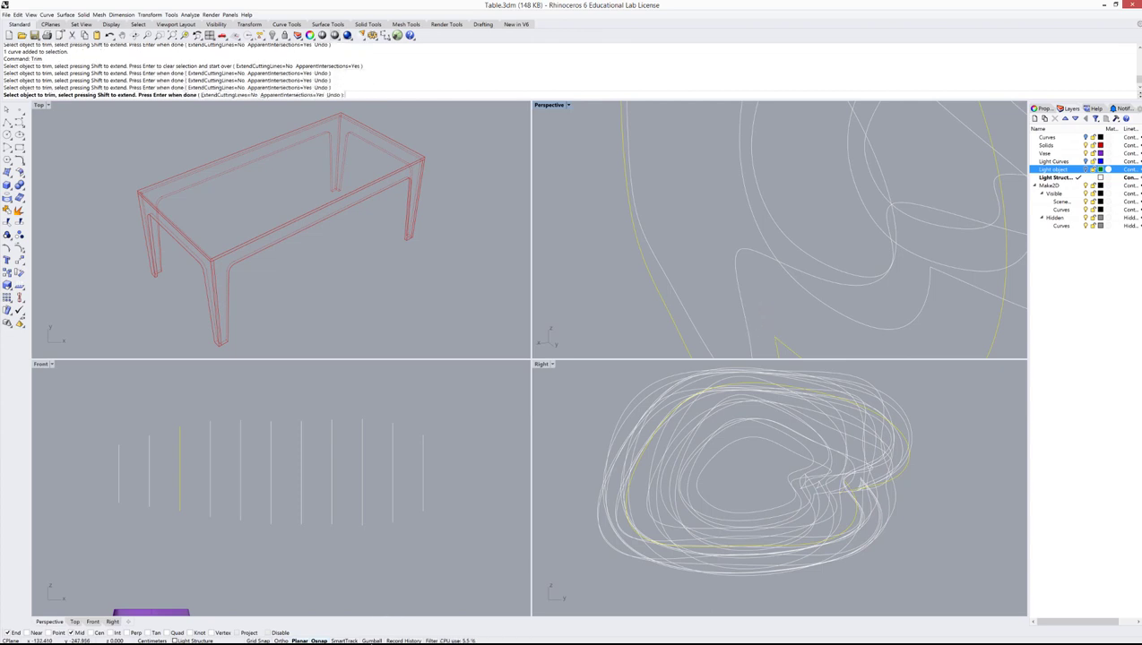
{"action": "key", "text": "Return"}
{"action": "scroll", "coordinate": [828, 281], "scroll_direction": "down", "scroll_amount": 5}
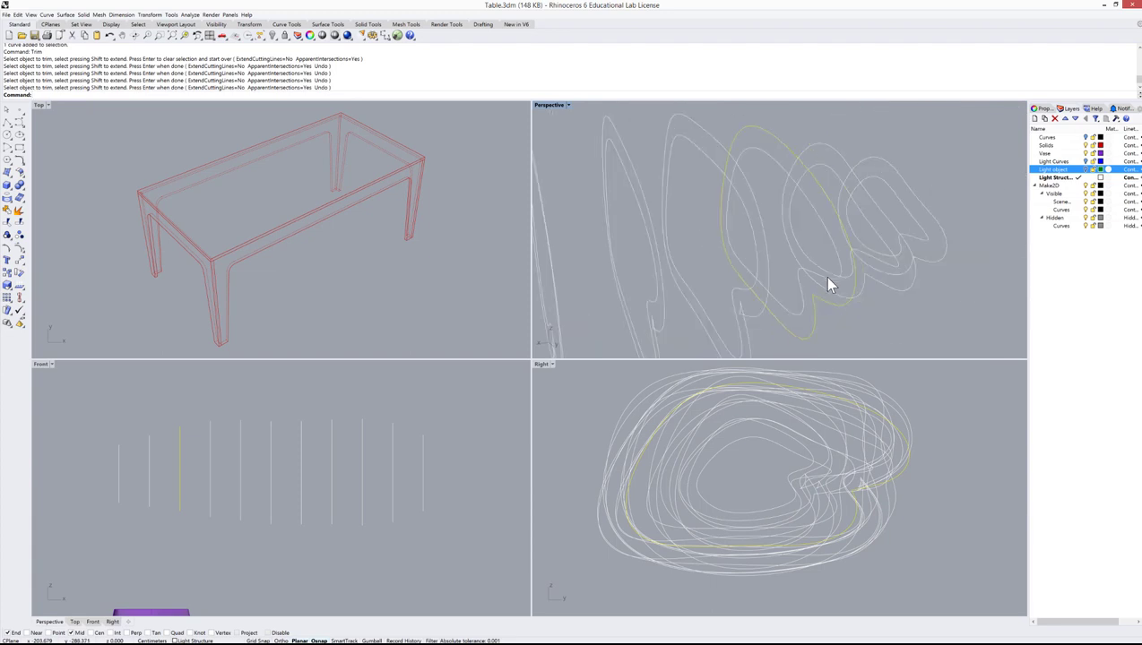
Step: Trim the overlapping loop off the fourth outer contour from the same end, with the curve cutting itself
{"action": "left_click", "coordinate": [770, 331]}
{"action": "scroll", "coordinate": [757, 316], "scroll_direction": "up", "scroll_amount": 5}
{"action": "scroll", "coordinate": [773, 269], "scroll_direction": "up", "scroll_amount": 3}
{"action": "key", "text": "Return"}
{"action": "left_click", "coordinate": [750, 305]}
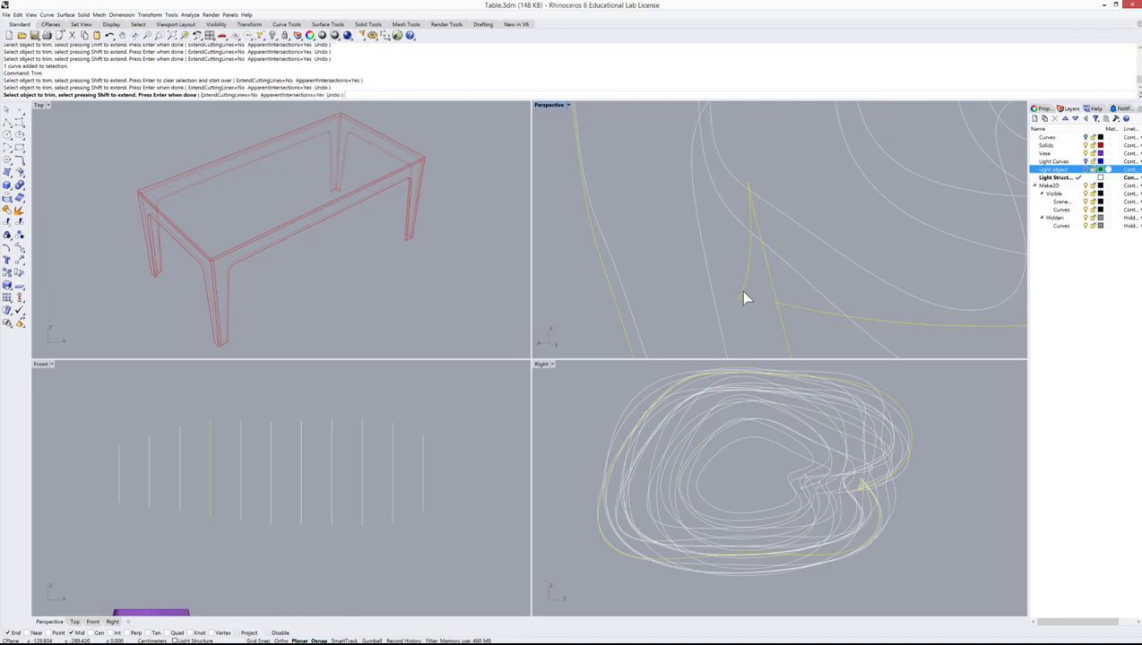
{"action": "scroll", "coordinate": [753, 291], "scroll_direction": "down", "scroll_amount": 3}
{"action": "key", "text": "Return"}
{"action": "scroll", "coordinate": [806, 280], "scroll_direction": "down", "scroll_amount": 3}
{"action": "scroll", "coordinate": [780, 288], "scroll_direction": "up", "scroll_amount": 2}
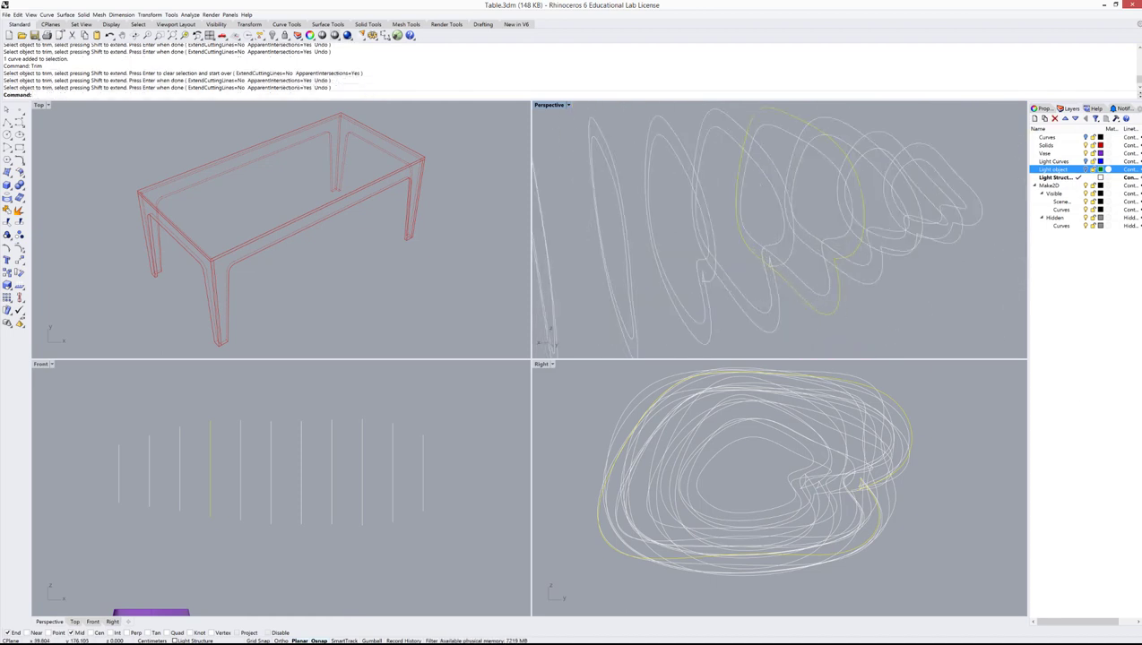
Step: Trim the overlapping loop off the sixth outer contour from the left end of the front view
{"action": "scroll", "coordinate": [731, 350], "scroll_direction": "up", "scroll_amount": 3}
{"action": "right_click_drag", "start_coordinate": [731, 354], "coordinate": [799, 279], "text": "shift"}
{"action": "scroll", "coordinate": [731, 300], "scroll_direction": "down", "scroll_amount": 4}
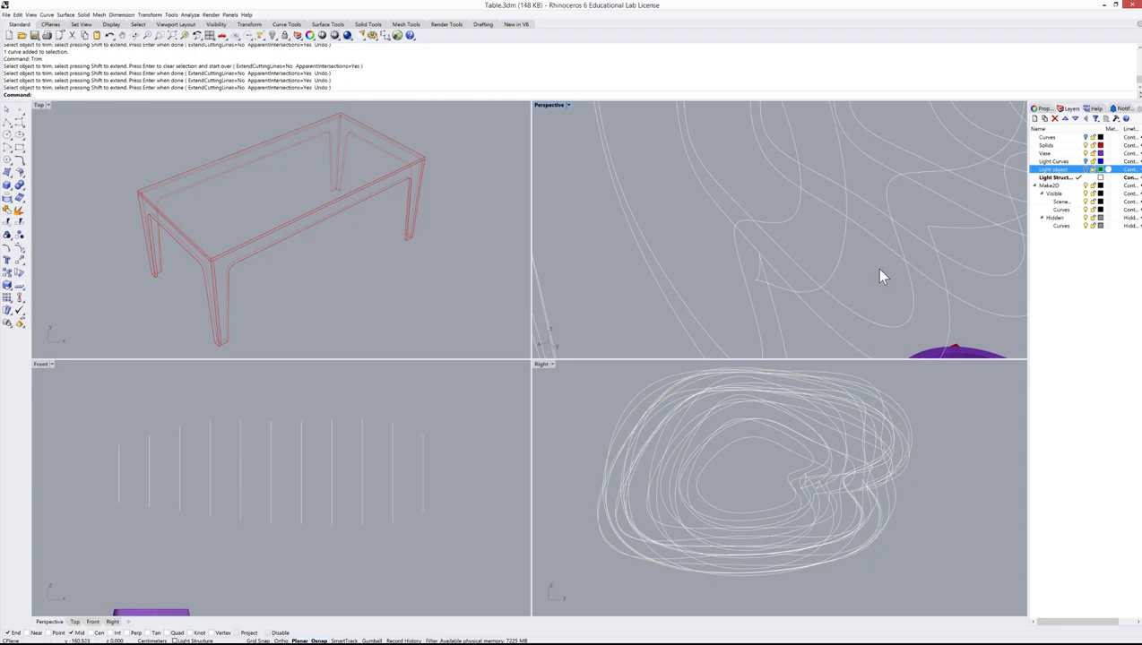
{"action": "left_click", "coordinate": [779, 327]}
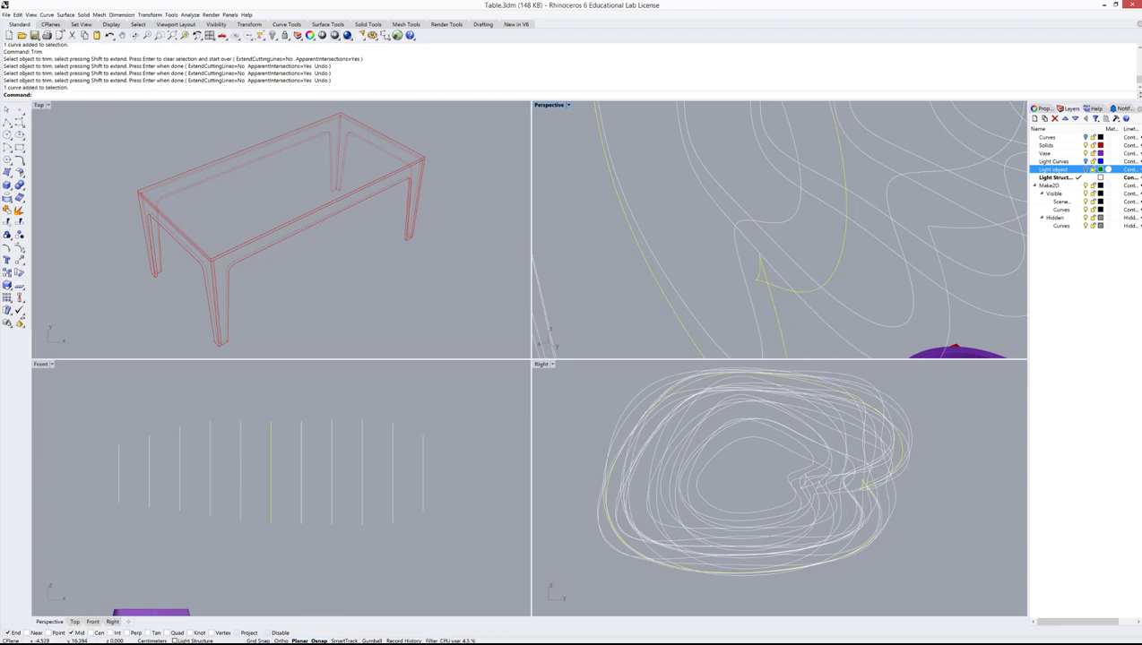
{"action": "right_click", "coordinate": [779, 327]}
{"action": "scroll", "coordinate": [768, 293], "scroll_direction": "up", "scroll_amount": 3}
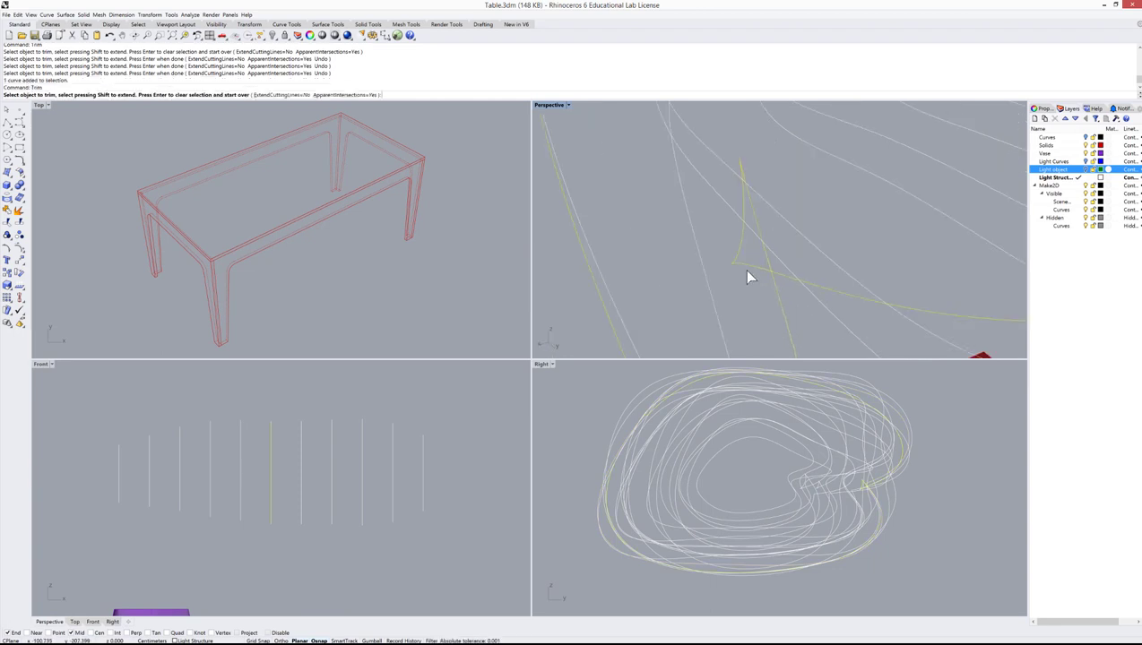
{"action": "left_click", "coordinate": [747, 271]}
{"action": "left_click", "coordinate": [746, 216]}
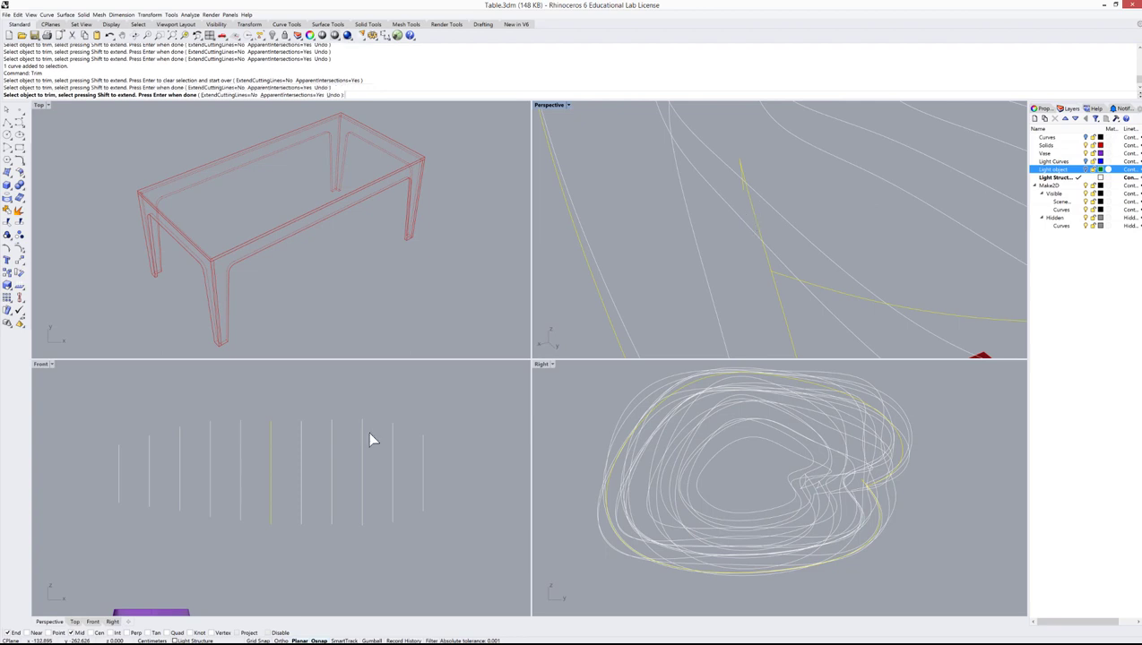
{"action": "key", "text": "Return"}
{"action": "scroll", "coordinate": [785, 242], "scroll_direction": "down", "scroll_amount": 5}
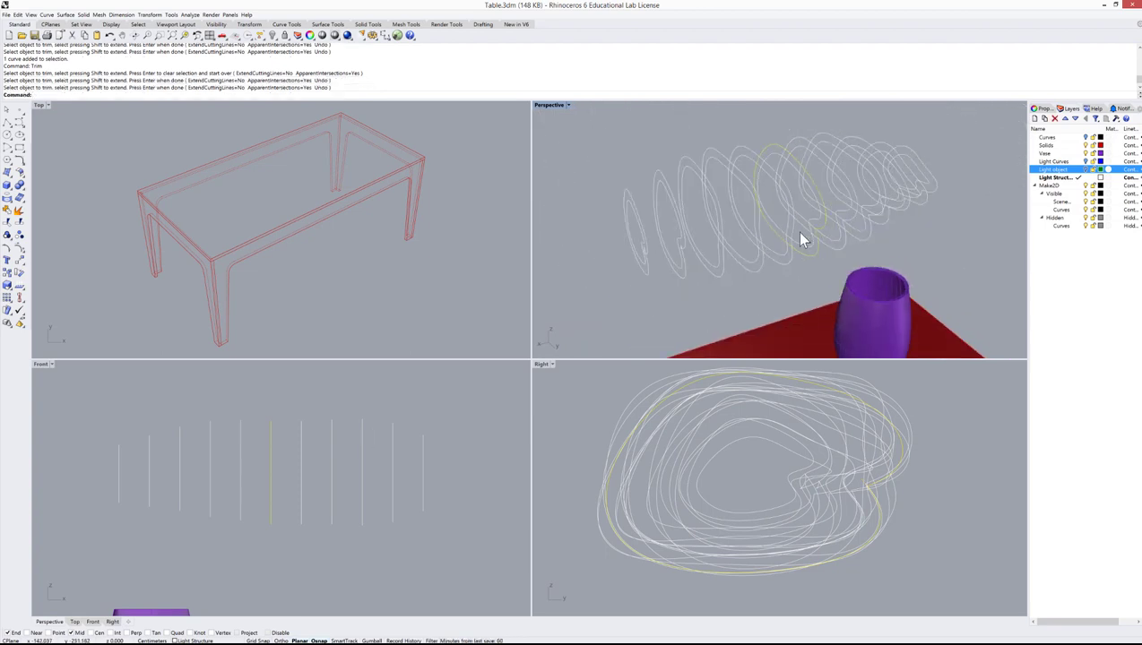
Step: Trim the overlapping loop off the outer contour that is second from the right end of the front view
{"action": "scroll", "coordinate": [816, 229], "scroll_direction": "down", "scroll_amount": 5}
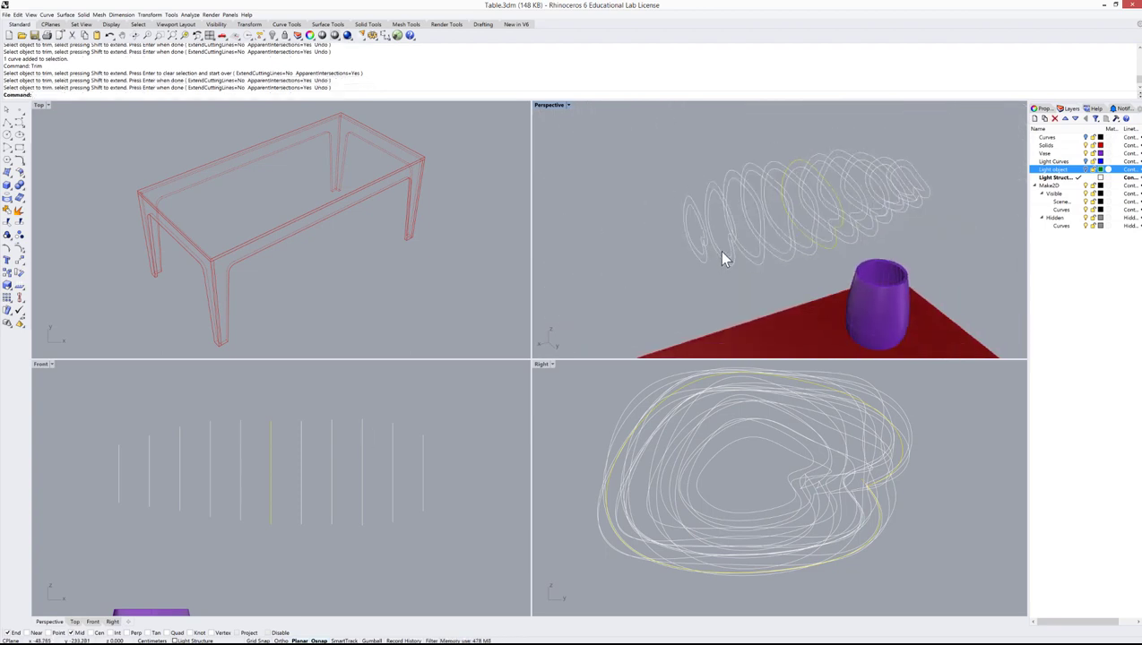
{"action": "scroll", "coordinate": [738, 259], "scroll_direction": "up", "scroll_amount": 8}
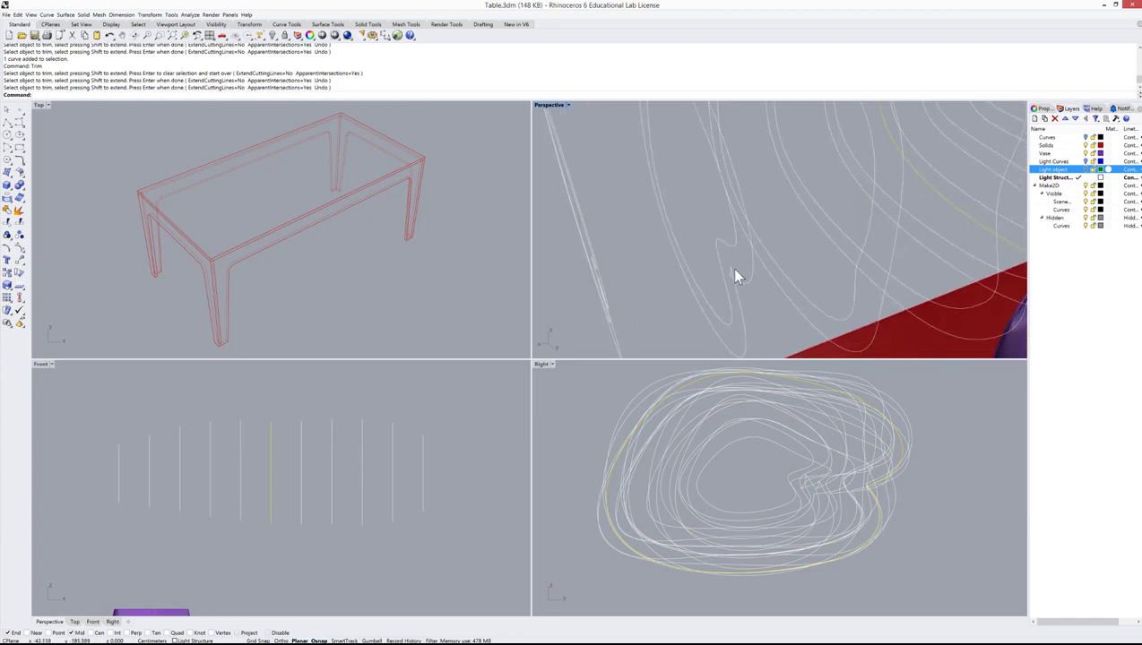
{"action": "left_click", "coordinate": [723, 302]}
{"action": "key", "text": "Return"}
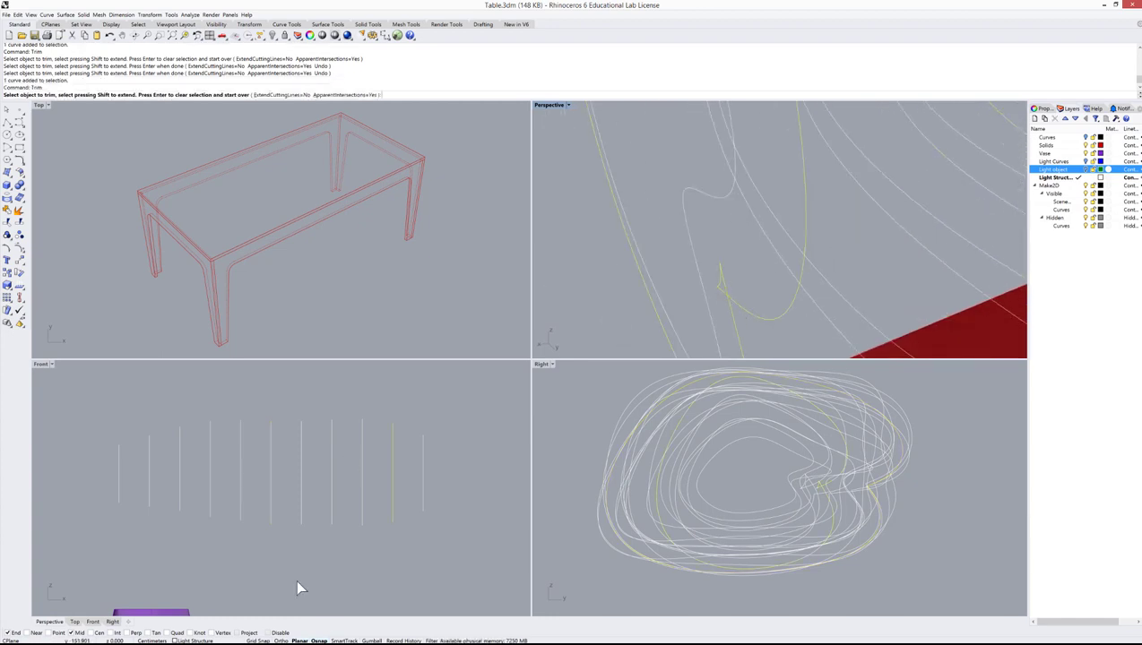
{"action": "left_click", "coordinate": [722, 298]}
{"action": "left_click", "coordinate": [726, 288]}
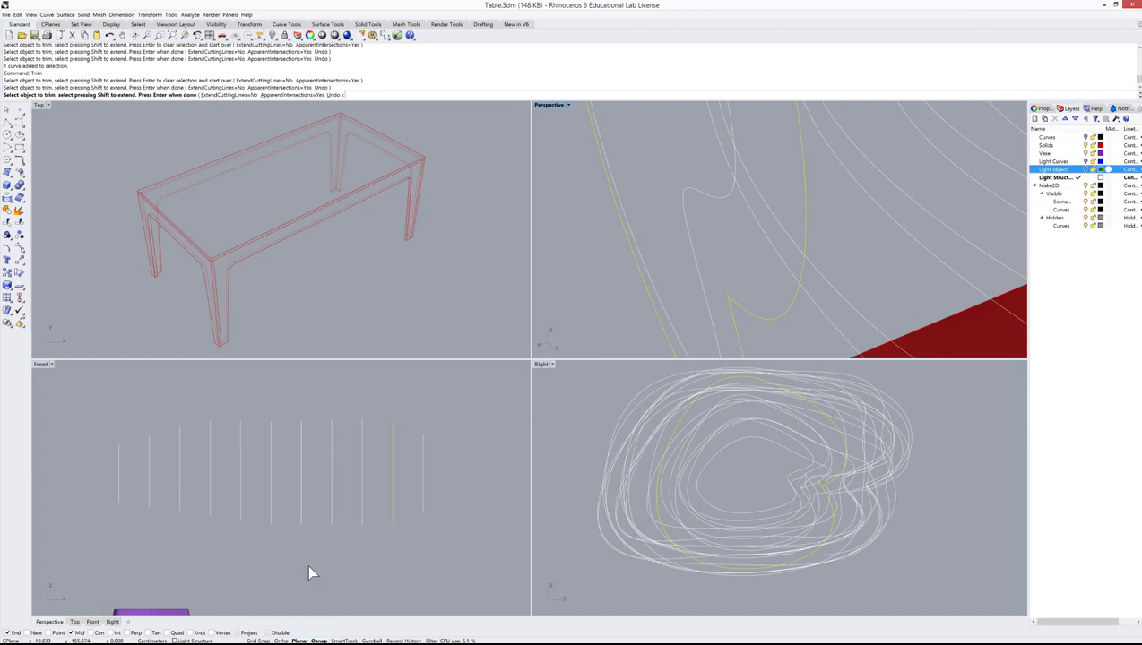
{"action": "scroll", "coordinate": [723, 297], "scroll_direction": "up", "scroll_amount": 2}
{"action": "scroll", "coordinate": [740, 280], "scroll_direction": "down", "scroll_amount": 2}
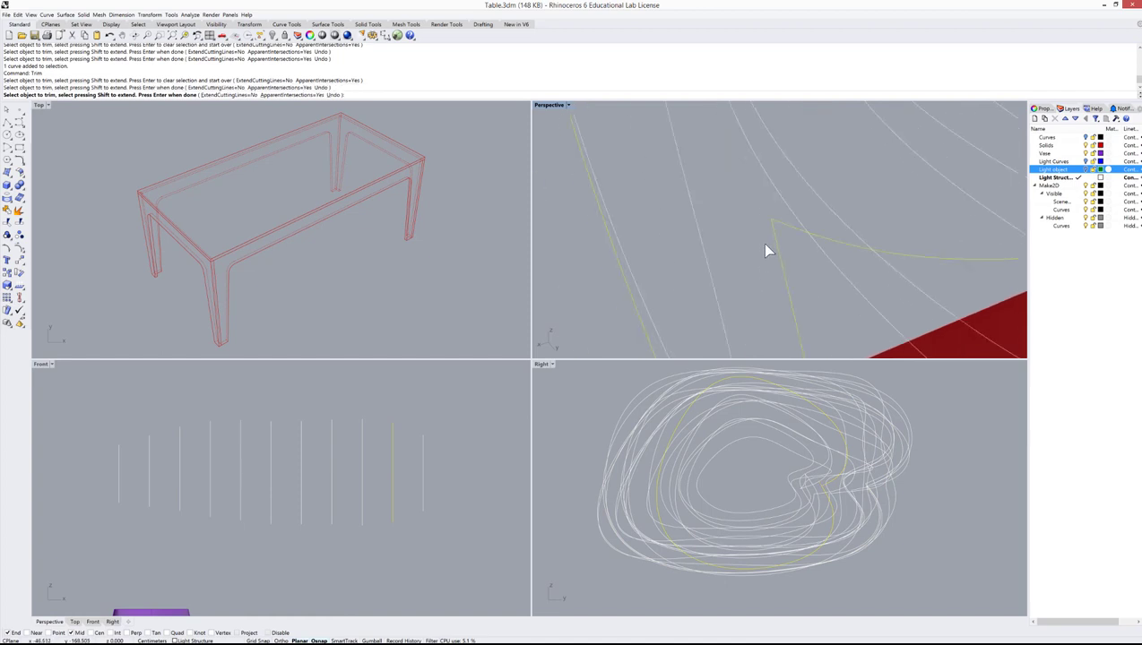
{"action": "scroll", "coordinate": [865, 186], "scroll_direction": "up", "scroll_amount": 2}
{"action": "key", "text": "Return"}
{"action": "scroll", "coordinate": [746, 168], "scroll_direction": "down", "scroll_amount": 1}
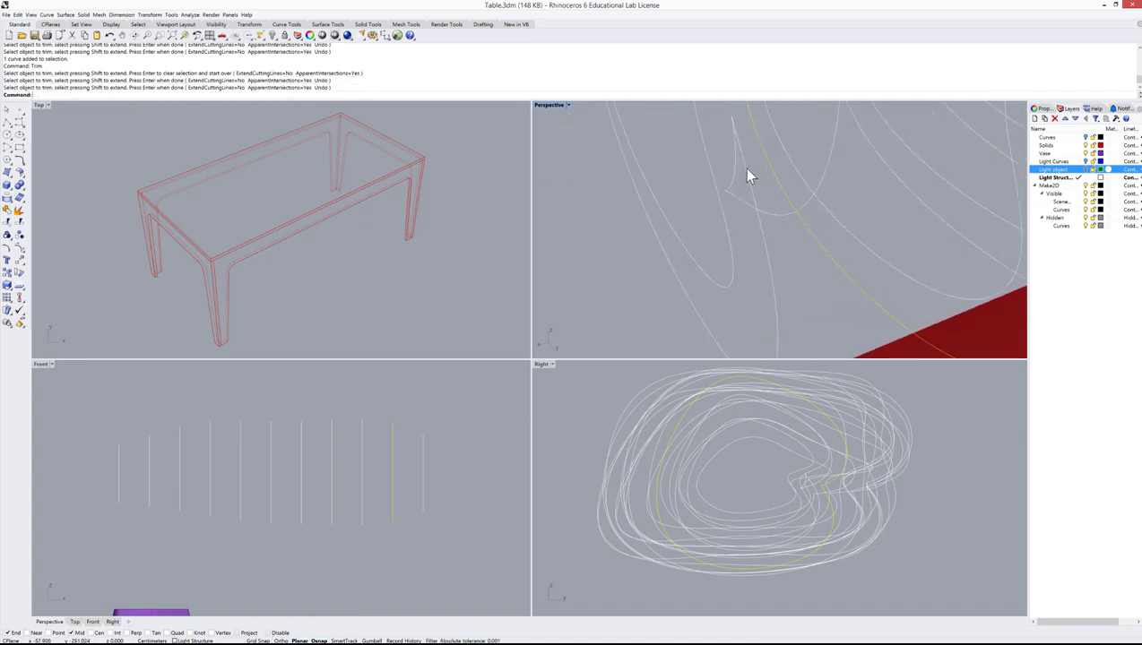
Step: Trim the overlapping loop off the last outer contour at the right end of the front view
{"action": "left_click", "coordinate": [749, 185]}
{"action": "key", "text": "Return"}
{"action": "left_click", "coordinate": [741, 197]}
{"action": "left_click", "coordinate": [734, 177]}
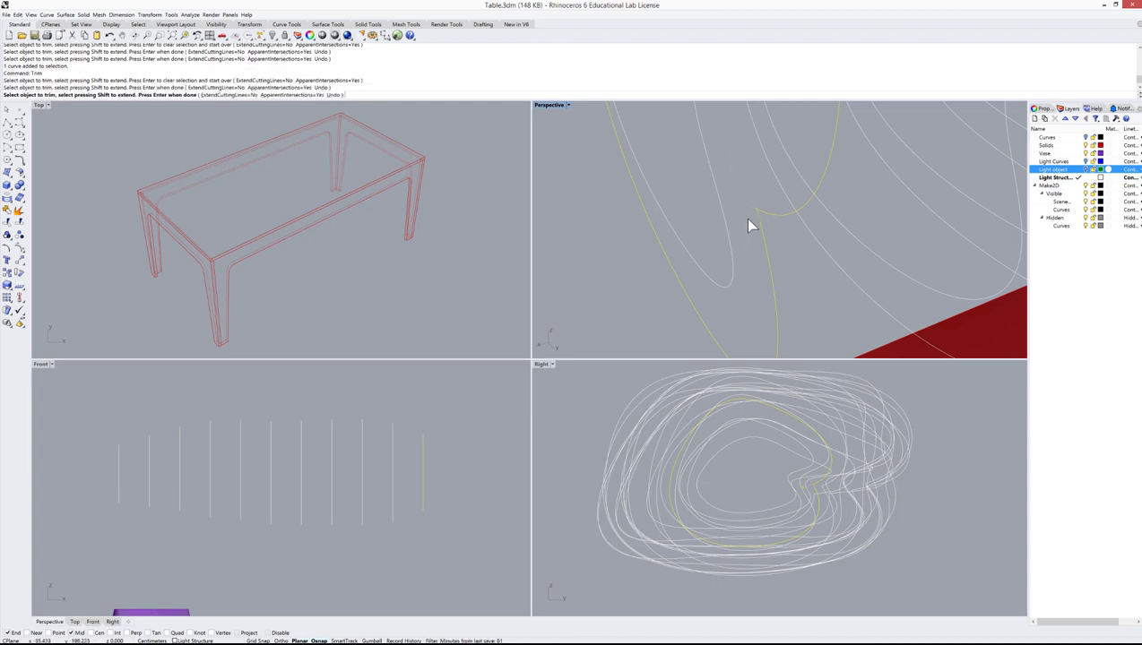
{"action": "key", "text": "Return"}
{"action": "scroll", "coordinate": [744, 260], "scroll_direction": "down", "scroll_amount": 4}
{"action": "right_click_drag", "start_coordinate": [661, 274], "coordinate": [727, 228]}
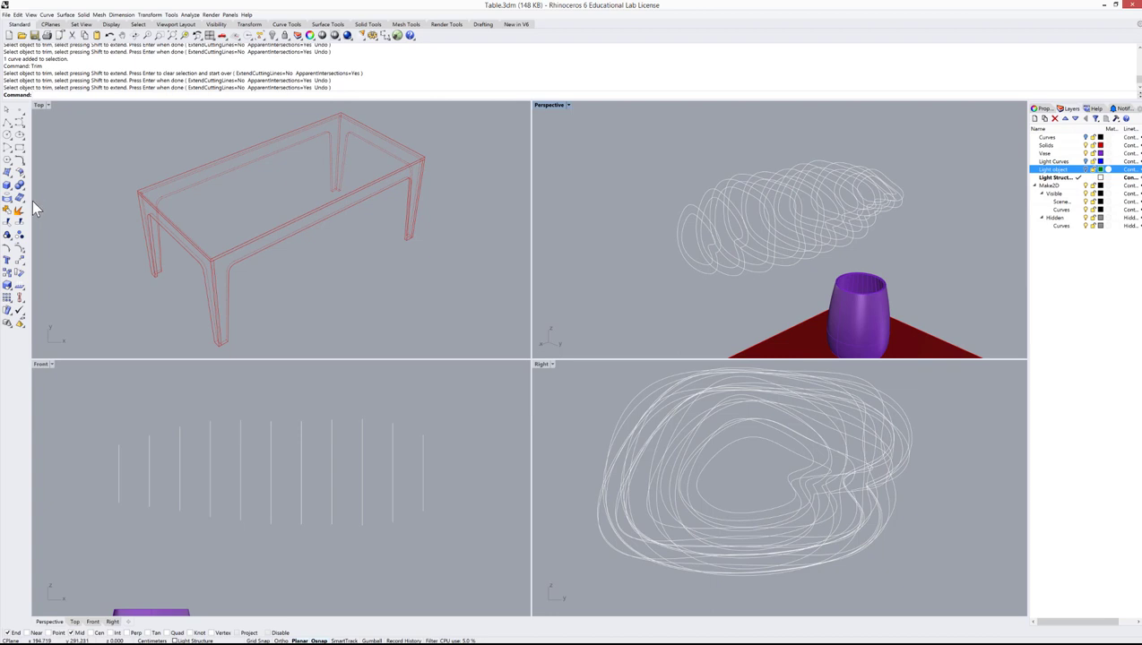
Step: Create a planar surface between the inner and outer contours at the right end of the front view
{"action": "left_click", "coordinate": [12, 176]}
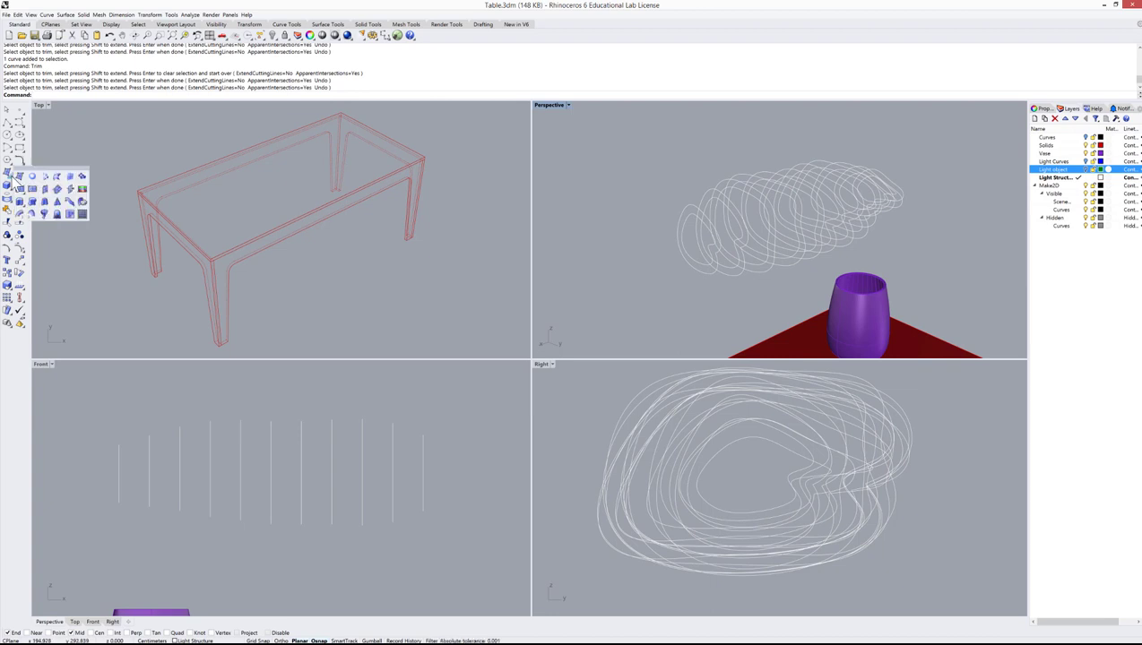
{"action": "left_click", "coordinate": [31, 177]}
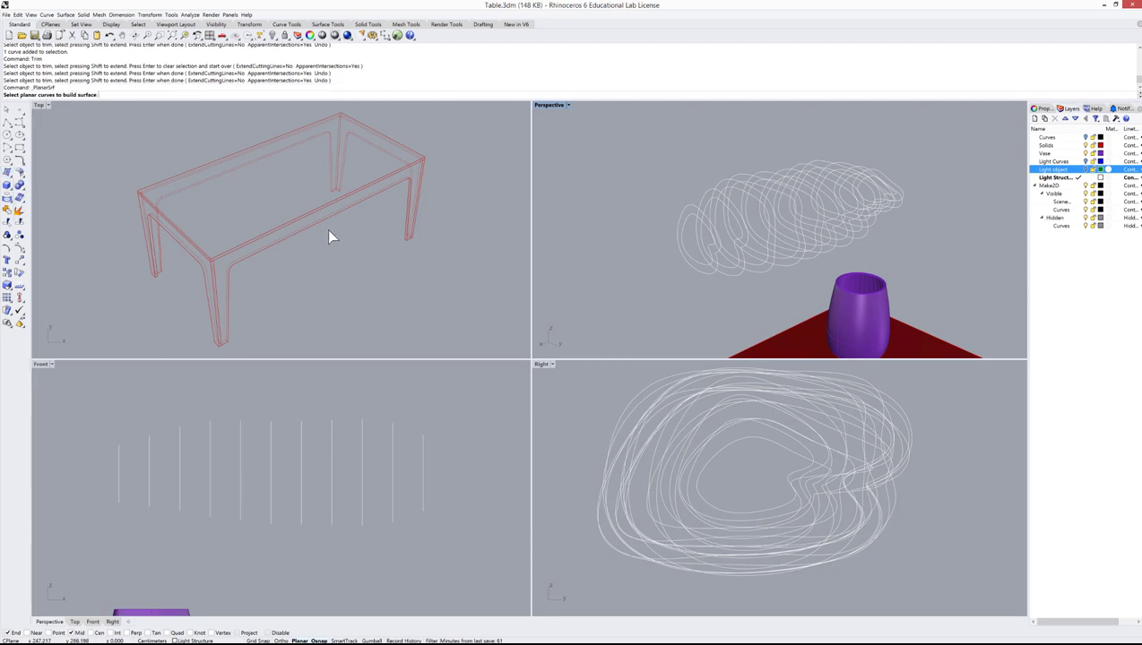
{"action": "left_click", "coordinate": [683, 248]}
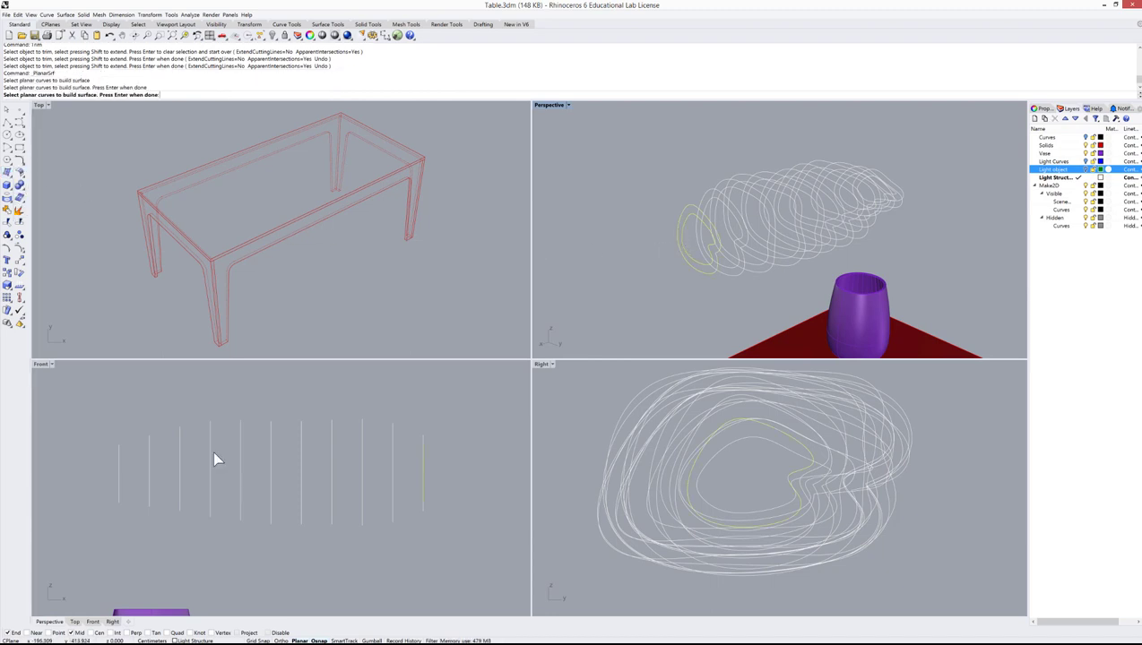
{"action": "key", "text": "Return"}
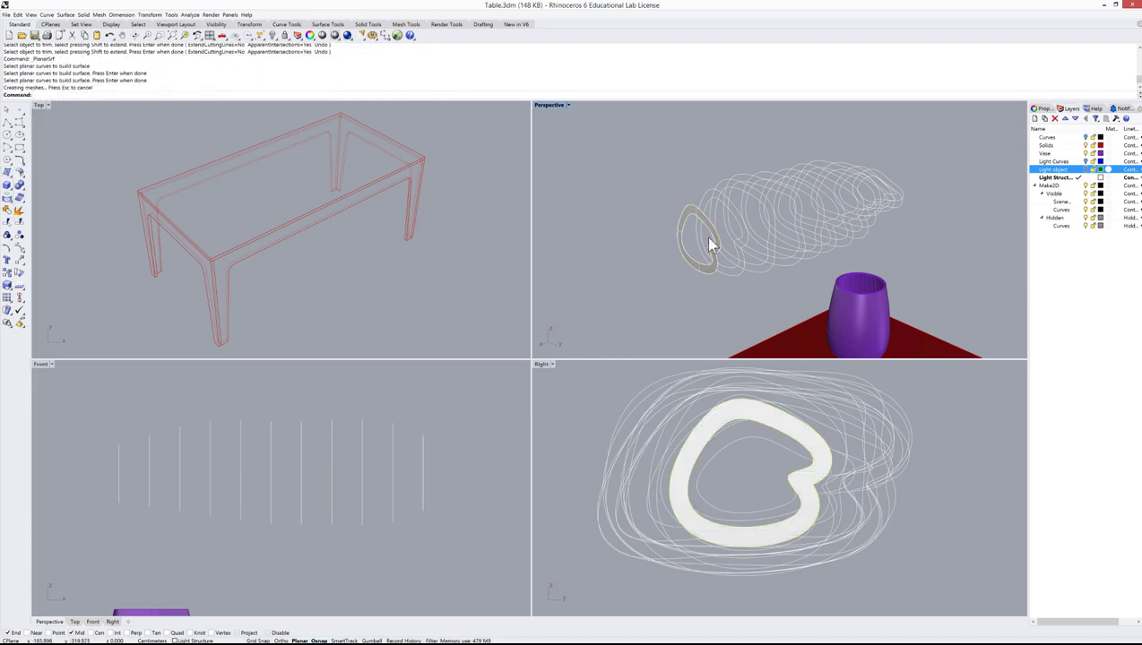
Step: Create planar surfaces between the second and the third pairs of inner and outer contours from that end
{"action": "scroll", "coordinate": [692, 269], "scroll_direction": "up", "scroll_amount": 2}
{"action": "right_click_drag", "start_coordinate": [669, 215], "coordinate": [668, 229]}
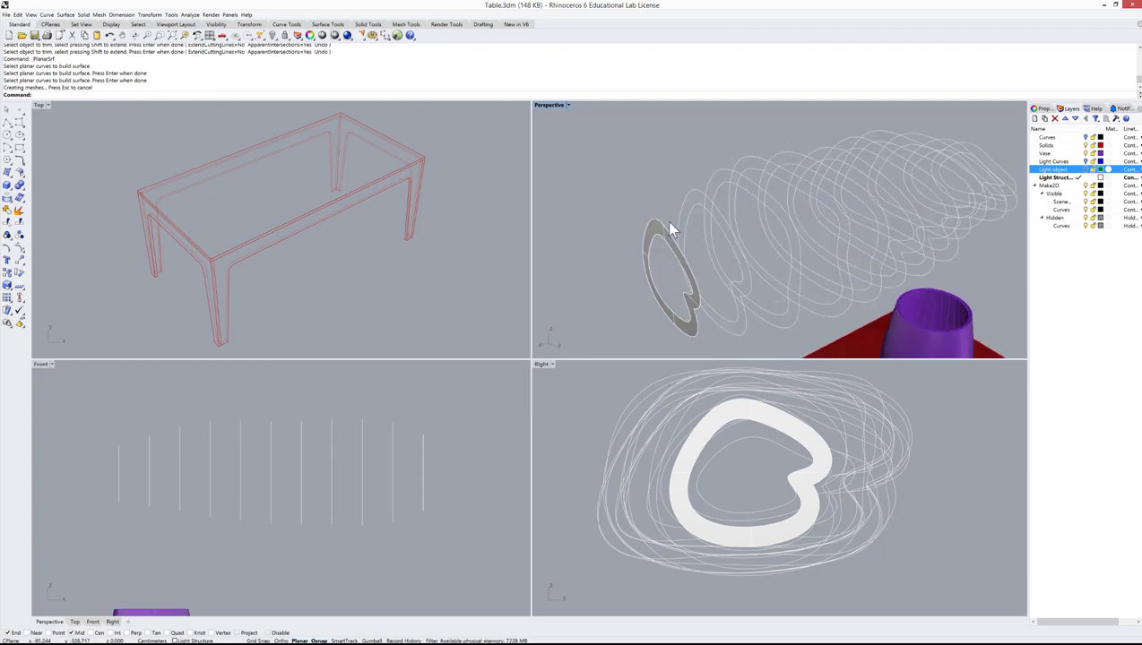
{"action": "left_click", "coordinate": [690, 222]}
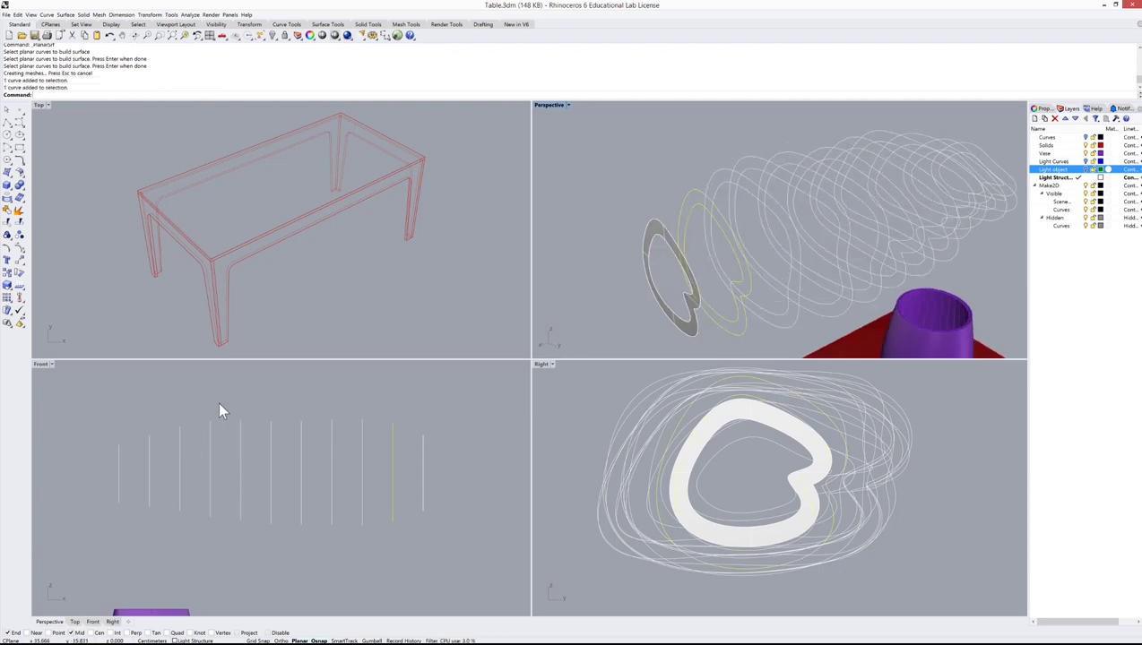
{"action": "key", "text": "Return"}
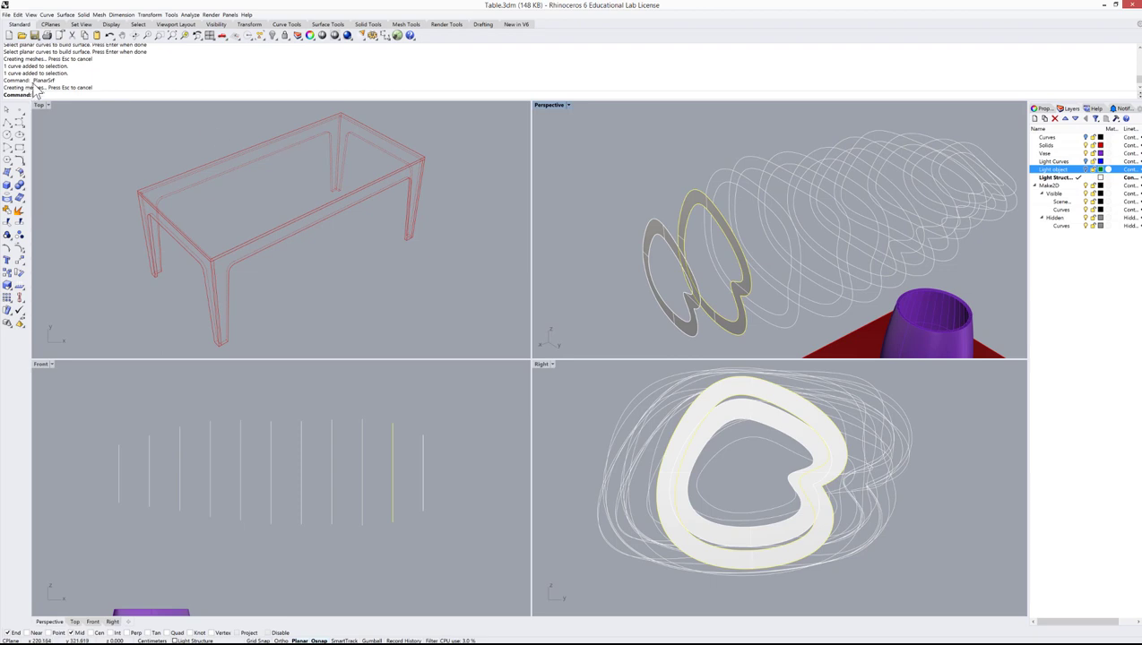
{"action": "left_click", "coordinate": [717, 190]}
{"action": "key", "text": "Return"}
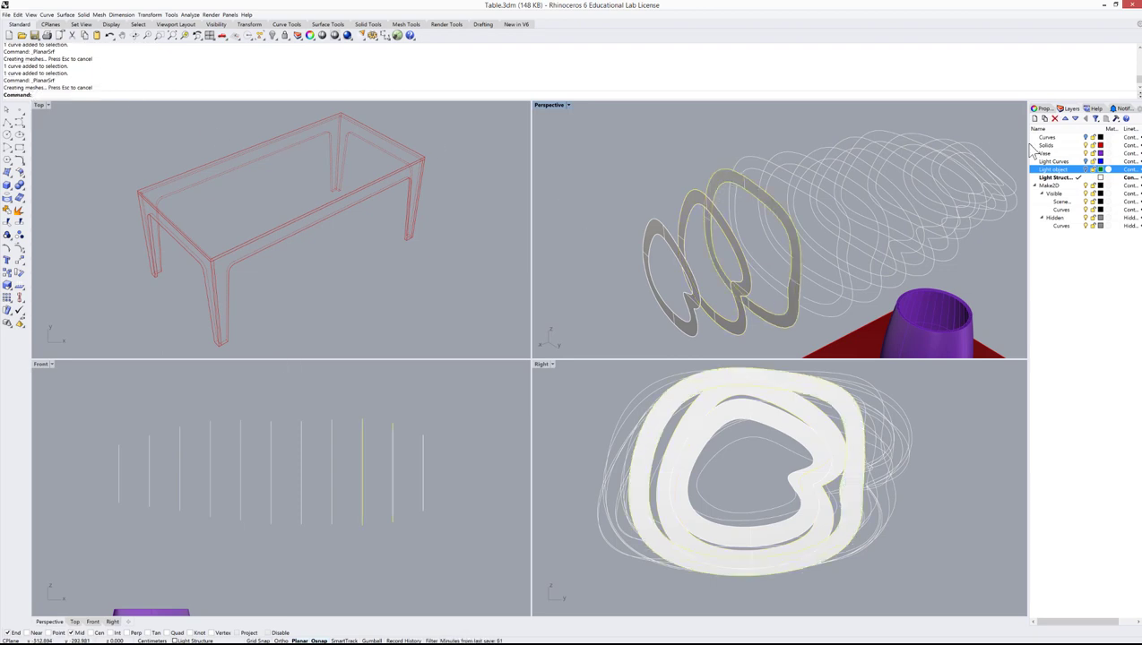
Step: Create planar surfaces from all the remaining contour curves at once, then clear the selection
{"action": "left_click_drag", "start_coordinate": [1018, 136], "coordinate": [826, 242]}
{"action": "key", "text": "Return"}
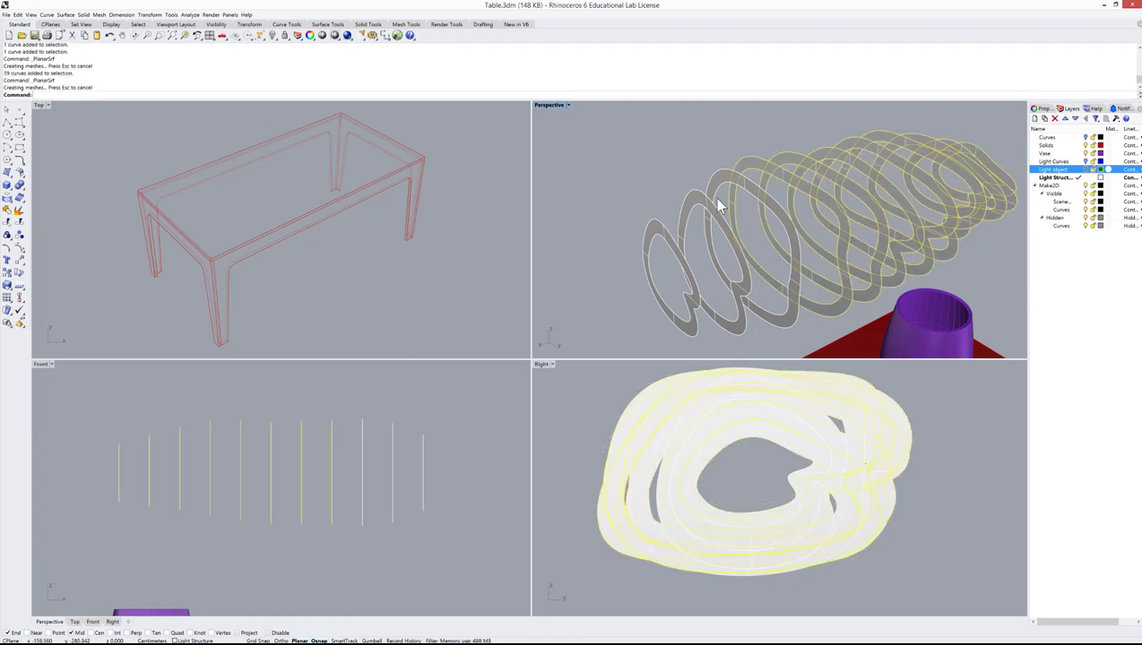
{"action": "key", "text": "Escape"}
{"action": "right_click_drag", "start_coordinate": [886, 215], "coordinate": [845, 228]}
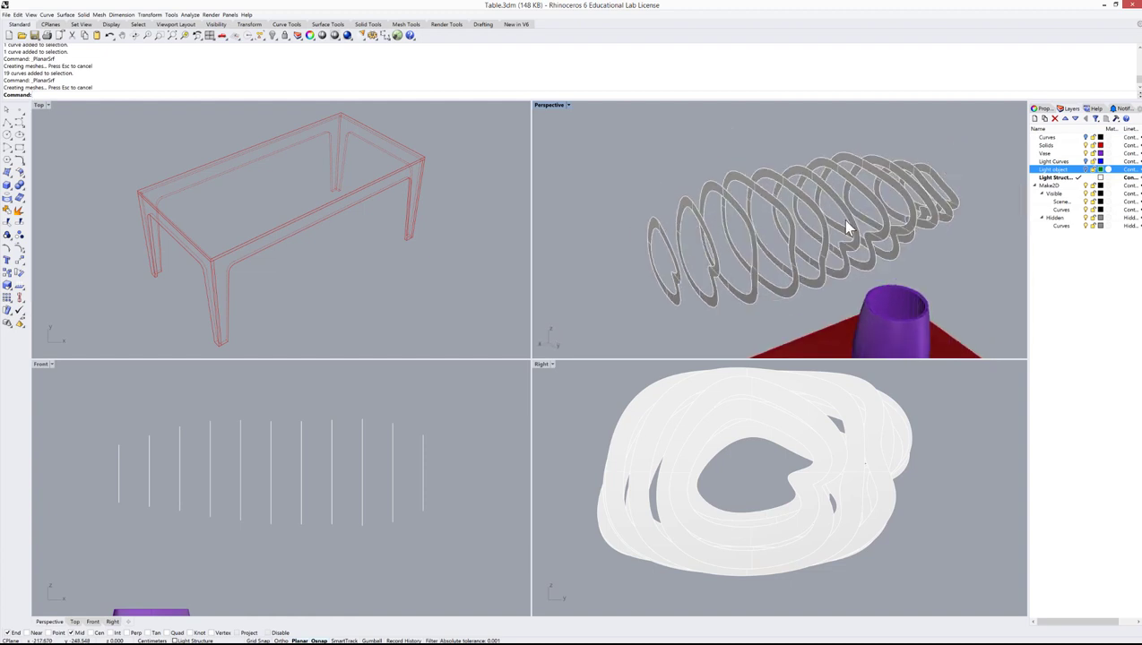
Step: Extrude all the planar rings 1 cm as solids with ExtrudeSrf, deleting the input surfaces
{"action": "type", "text": "extr"}
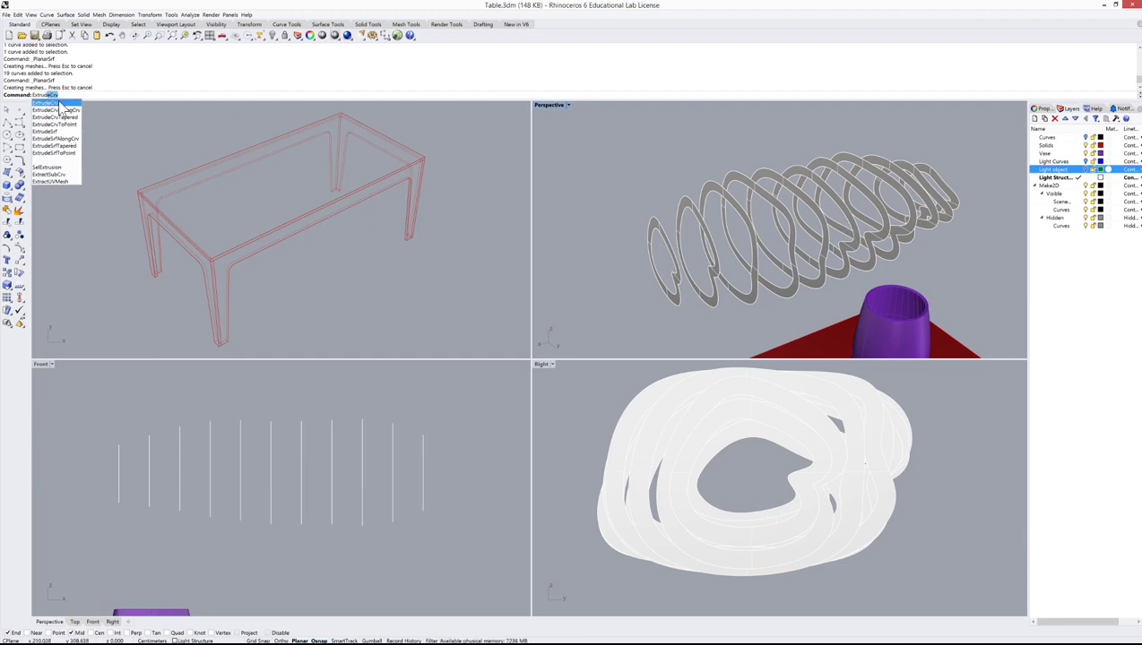
{"action": "left_click", "coordinate": [50, 131]}
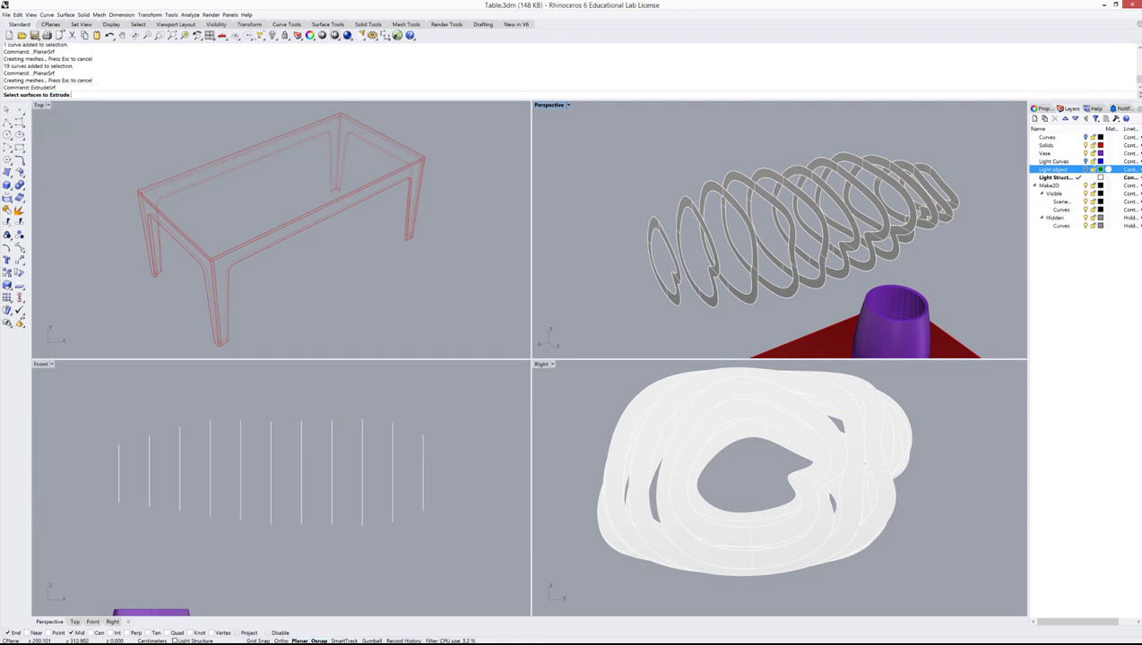
{"action": "left_click_drag", "start_coordinate": [956, 135], "coordinate": [636, 251]}
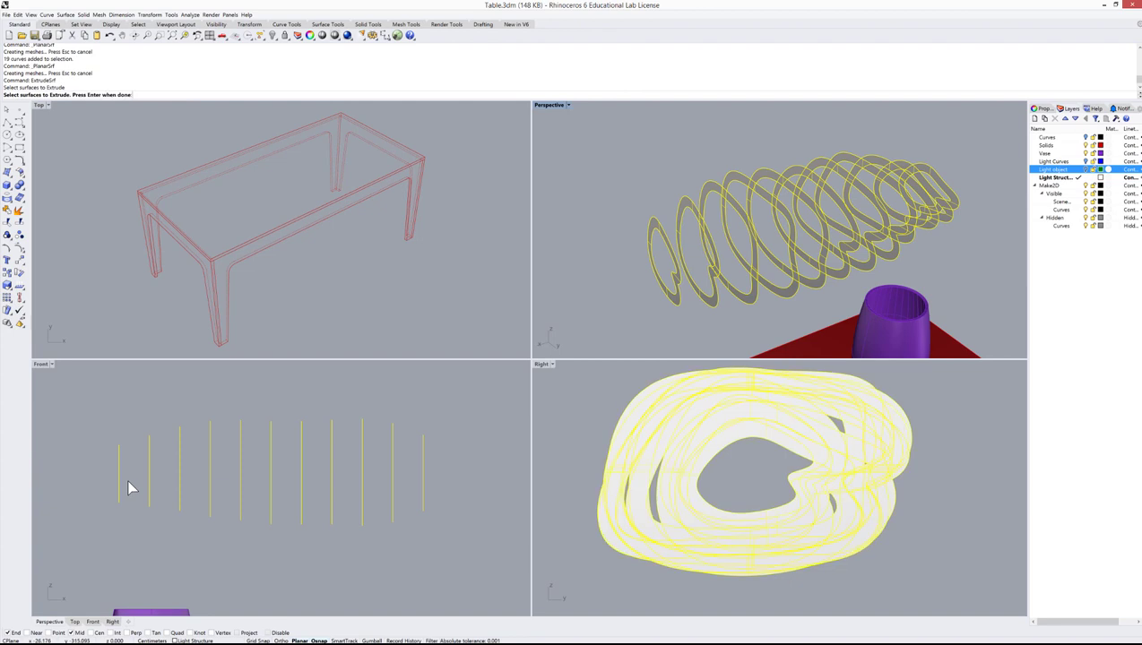
{"action": "key", "text": "Return"}
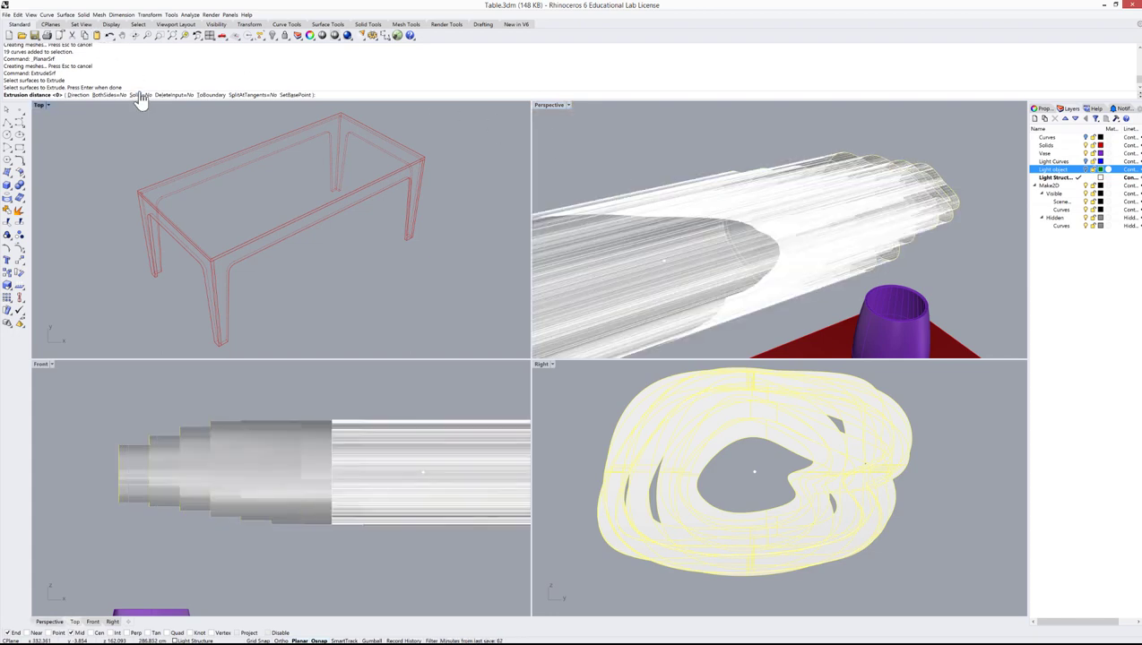
{"action": "left_click", "coordinate": [139, 98]}
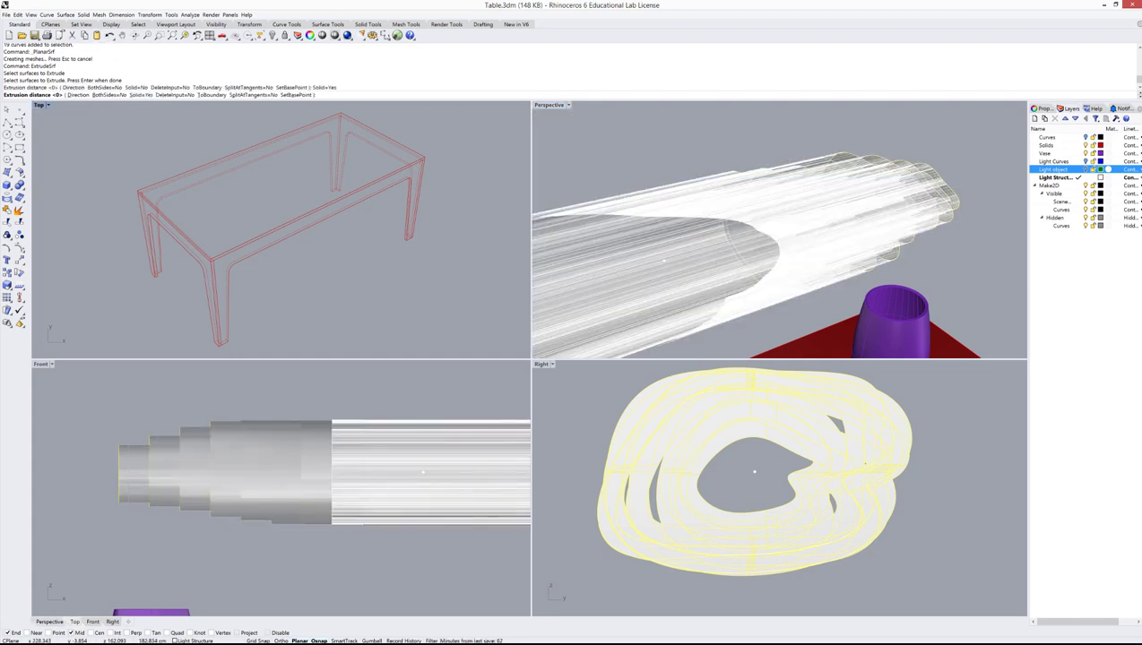
{"action": "left_click", "coordinate": [178, 95]}
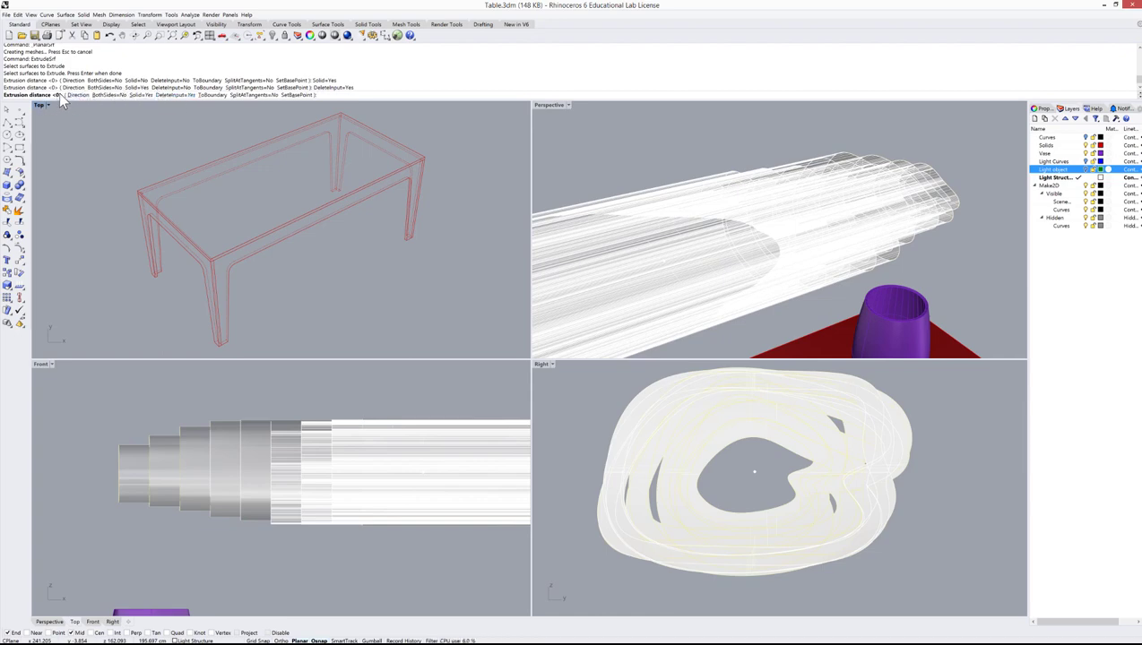
{"action": "type", "text": "1"}
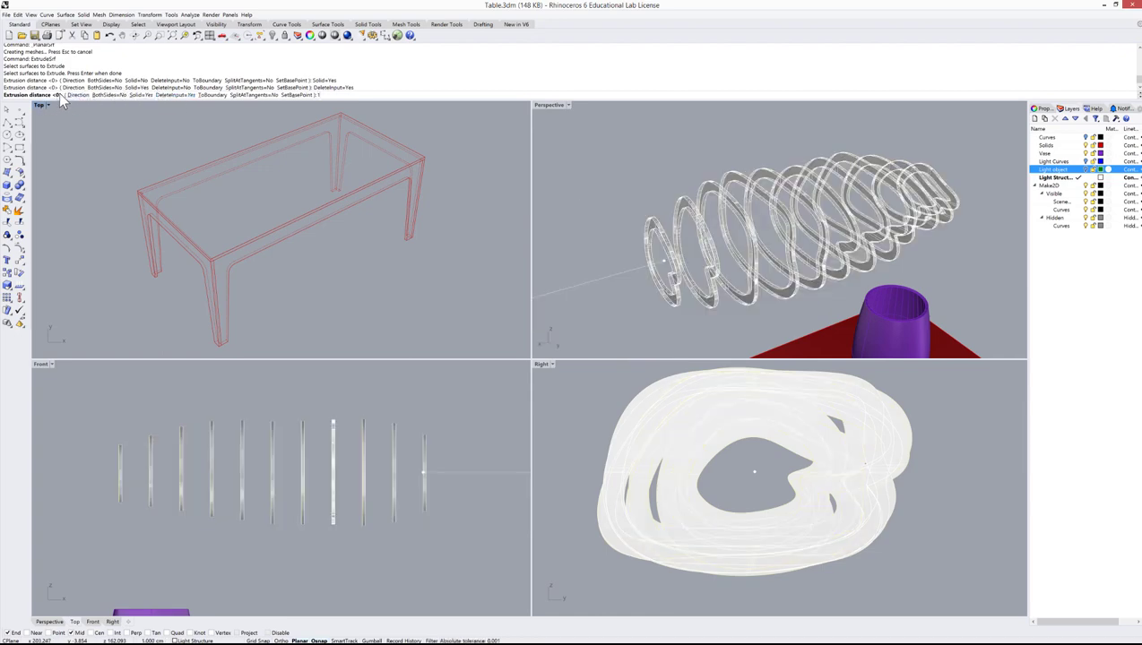
{"action": "key", "text": "Return"}
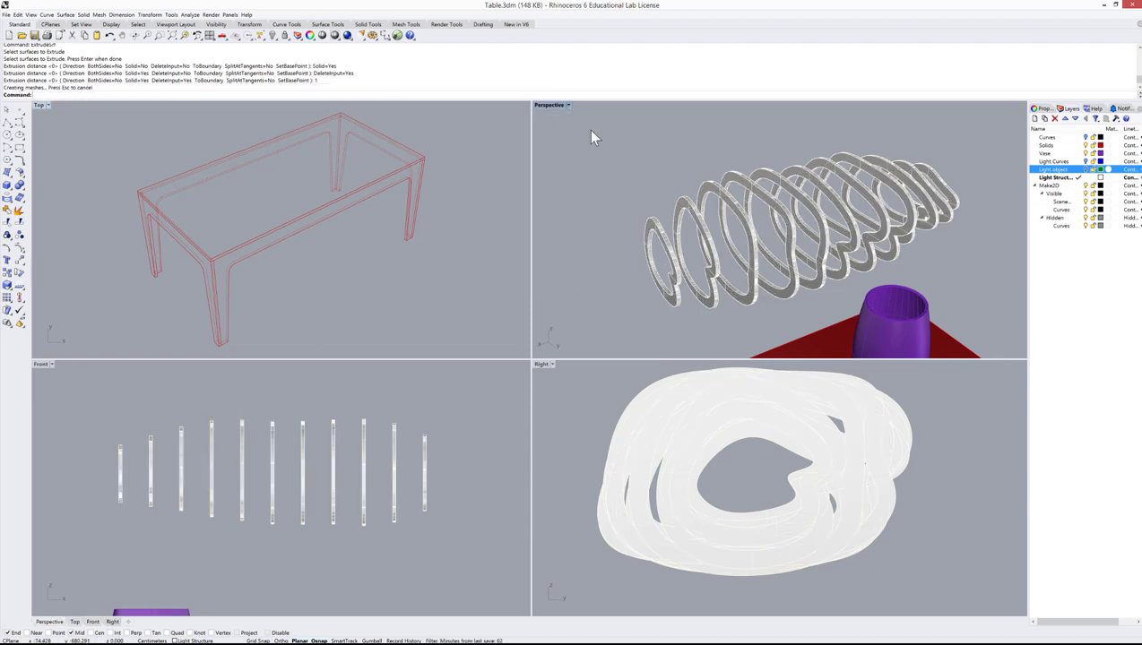
Step: Show the Light object layer and delete the outer green surface of the light, keeping the inner one
{"action": "right_click_drag", "start_coordinate": [748, 238], "coordinate": [955, 219]}
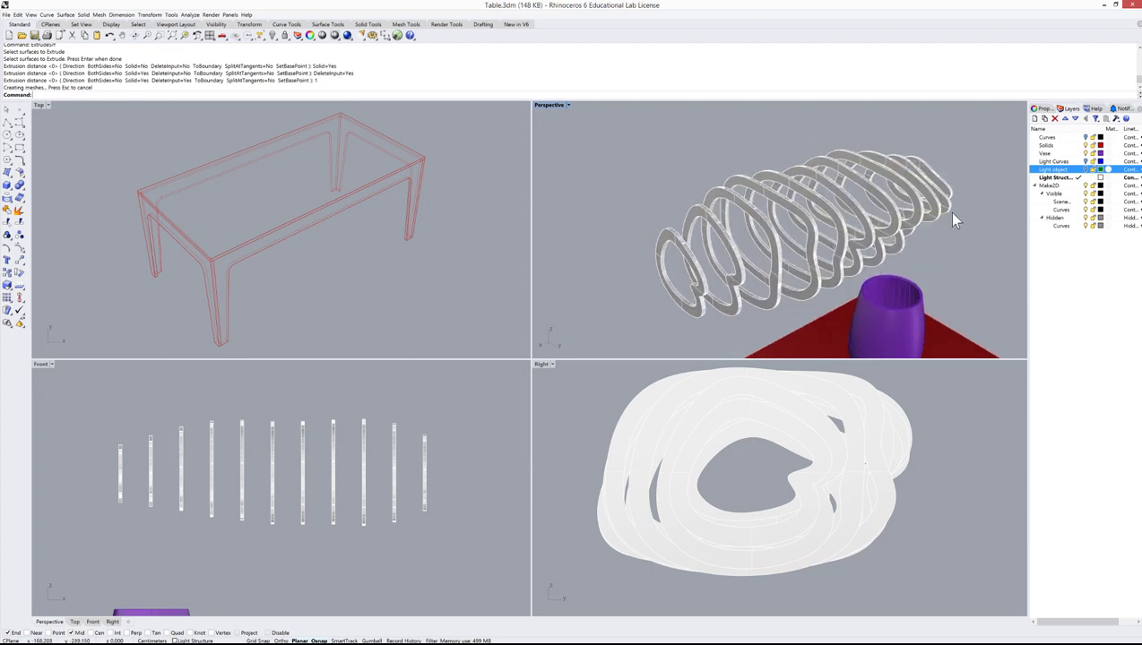
{"action": "left_click", "coordinate": [1085, 169]}
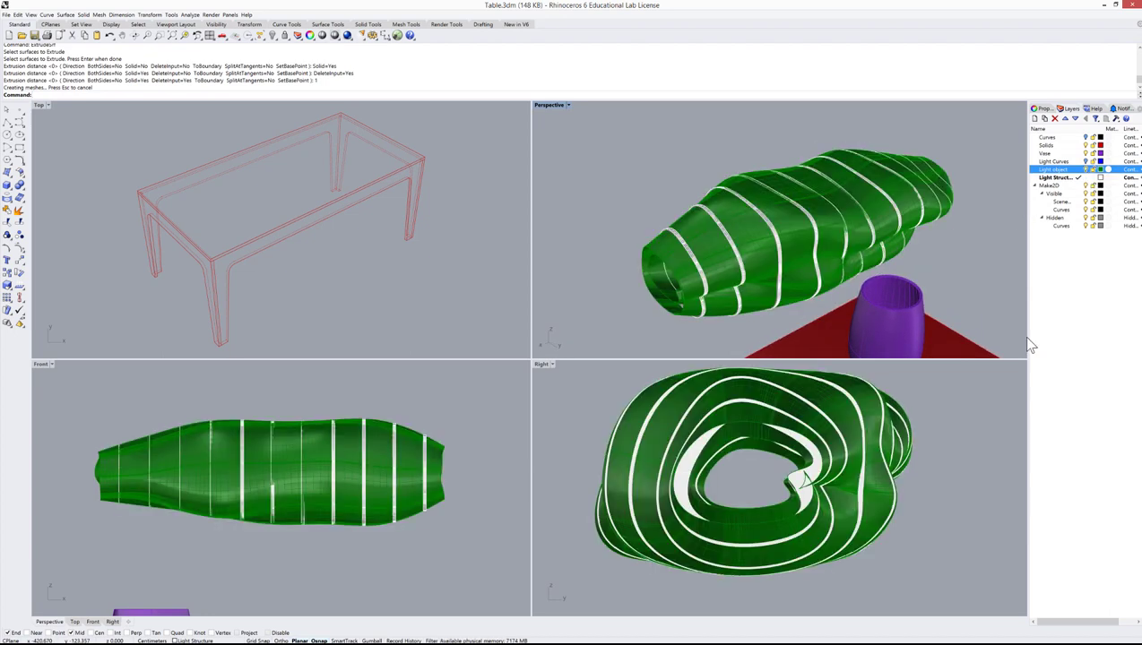
{"action": "left_click", "coordinate": [717, 251]}
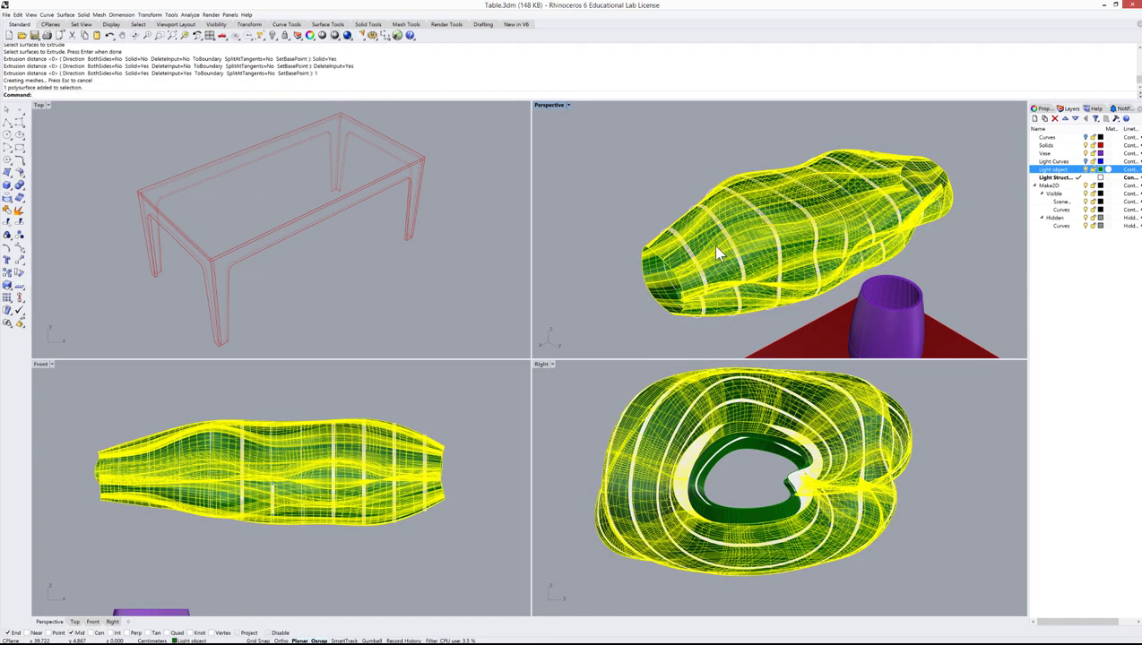
{"action": "key", "text": "Delete"}
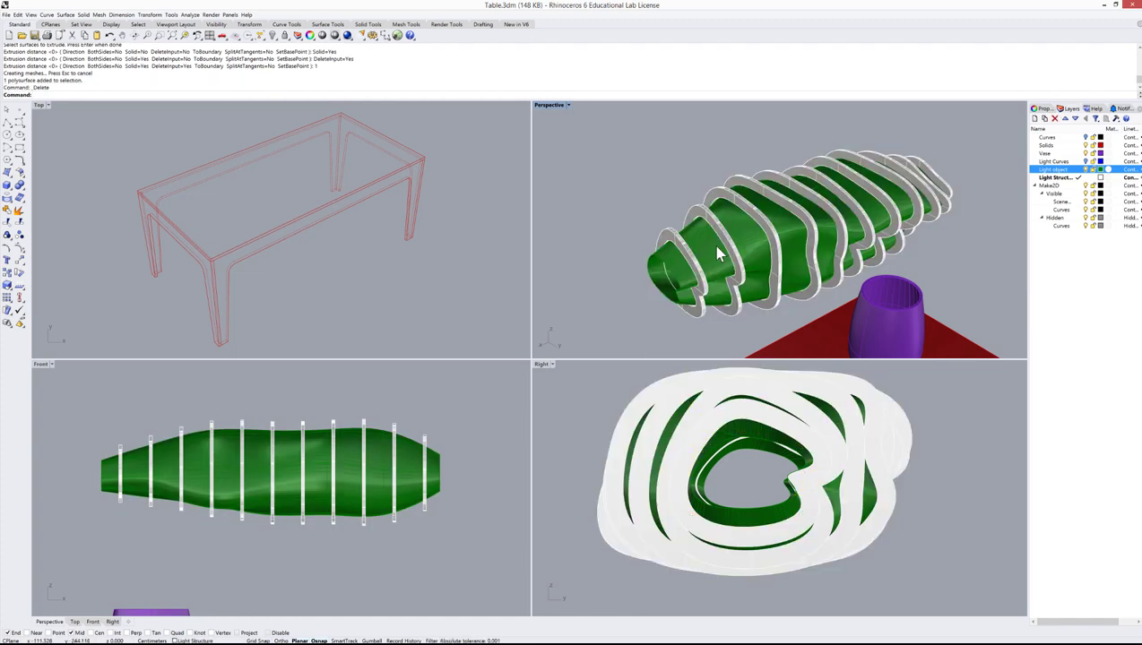
Step: Delete all the old Make2D drawing curves lying beside the table, including the leftover leg lines
{"action": "right_click_drag", "start_coordinate": [717, 254], "coordinate": [686, 195]}
{"action": "double_click", "coordinate": [537, 106]}
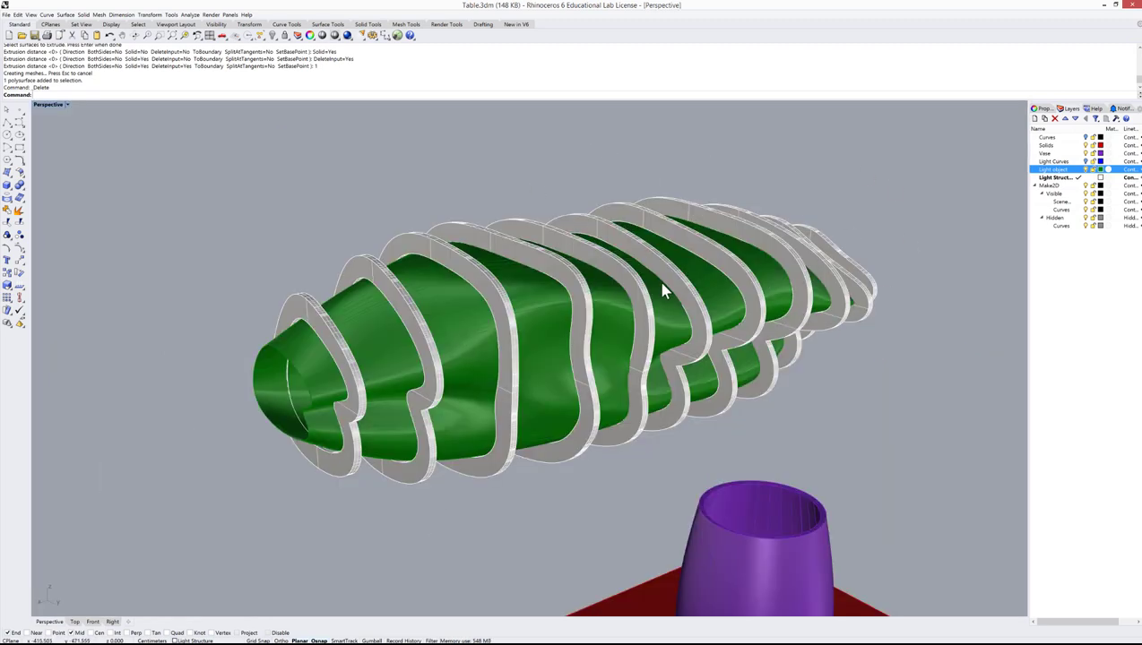
{"action": "scroll", "coordinate": [663, 288], "scroll_direction": "down", "scroll_amount": 5}
{"action": "scroll", "coordinate": [663, 287], "scroll_direction": "down", "scroll_amount": 3}
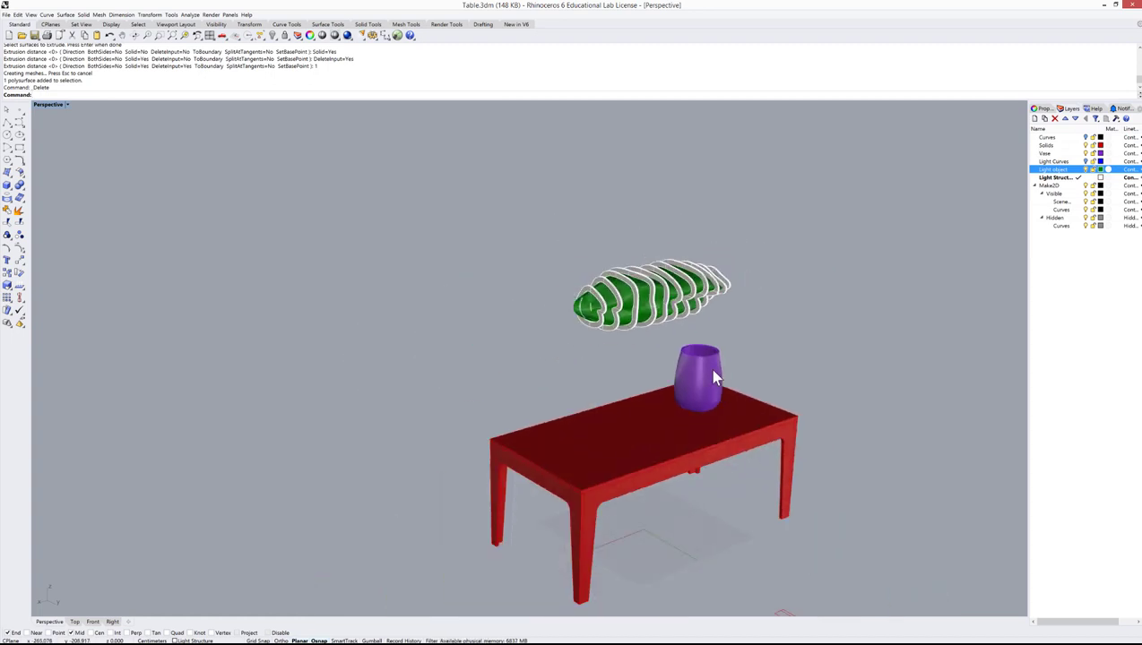
{"action": "scroll", "coordinate": [705, 458], "scroll_direction": "down", "scroll_amount": 2}
{"action": "right_click_drag", "start_coordinate": [706, 458], "coordinate": [681, 377]}
{"action": "left_click", "coordinate": [540, 301]}
{"action": "key", "text": "Escape"}
{"action": "scroll", "coordinate": [531, 268], "scroll_direction": "down", "scroll_amount": 4}
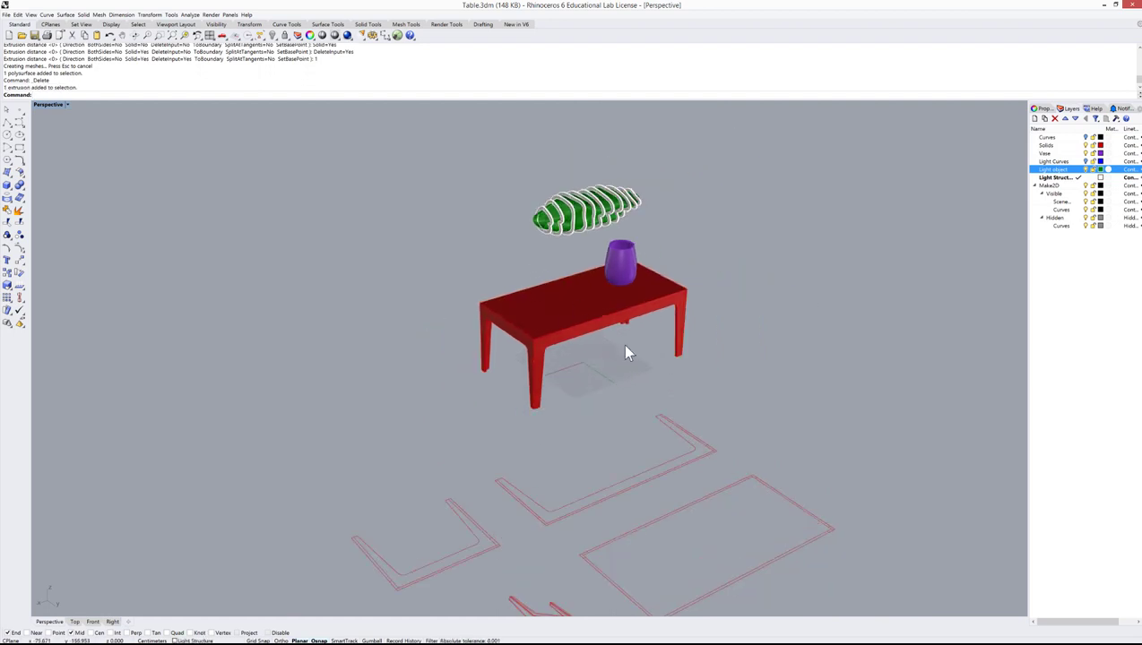
{"action": "scroll", "coordinate": [653, 402], "scroll_direction": "down", "scroll_amount": 4}
{"action": "left_click", "coordinate": [645, 418]}
{"action": "left_click", "coordinate": [681, 434]}
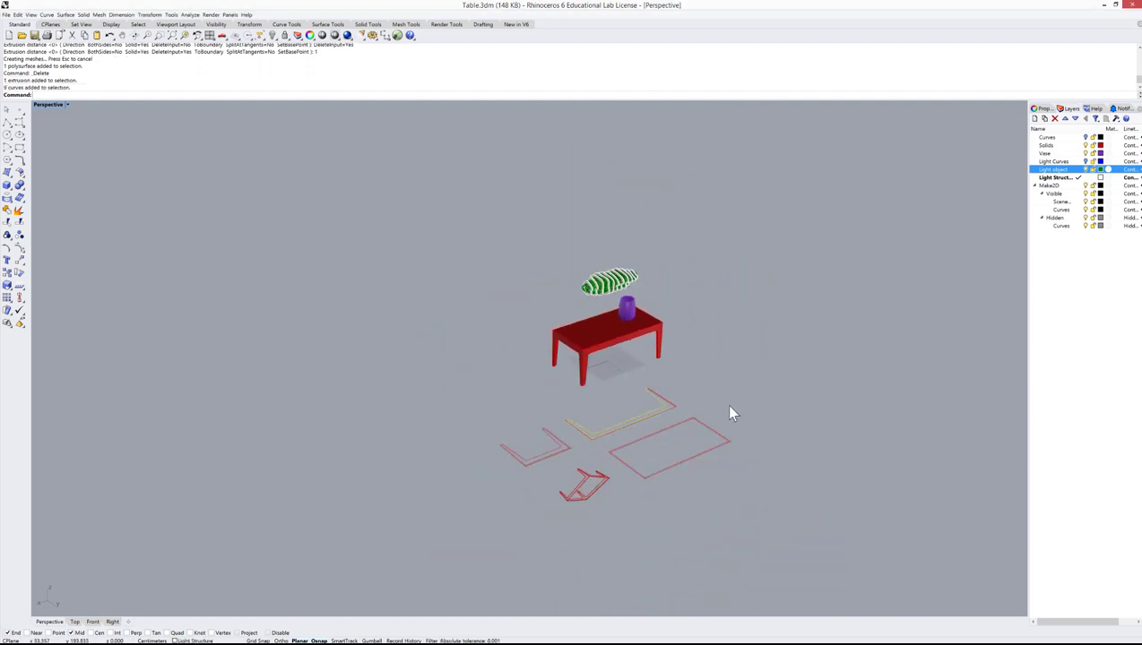
{"action": "left_click_drag", "start_coordinate": [772, 415], "coordinate": [480, 541]}
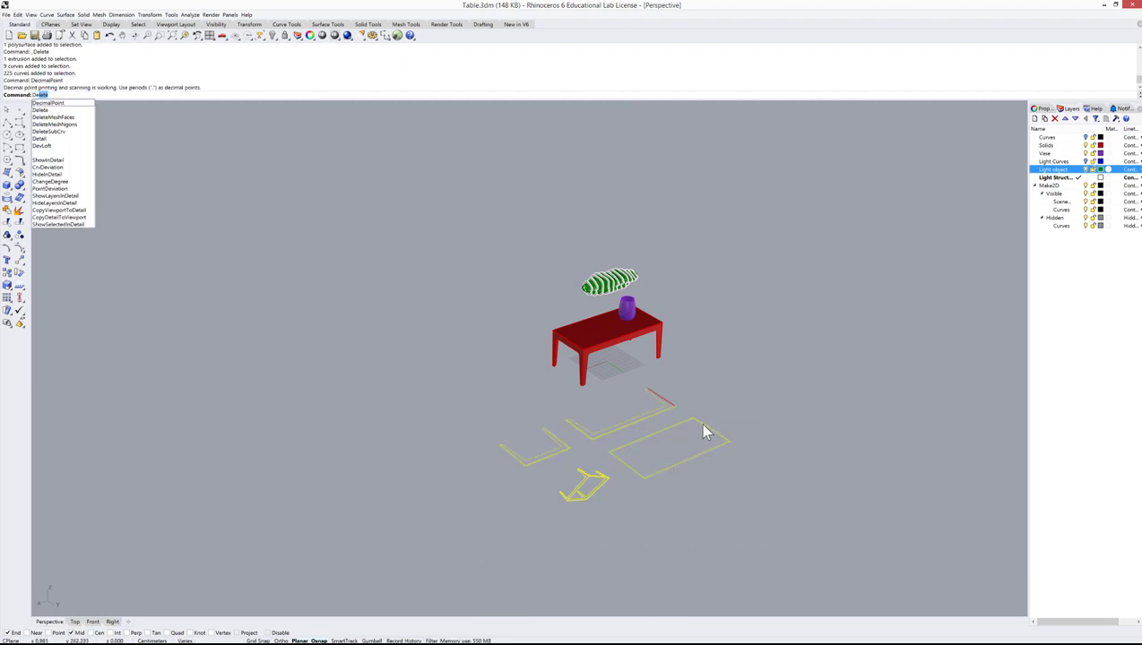
{"action": "key", "text": "Return"}
{"action": "left_click_drag", "start_coordinate": [678, 426], "coordinate": [633, 378]}
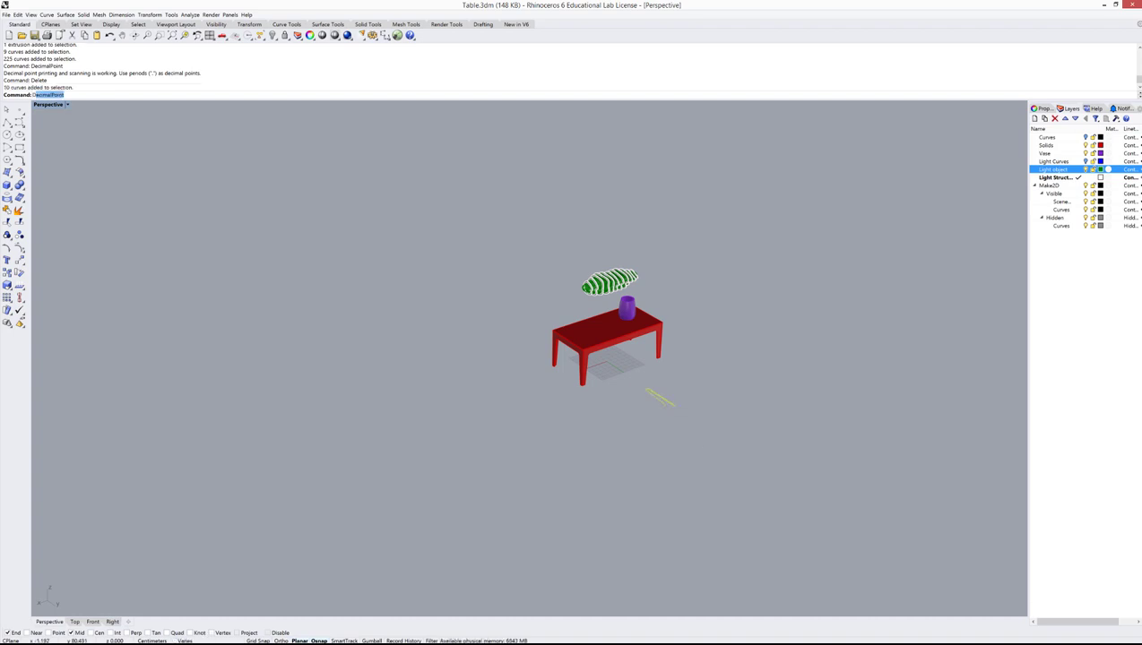
{"action": "key", "text": "Return"}
Step: Zoom the perspective view to the table, vase and light, and create a third angle projection Make2D drawing of them with hidden lines
{"action": "left_click_drag", "start_coordinate": [504, 220], "coordinate": [726, 444]}
{"action": "type", "text": "zs"}
{"action": "key", "text": "Return"}
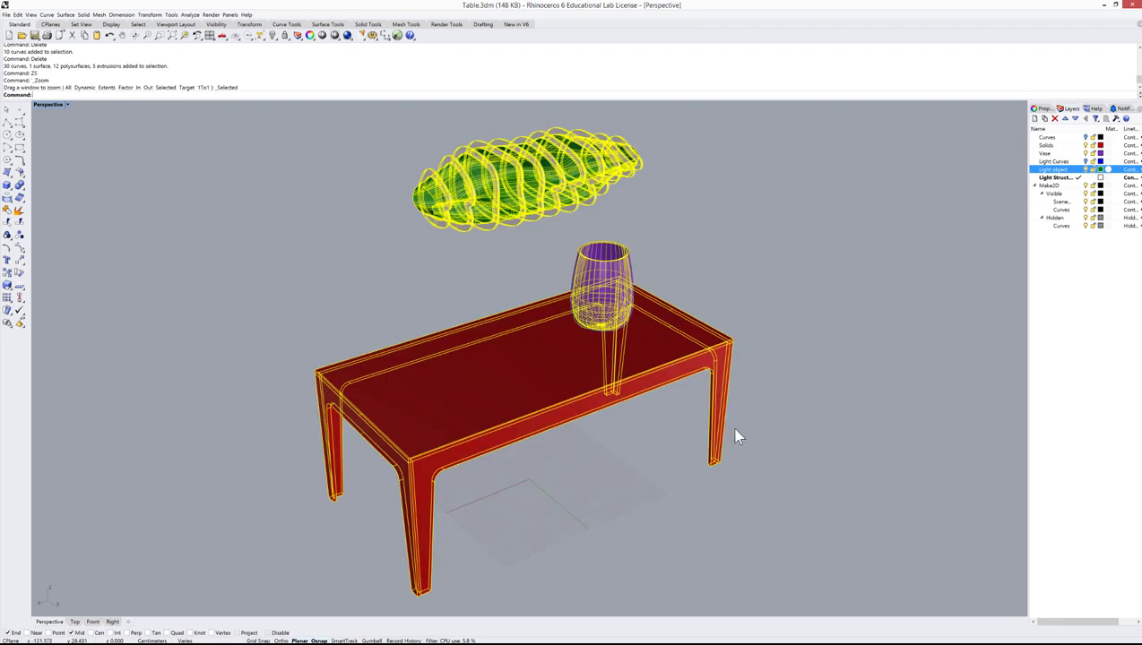
{"action": "key", "text": "Escape"}
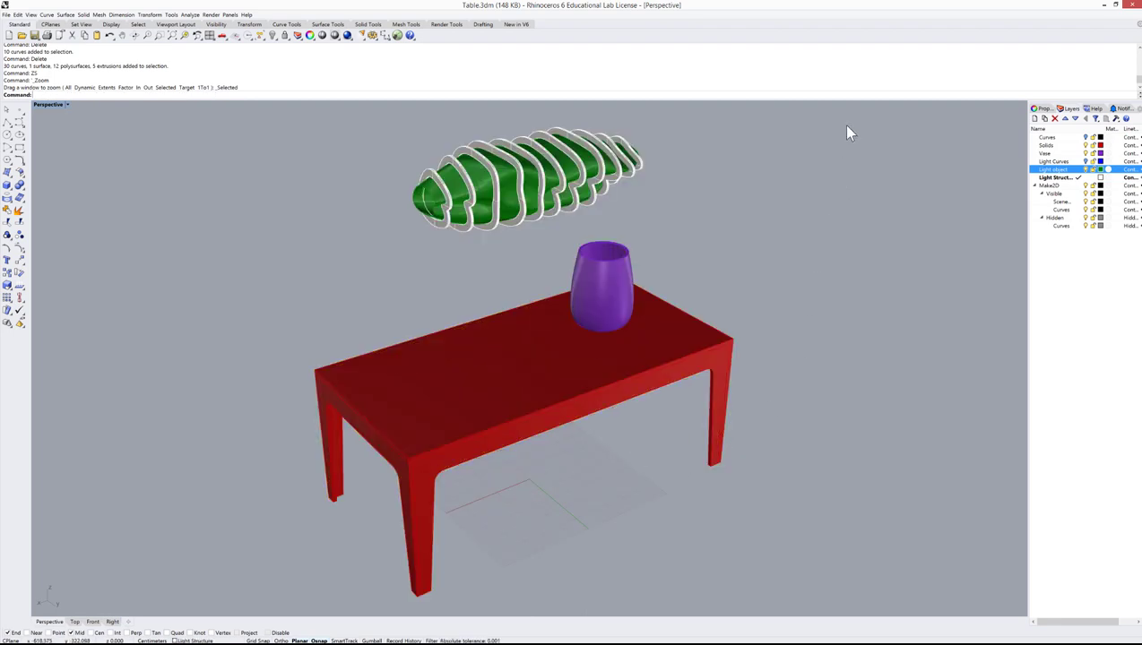
{"action": "type", "text": "ma"}
{"action": "key", "text": "Return"}
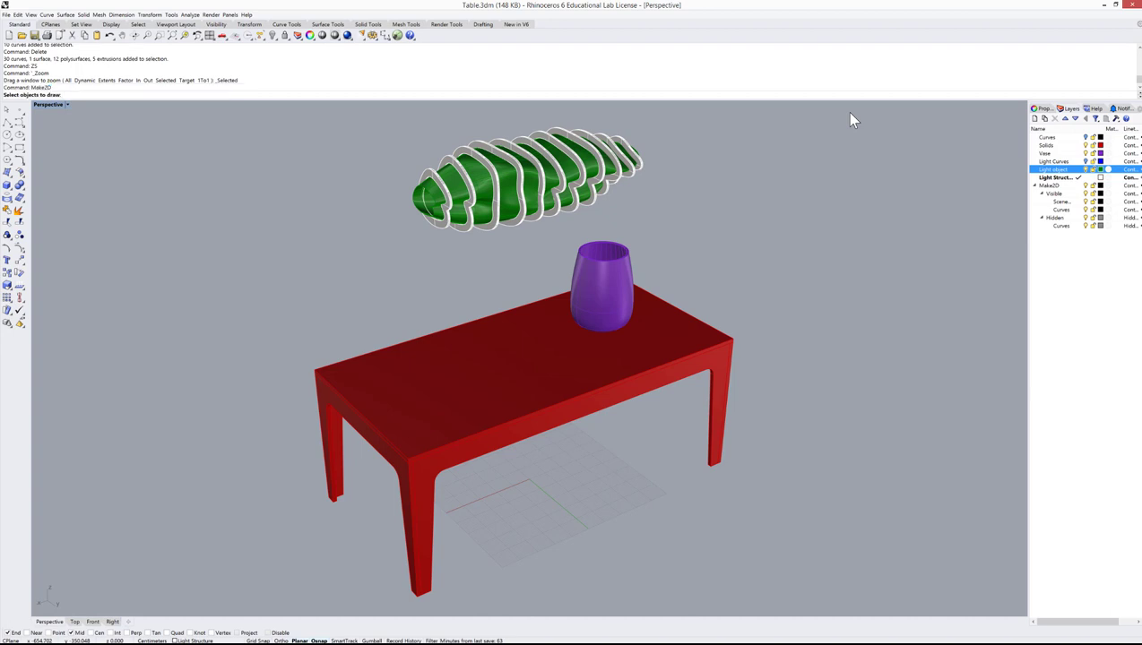
{"action": "left_click_drag", "start_coordinate": [850, 114], "coordinate": [195, 598]}
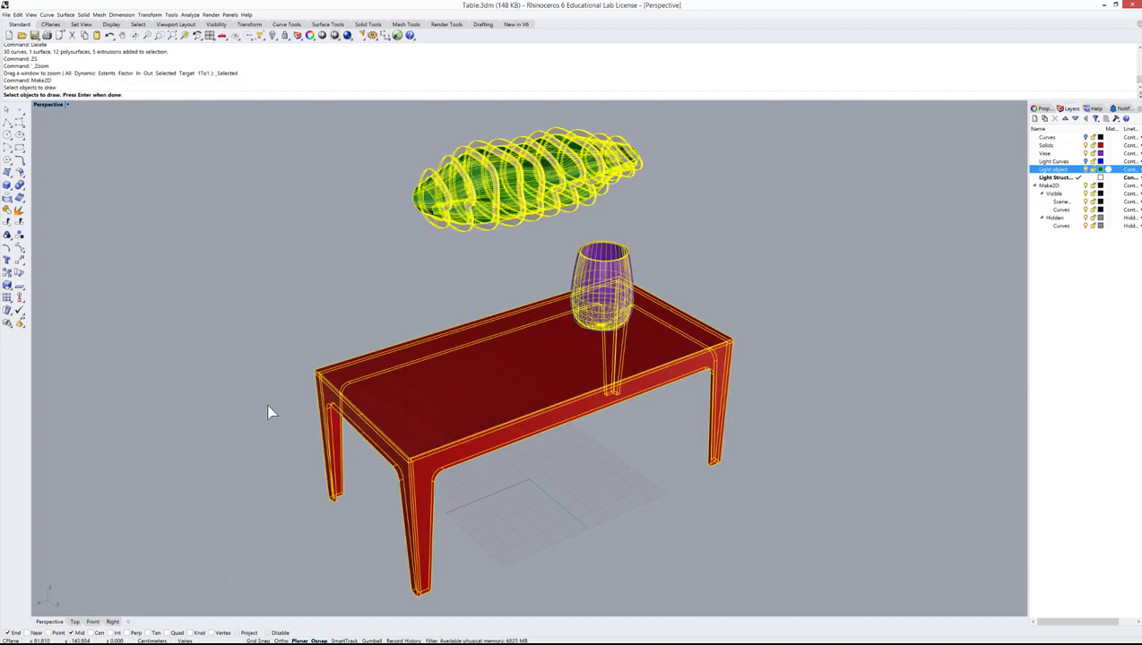
{"action": "key", "text": "Return"}
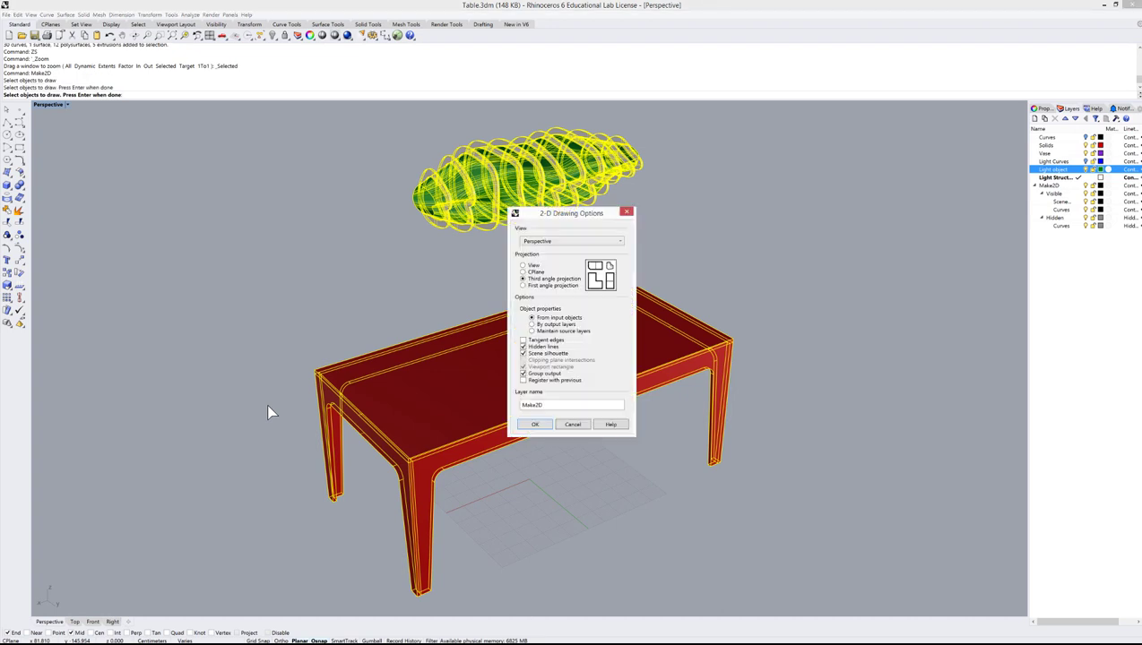
{"action": "left_click", "coordinate": [531, 425]}
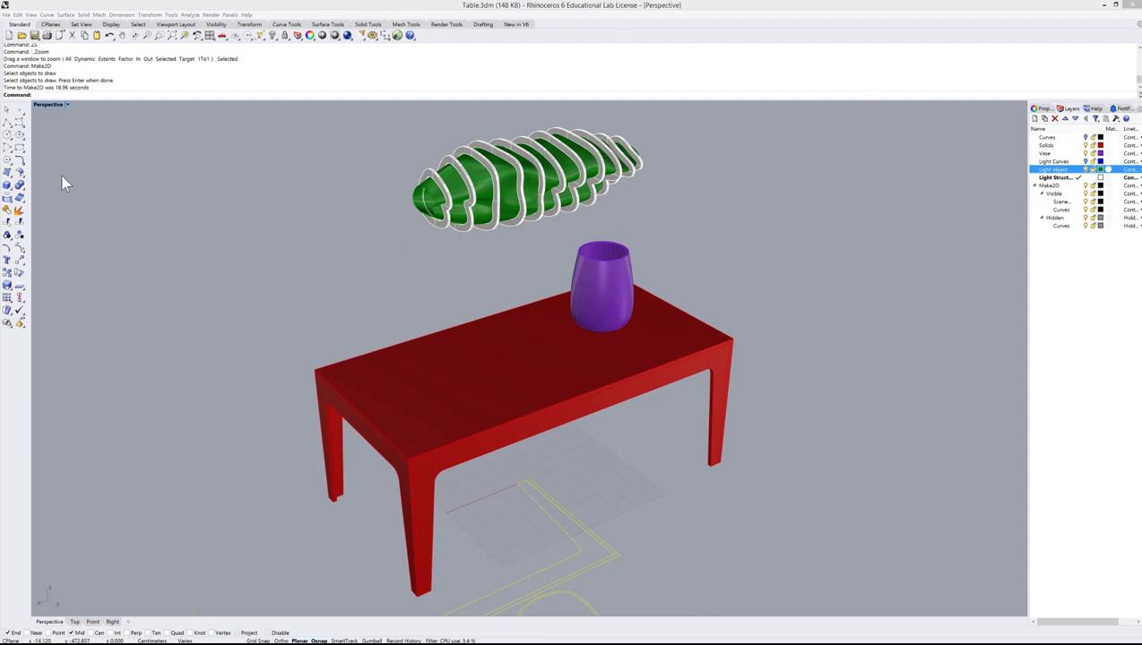
Step: Move the new 2D drawing well clear of the 3D model in the top view and deselect it
{"action": "double_click", "coordinate": [47, 105]}
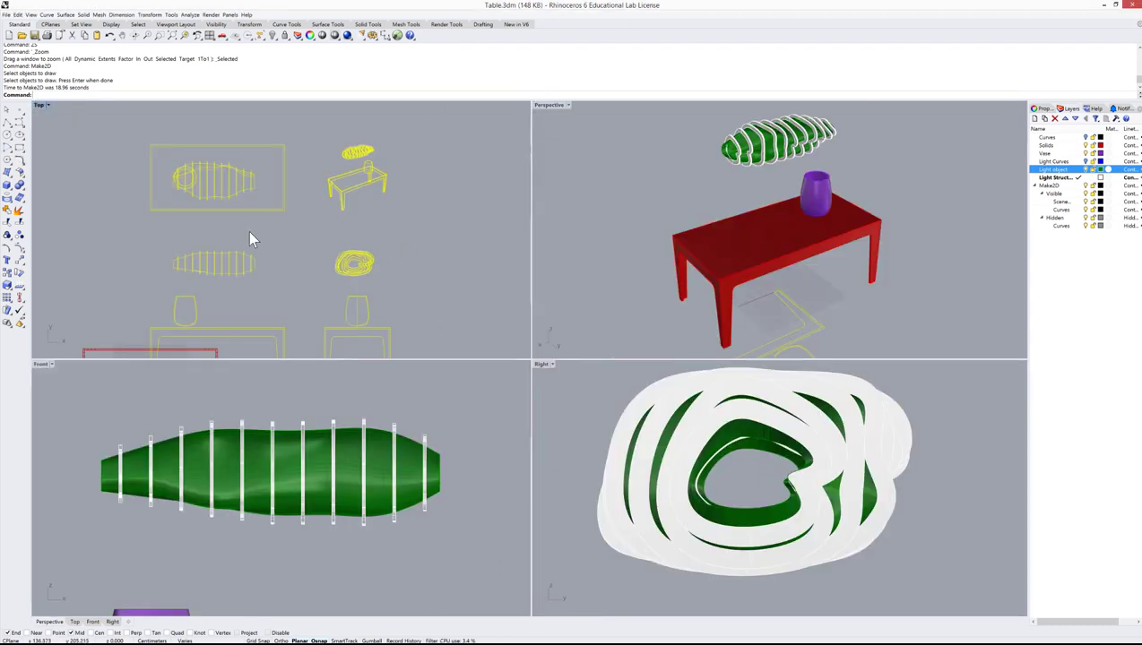
{"action": "scroll", "coordinate": [248, 232], "scroll_direction": "down", "scroll_amount": 3}
{"action": "left_click_drag", "start_coordinate": [274, 235], "coordinate": [385, 172]}
{"action": "scroll", "coordinate": [352, 275], "scroll_direction": "down", "scroll_amount": 3}
{"action": "scroll", "coordinate": [375, 226], "scroll_direction": "up", "scroll_amount": 5}
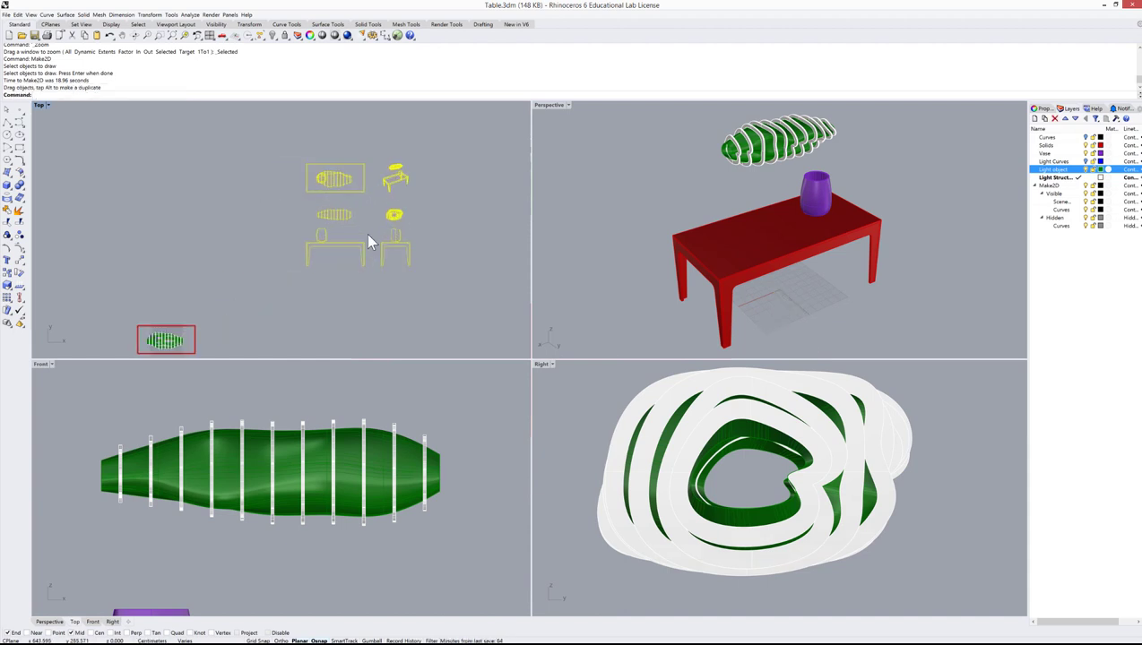
{"action": "right_click_drag", "start_coordinate": [415, 108], "coordinate": [306, 224], "text": "ctrl+shift"}
{"action": "key", "text": "Escape"}
{"action": "scroll", "coordinate": [381, 174], "scroll_direction": "up", "scroll_amount": 6}
{"action": "scroll", "coordinate": [385, 154], "scroll_direction": "down", "scroll_amount": 4}
Step: Set the Perspective and Right viewports to Rendered display, with the whole scene framed in the Right view
{"action": "left_click", "coordinate": [549, 105]}
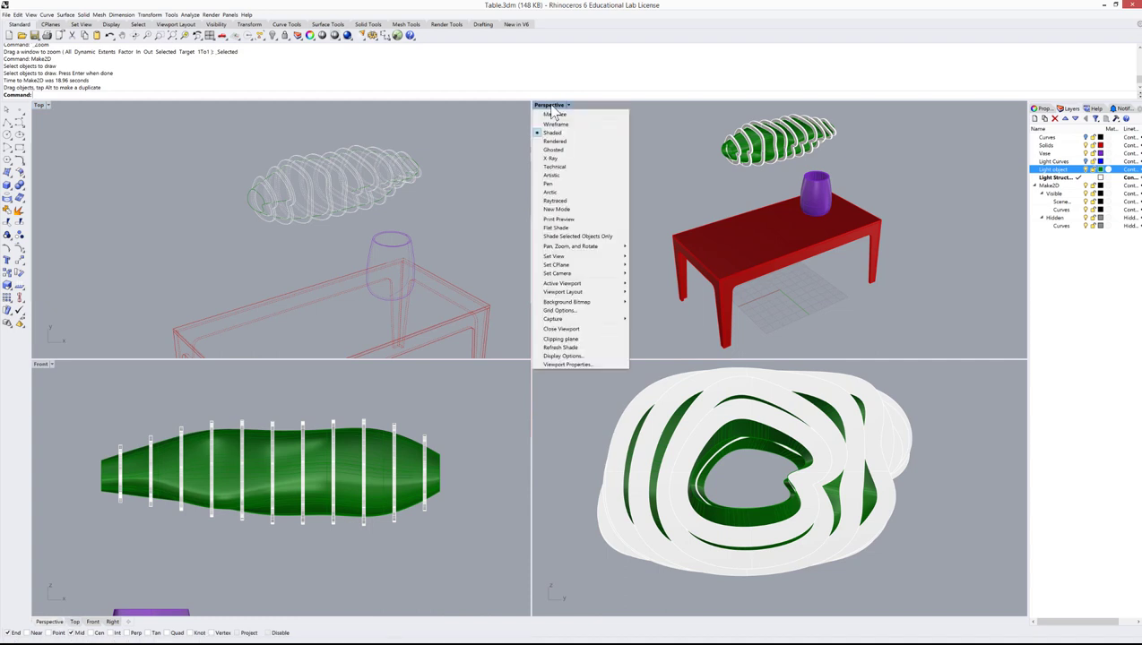
{"action": "left_click", "coordinate": [564, 141]}
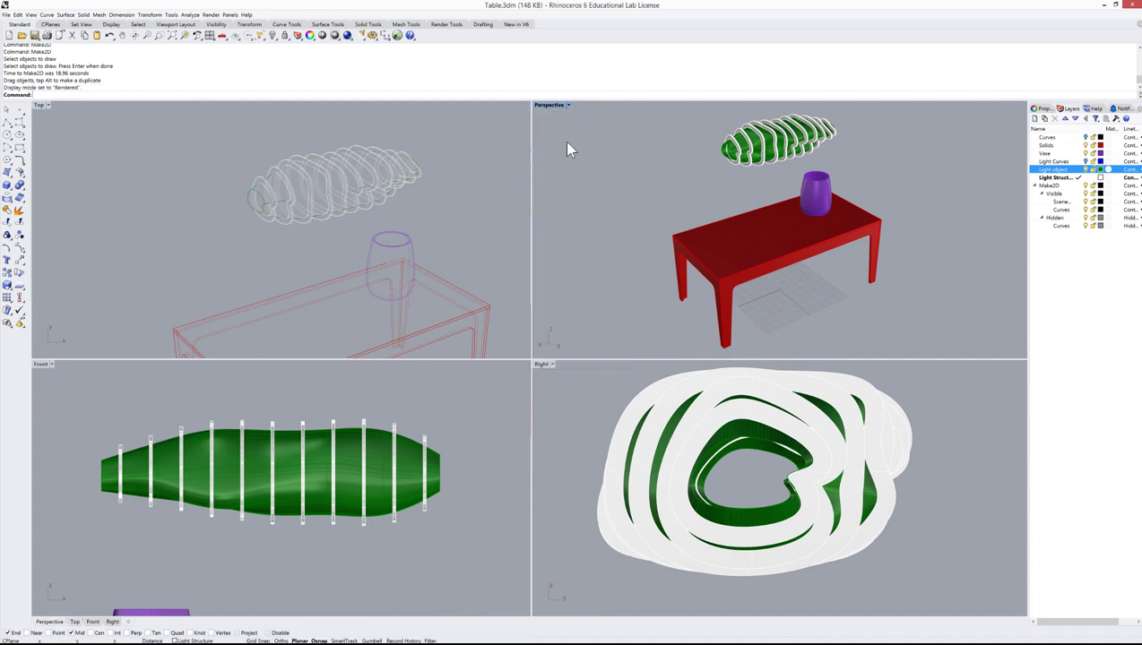
{"action": "left_click", "coordinate": [549, 366]}
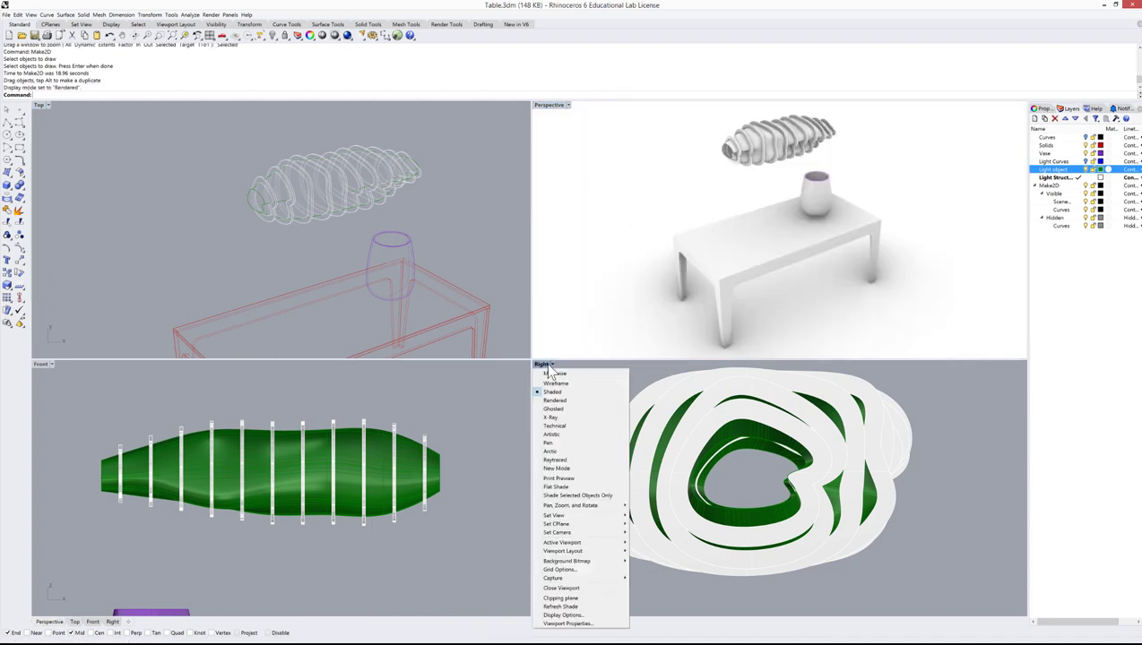
{"action": "left_click", "coordinate": [565, 400]}
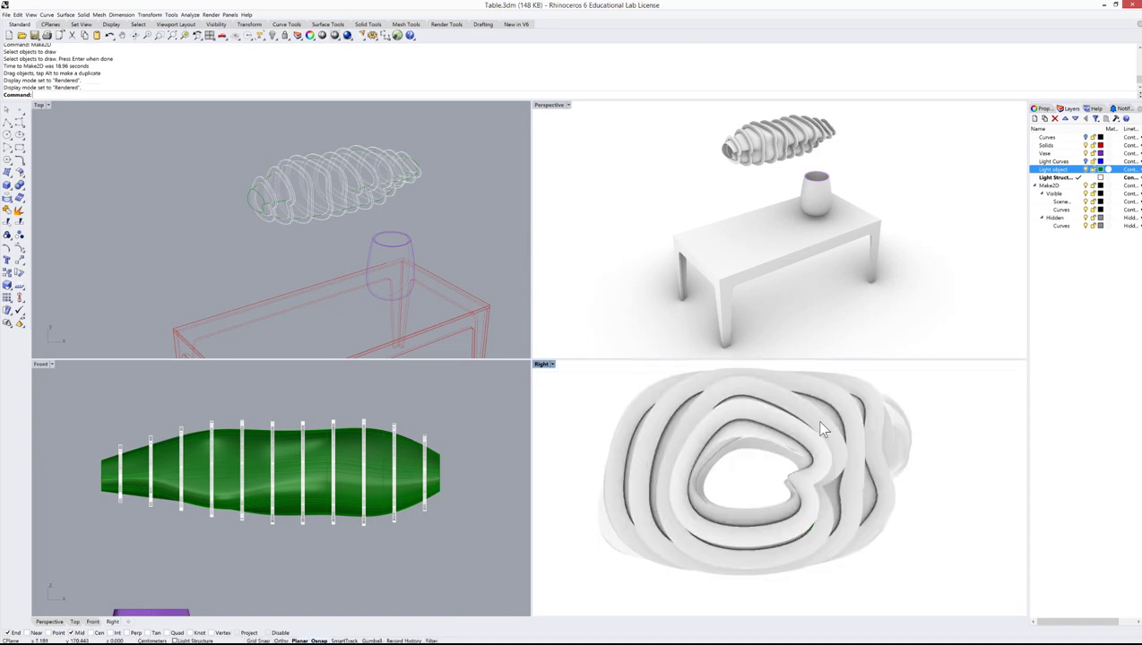
{"action": "scroll", "coordinate": [816, 420], "scroll_direction": "down", "scroll_amount": 8}
{"action": "scroll", "coordinate": [823, 474], "scroll_direction": "up", "scroll_amount": 3}
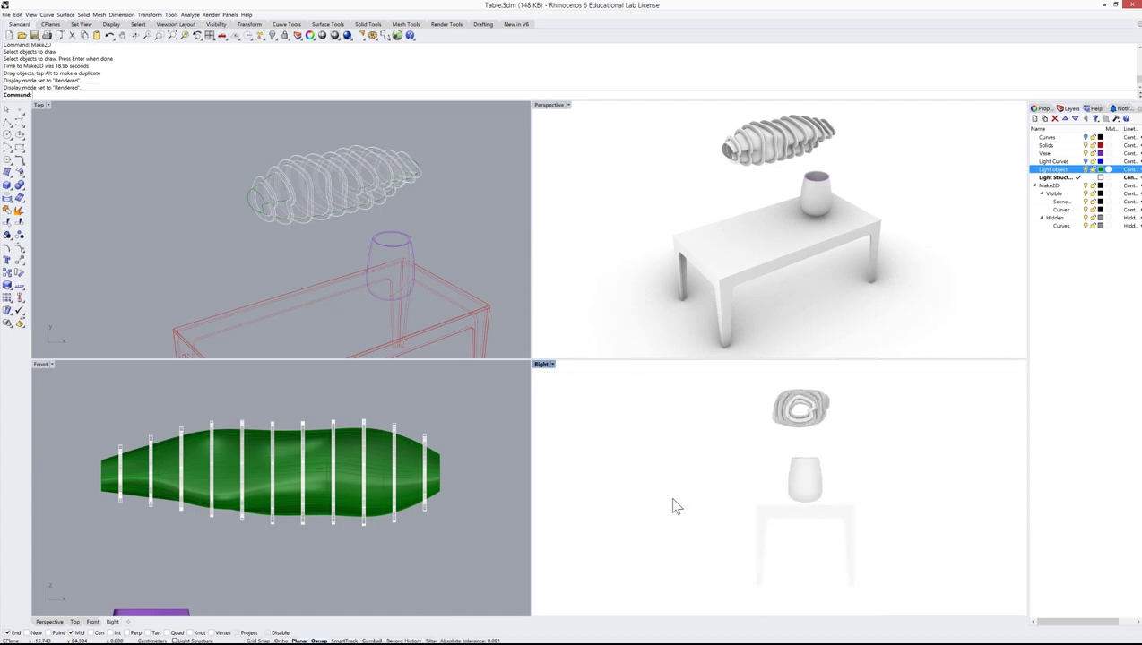
Step: Set the Front viewport to Rendered display and frame the light, vase and table in it
{"action": "left_click", "coordinate": [40, 364]}
{"action": "left_click", "coordinate": [51, 364]}
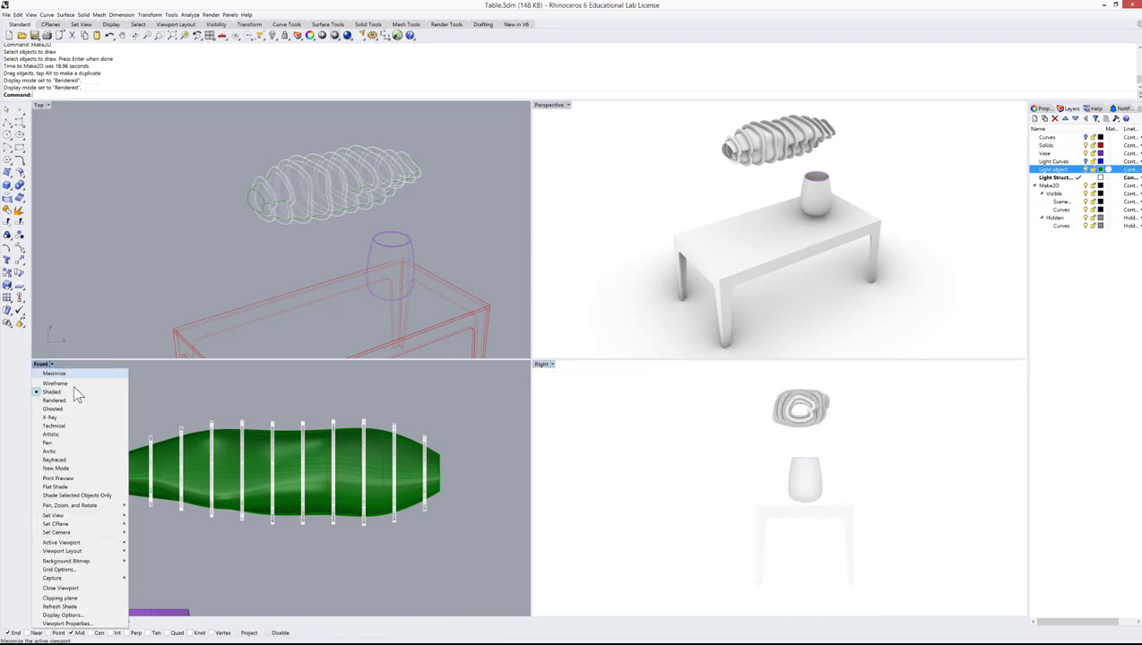
{"action": "left_click", "coordinate": [65, 398]}
{"action": "scroll", "coordinate": [433, 406], "scroll_direction": "down", "scroll_amount": 5}
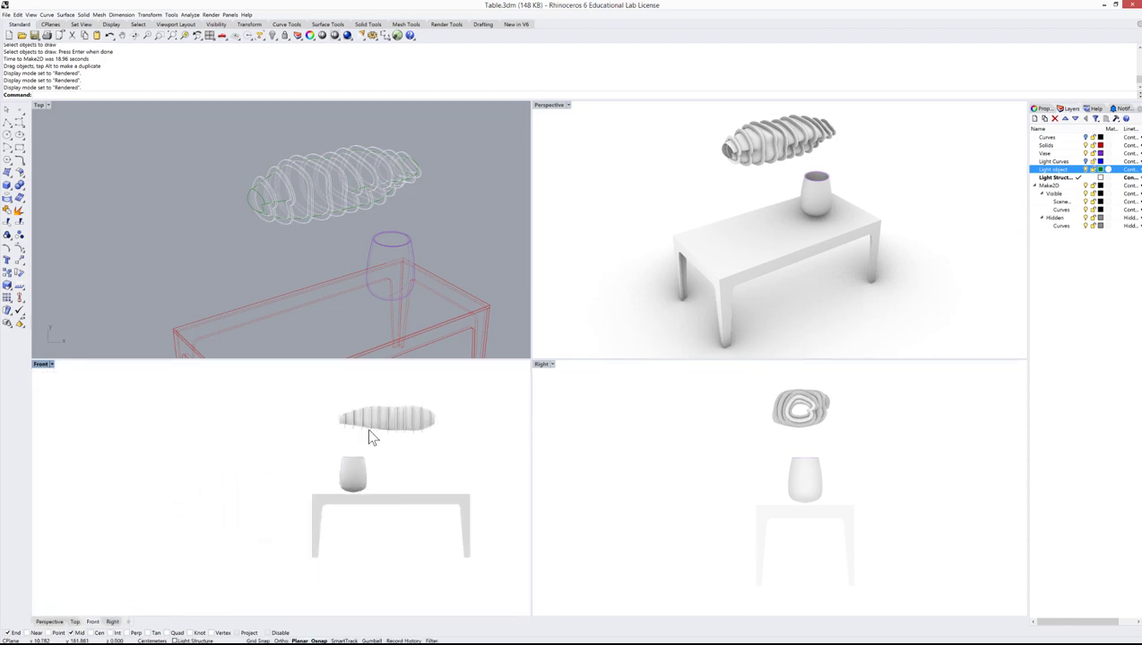
{"action": "scroll", "coordinate": [395, 467], "scroll_direction": "up", "scroll_amount": 2}
{"action": "right_click_drag", "start_coordinate": [472, 471], "coordinate": [419, 476]}
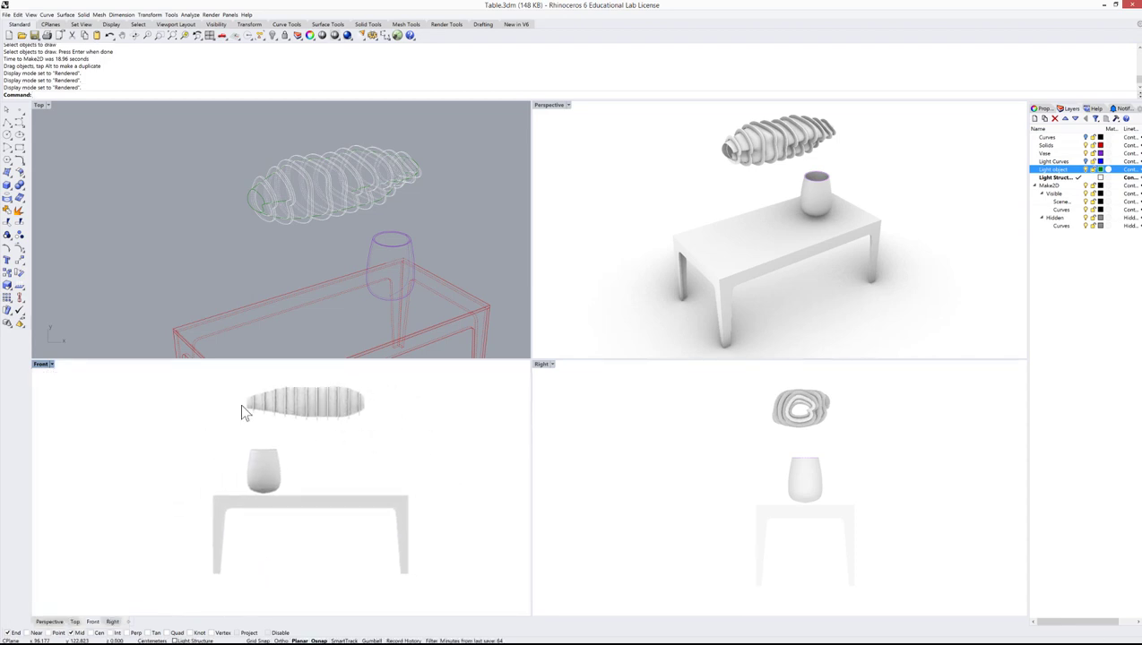
{"action": "right_click_drag", "start_coordinate": [233, 229], "coordinate": [270, 218]}
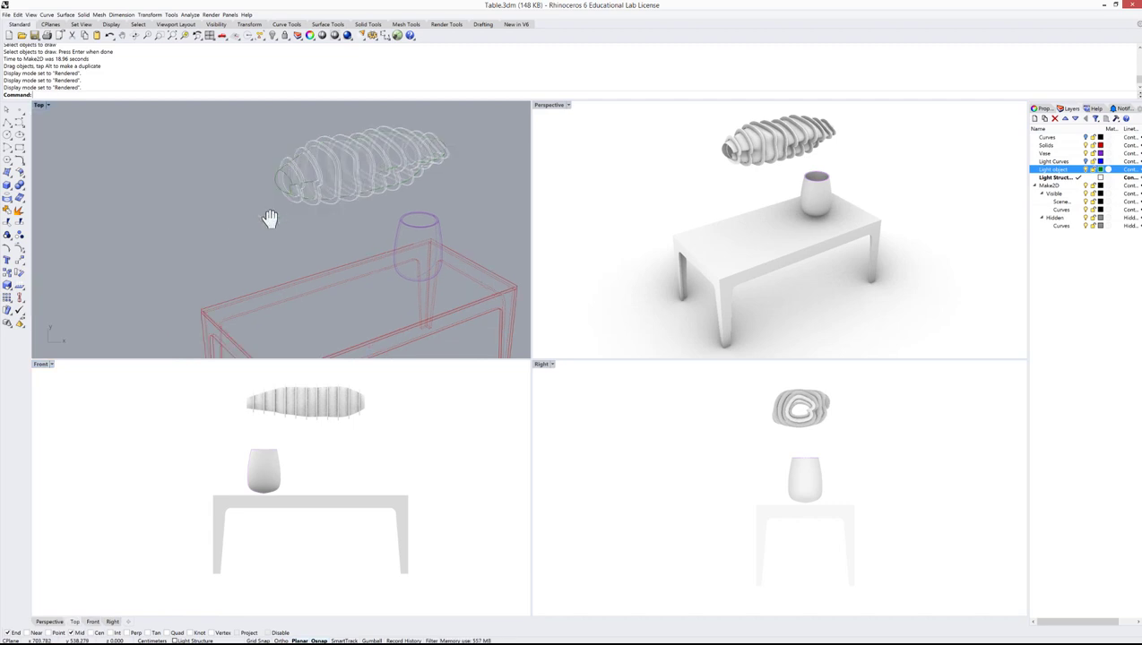
Step: Frame all four views of the 2D drawing in the Top viewport, and start a new empty document
{"action": "scroll", "coordinate": [339, 162], "scroll_direction": "down", "scroll_amount": 6}
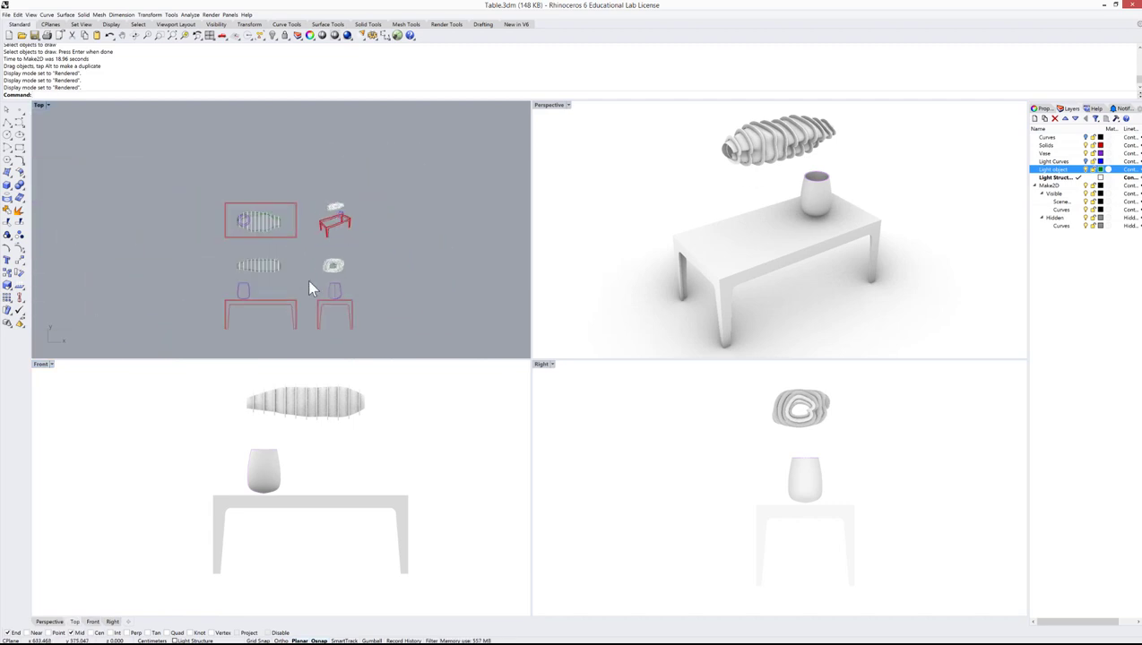
{"action": "scroll", "coordinate": [316, 285], "scroll_direction": "up", "scroll_amount": 3}
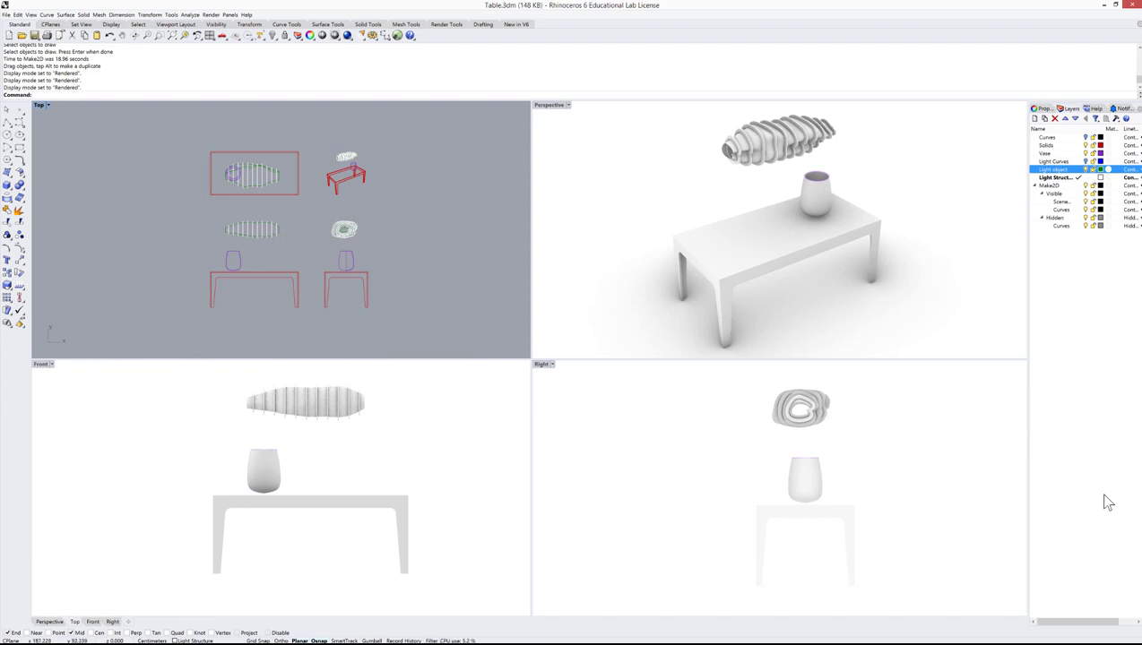
{"action": "key", "text": "ctrl+n"}
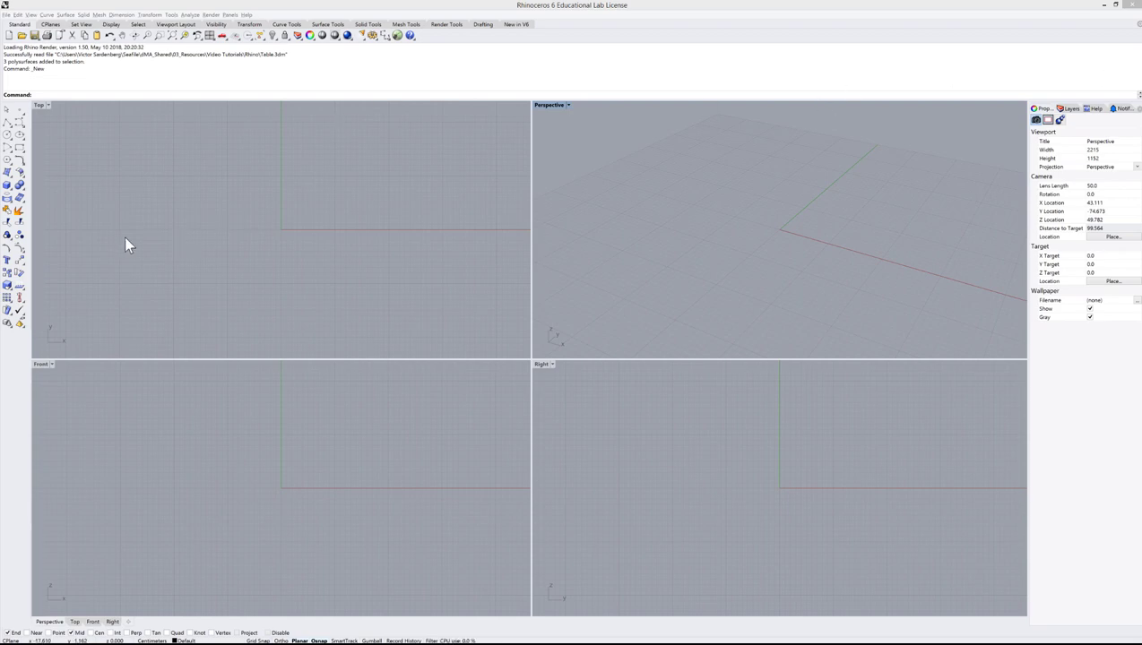
Step: Draw a solid box about 24.7 cm high around the origin in the Perspective viewport
{"action": "left_click", "coordinate": [7, 187]}
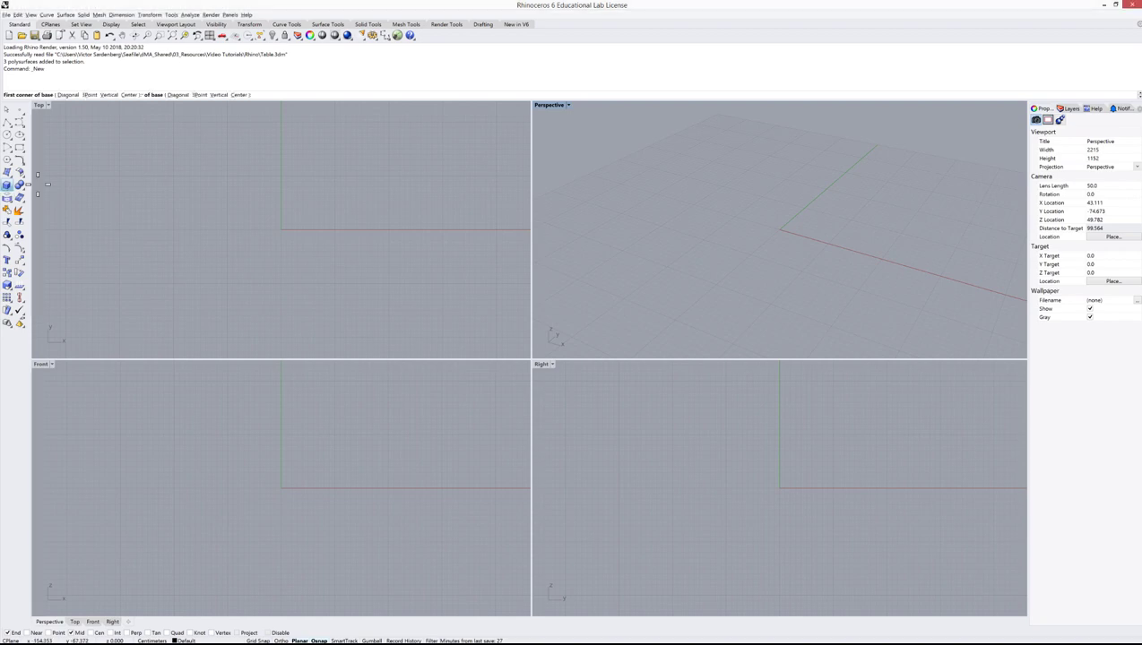
{"action": "left_click", "coordinate": [663, 251]}
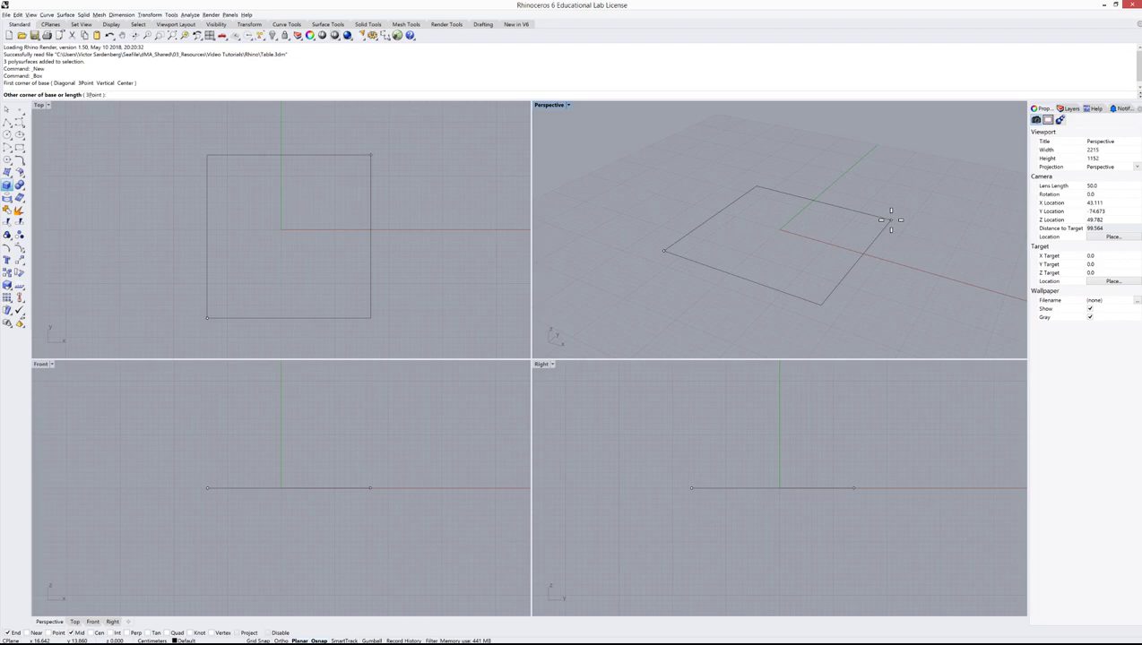
{"action": "left_click", "coordinate": [882, 222]}
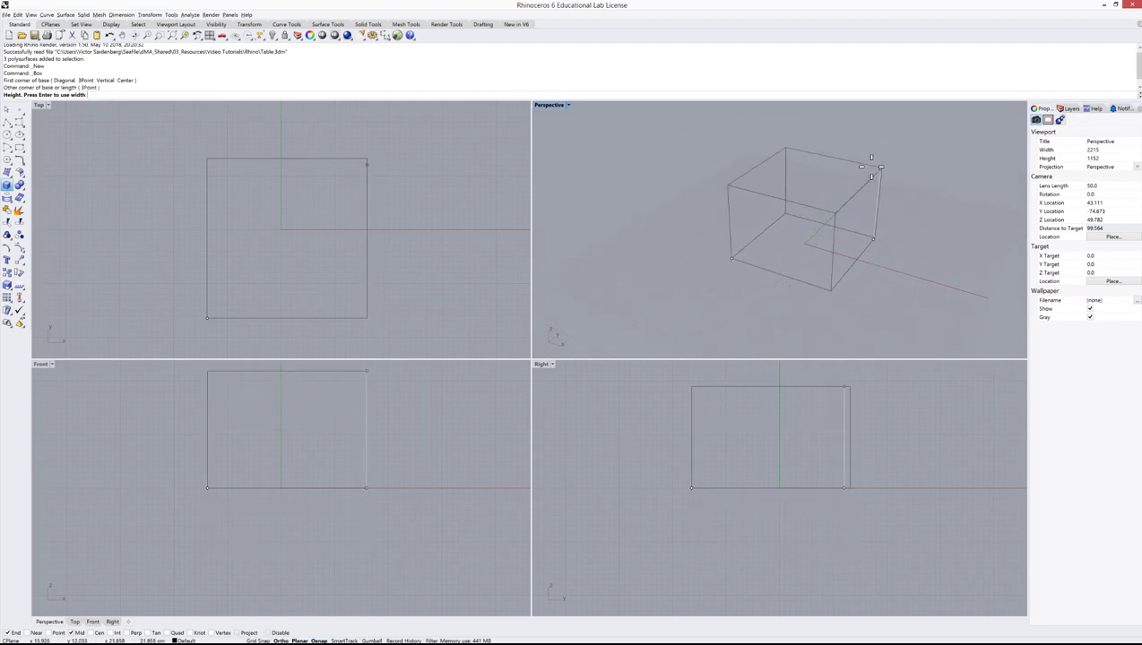
{"action": "left_click", "coordinate": [882, 160]}
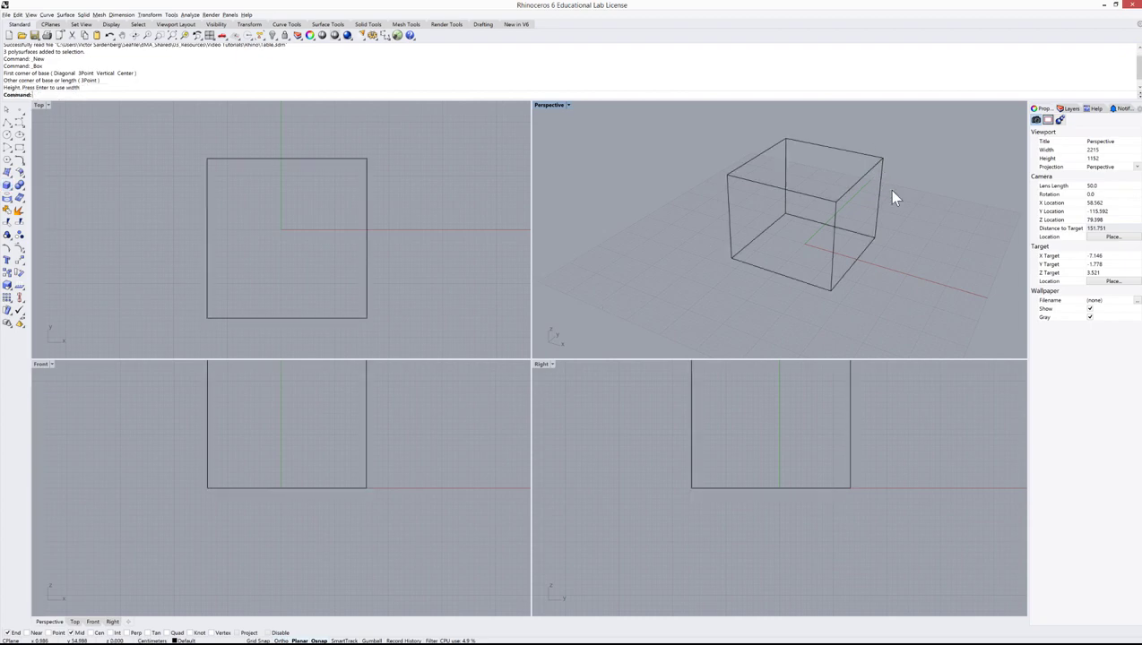
Step: Set the Perspective viewport to Shaded display and turn the view so two sides of the box show evenly
{"action": "left_click", "coordinate": [558, 106]}
{"action": "left_click", "coordinate": [583, 145]}
{"action": "right_click_drag", "start_coordinate": [780, 231], "coordinate": [832, 231]}
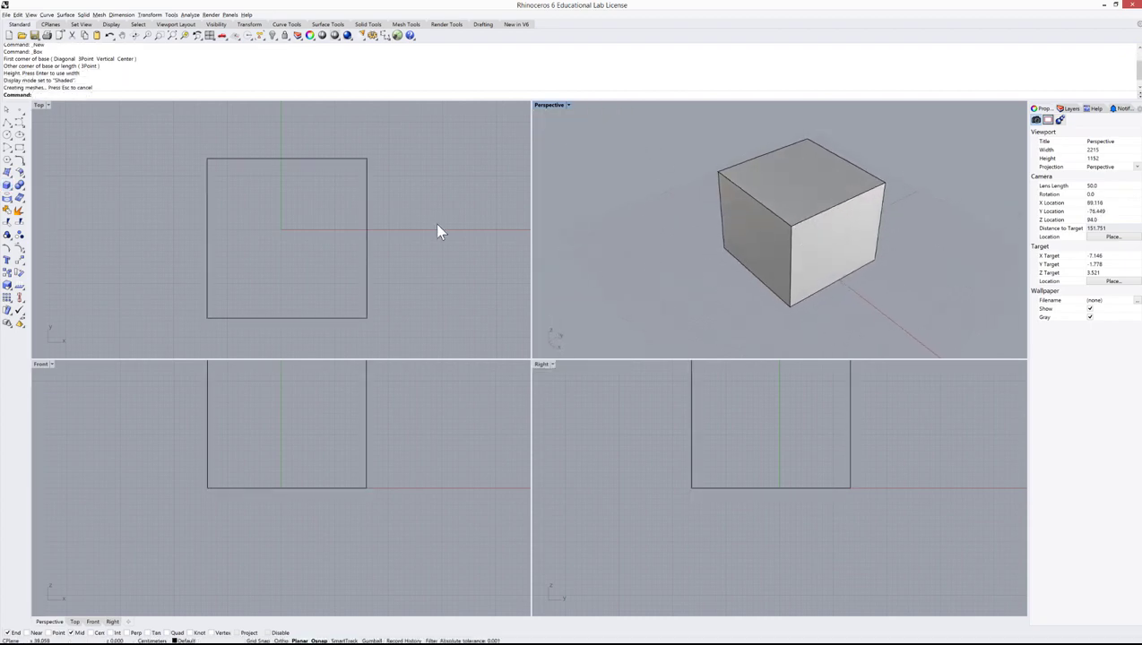
Step: Create a large sphere centred on the box's upper corner so that it overlaps the box
{"action": "left_click", "coordinate": [11, 188]}
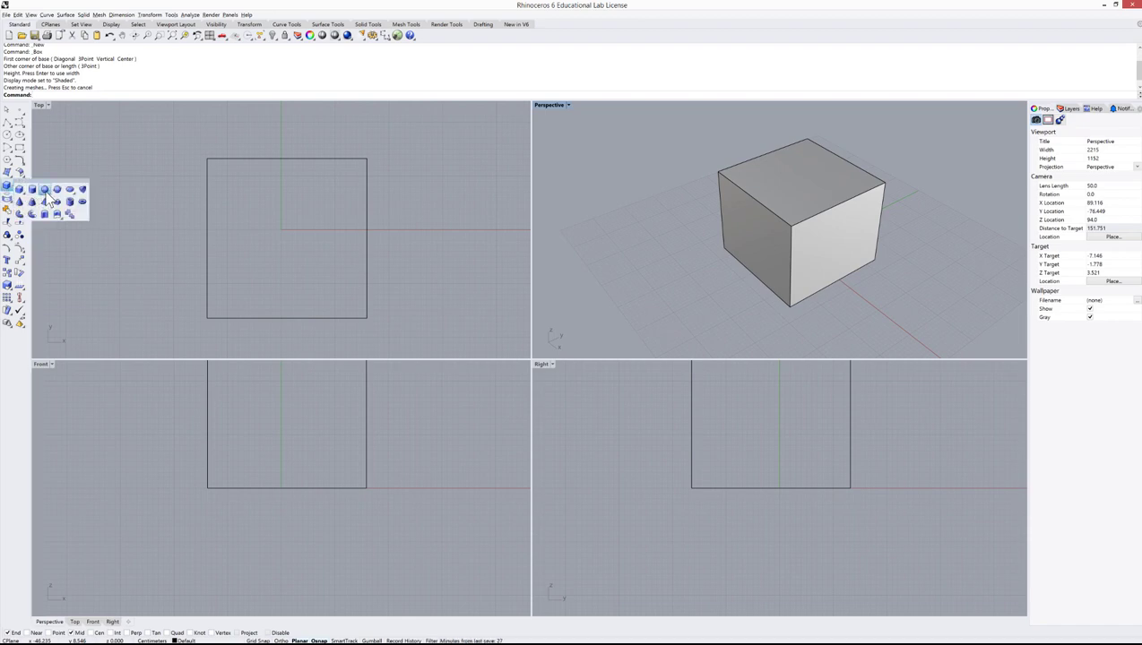
{"action": "left_click", "coordinate": [45, 190]}
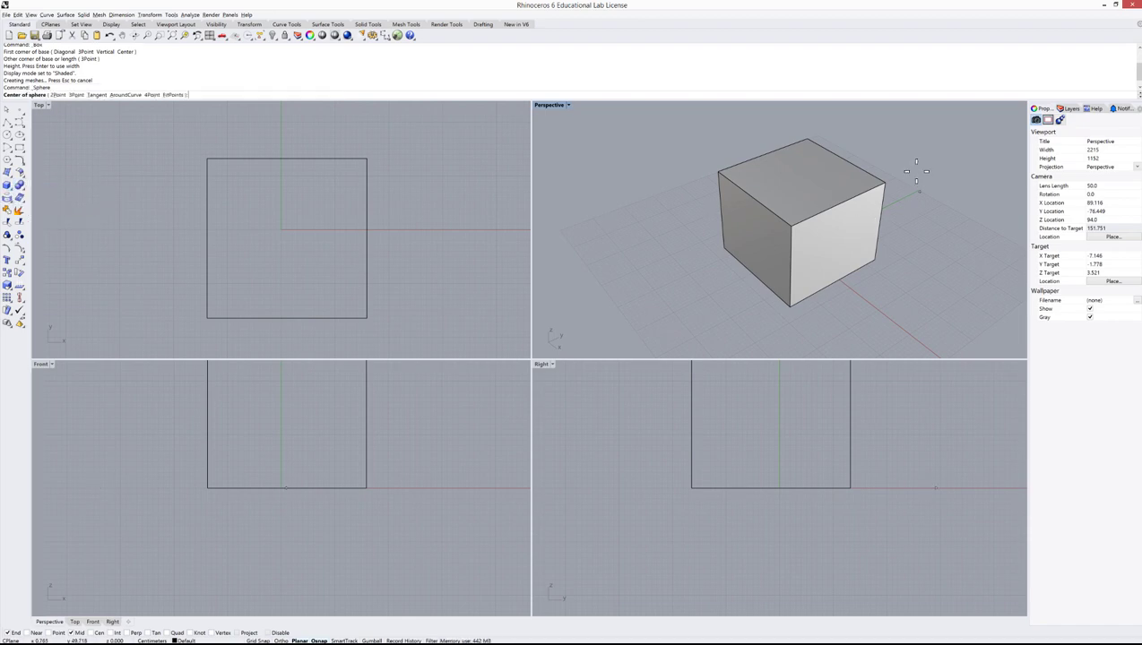
{"action": "left_click", "coordinate": [888, 184]}
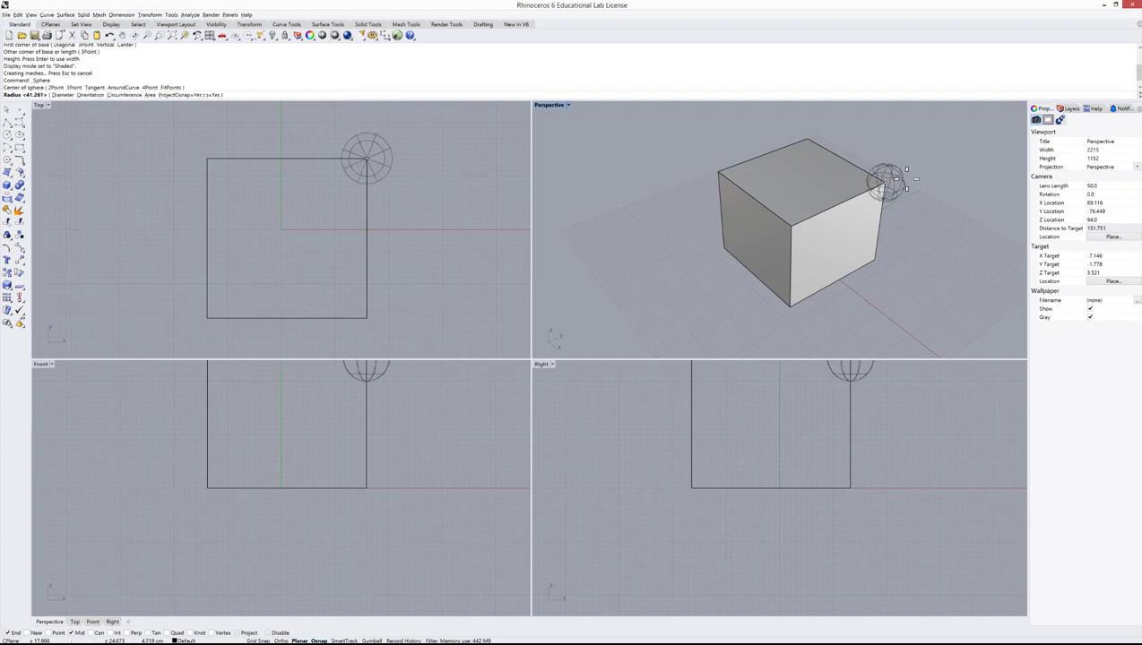
{"action": "left_click", "coordinate": [763, 350]}
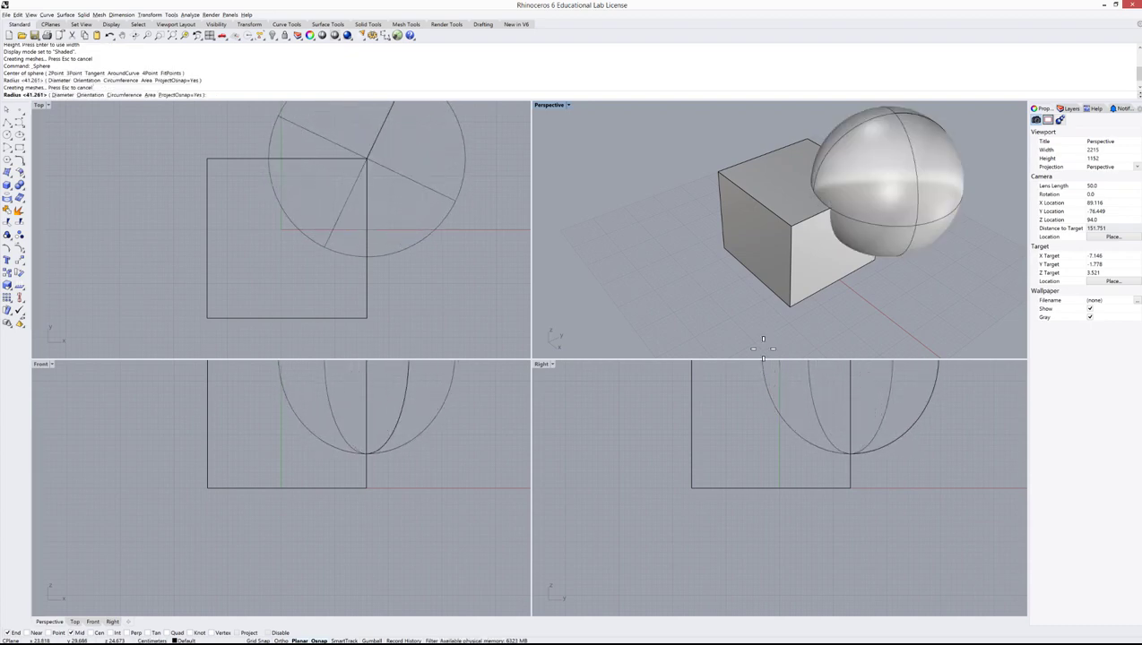
{"action": "scroll", "coordinate": [785, 263], "scroll_direction": "down", "scroll_amount": 3}
{"action": "scroll", "coordinate": [867, 242], "scroll_direction": "up", "scroll_amount": 2}
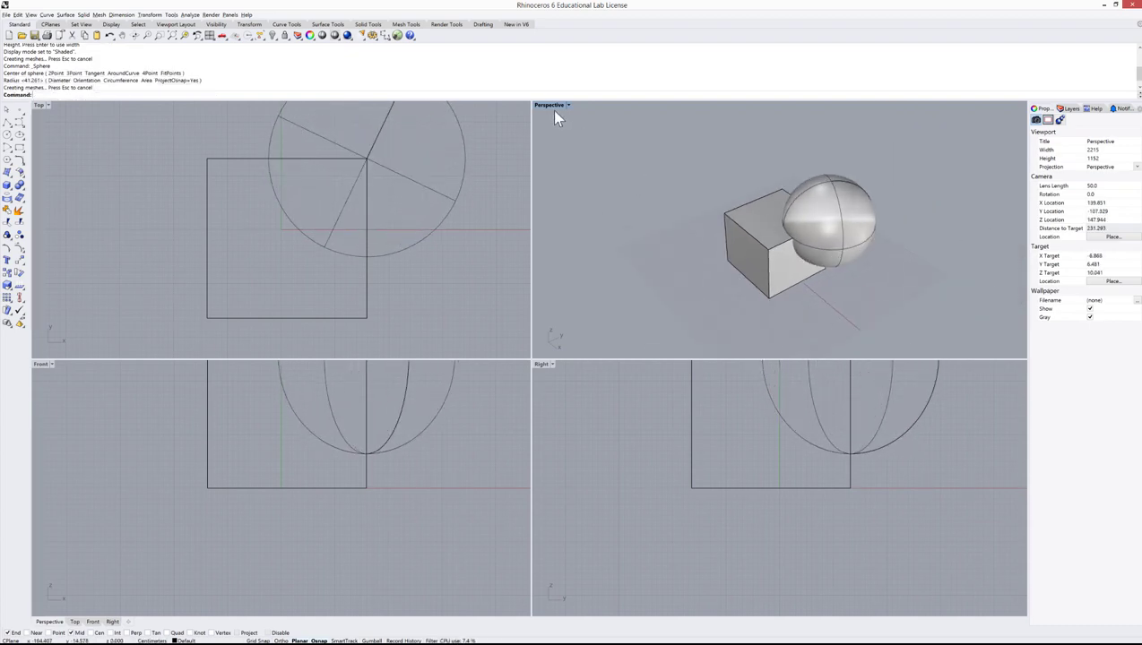
Step: Maximize the Perspective viewport and place a copy of the box and sphere well clear of the original pair
{"action": "key", "text": "ctrl+m"}
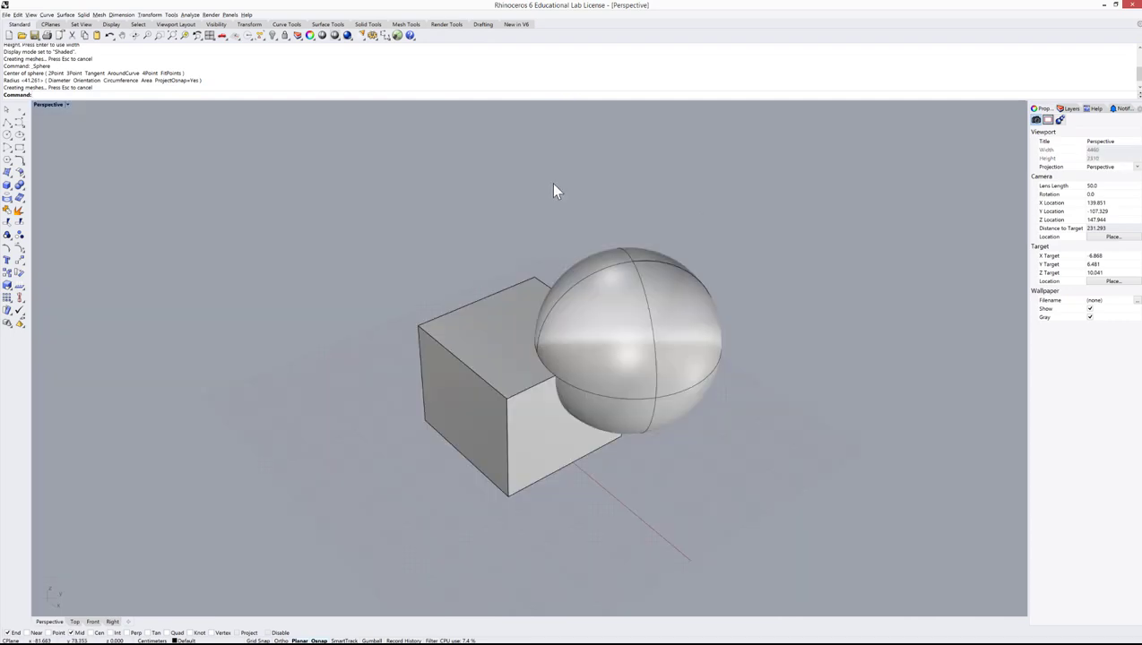
{"action": "scroll", "coordinate": [738, 282], "scroll_direction": "down", "scroll_amount": 5}
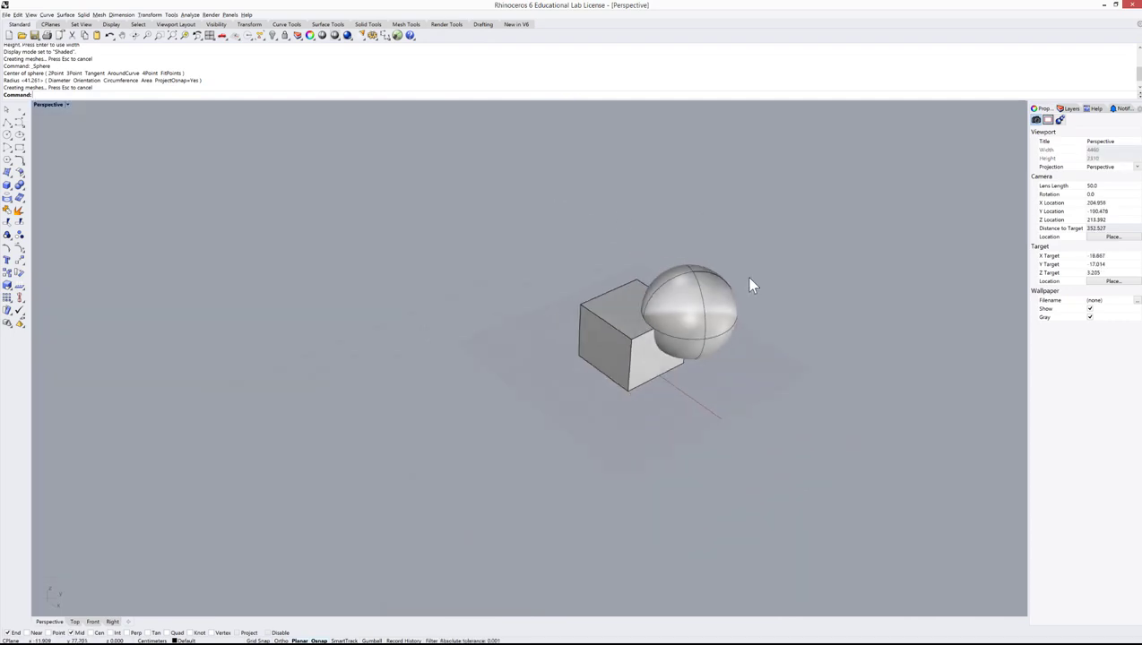
{"action": "left_click_drag", "start_coordinate": [789, 281], "coordinate": [674, 352]}
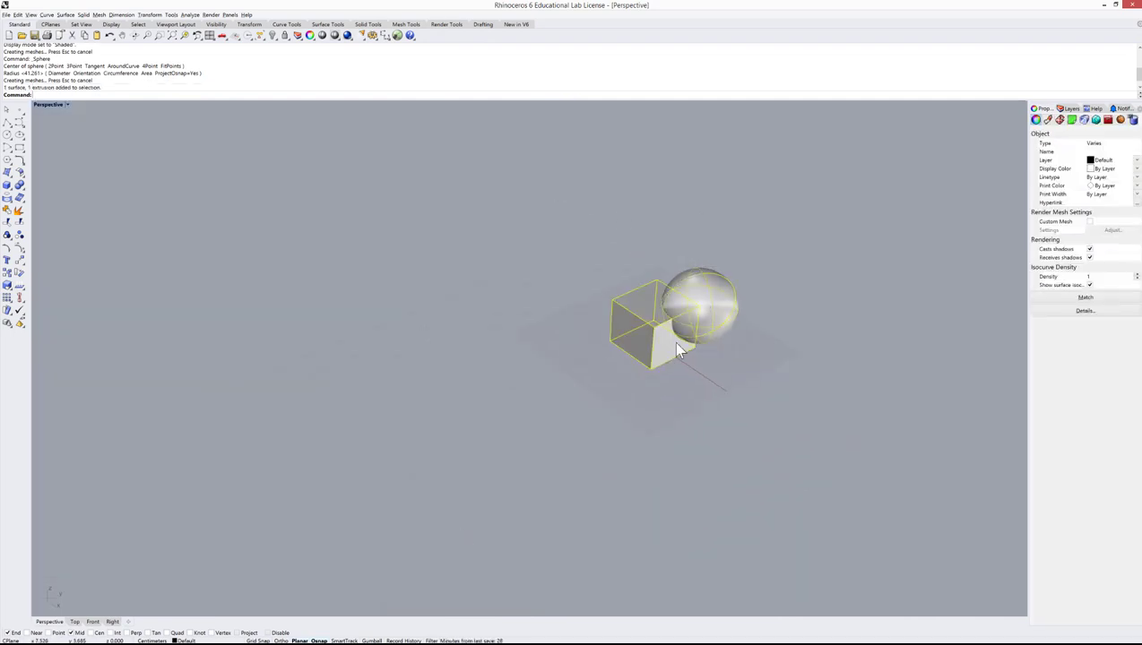
{"action": "key", "text": "ctrl+c"}
{"action": "key", "text": "ctrl+v"}
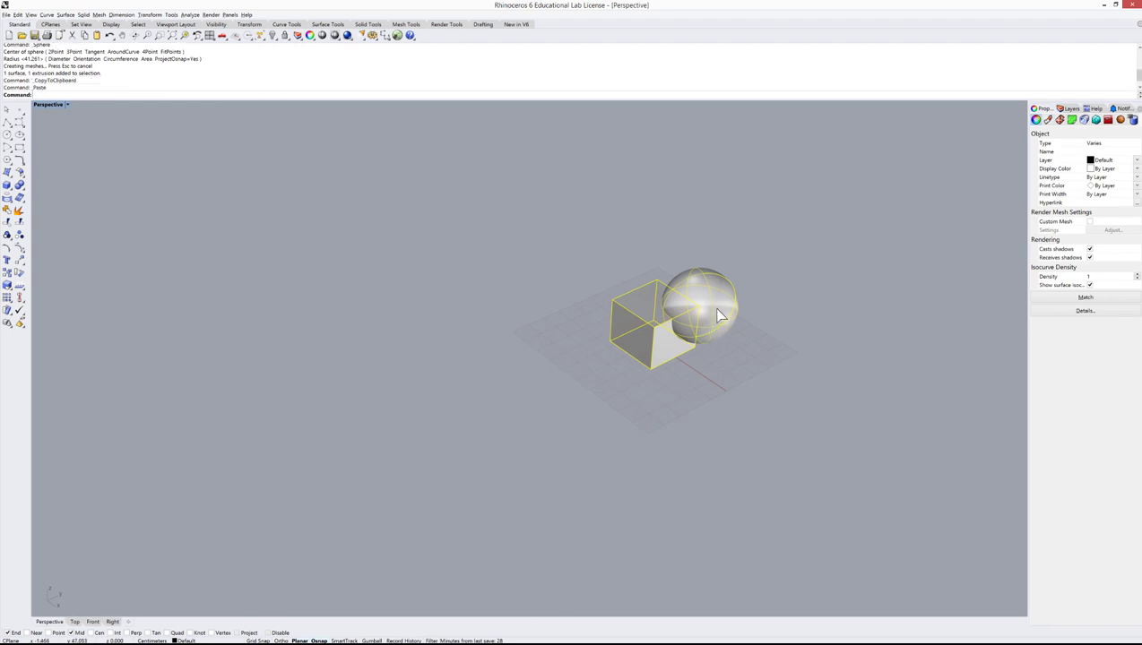
{"action": "left_click_drag", "start_coordinate": [718, 313], "coordinate": [491, 424]}
Step: Place a second copy of the box and sphere beyond the first copy, continuing the row, and deselect it
{"action": "key", "text": "ctrl+c"}
{"action": "key", "text": "ctrl+v"}
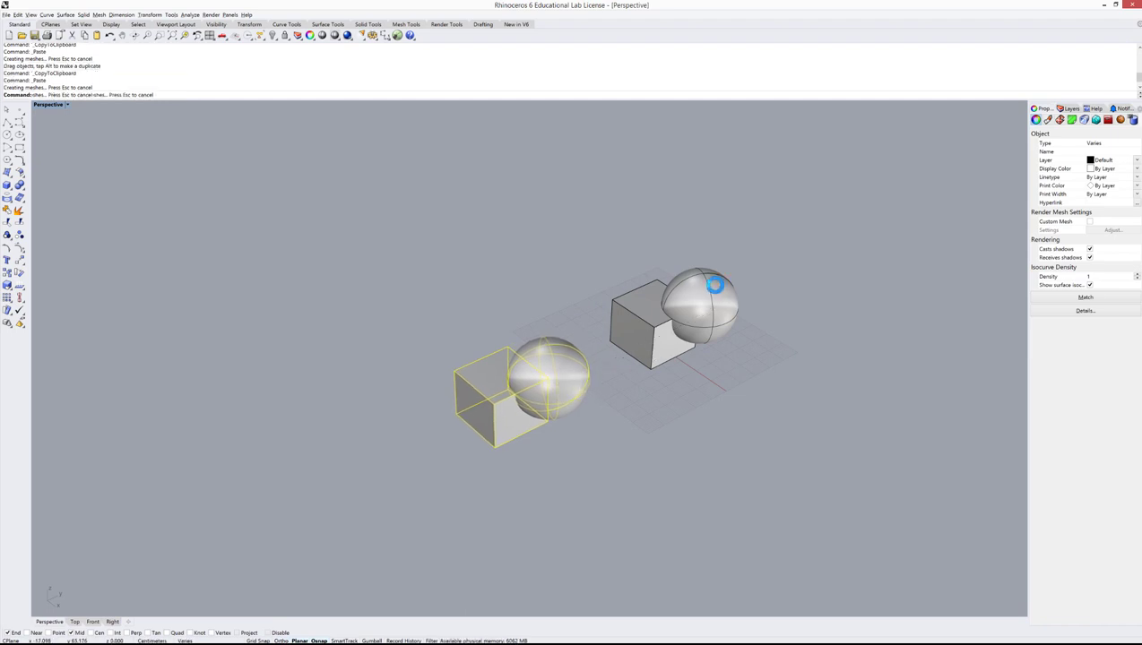
{"action": "left_click_drag", "start_coordinate": [551, 373], "coordinate": [396, 456]}
{"action": "left_click", "coordinate": [627, 448]}
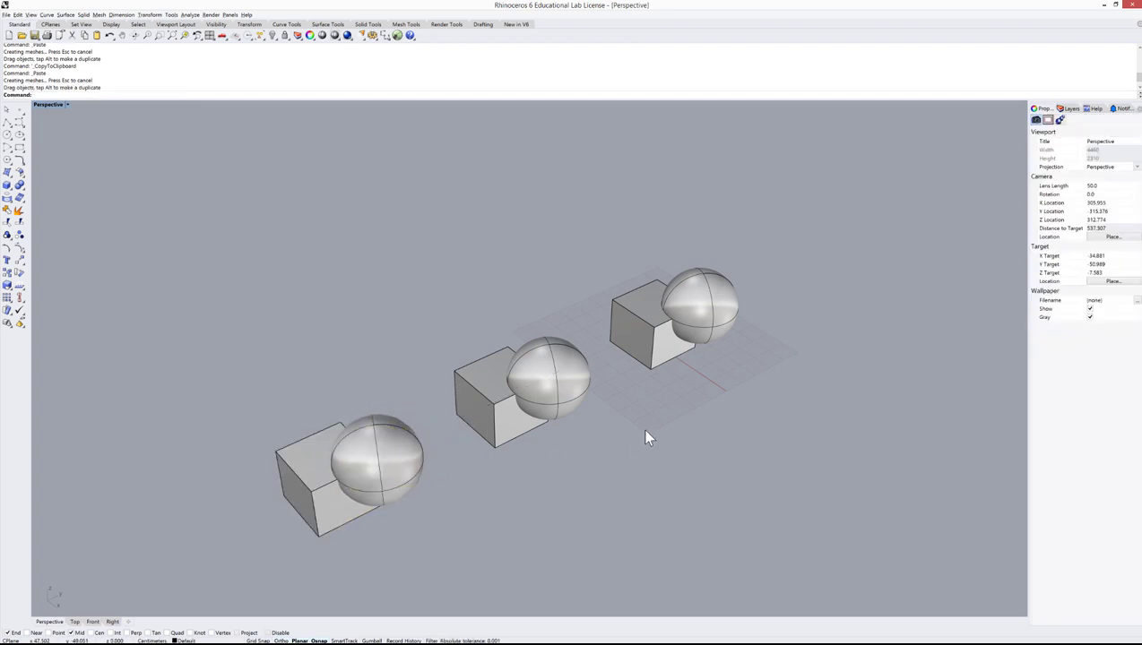
Step: Combine the original sphere and box at the grid origin into one solid with Boolean Union
{"action": "left_click", "coordinate": [20, 186]}
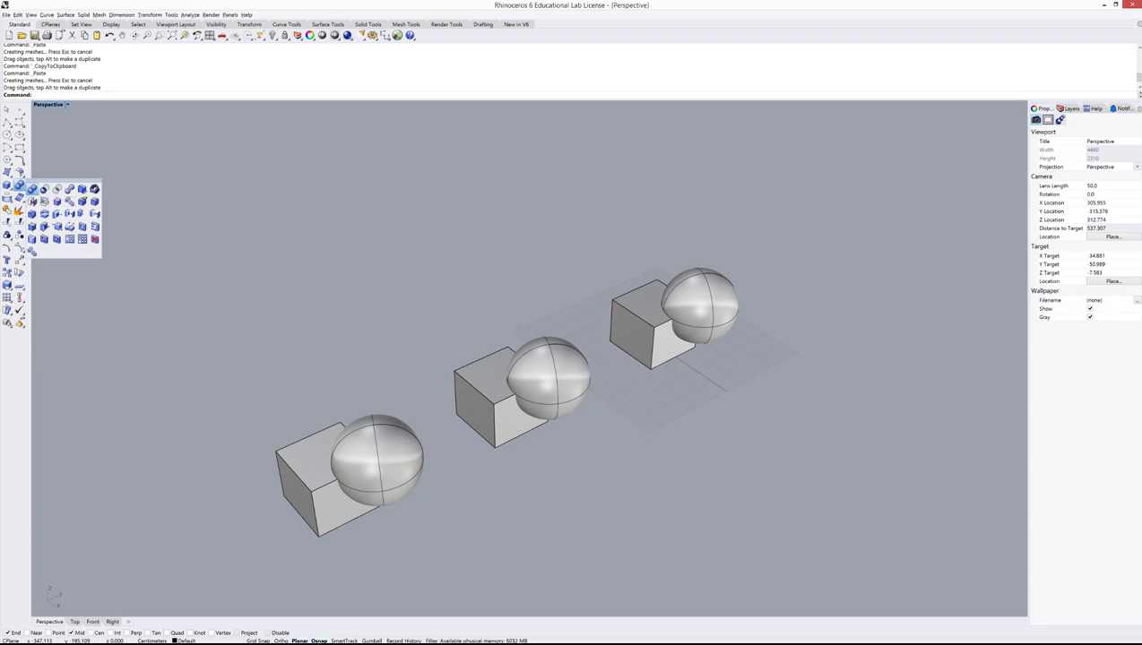
{"action": "left_click", "coordinate": [32, 189]}
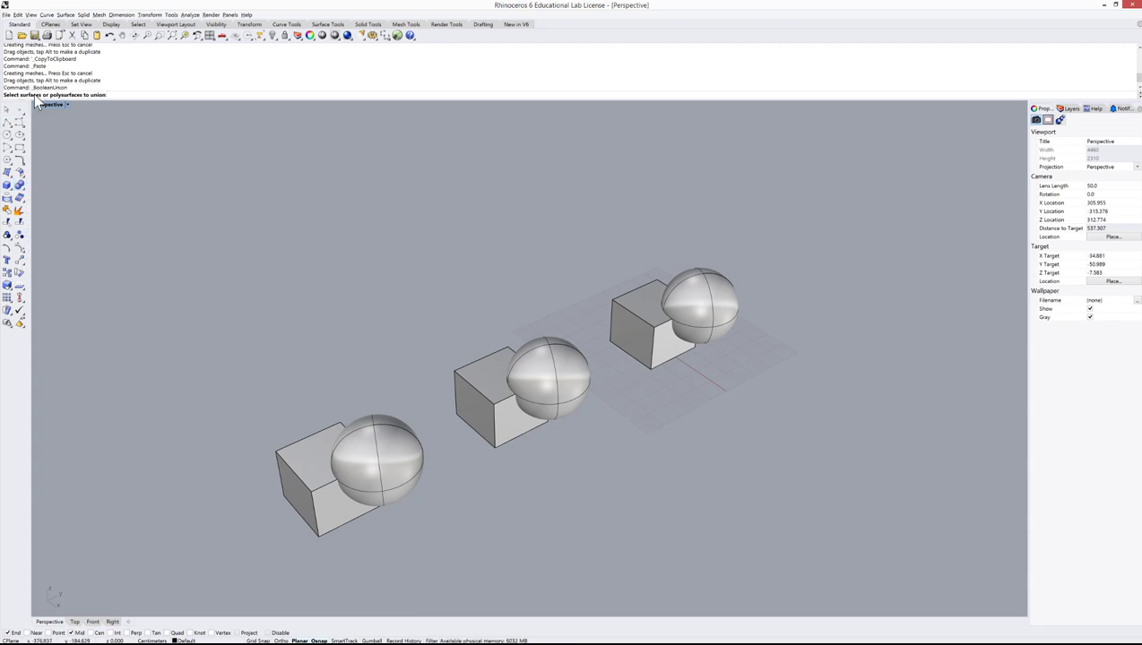
{"action": "left_click", "coordinate": [713, 308]}
{"action": "left_click", "coordinate": [648, 315]}
{"action": "key", "text": "Return"}
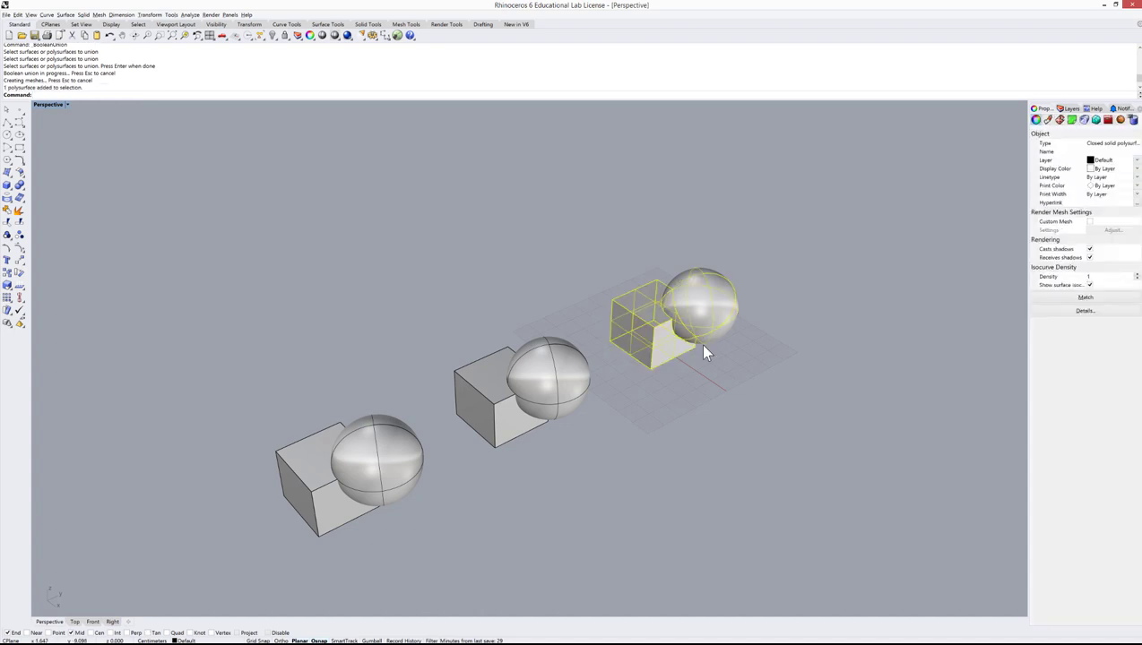
Step: Compare how the united solid and the middle pair's separate box and sphere select, and clear the selection
{"action": "left_click", "coordinate": [693, 372]}
{"action": "left_click", "coordinate": [693, 375]}
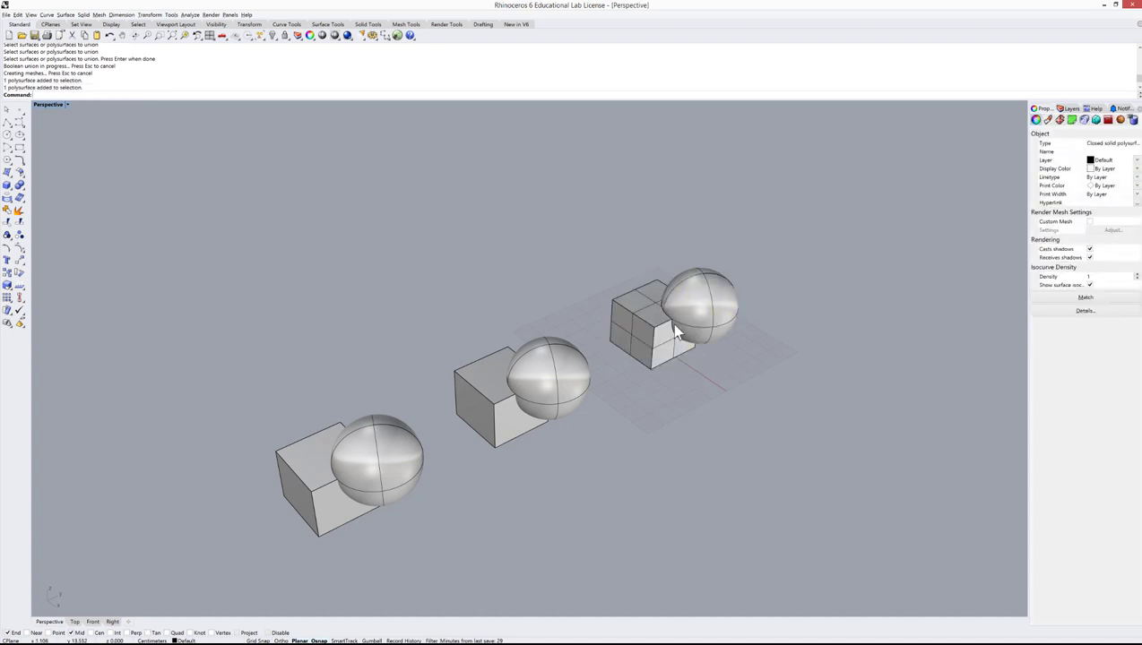
{"action": "left_click", "coordinate": [494, 366]}
{"action": "left_click", "coordinate": [553, 362]}
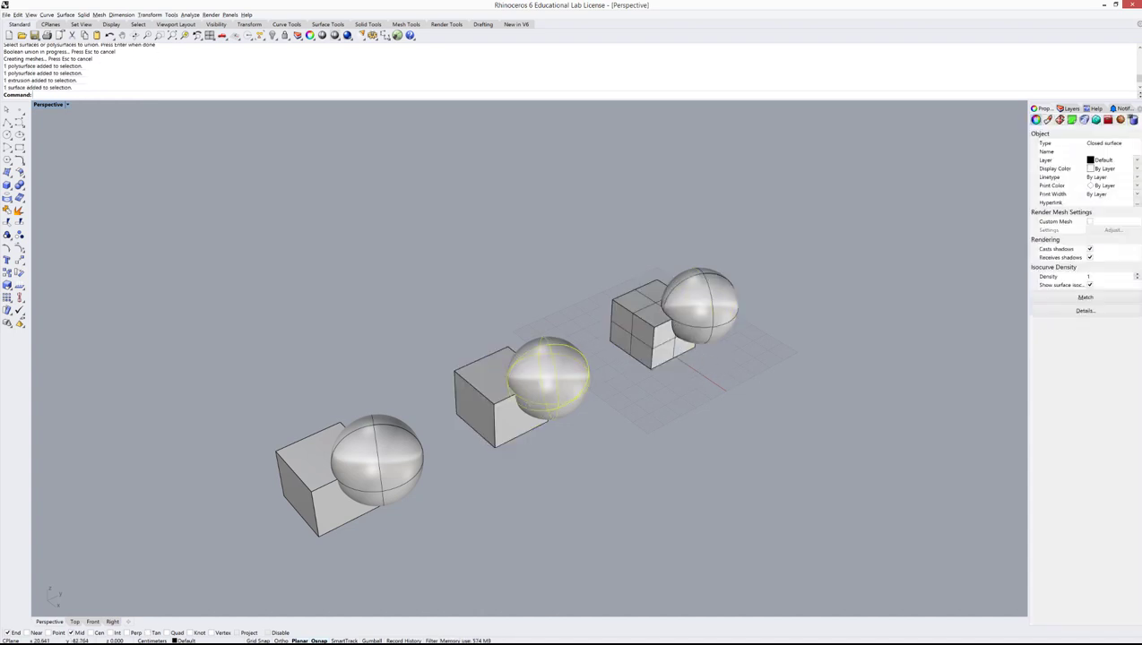
{"action": "left_click", "coordinate": [625, 319]}
{"action": "key", "text": "Escape"}
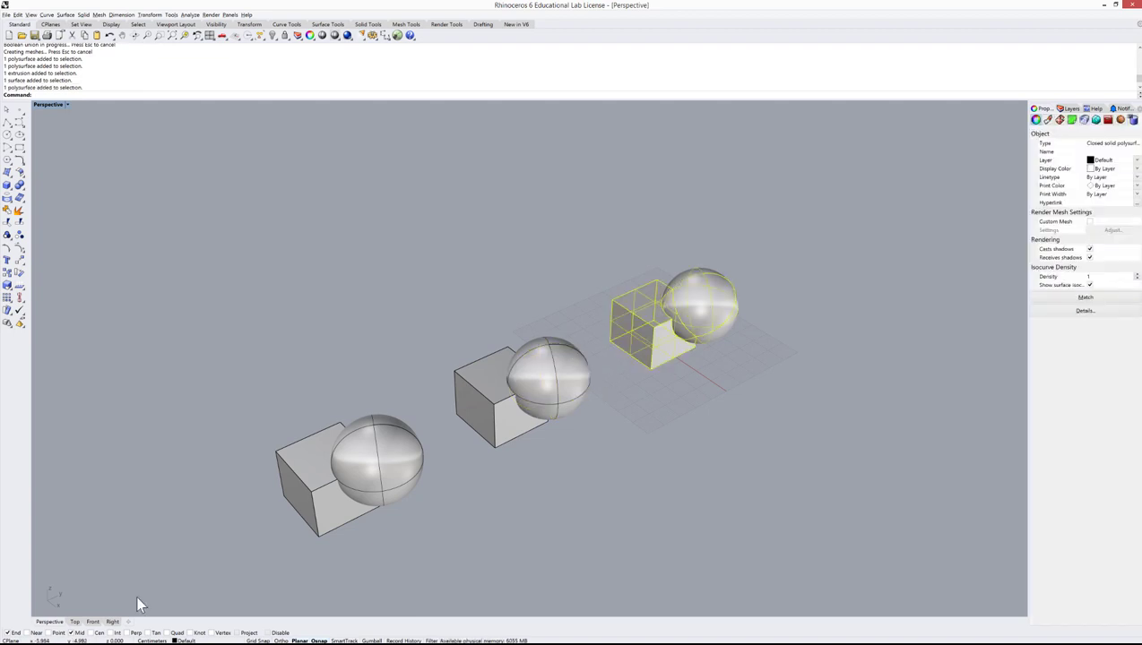
{"action": "key", "text": "Escape"}
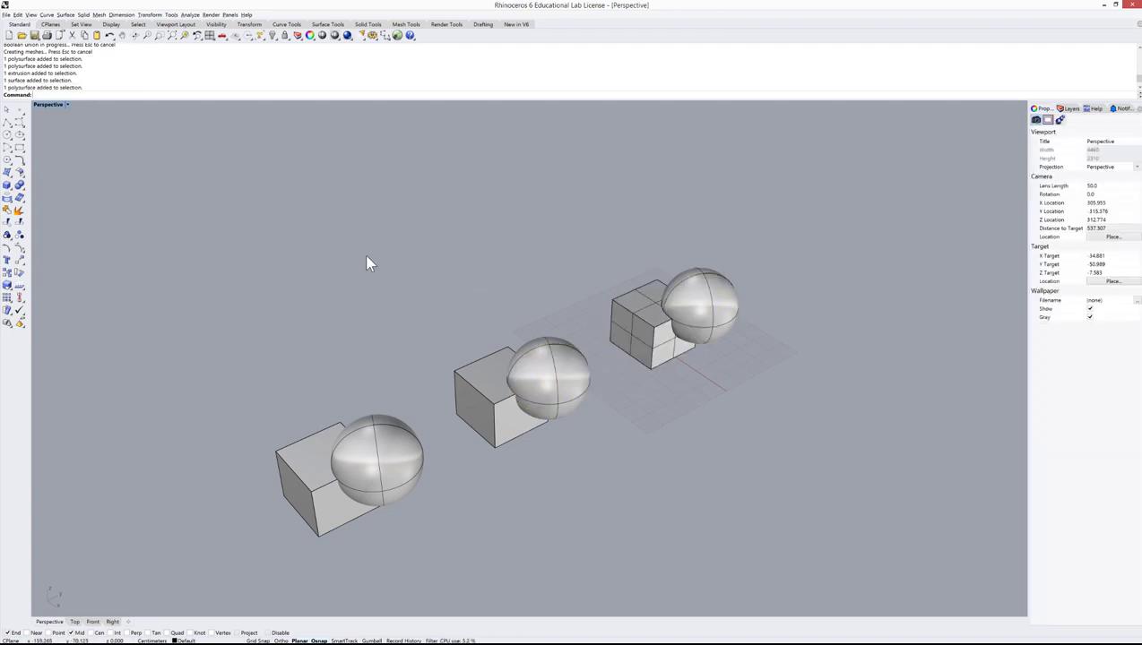
Step: Subtract the middle pair's sphere from its box with Boolean Difference, deleting the input objects
{"action": "left_click", "coordinate": [9, 187]}
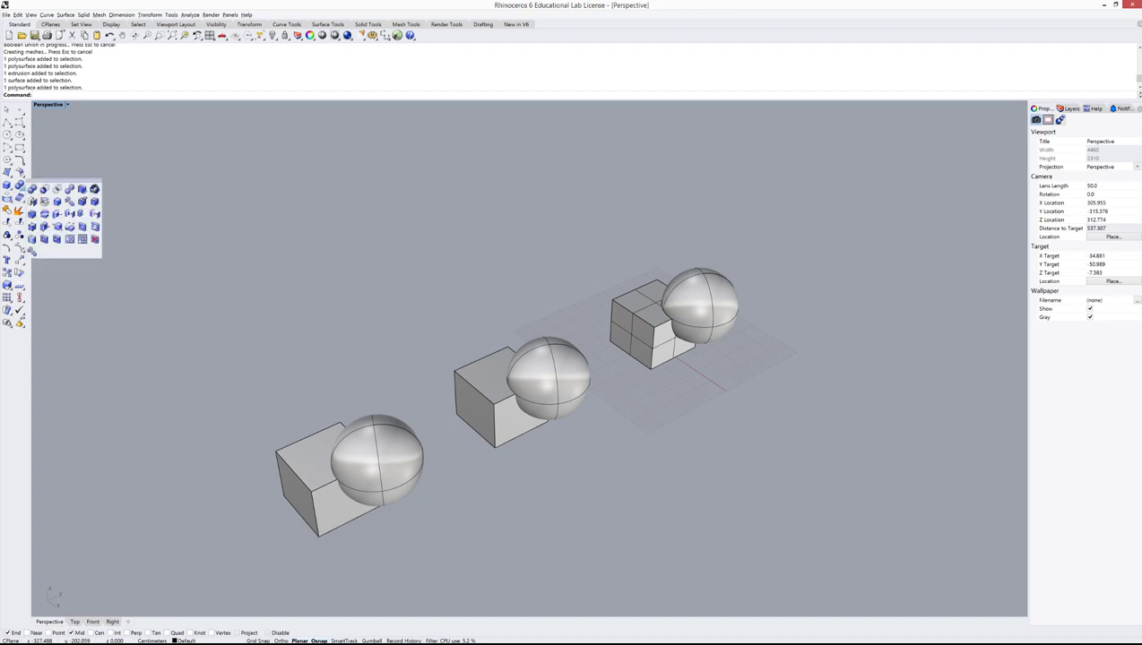
{"action": "left_click", "coordinate": [44, 190]}
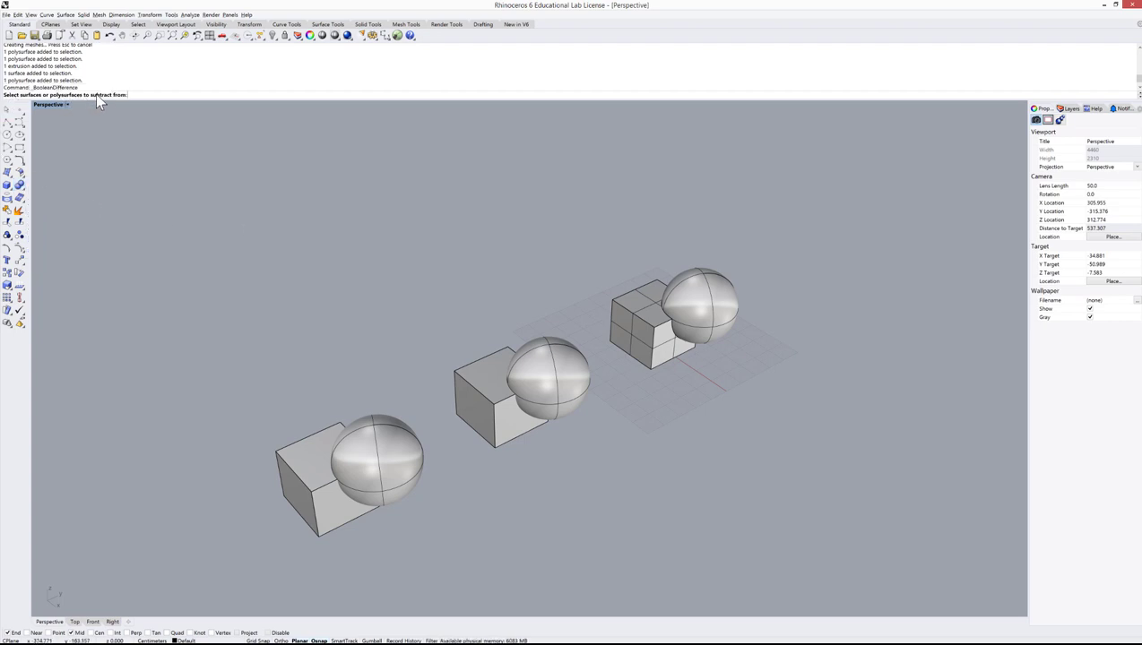
{"action": "left_click", "coordinate": [477, 380]}
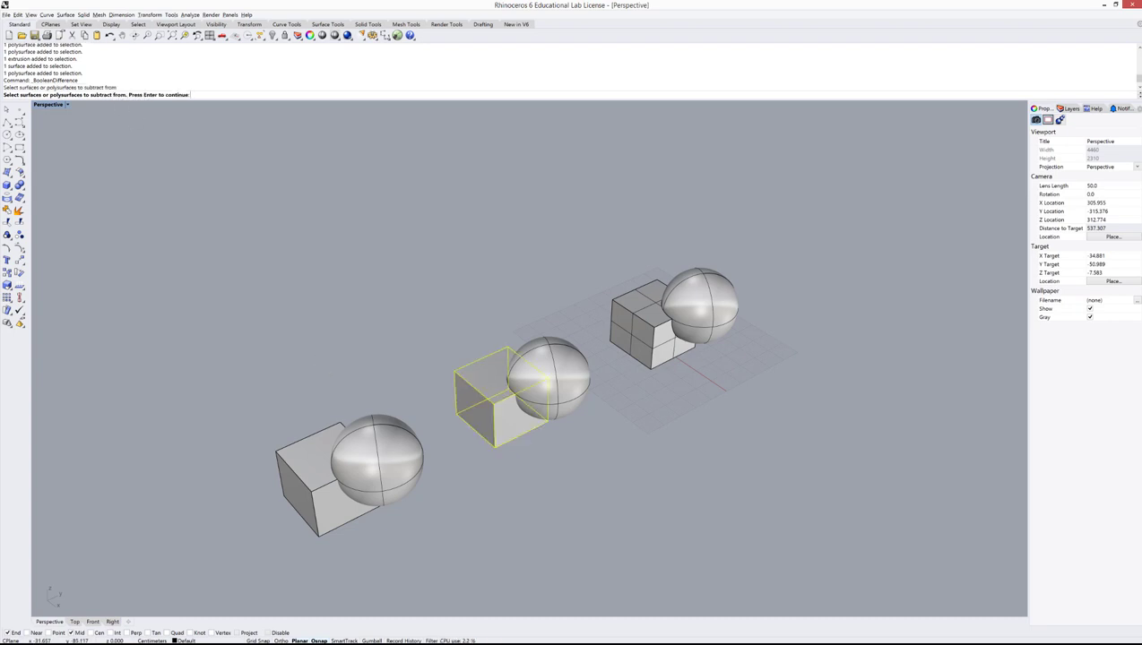
{"action": "key", "text": "Return"}
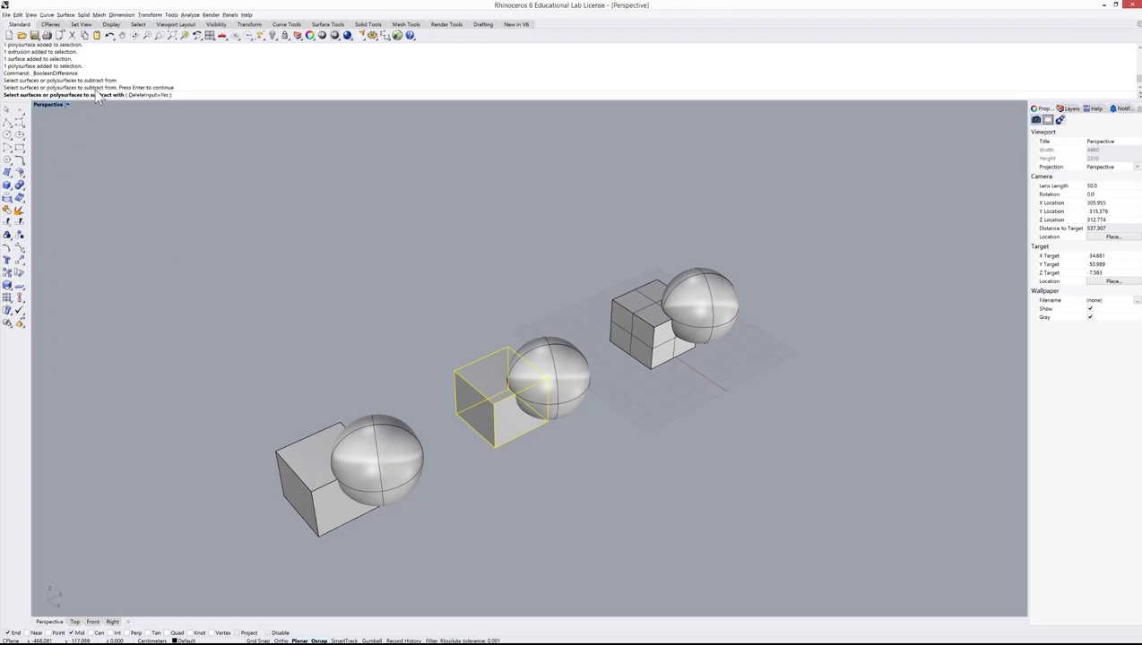
{"action": "left_click", "coordinate": [571, 362]}
{"action": "key", "text": "Return"}
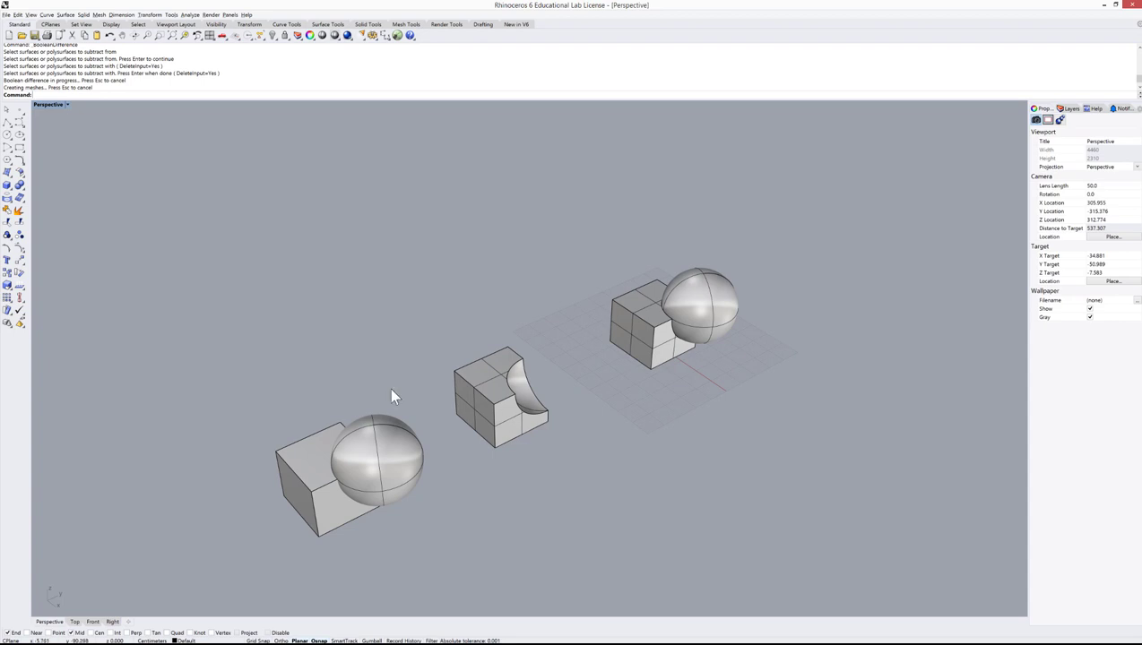
Step: Keep only the shared volume of the last pair's box and sphere with Boolean Intersection, and inspect the result
{"action": "left_click", "coordinate": [21, 187]}
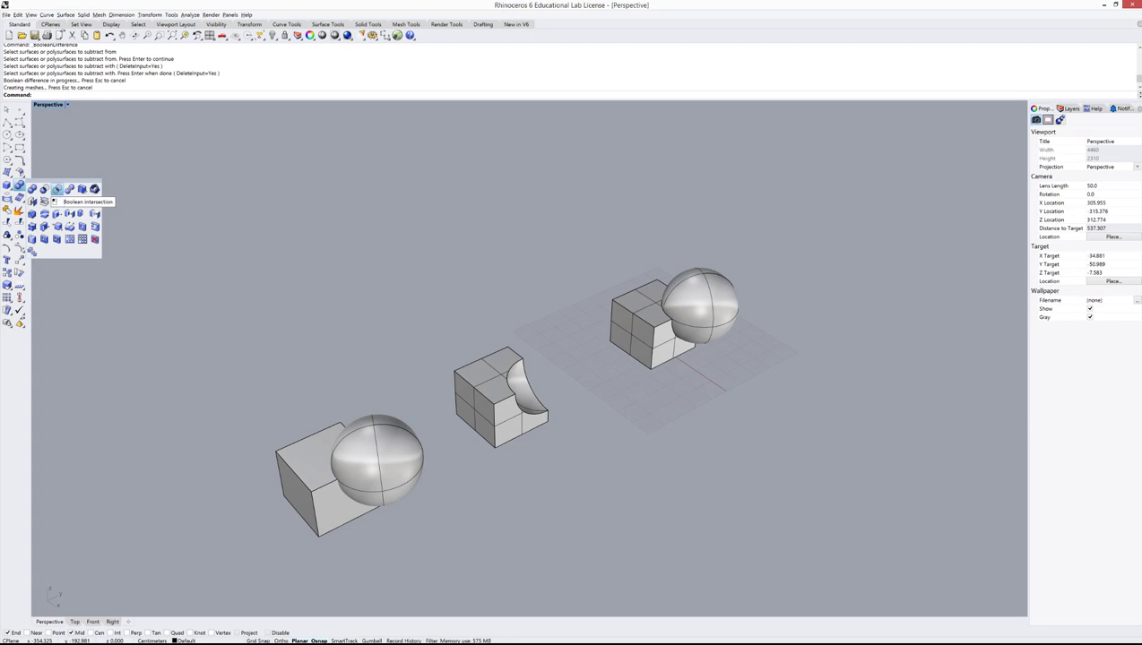
{"action": "left_click", "coordinate": [57, 190]}
{"action": "left_click", "coordinate": [290, 450]}
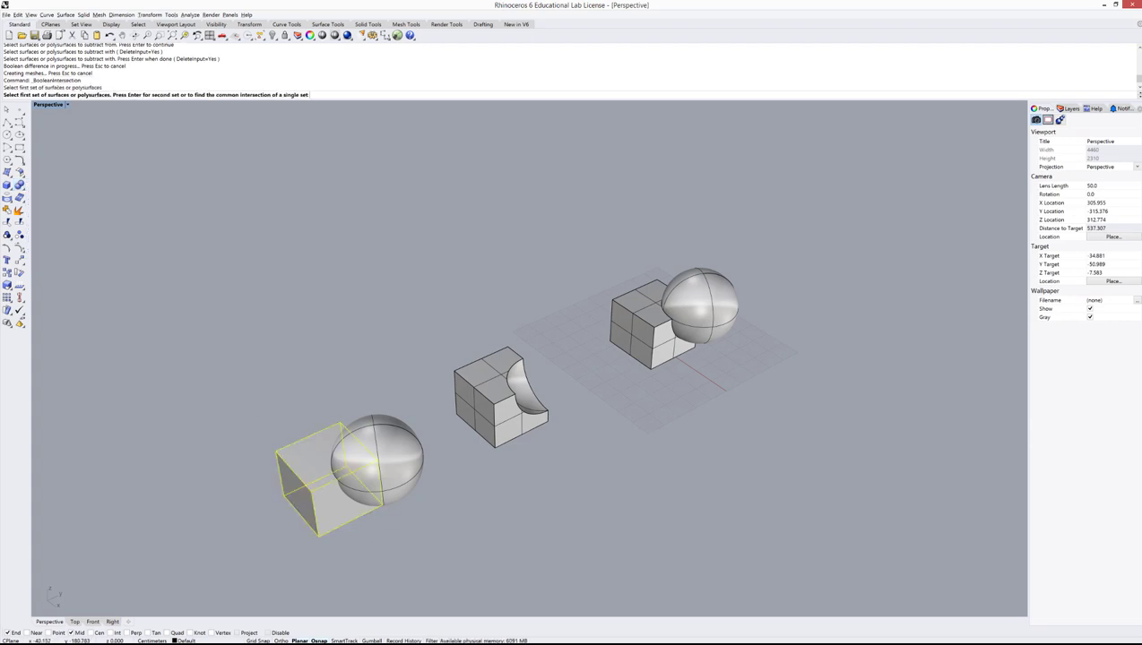
{"action": "key", "text": "Return"}
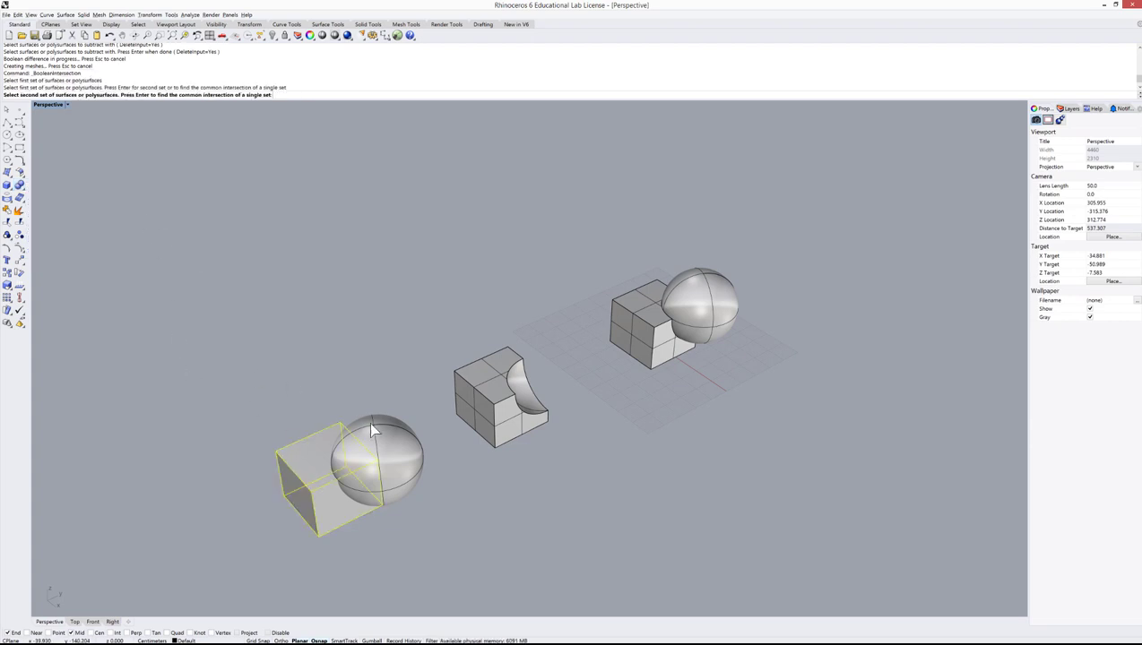
{"action": "left_click", "coordinate": [390, 447]}
{"action": "key", "text": "Return"}
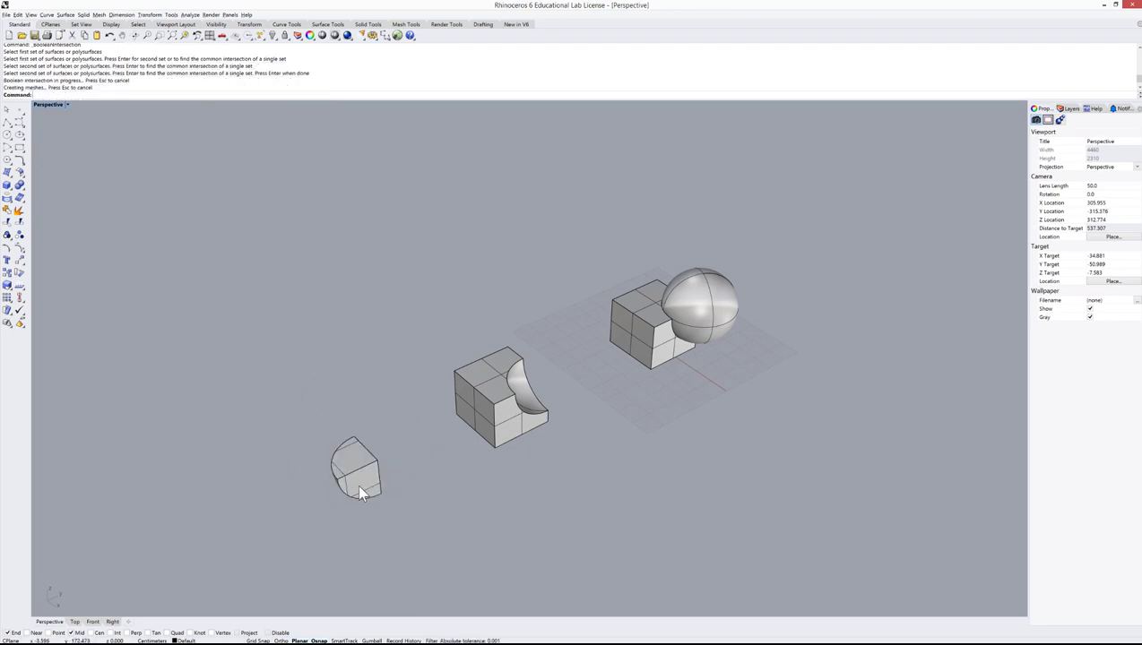
{"action": "scroll", "coordinate": [350, 488], "scroll_direction": "up", "scroll_amount": 2}
{"action": "scroll", "coordinate": [339, 489], "scroll_direction": "up", "scroll_amount": 2}
{"action": "right_click_drag", "start_coordinate": [339, 488], "coordinate": [336, 461]}
{"action": "scroll", "coordinate": [336, 462], "scroll_direction": "down", "scroll_amount": 5}
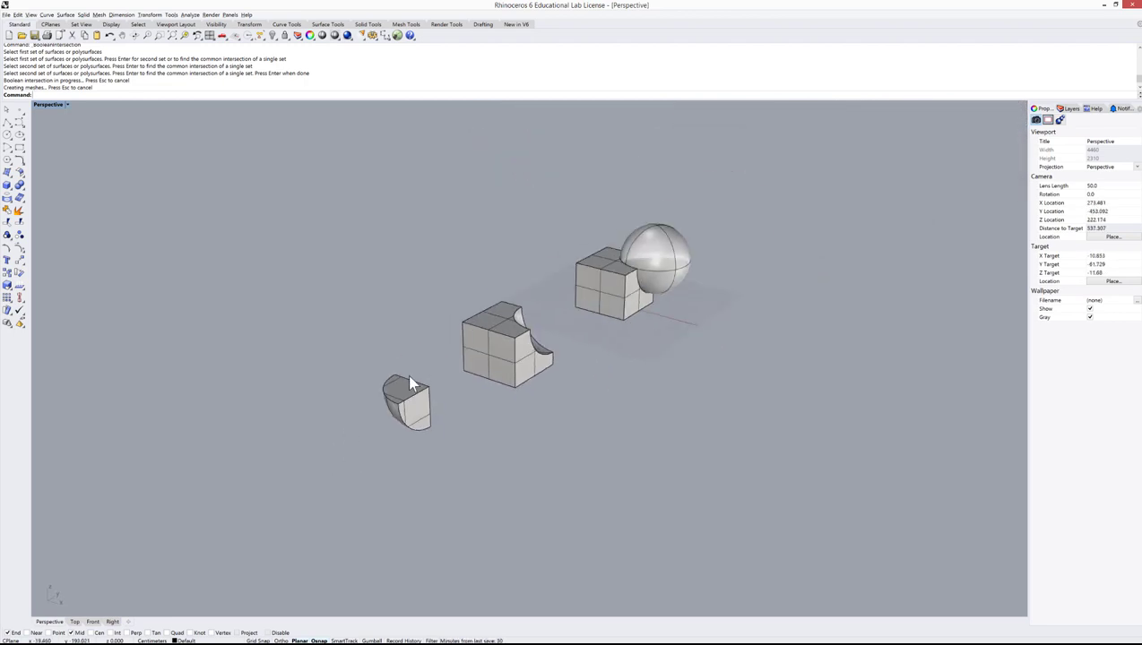
{"action": "scroll", "coordinate": [452, 353], "scroll_direction": "up", "scroll_amount": 1}
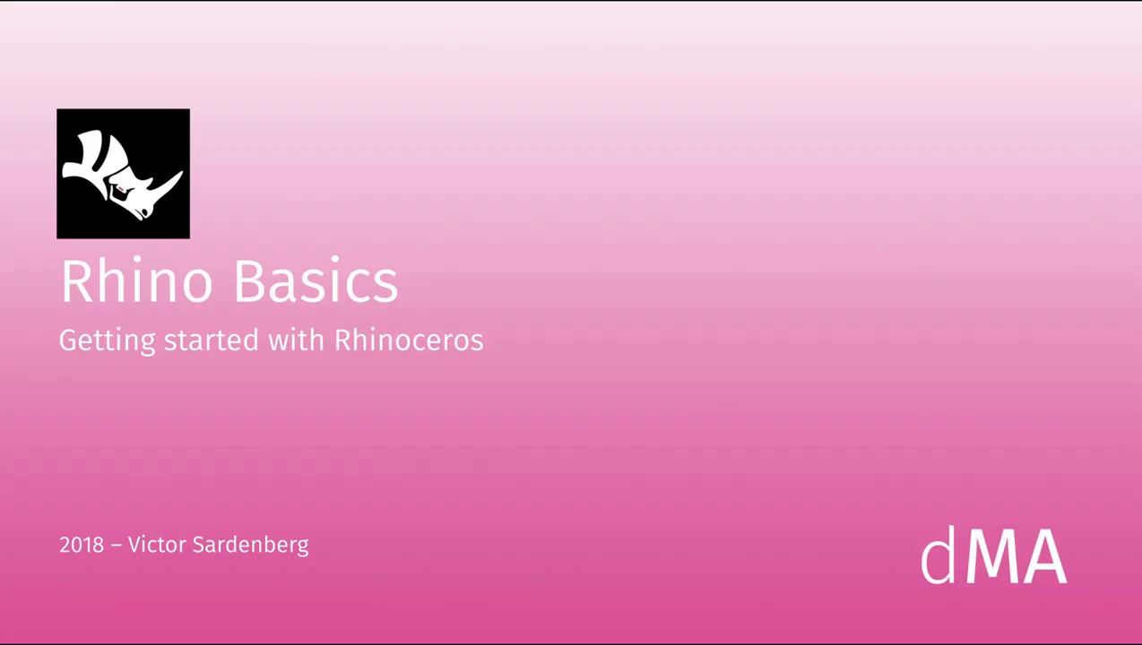